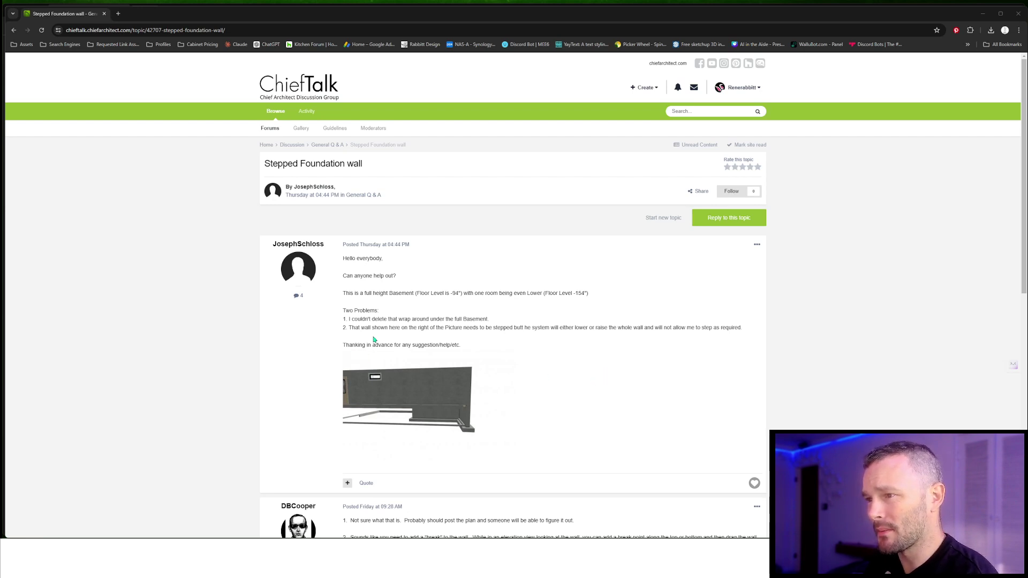
Read the Stepped Foundation wall forum thread, from the original question through the replies to the attached plan file
scroll(364, 353, "down", 2)
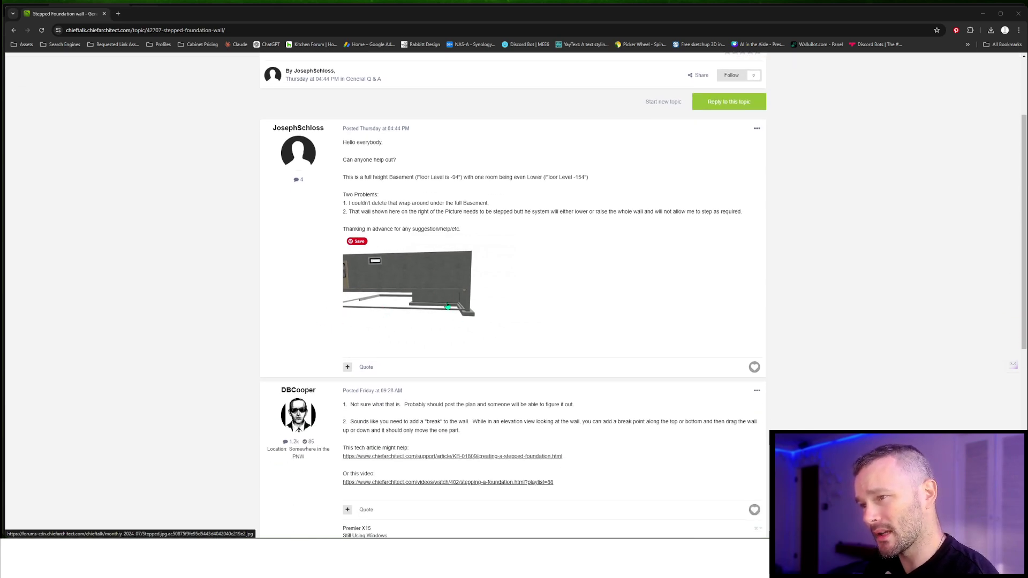
scroll(447, 306, "down", 2)
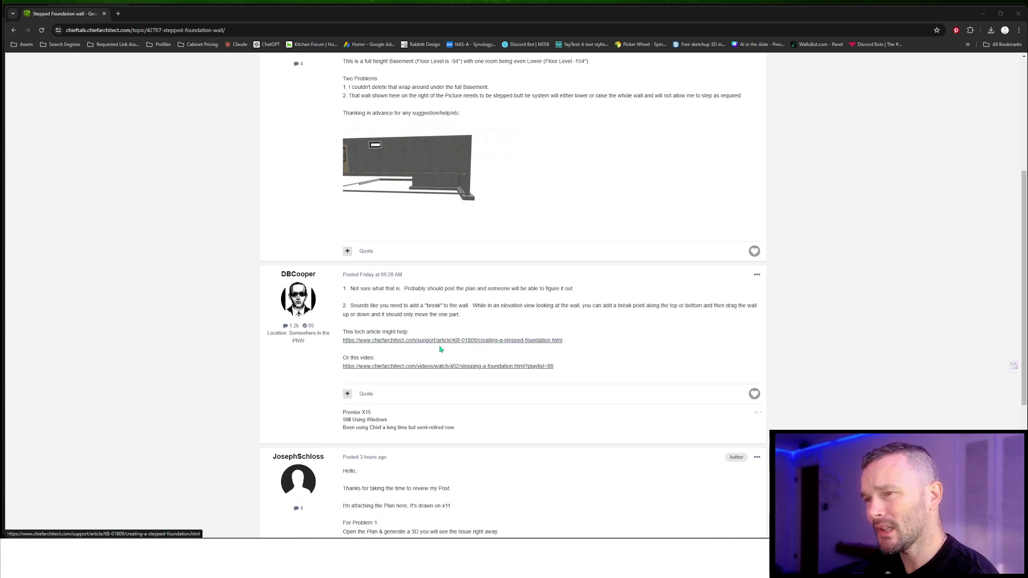
scroll(441, 349, "down", 2)
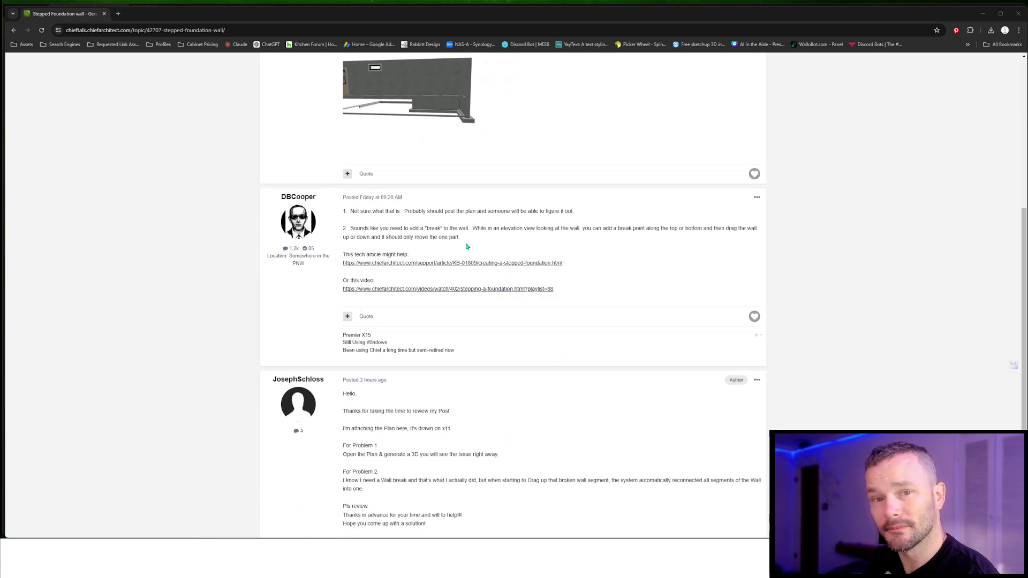
scroll(466, 246, "down", 2)
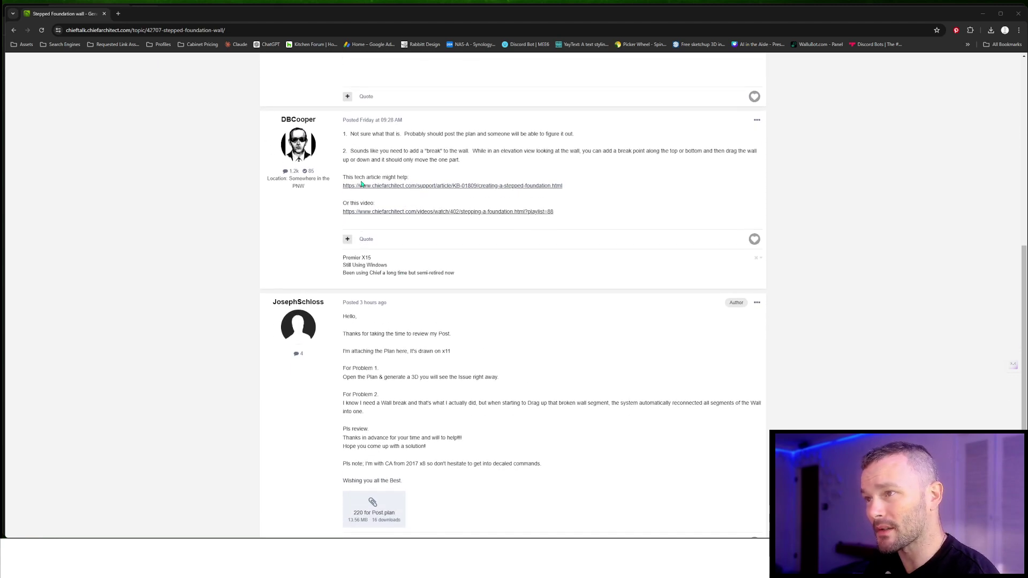
scroll(391, 235, "down", 2)
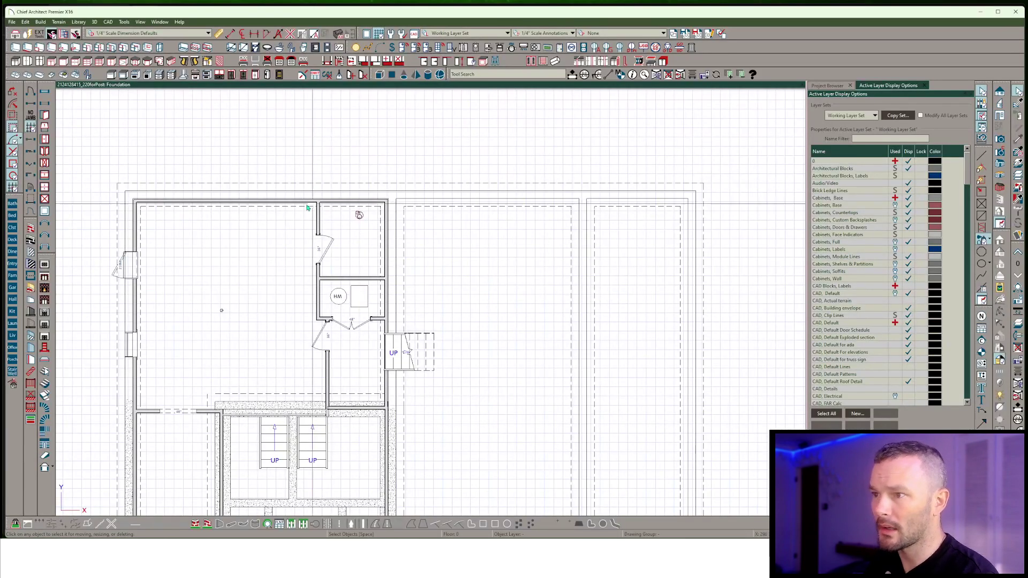
Switch to the foundation plan in Chief Architect, create a Perspective Full Overview camera and dismiss the missing files notice
scroll(457, 277, "down", 4)
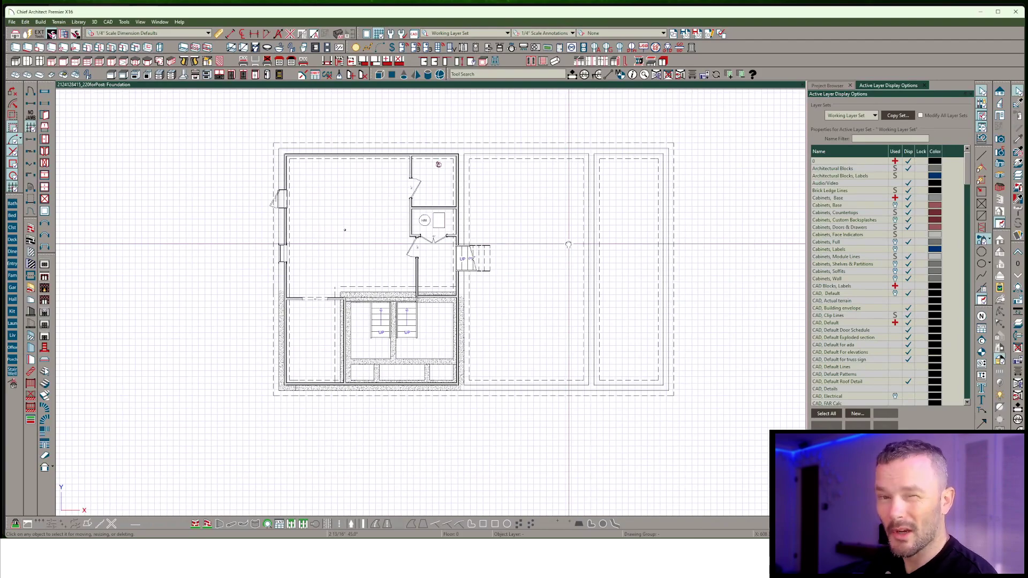
scroll(556, 225, "up", 2)
scroll(551, 231, "down", 2)
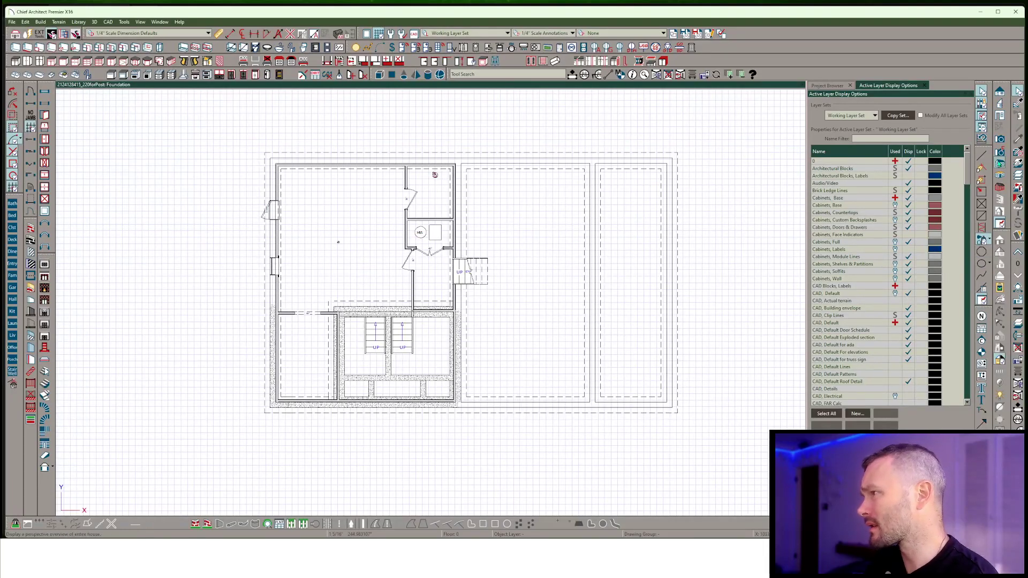
key("F9")
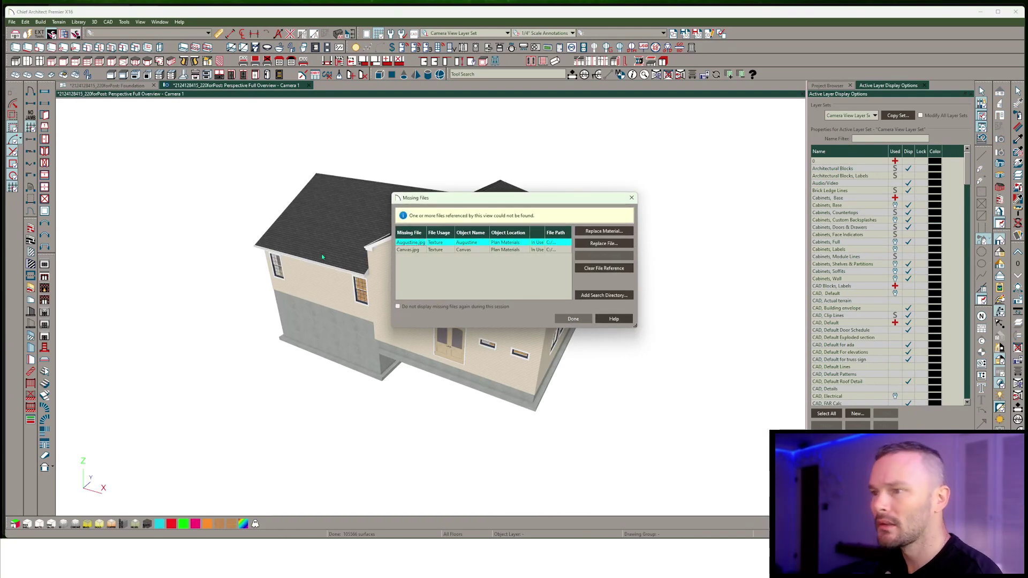
left_click(572, 319)
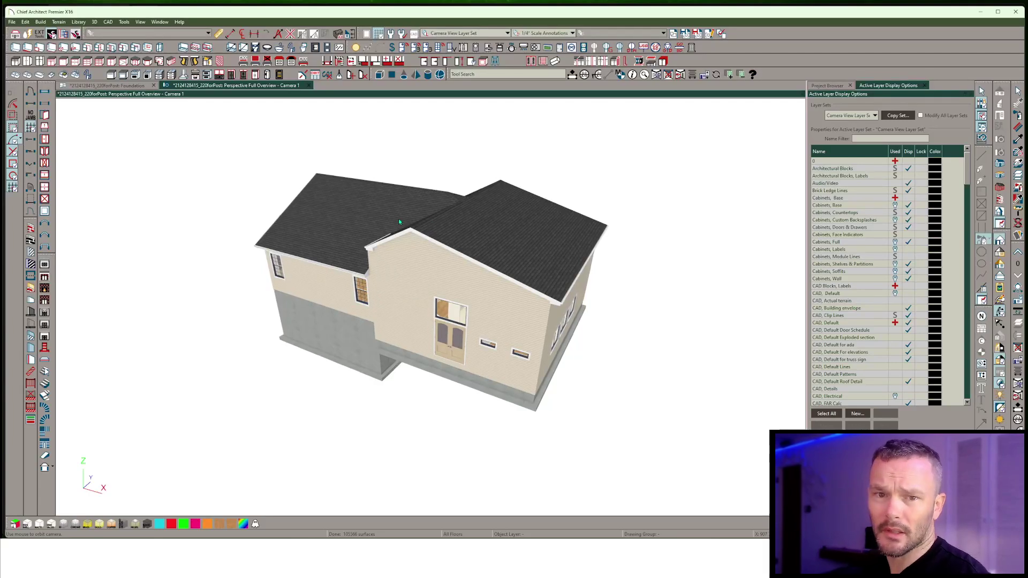
Examine the house's foundation walls, stray footings and lower room from several sides and from below in the 3D overview
left_click_drag(397, 218, 471, 343)
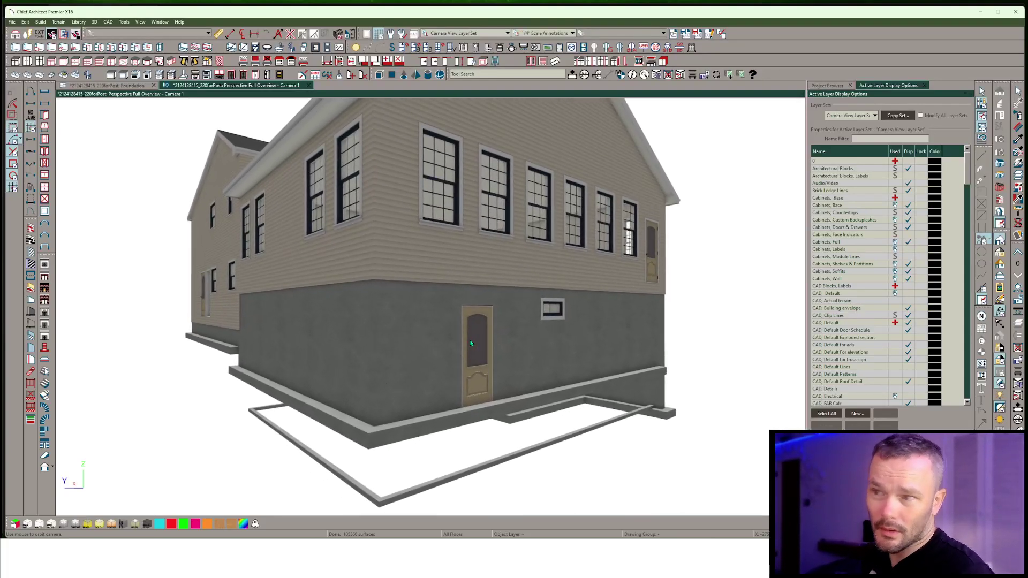
left_click_drag(471, 343, 471, 344)
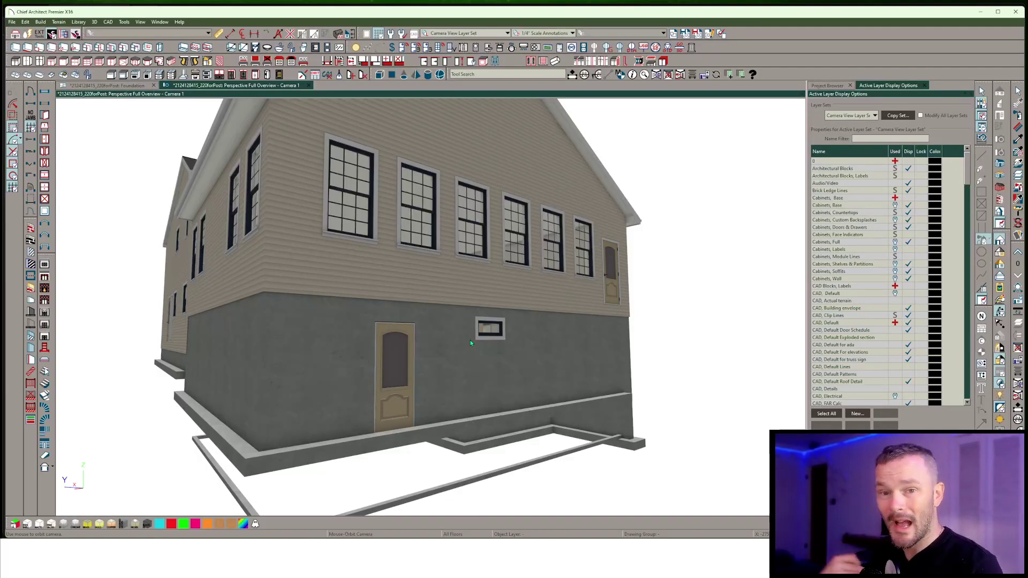
middle_click_drag(470, 343, 390, 398)
left_click(363, 456)
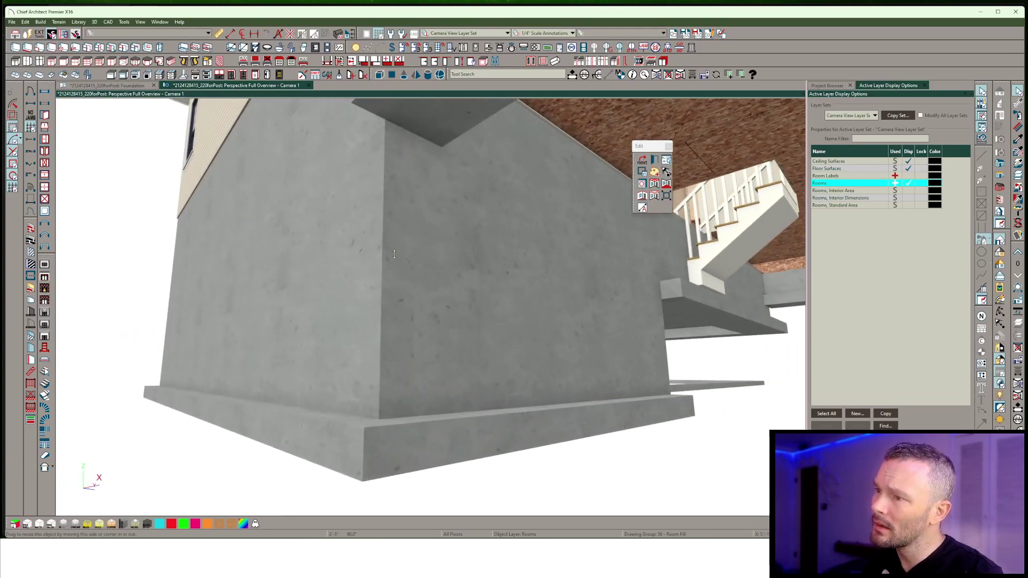
middle_click_drag(394, 254, 400, 344)
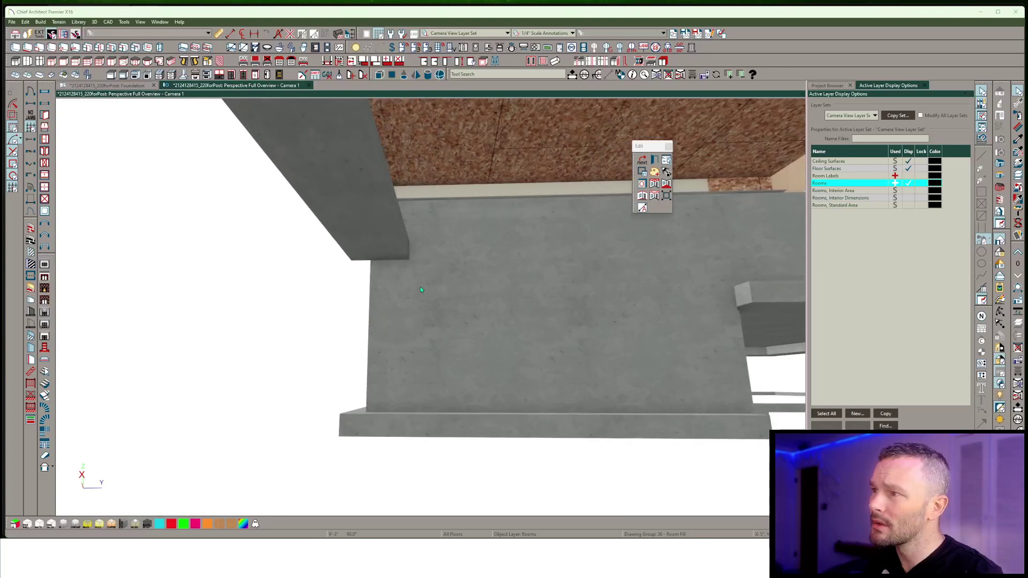
key("Tab")
left_click(548, 314)
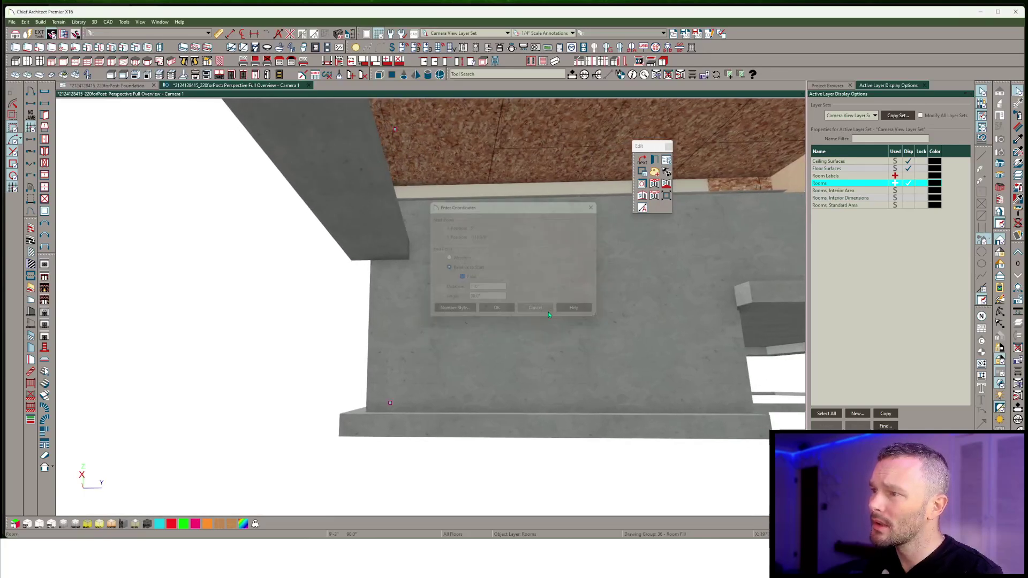
middle_click_drag(549, 315, 415, 162)
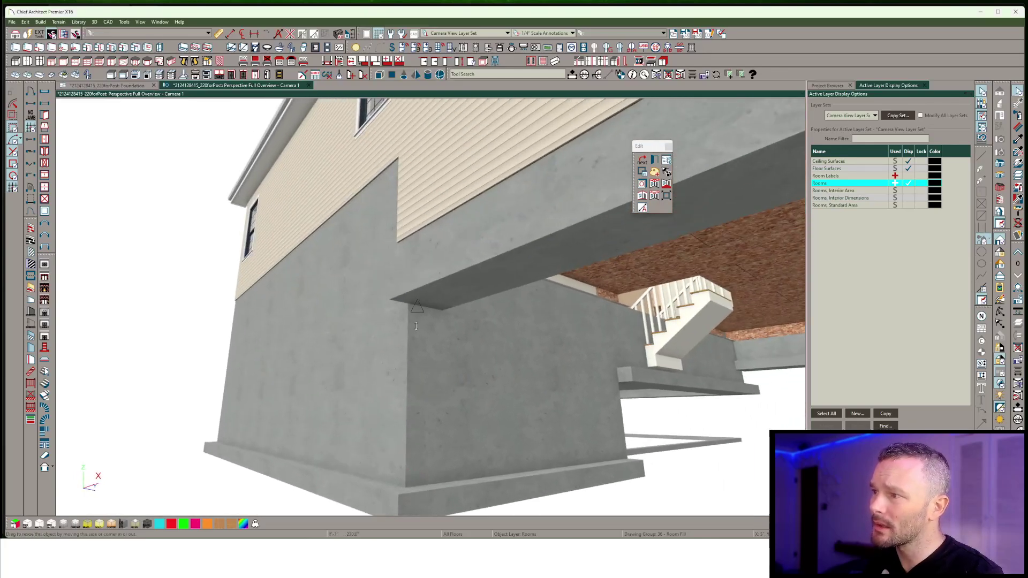
middle_click_drag(416, 357, 416, 357)
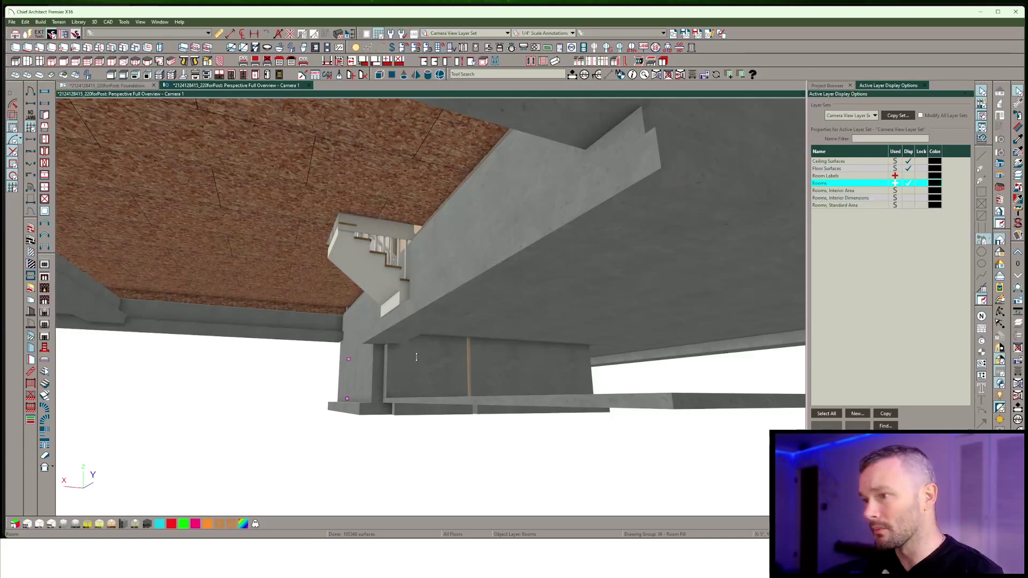
middle_click_drag(580, 346, 180, 117)
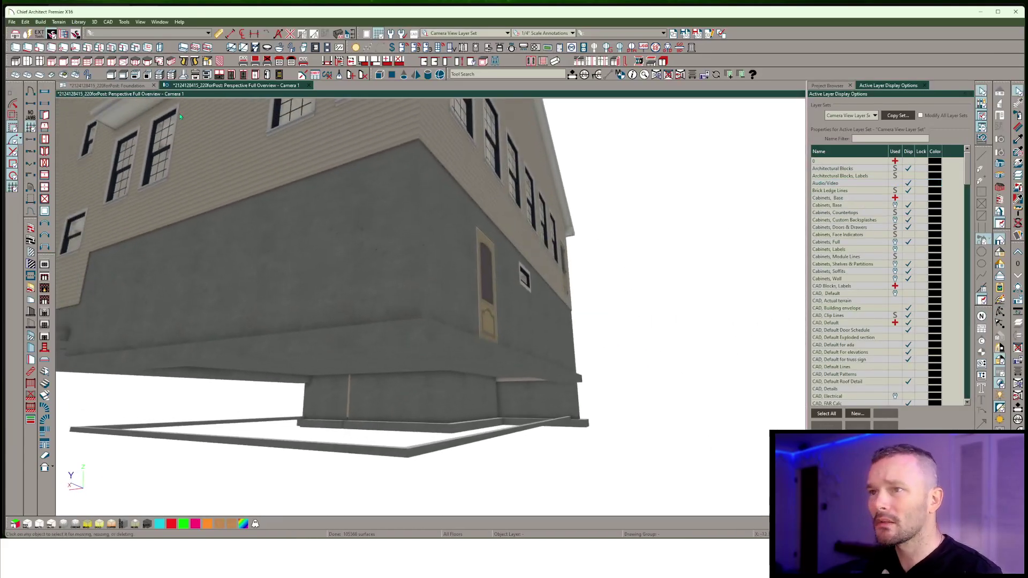
Return to the foundation plan view and turn off the reference grid
left_click(137, 88)
scroll(530, 393, "up", 4)
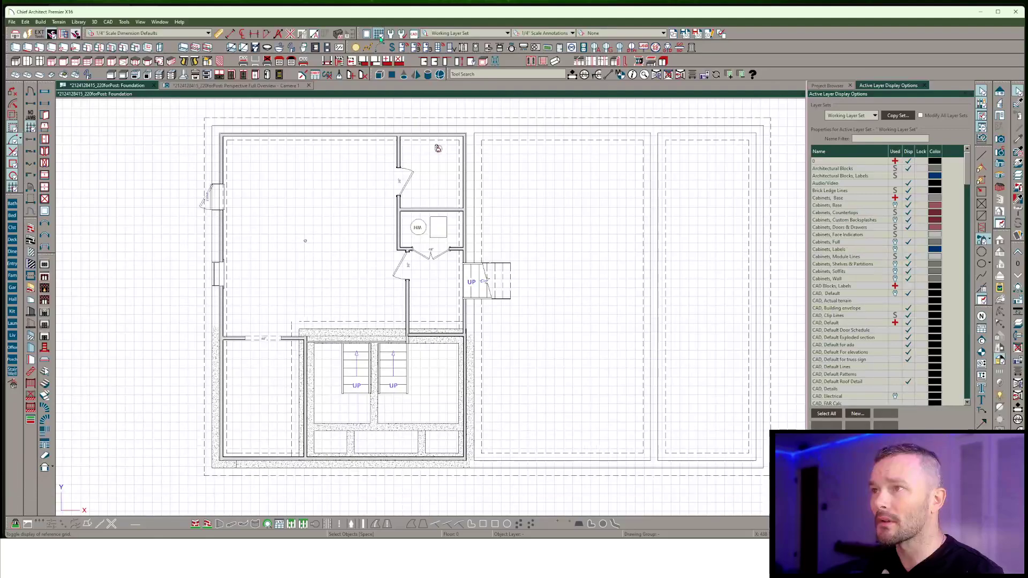
left_click(379, 34)
scroll(309, 249, "up", 2)
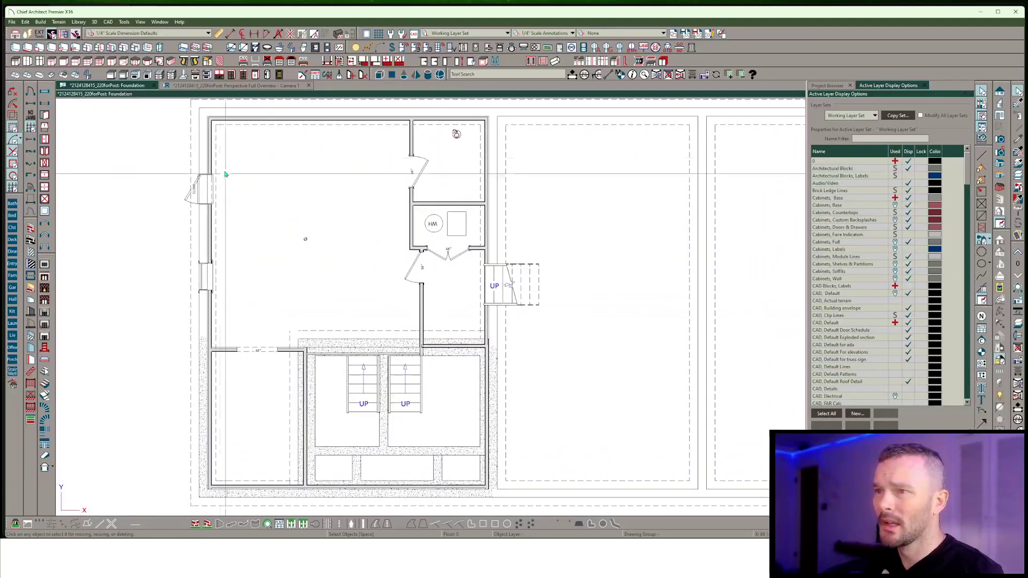
Examine the overlapping foundation, pony and normal walls where the stair room's corner meets the basement wall
left_click(212, 174)
scroll(546, 359, "up", 4)
left_click(468, 353)
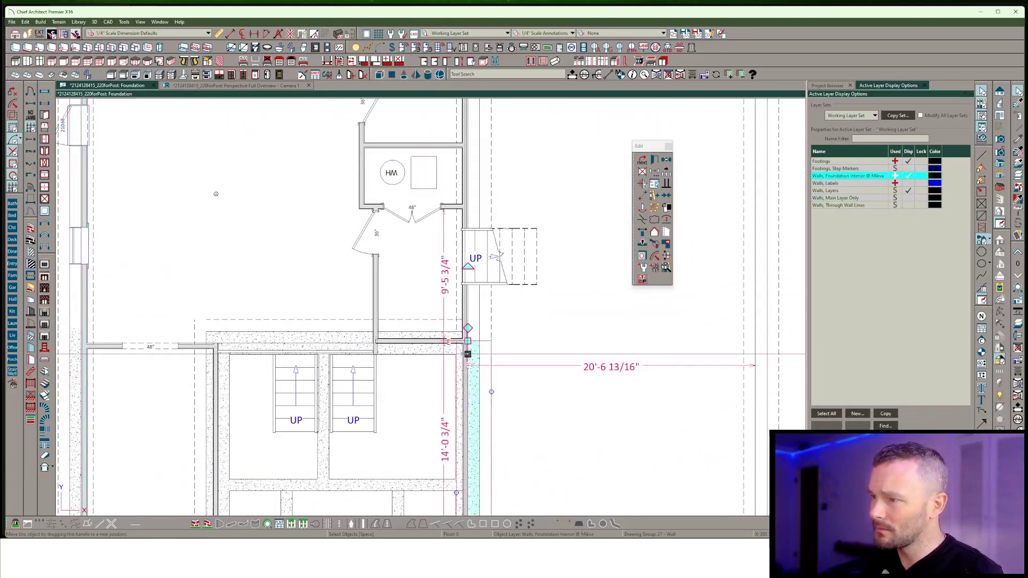
scroll(467, 354, "up", 4)
scroll(467, 354, "up", 2)
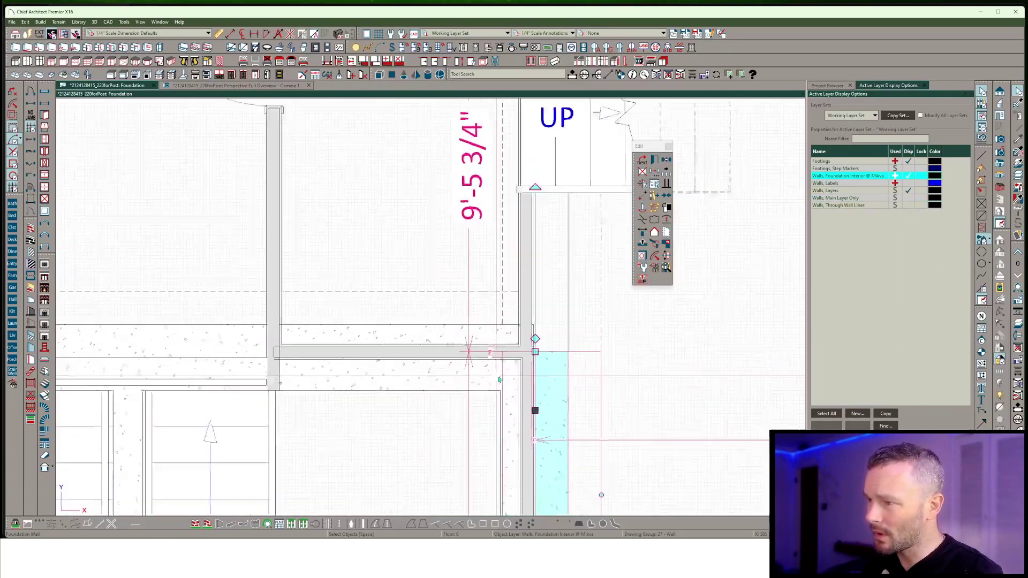
scroll(499, 379, "up", 1)
scroll(499, 379, "up", 4)
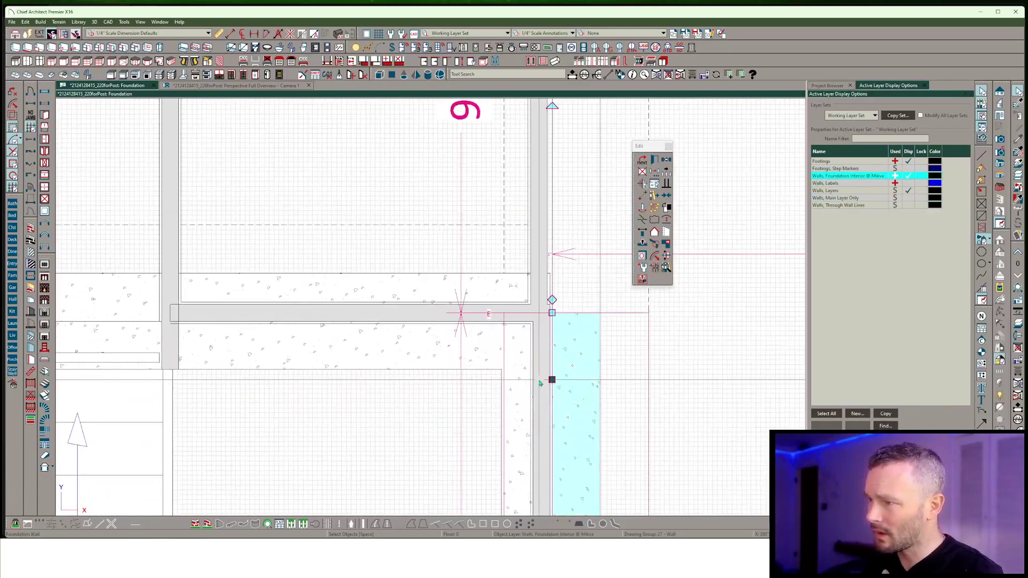
left_click(540, 382)
middle_click_drag(540, 382, 433, 221)
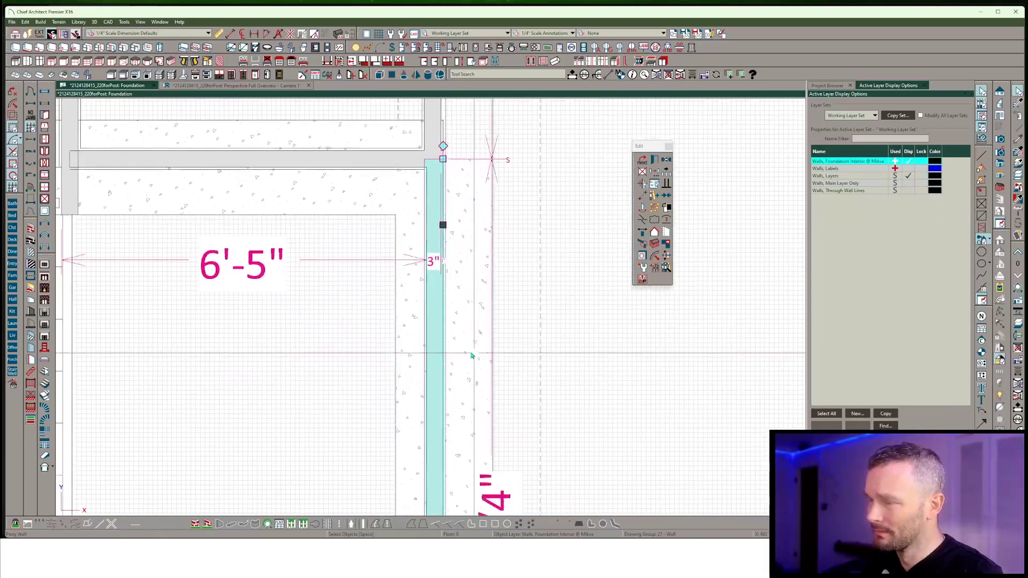
left_click(468, 353)
scroll(467, 353, "down", 2)
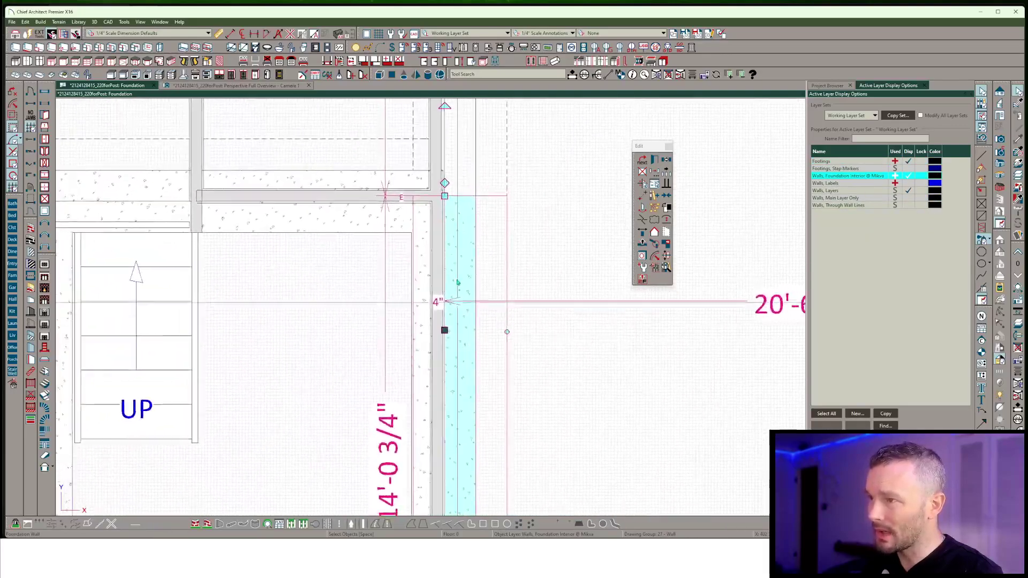
scroll(445, 230, "up", 3)
left_click(442, 224)
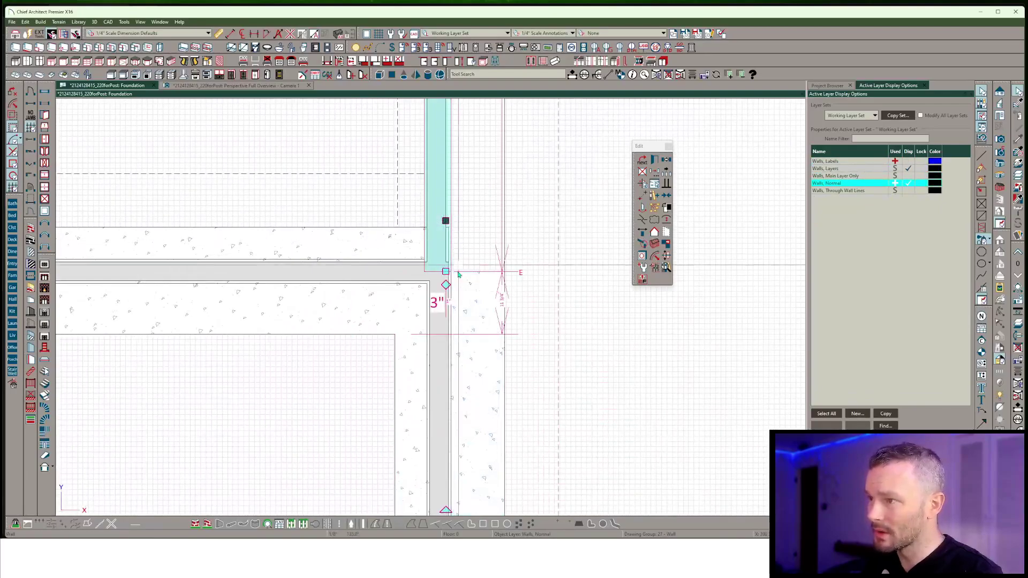
scroll(447, 366, "down", 3)
scroll(448, 365, "down", 2)
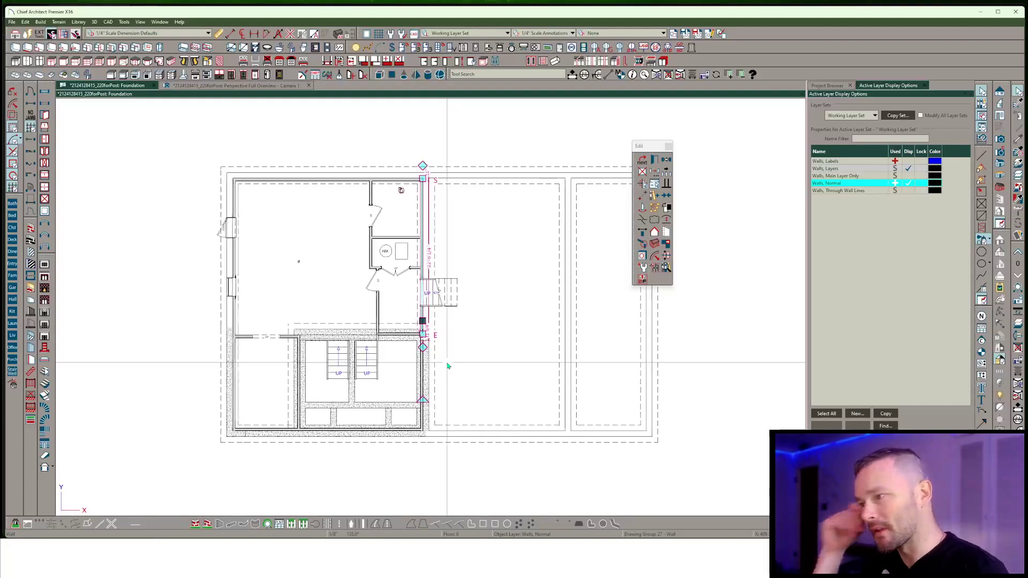
scroll(448, 366, "up", 1)
scroll(447, 365, "up", 1)
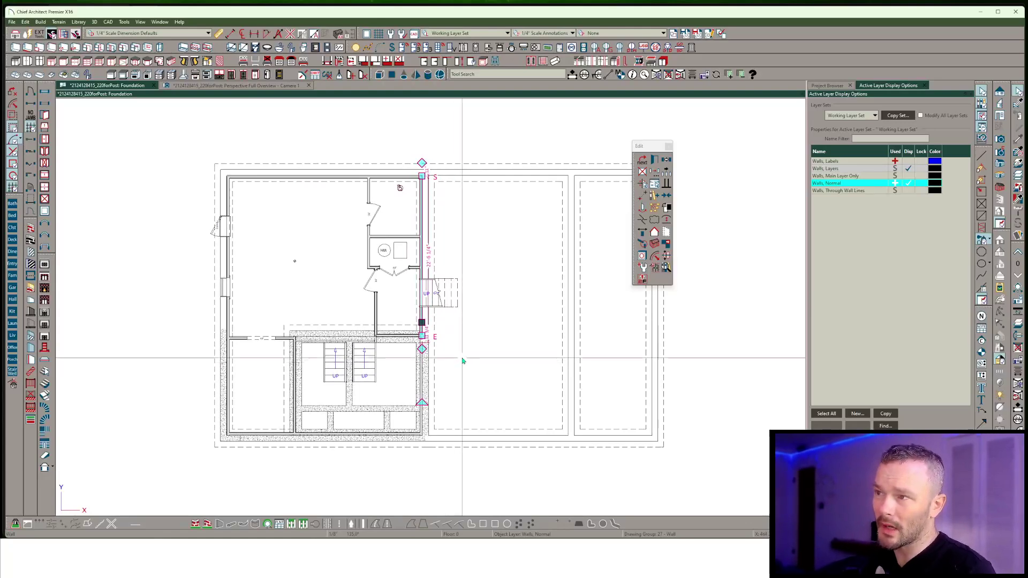
left_click(40, 23)
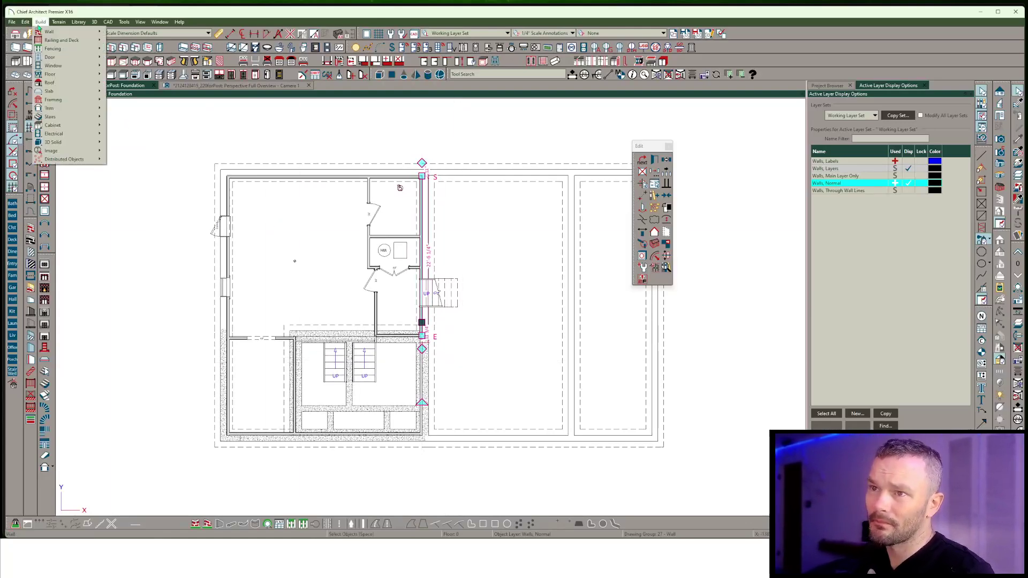
mouse_move(76, 75)
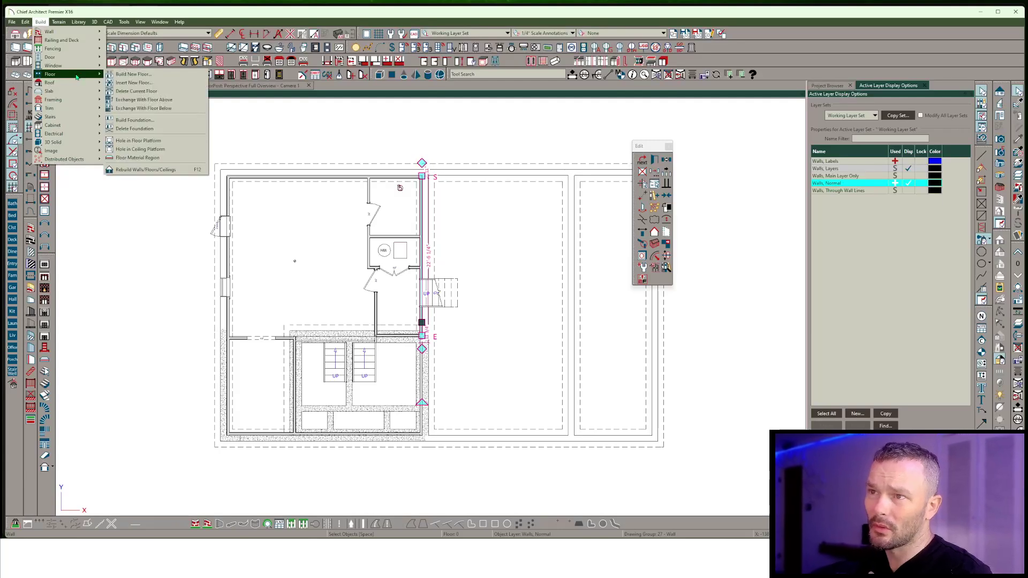
left_click(137, 76)
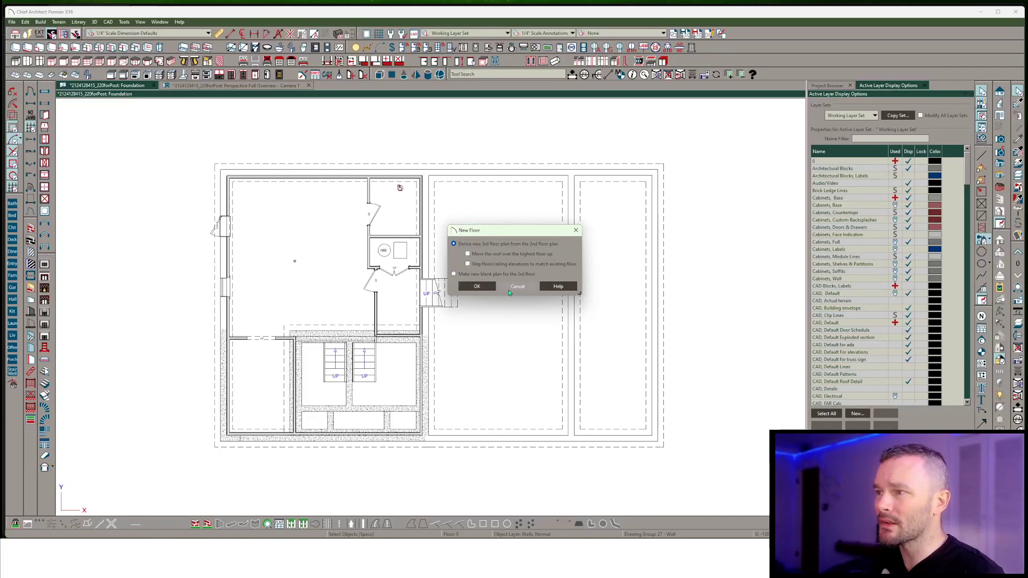
left_click(510, 289)
Go up to the 1st floor plan, insert a new floor there and return to the foundation plan
key("Page_Up")
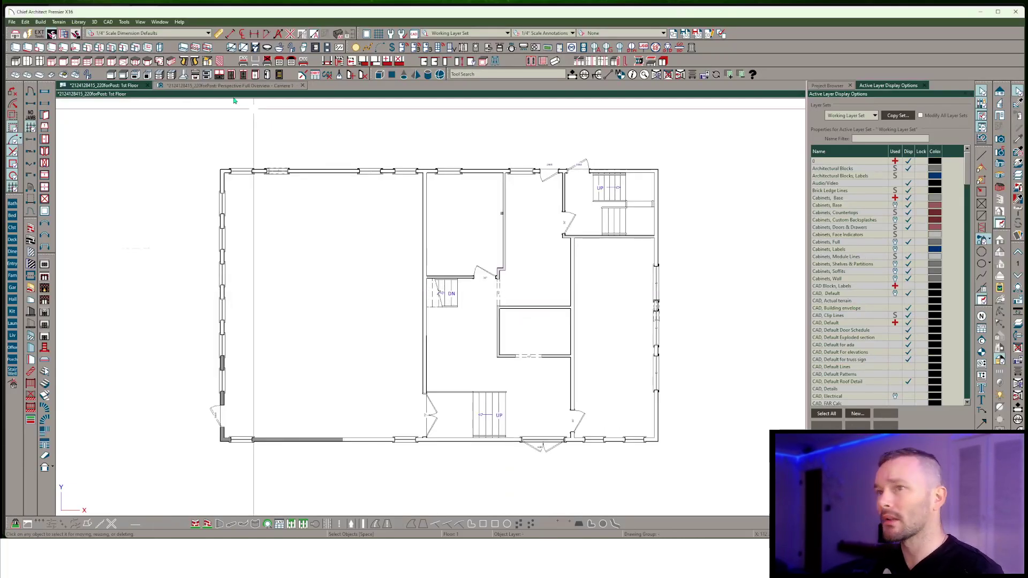
left_click(40, 22)
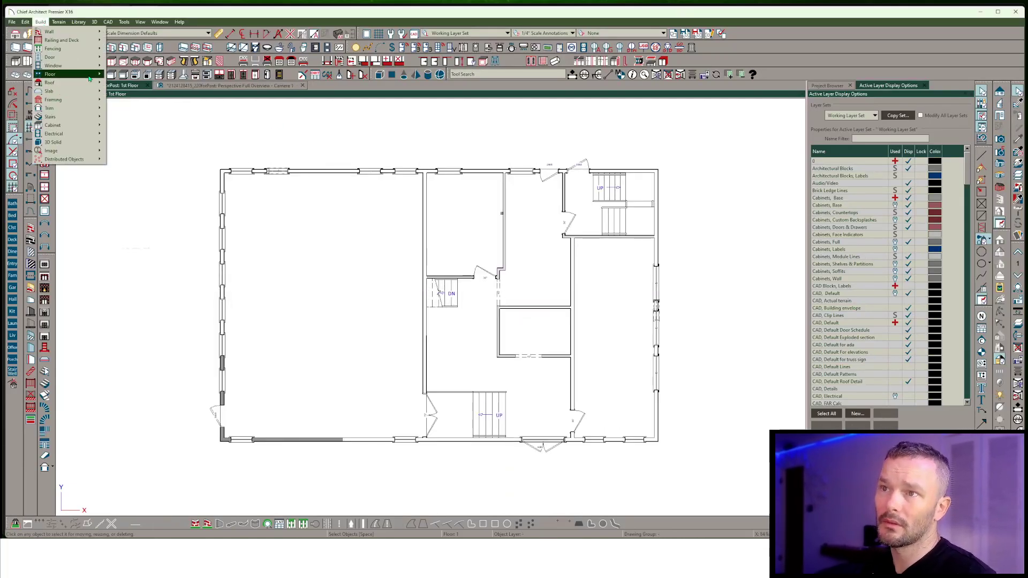
mouse_move(75, 74)
left_click(134, 82)
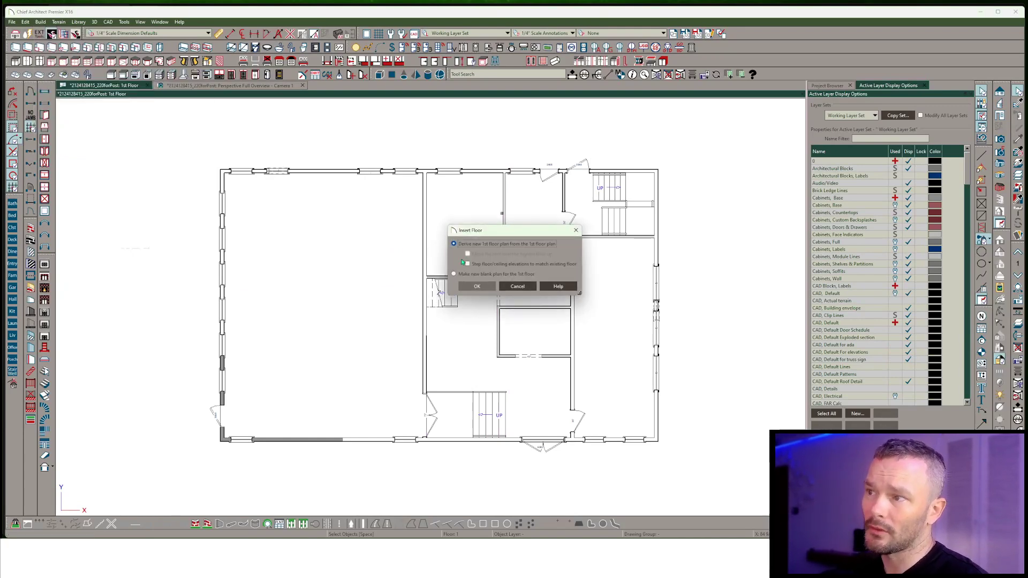
left_click(477, 289)
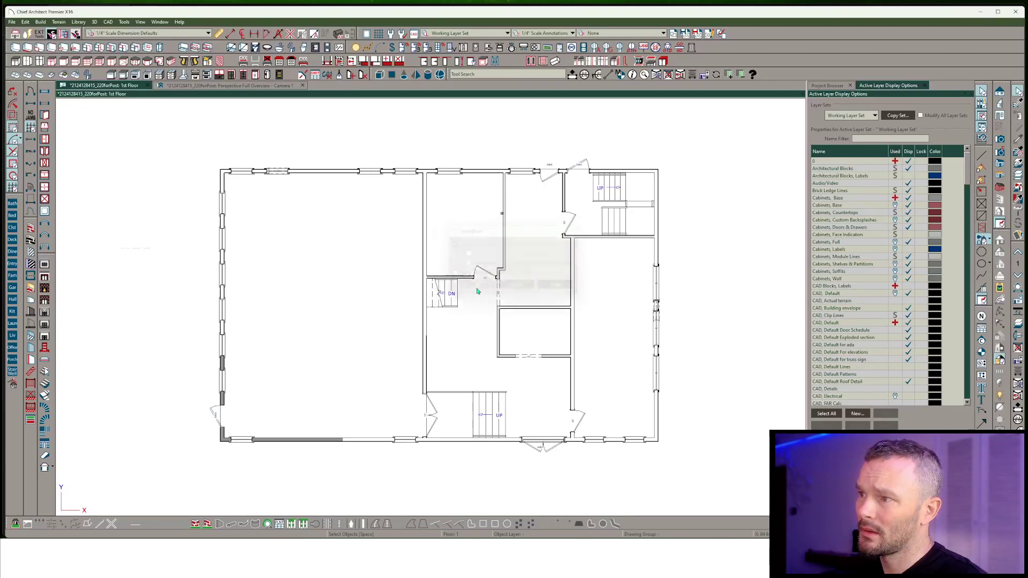
left_click(488, 438)
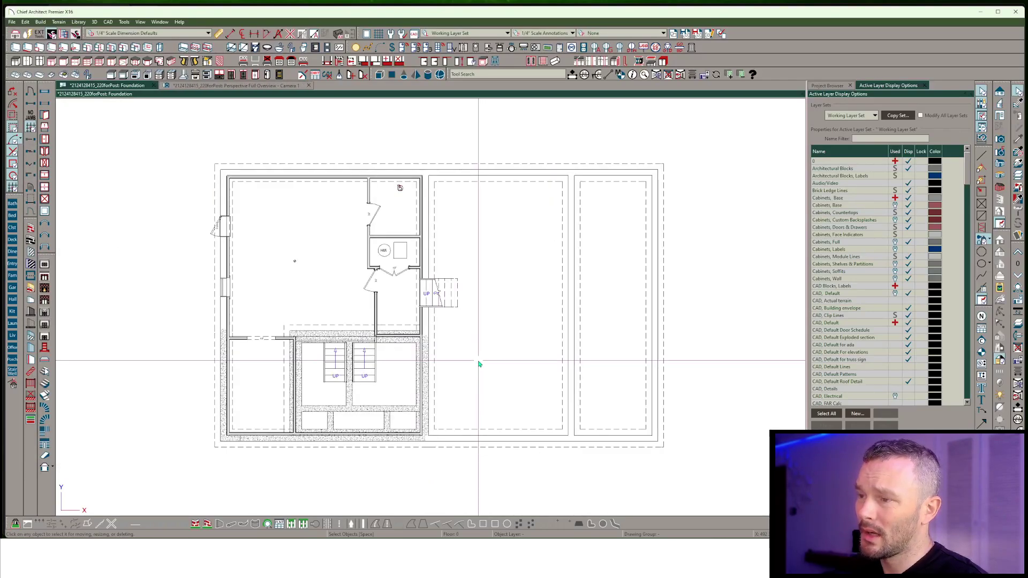
Move all foundation plan walls with upper wall type Interior-4 1 side Drywall to the same position on the 1st floor
scroll(479, 364, "up", 4)
left_click(420, 214)
scroll(388, 160, "up", 1)
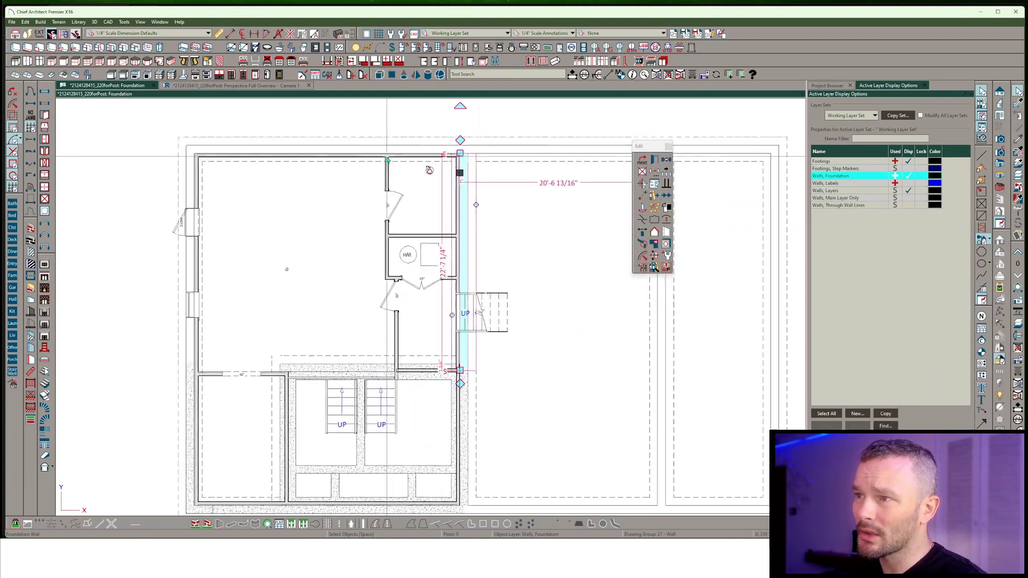
scroll(388, 159, "up", 1)
left_click(387, 182)
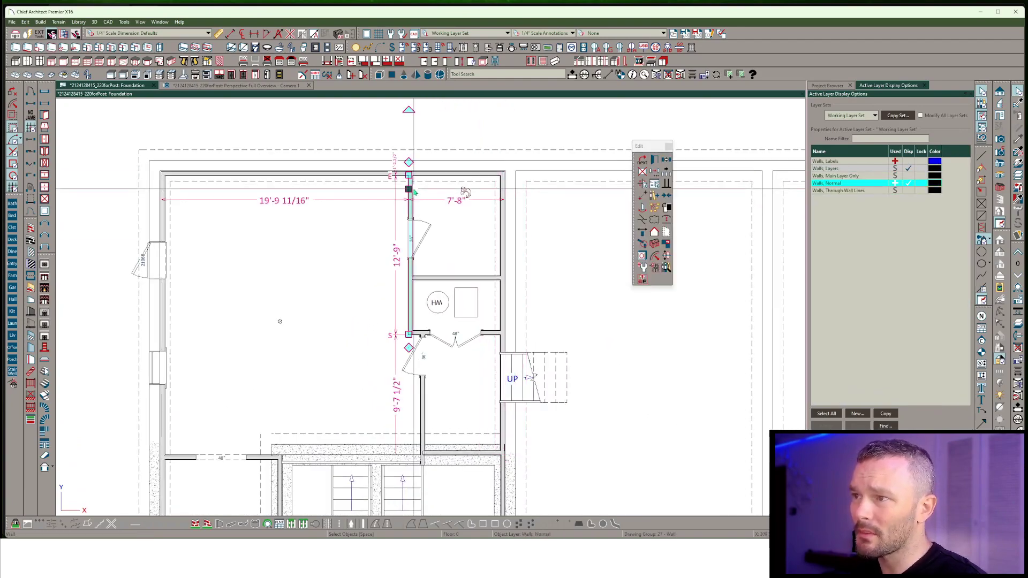
scroll(457, 155, "down", 1)
left_click(459, 165)
scroll(567, 188, "up", 1)
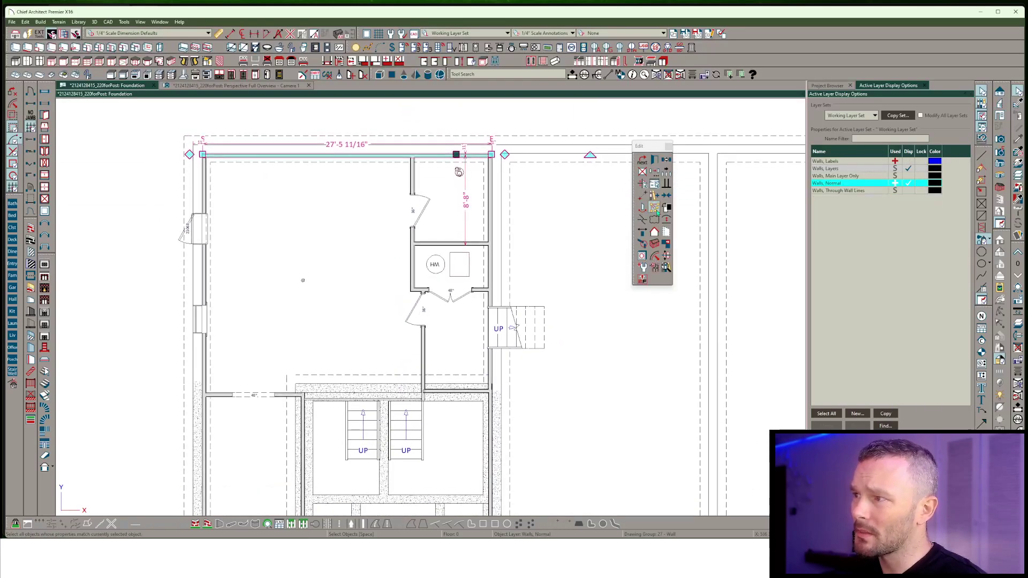
left_click(657, 209)
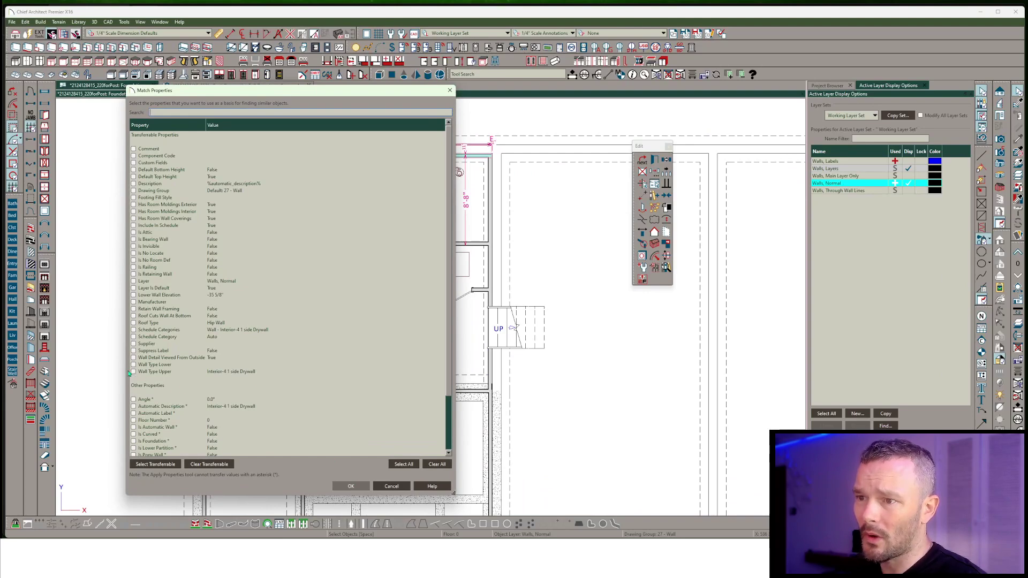
left_click(351, 486)
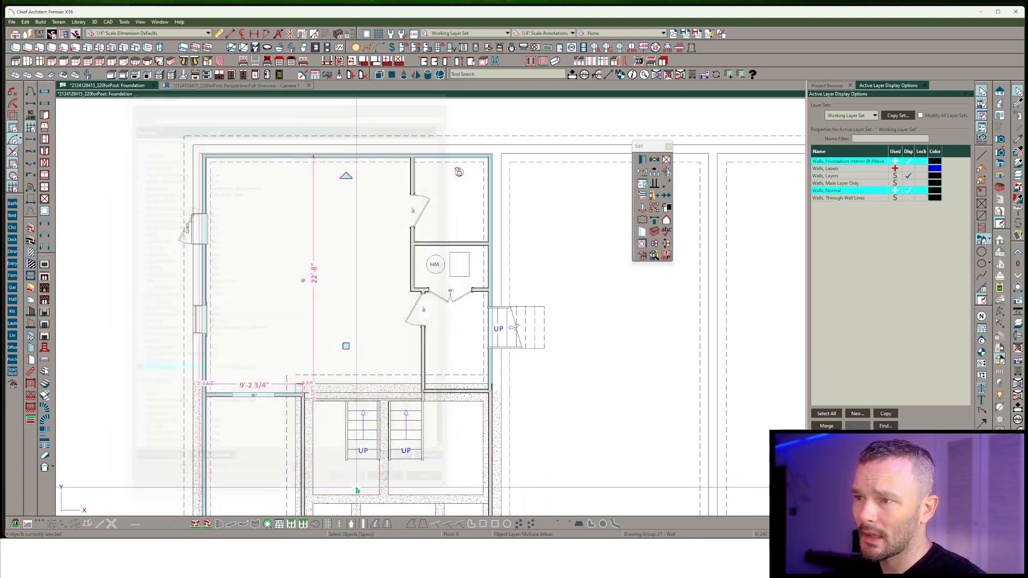
scroll(427, 285, "down", 3)
scroll(427, 285, "up", 1)
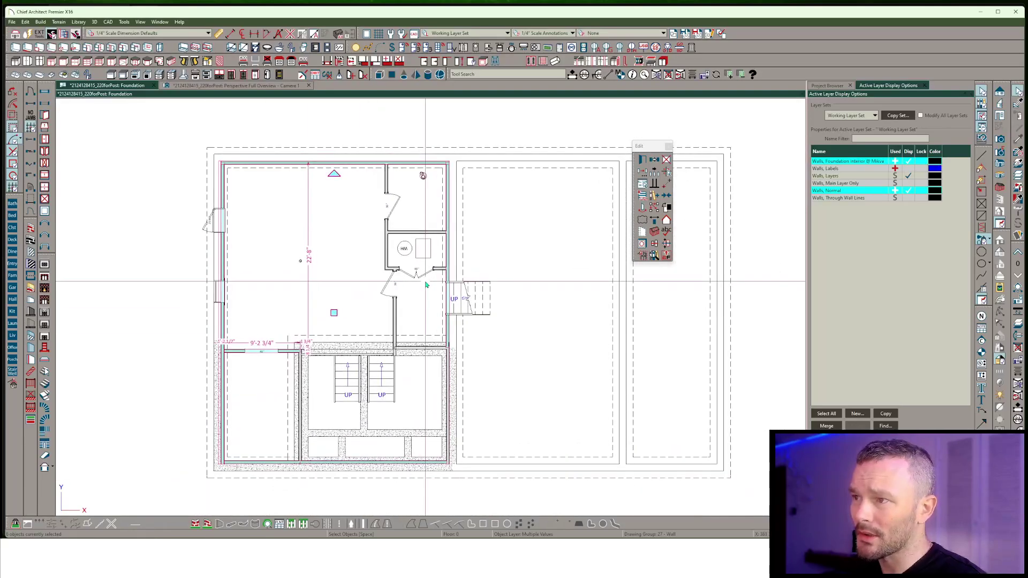
right_click(427, 286)
key("Page_Up")
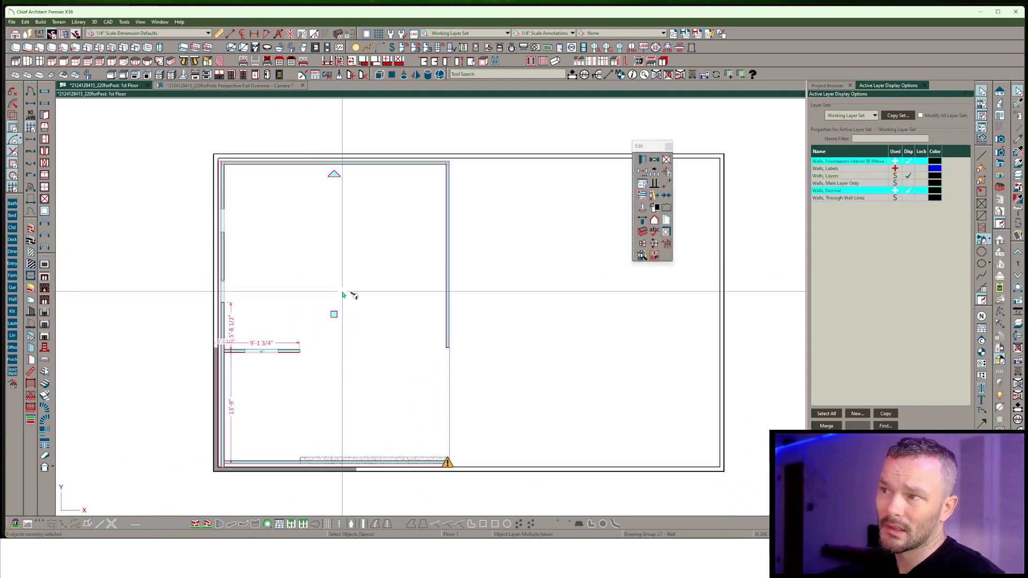
Move the remaining foundation plan walls with upper wall type Interior-4 to the same position on the 1st floor
key("Page_Down")
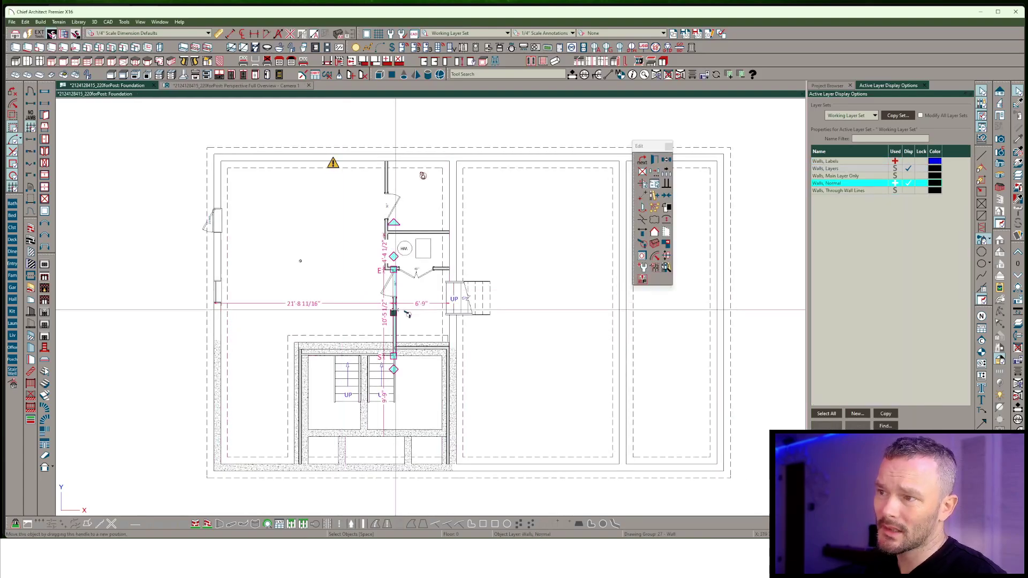
left_click(654, 207)
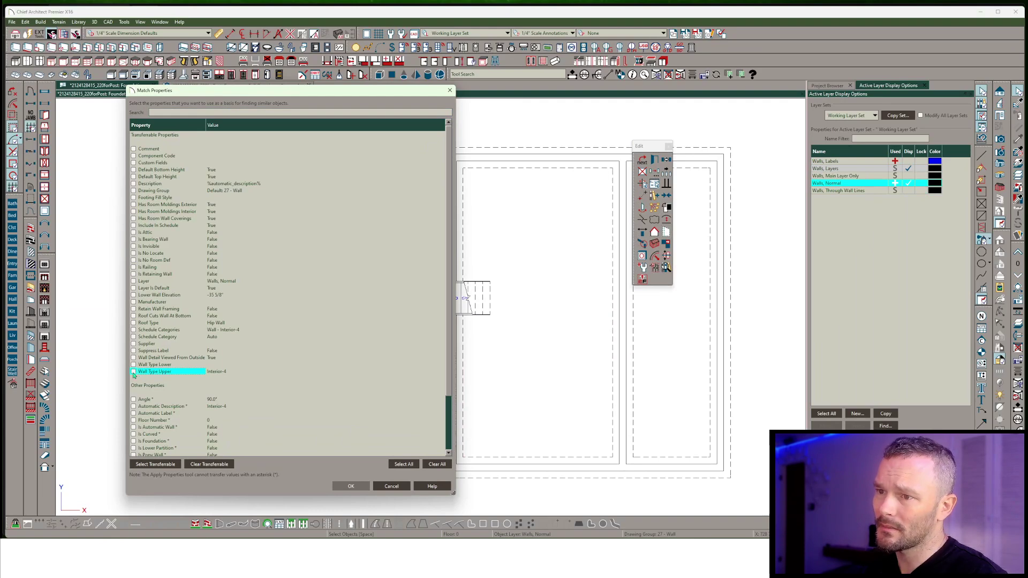
left_click(351, 487)
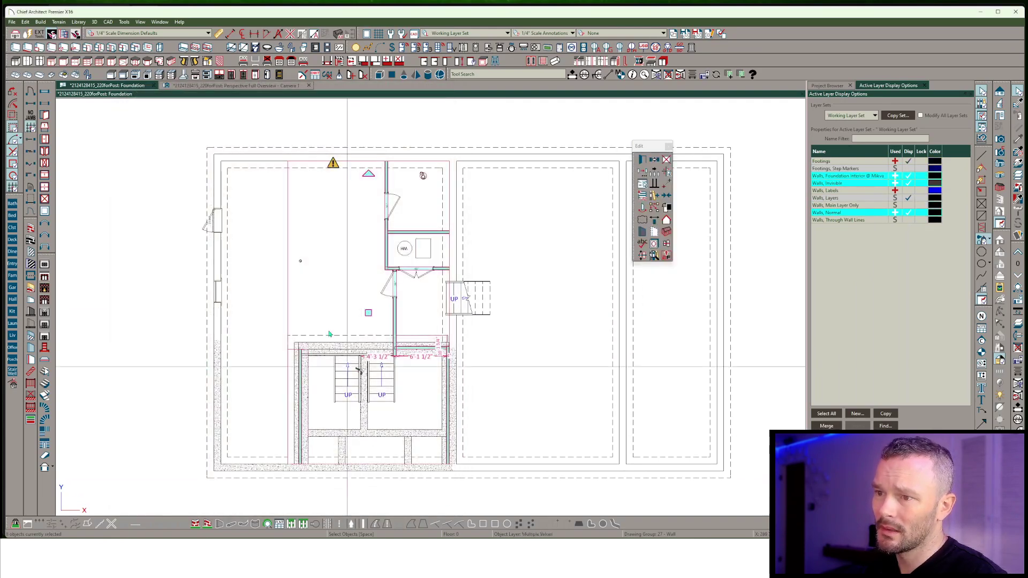
right_click(355, 292)
left_click(326, 292)
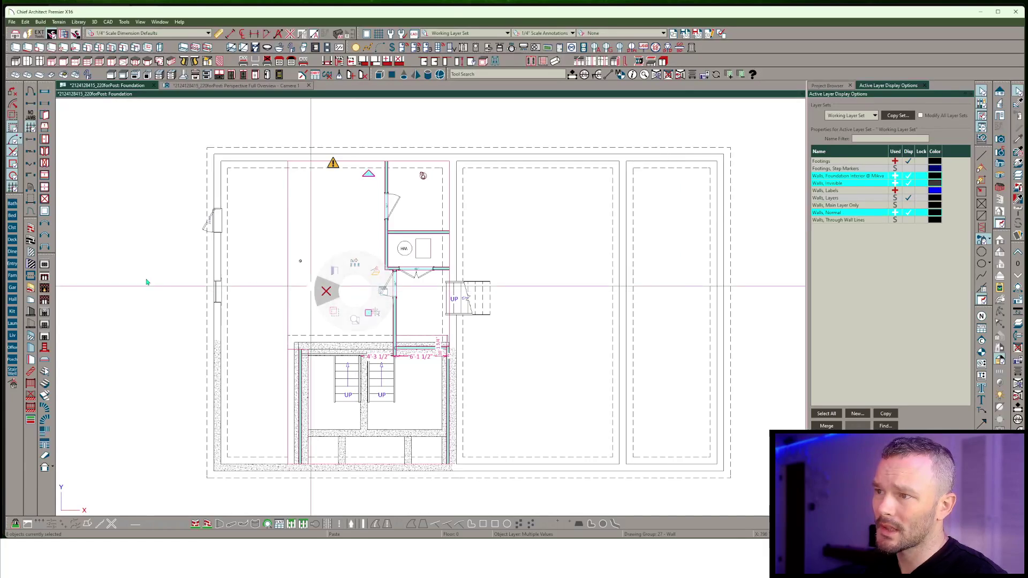
key("Page_Up")
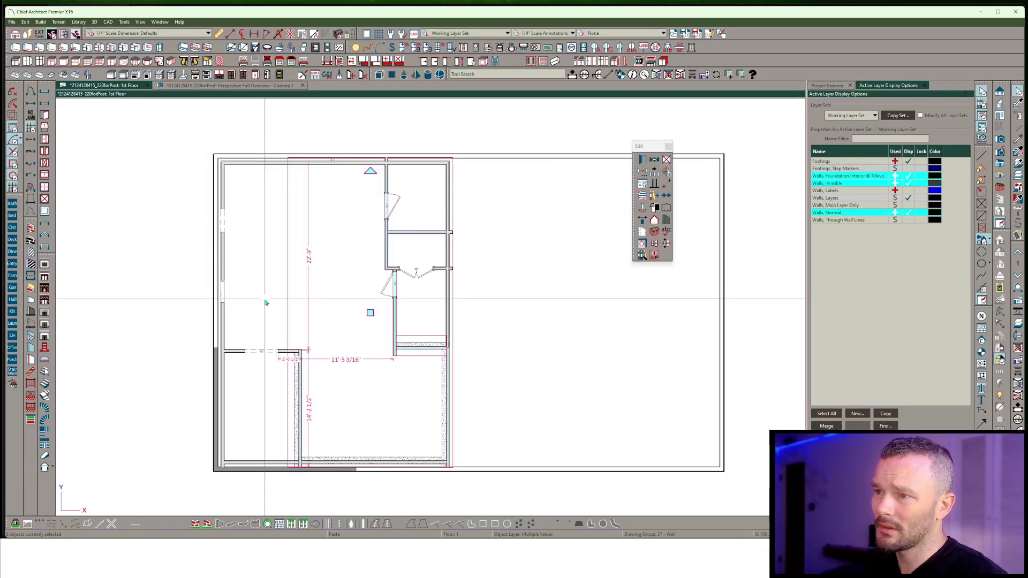
Turn off the pony wall and foundation wall settings for the two Interior-4 walls bordering the stair area on the 1st floor
scroll(428, 350, "up", 1)
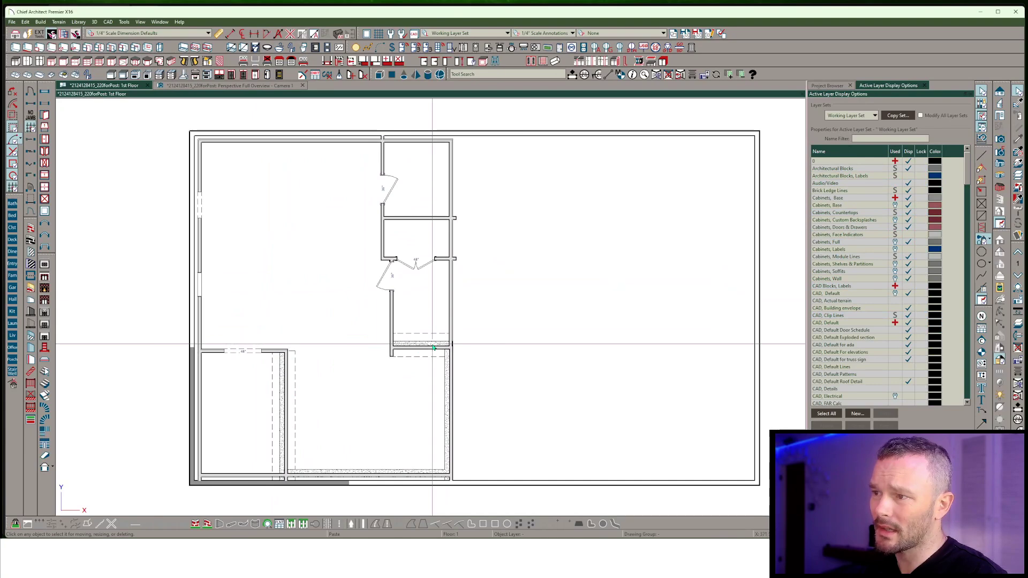
left_click(433, 356)
scroll(428, 354, "up", 3)
left_click(245, 274)
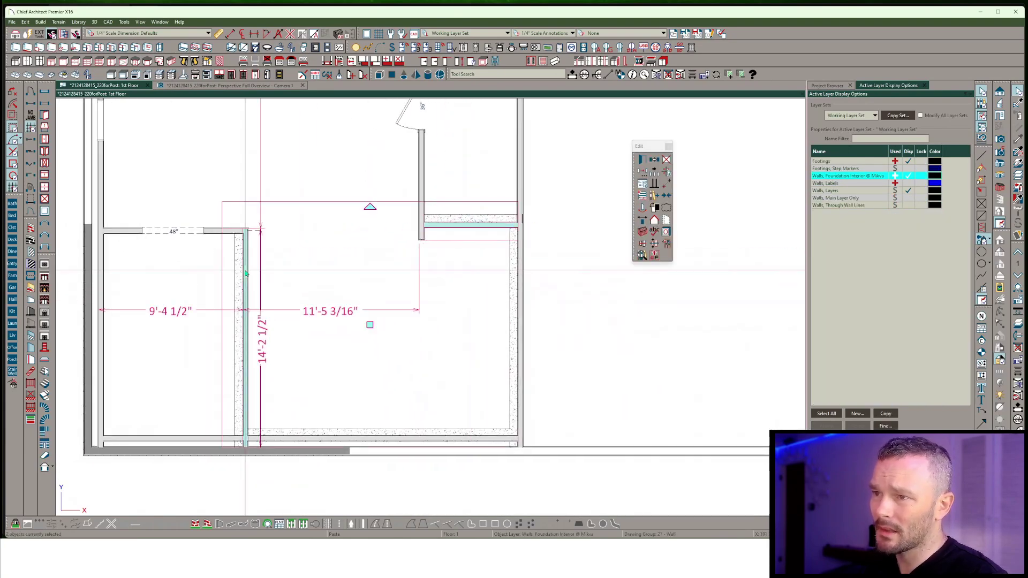
key("ctrl+e")
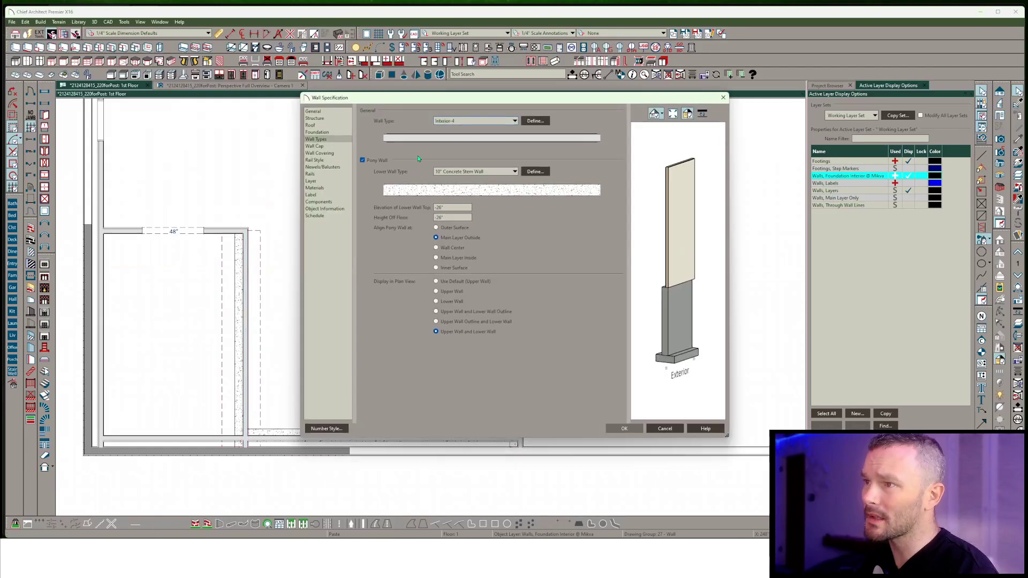
left_click(374, 165)
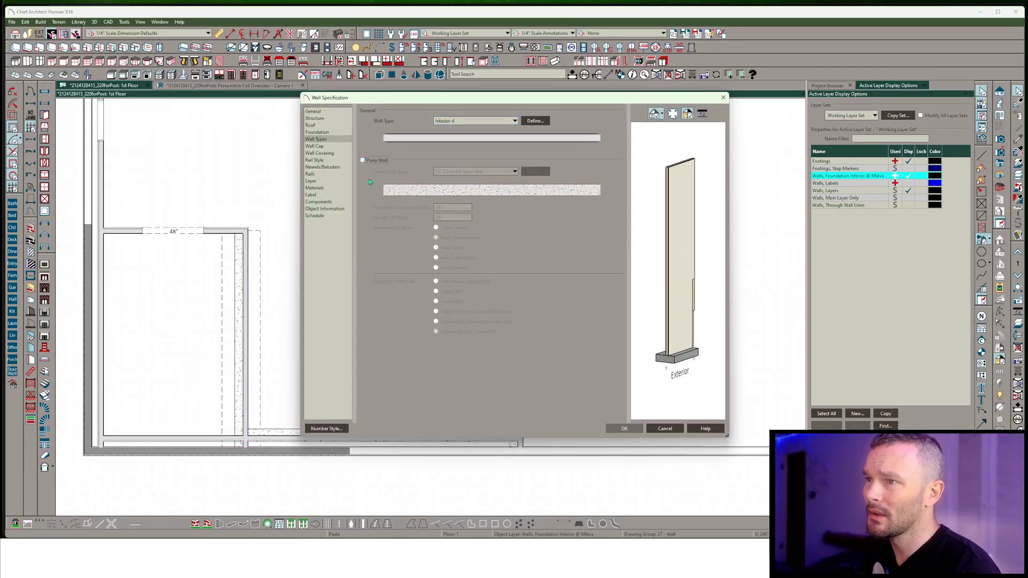
left_click(317, 132)
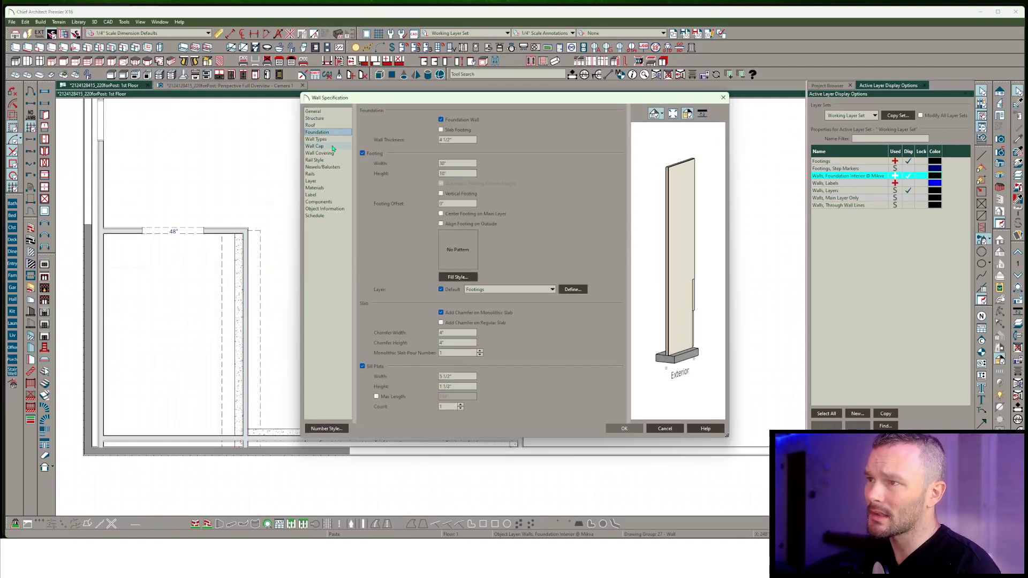
left_click(441, 129)
left_click(321, 119)
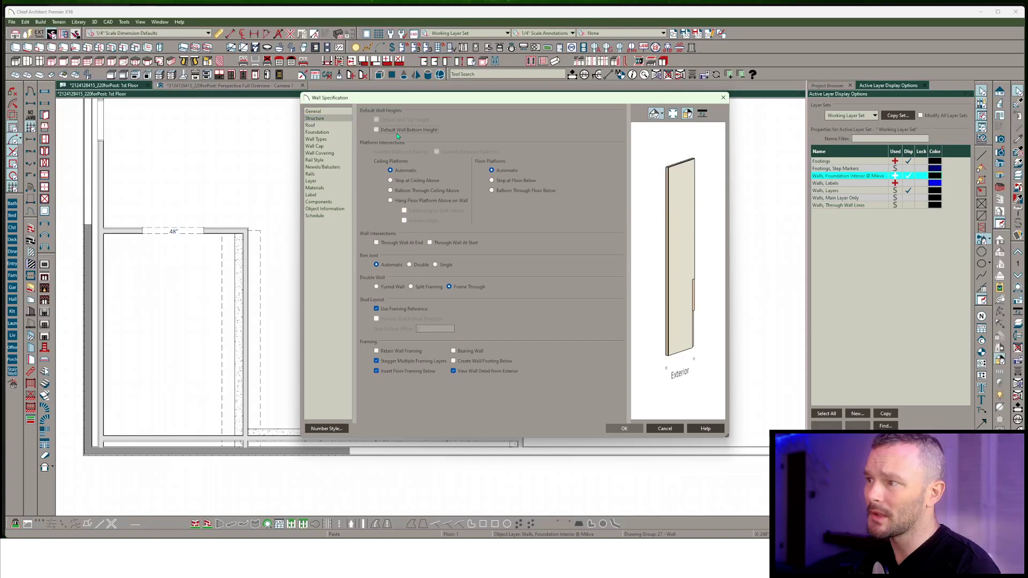
left_click(324, 112)
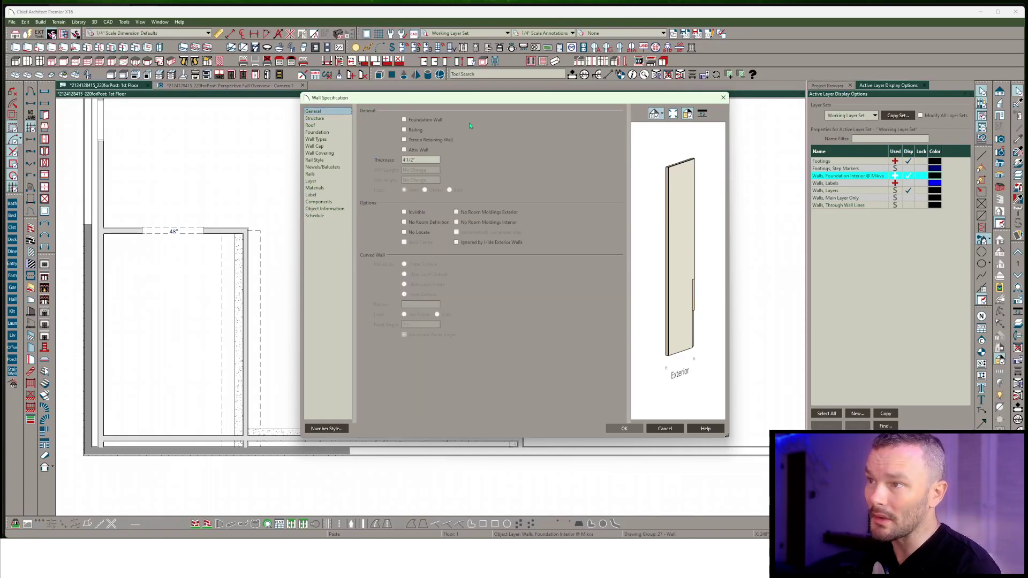
left_click(624, 428)
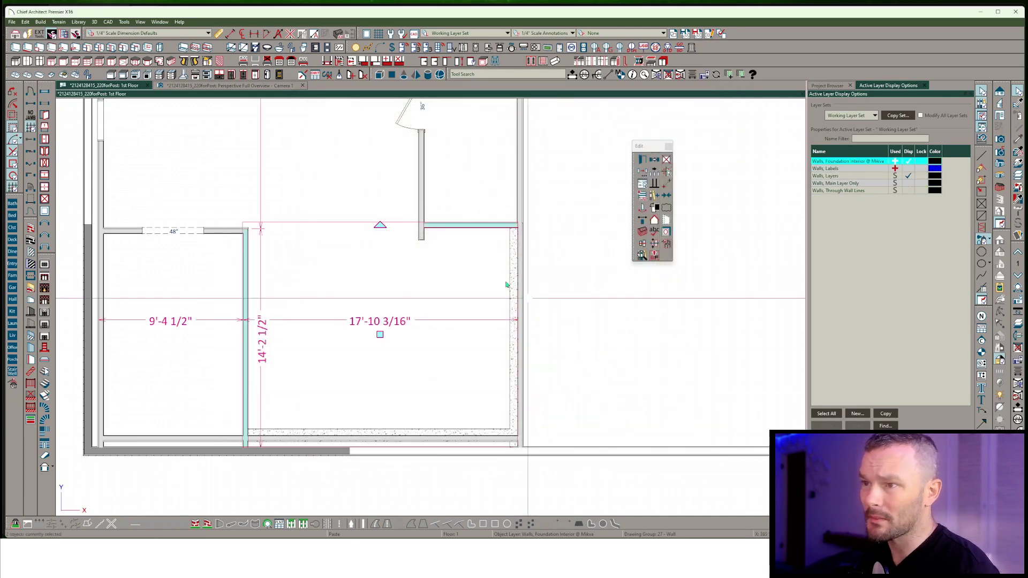
Select all the walls on the 1st floor and apply the default wall bottom height to them
scroll(510, 283, "down", 3)
scroll(509, 282, "up", 3)
middle_click_drag(452, 256, 416, 226)
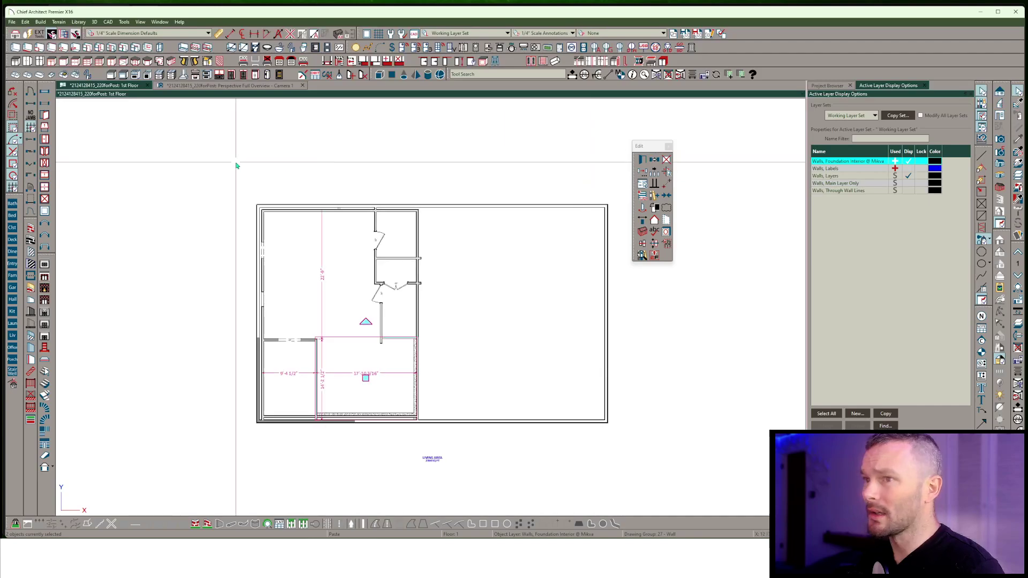
left_click(581, 167)
left_click_drag(637, 176, 189, 217)
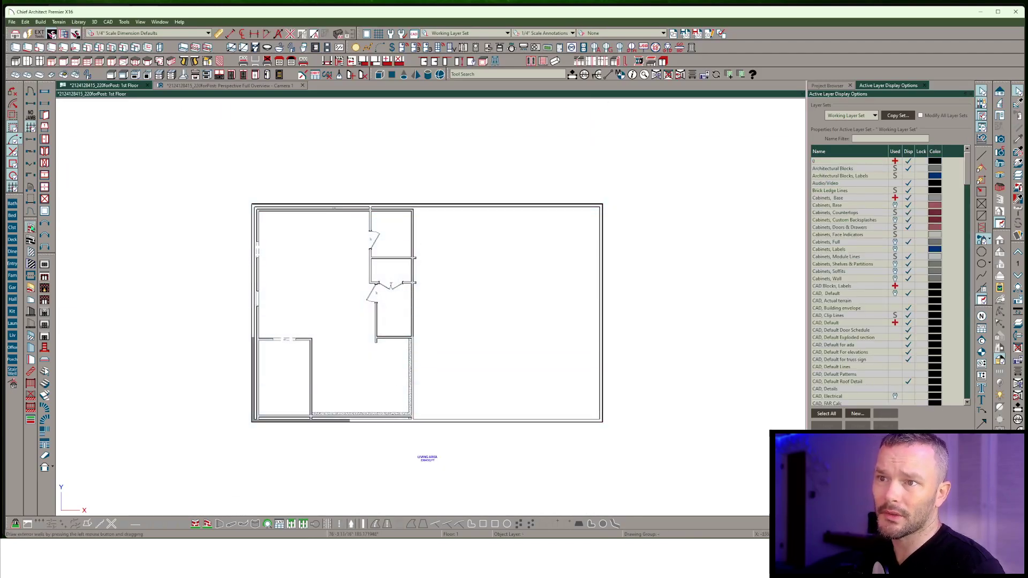
left_click_drag(206, 151, 642, 473)
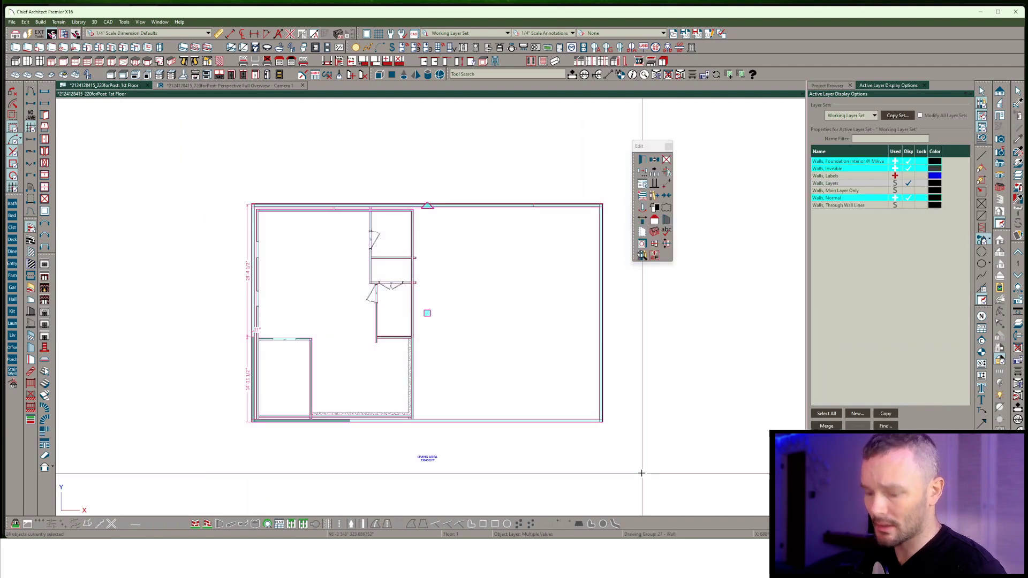
key("e")
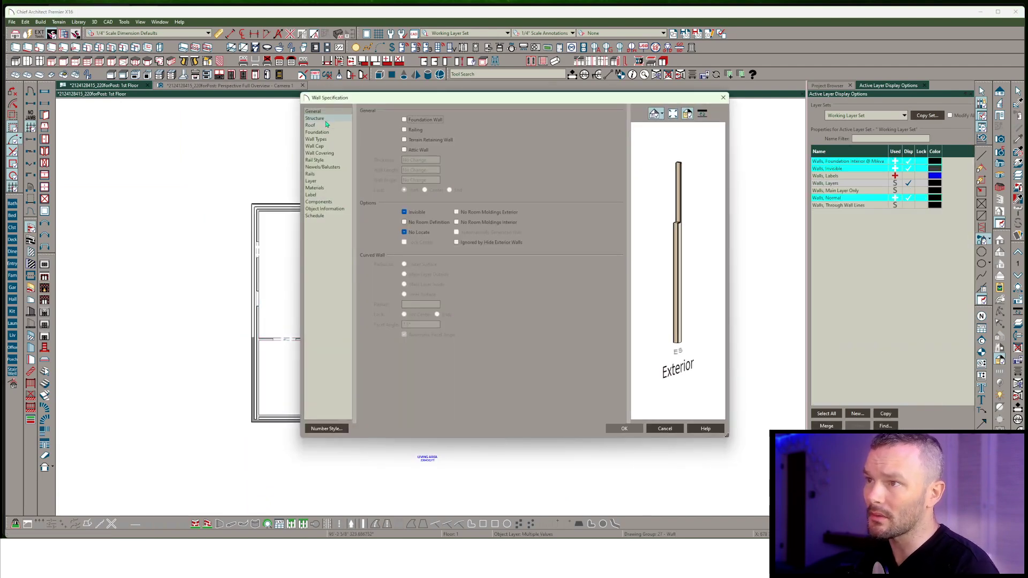
left_click(326, 120)
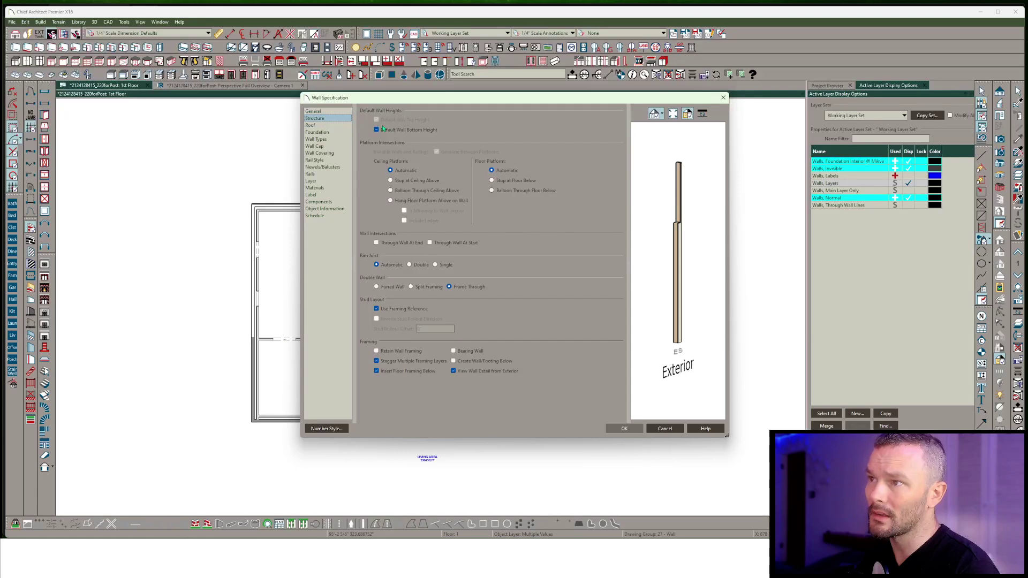
left_click(622, 429)
Reset the wall bottom heights to their defaults for the 1st floor only
left_click(26, 22)
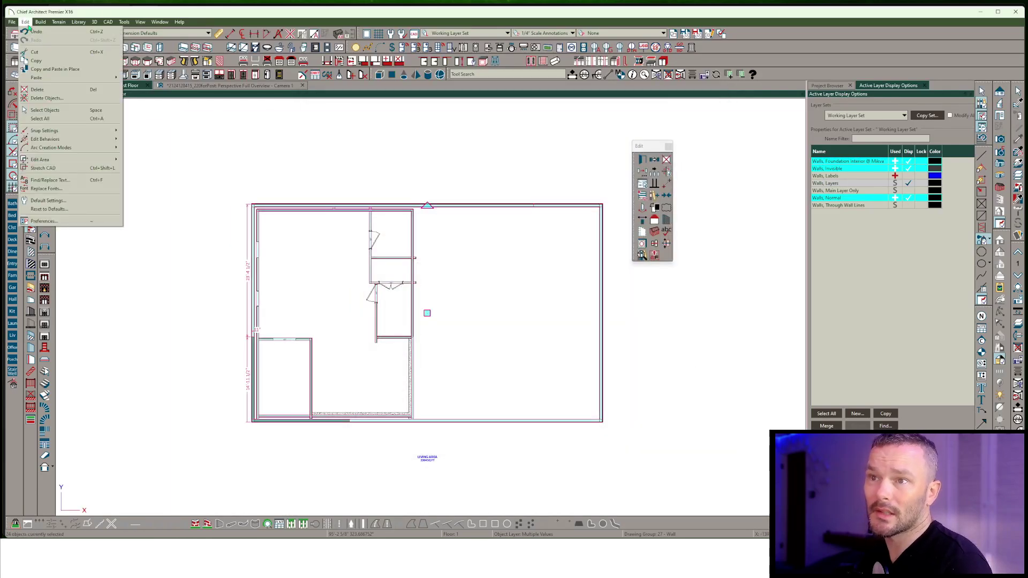
left_click(47, 209)
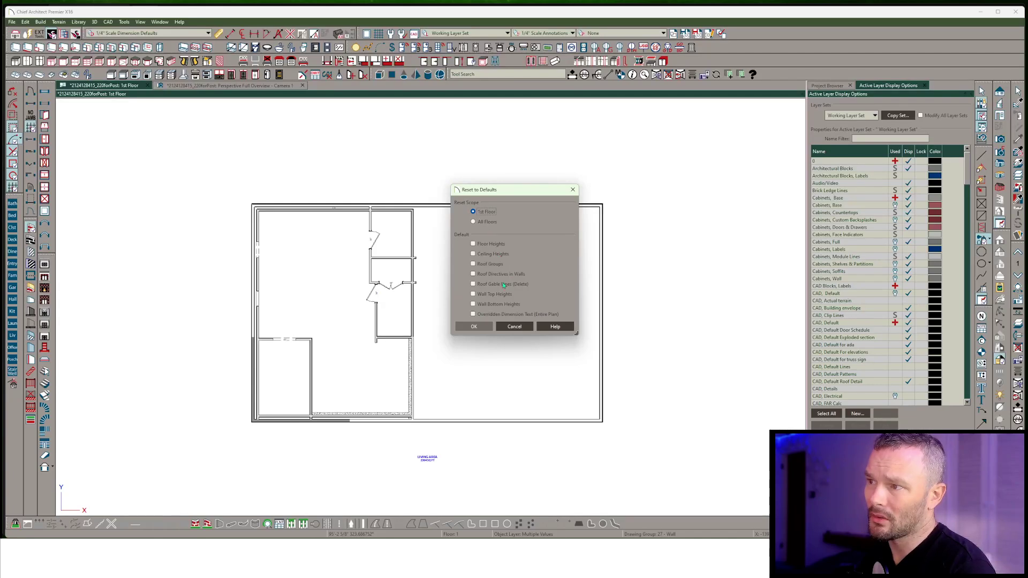
left_click(484, 305)
left_click(474, 327)
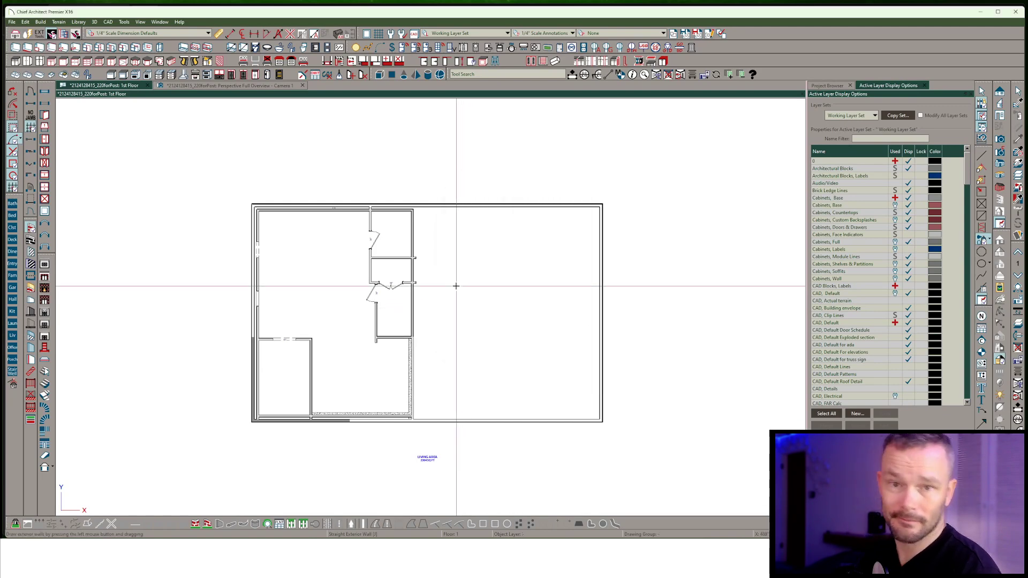
Compare the 1st floor plan with the foundation plan and examine the L-shaped foundation room around the stair area
scroll(333, 324, "up", 2)
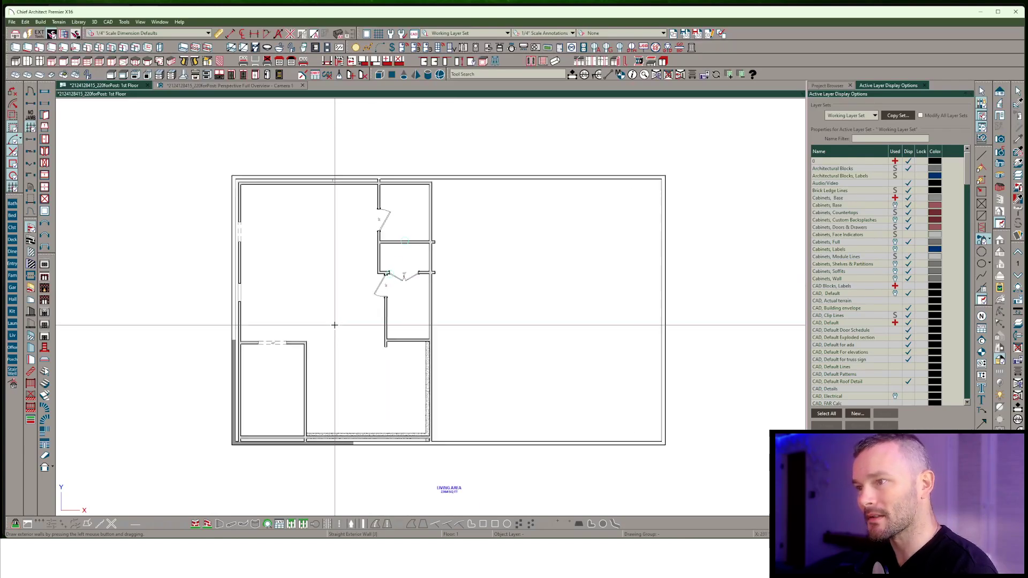
key("Page_Down")
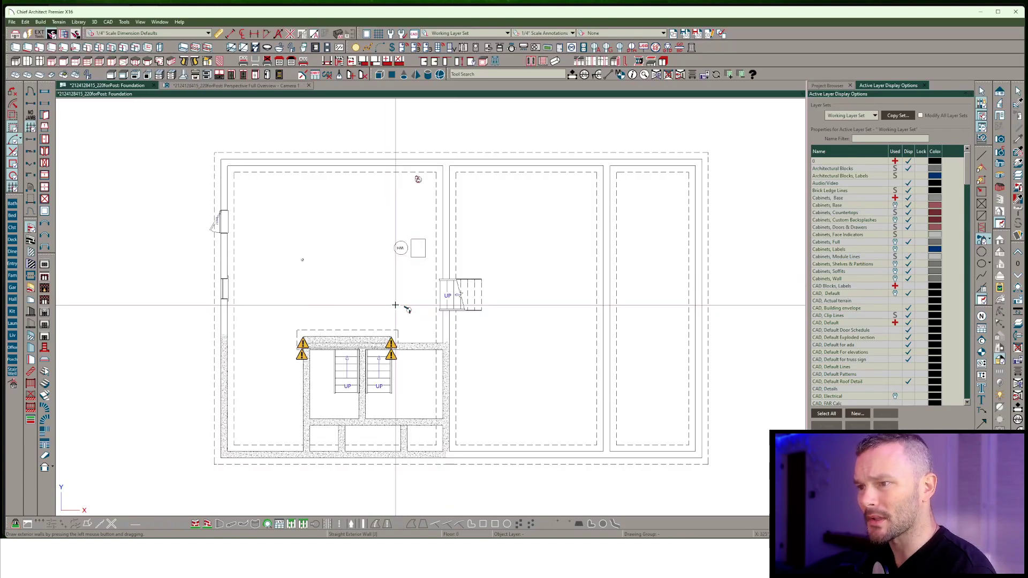
scroll(395, 306, "up", 1)
key("space")
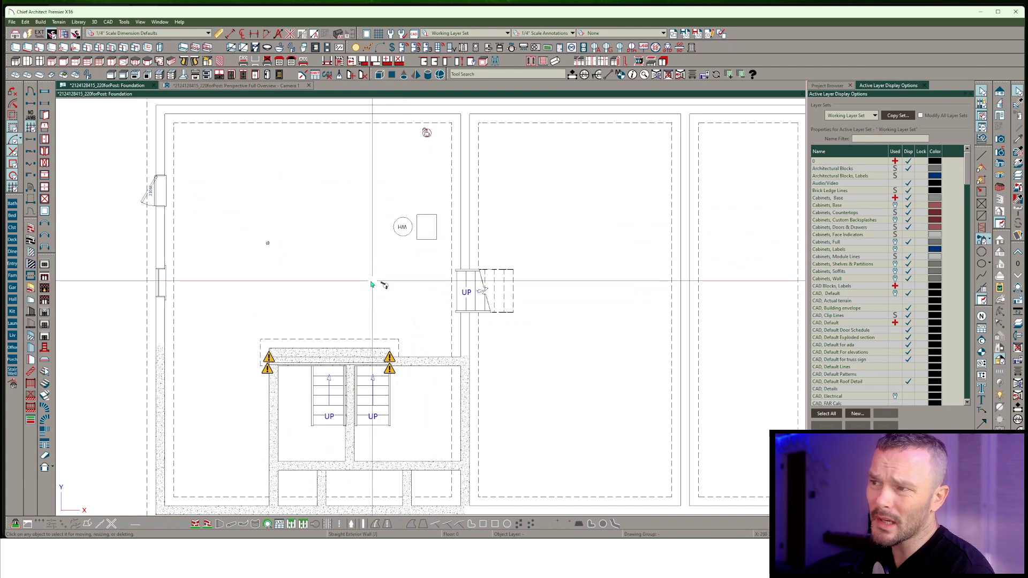
scroll(371, 285, "down", 1)
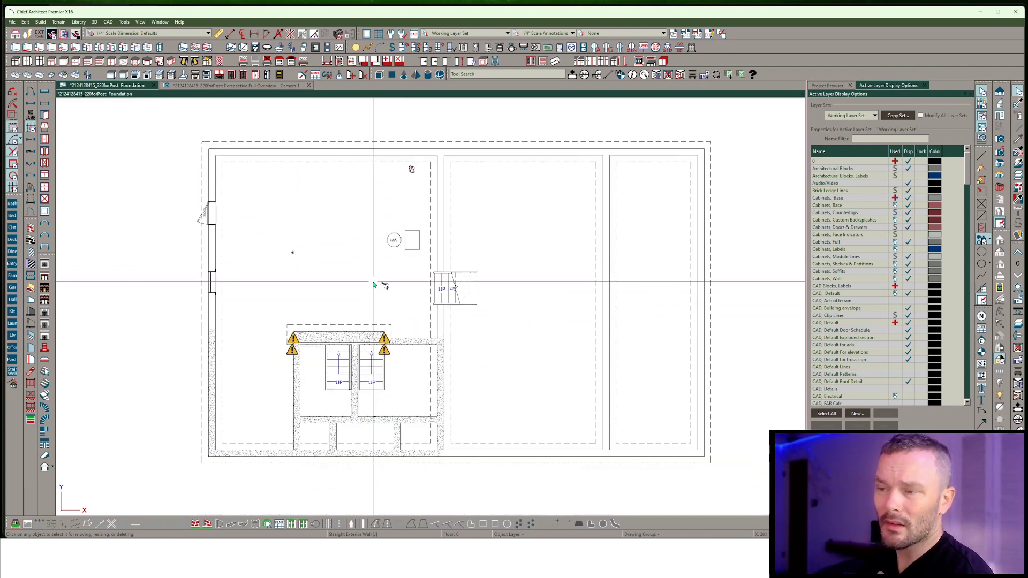
left_click(301, 243)
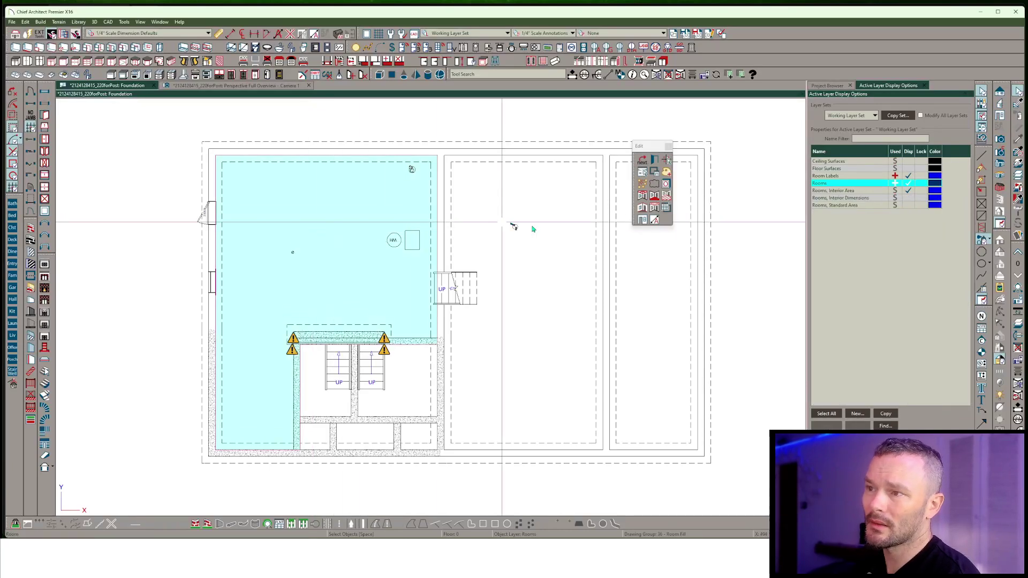
Inspect the full basement walls and the lower foundation in the perspective view, and return to the 1st floor plan
left_click(245, 86)
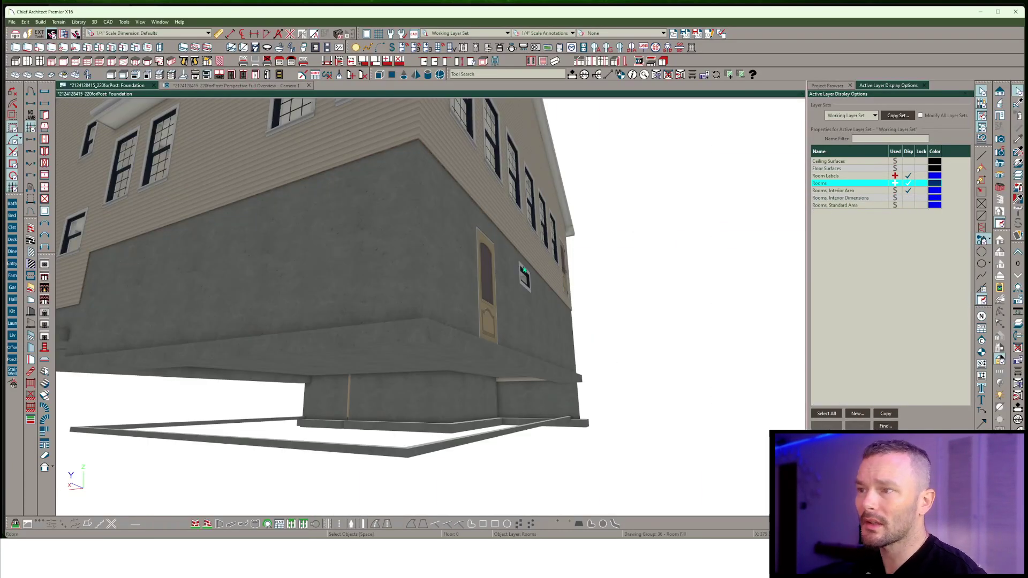
left_click_drag(466, 251, 561, 346)
key("space")
key("space")
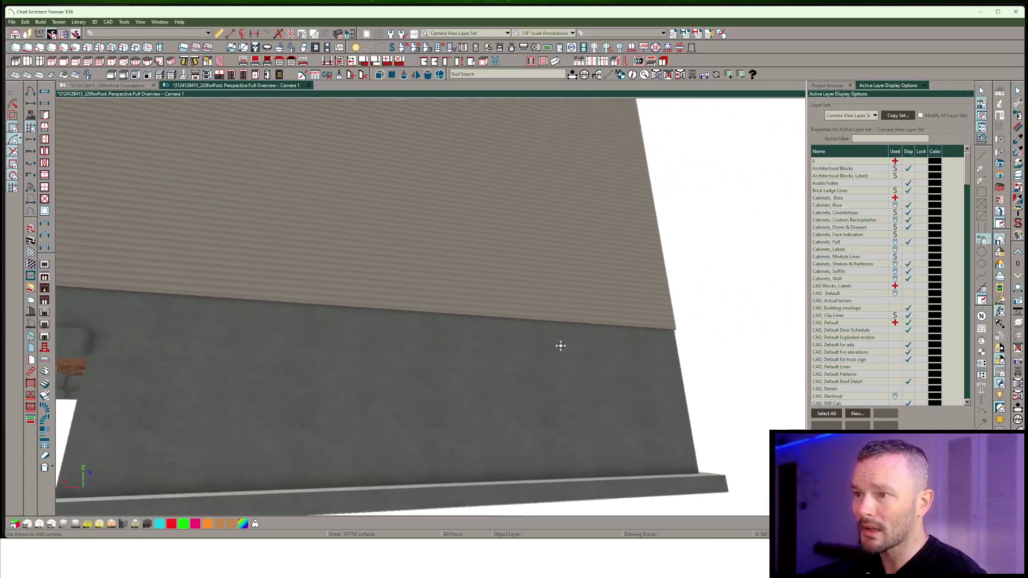
scroll(561, 346, "down", 10)
key("space")
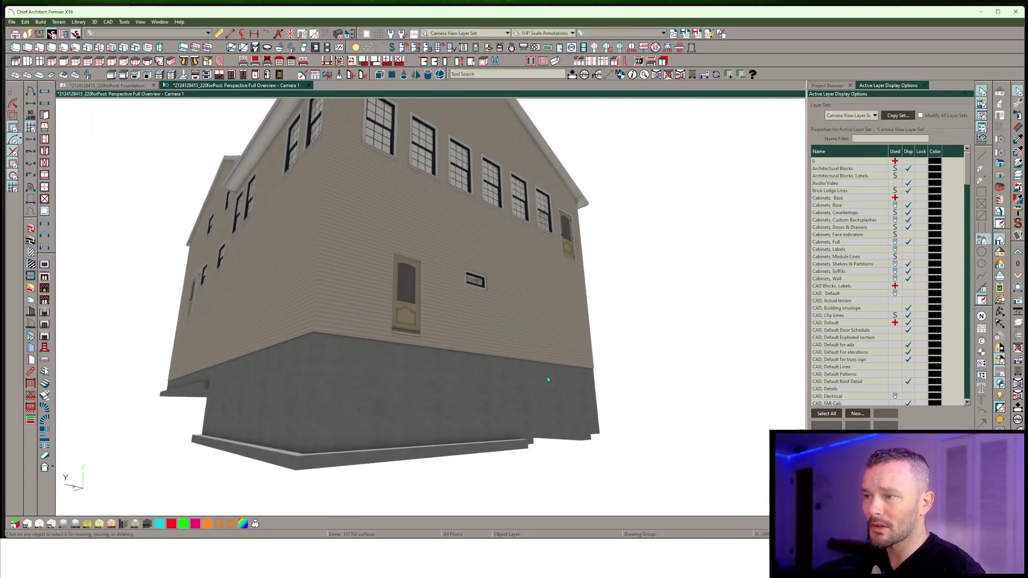
left_click(488, 327)
middle_click_drag(488, 327, 407, 306)
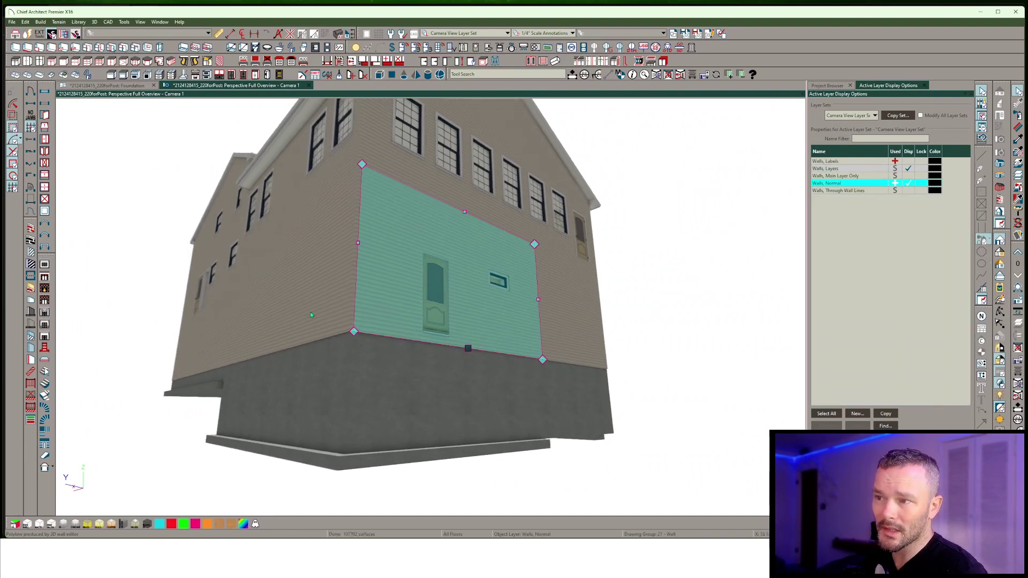
left_click(347, 284)
scroll(301, 355, "up", 10)
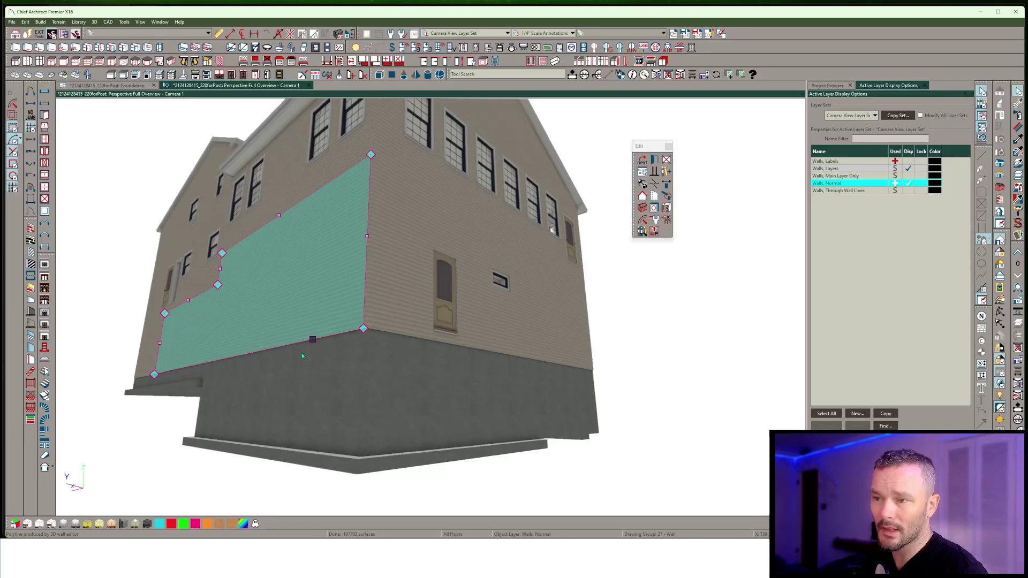
scroll(301, 358, "up", 5)
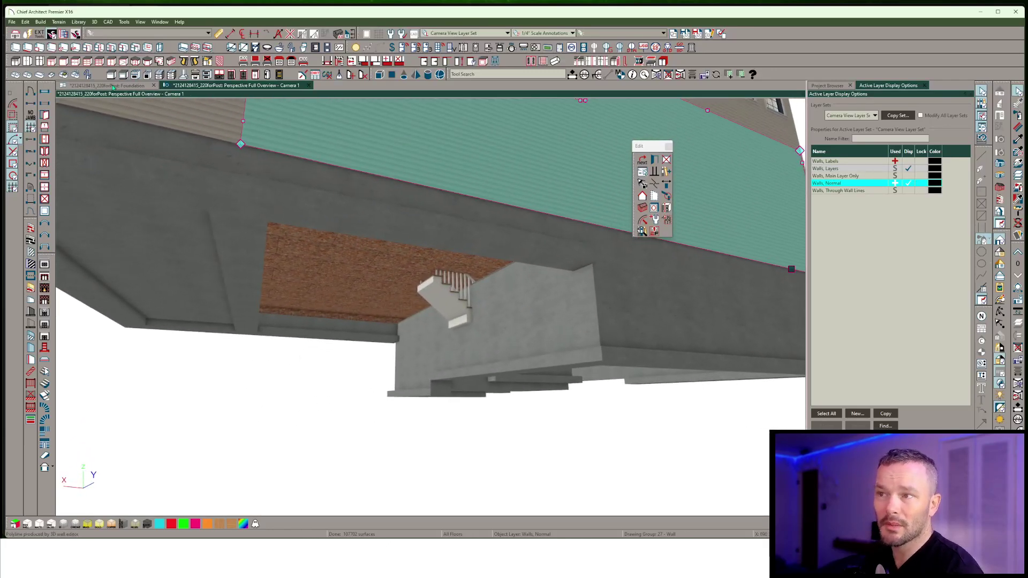
left_click(113, 87)
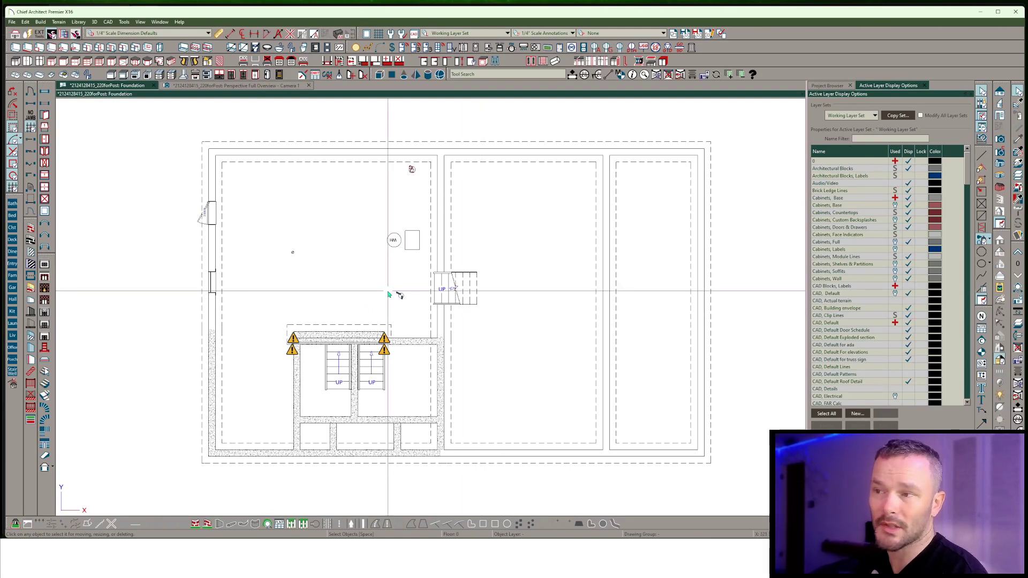
key("Page_Up")
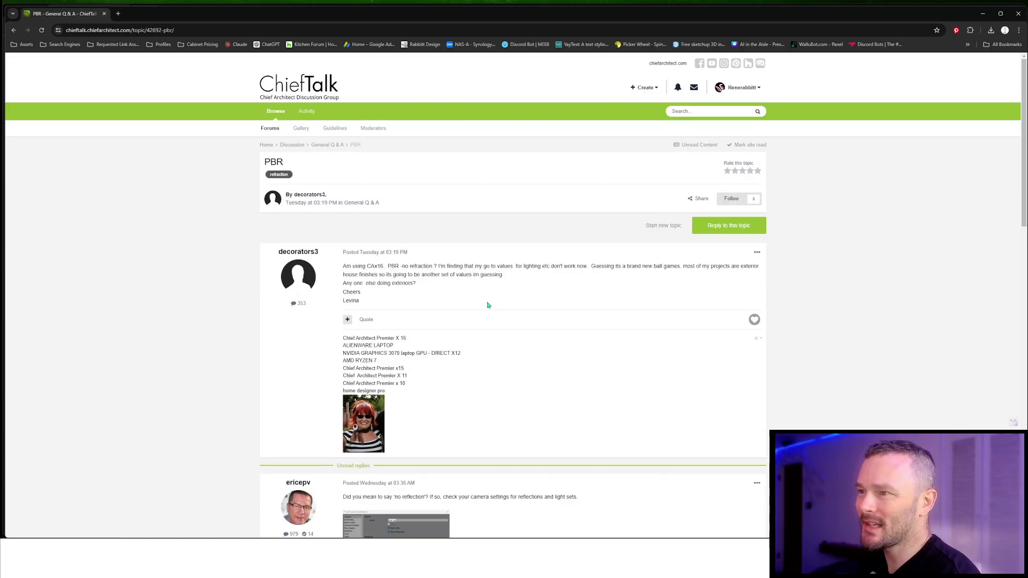
Read through the ChiefTalk forum thread on PBR and its replies about reflection, refraction and light settings
scroll(488, 305, "down", 1)
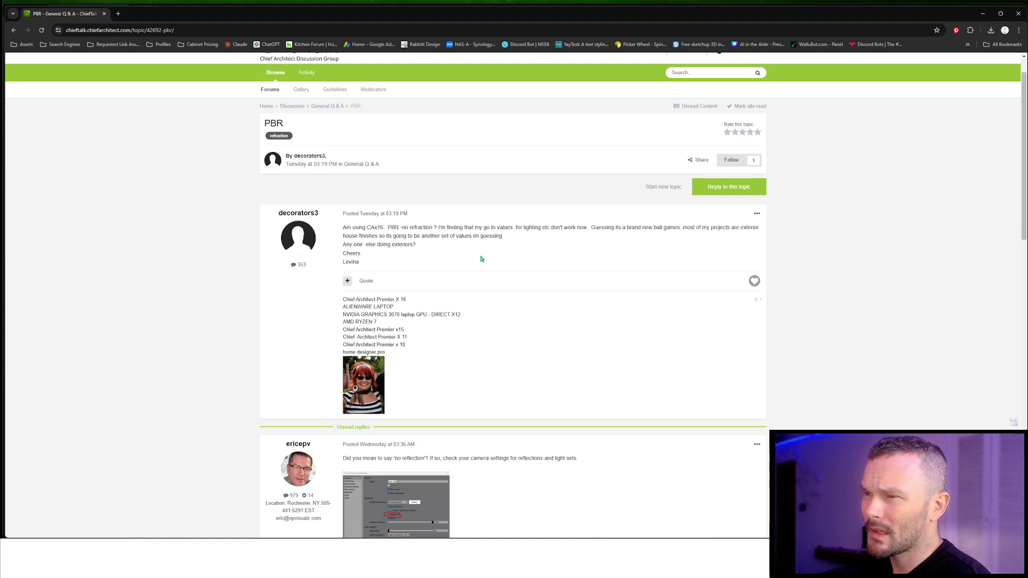
scroll(480, 259, "down", 5)
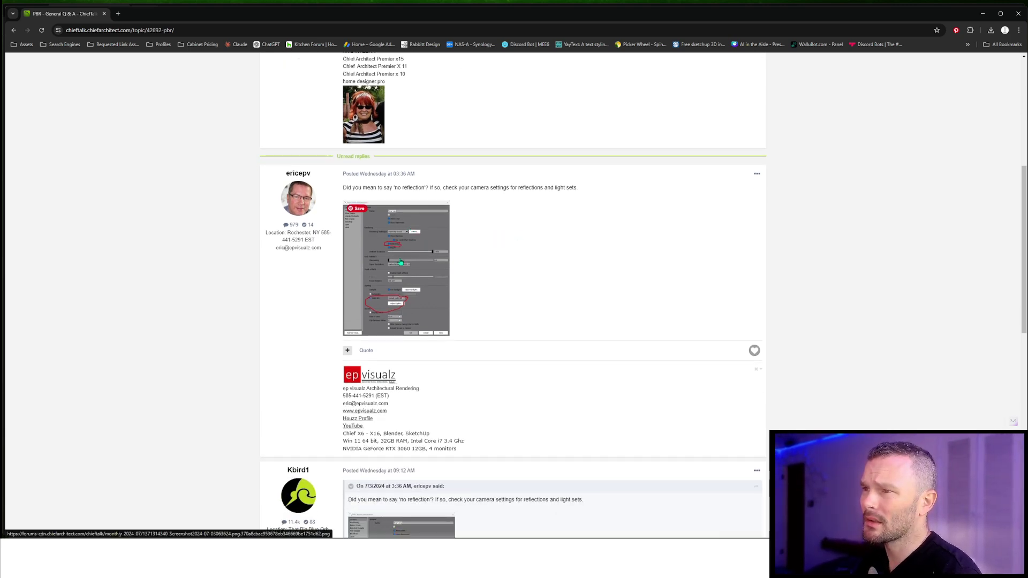
scroll(423, 308, "down", 3)
scroll(434, 306, "up", 2)
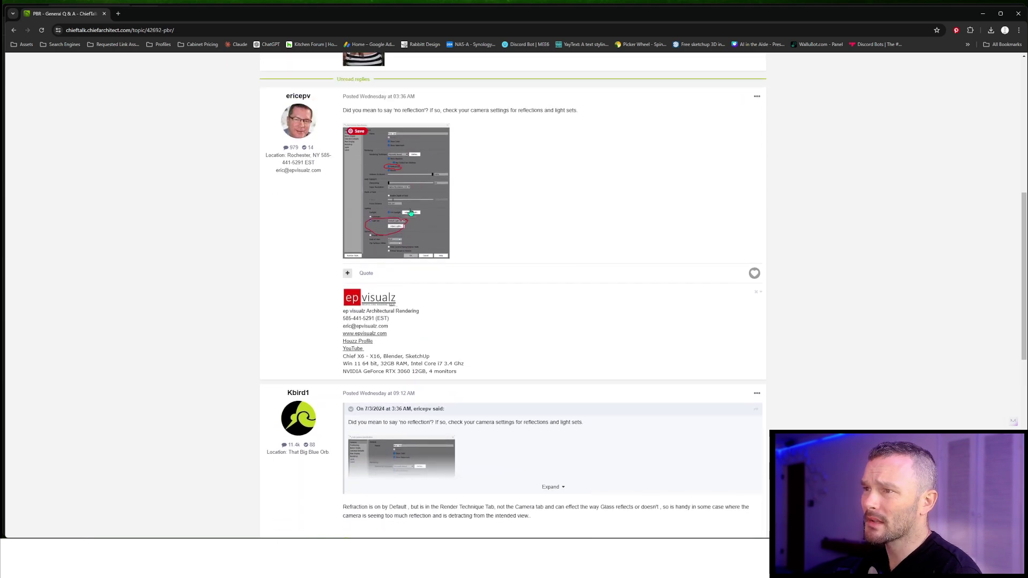
scroll(445, 327, "down", 10)
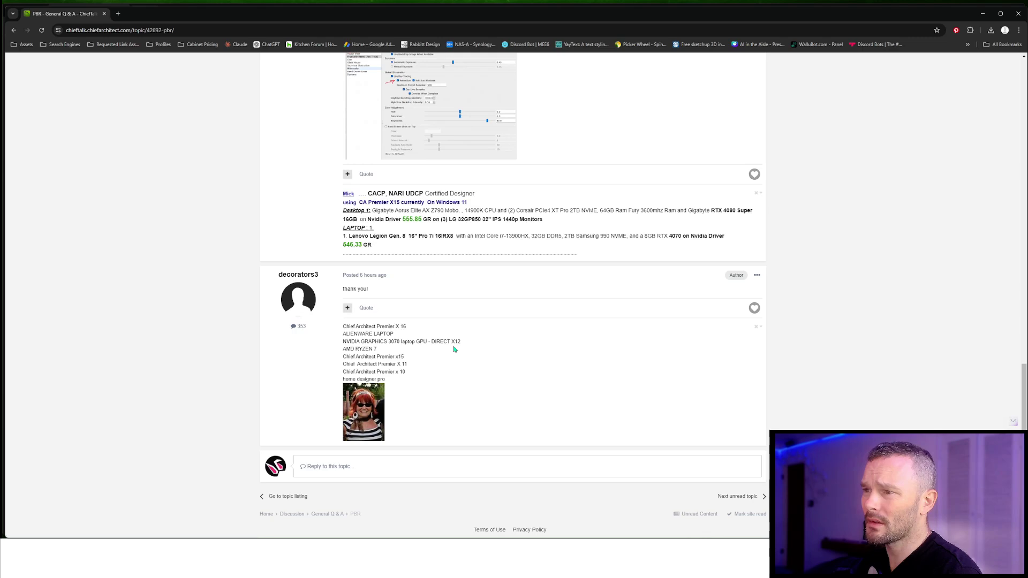
scroll(487, 328, "up", 15)
scroll(487, 328, "up", 2)
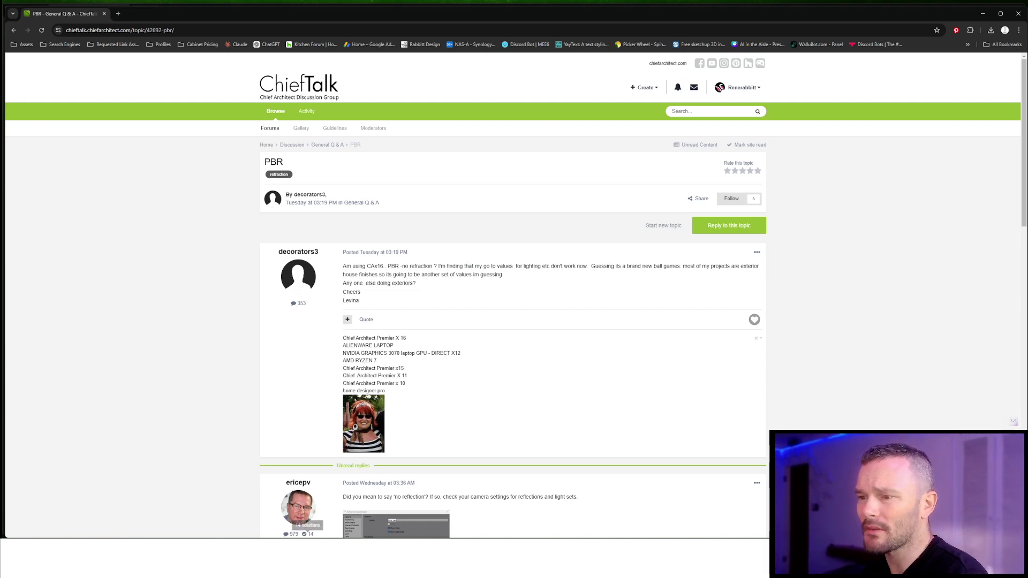
Switch to Chief Architect's perspective view, create a terrain perimeter around the house and stretch it outward past the gable wall with the door
left_click(298, 509)
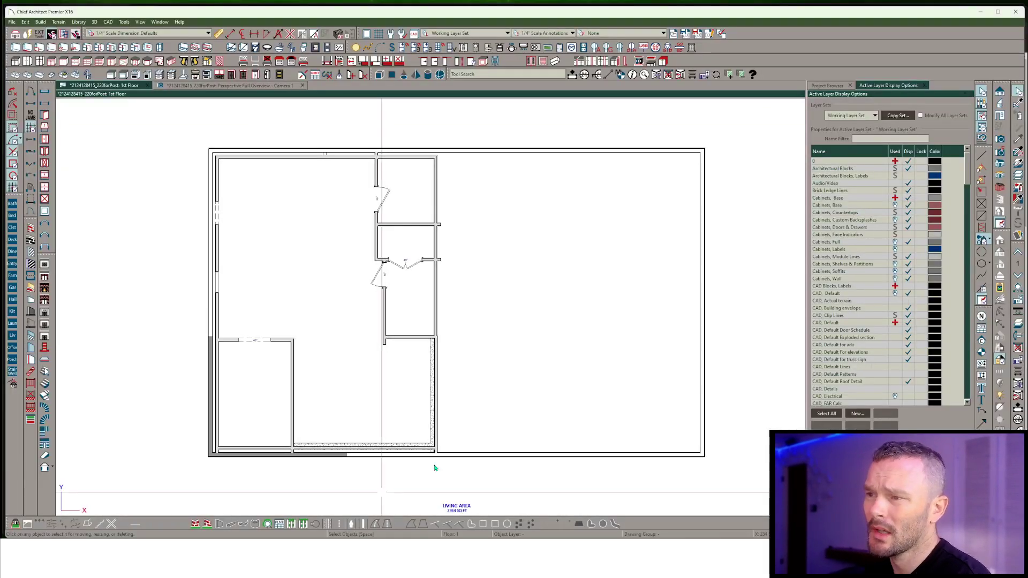
left_click(214, 87)
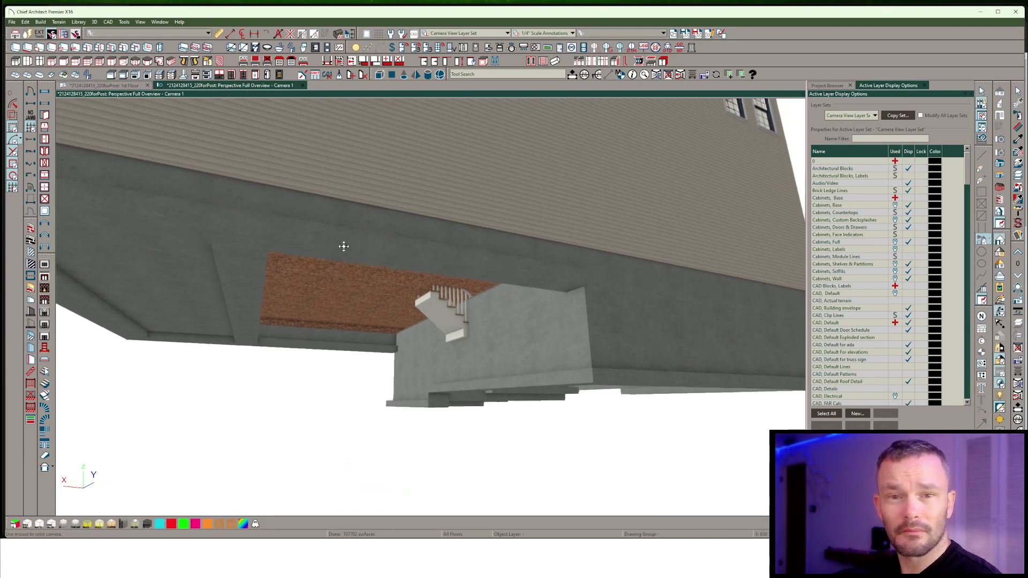
left_click_drag(344, 247, 419, 187)
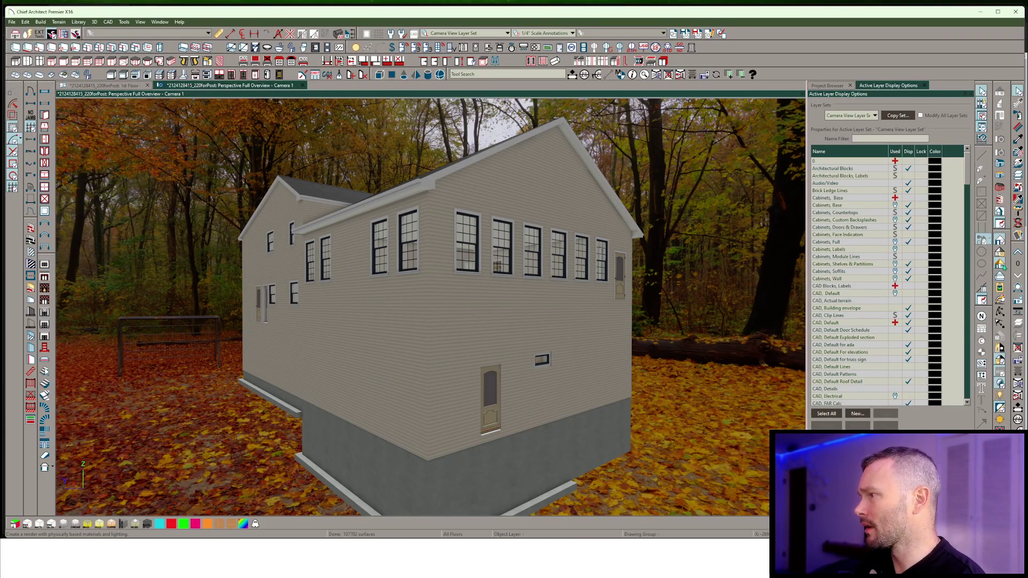
left_click(59, 22)
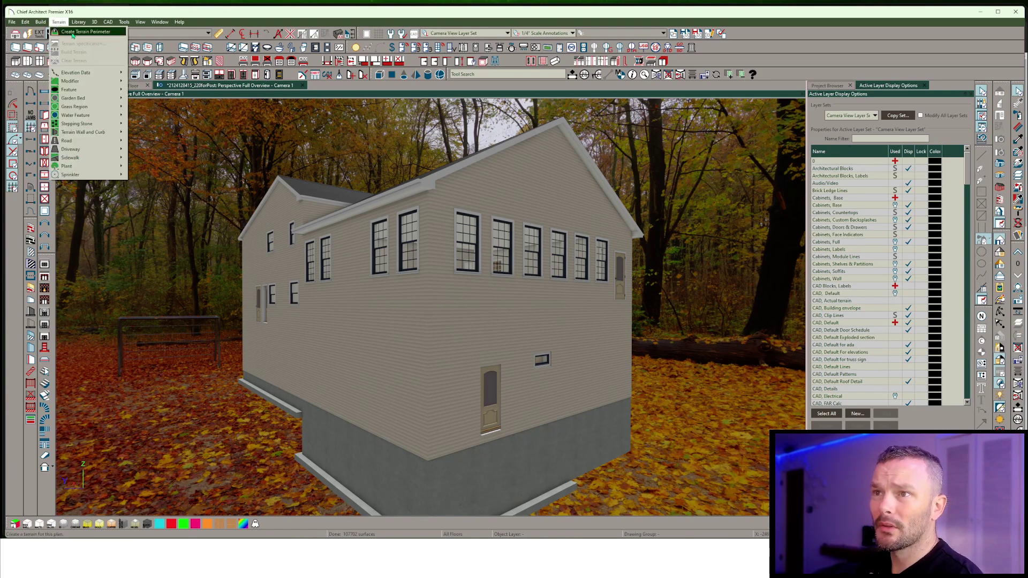
left_click(73, 32)
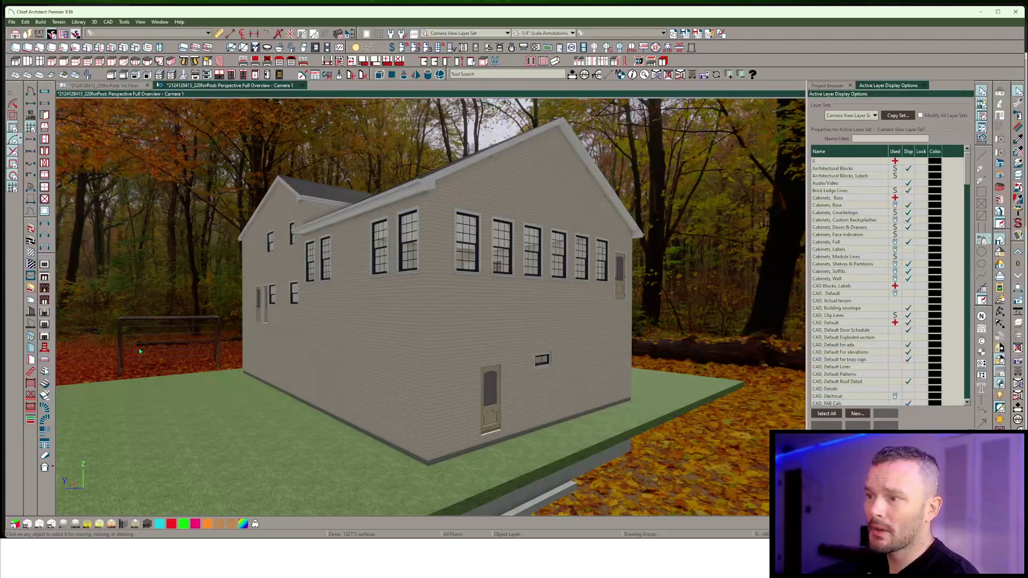
left_click(637, 431)
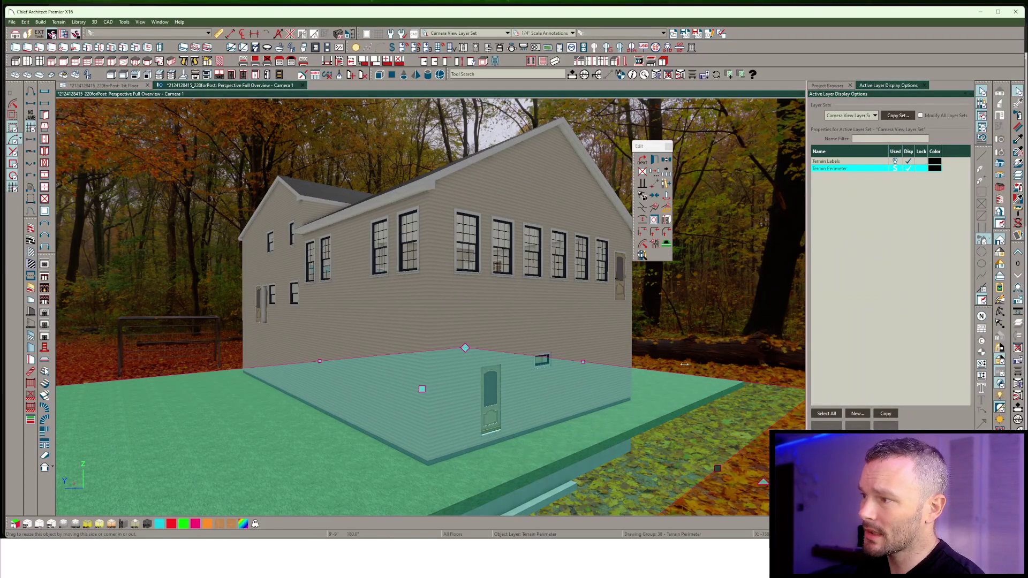
mouse_move(466, 348)
left_mouse_down()
mouse_move(632, 335)
mouse_move(248, 362)
left_mouse_up()
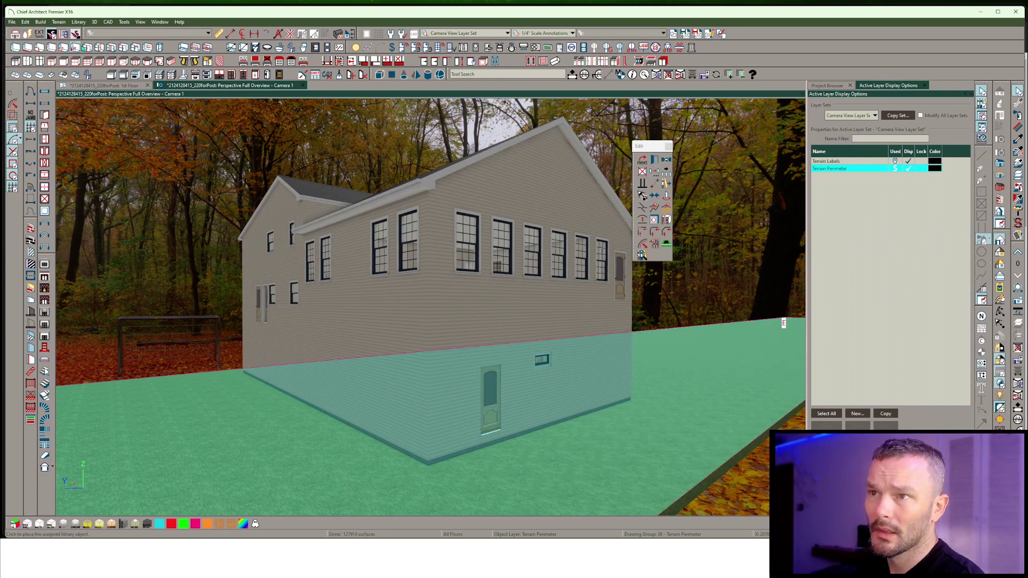
Add a polyline grass region to the terrain around the house
left_click(59, 22)
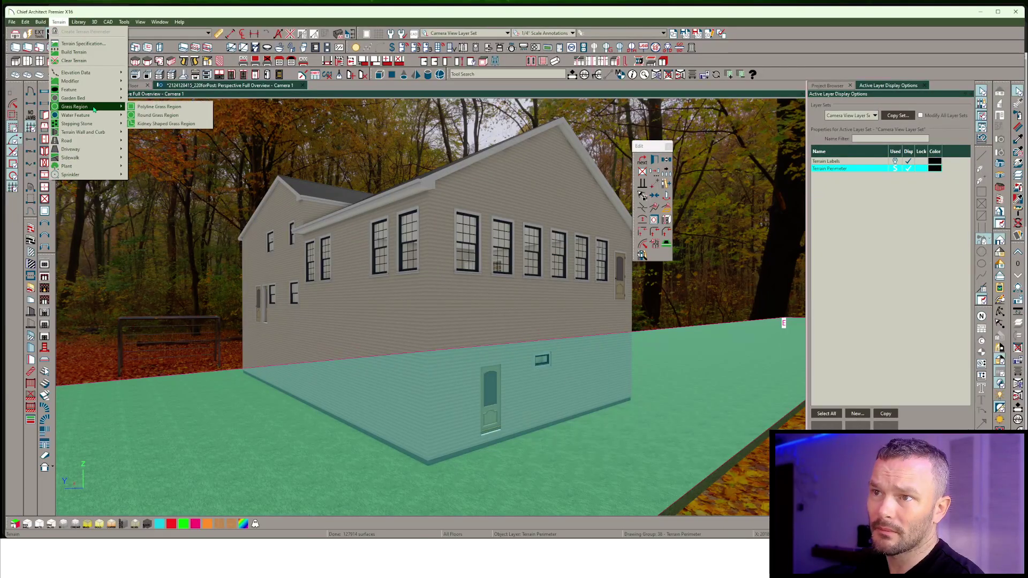
left_click(161, 108)
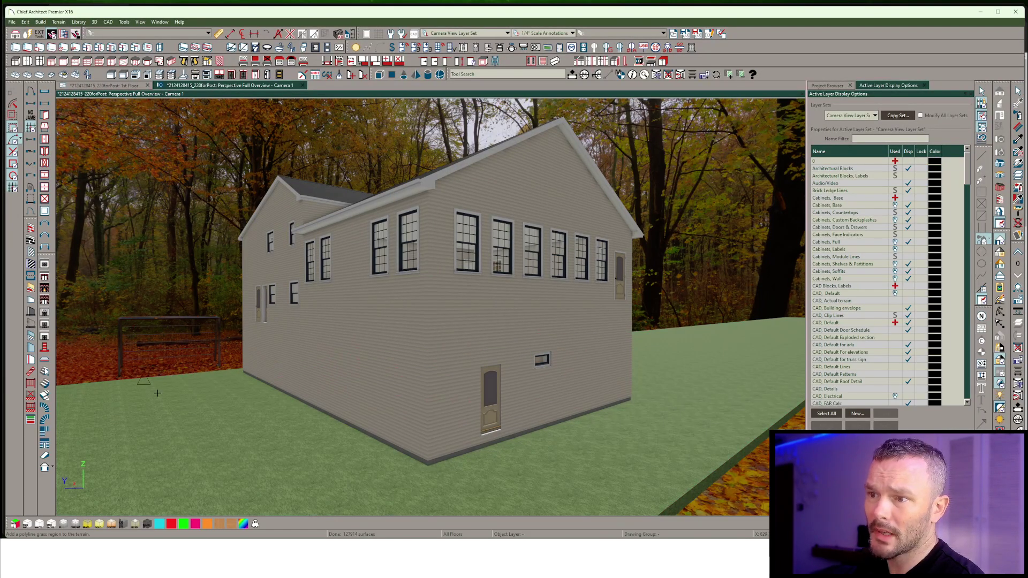
left_click(157, 394)
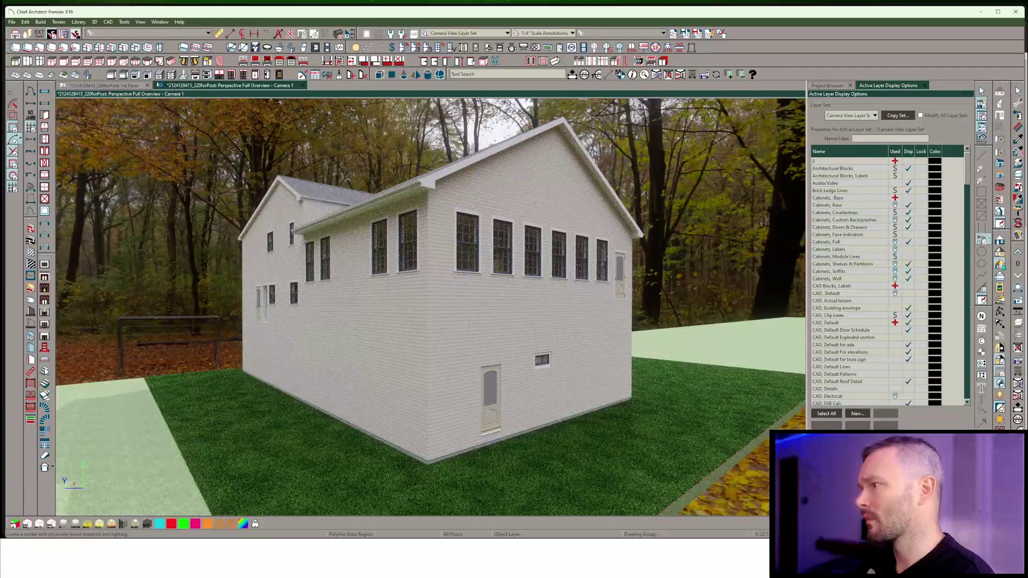
In the Physically Based (Ray Trace) technique options, keep Hable as the tone mapping operator and set Maximum Samples to 120
left_click(1001, 265)
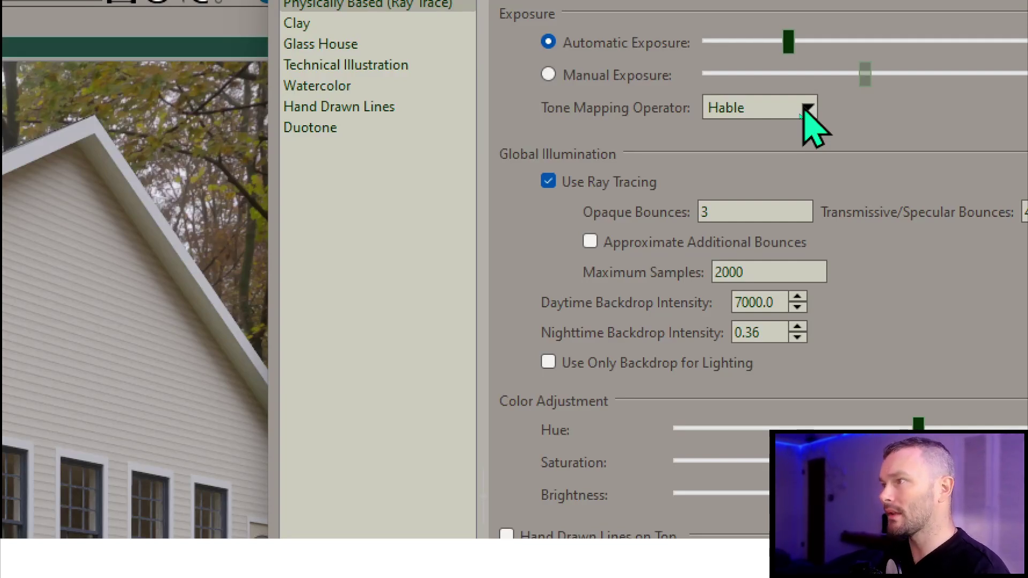
left_click(806, 109)
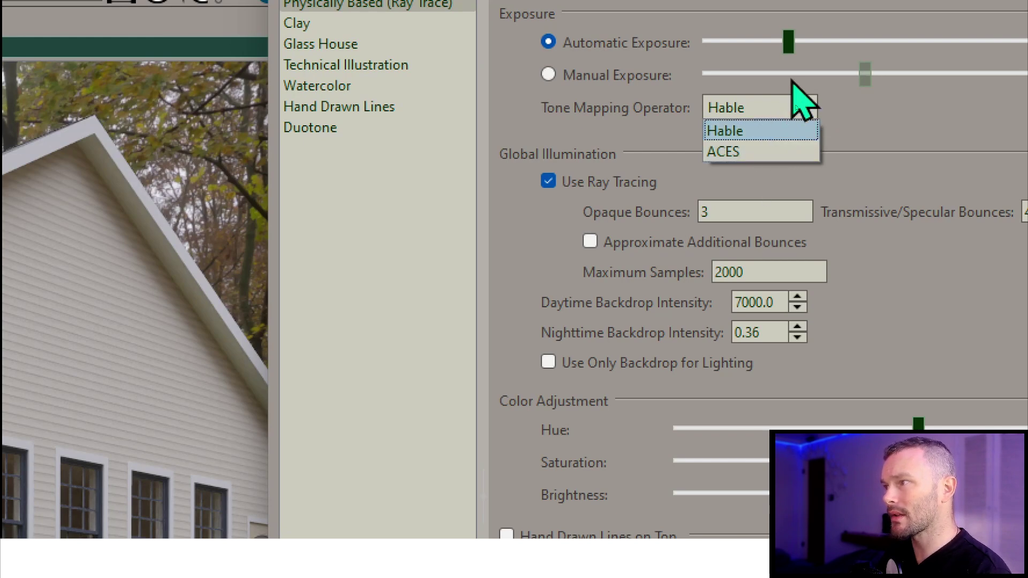
left_click(831, 119)
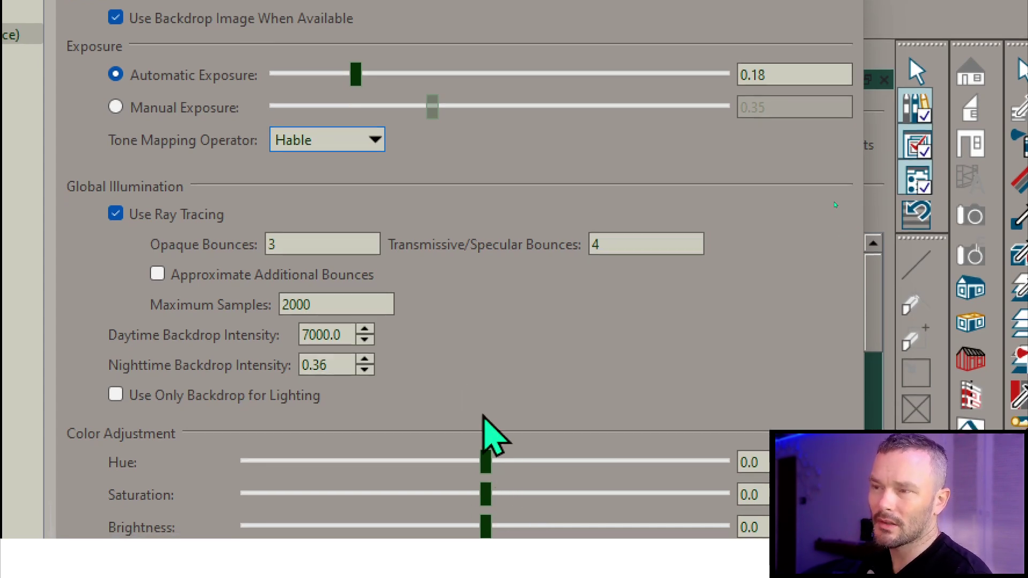
left_click(322, 243)
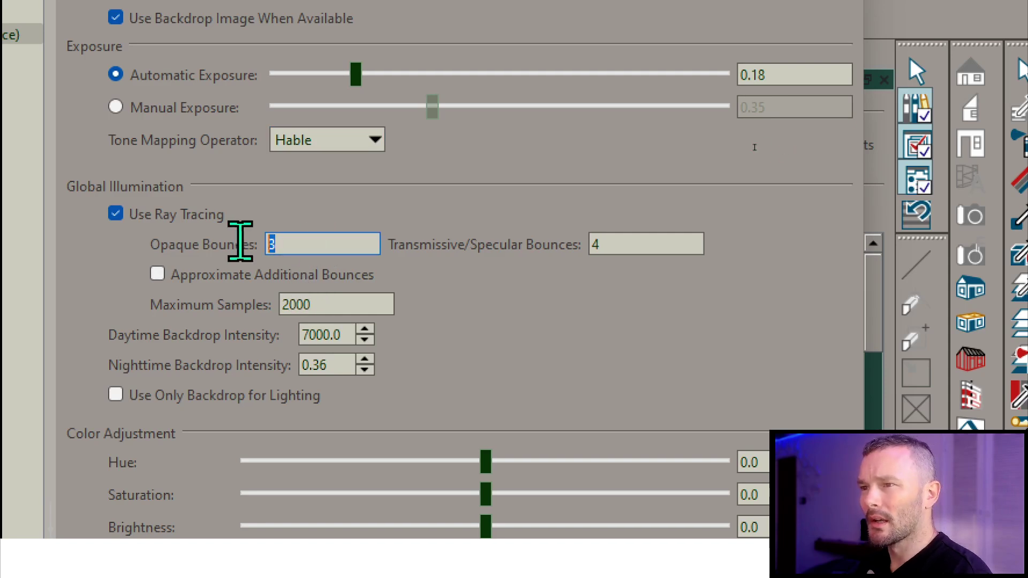
left_click(654, 246)
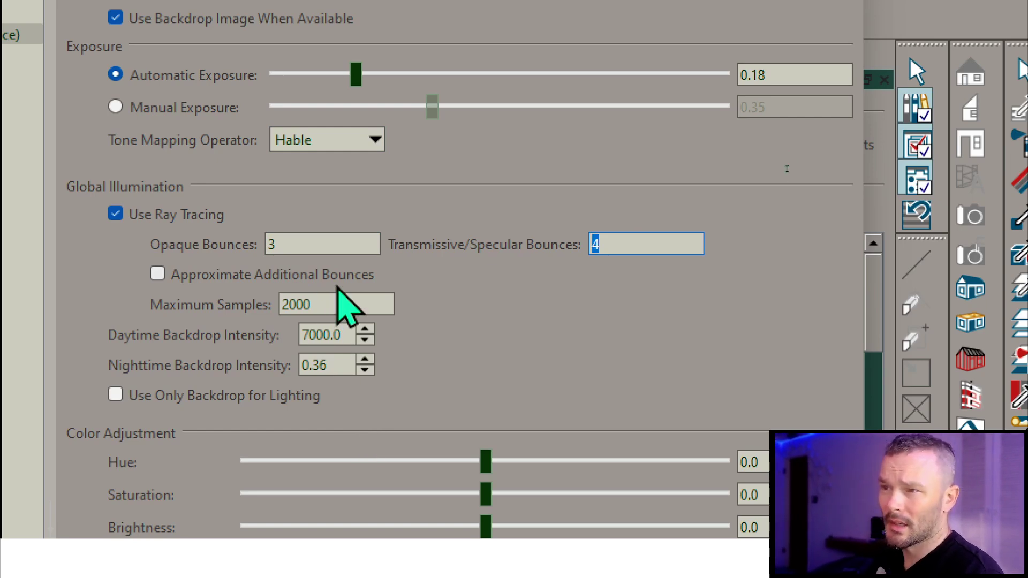
left_click(328, 303)
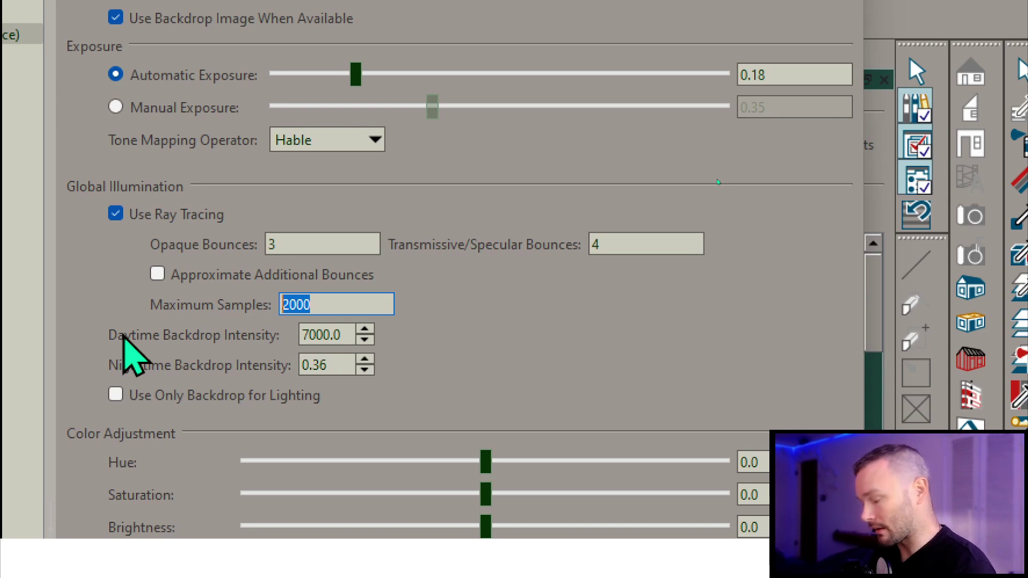
type("120")
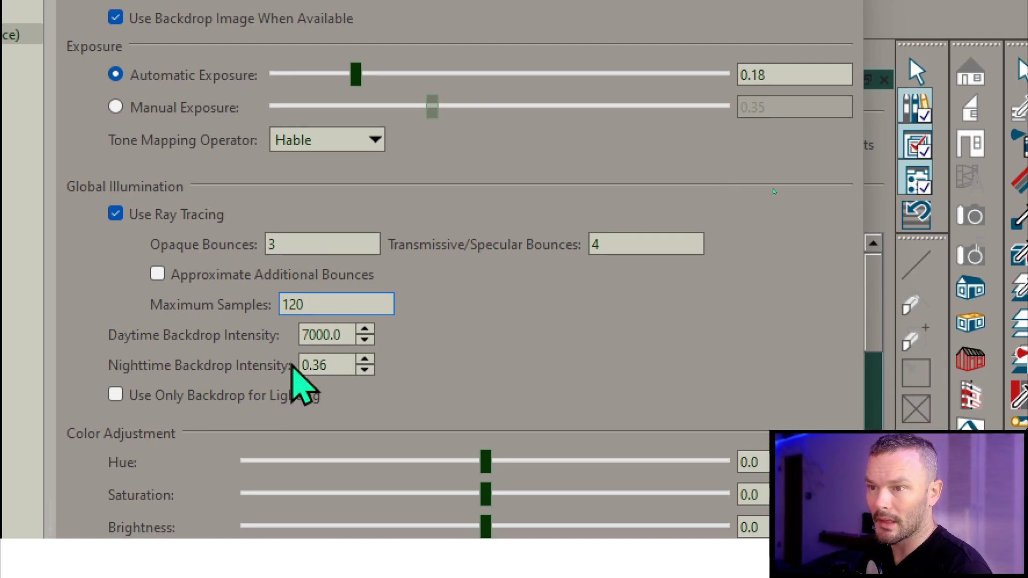
Set the daytime backdrop intensity to 15000, light the scene only from the backdrop, and raise the automatic exposure to 0.38
left_click_drag(314, 335, 287, 334)
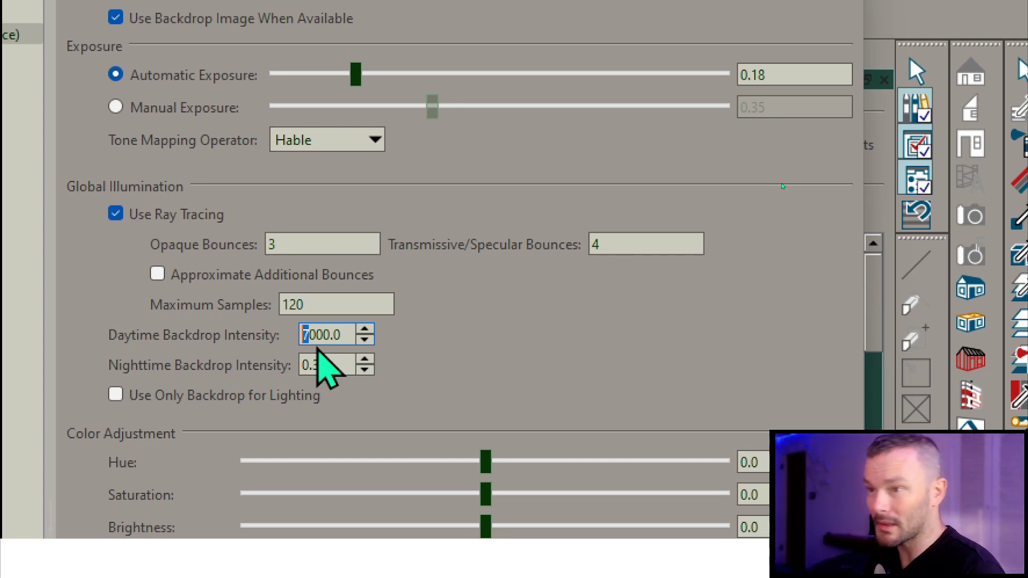
type("15")
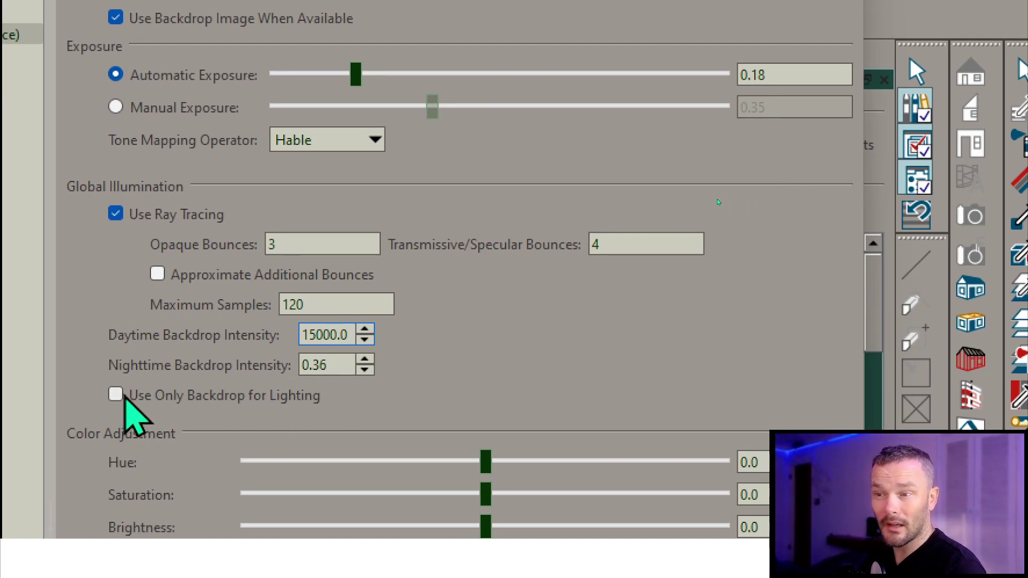
left_click(125, 396)
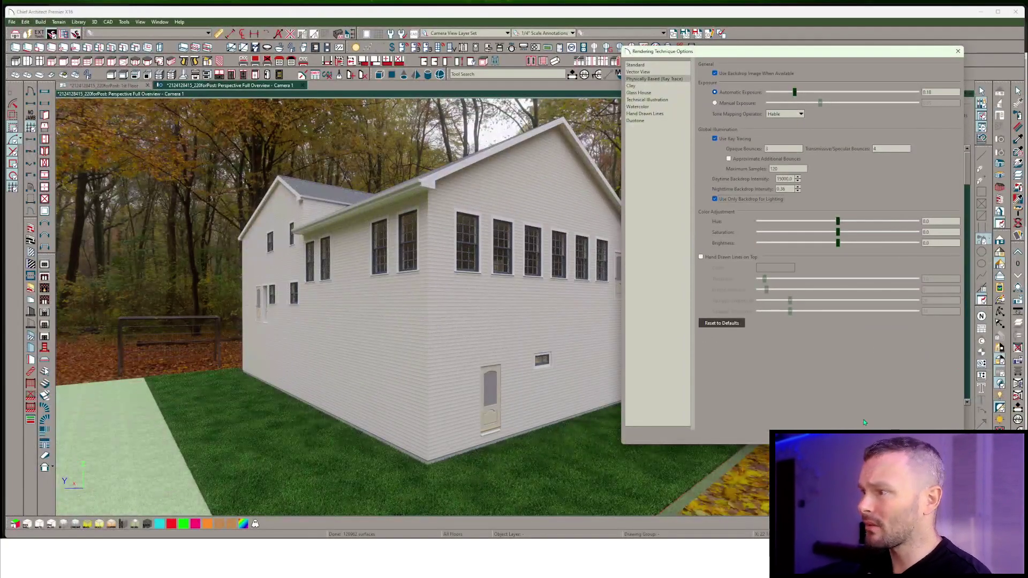
left_click(819, 93)
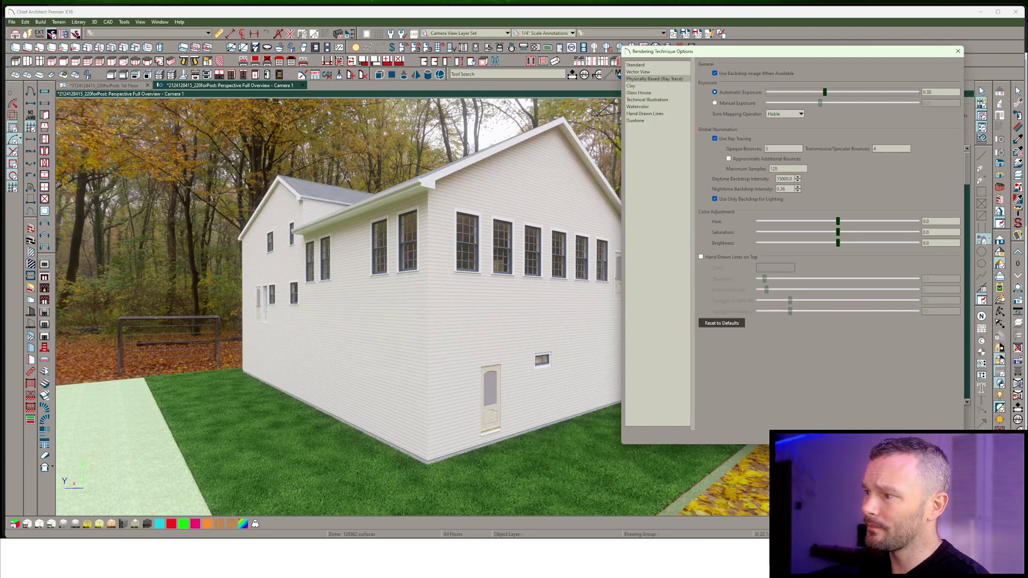
key("Escape")
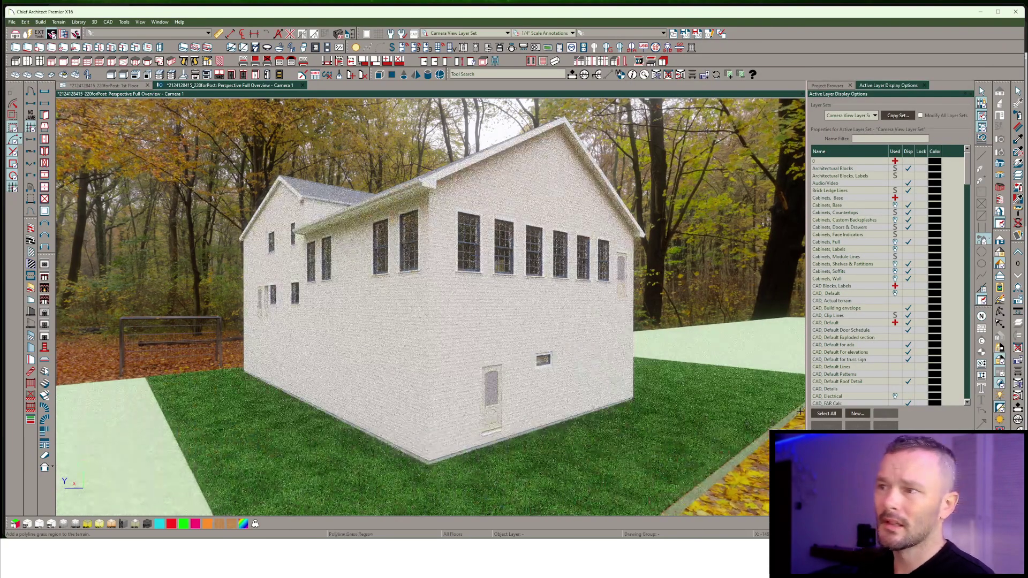
Review the perspective camera's specification, then reframe the house in the ray traced view
left_click(708, 34)
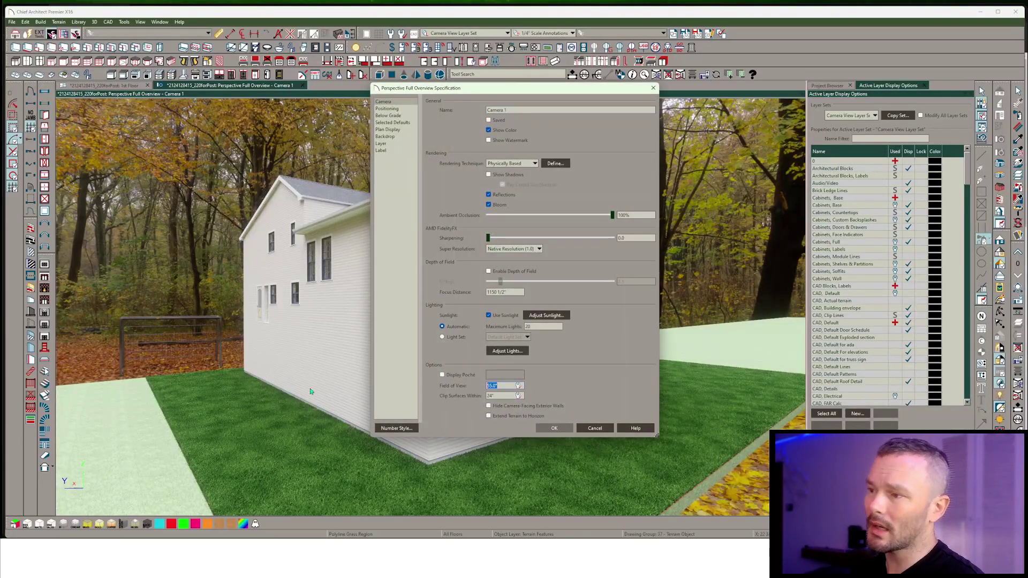
key("Return")
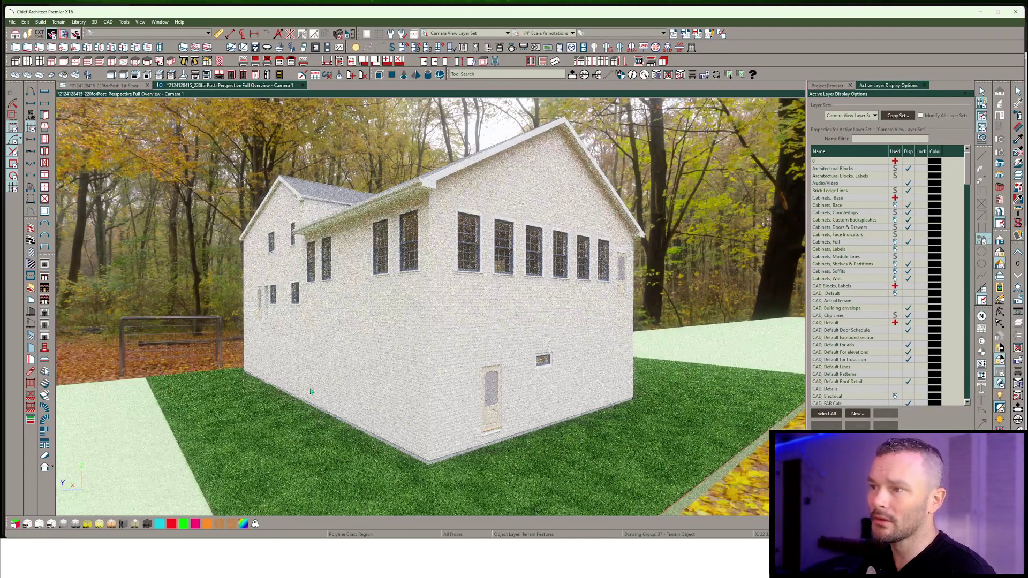
scroll(310, 388, "up", 5)
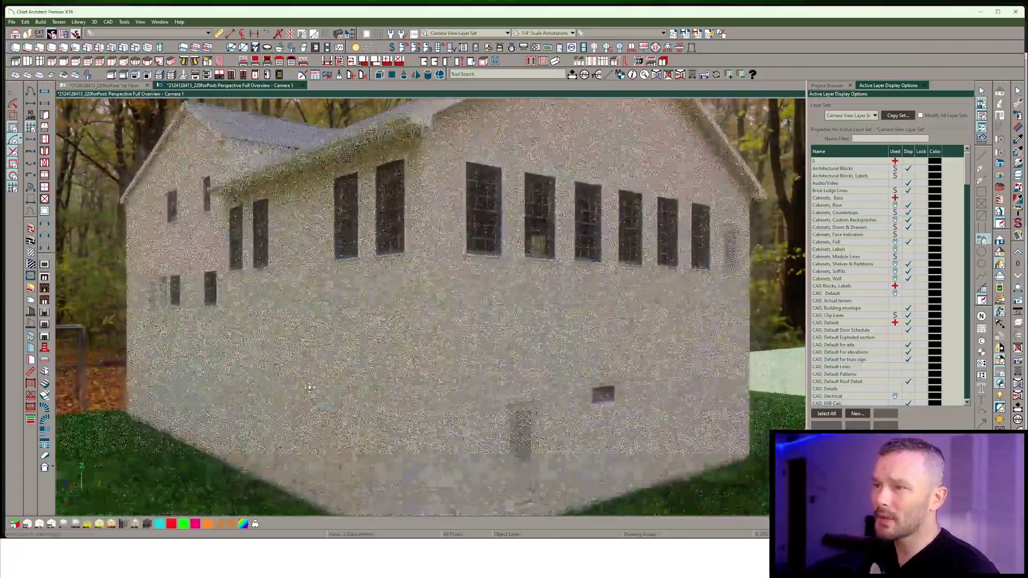
scroll(310, 389, "down", 5)
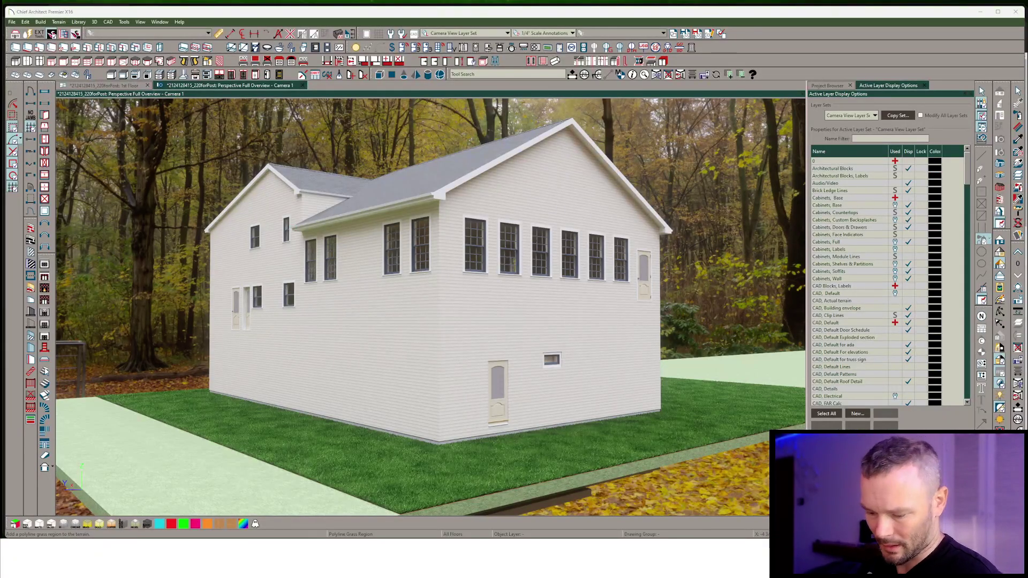
Paint the house roof with the comp shingle material using the Material Painter
key("space")
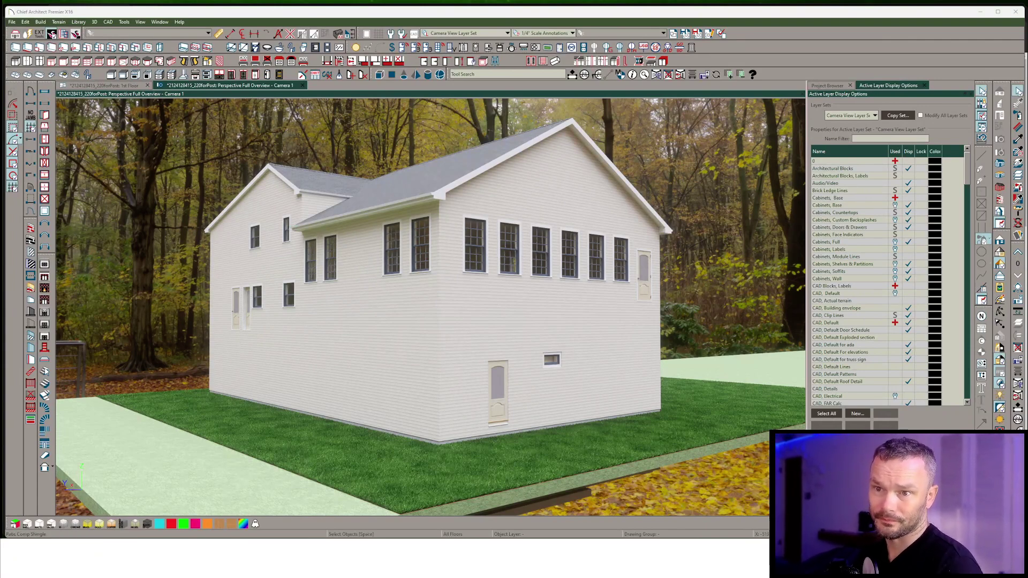
left_click(621, 176)
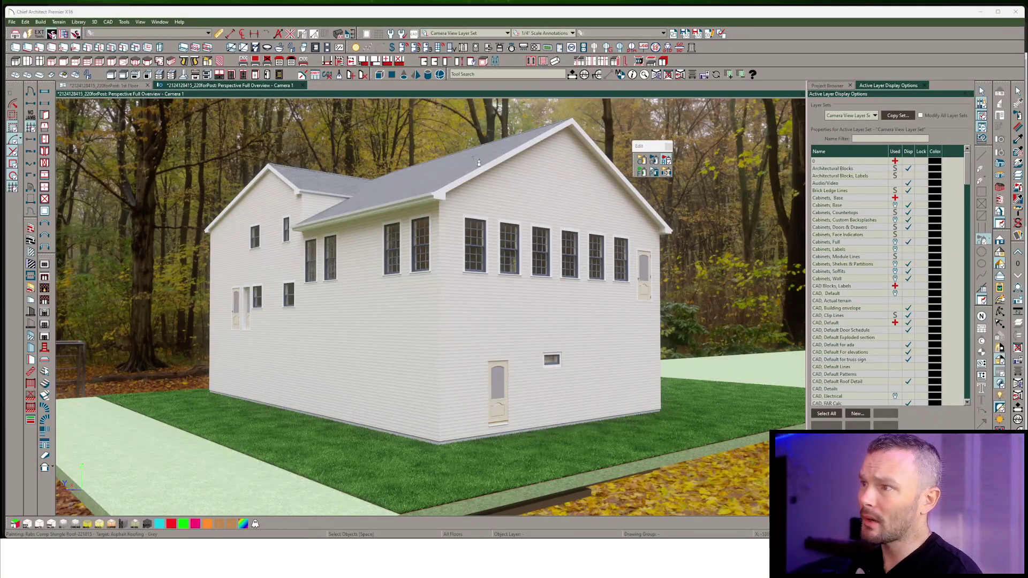
left_click(418, 179)
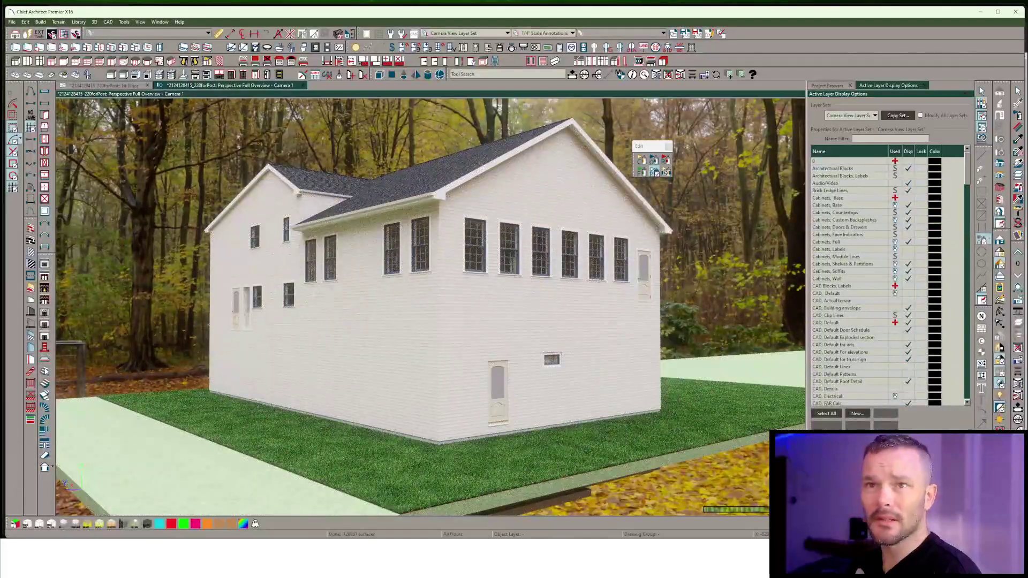
Apply the Siding 1 Beige material to all exterior walls of the house with the Material Painter
left_click(539, 327)
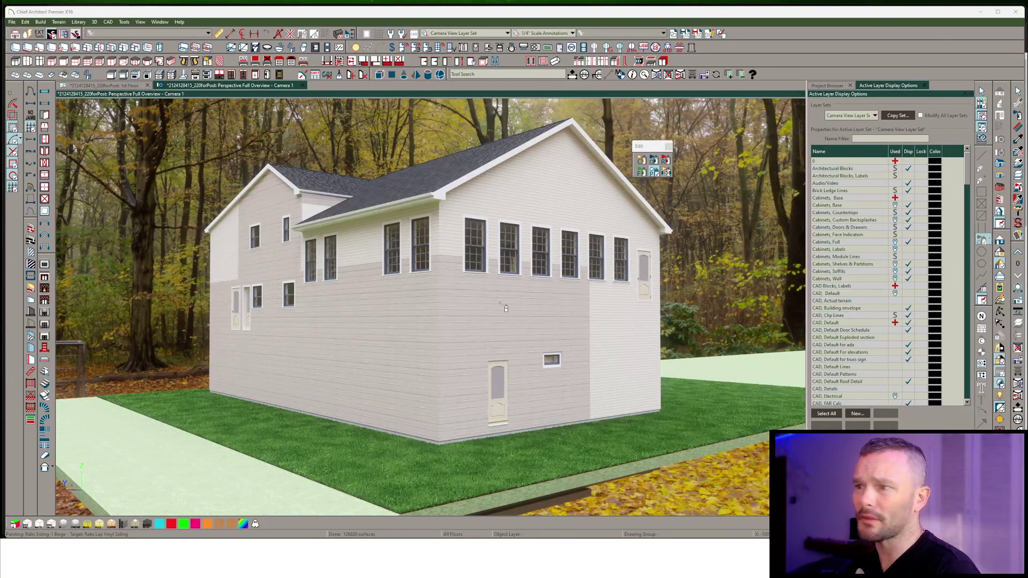
left_click(526, 322)
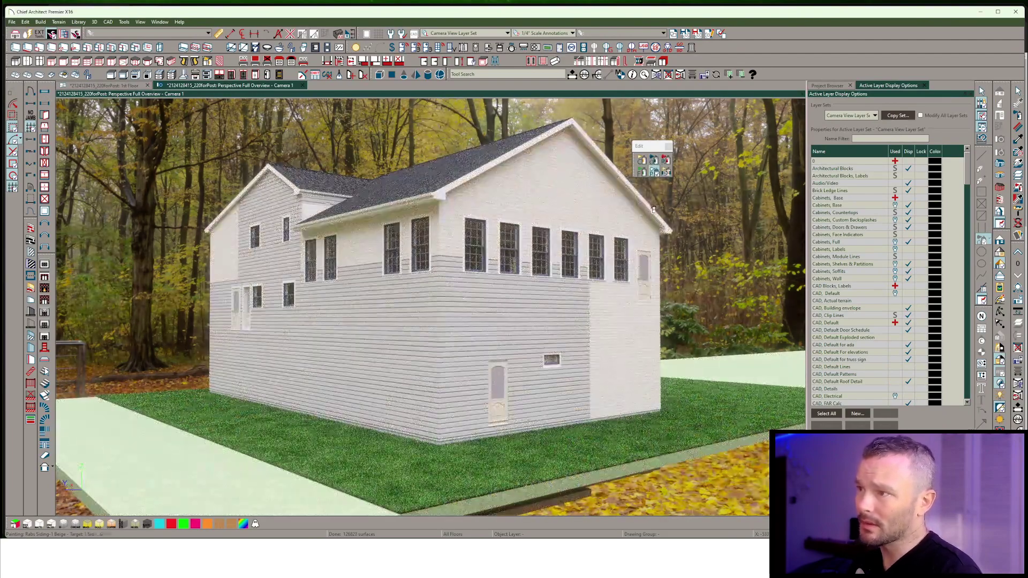
left_click(641, 438)
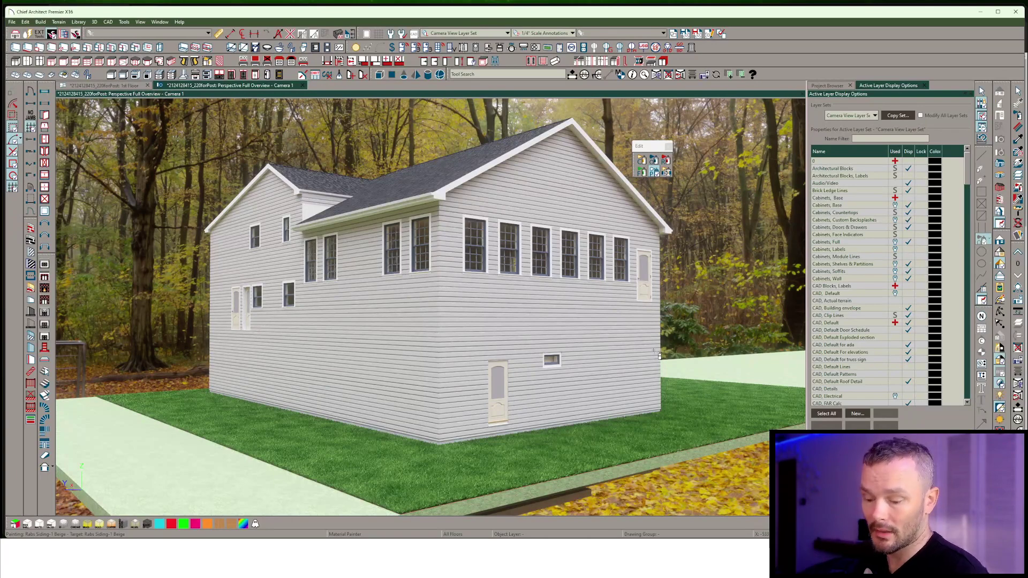
Review the Export Picture image size and transparent background options for the rendered view, and close them without exporting
key("alt+f")
key("e")
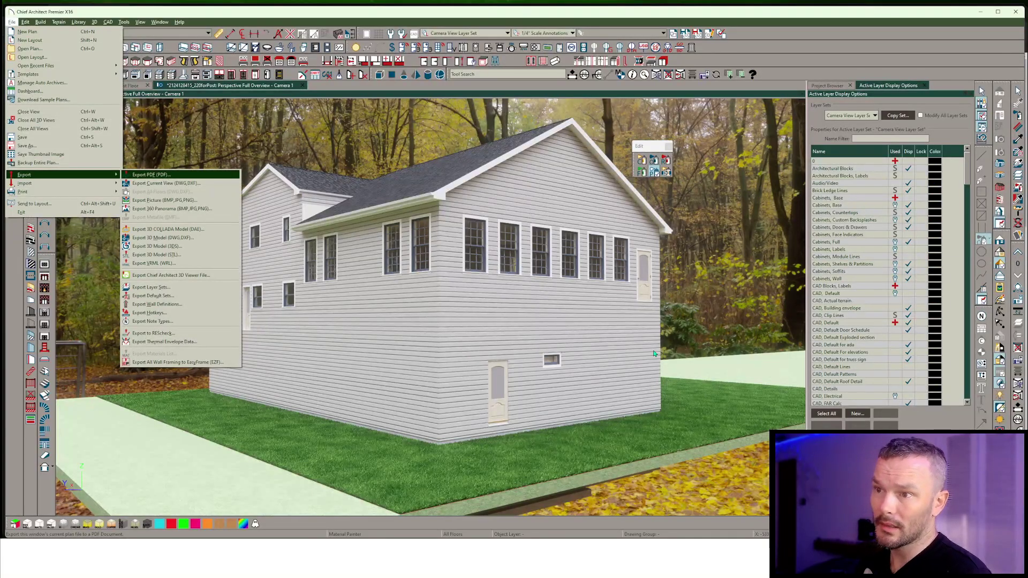
key("Down")
key("Down")
key("Return")
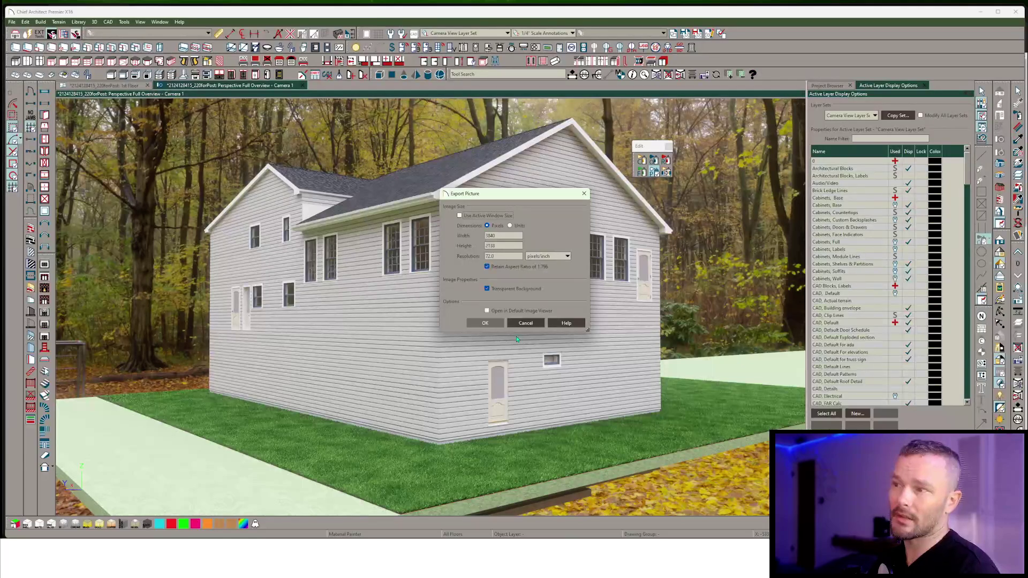
left_click(525, 323)
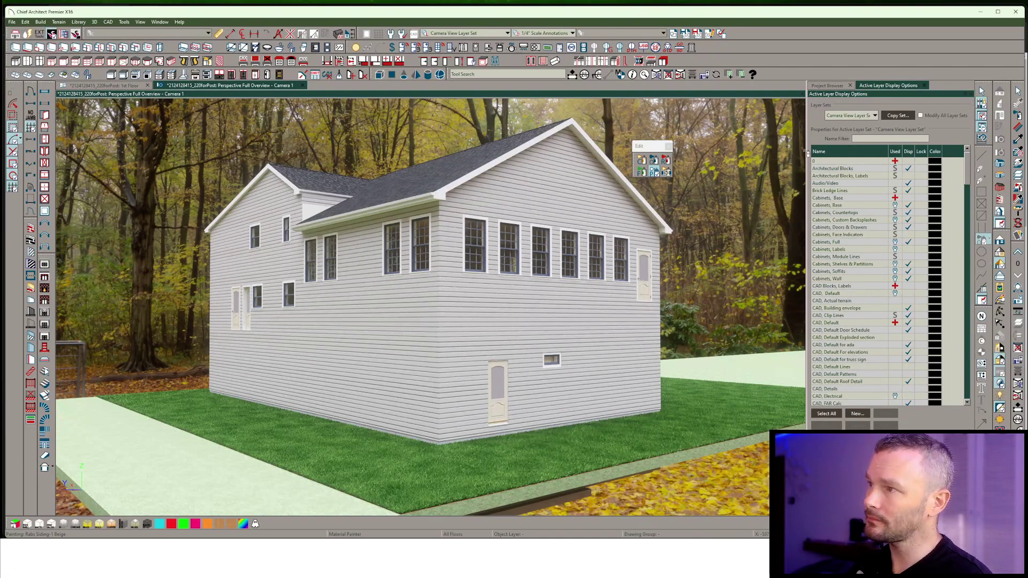
Close the perspective view, switch to the ChiefTalk General Q & A list in Chrome and preview the topic on sharing CAD files
key("ctrl+w")
key("alt+Tab")
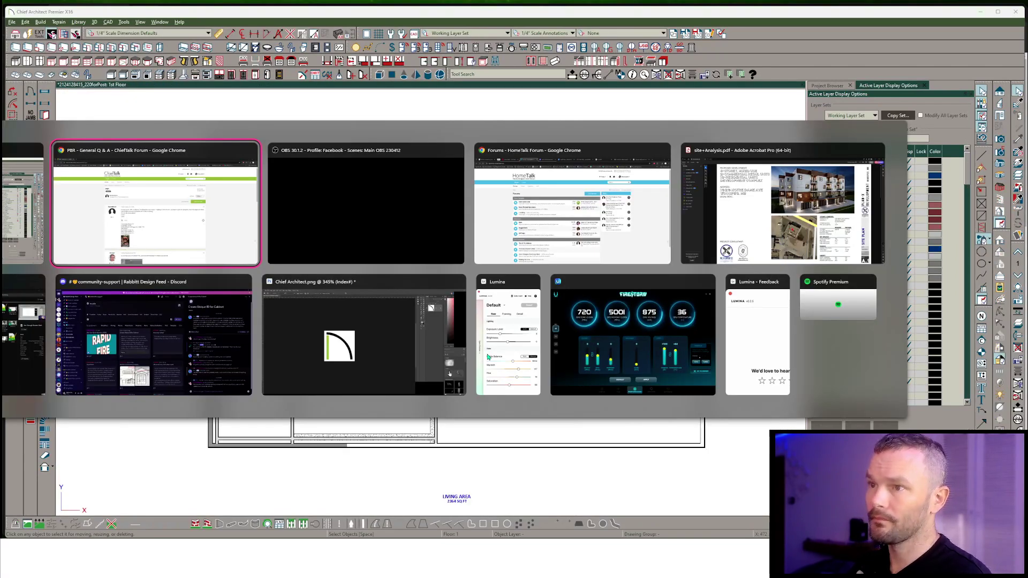
left_click(294, 204)
left_click(14, 30)
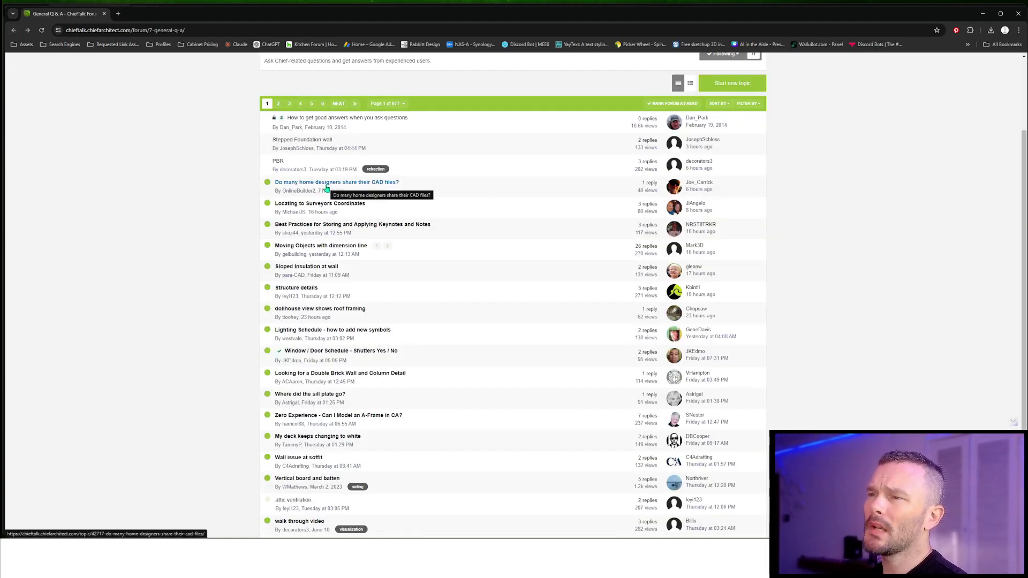
mouse_move(327, 187)
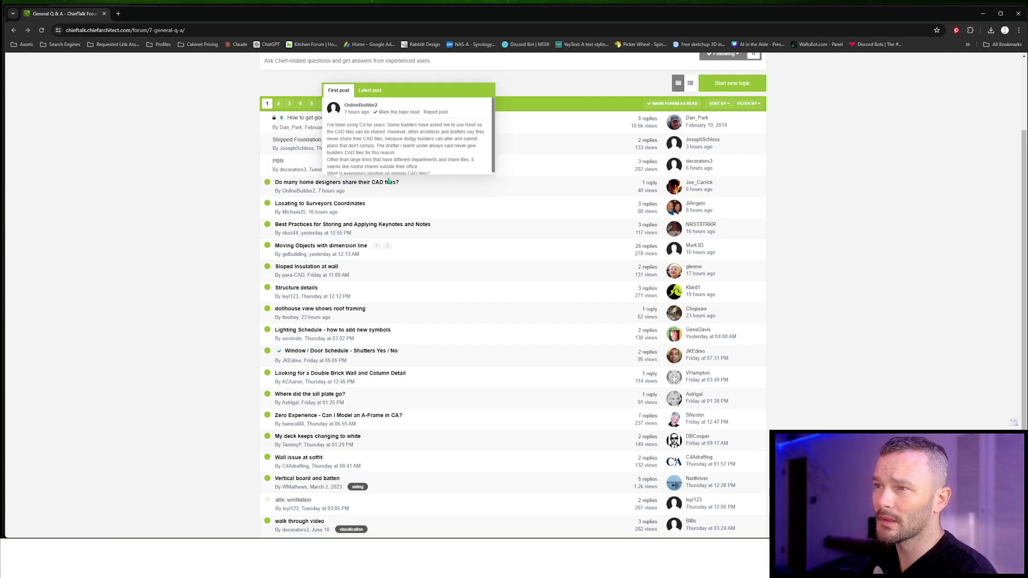
Open the "Locating to Surveyors Coordinates" topic and examine the question and the replies on CAD defaults, bearings and state plane coordinates
left_click(302, 205)
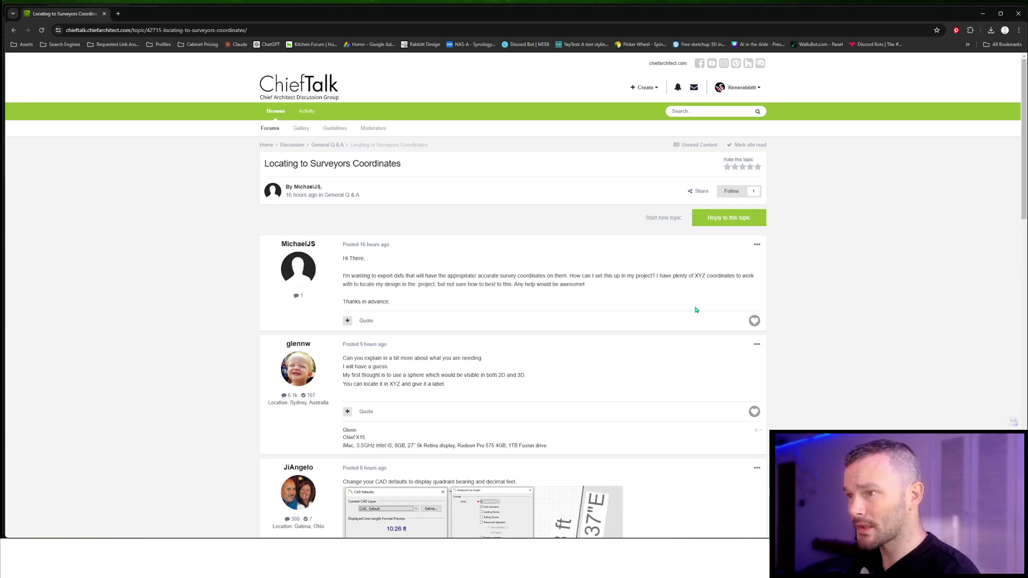
scroll(697, 309, "down", 2)
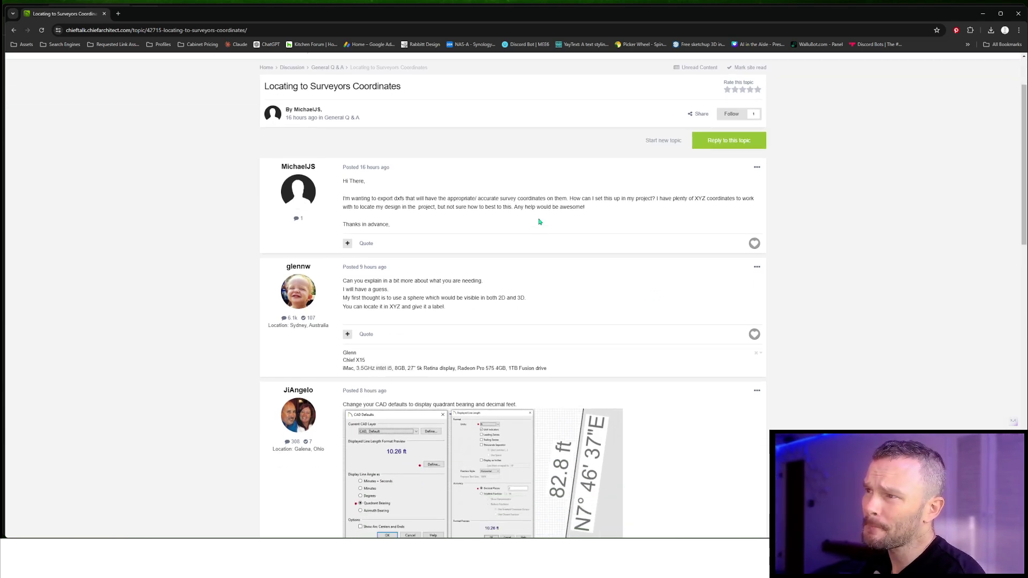
scroll(577, 212, "down", 3)
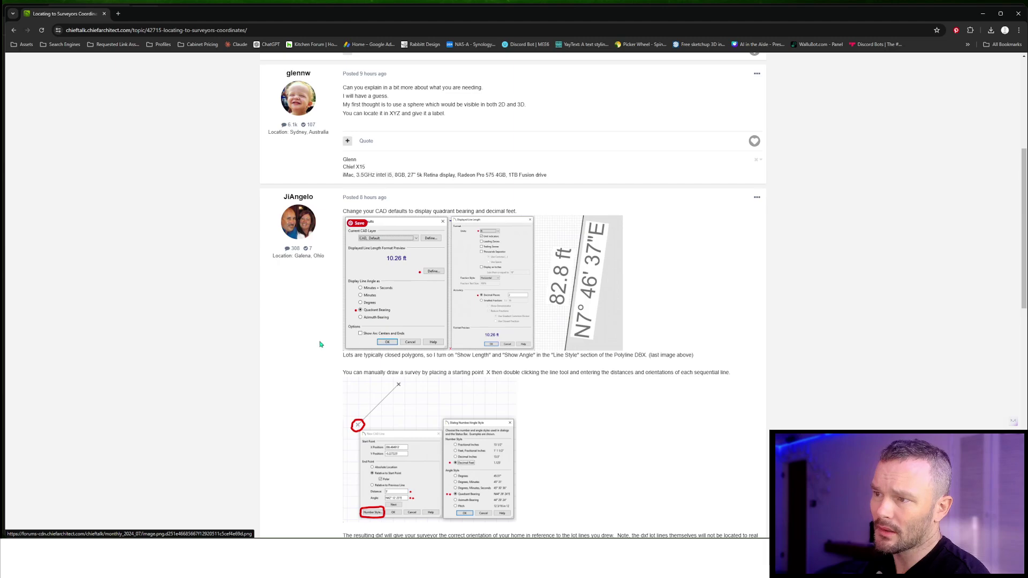
scroll(320, 347, "down", 2)
scroll(441, 369, "down", 5)
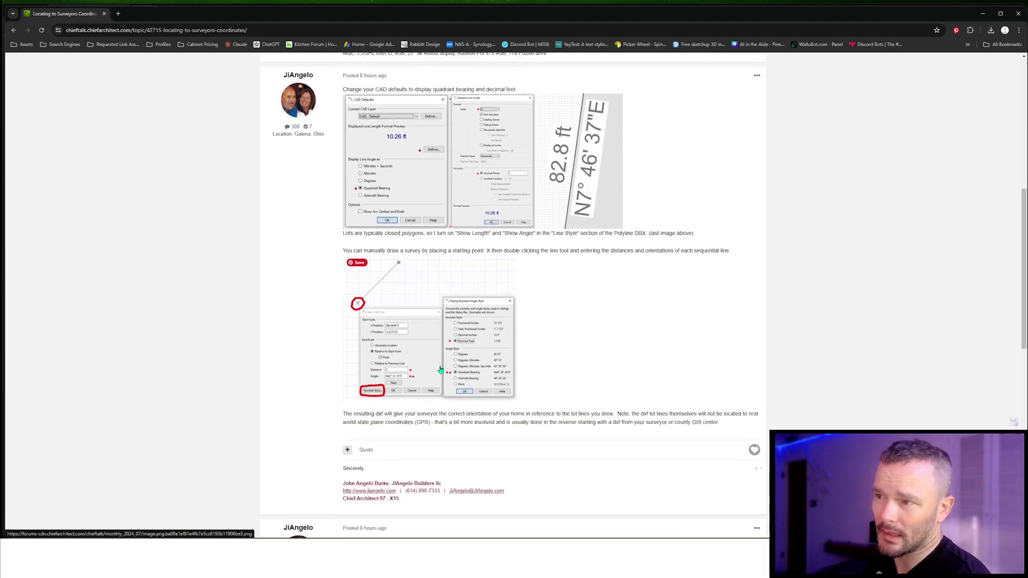
scroll(441, 370, "down", 1)
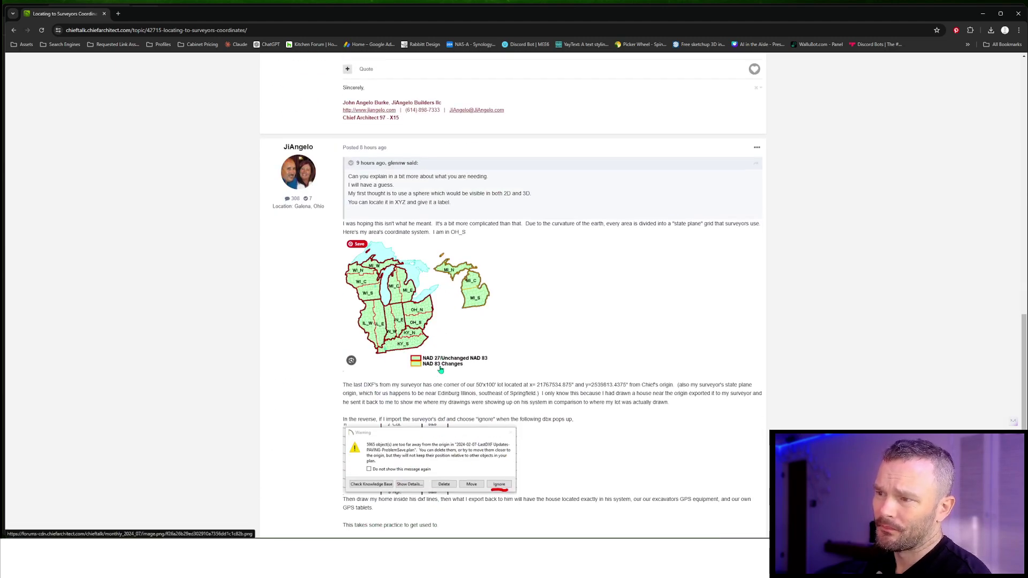
scroll(442, 367, "down", 3)
scroll(442, 364, "up", 3)
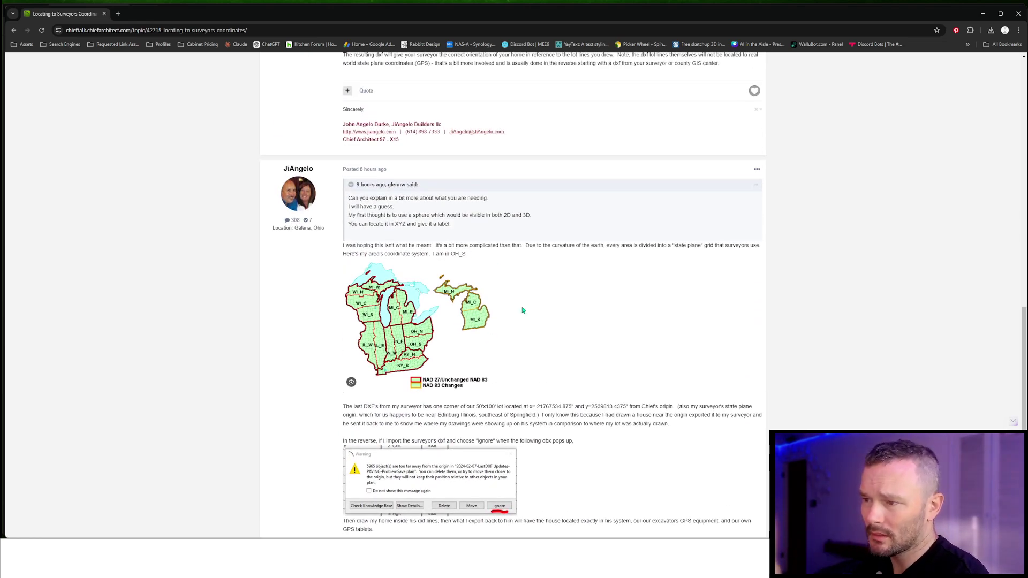
scroll(523, 310, "up", 8)
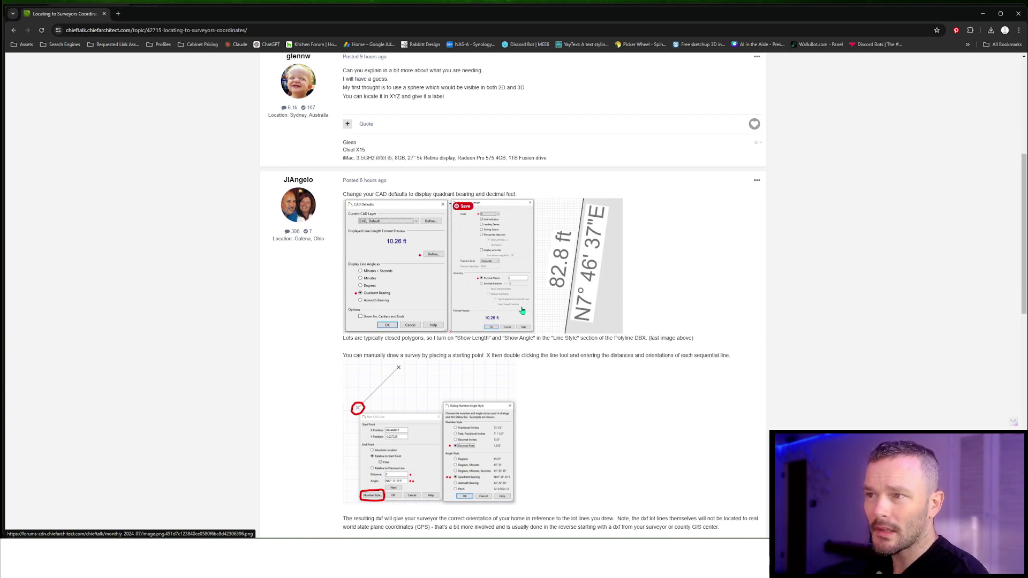
scroll(523, 310, "up", 4)
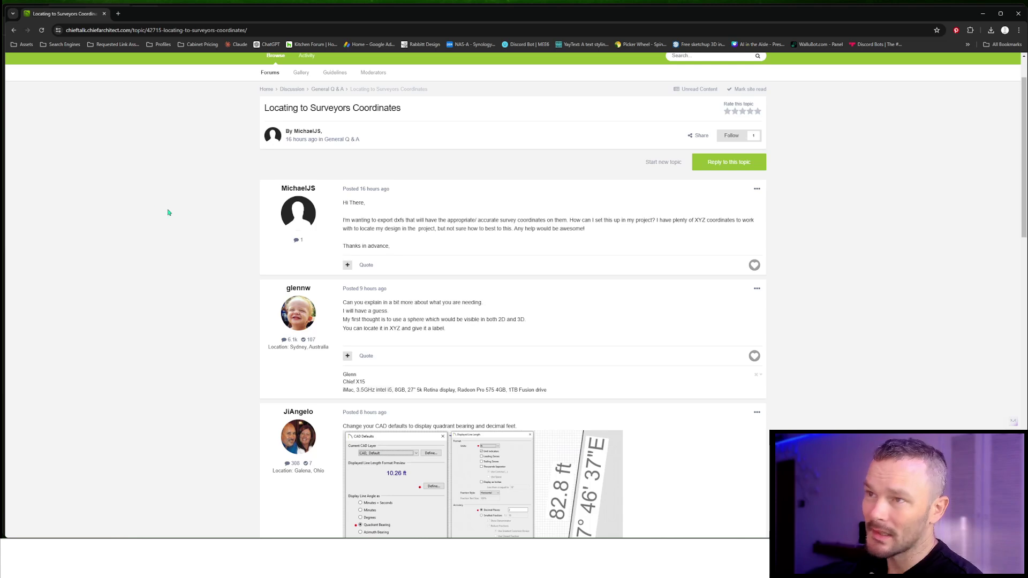
Return to the General Q & A list and open the topic "Best Practices for Storing and Applying Keynotes and Notes"
left_click(13, 30)
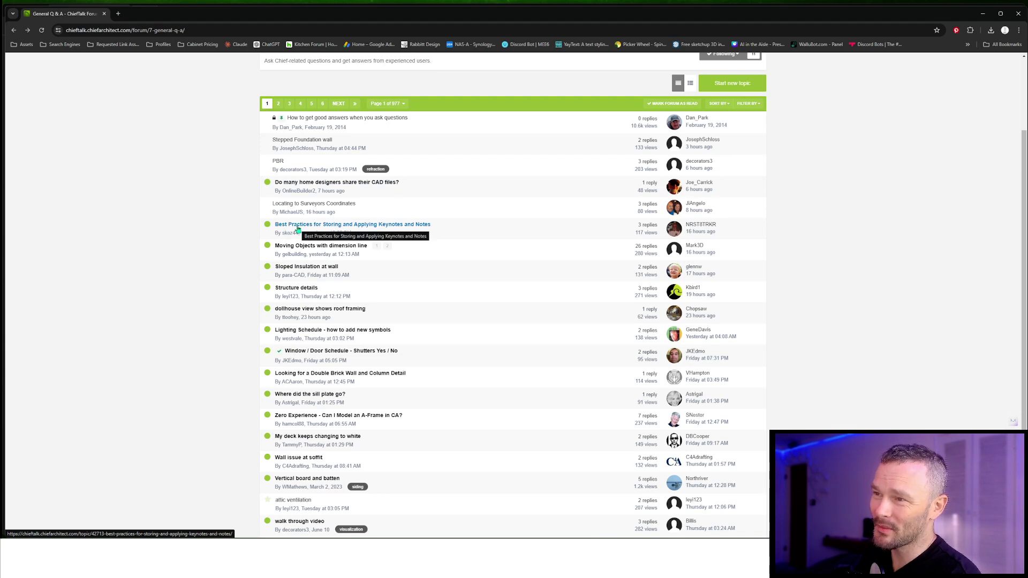
mouse_move(299, 230)
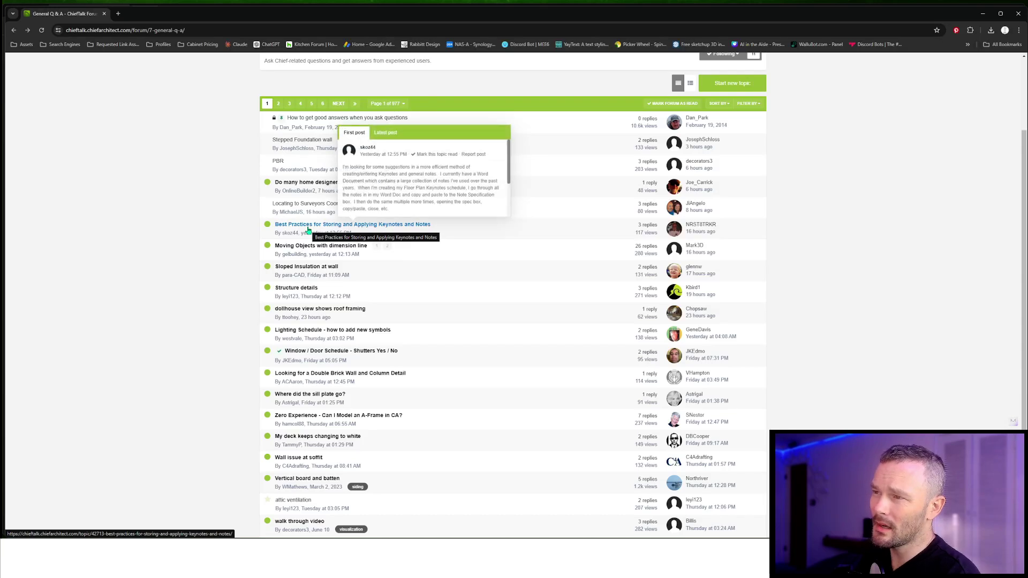
left_click(308, 230)
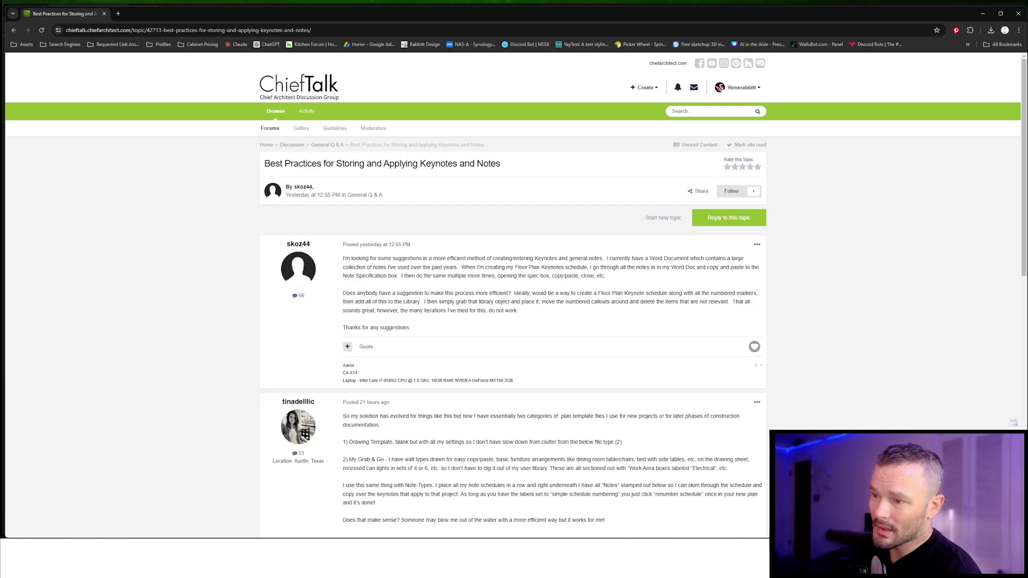
Switch to Chief Architect and start a new plan for the keynotes and notes question
key("alt+Tab")
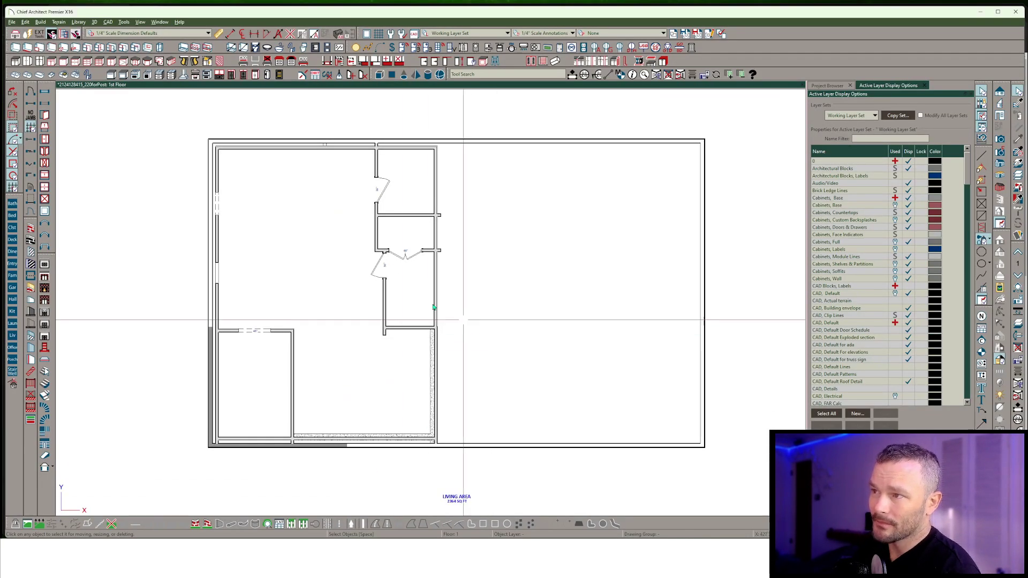
left_click(11, 22)
left_click(20, 33)
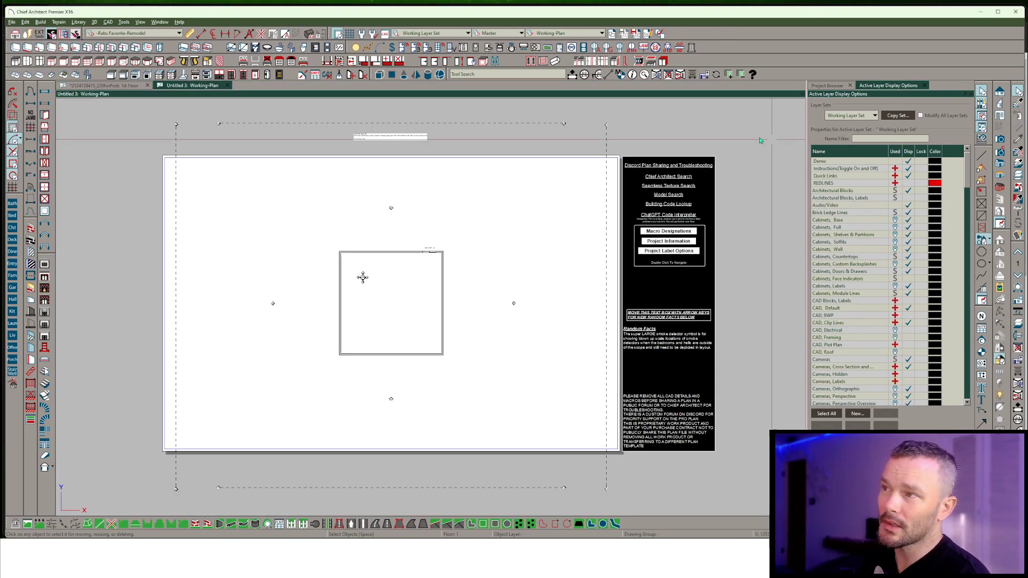
scroll(375, 220, "up", 4)
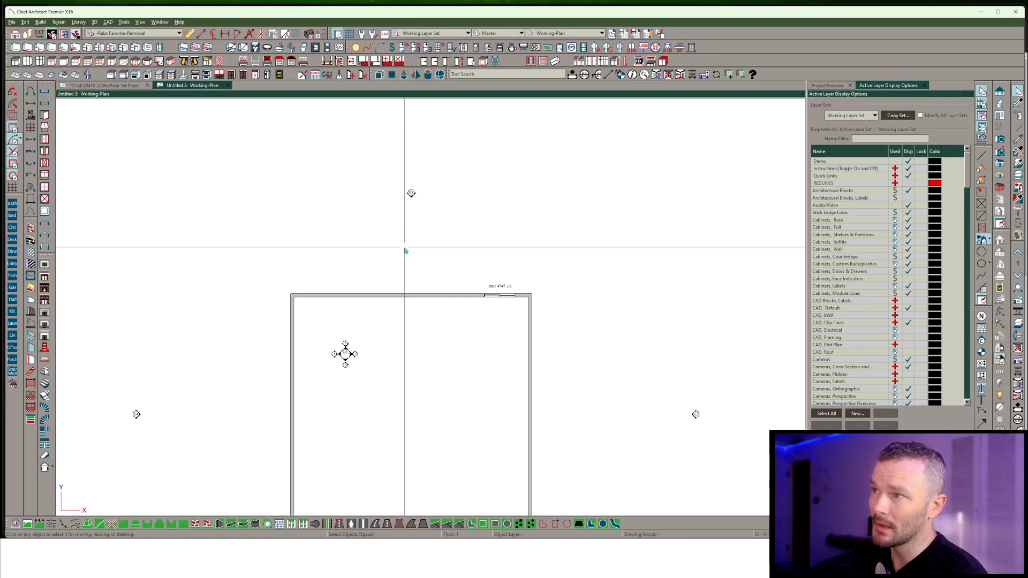
Place the stored smart text from the library inside the room near the W01 window
left_click(572, 74)
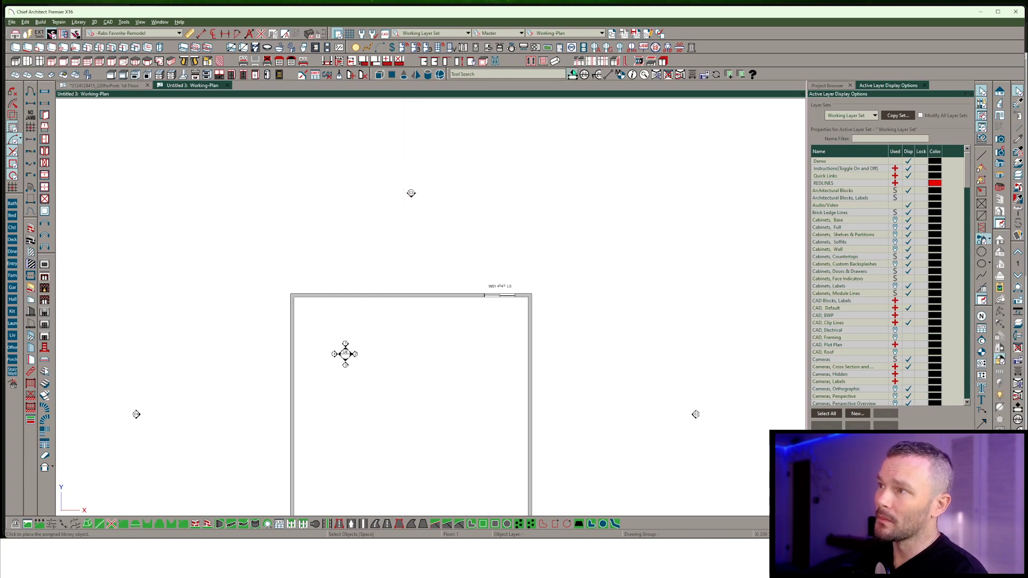
scroll(471, 302, "up", 4)
scroll(474, 337, "up", 1)
left_click(482, 351)
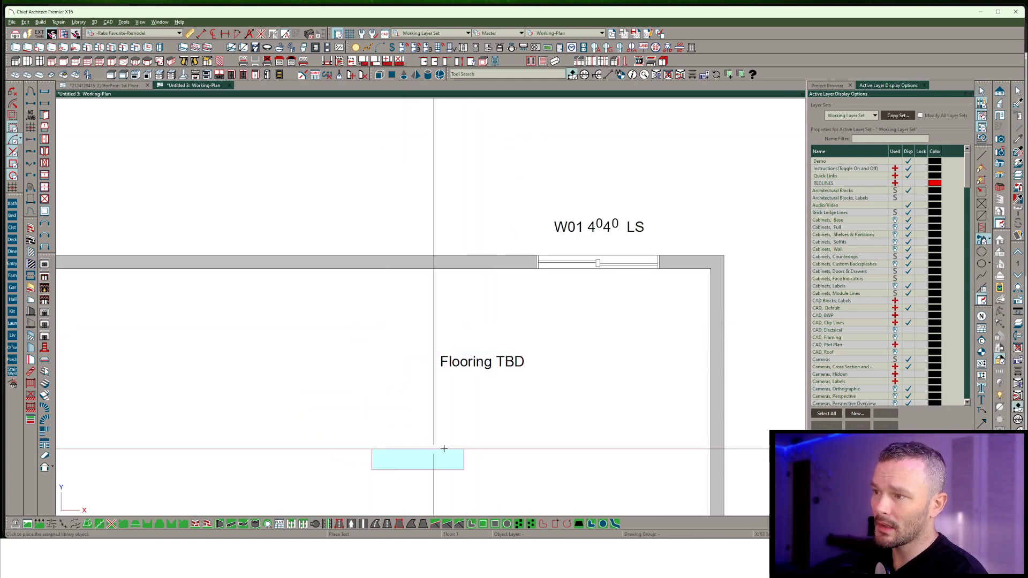
key("Escape")
scroll(462, 453, "down", 2)
scroll(464, 454, "down", 1)
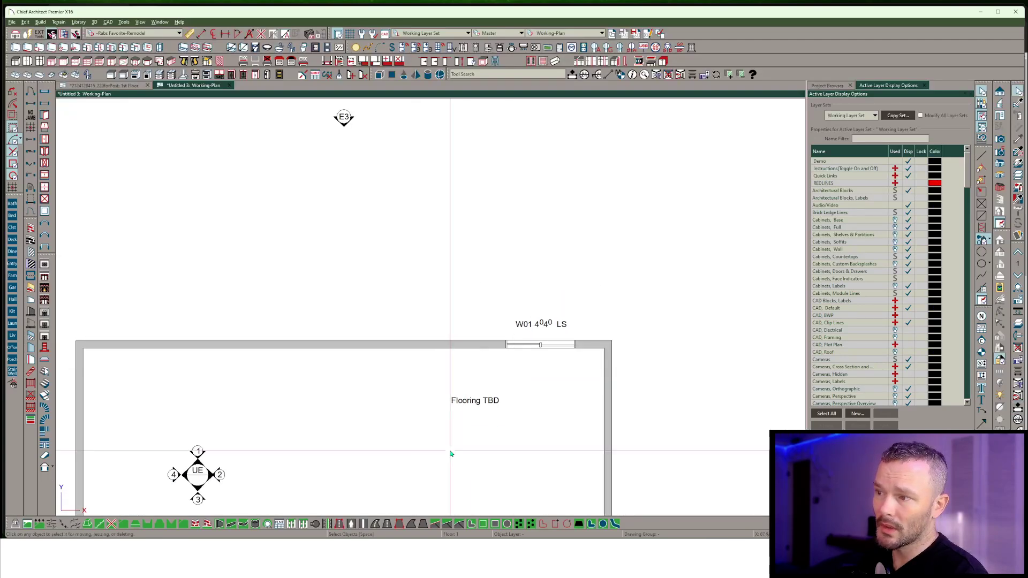
Add a curved arrow from the room's smart text to the upper exterior wall
left_click(464, 400)
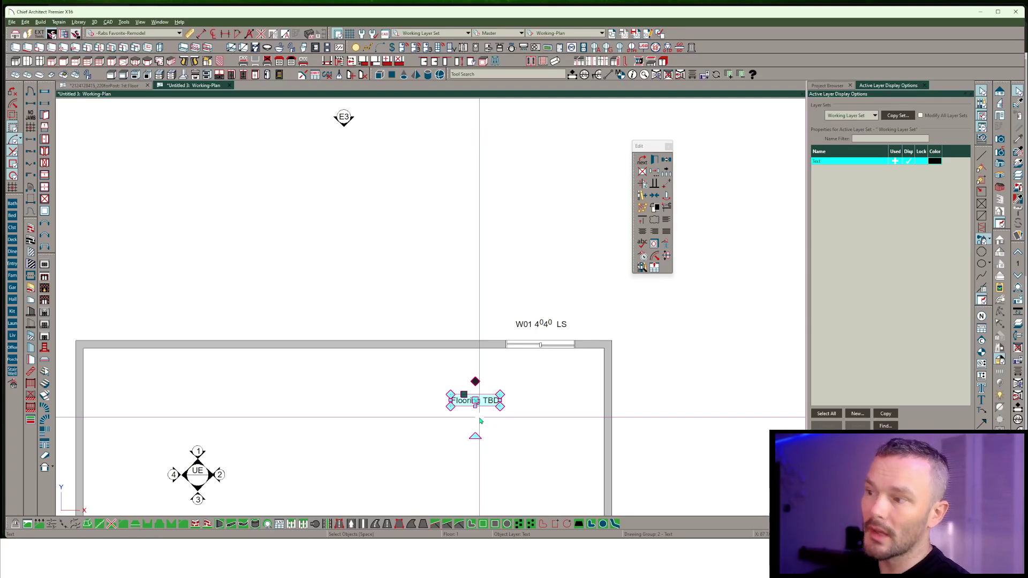
scroll(480, 422, "up", 1)
scroll(480, 421, "up", 1)
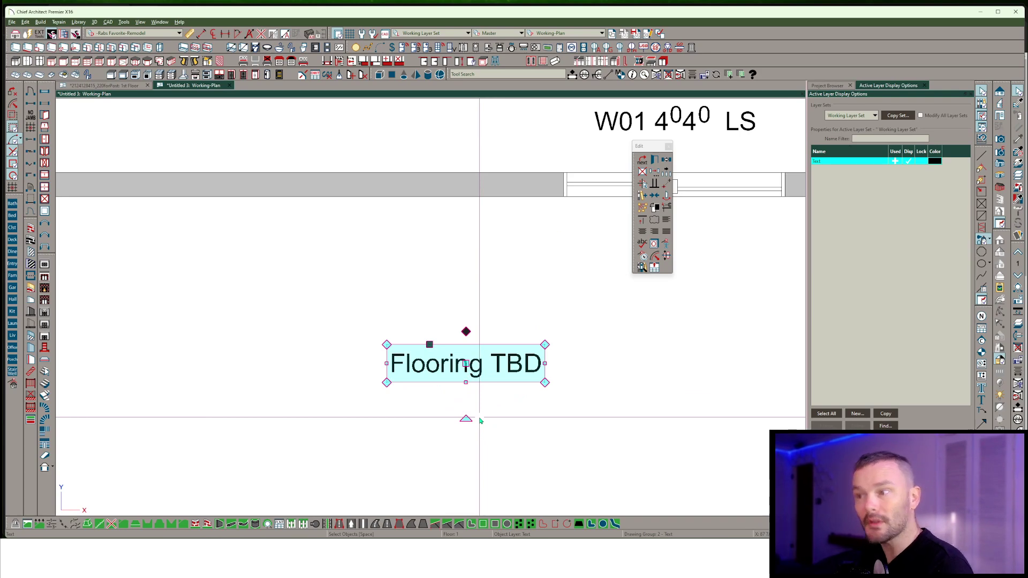
scroll(480, 421, "down", 2)
mouse_move(423, 381)
left_mouse_down()
mouse_move(327, 382)
mouse_move(287, 310)
mouse_move(230, 271)
left_mouse_up()
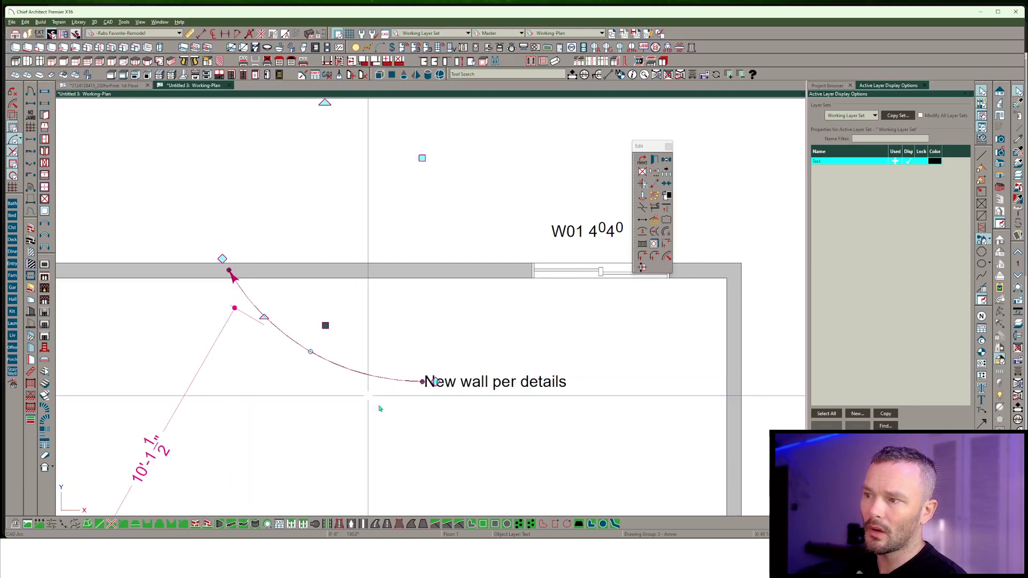
left_click(379, 409)
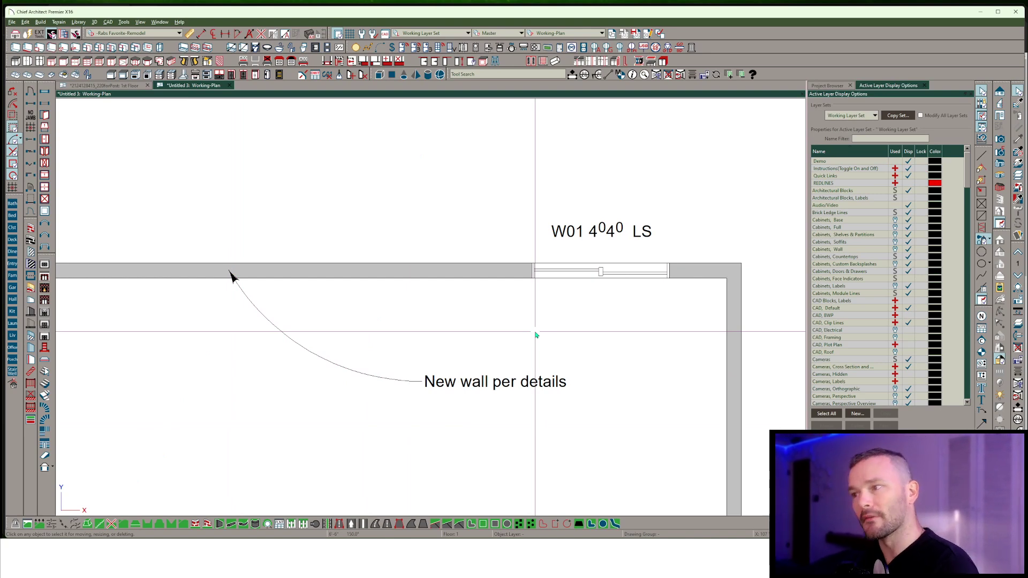
Move the smart text arrow's tip from the wall to the W01 window and delete the arrow after the check
scroll(535, 335, "down", 2)
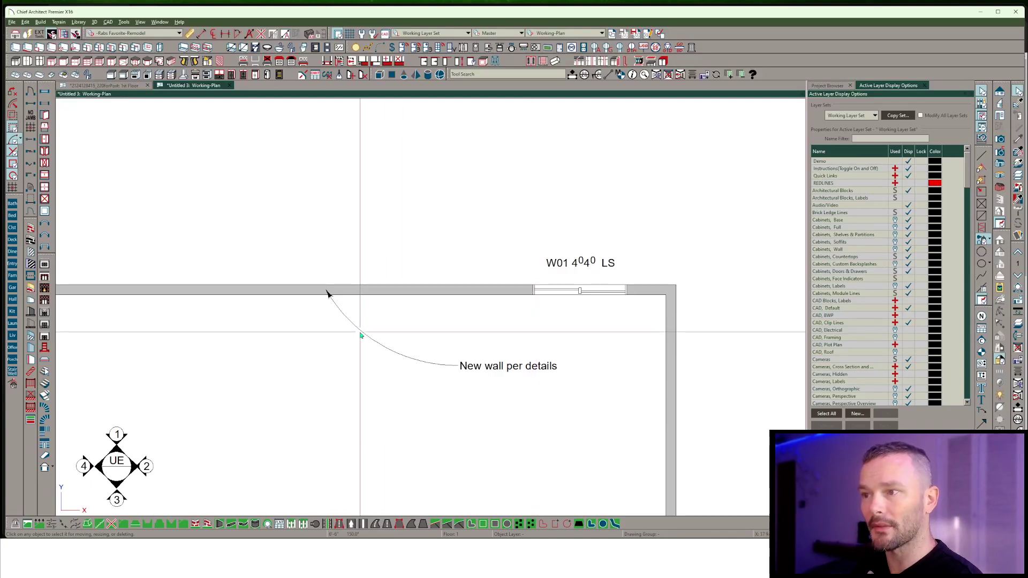
left_click(330, 296)
left_click_drag(546, 293, 582, 291)
scroll(606, 372, "down", 2)
middle_click_drag(609, 413, 545, 330)
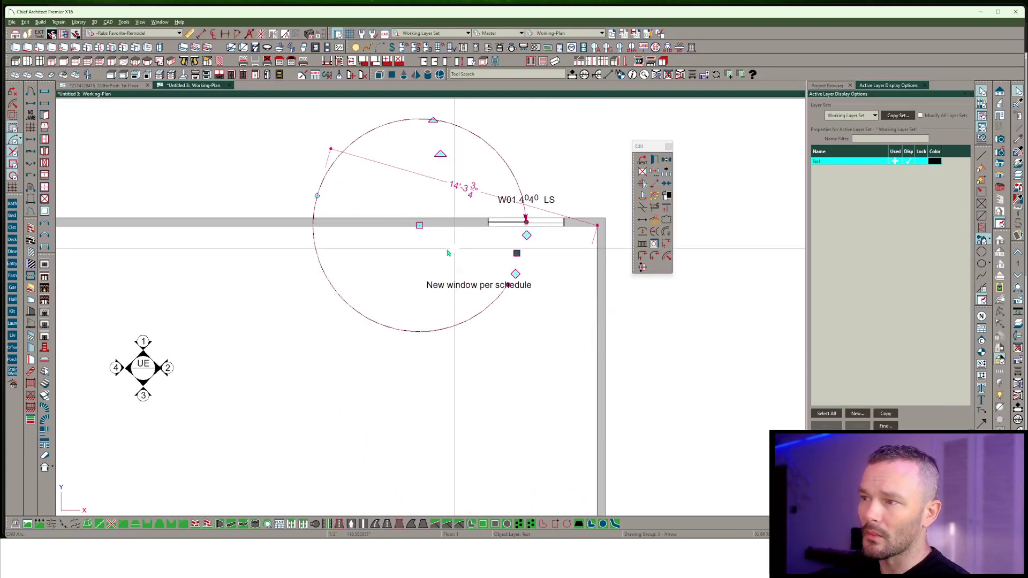
key("Delete")
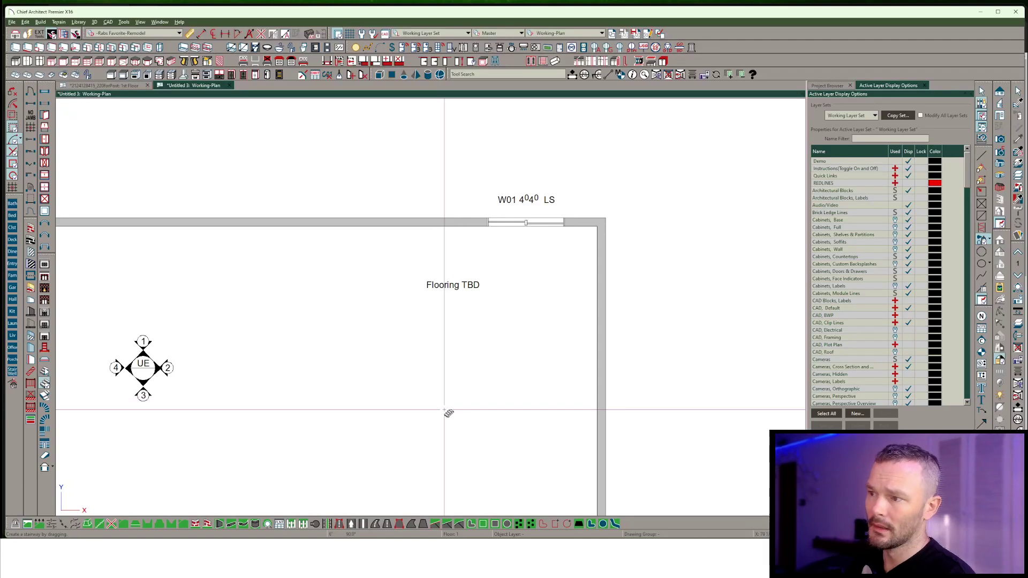
Draw a straight staircase running up to the smart text and add an arrow from the text to the stairs
left_click_drag(448, 412, 449, 289)
left_click(452, 286)
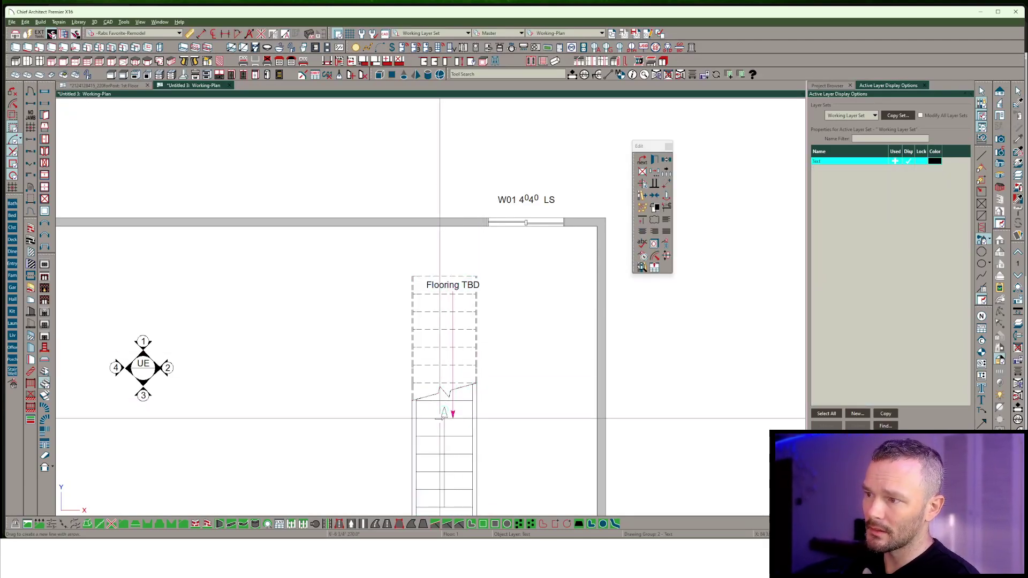
left_click(450, 377)
scroll(454, 345, "up", 2)
key("Escape")
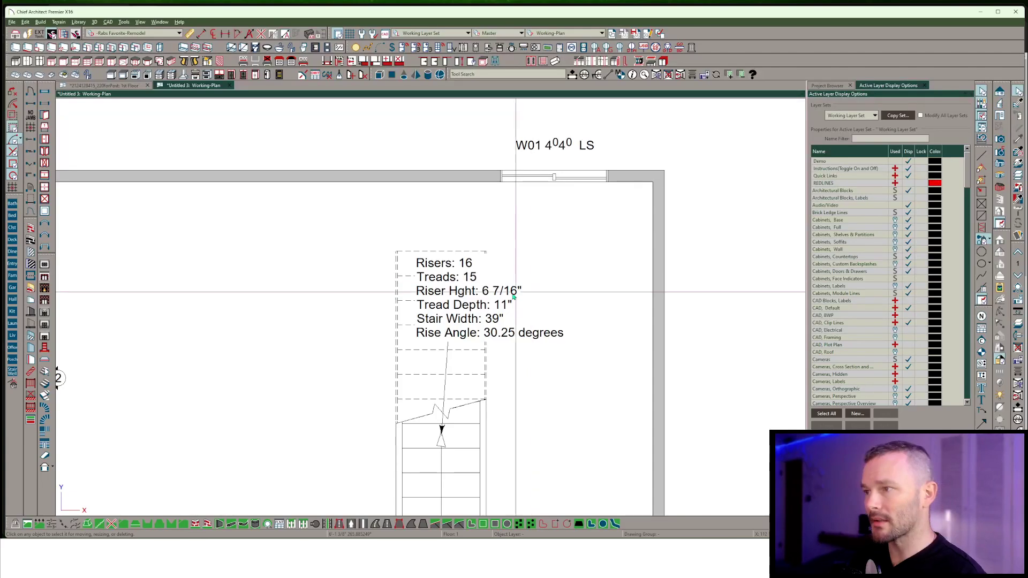
Go down to the foundation level and place two copies of the smart text inside the stem walls
key("Page_Down")
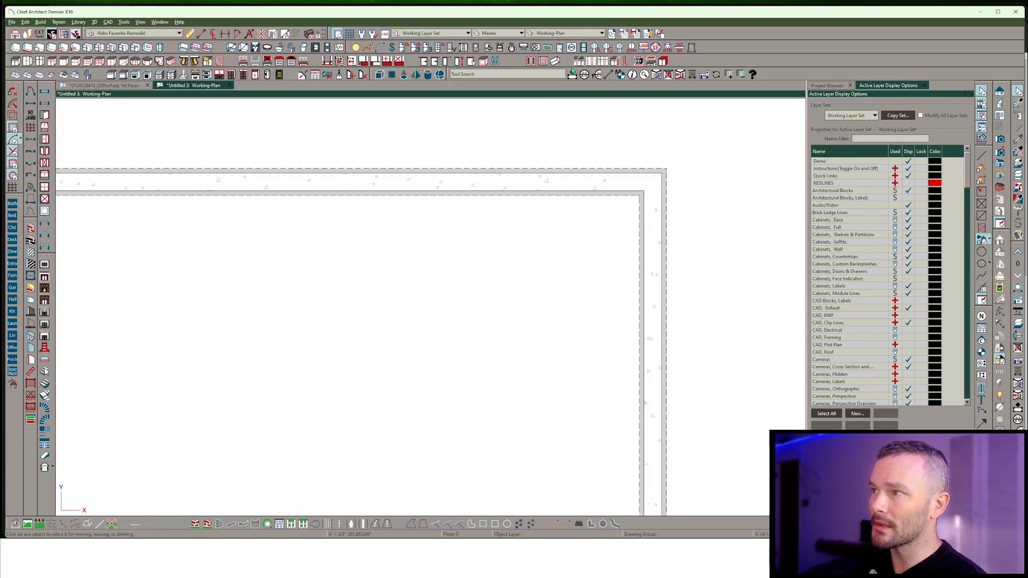
left_click(573, 75)
left_click(370, 287)
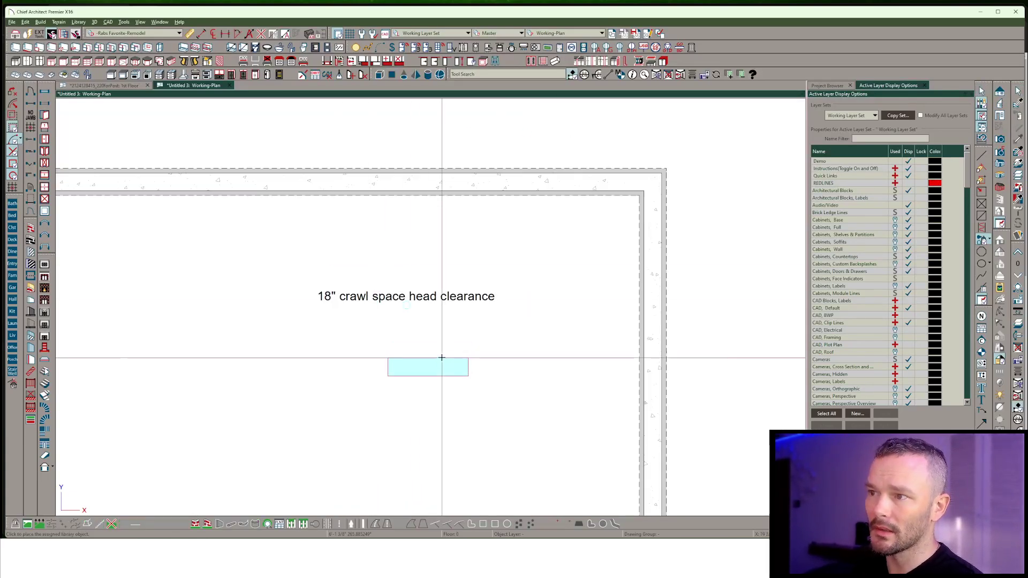
left_click(326, 244)
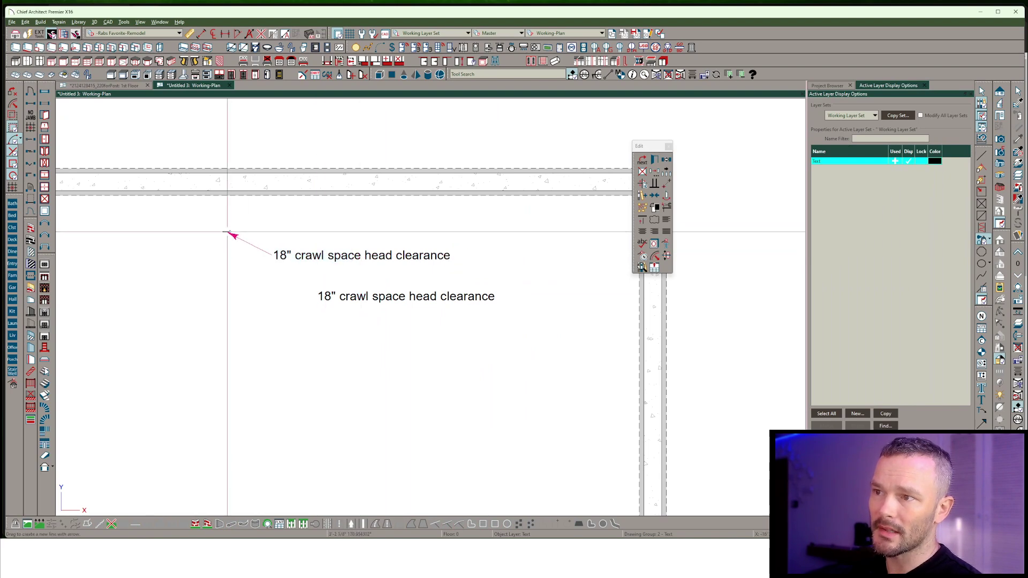
Add a curved arrow from the upper foundation note to the upper concrete stem wall
mouse_move(271, 255)
left_mouse_down()
mouse_move(229, 256)
mouse_move(191, 202)
mouse_move(145, 183)
left_mouse_up()
left_click(223, 291)
left_click(147, 187)
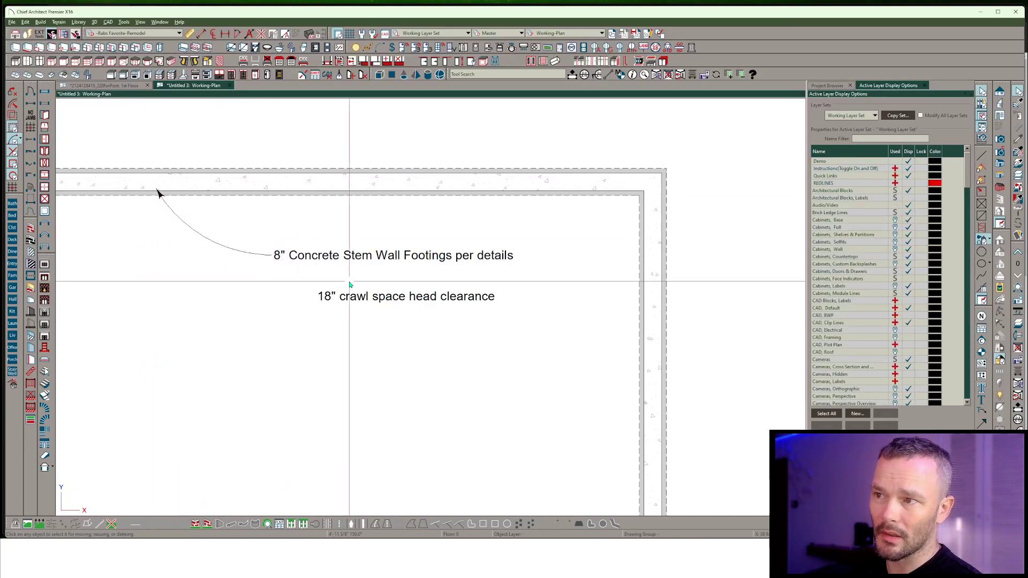
scroll(421, 266, "down", 2)
scroll(421, 267, "down", 1)
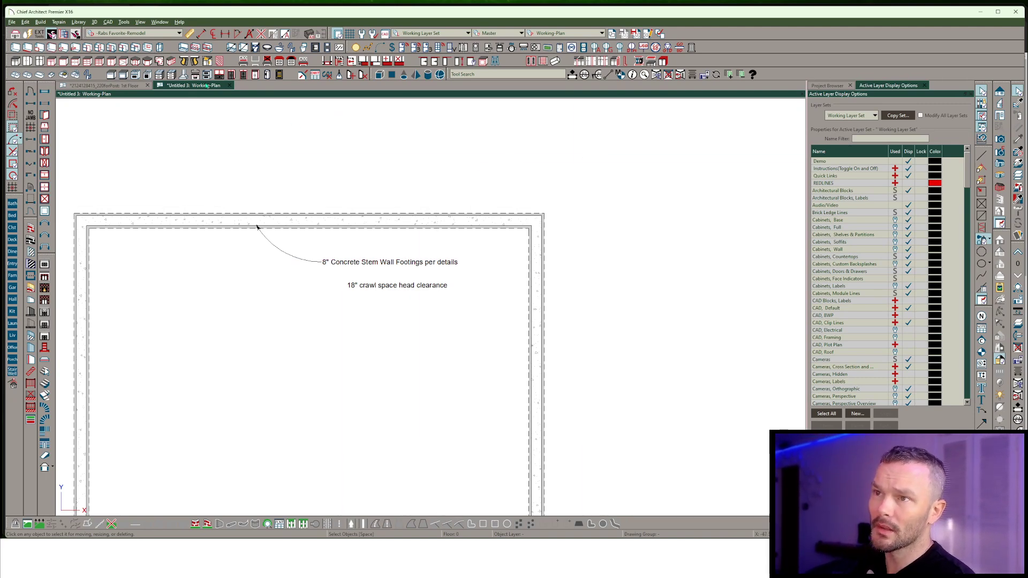
Switch to the other open plan's 1st floor and dictate the text "If you have a bunch of text" in the large upper room
key("ctrl+Tab")
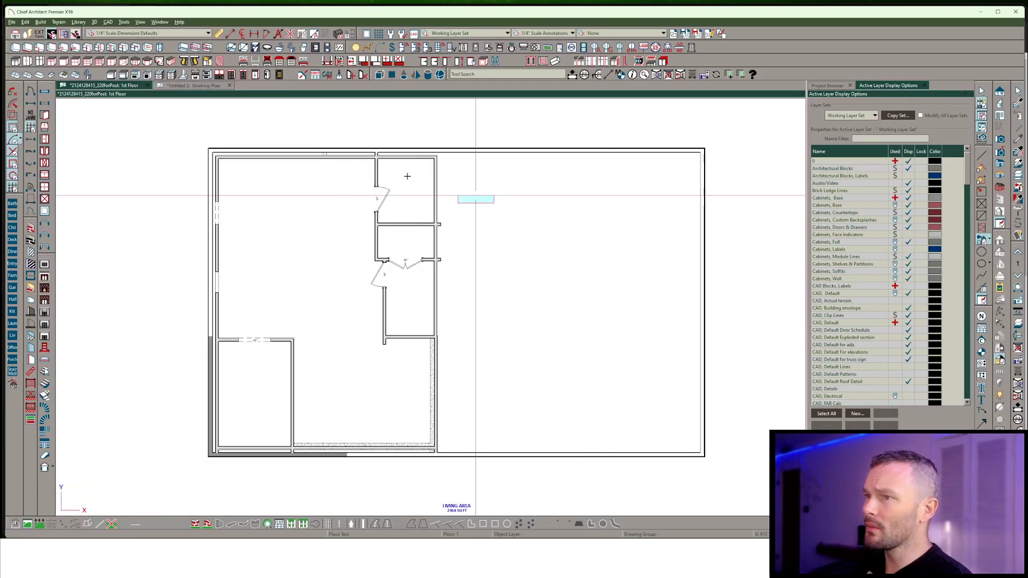
scroll(394, 214, "up", 1)
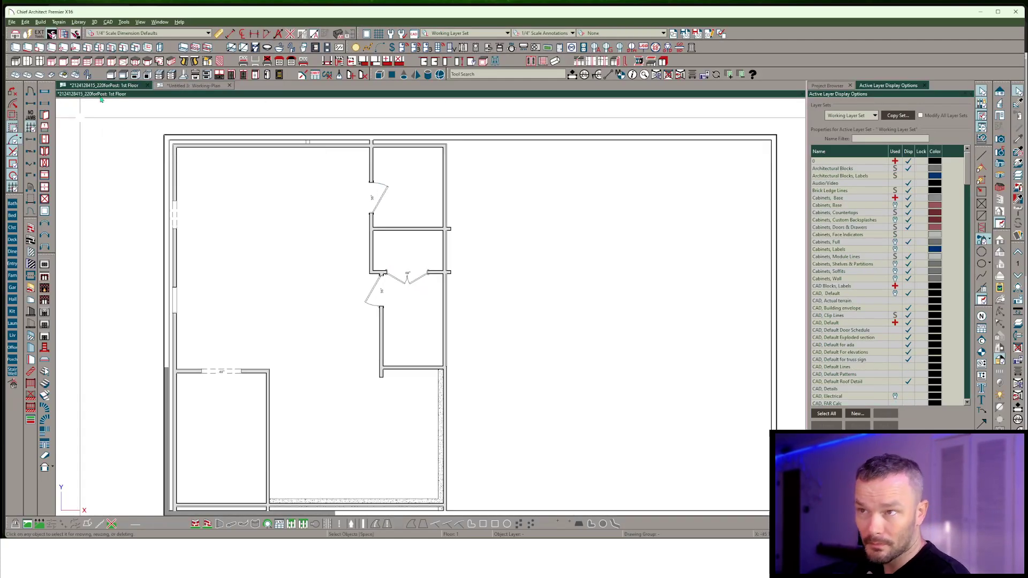
scroll(467, 253, "up", 5)
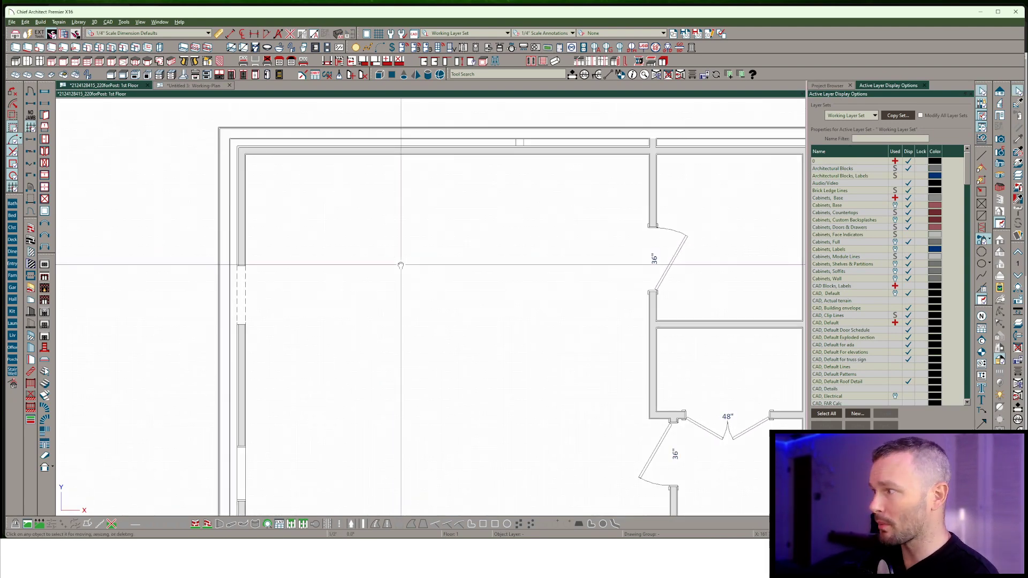
key("t")
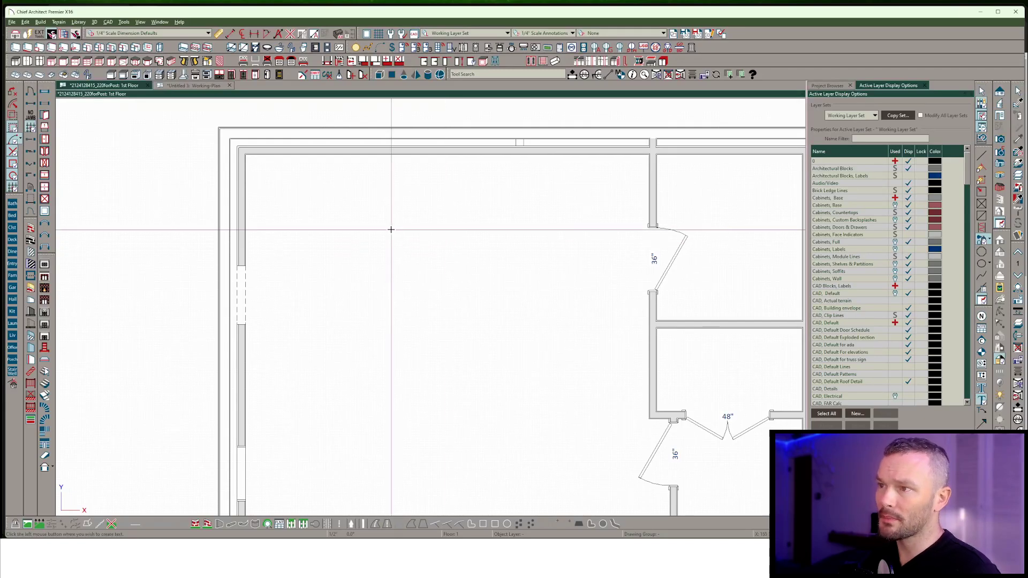
left_click(391, 229)
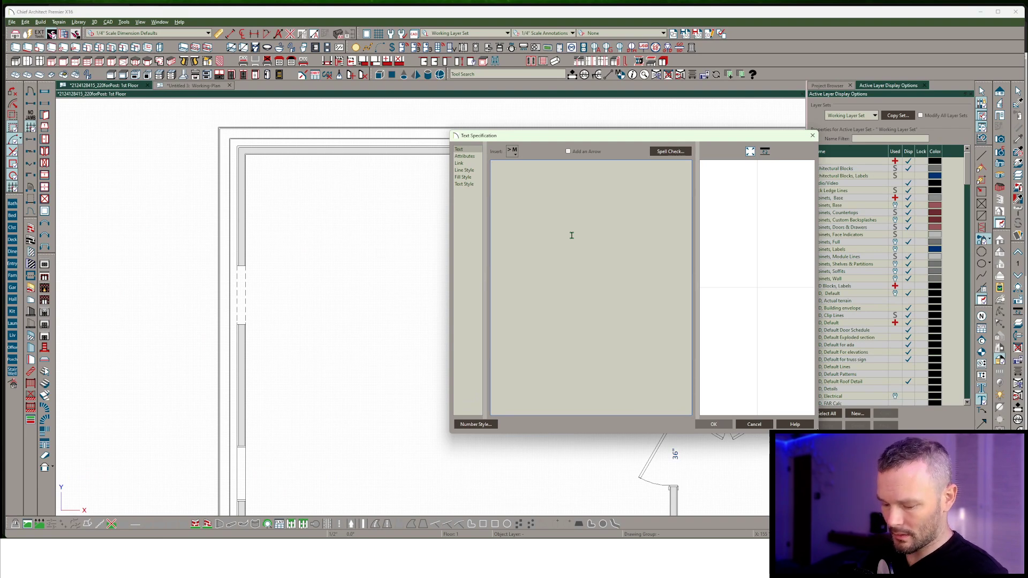
key("super+h")
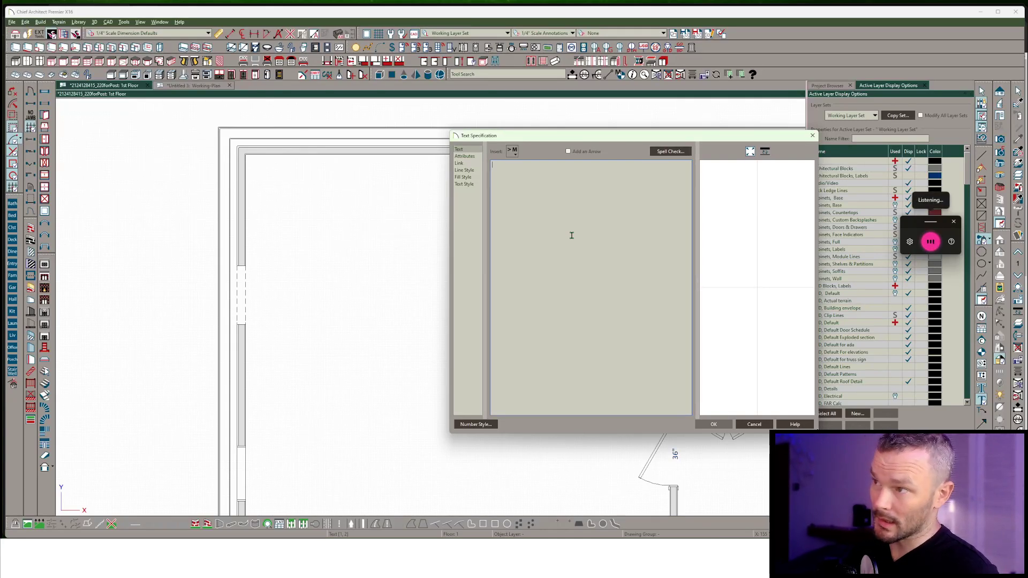
left_click(714, 424)
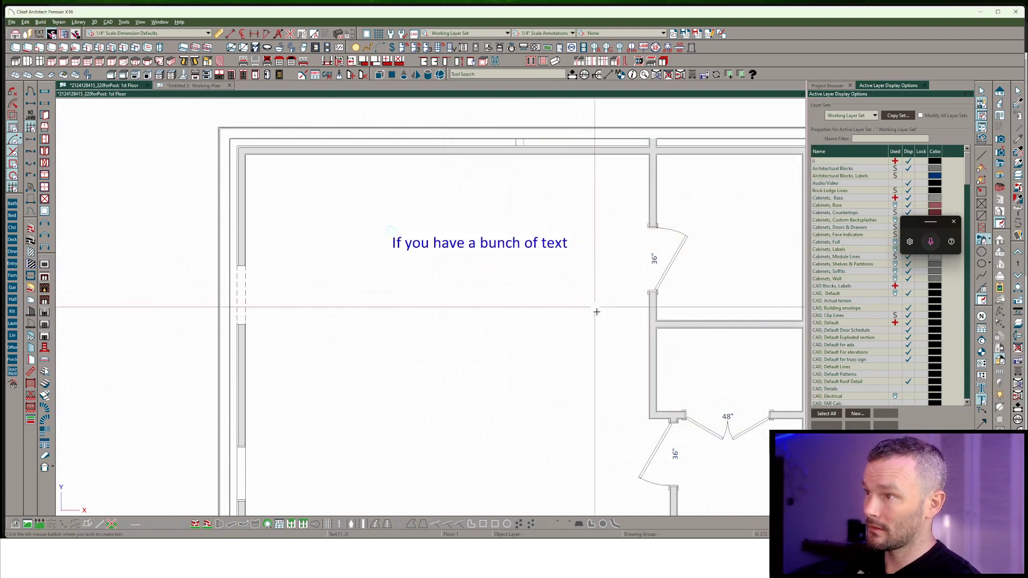
Add two more text items in the same room, reading "and you want to paste" and "it"
left_click(425, 349)
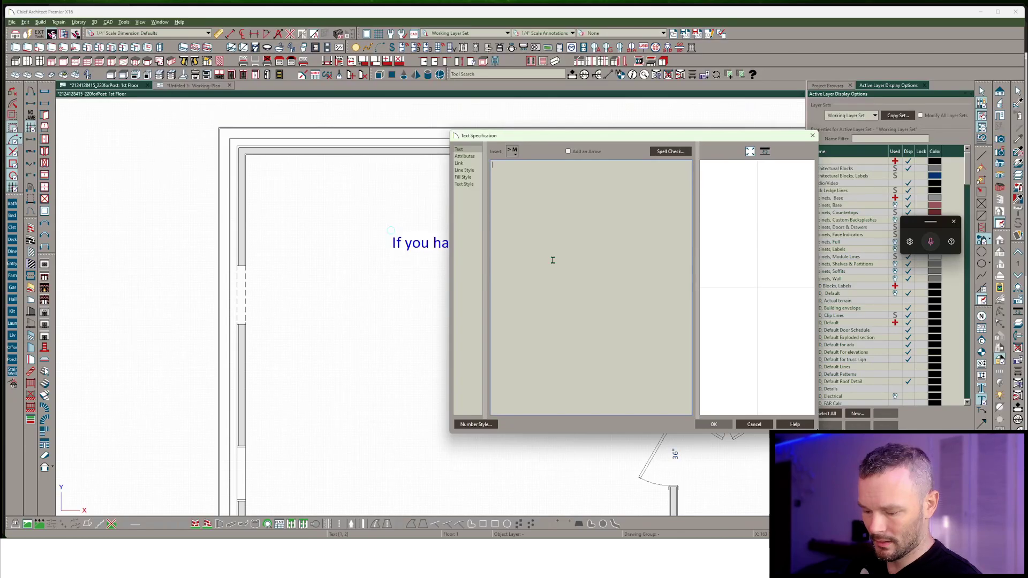
key("super")
type("h")
key("super+h")
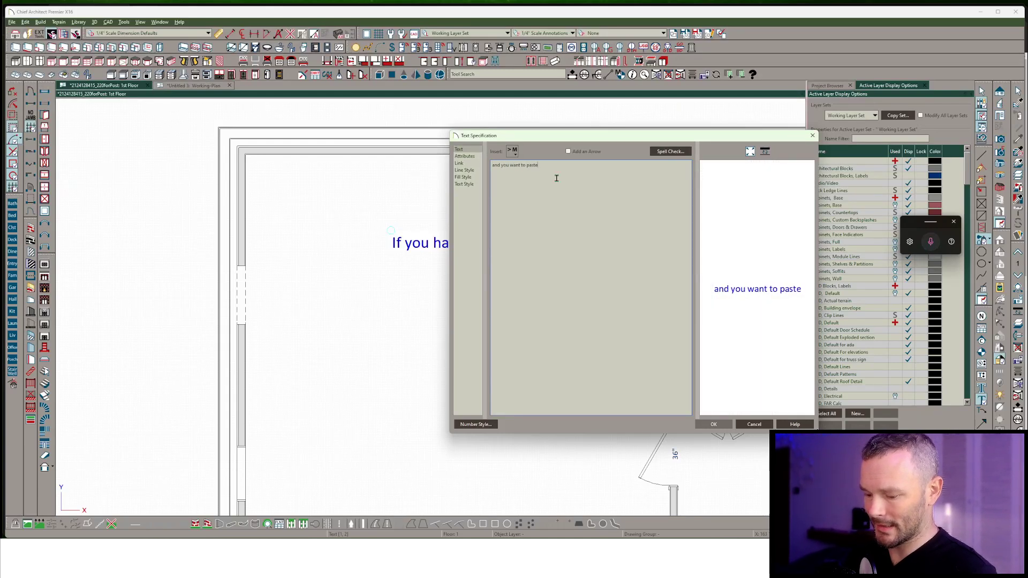
key("Return")
left_click(368, 313)
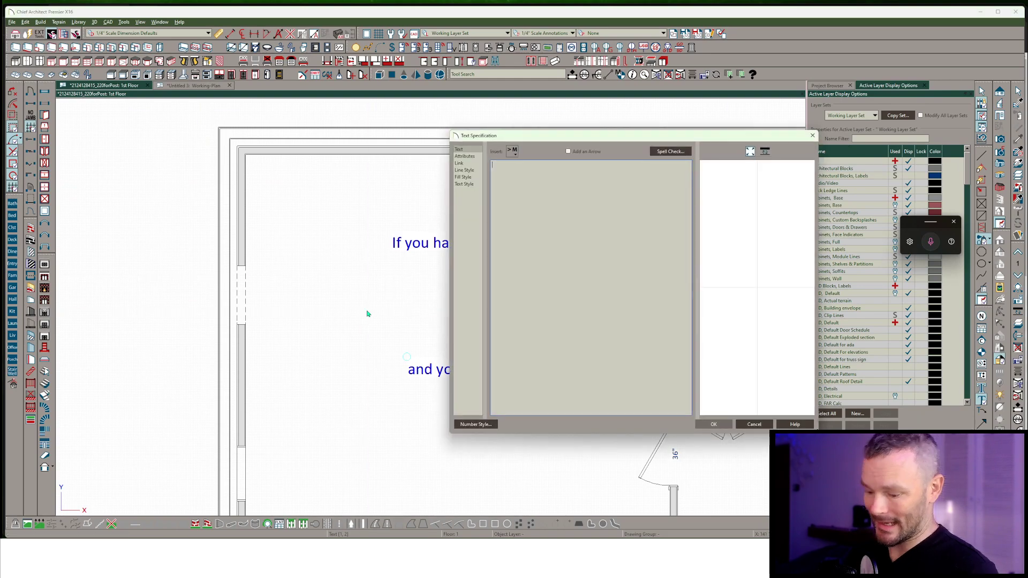
key("Return")
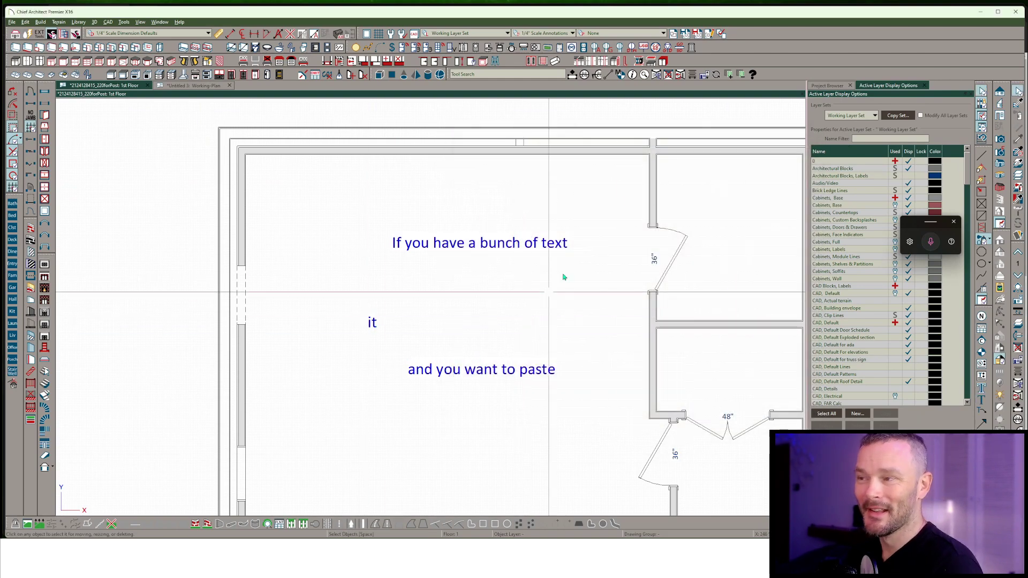
Convert the three text items to notes with the Use Default (General Note) type and turn on display of their notes layer
left_click_drag(603, 200, 329, 424)
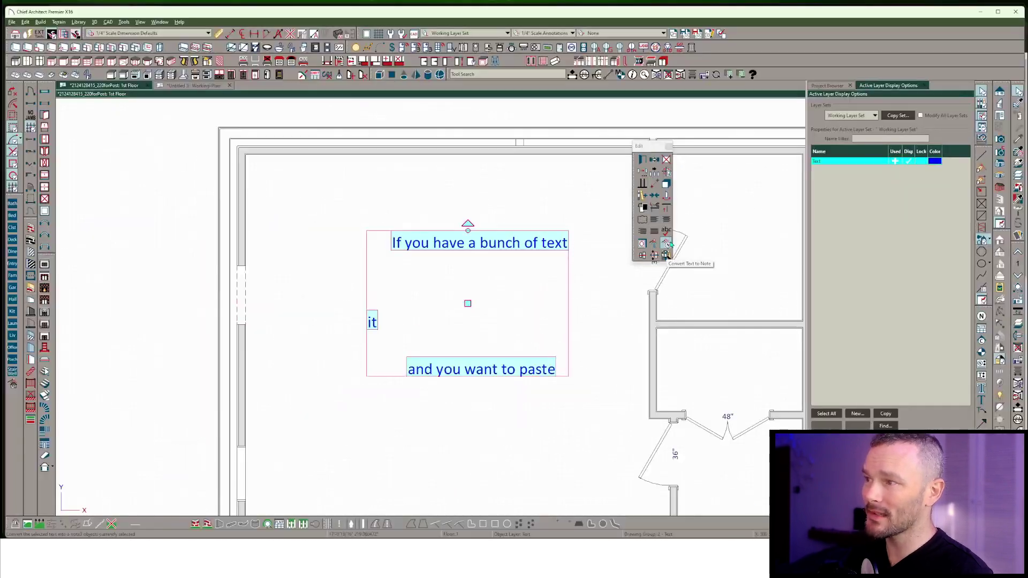
left_click(669, 244)
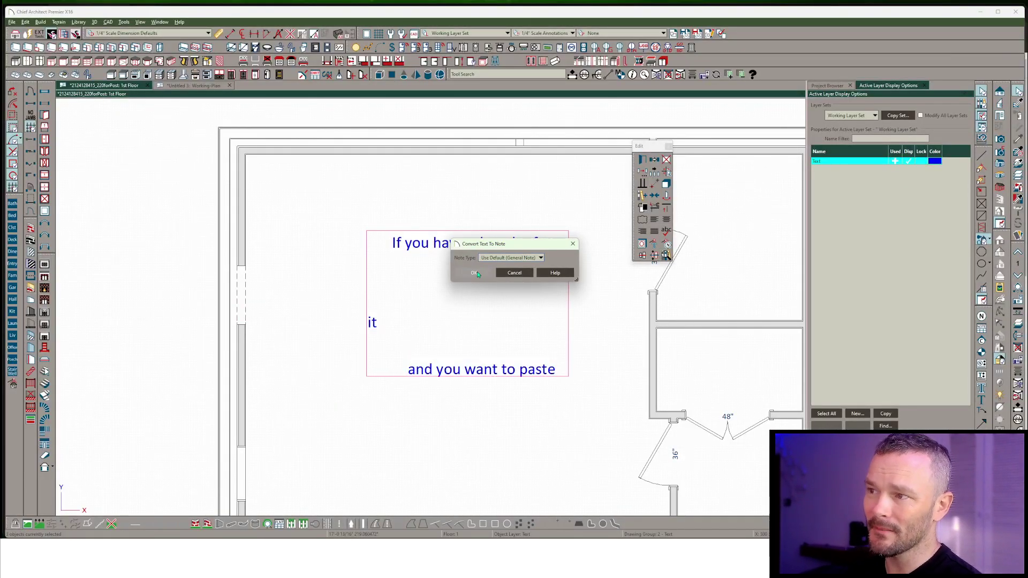
left_click(475, 273)
scroll(371, 400, "down", 2)
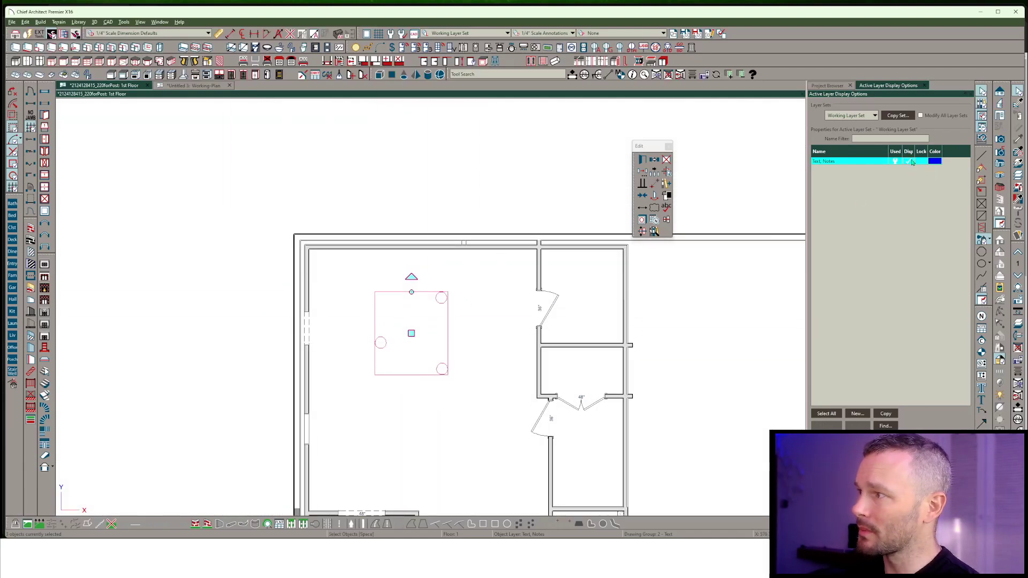
key("Escape")
Create a note schedule from the three selected notes and place it above the floor plan
left_click_drag(460, 277, 358, 388)
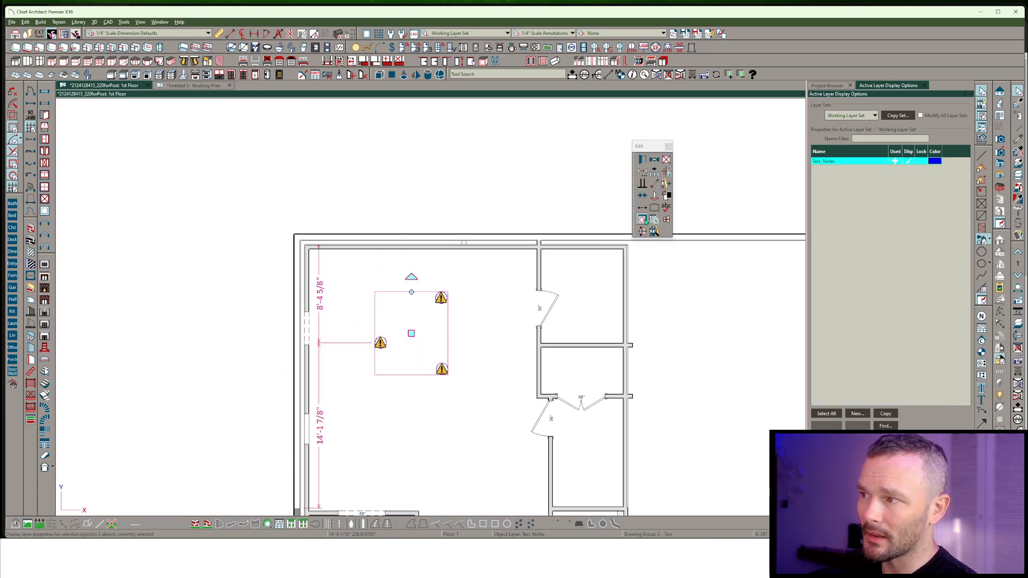
left_click(655, 220)
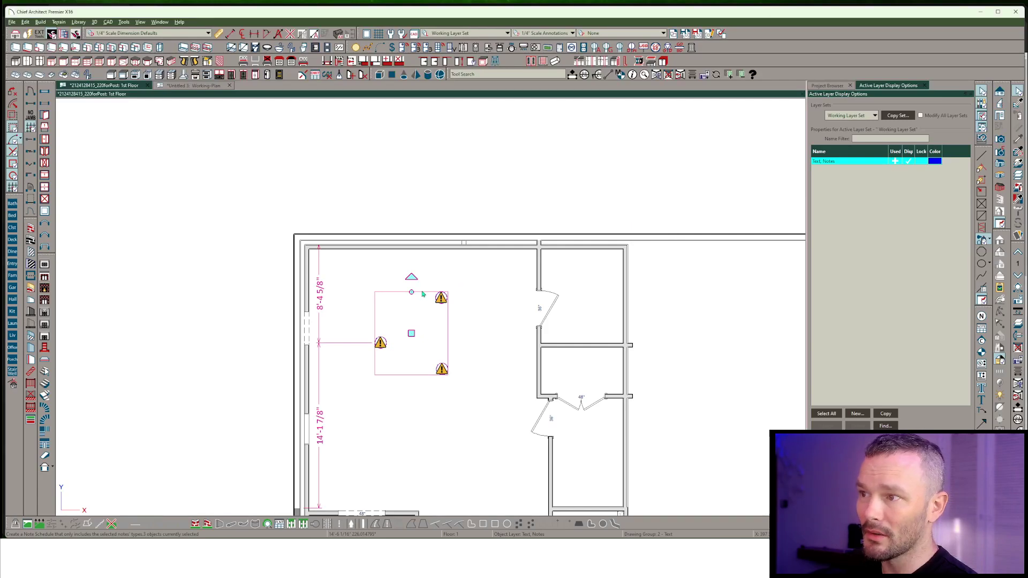
scroll(420, 290, "down", 2)
left_click(476, 180)
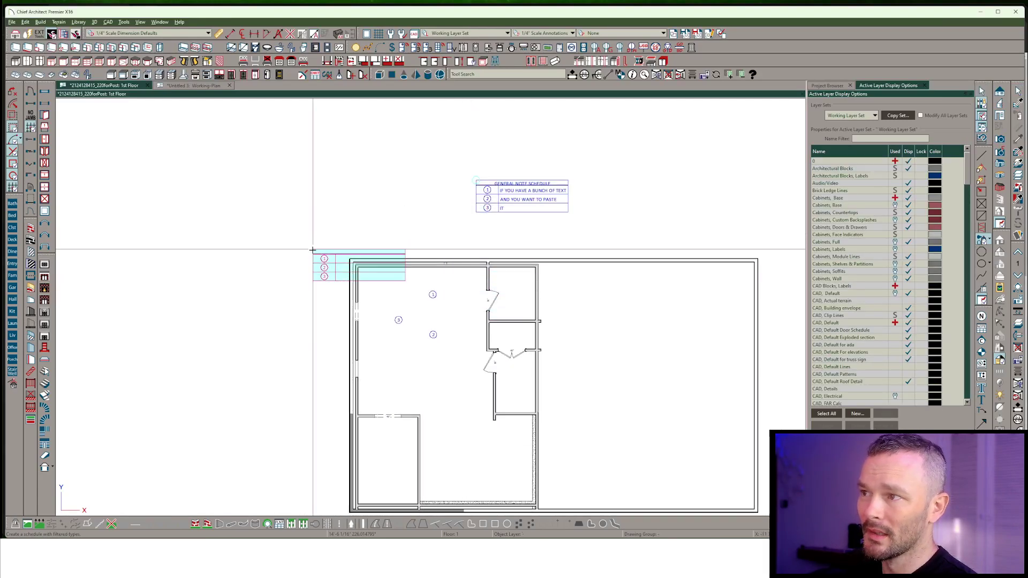
key("Escape")
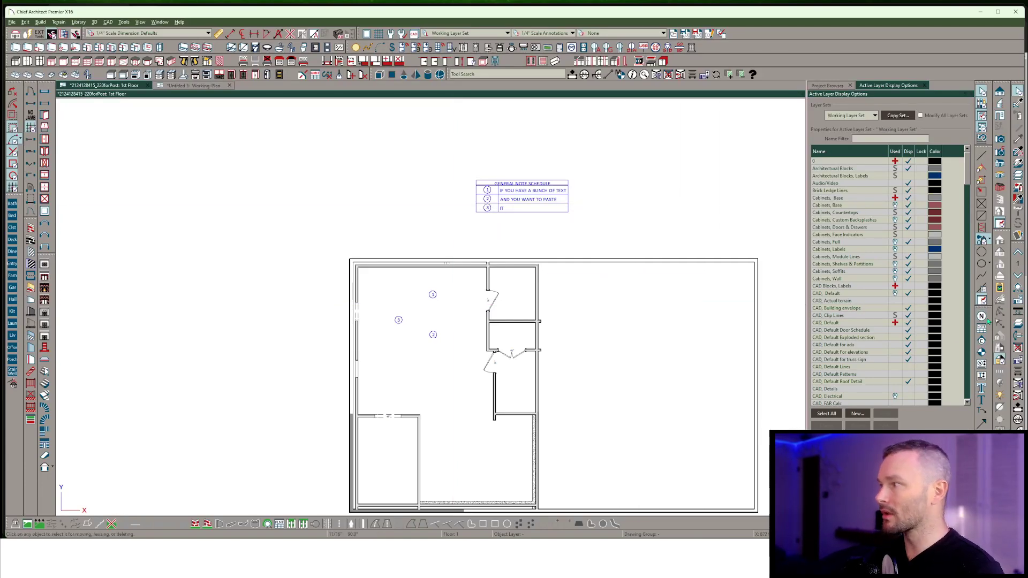
Add the three notes in the large upper room to the library together
left_click(672, 202)
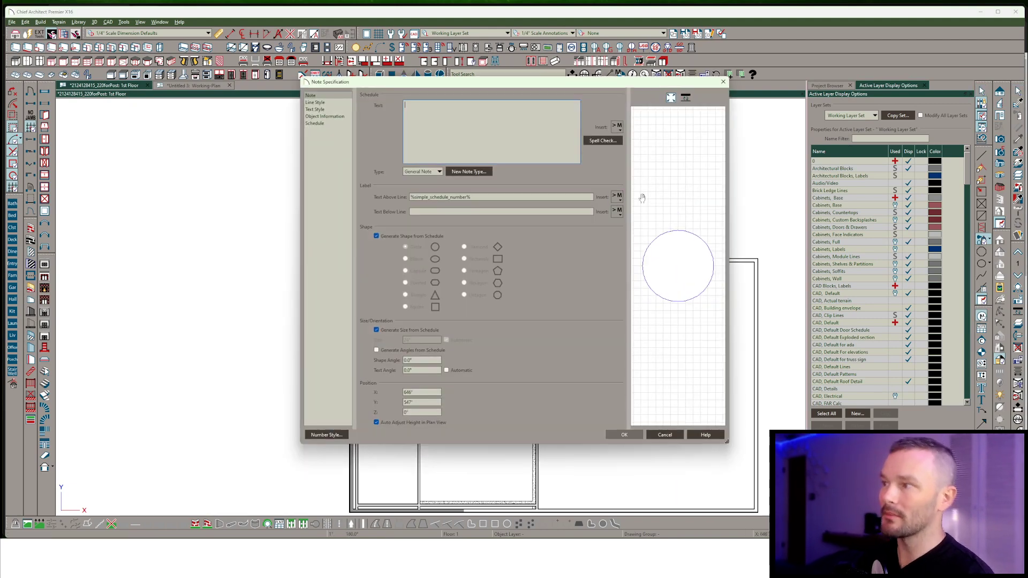
left_click(667, 434)
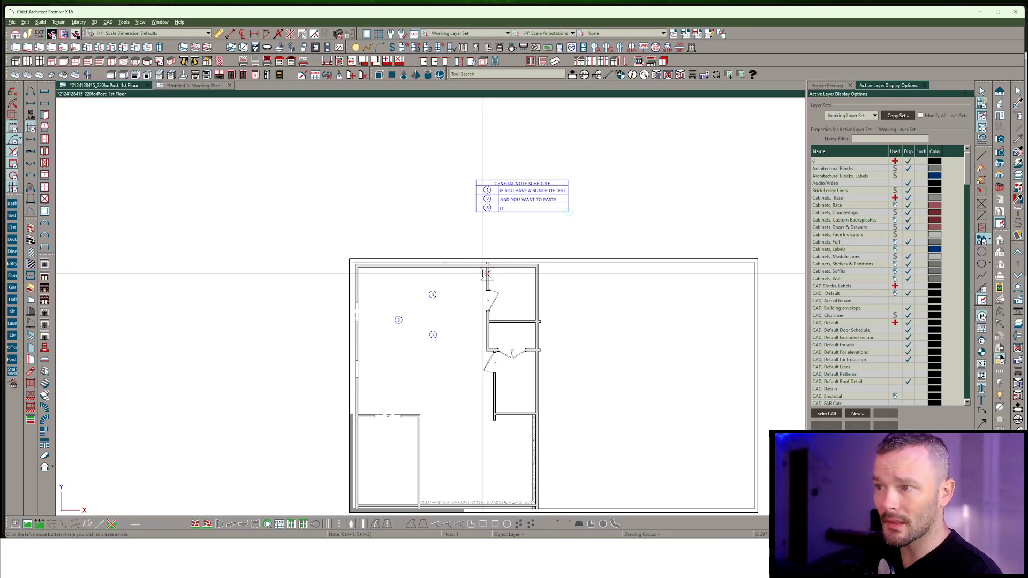
key("space")
left_click_drag(452, 287, 388, 348)
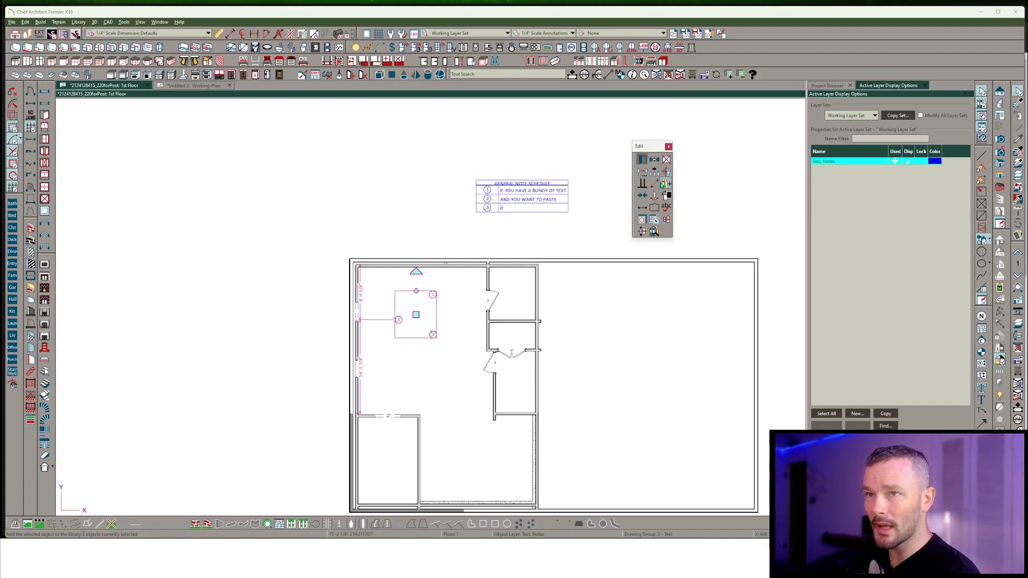
left_click(373, 188)
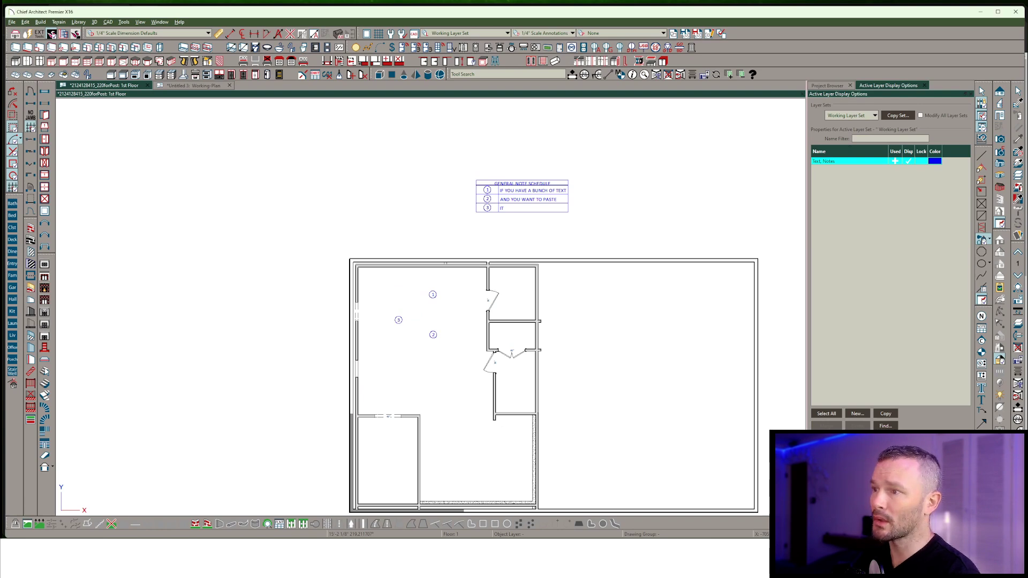
Open the Library Browser and choose the first of the three saved Note items in the User Catalog for placement
key("y")
left_click_drag(41, 39, 212, 24)
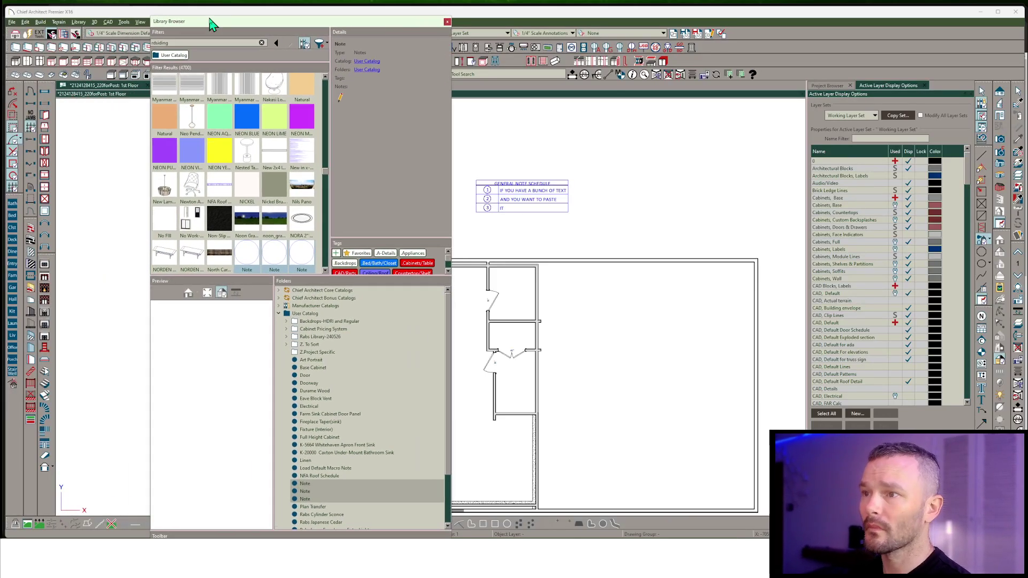
scroll(321, 406, "down", 3)
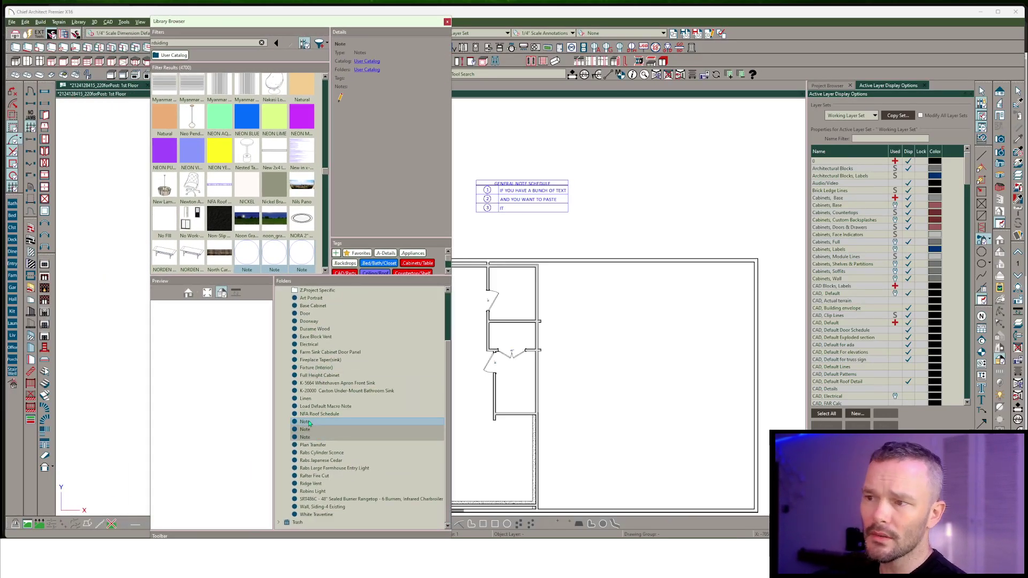
left_click(313, 422)
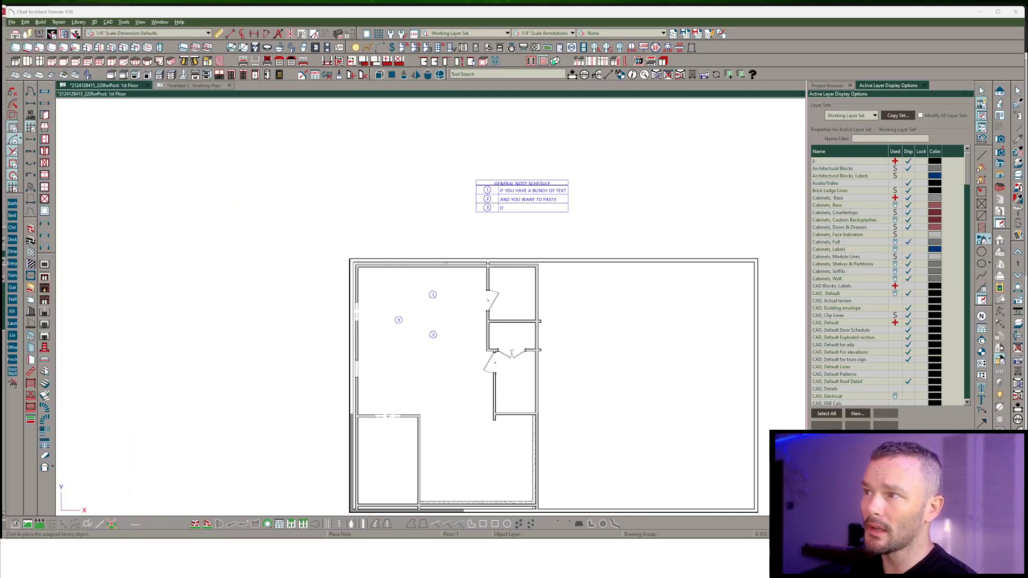
Place a callout above the floor plan, below and to the right of the note schedule
left_click(615, 243)
scroll(675, 167, "up", 3)
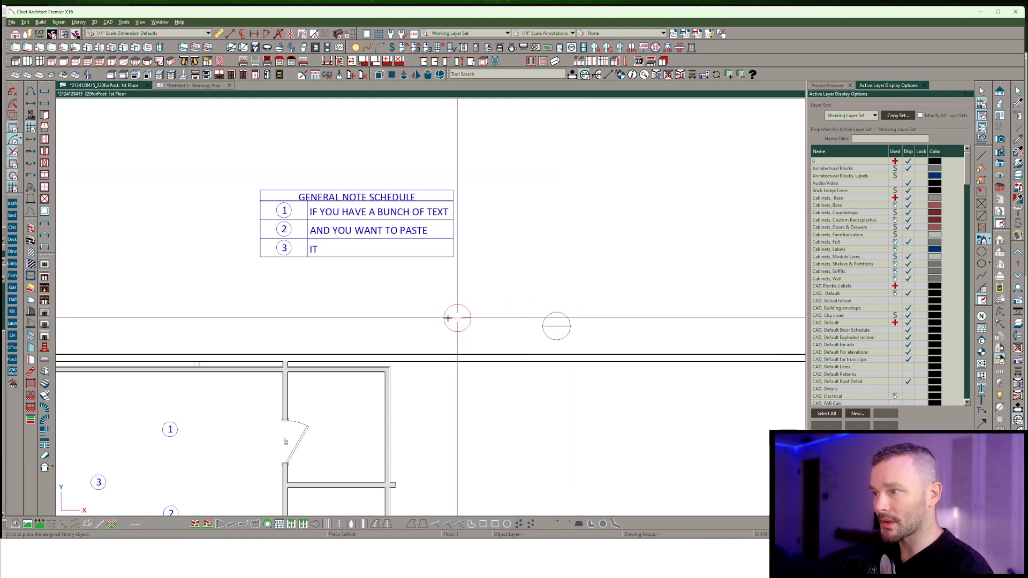
scroll(482, 321, "down", 3)
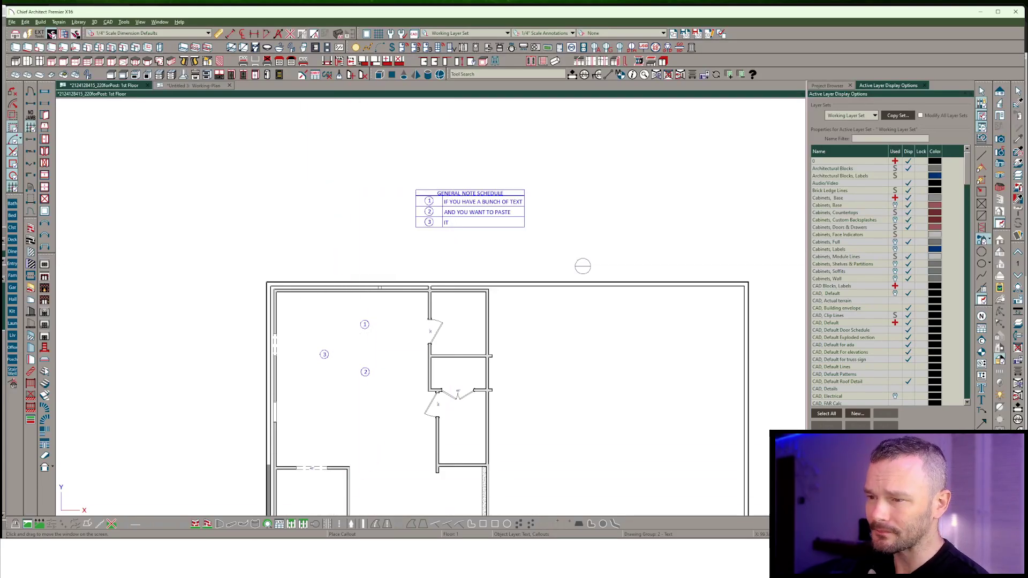
Switch to the ChiefTalk forum in the browser, open the topic "Moving Objects with dimension line" and examine the image in its first post
left_click(296, 504)
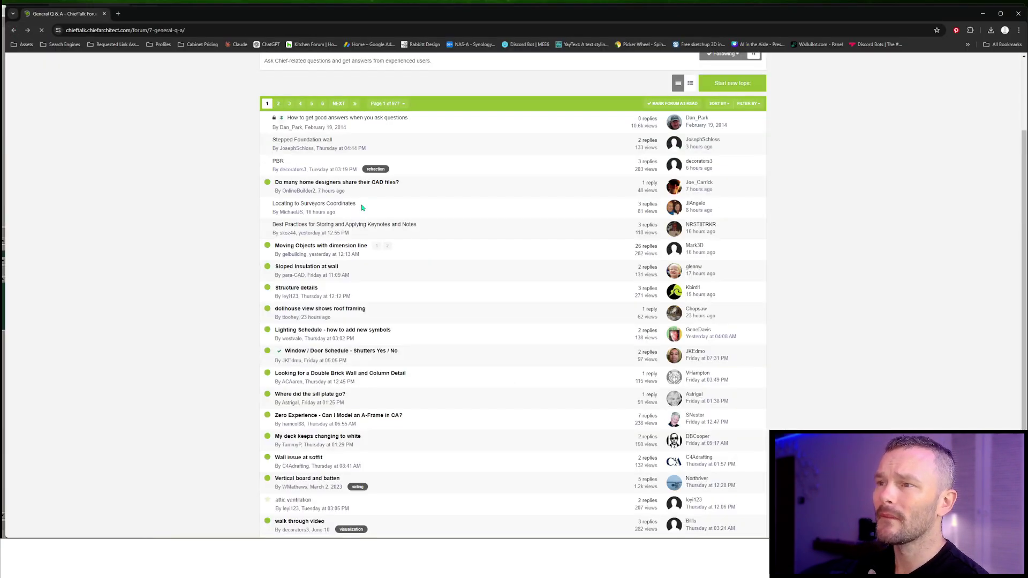
scroll(492, 220, "down", 2)
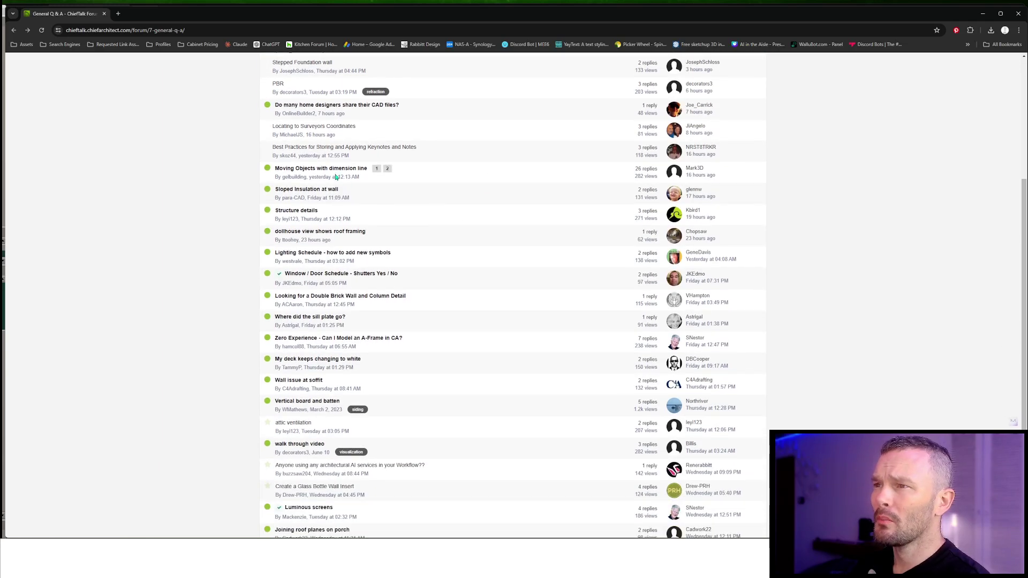
left_click(331, 173)
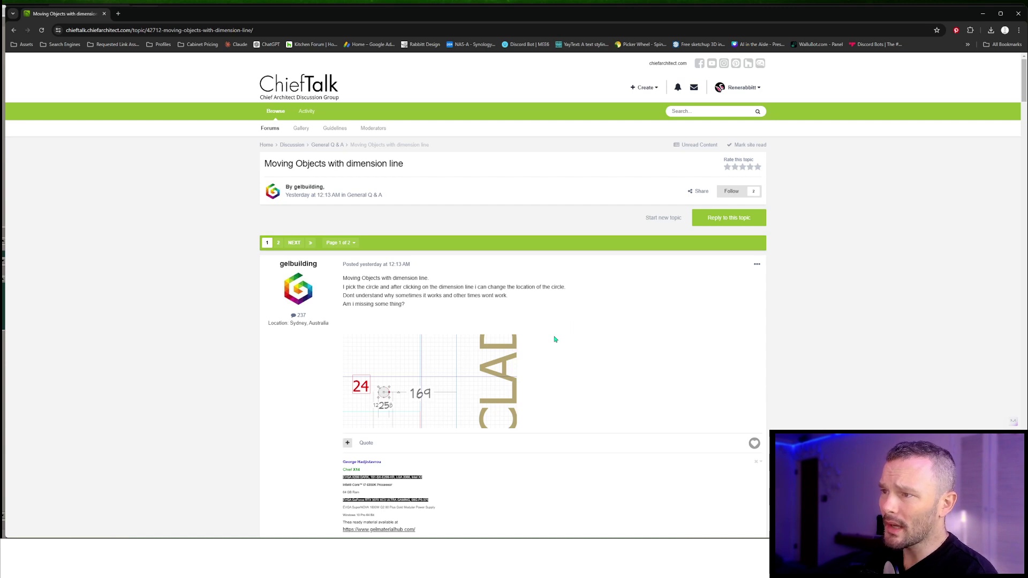
scroll(555, 339, "down", 2)
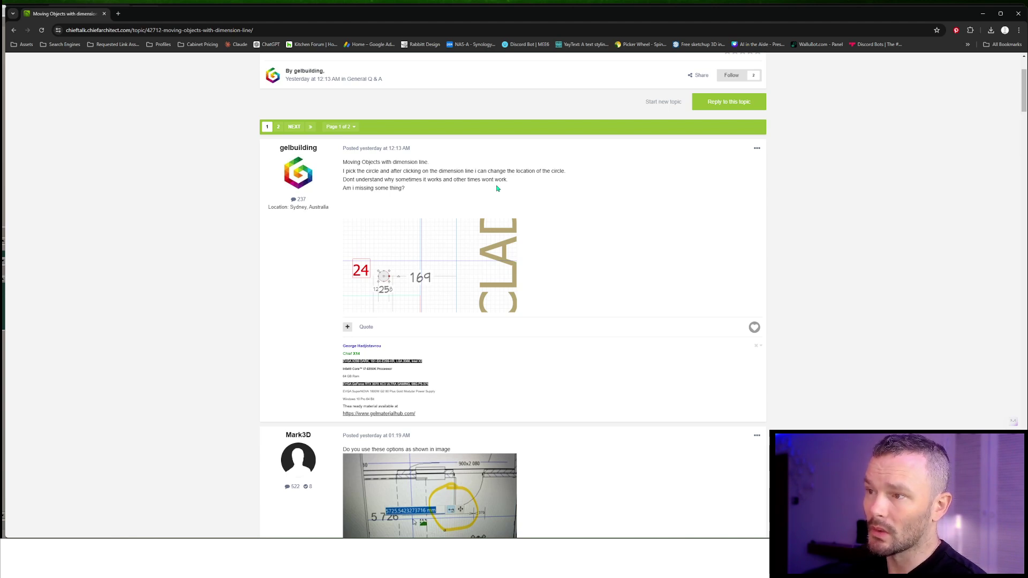
left_click(411, 279)
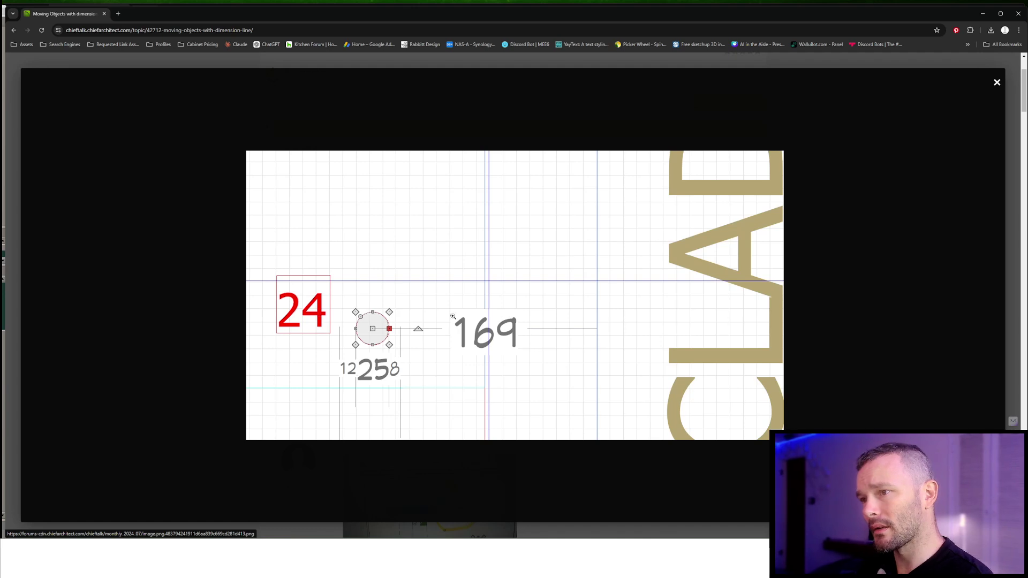
left_click(997, 83)
Read the first replies about the dimension move options, comparing the garage plan photo with the author's first dimension recording
scroll(558, 264, "down", 6)
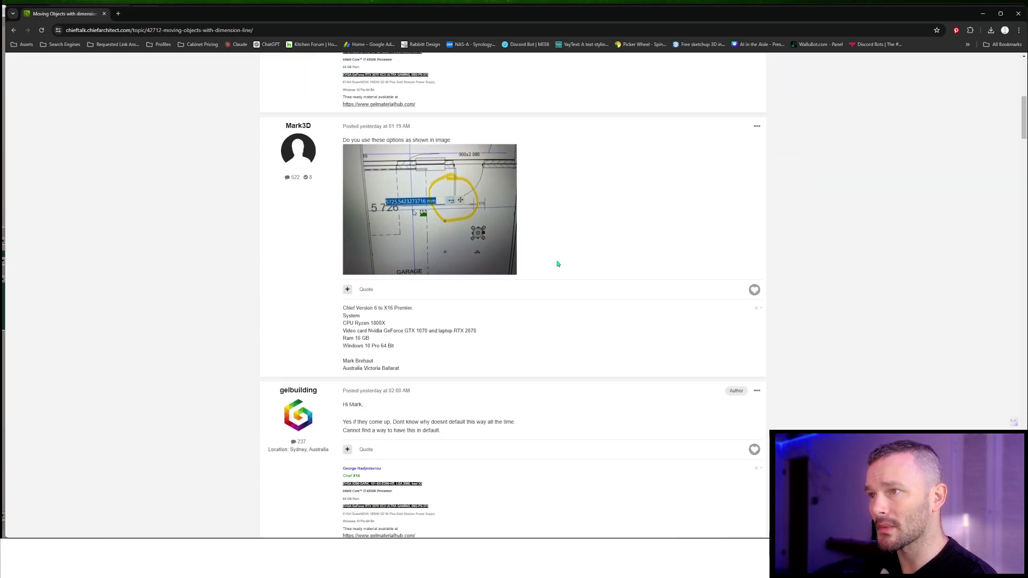
scroll(557, 264, "down", 10)
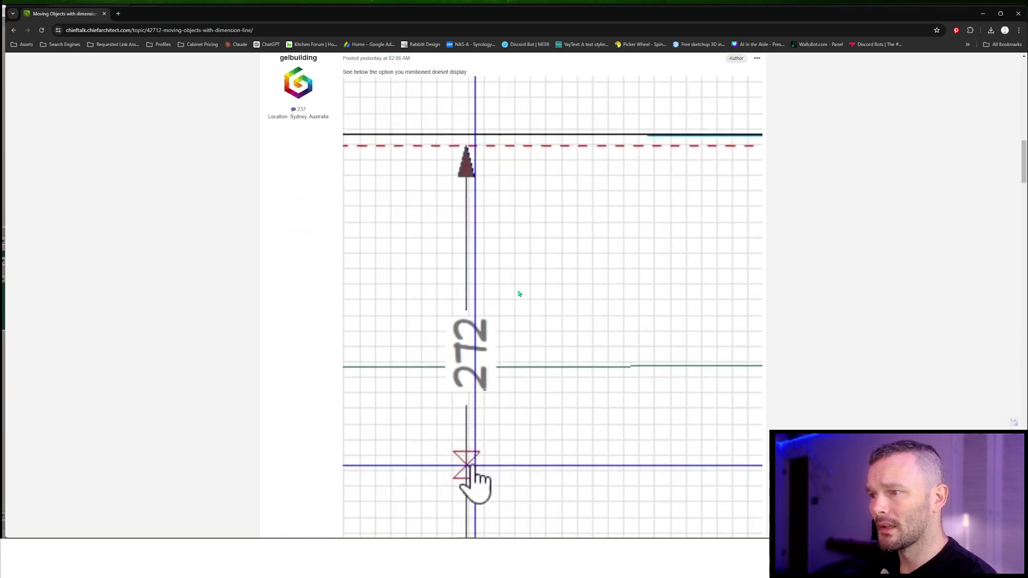
scroll(519, 293, "up", 4)
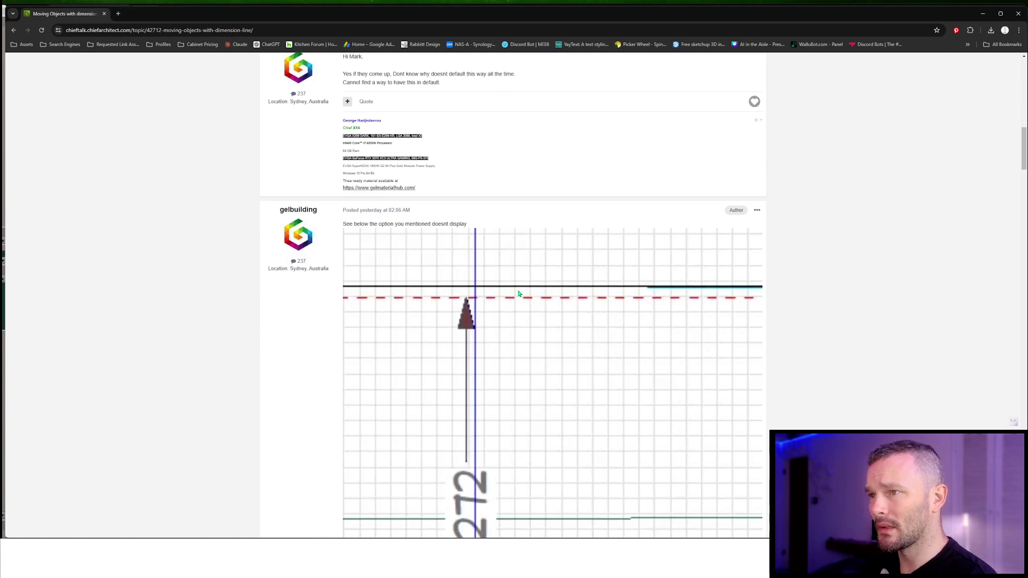
scroll(519, 293, "down", 4)
scroll(519, 293, "up", 10)
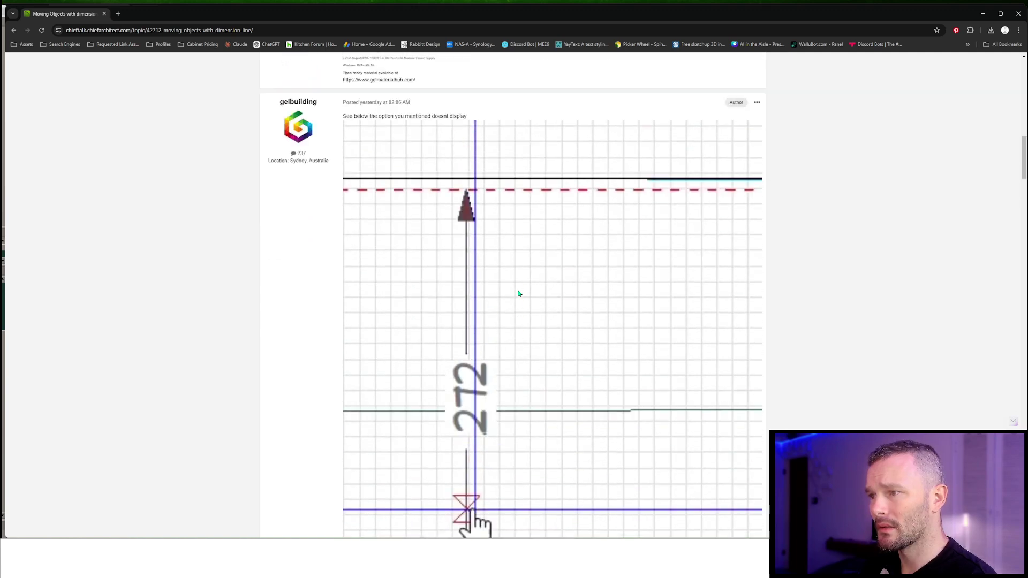
scroll(519, 294, "up", 2)
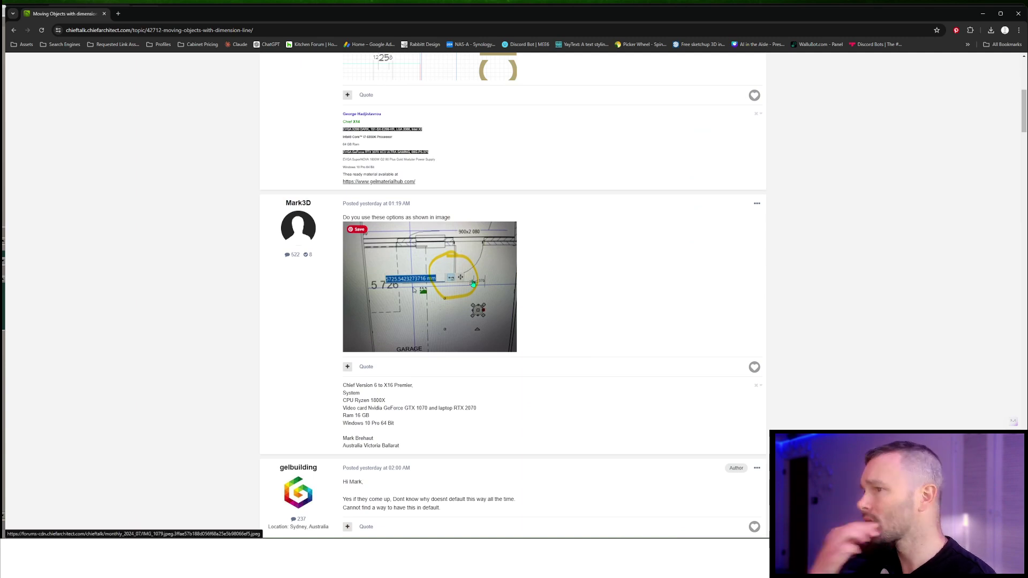
scroll(473, 284, "down", 4)
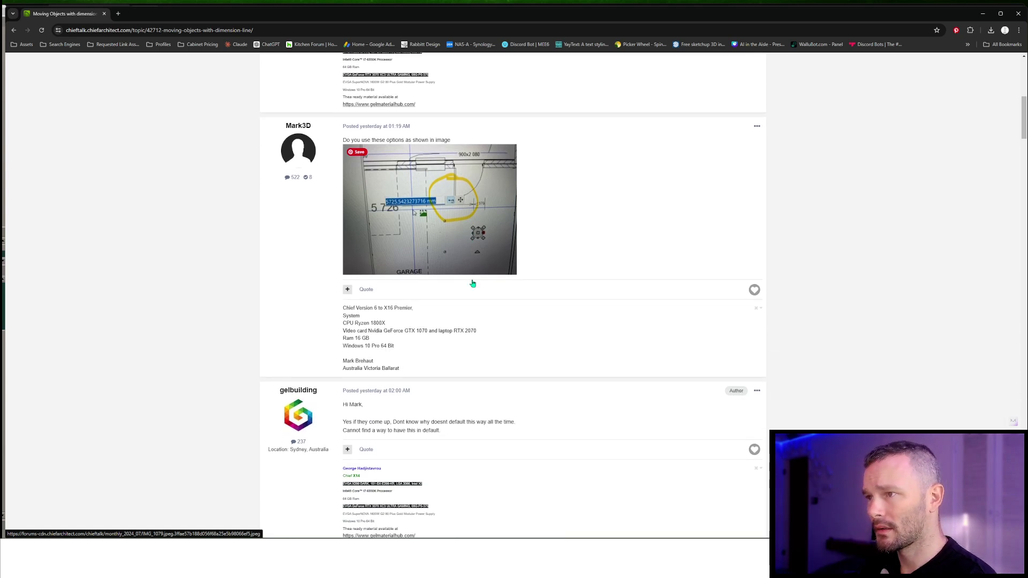
scroll(368, 286, "down", 1)
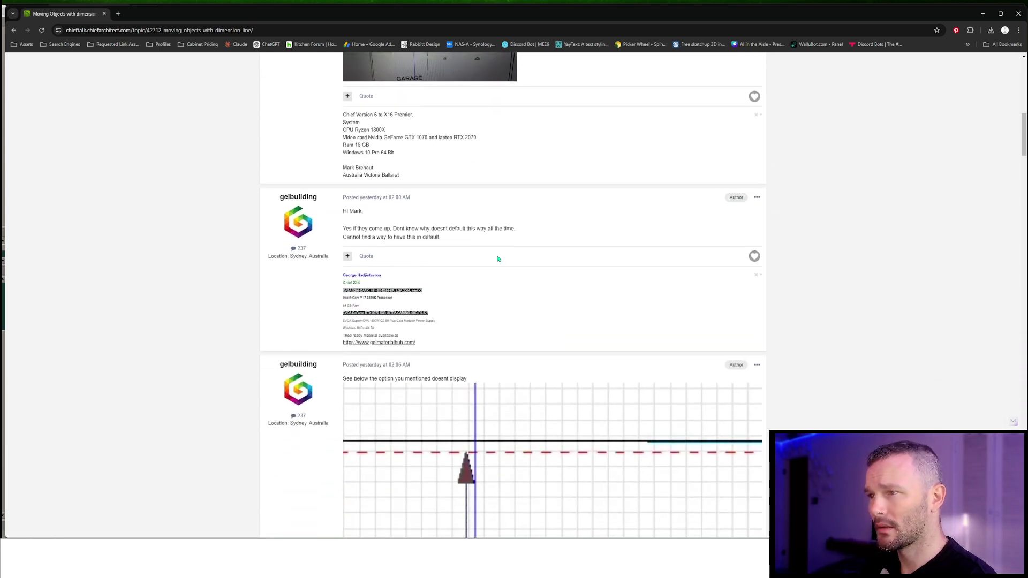
scroll(499, 259, "down", 1)
scroll(498, 259, "down", 1)
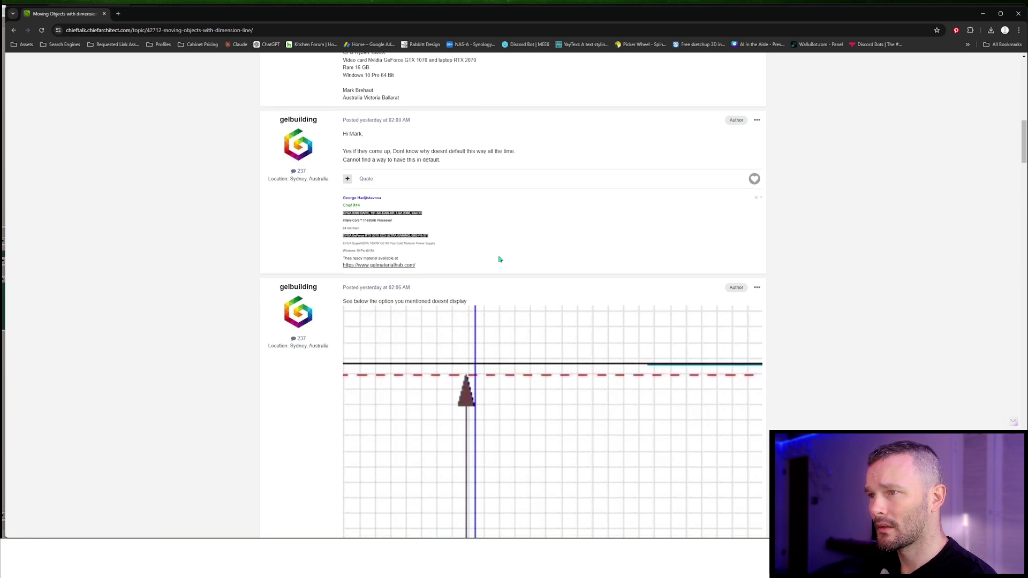
scroll(431, 193, "down", 3)
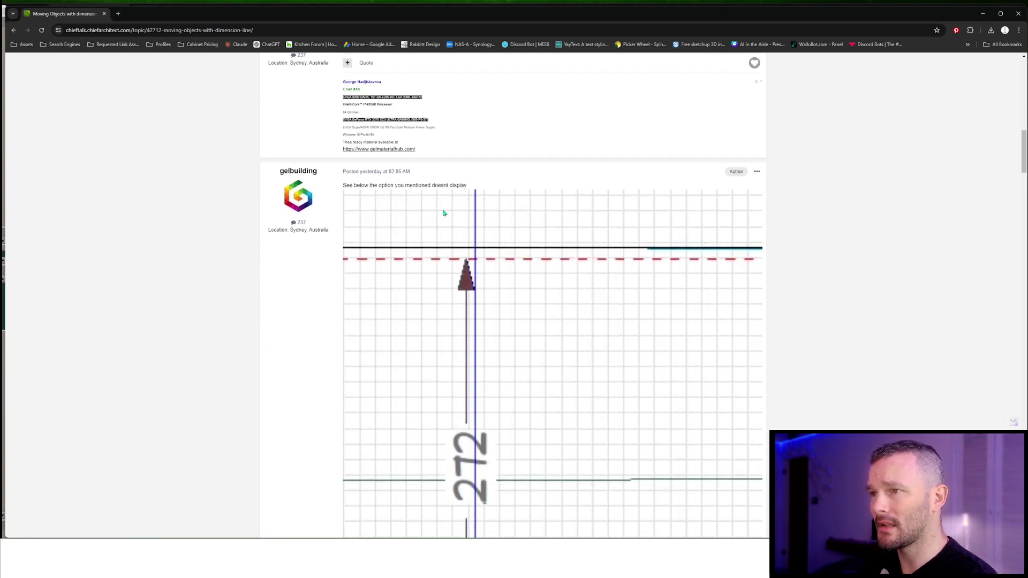
scroll(441, 216, "down", 5)
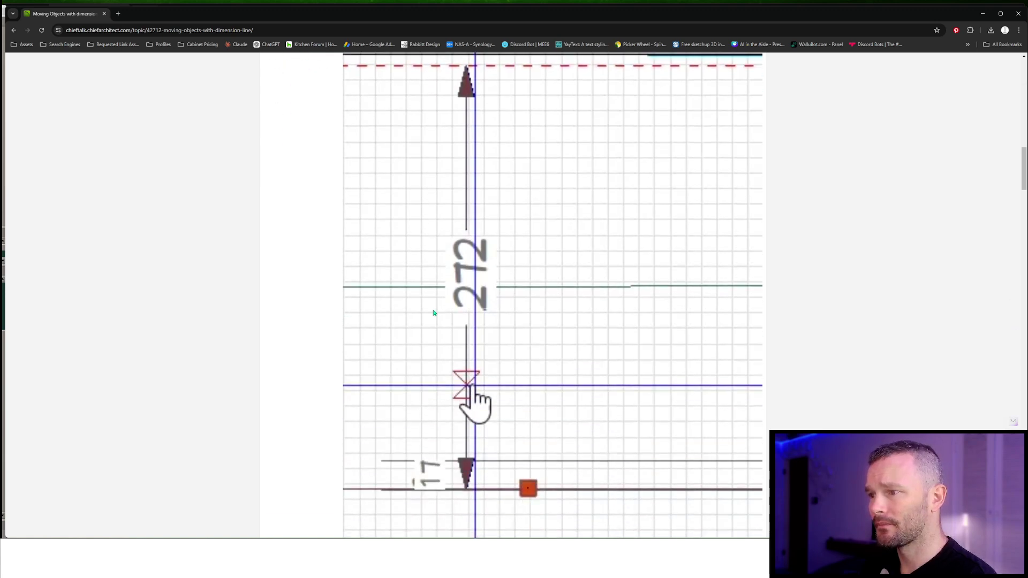
scroll(531, 398, "down", 2)
scroll(537, 415, "up", 2)
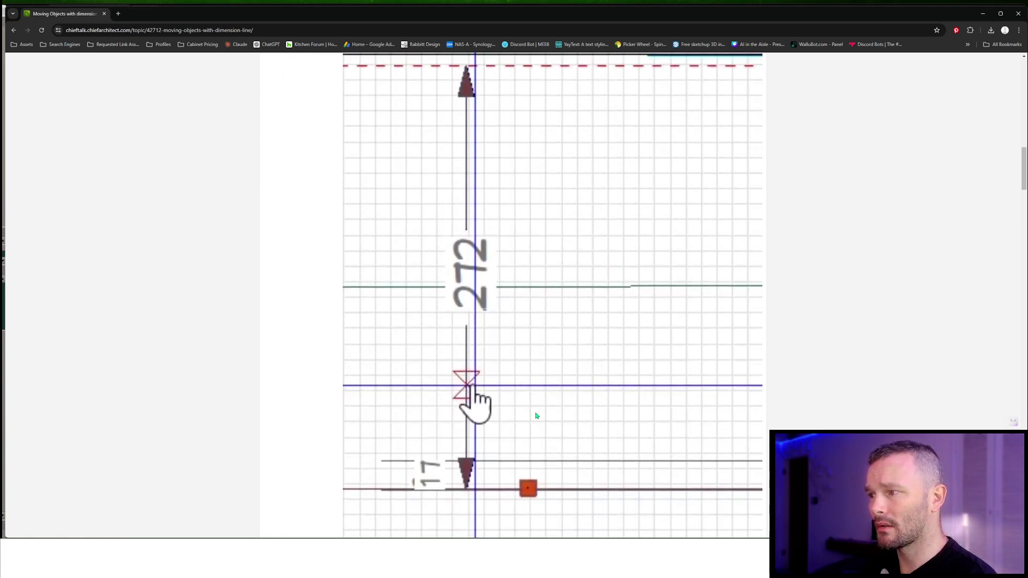
scroll(533, 493, "up", 5)
scroll(534, 431, "down", 7)
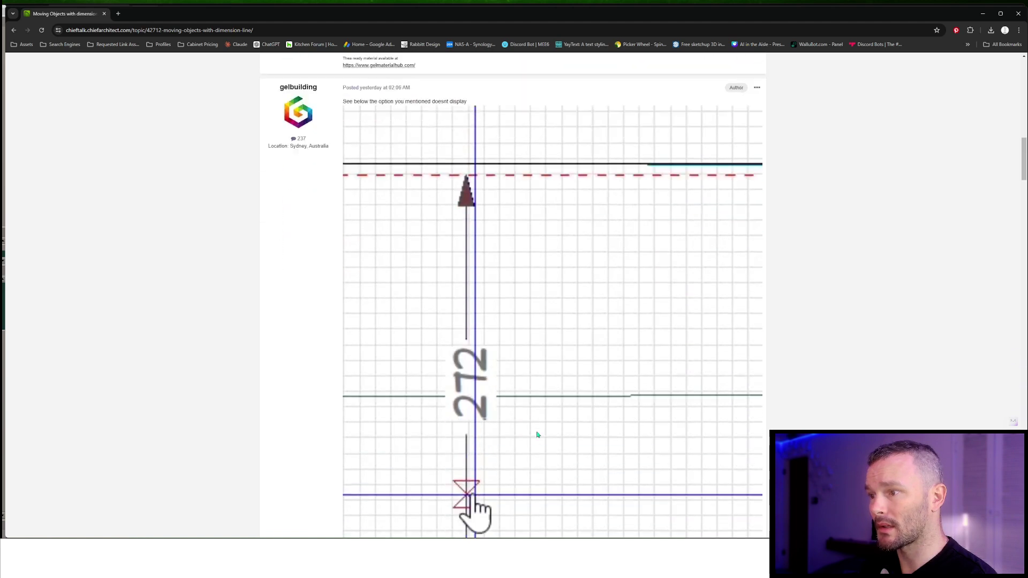
Read on to the reply with the circle and red rectangle recording, play it twice and pause the replay at 0:06
scroll(539, 407, "down", 10)
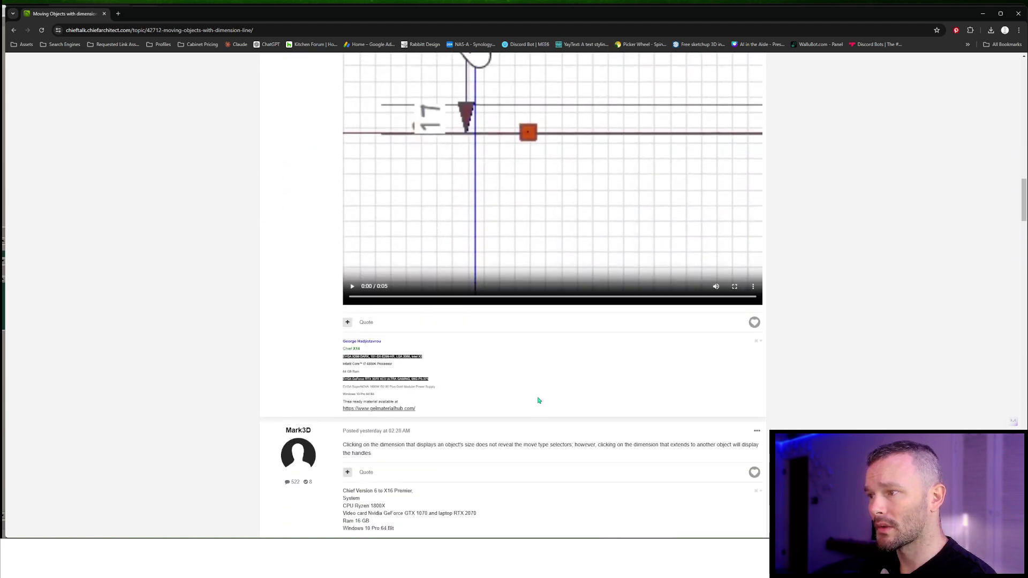
scroll(517, 351, "down", 2)
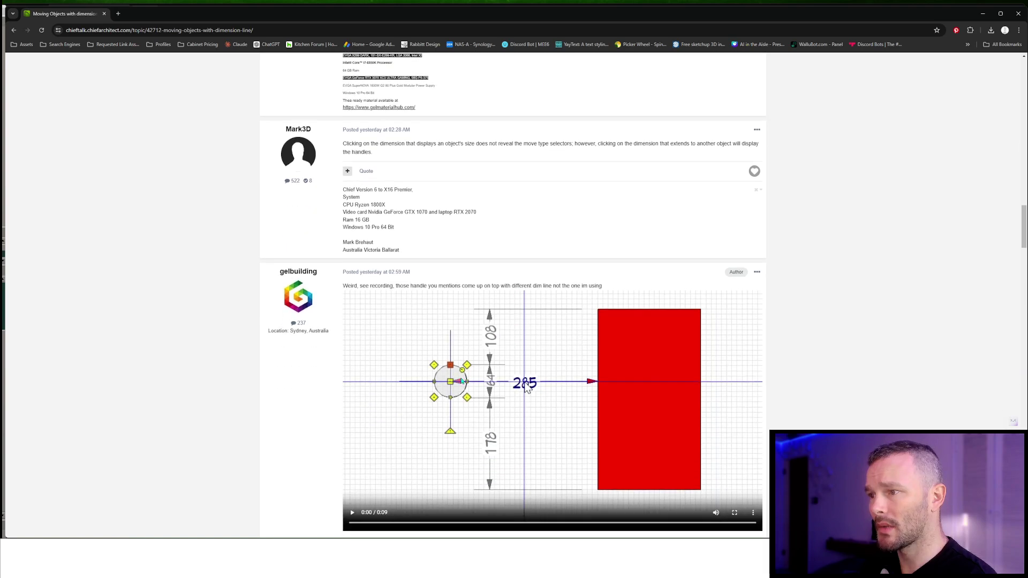
scroll(419, 427, "down", 3)
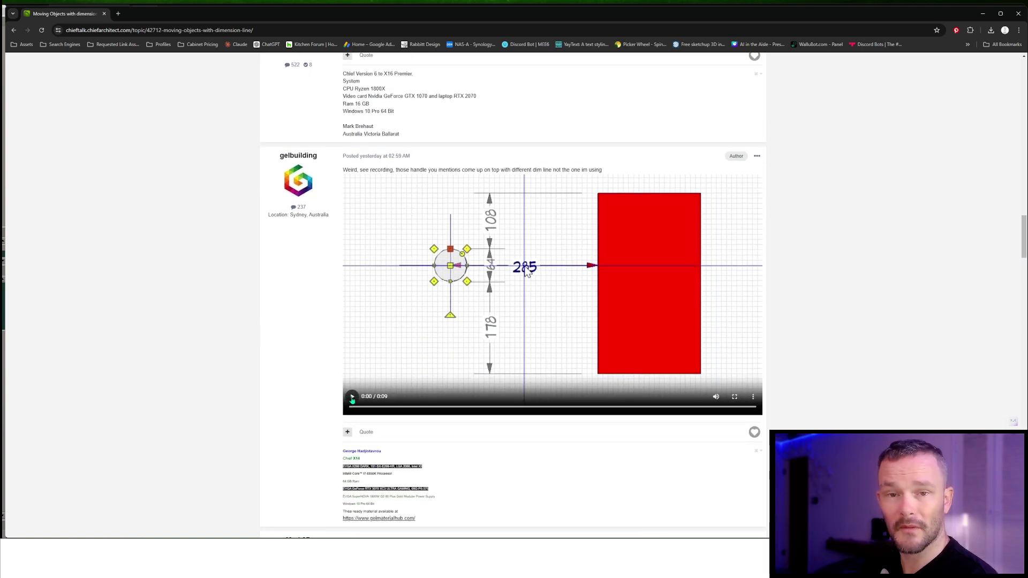
left_click(352, 396)
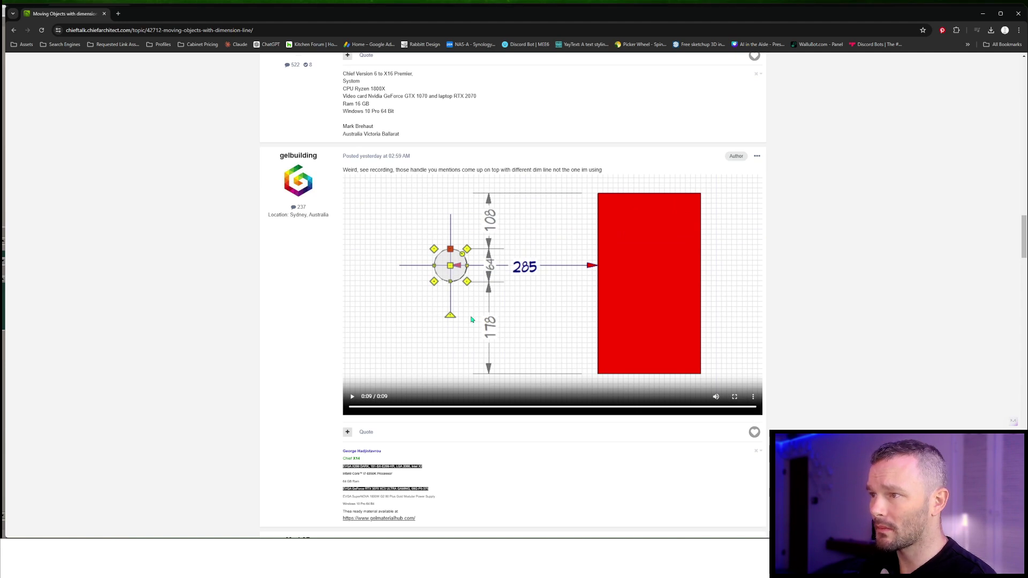
left_click(353, 396)
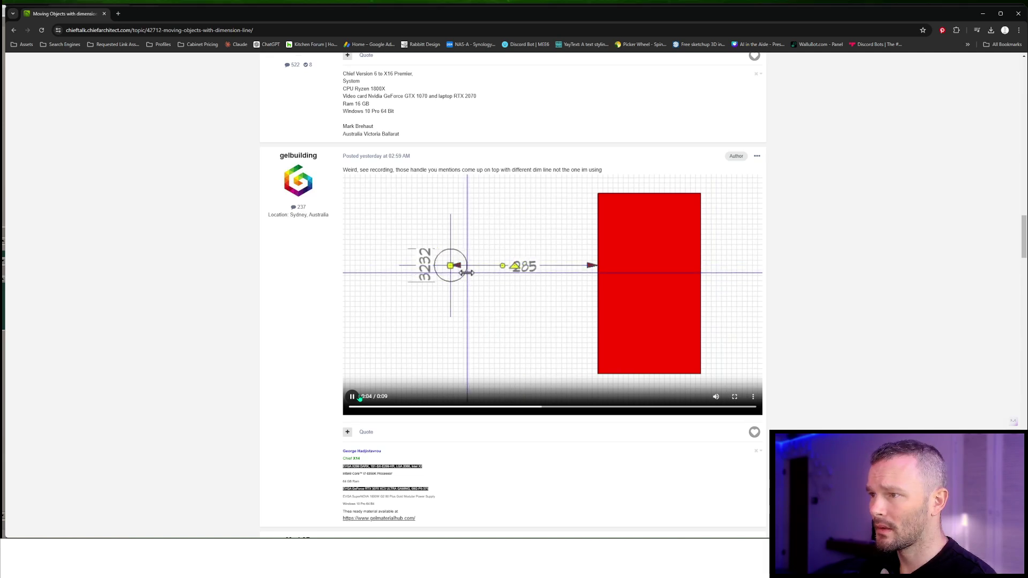
left_click(523, 280)
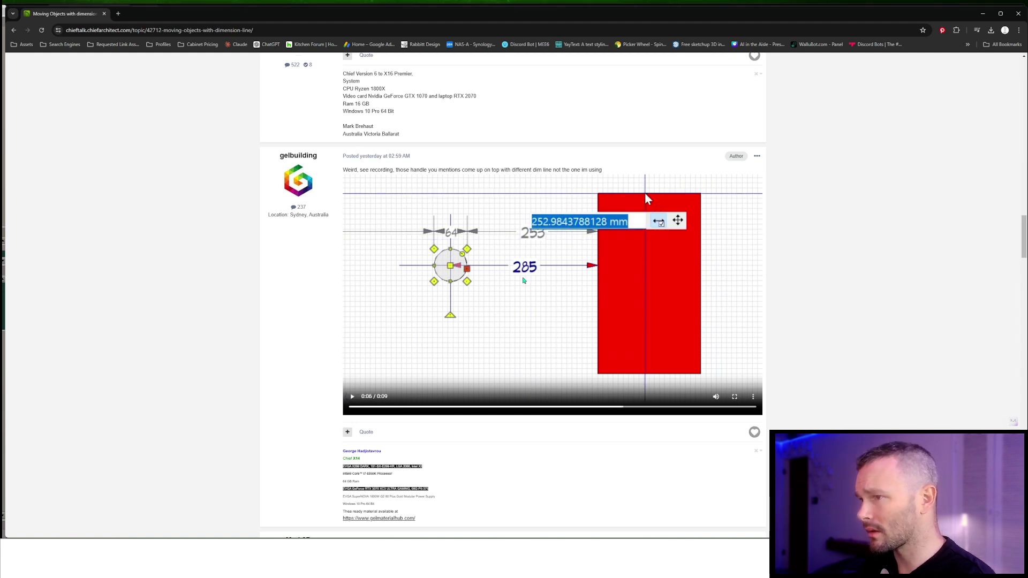
Switch back to Chief Architect and draw a CAD circle about 5'-4 1/4" in diameter in the large open room on the plan's right side
left_click(982, 13)
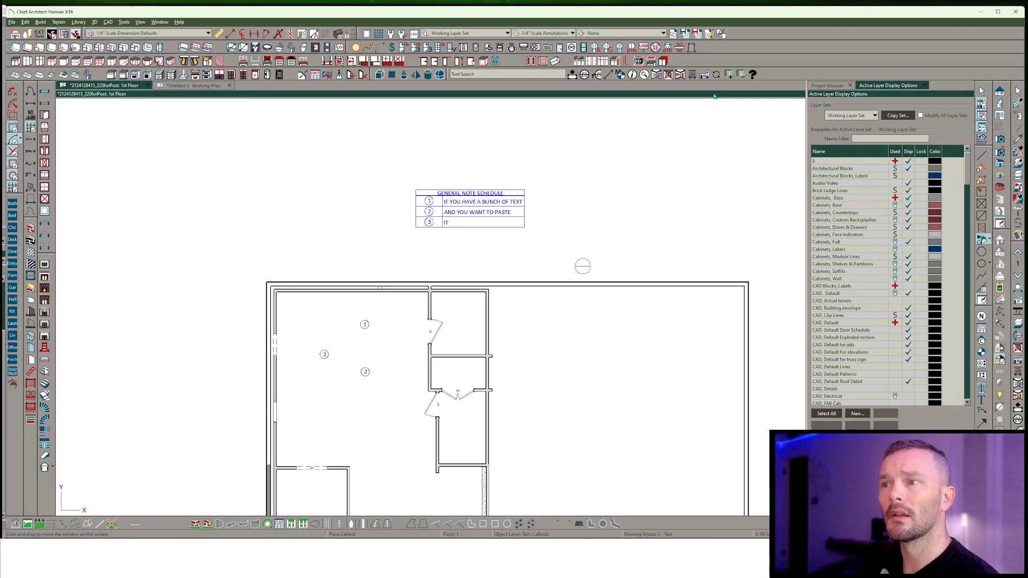
left_click(987, 262)
left_click(915, 271)
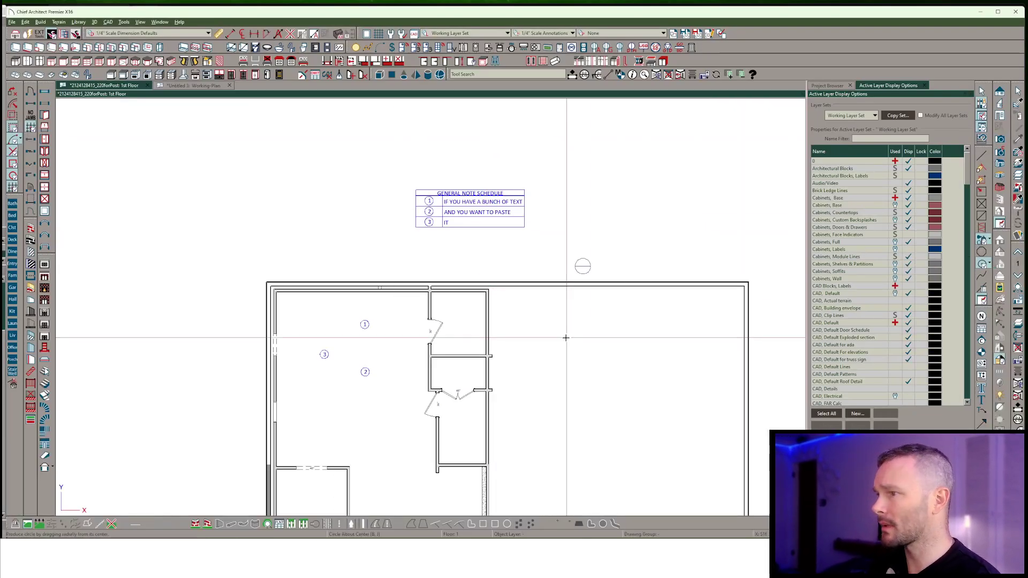
left_click_drag(579, 351, 599, 351)
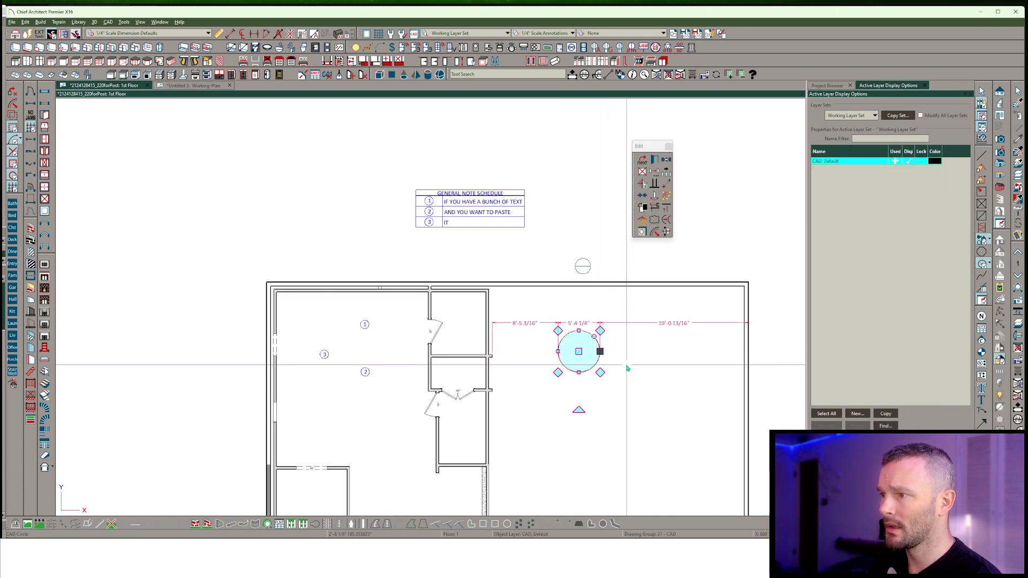
Inspect the circle's temporary dimension to the room's right wall and its move options, and close the entry without entering a value
scroll(625, 365, "up", 3)
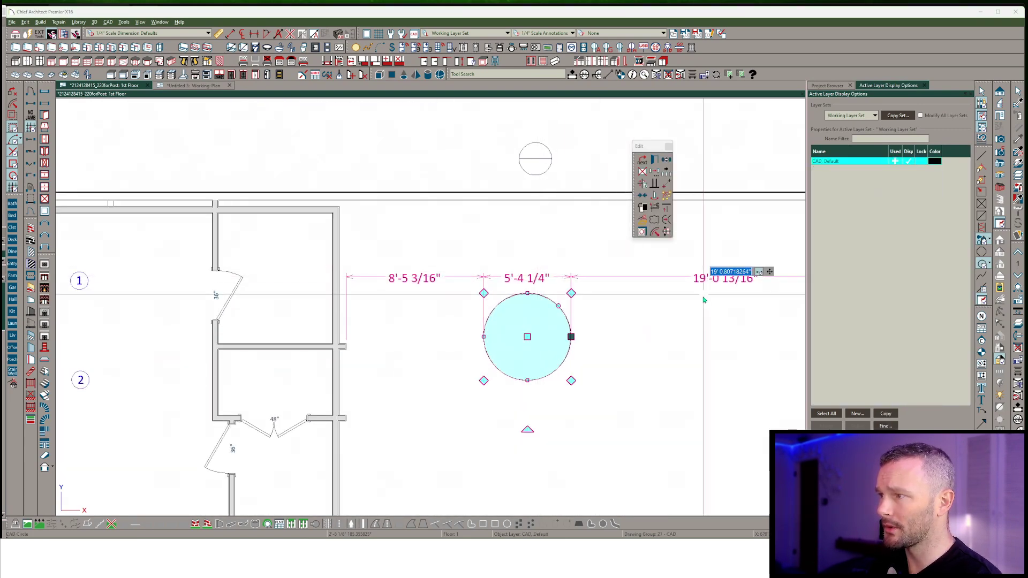
scroll(584, 327, "down", 1)
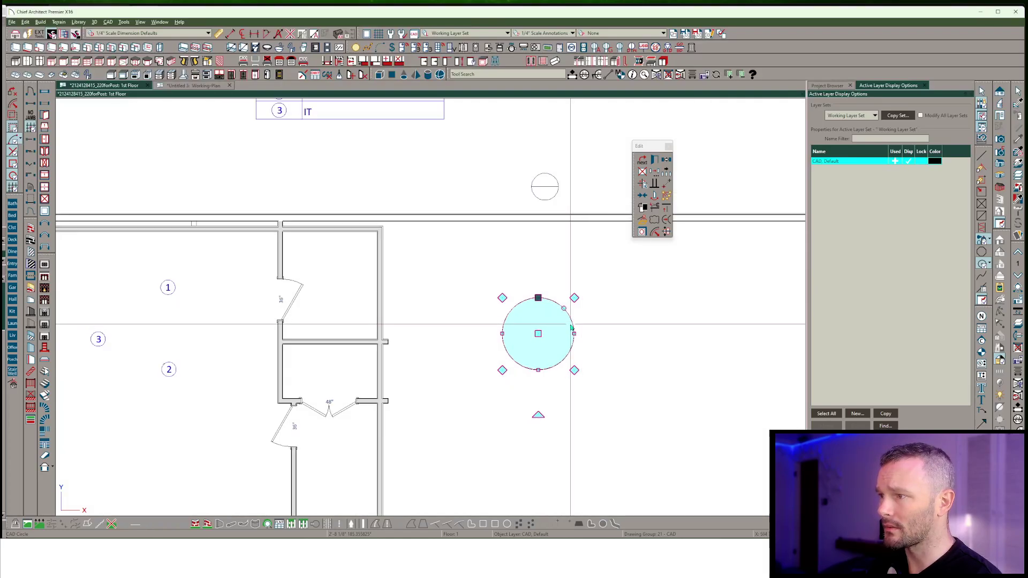
middle_click_drag(584, 327, 484, 306)
scroll(484, 305, "up", 1)
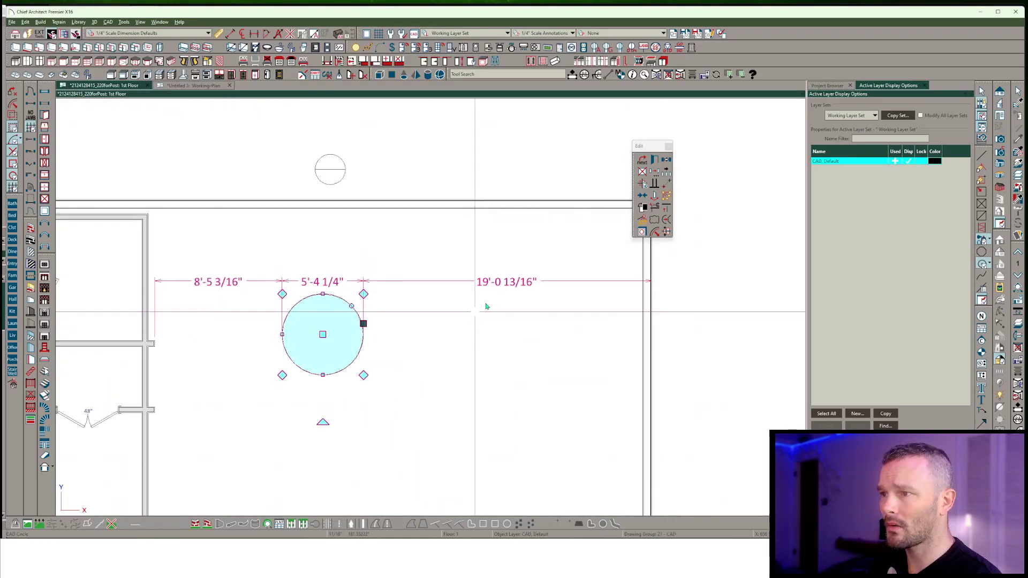
left_click(502, 279)
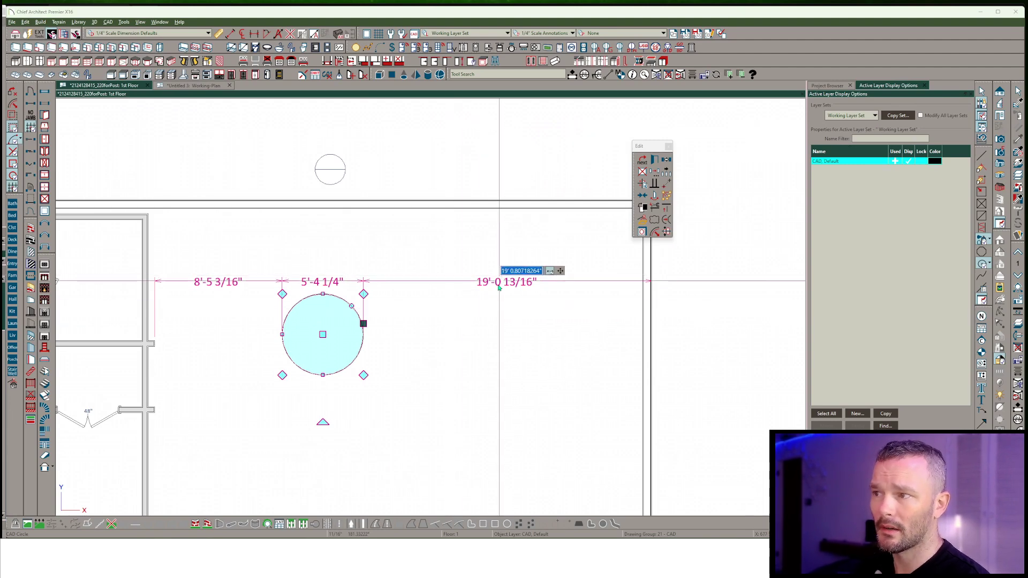
key("Escape")
key("Escape")
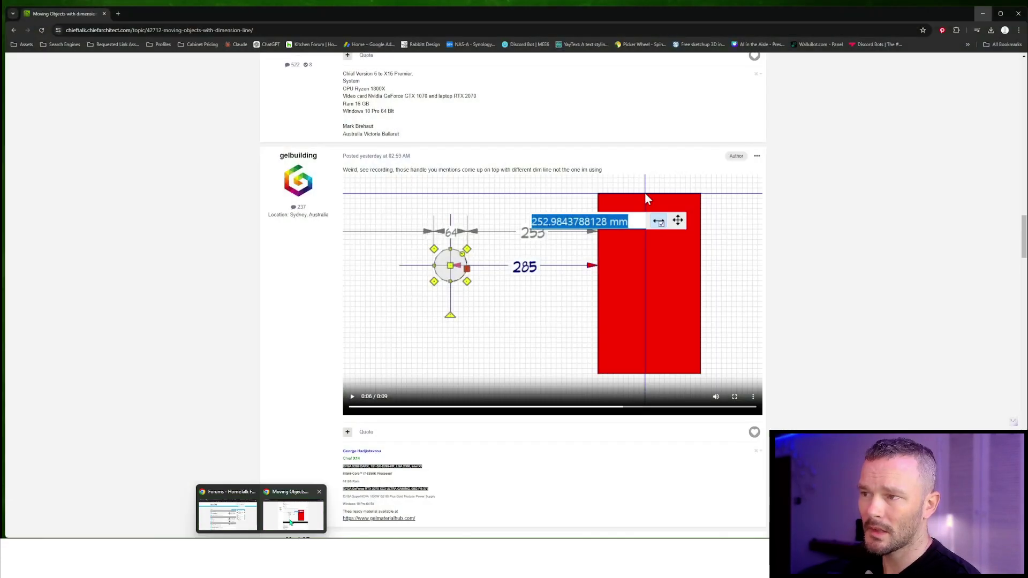
Switch to the ChiefTalk forum in the browser and read the remaining replies about the imported DWG drawing and snapping dimensions to circle centers
left_click(290, 516)
scroll(536, 335, "down", 15)
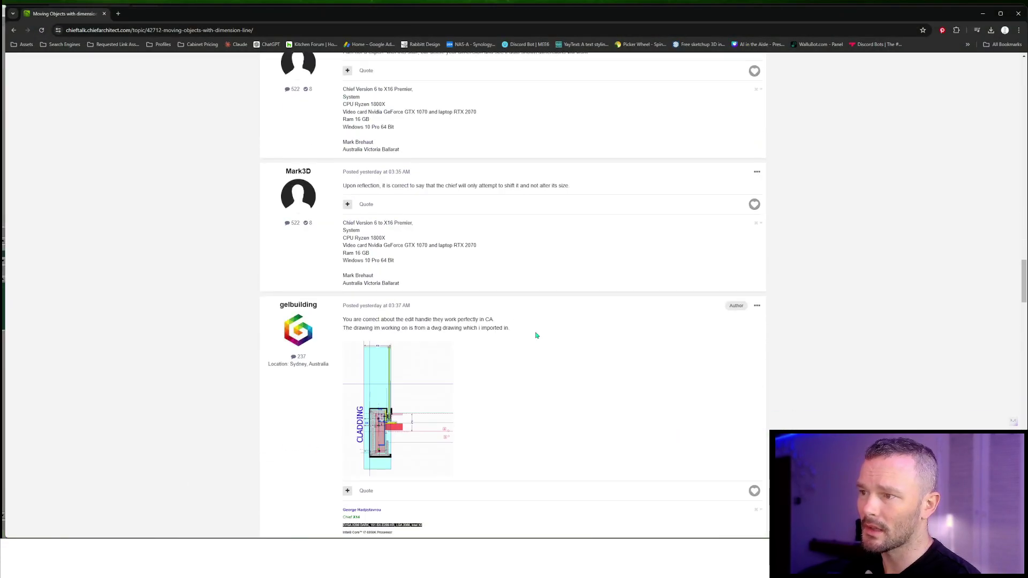
scroll(536, 336, "up", 5)
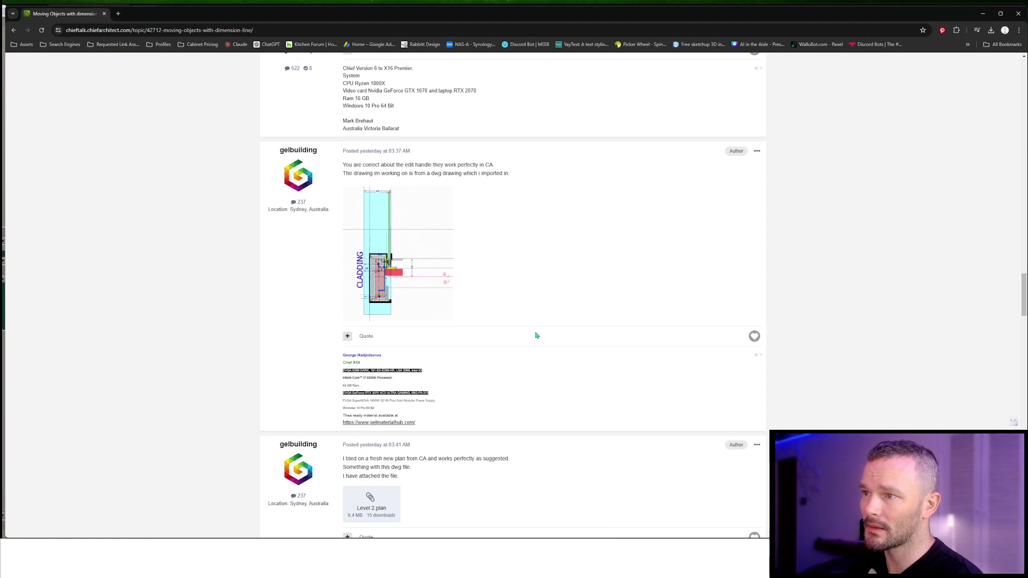
scroll(460, 355, "down", 10)
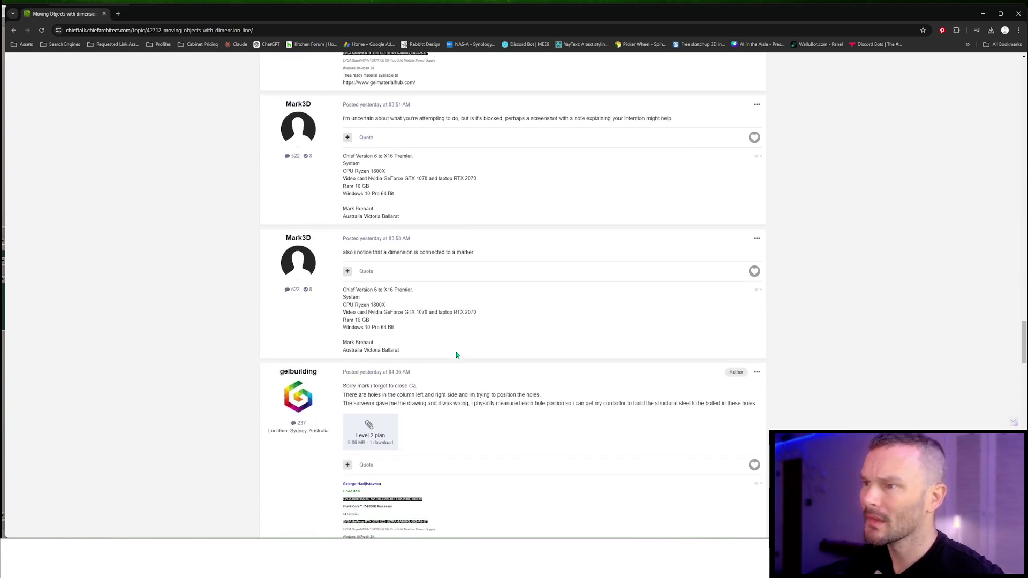
scroll(456, 354, "down", 6)
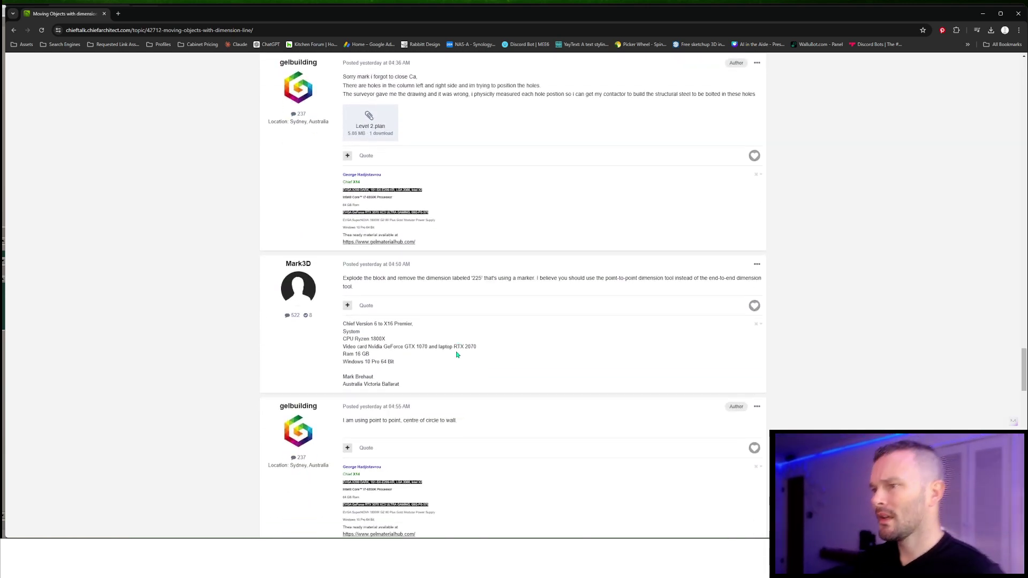
scroll(457, 355, "down", 13)
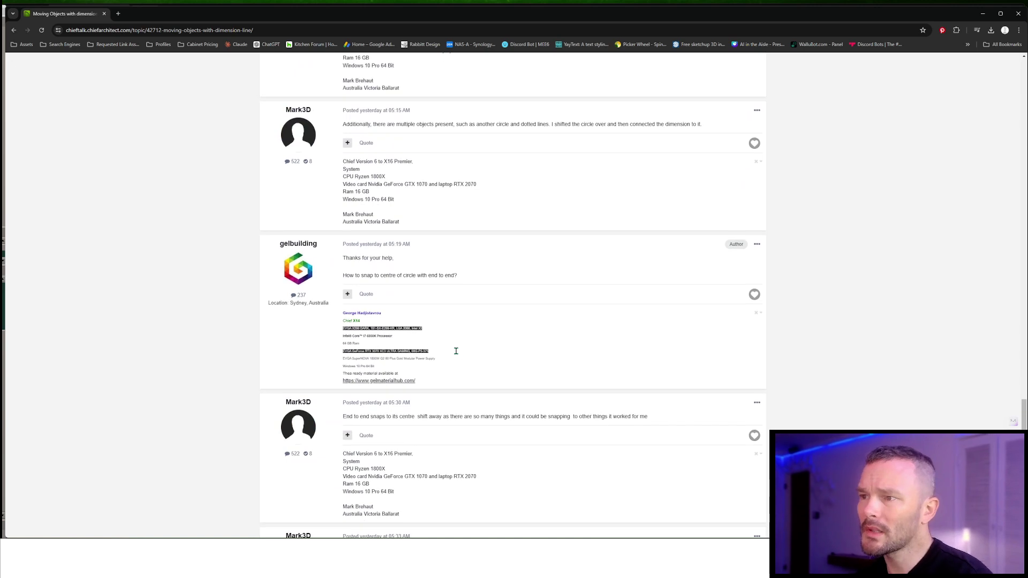
scroll(518, 301, "down", 6)
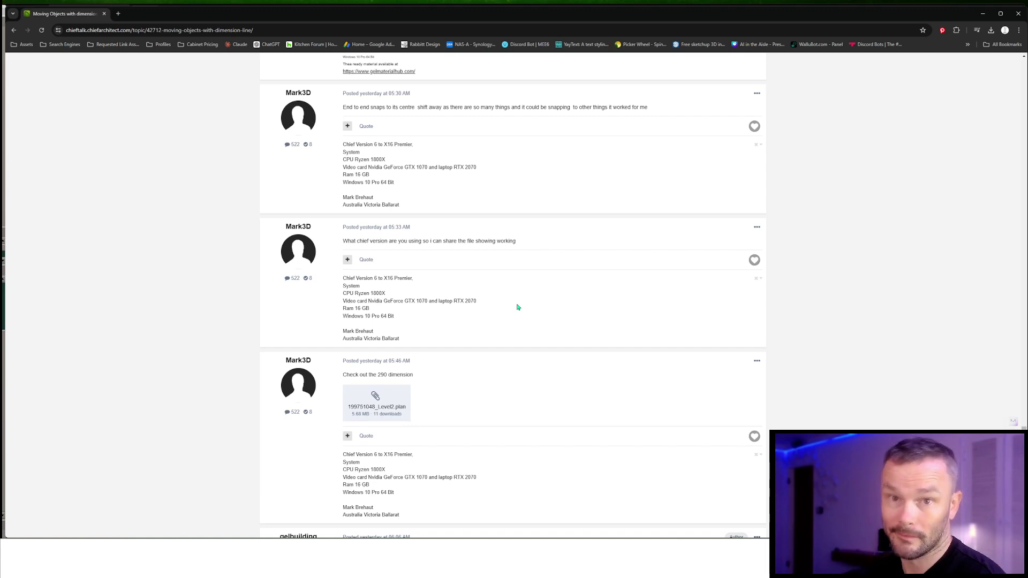
scroll(458, 311, "down", 7)
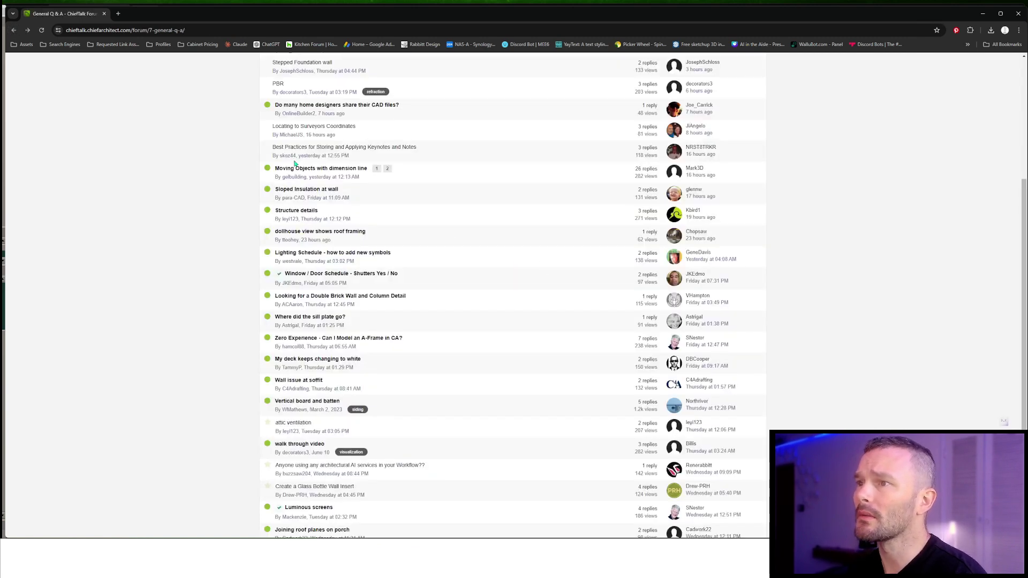
Open the forum topic "Sloped Insulation at wall" and read its question and replies, including the attached images
left_click(305, 191)
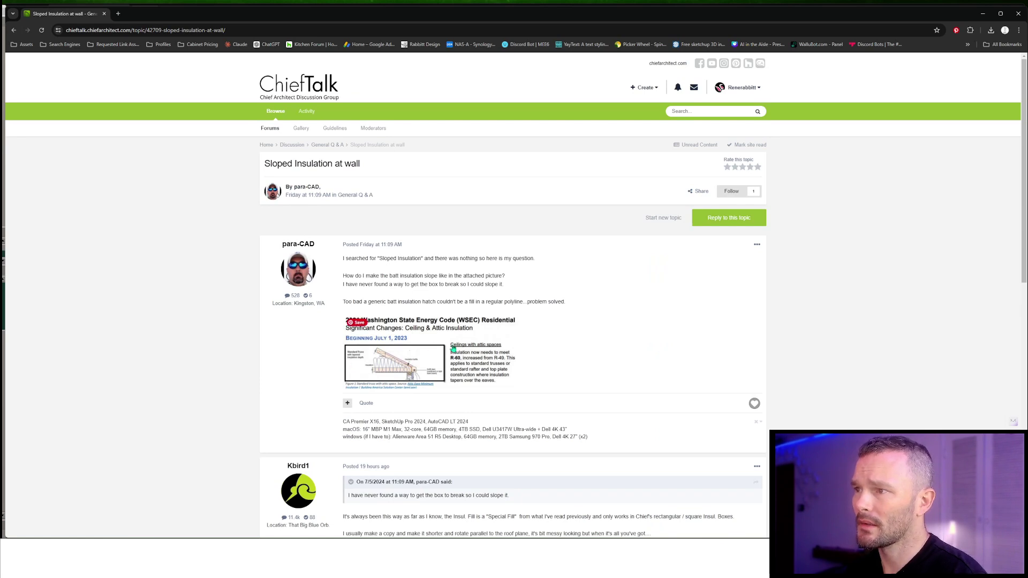
scroll(453, 349, "down", 1)
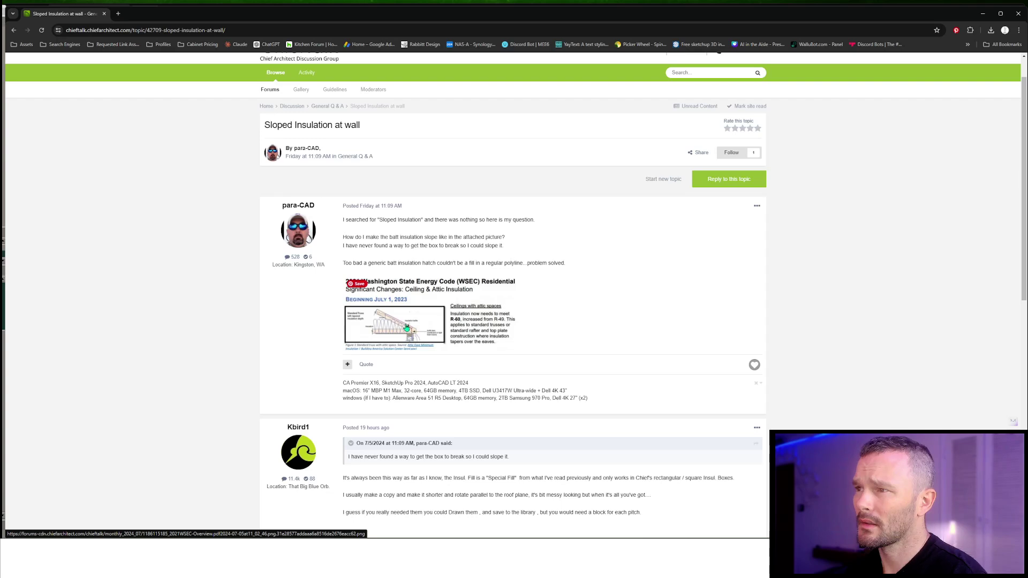
scroll(601, 340, "down", 6)
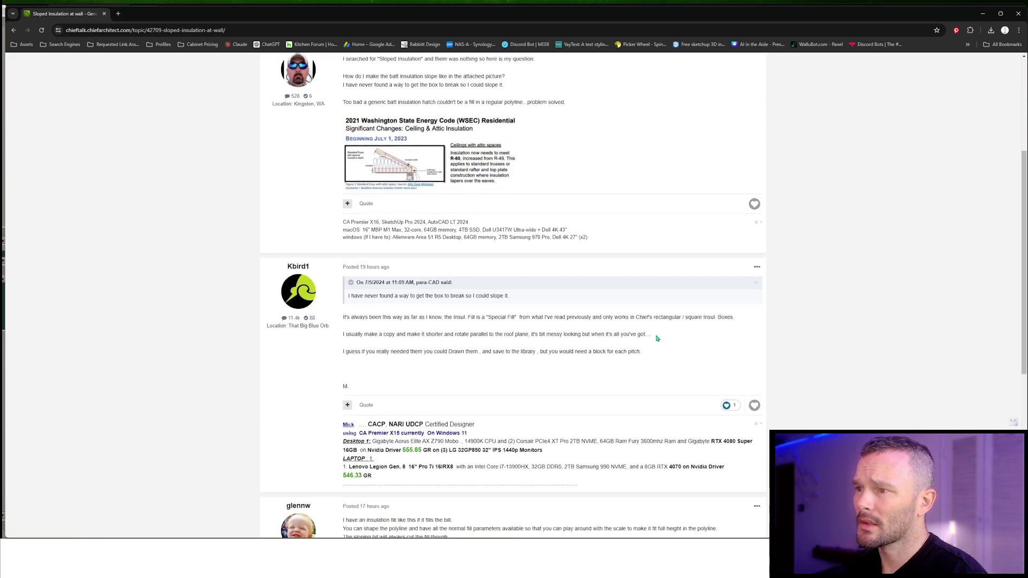
scroll(657, 338, "down", 3)
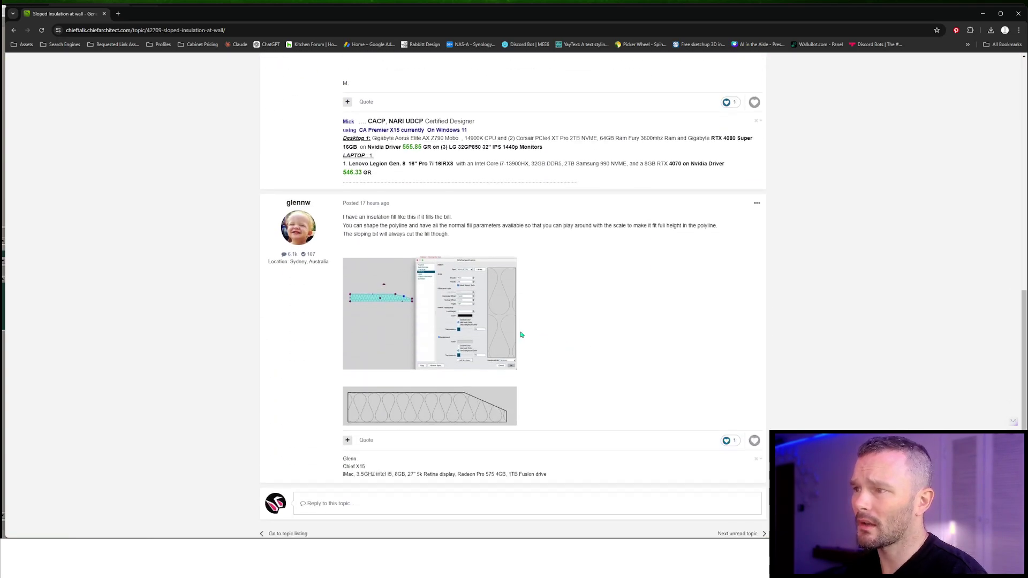
scroll(719, 322, "up", 7)
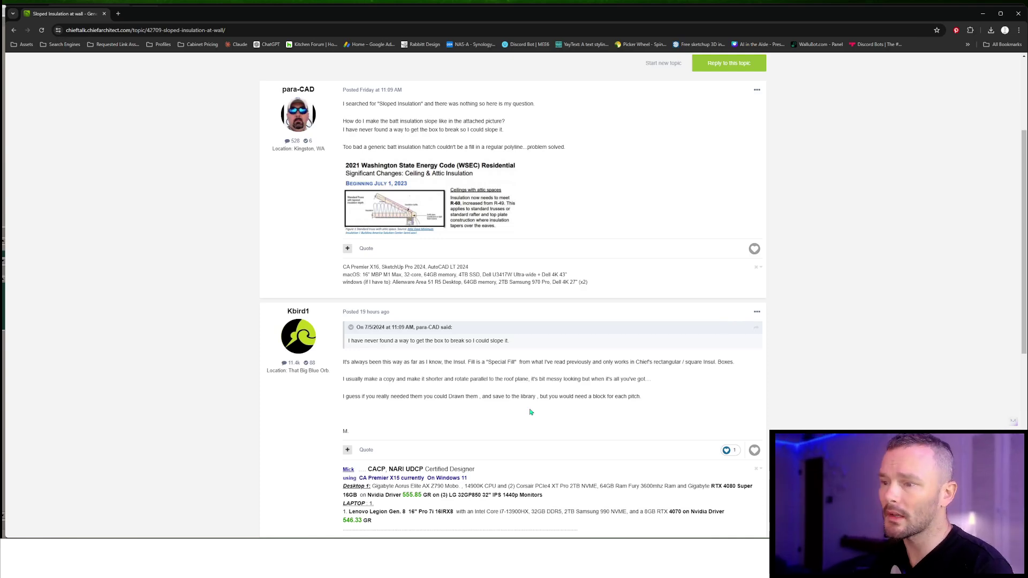
mouse_move(295, 560)
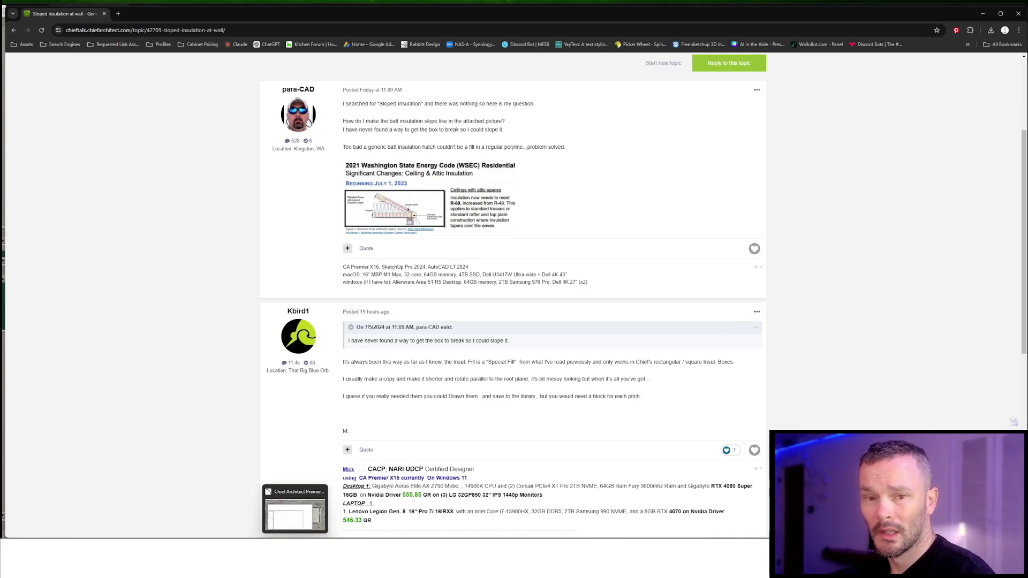
scroll(344, 419, "down", 7)
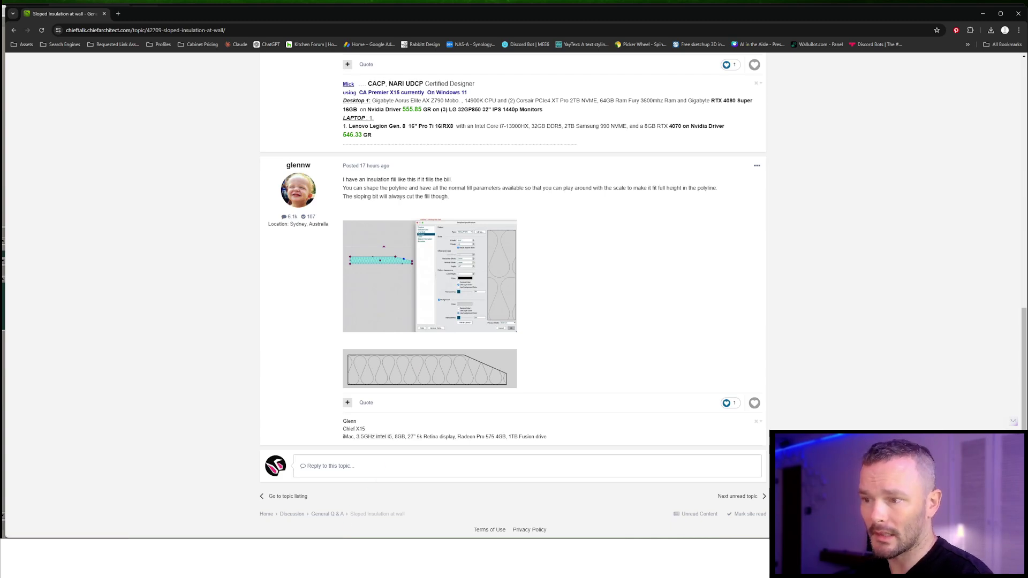
Switch to Chief Architect and draw a rectangular CAD polyline of about 152.6 sq ft in the empty area above the plan
key("alt+Tab")
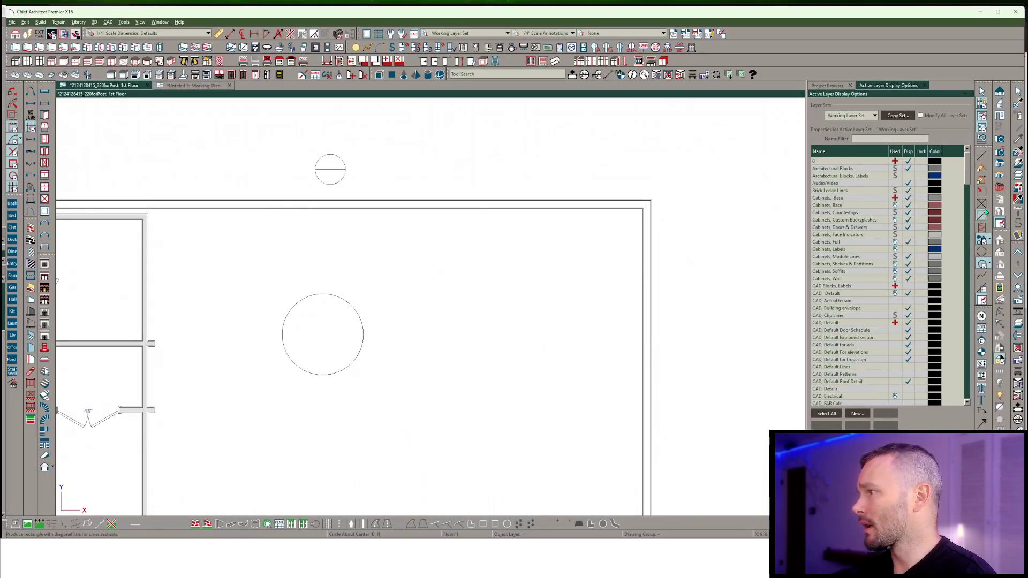
middle_click_drag(559, 182, 551, 192)
left_click_drag(526, 309, 272, 422)
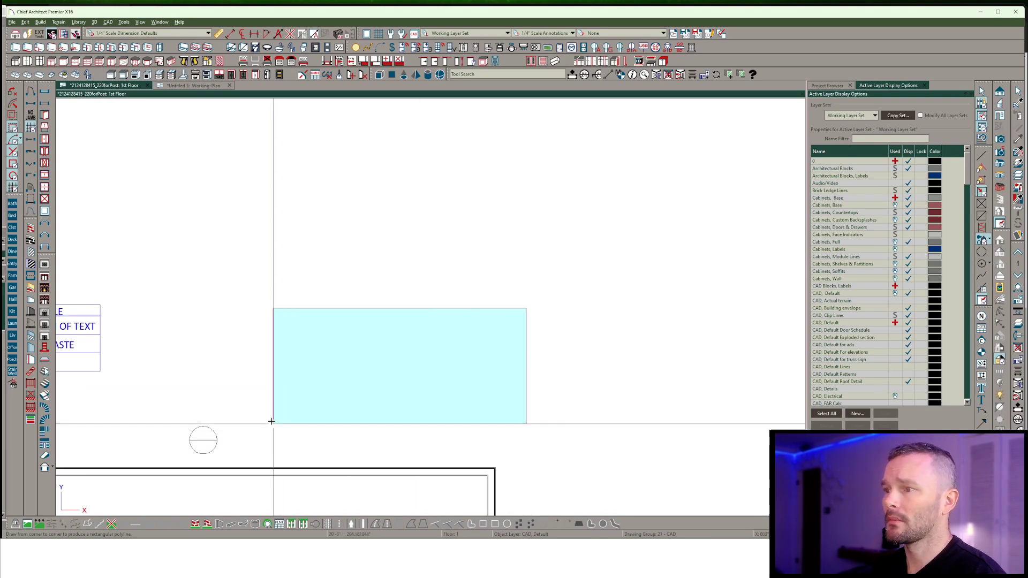
left_click(273, 339)
Open the rectangle's fill style settings and choose Library as the pattern type to bring up the fill pattern selection
double_click(322, 324)
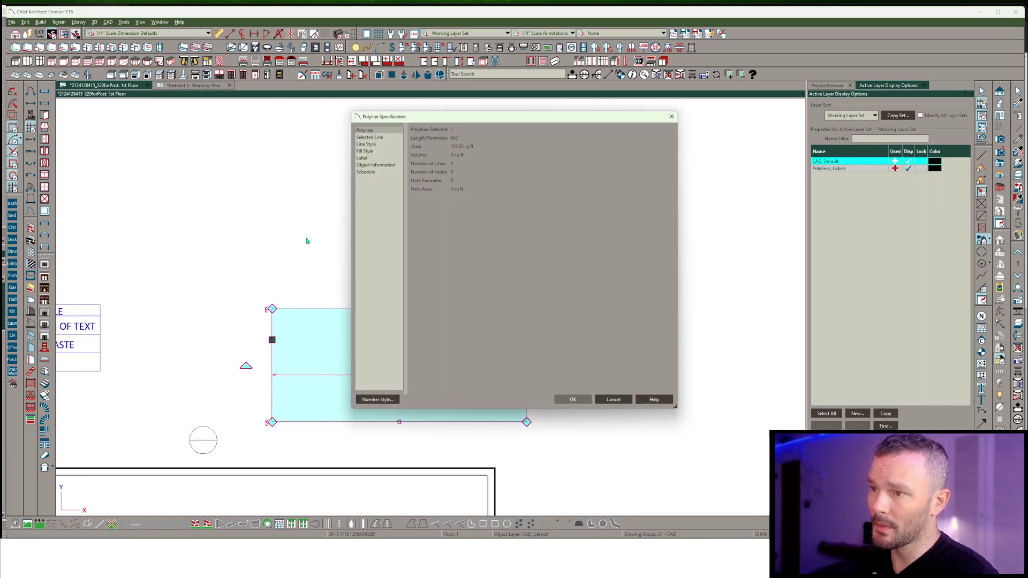
left_click(365, 151)
left_click(478, 140)
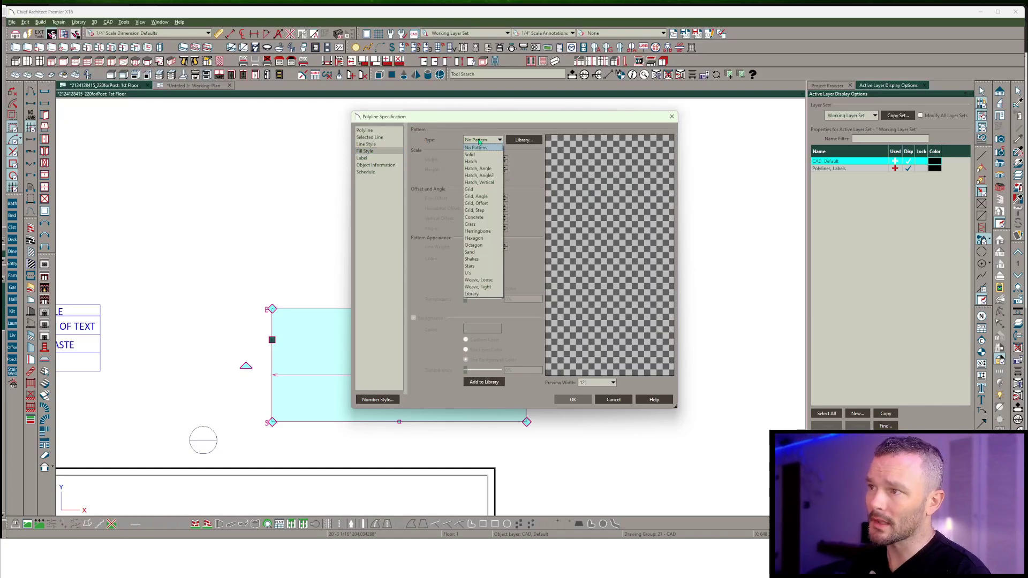
left_click(488, 296)
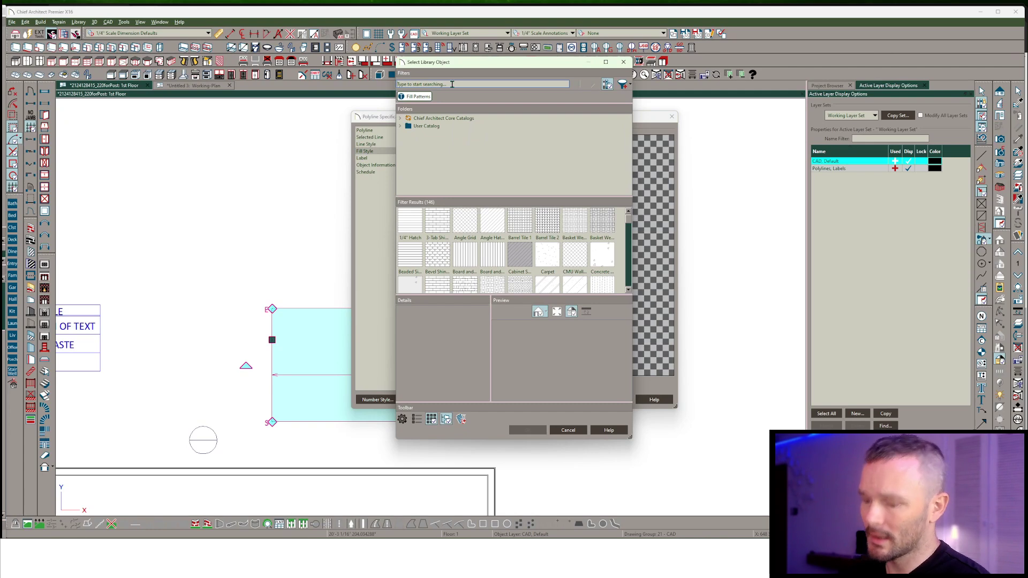
Search the fill pattern library for "insul" and look through the available fill patterns for an insulation pattern
left_click(452, 84)
type("imsul")
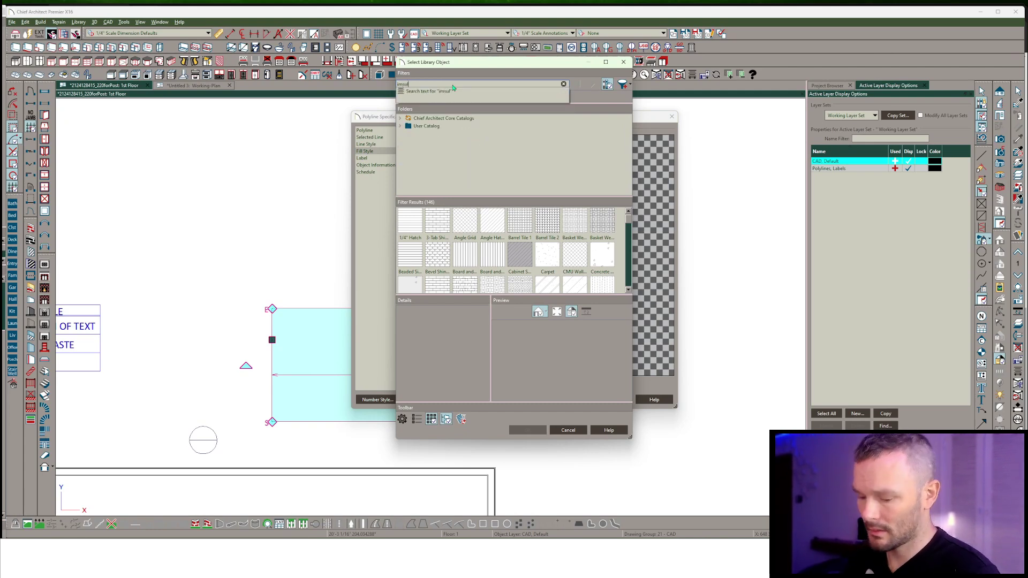
type("insu")
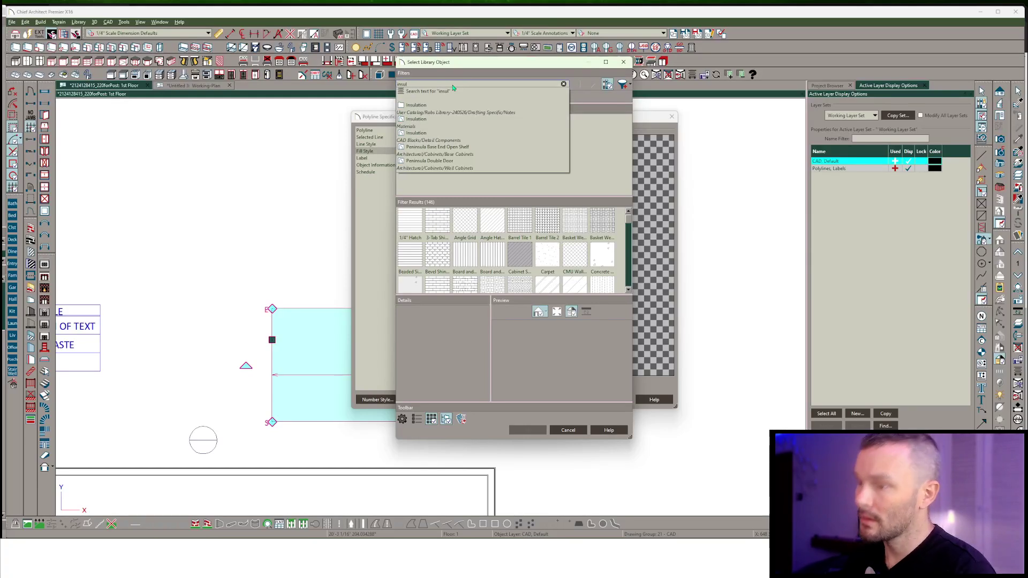
left_click(452, 90)
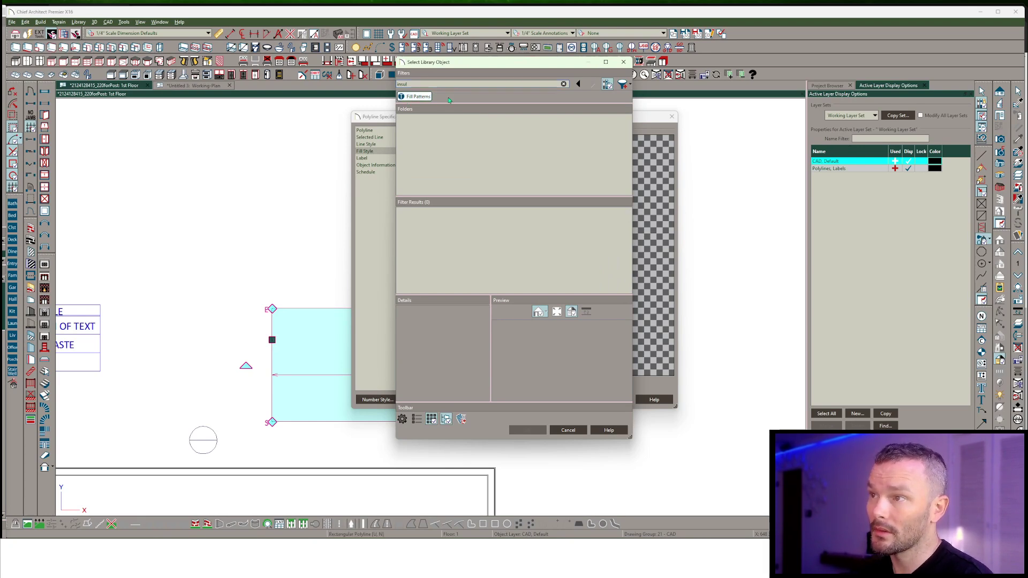
scroll(519, 241, "down", 3)
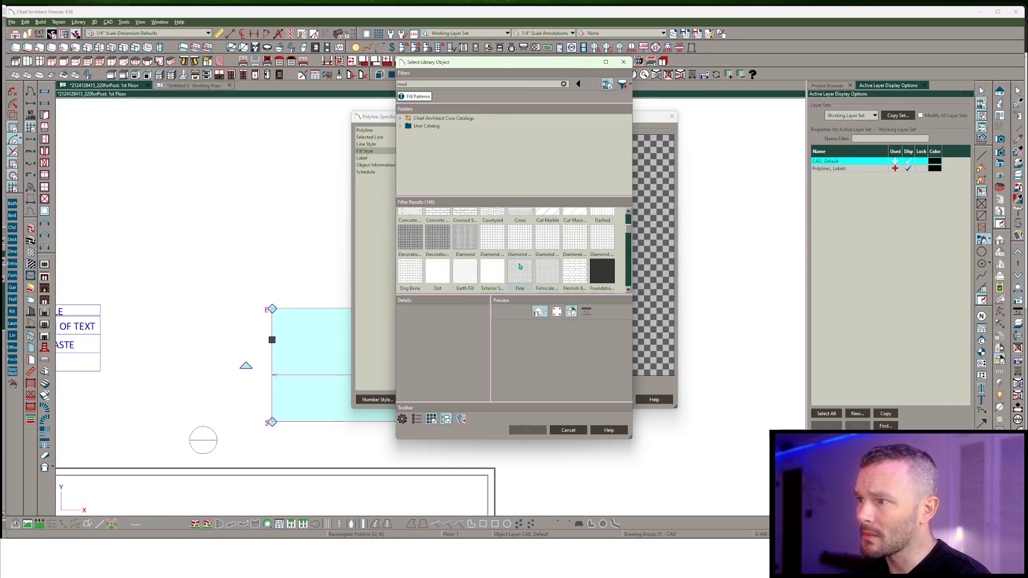
scroll(520, 267, "down", 3)
scroll(604, 266, "down", 3)
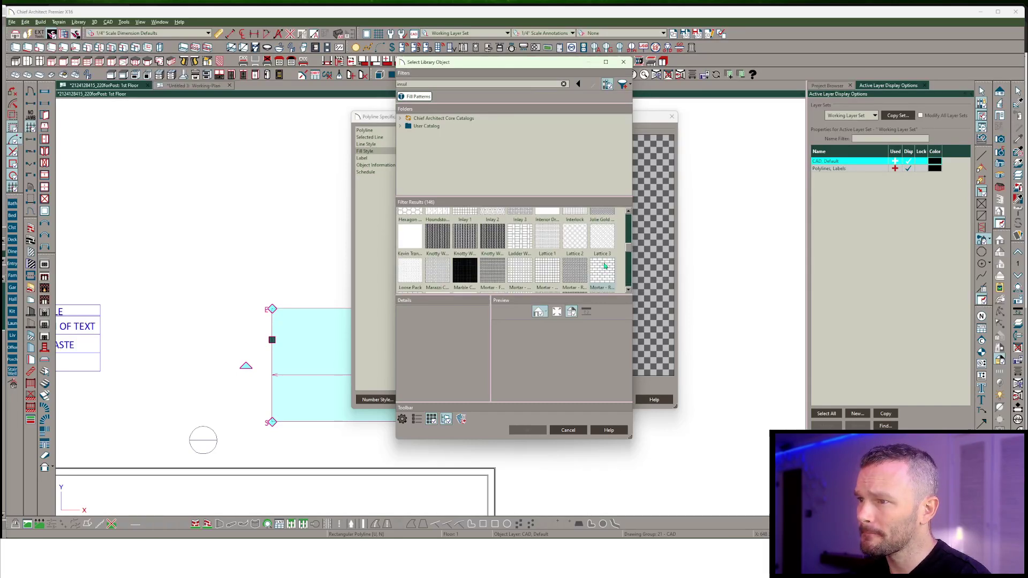
scroll(495, 261, "down", 3)
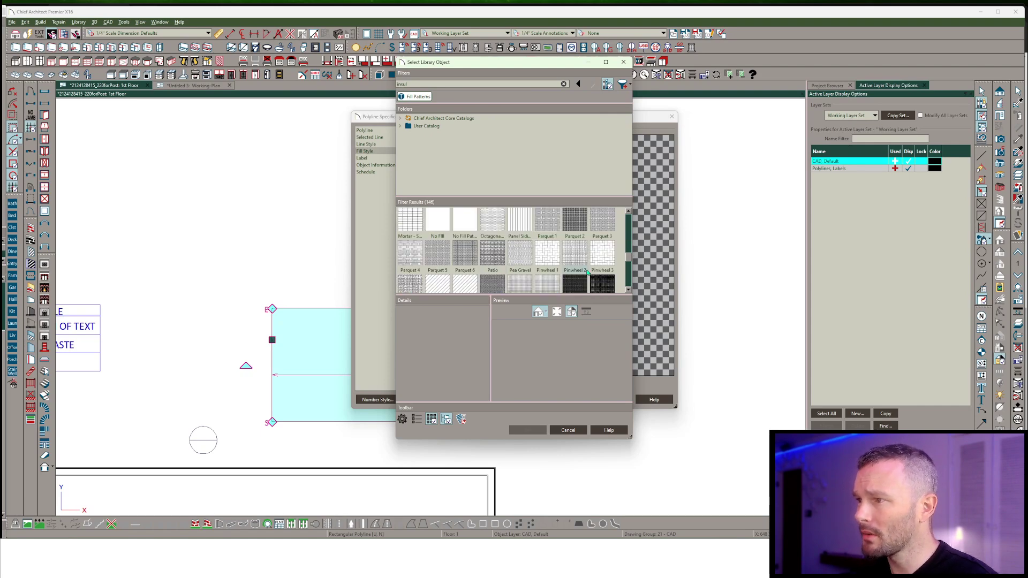
Switch back to the forum topic, examine the enlarged image of the INSULATION fill settings in the last reply and close it
key("alt+Tab")
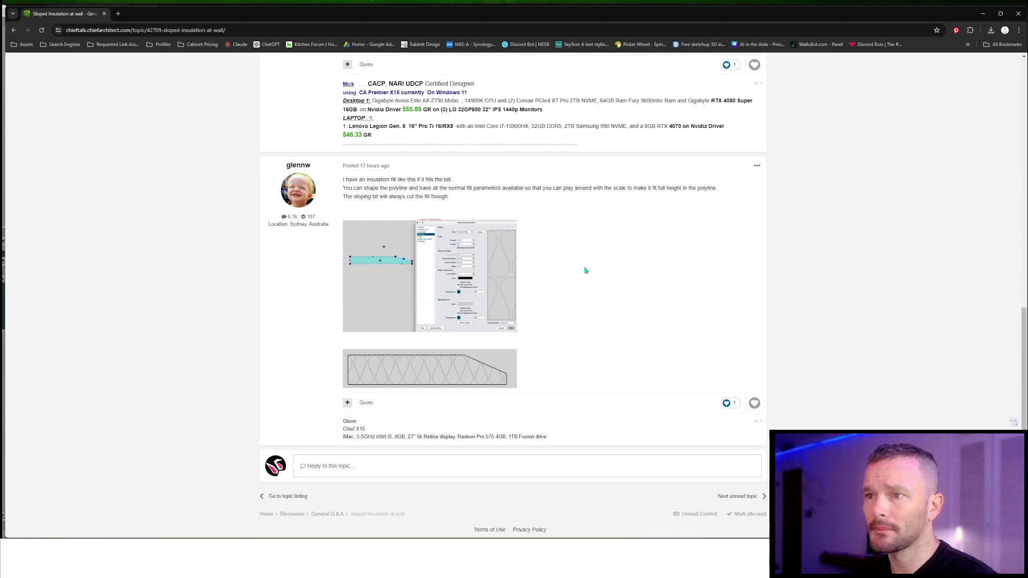
left_click(471, 266)
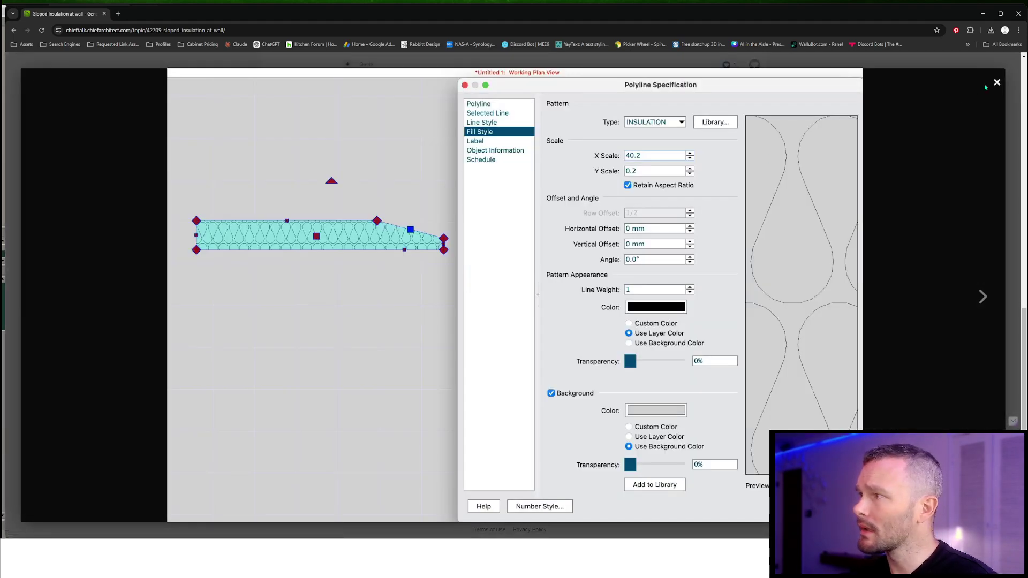
left_click(996, 83)
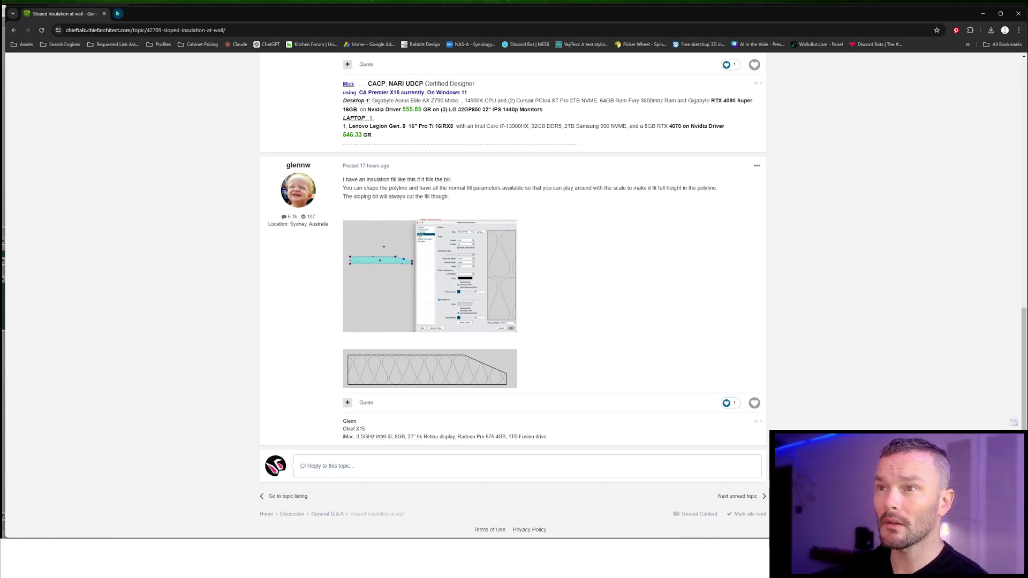
Search the web in a new tab for "insulation filetype pat" and open the ChiefTalk "Insulation Fill" thread from the results
key("ctrl+t")
type("insulation")
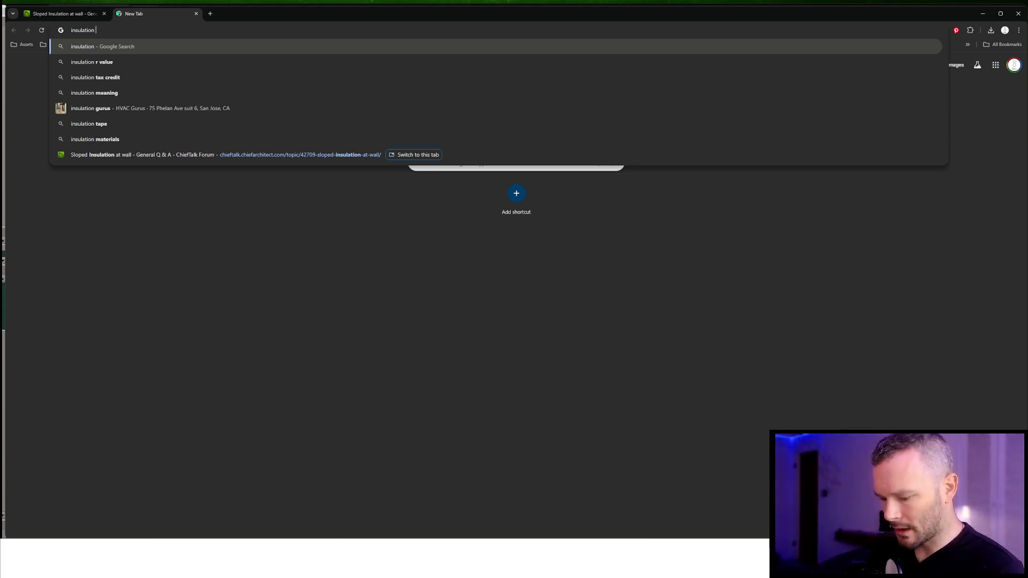
type(" filetype:")
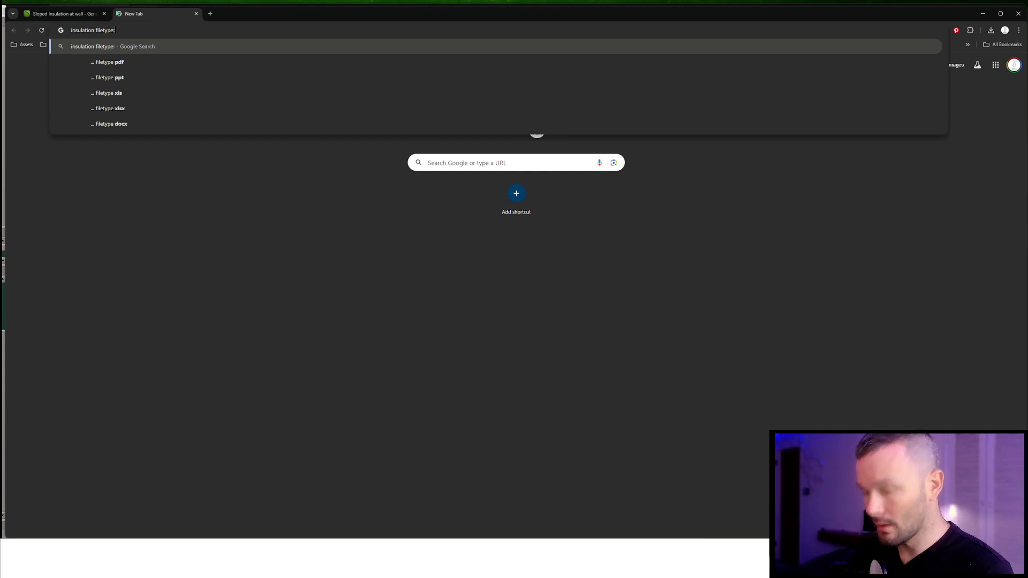
key("BackSpace")
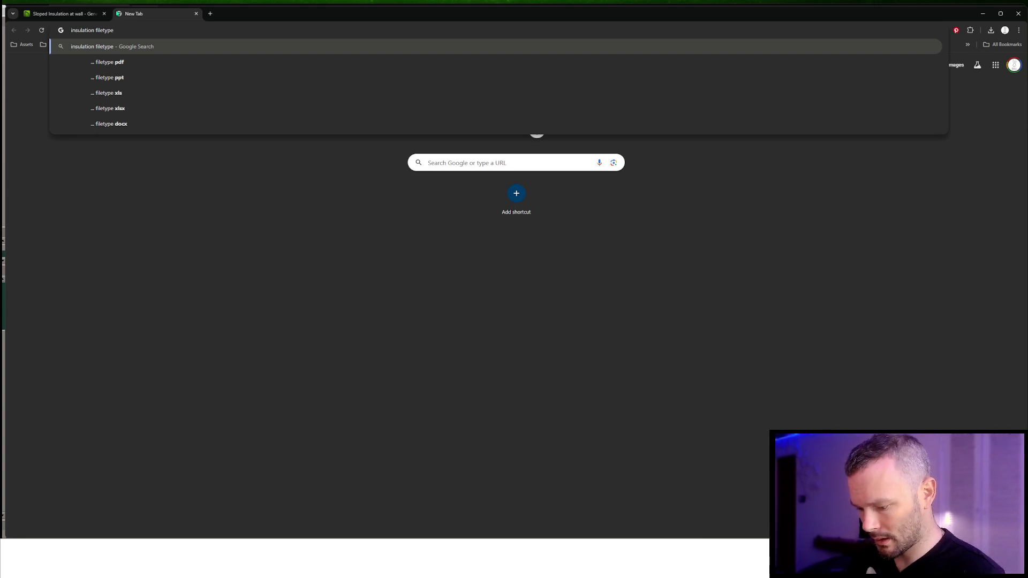
type("pat")
key("Return")
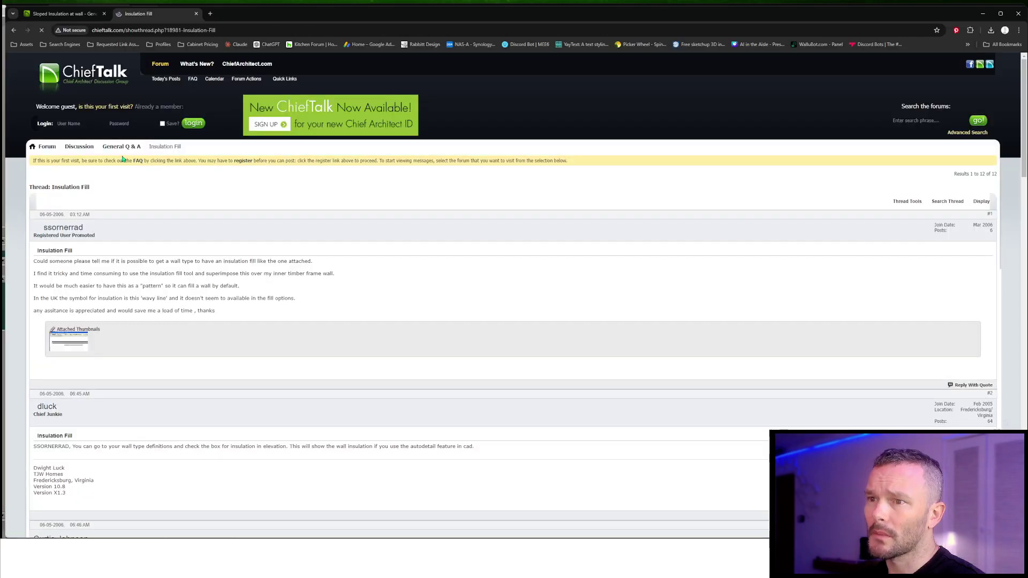
Look through the replies in the "Insulation Fill" thread for a usable pattern file and return to the search results
scroll(160, 366, "down", 14)
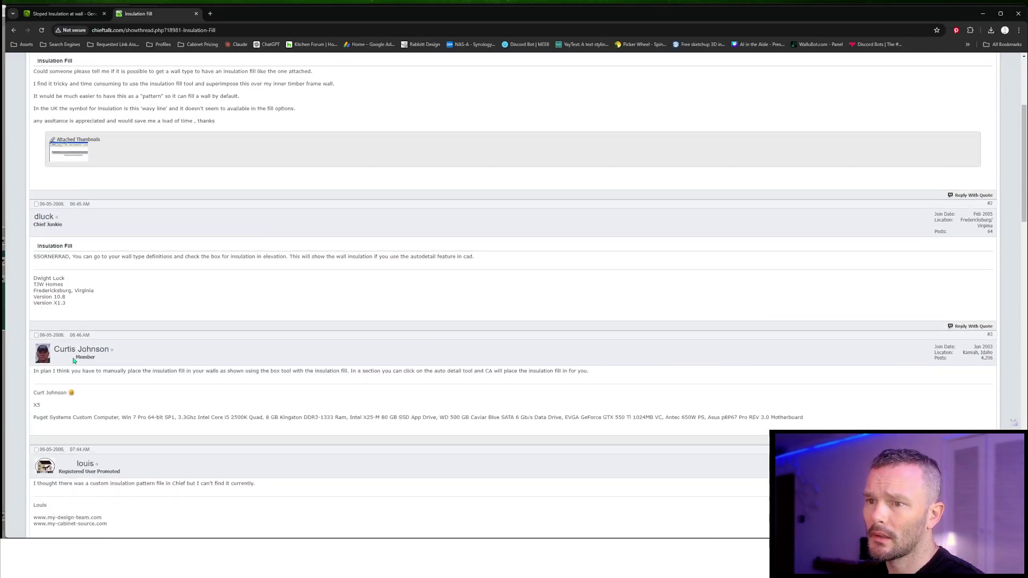
scroll(159, 366, "down", 8)
scroll(159, 366, "up", 10)
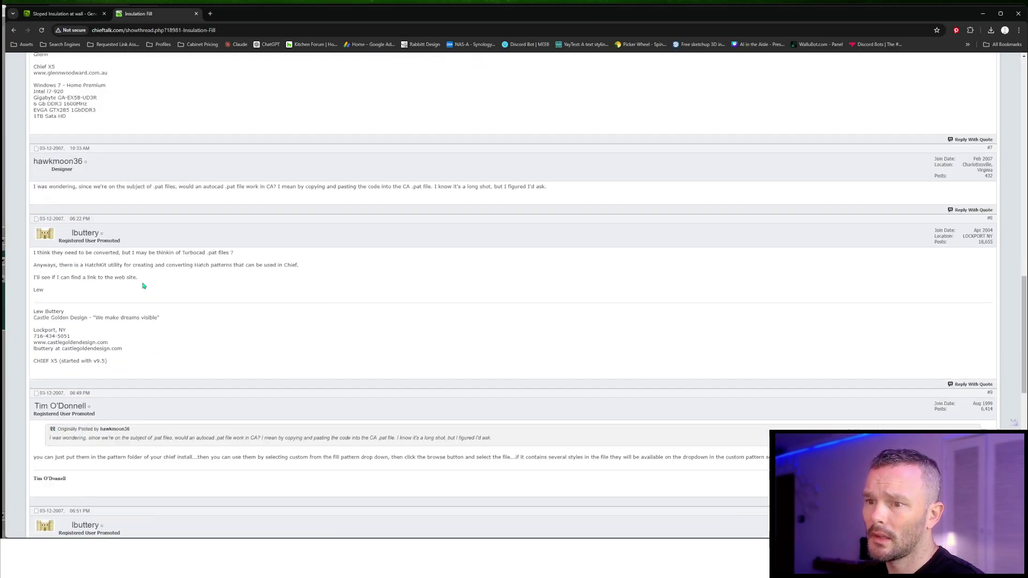
left_click(15, 31)
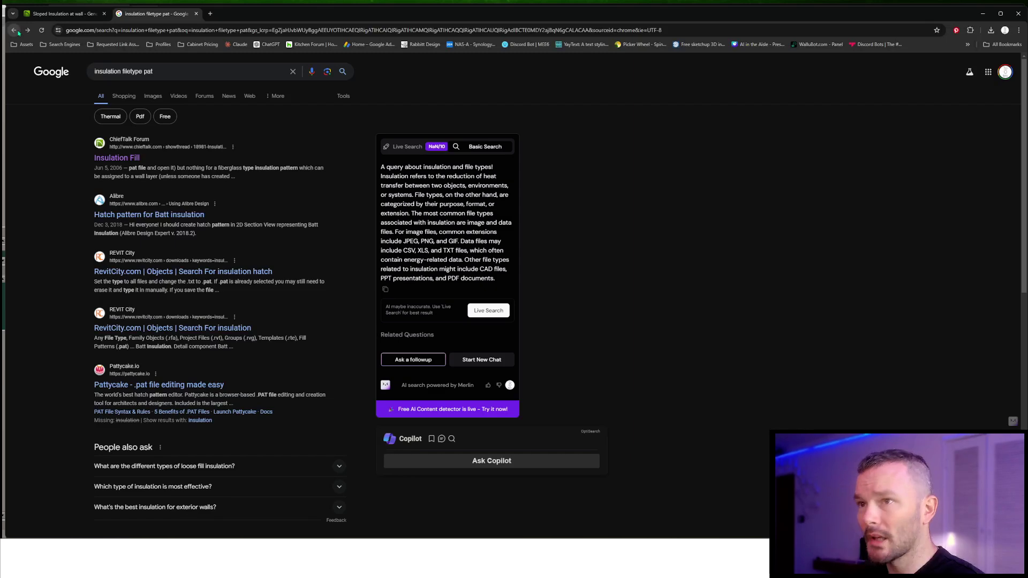
Return to the sloped insulation topic, enlarge the fill settings image in the last reply to examine it again and close it
left_click(63, 13)
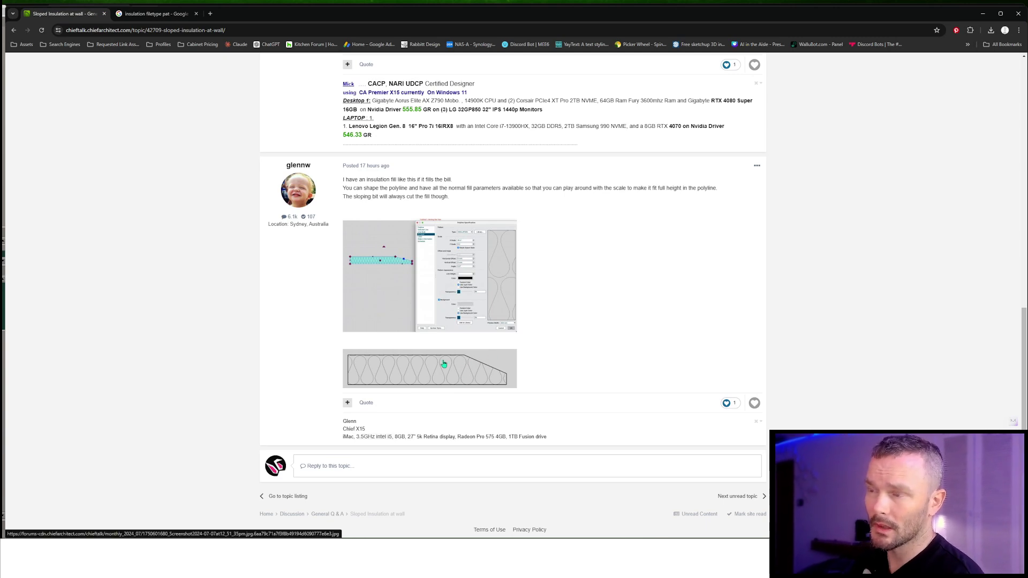
scroll(411, 390, "up", 1)
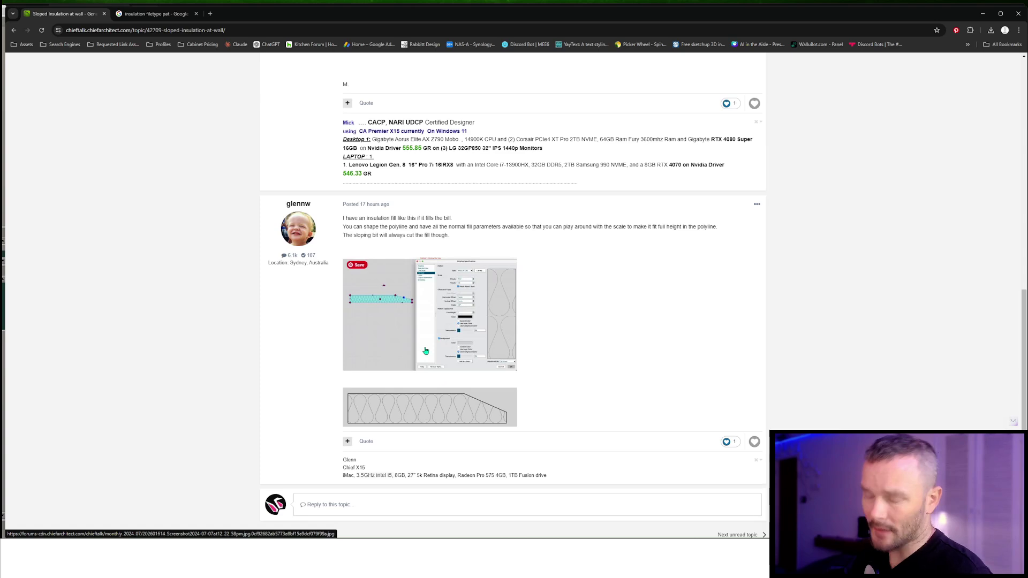
left_click(465, 309)
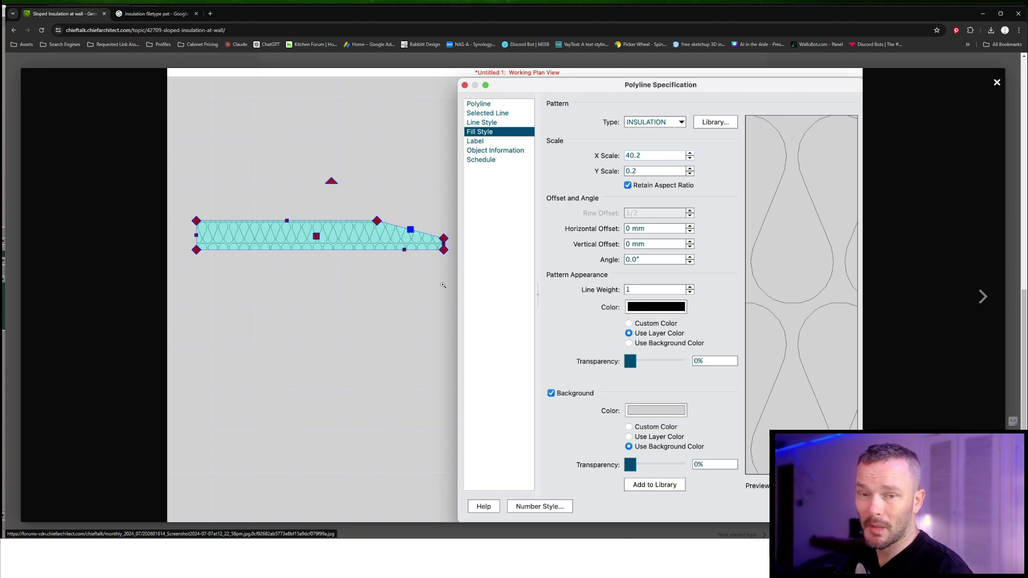
left_click(997, 84)
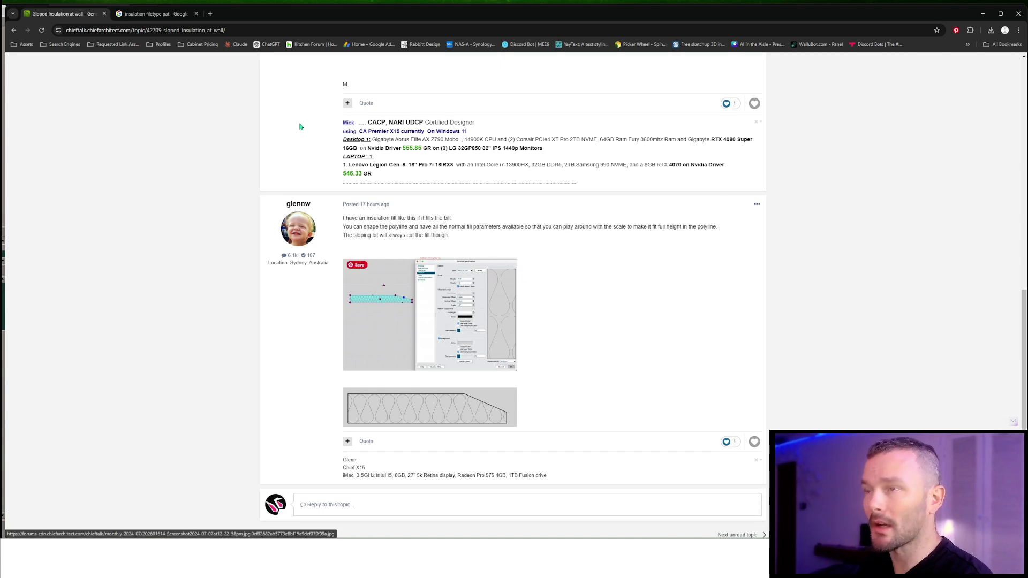
Go back to the General Q & A listing, open the "Structure details" topic, read its replies and return to the listing
left_click(13, 31)
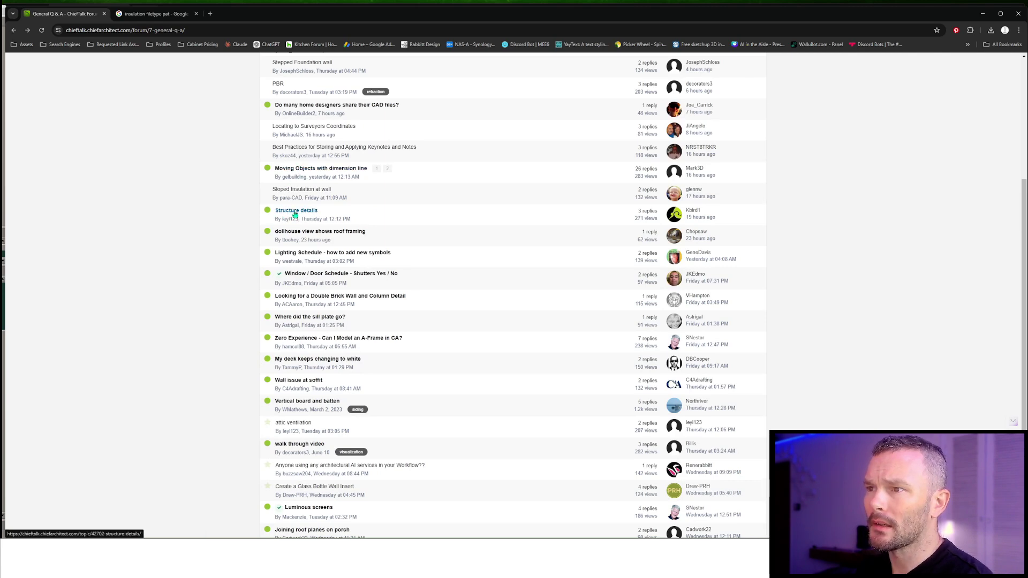
left_click(295, 210)
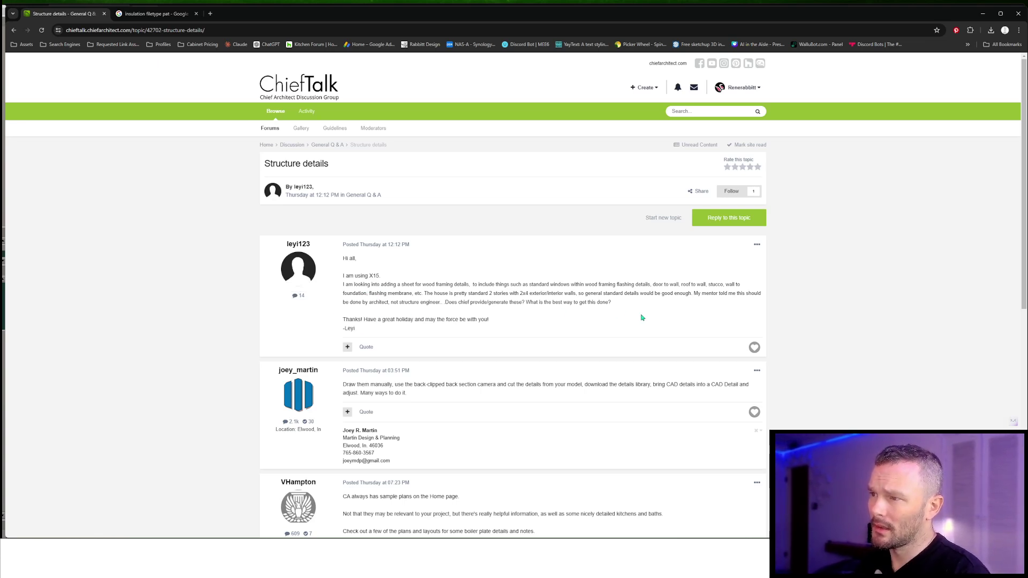
scroll(653, 316, "down", 1)
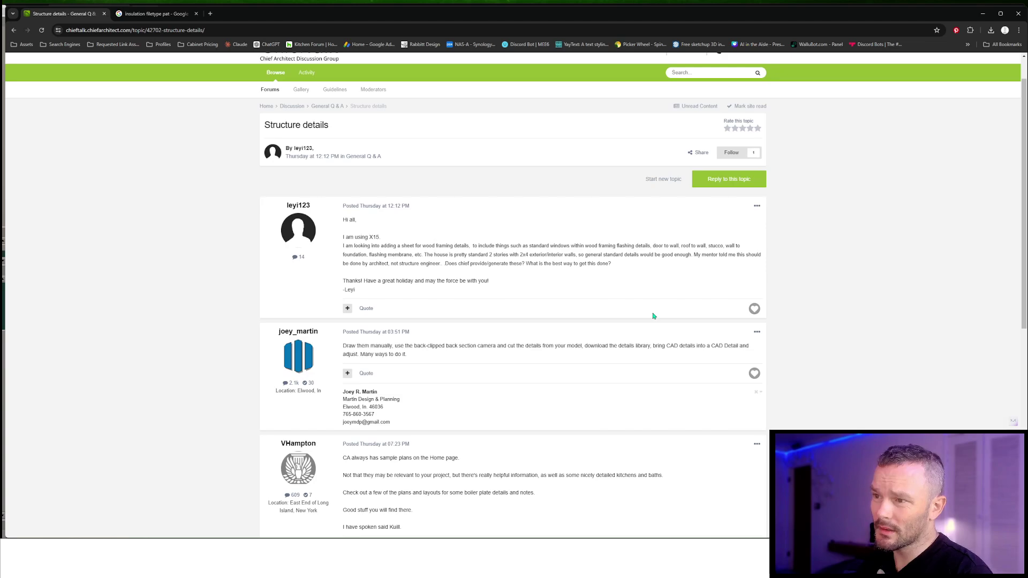
scroll(653, 316, "down", 7)
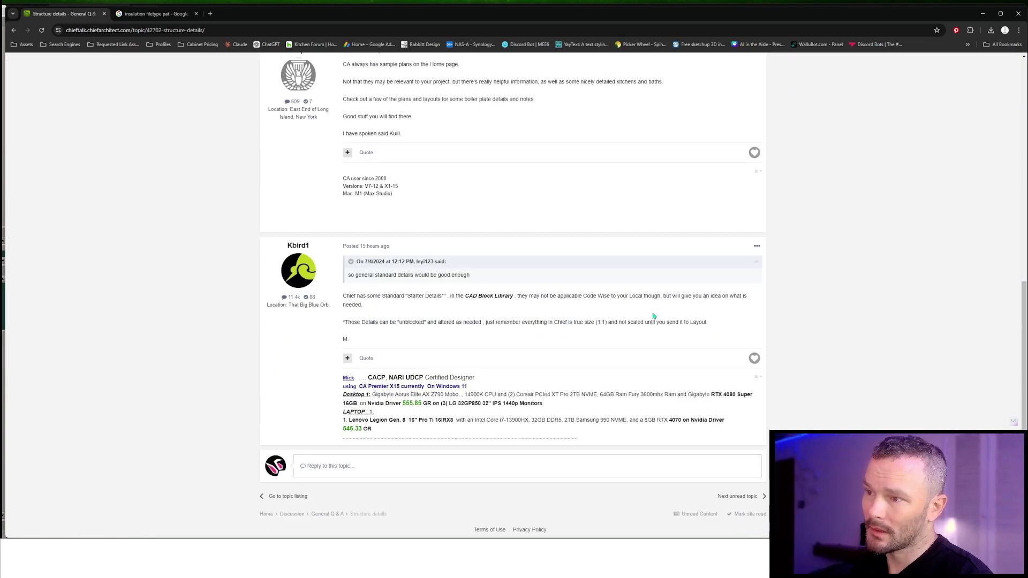
scroll(653, 317, "up", 8)
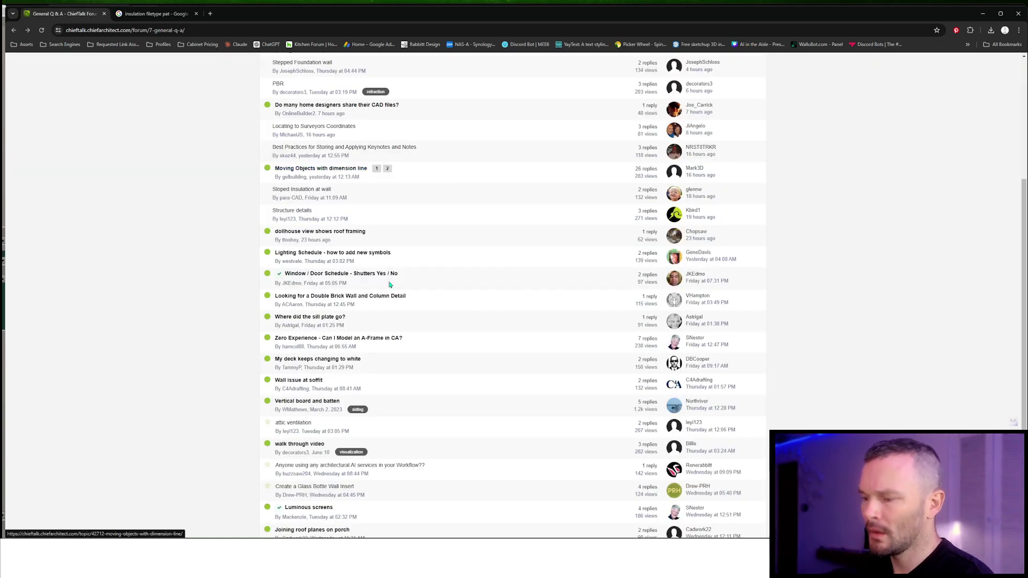
Switch to Chief Architect and cancel both the fill pattern selection and the rectangle's polyline specification
key("alt+Tab")
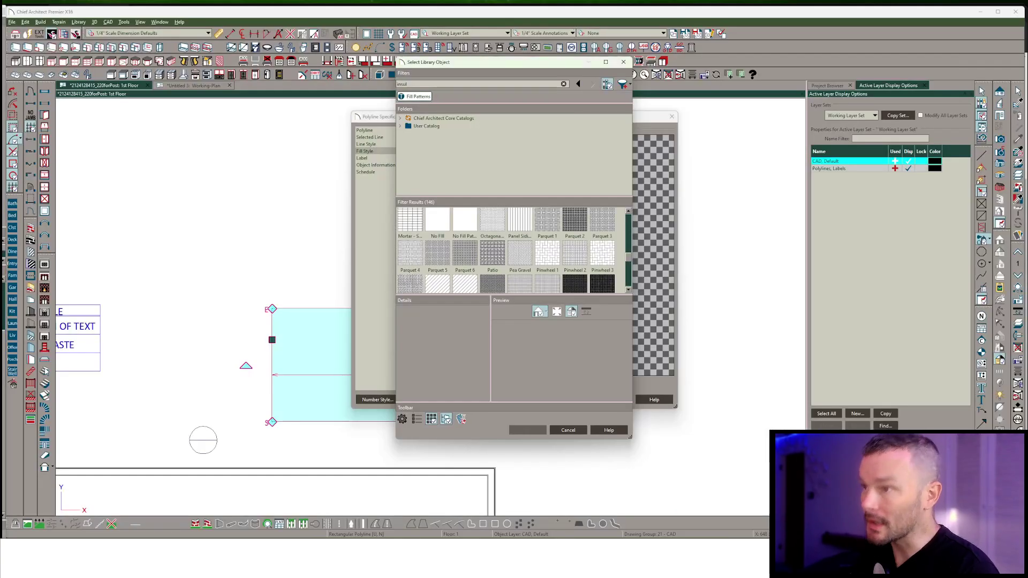
left_click(568, 430)
left_click(612, 400)
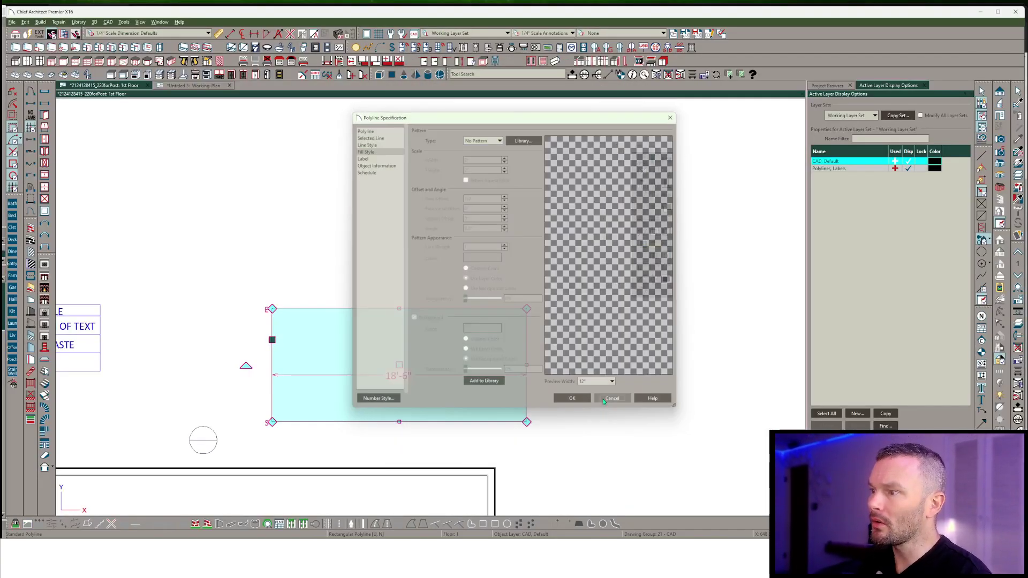
scroll(683, 212, "down", 3)
middle_click_drag(420, 321, 484, 314)
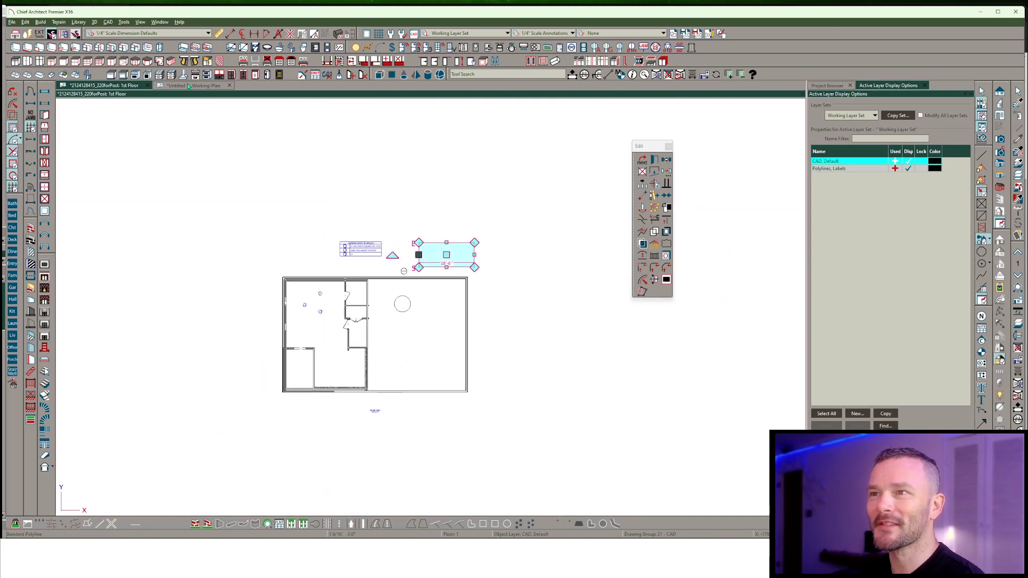
Switch to the Untitled 3 working plan, bring up the Project Browser, expand its CAD Details and preview the framing details
key("ctrl+Tab")
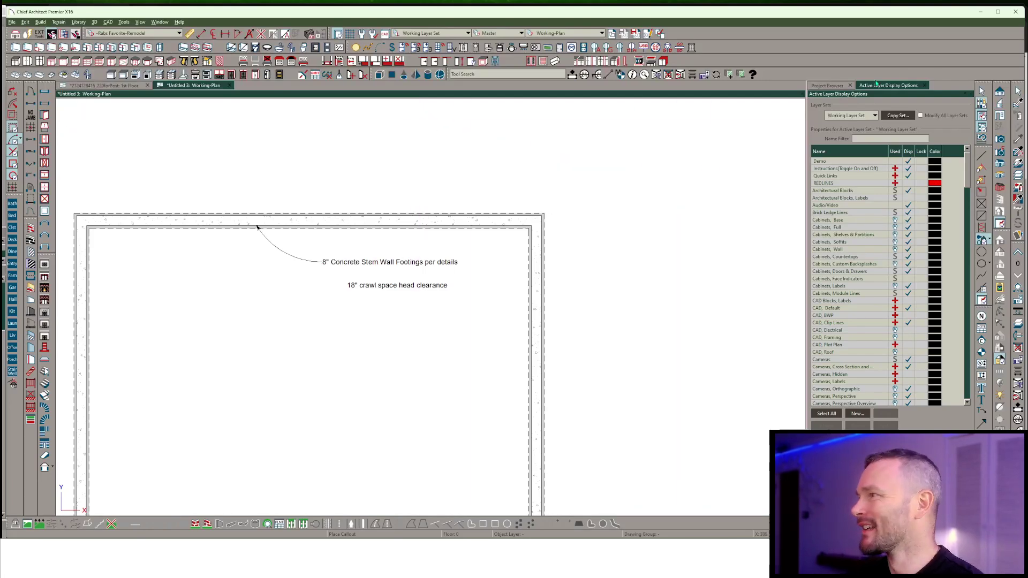
left_click(844, 85)
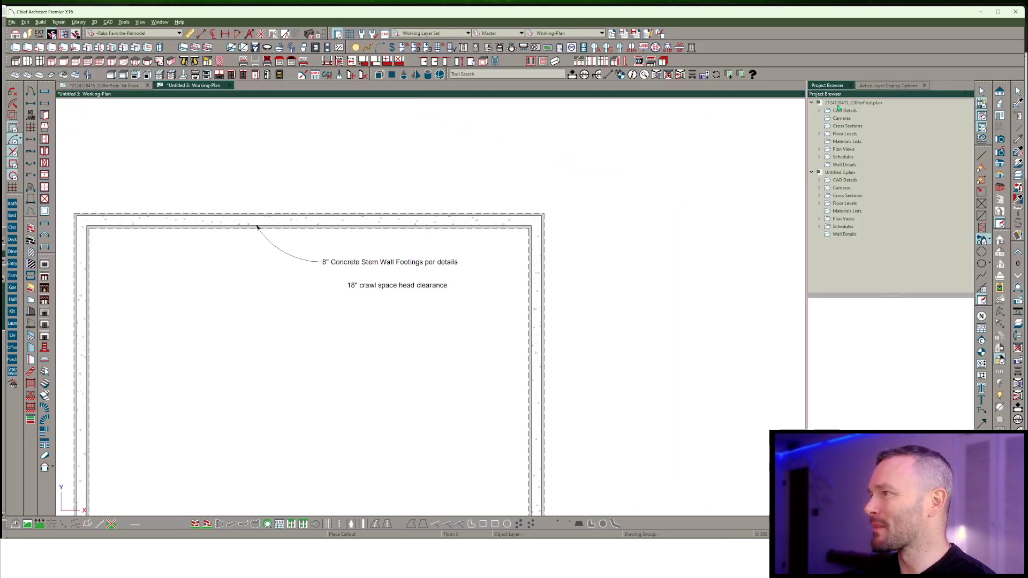
left_click(819, 181)
scroll(881, 188, "down", 4)
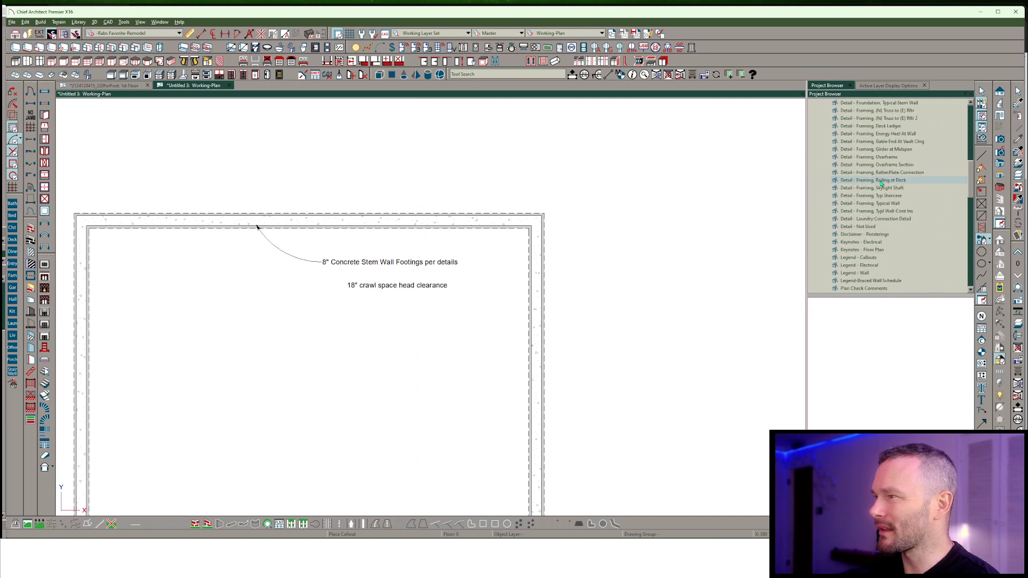
left_click(874, 181)
left_click(874, 188)
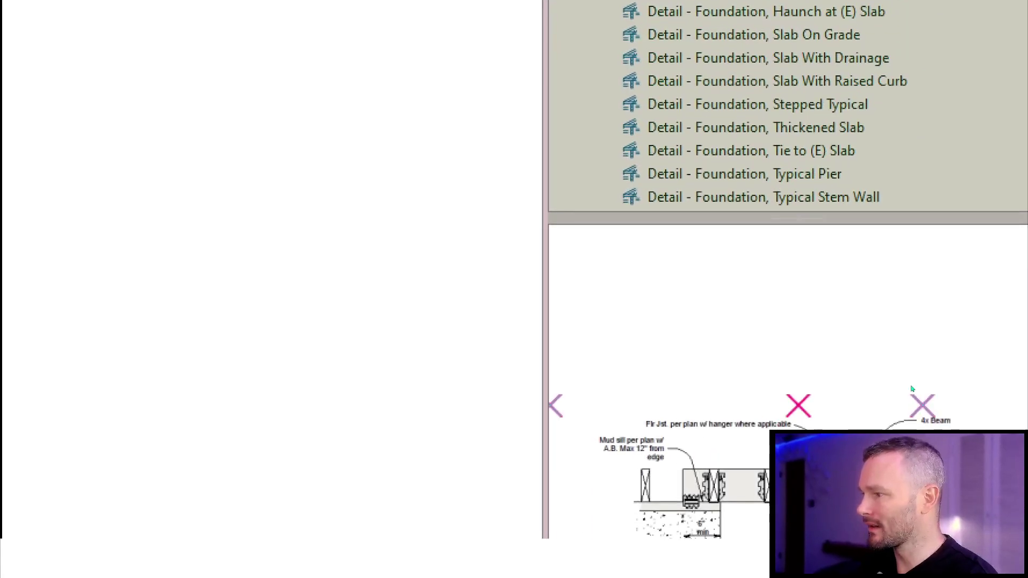
Preview the CAD details one after another, from the foundation and framing details through the legends to Project Information-Macro Designations
key("Down")
key("Down")
key("Down")
key("Down")
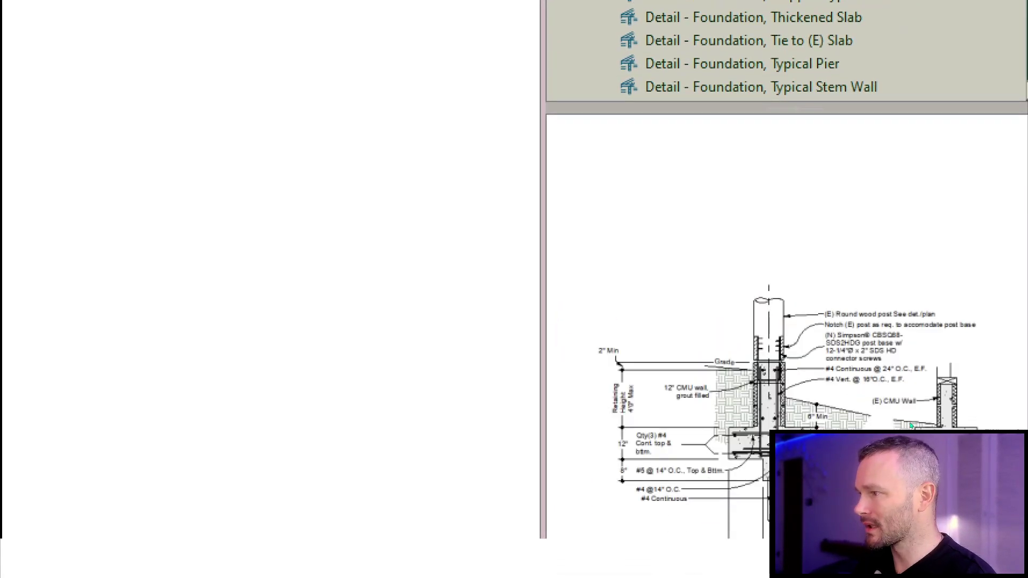
key("Down")
key("Down")
key("Down")
key("Down")
key("Down")
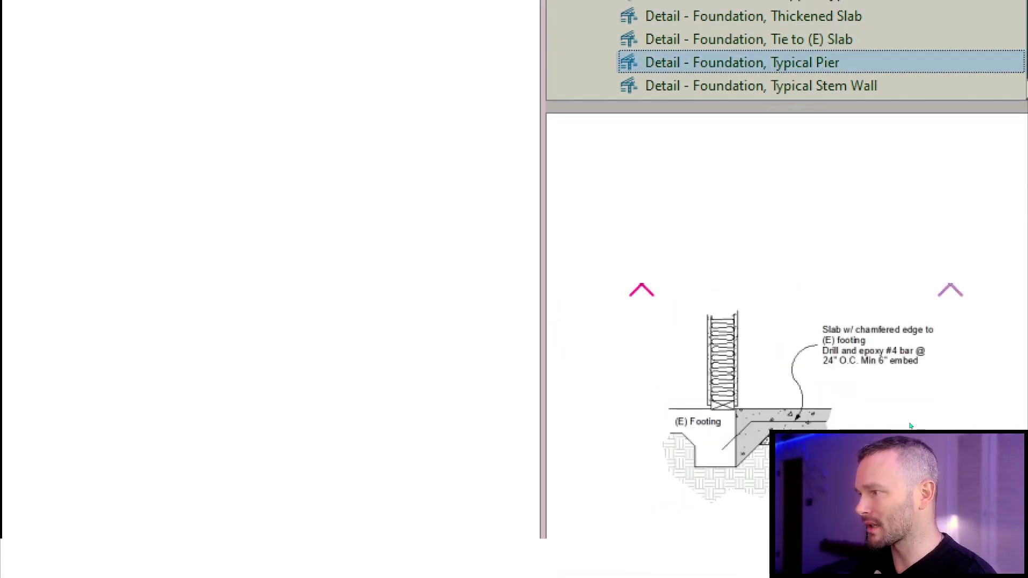
key("Down")
key("Down")
key("Down")
key("Down")
key("Down")
key("Down")
key("Down")
key("Down")
key("Down")
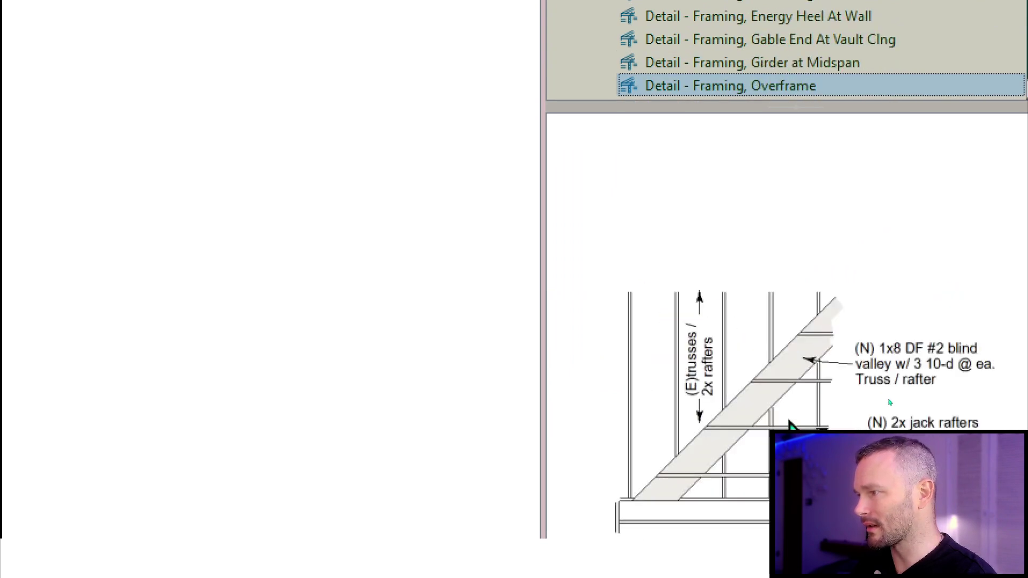
key("Down")
key("Down")
key("Down")
key("Down")
key("Down")
key("Down")
key("Down")
key("Down")
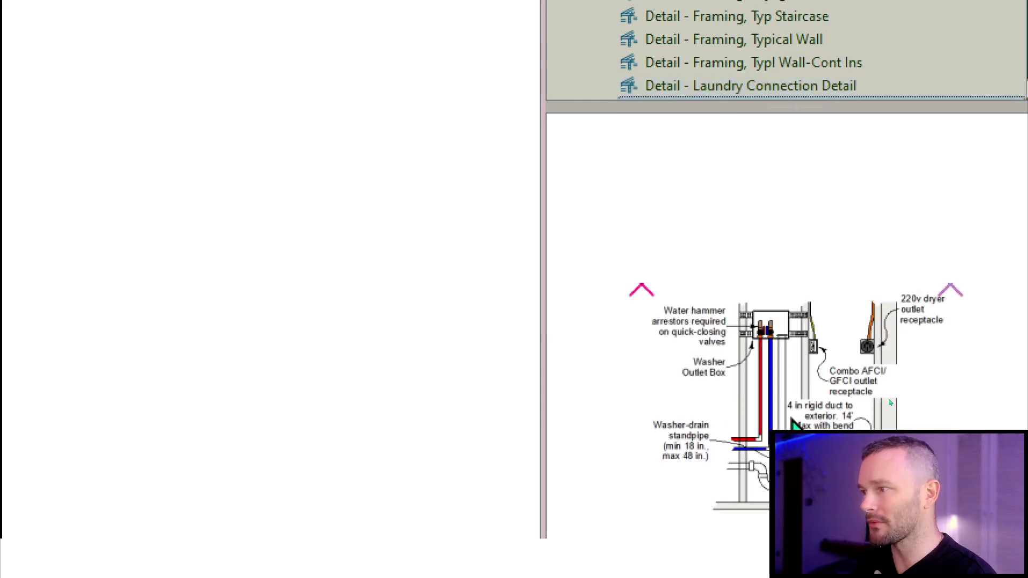
key("Down")
key("Down")
key("Down")
key("Down")
key("Down")
key("Down")
key("Down")
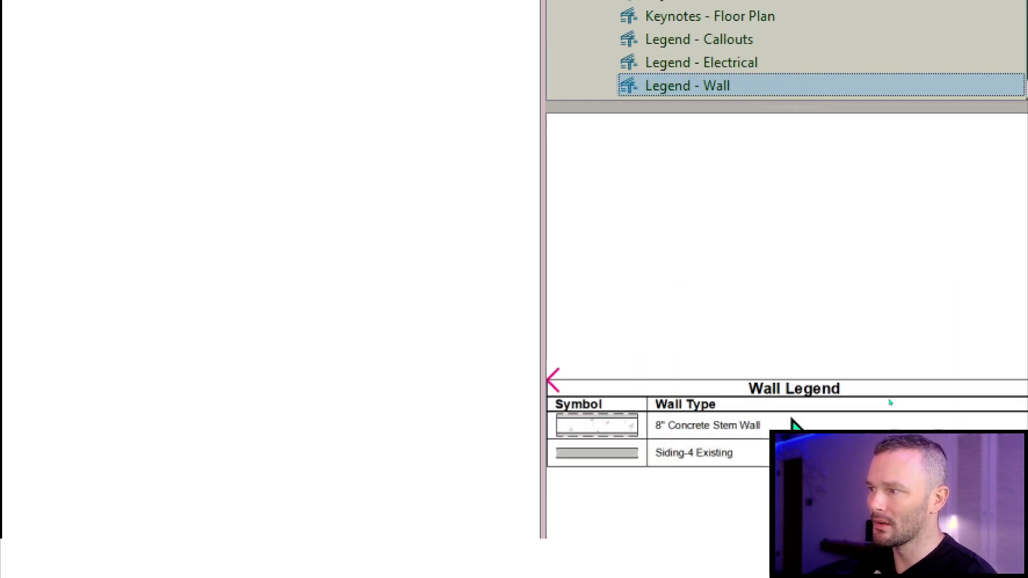
key("Down")
key("Down")
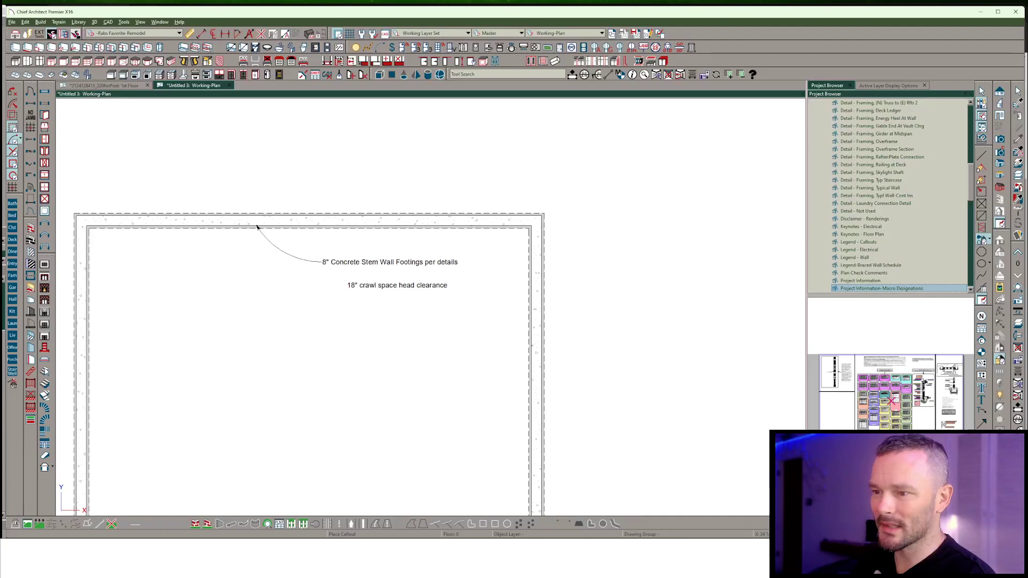
Switch back to the ChiefTalk listing, open the "dollhouse view shows roof framing" topic and read the question and reply
left_click(294, 520)
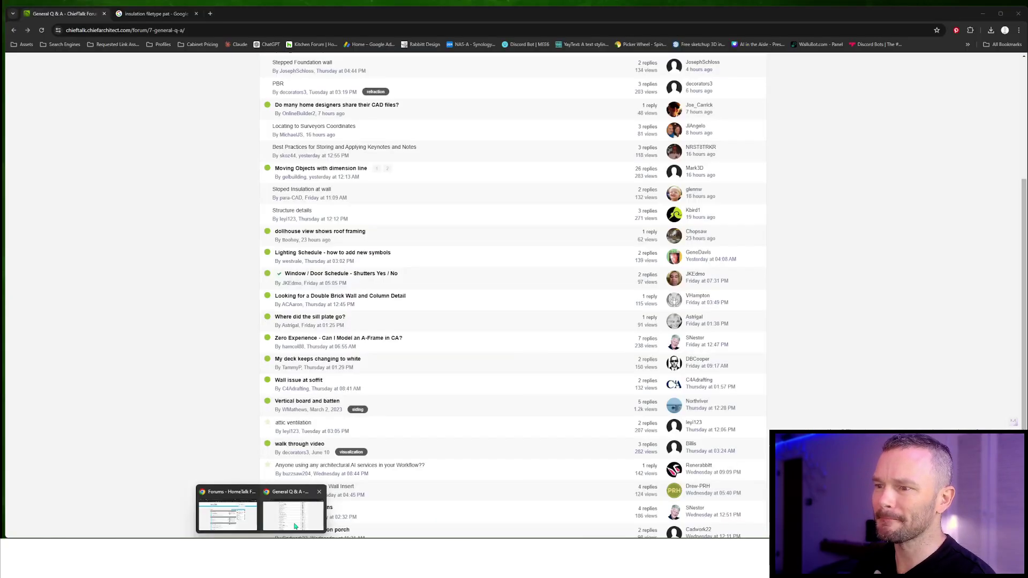
left_click(304, 234)
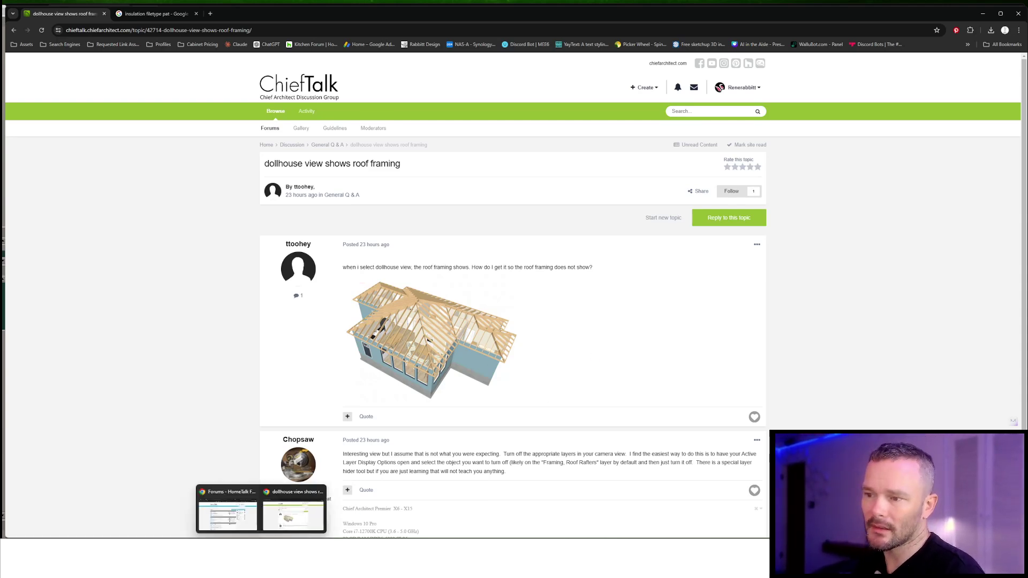
left_click(294, 509)
Return to the 1st Floor plan in Chief Architect and create a perspective framing overview of the model
scroll(321, 244, "down", 2)
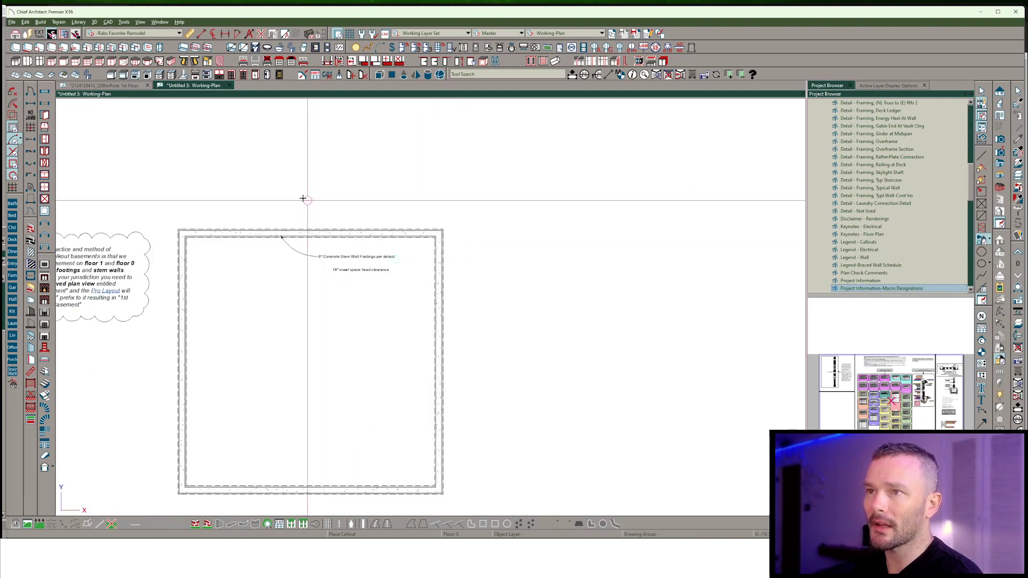
left_click(123, 86)
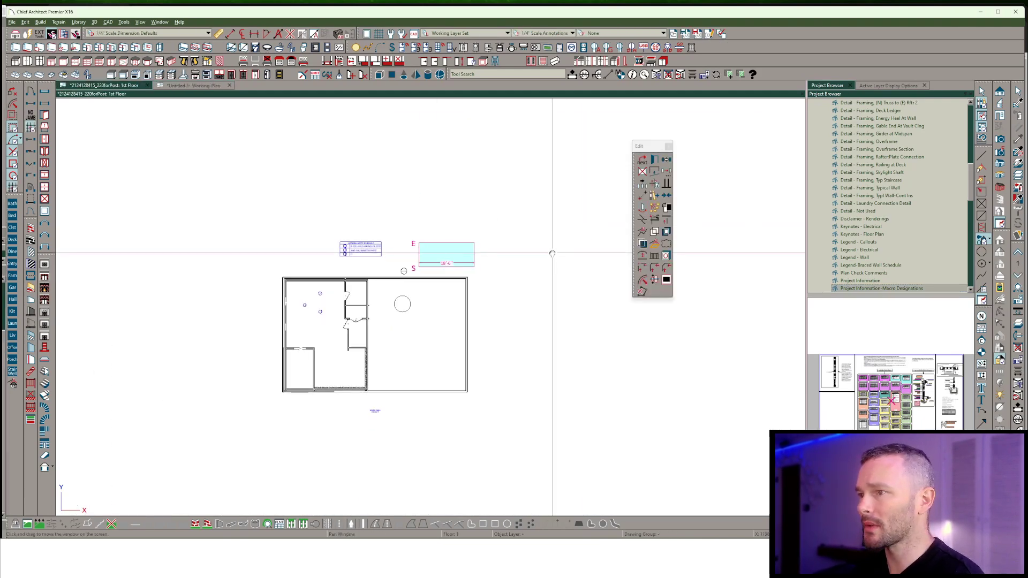
left_click(498, 262)
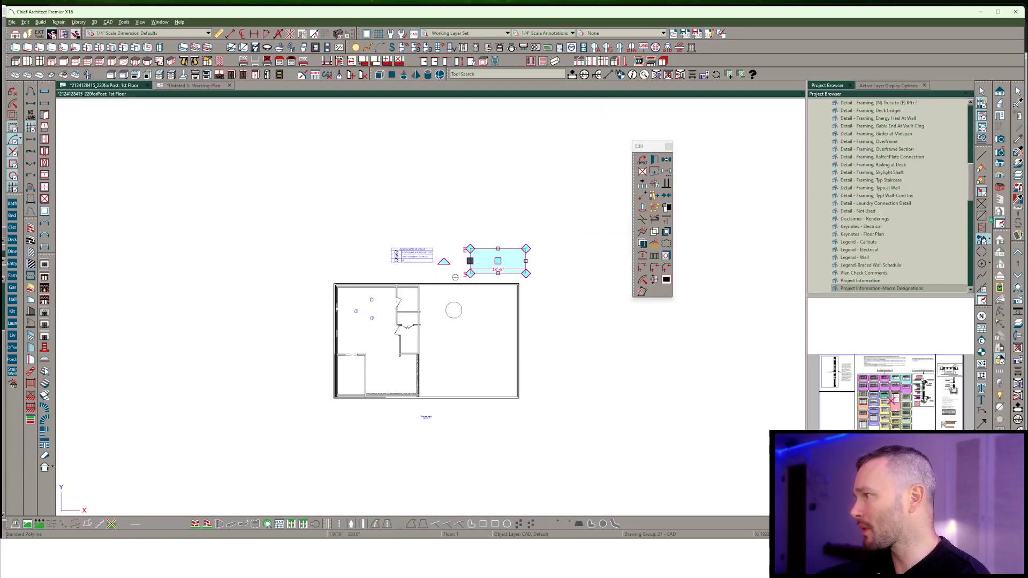
left_click(391, 74)
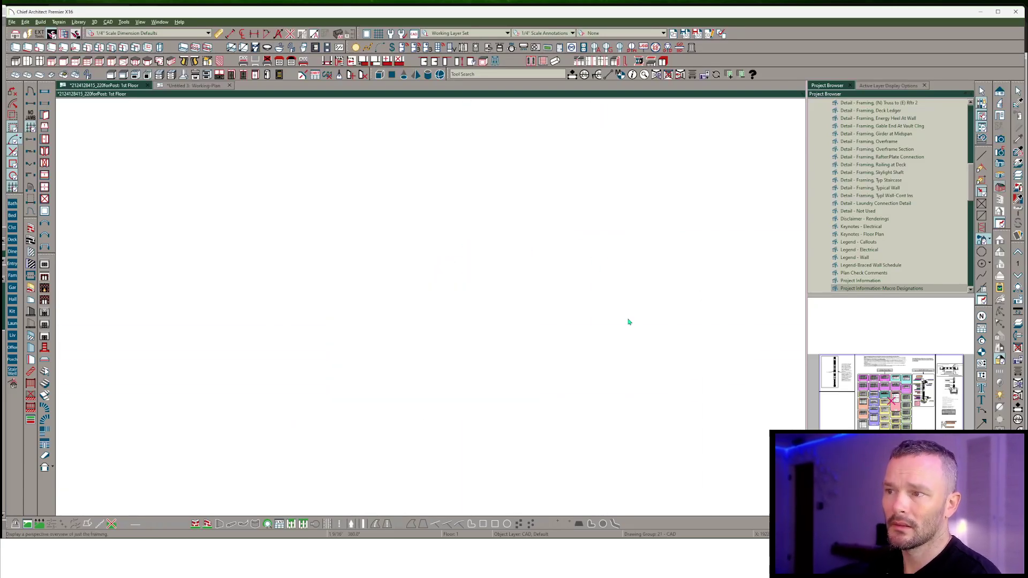
Hide the roof rafters in the perspective framing overview by using the Layer Hider on one of them
middle_click_drag(624, 303, 568, 306)
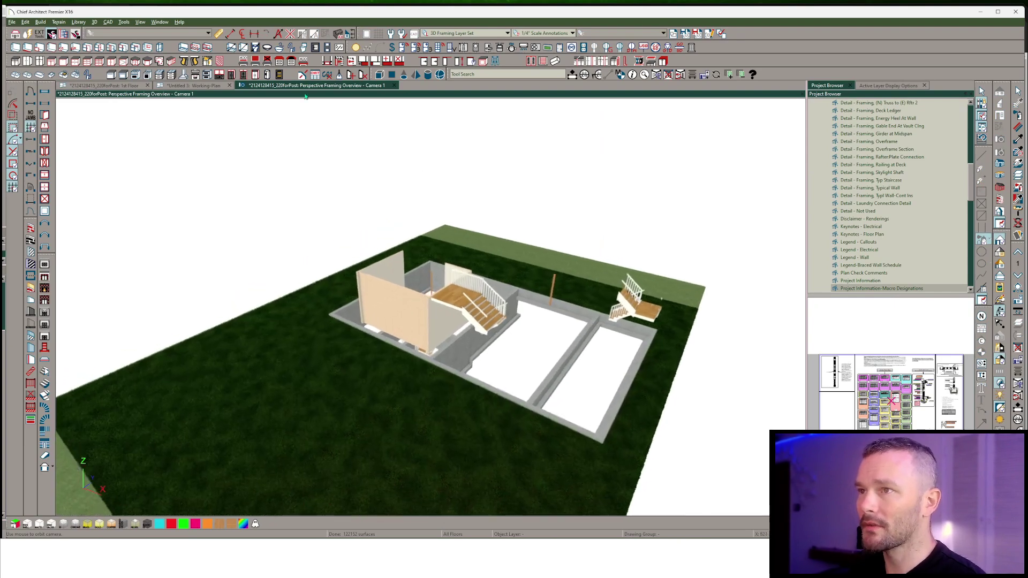
scroll(567, 307, "up", 3)
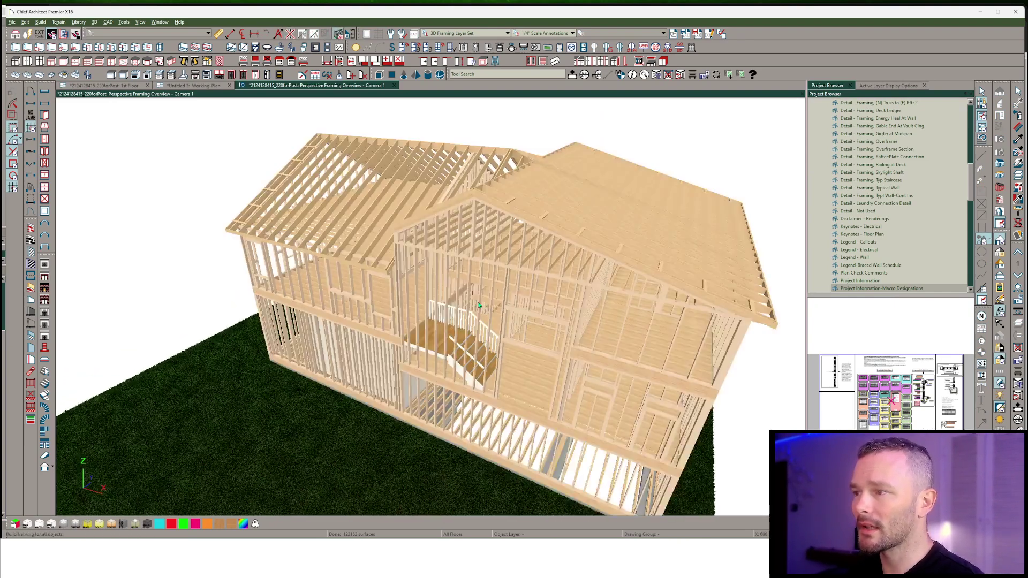
scroll(510, 303, "up", 5)
middle_click_drag(510, 303, 434, 122)
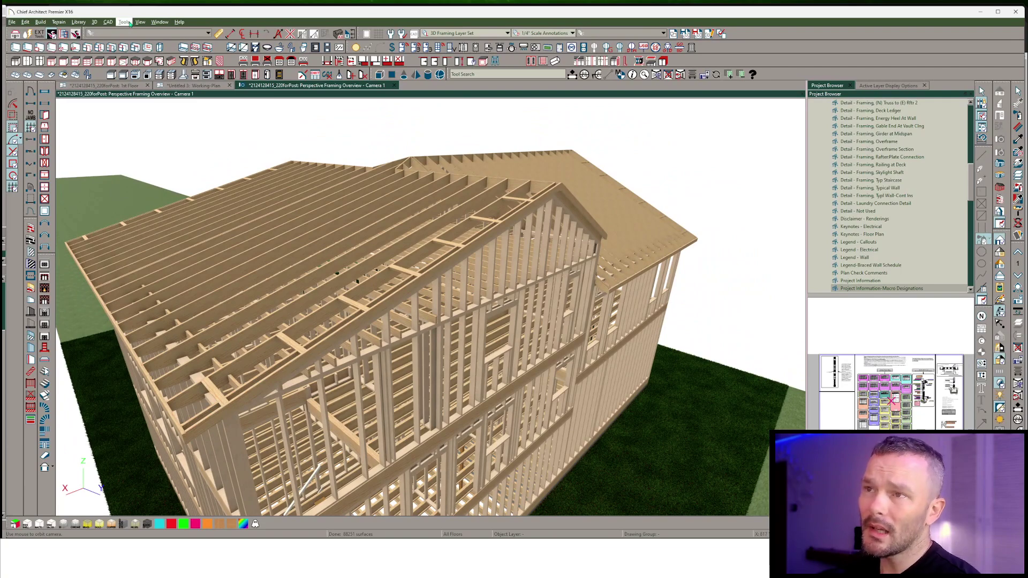
left_click(125, 22)
mouse_move(161, 32)
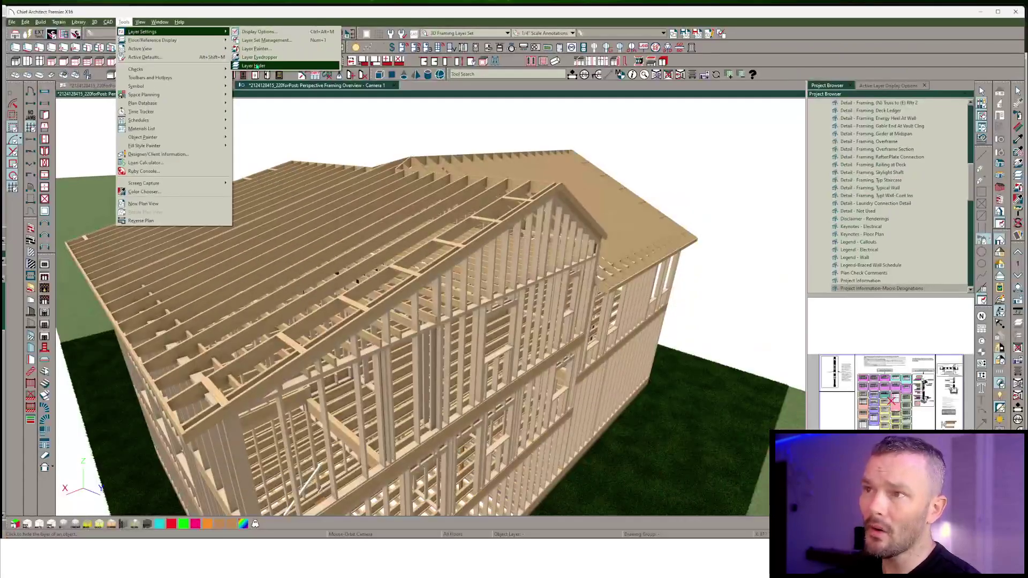
key("Escape")
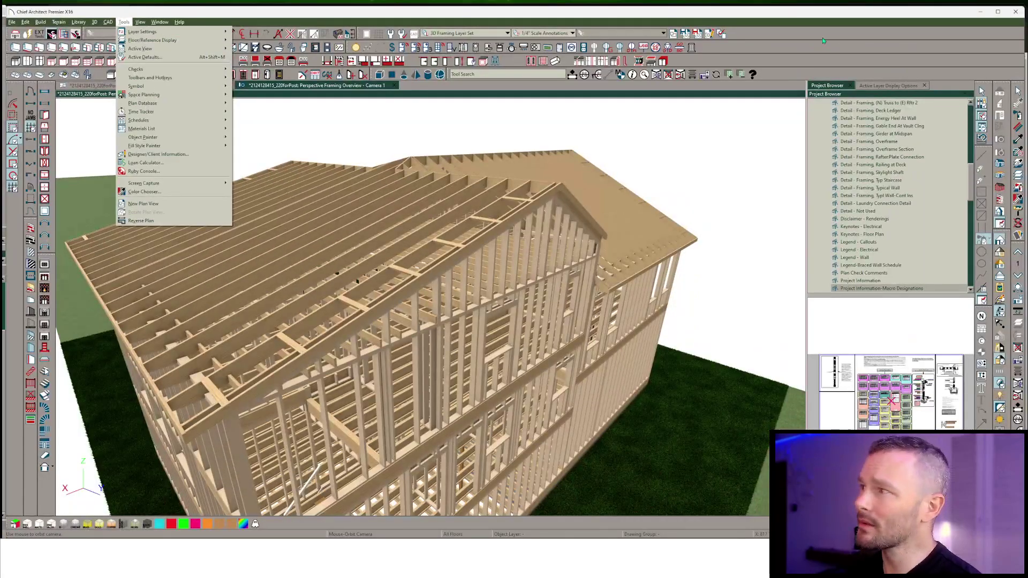
key("Escape")
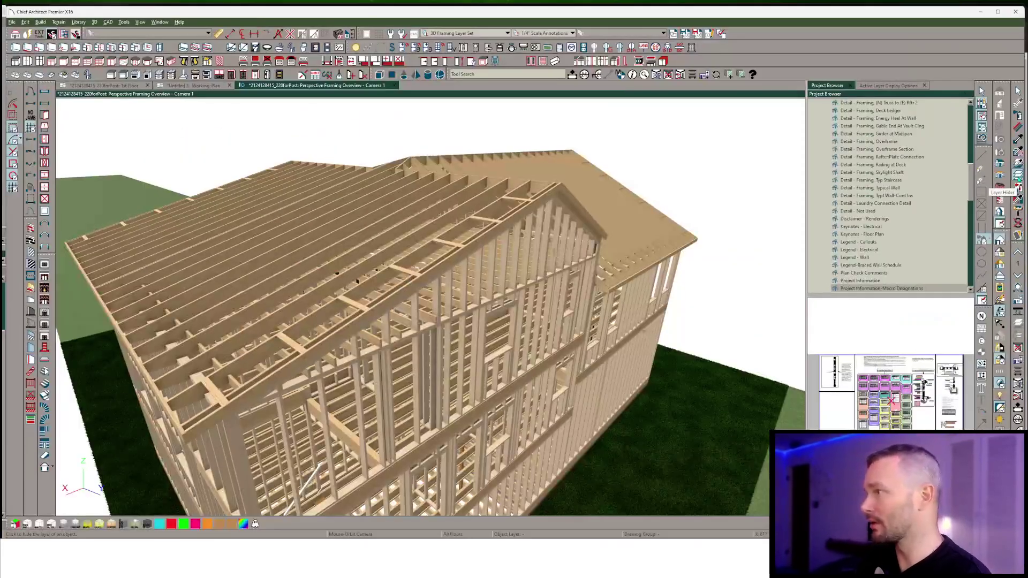
left_click(1017, 186)
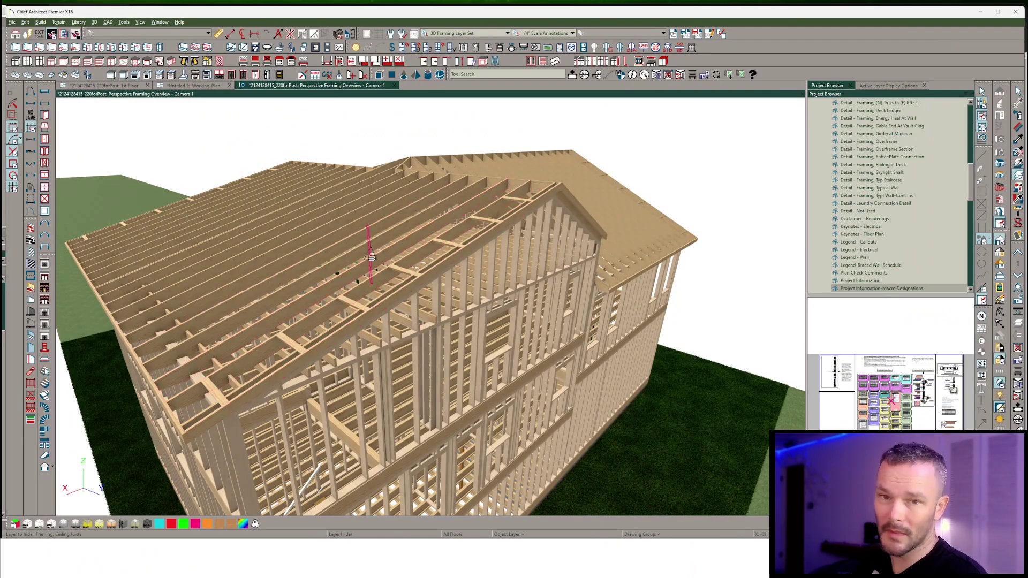
middle_click_drag(371, 256, 341, 354)
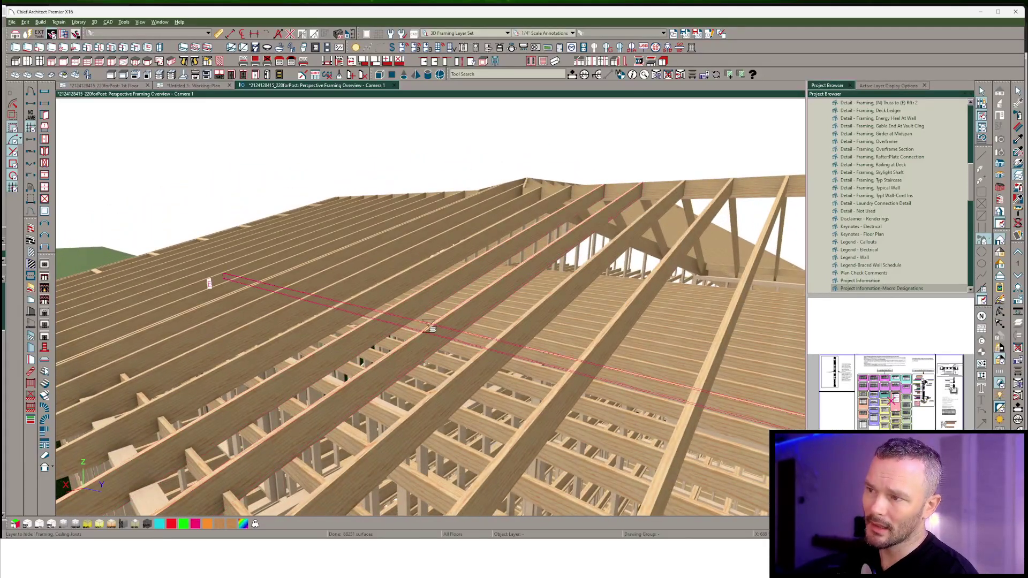
left_click(432, 343)
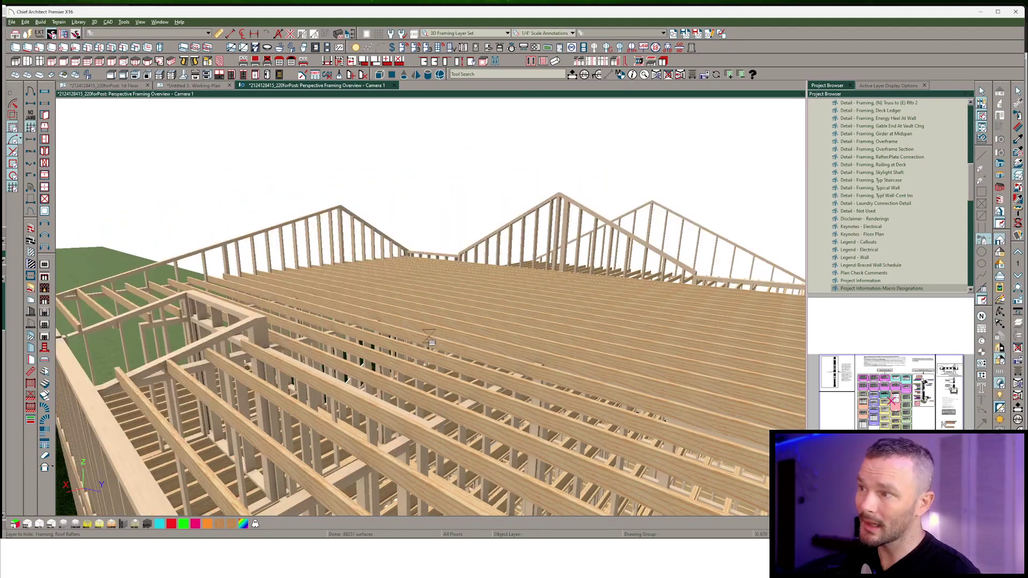
Hide the ceiling joists and the floor joists below them with the Layer Hider, leaving the wall framing displayed
middle_click_drag(423, 345, 463, 296)
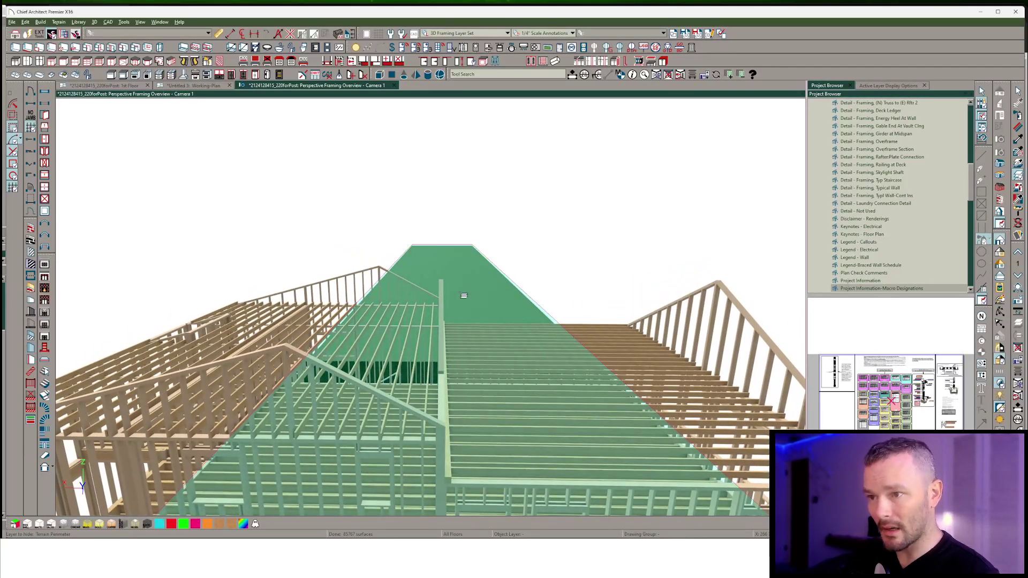
middle_click_drag(459, 291, 414, 385)
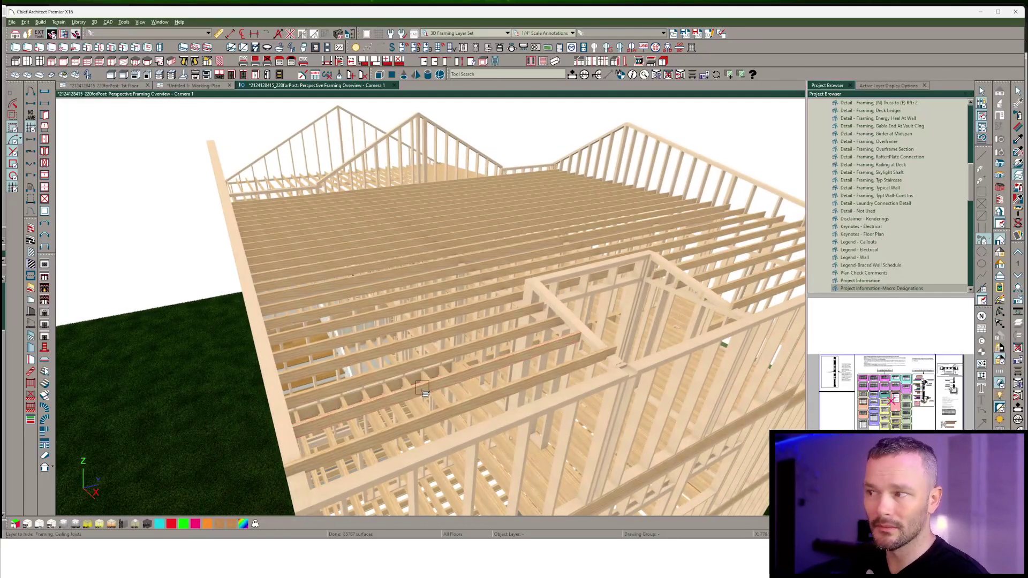
left_click(423, 388)
middle_click_drag(422, 391, 504, 363)
left_click(416, 403)
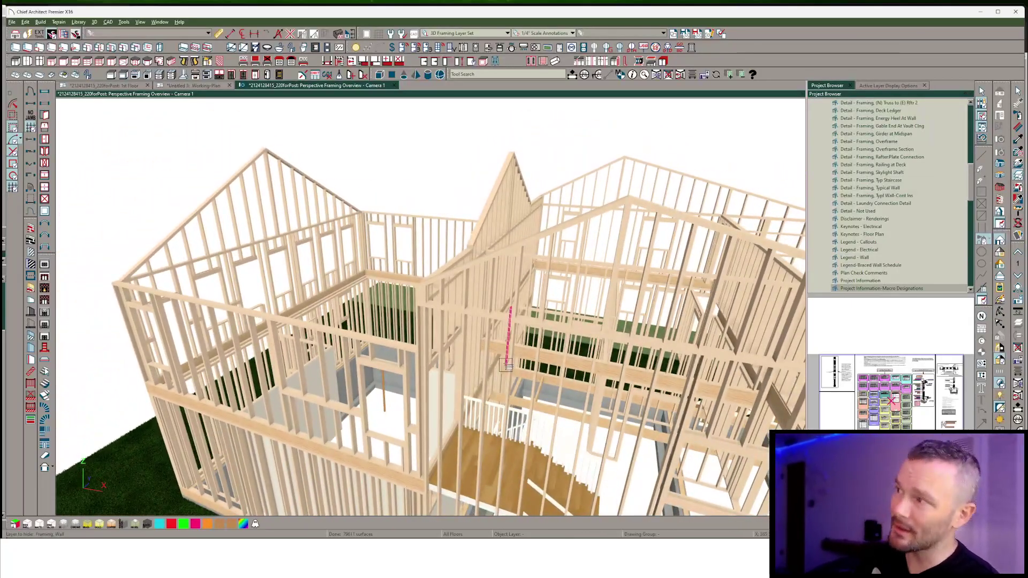
Bring up the Active Layer Display Options and filter the layer names by "rafter", and by "joist"
left_click(891, 86)
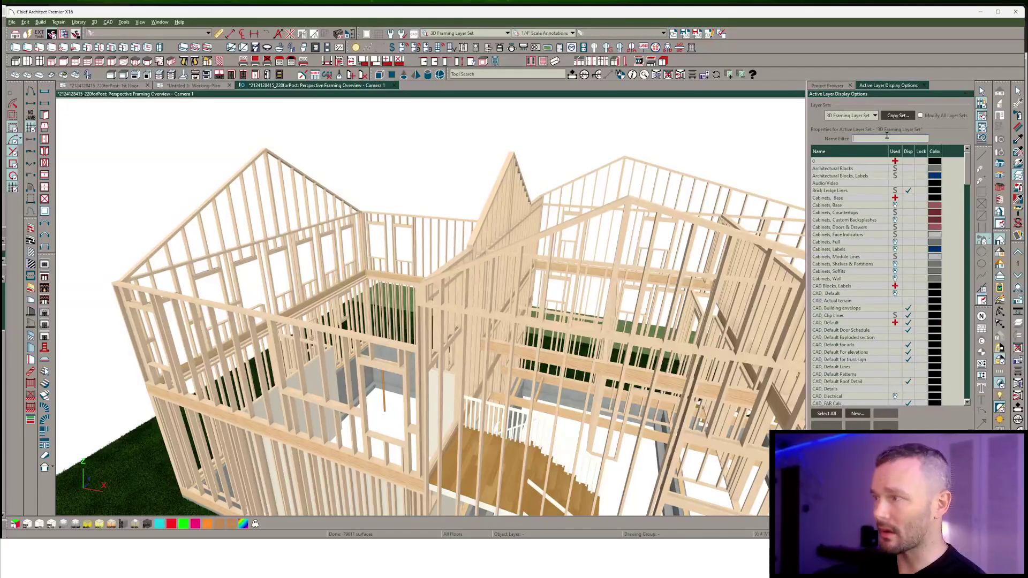
type("rafter")
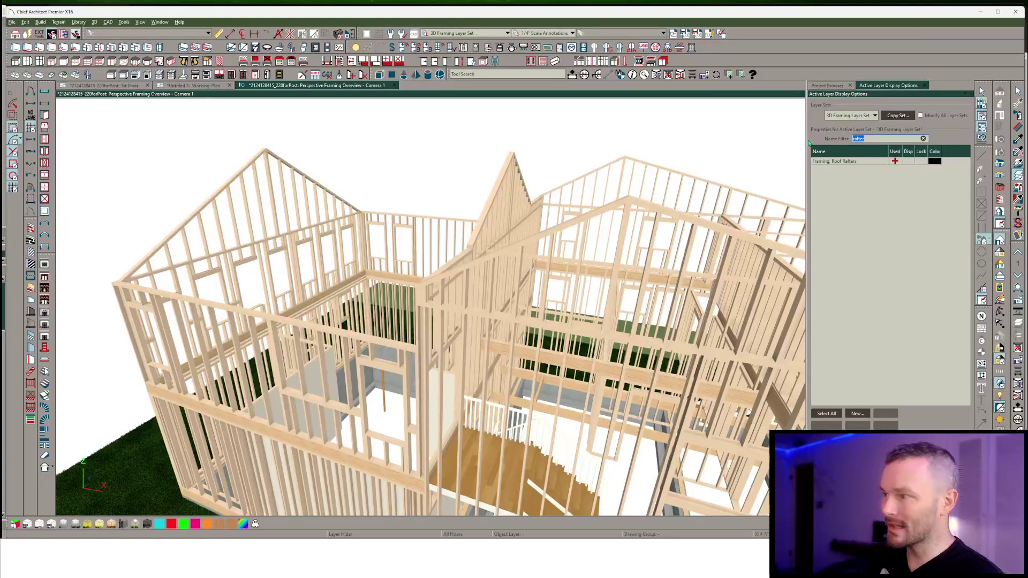
type("joist")
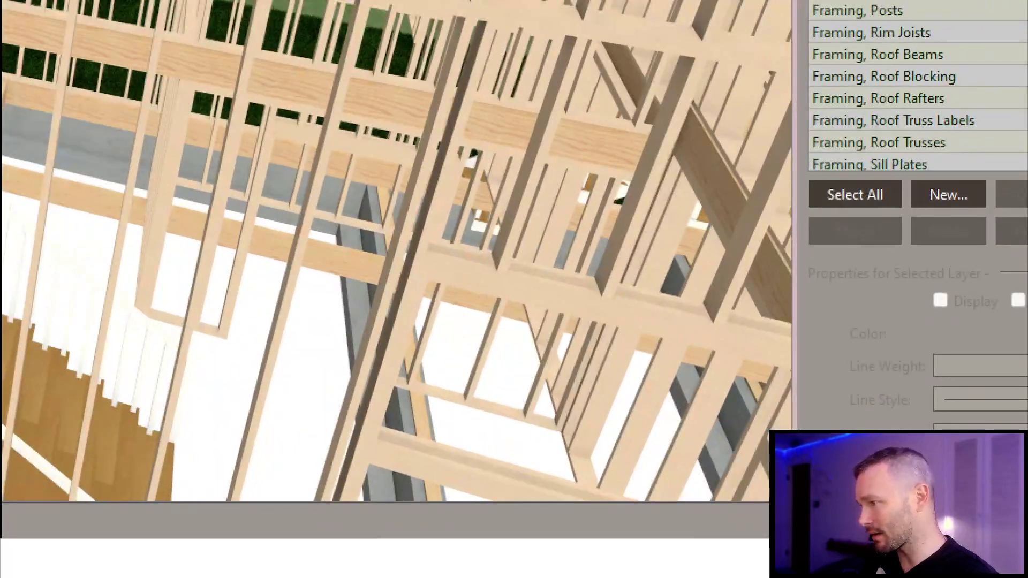
Toggle the Layer Set Control and Layer Edit Buttons sections of the layer display options off and back on
right_click(800, 273)
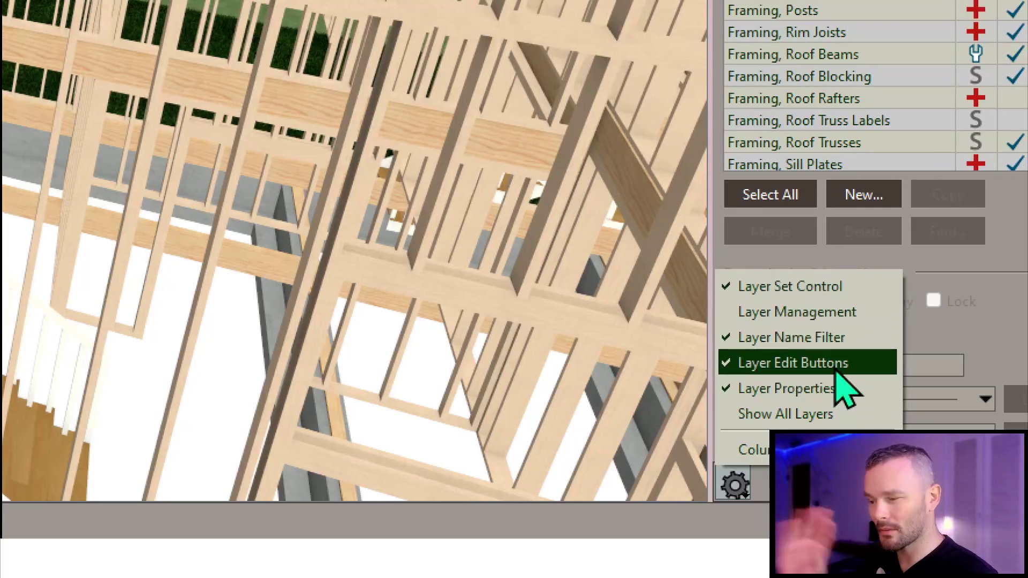
left_click(853, 287)
left_click(735, 486)
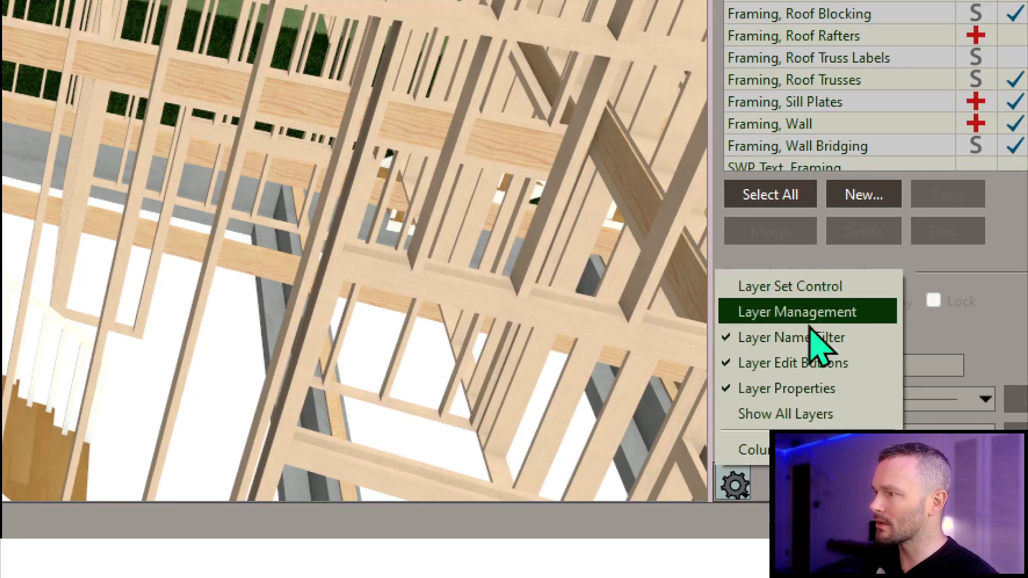
left_click(826, 290)
left_click(733, 485)
left_click(817, 377)
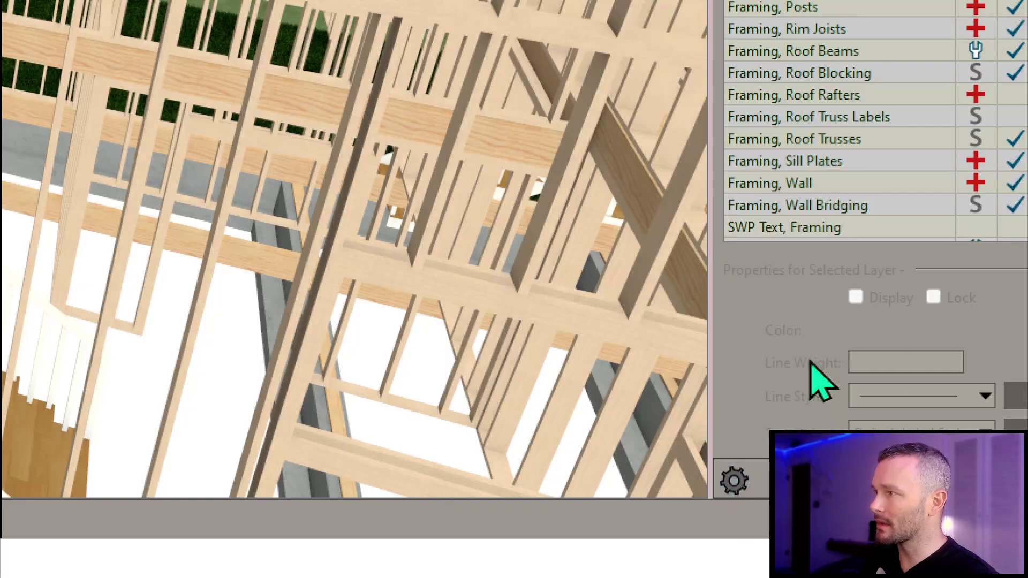
left_click(734, 483)
left_click(803, 364)
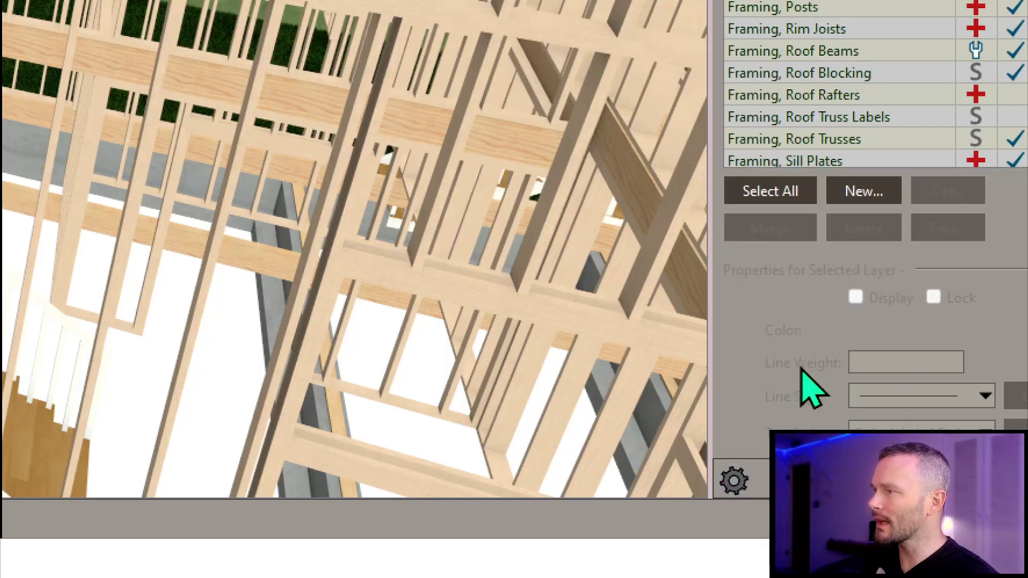
Select all layers matching the "framing" name filter and turn on their display in the 3D Framing Layer Set
left_click(795, 196)
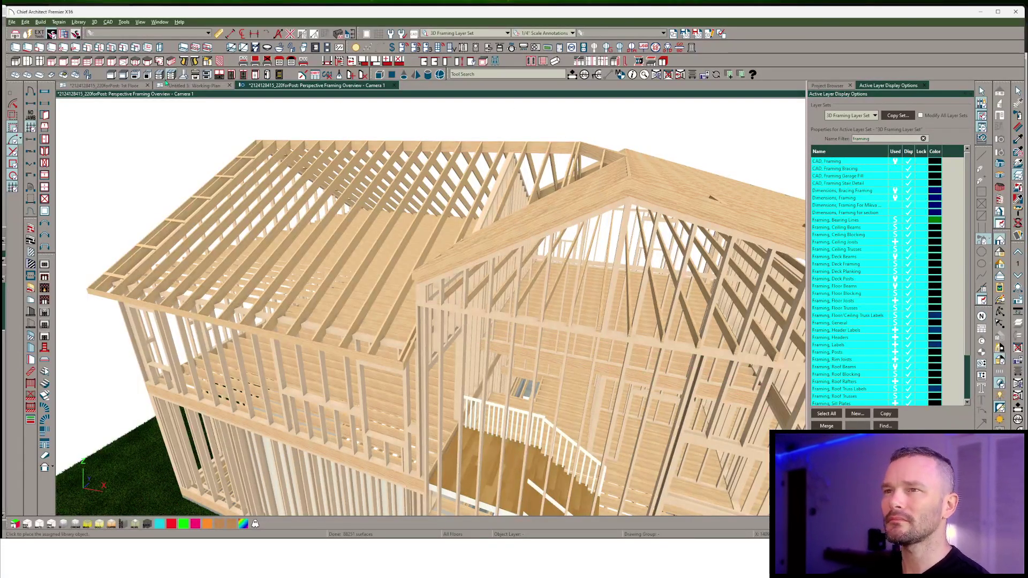
Switch back to the ChiefTalk listing and open the "Lighting Schedule - how to add new symbols" topic to read it
key("alt+Tab")
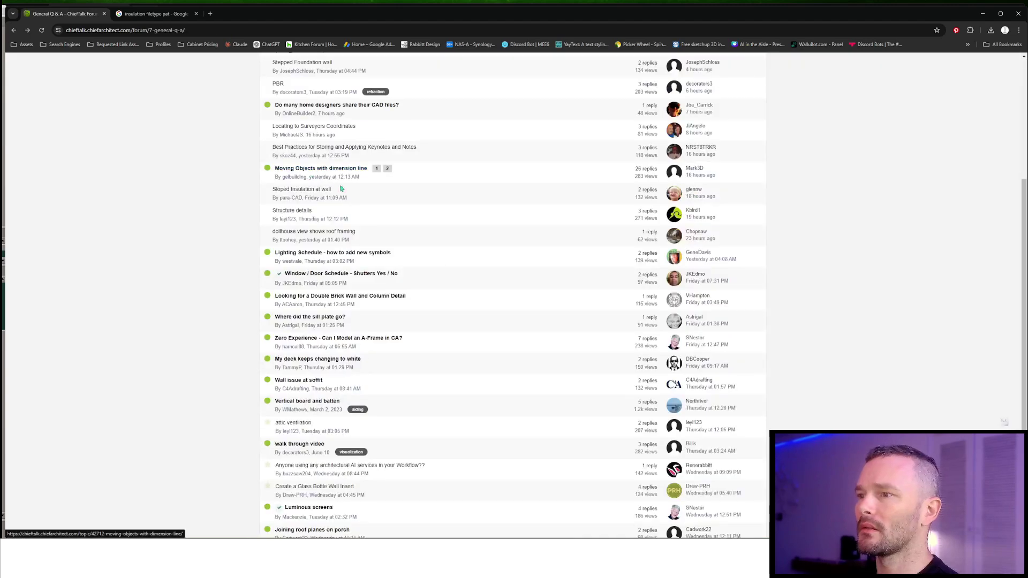
left_click(331, 260)
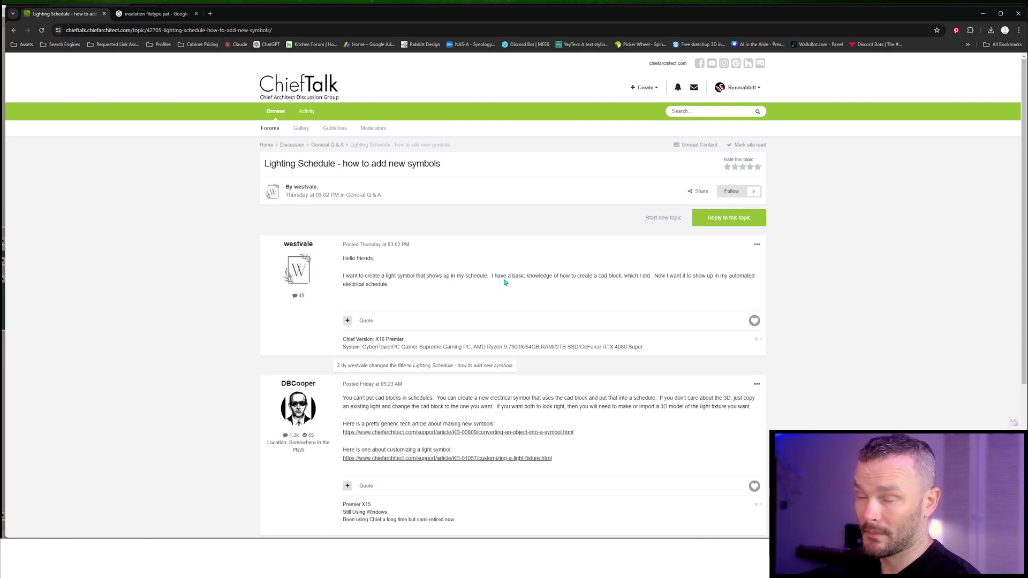
Return to Chief Architect, switch to the Untitled 3 working plan and move up to Floor 1
mouse_move(295, 557)
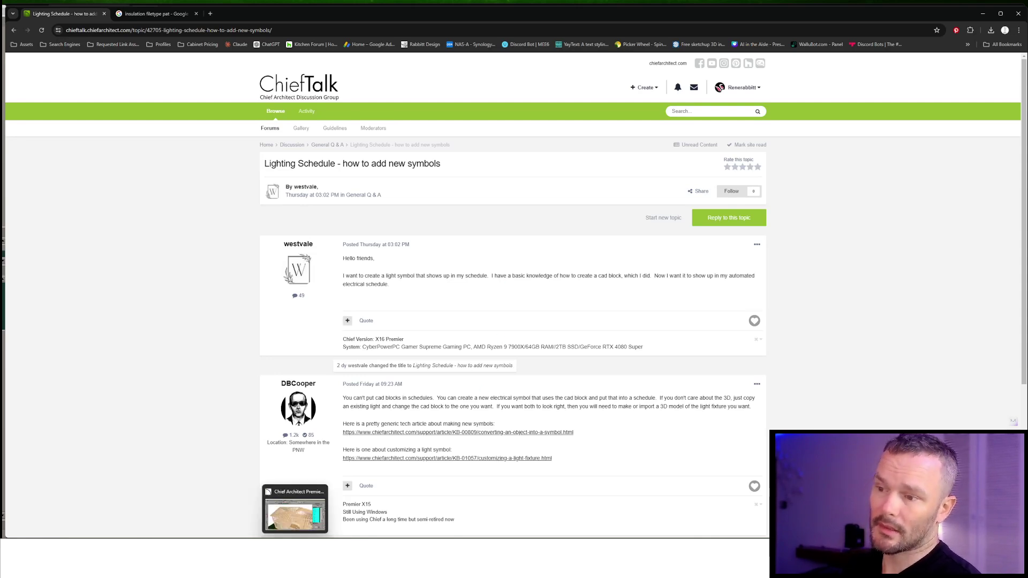
left_click(295, 513)
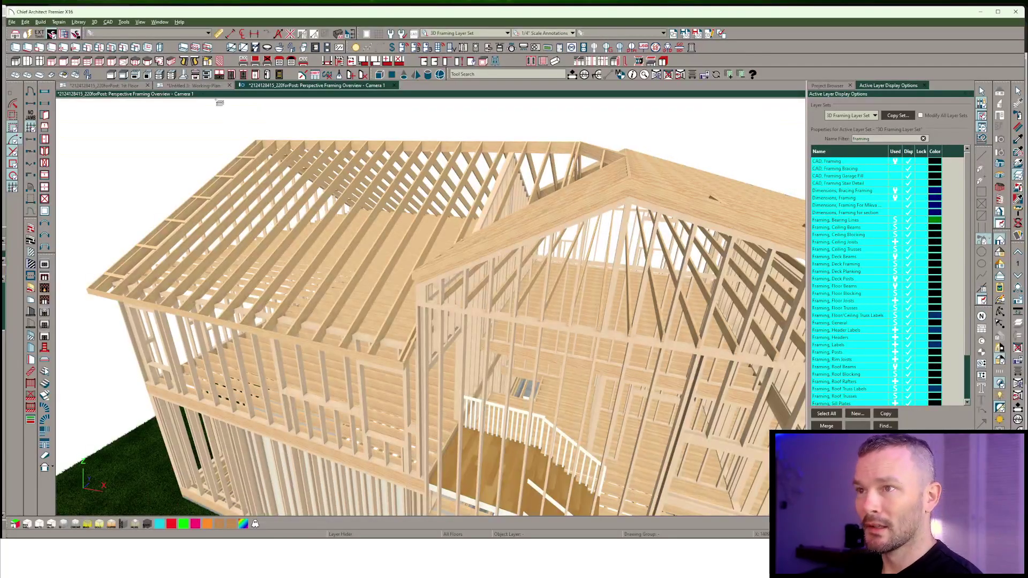
left_click(187, 87)
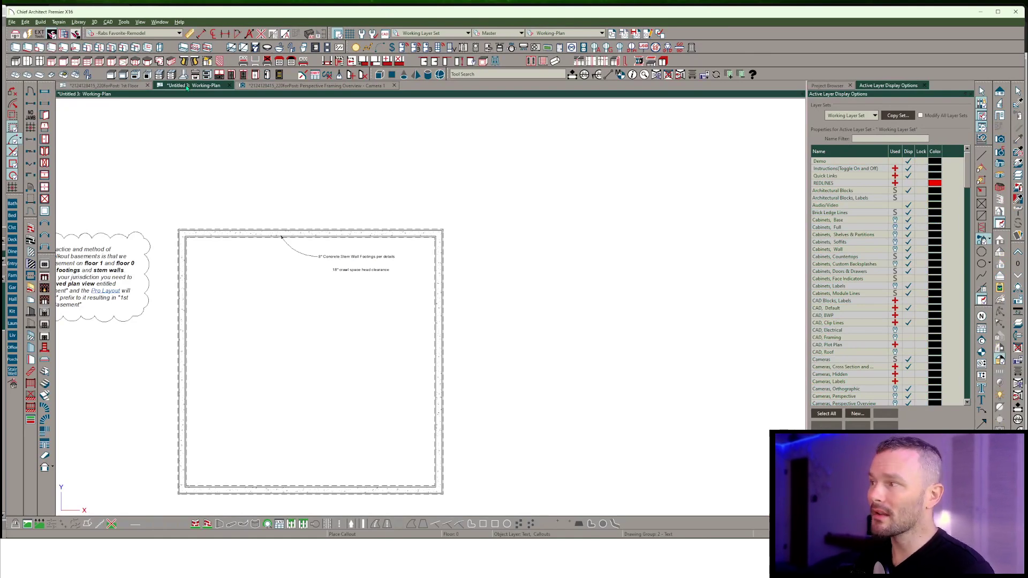
left_click(1016, 253)
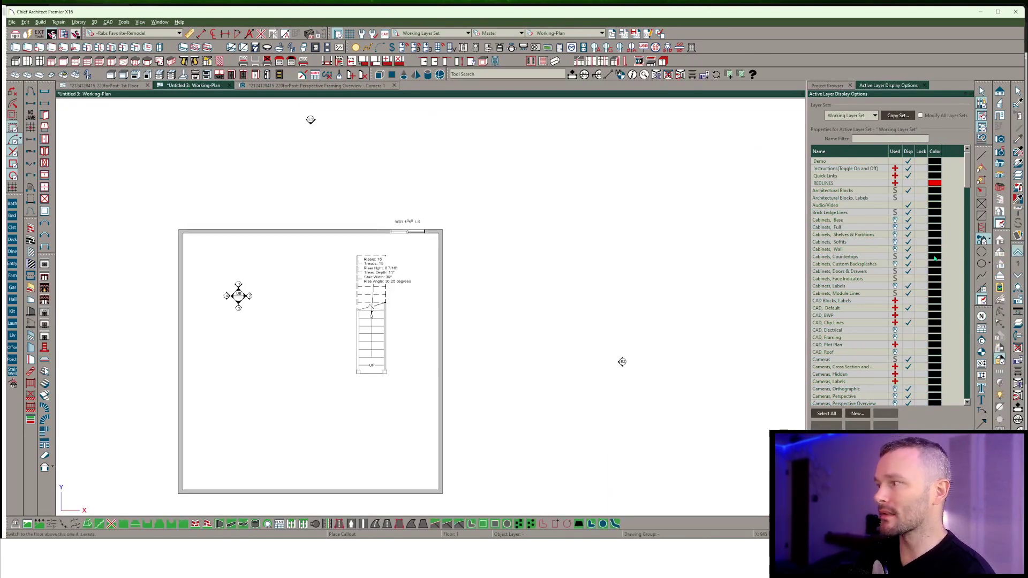
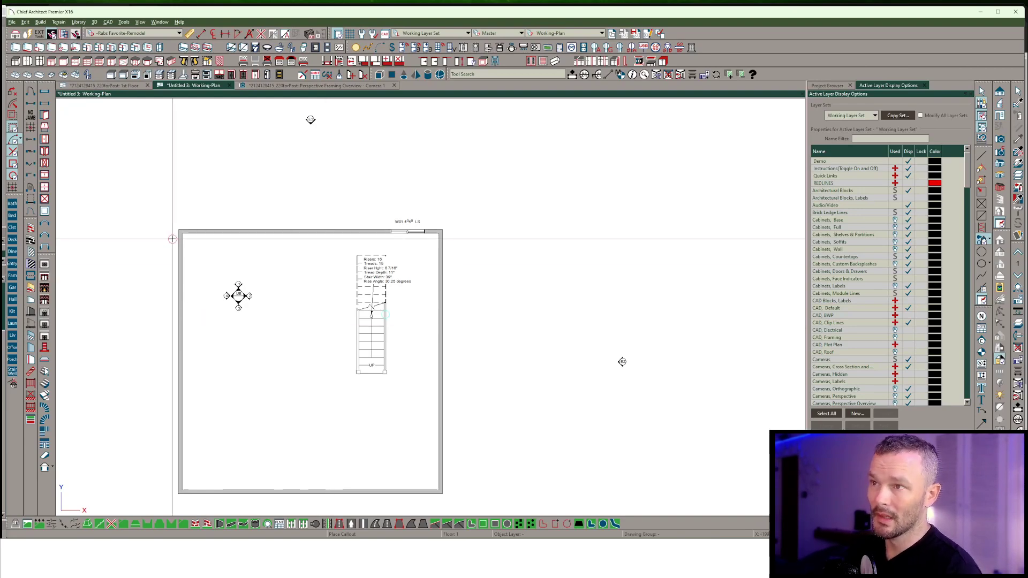
Draw a small 3D solid box about 10 5/8" deep inside the room near the plan's upper wall
scroll(170, 232, "up", 2)
scroll(177, 222, "up", 2)
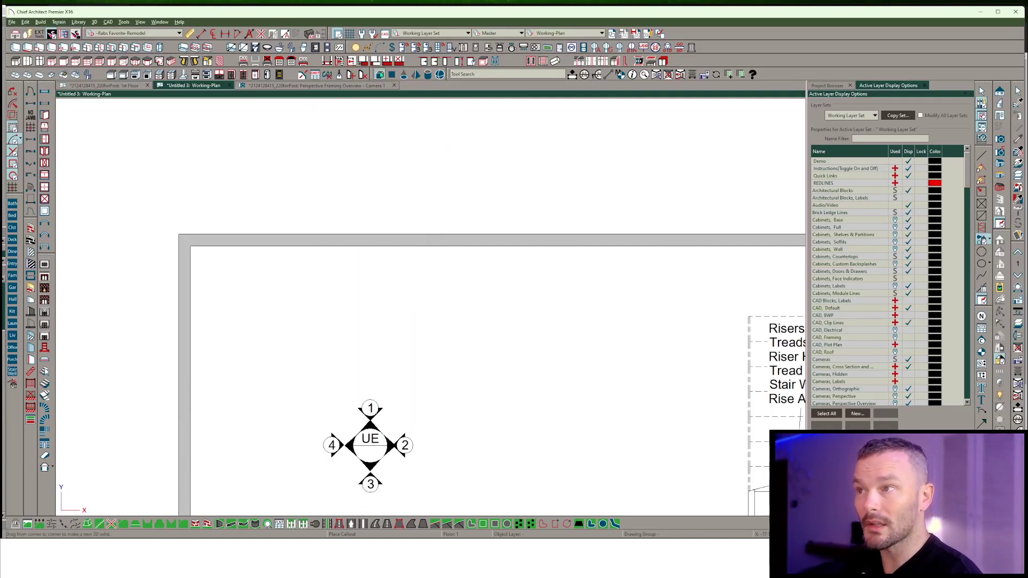
left_click(380, 74)
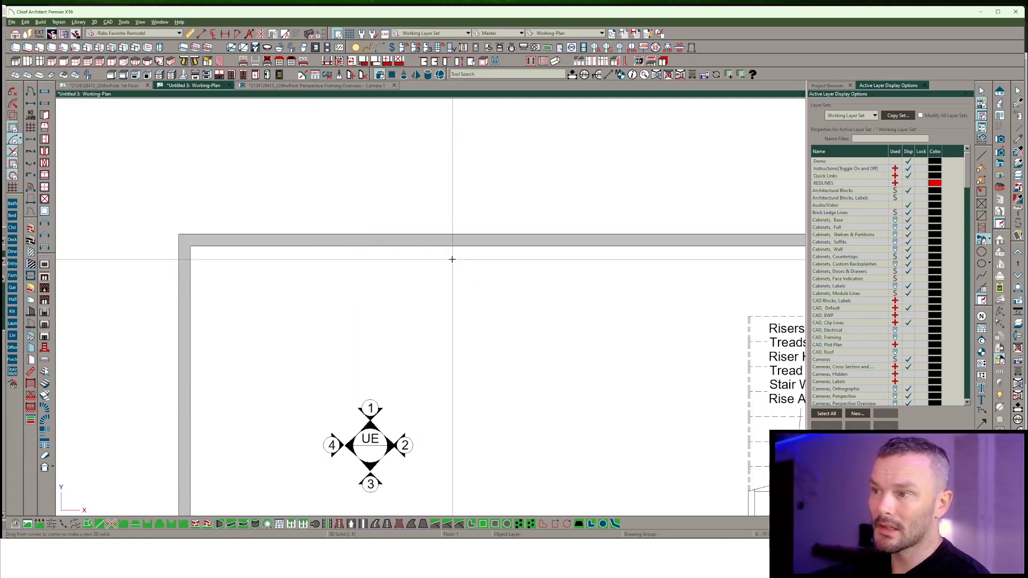
mouse_move(452, 259)
left_mouse_down()
mouse_move(426, 263)
mouse_move(427, 284)
left_mouse_up()
scroll(440, 247, "up", 1)
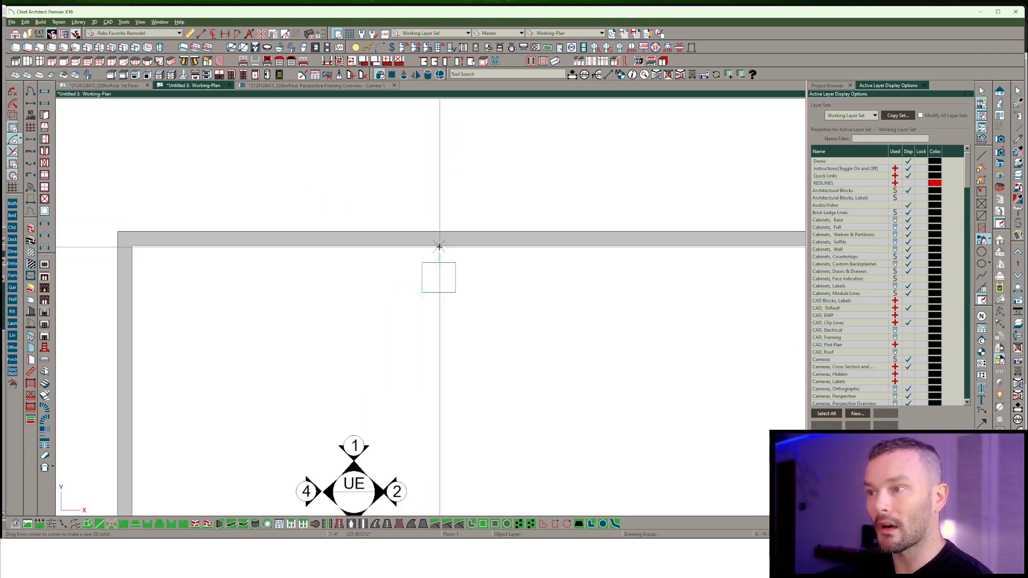
Convert the solid box to an Electrical category symbol with advanced options shown and without adding it to the library
scroll(438, 257, "up", 2)
left_click(438, 271)
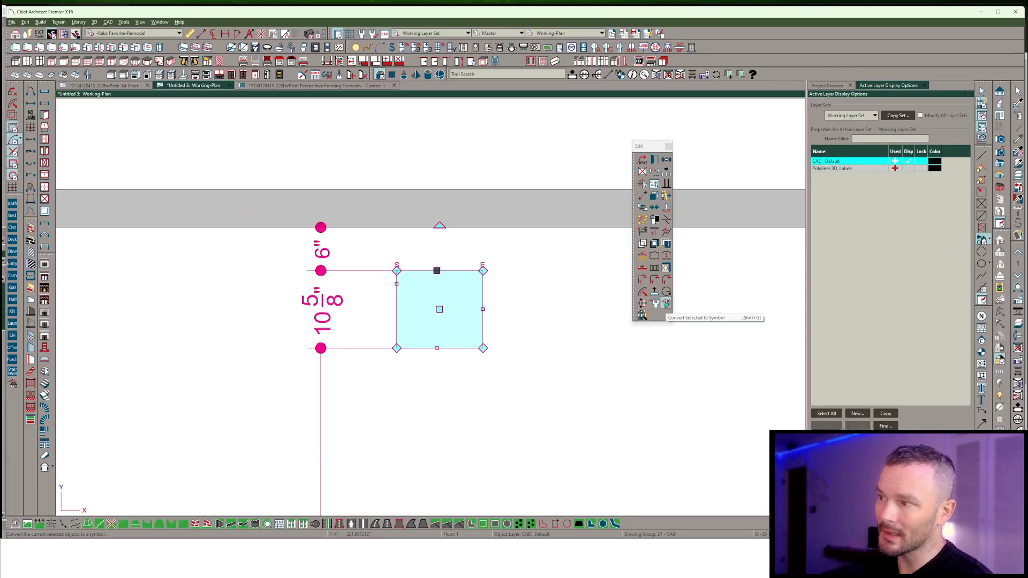
left_click(667, 307)
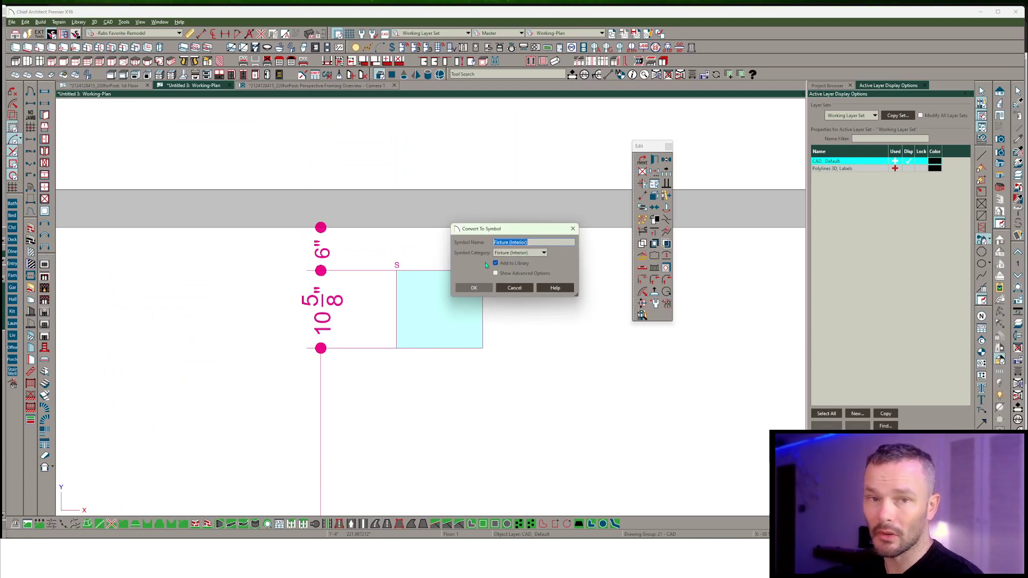
left_click(533, 254)
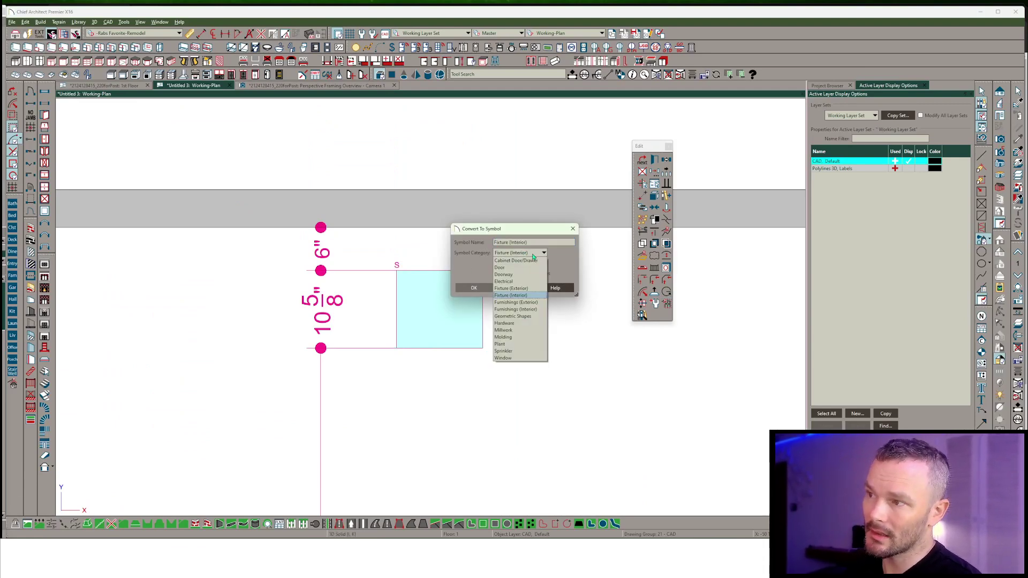
left_click(515, 282)
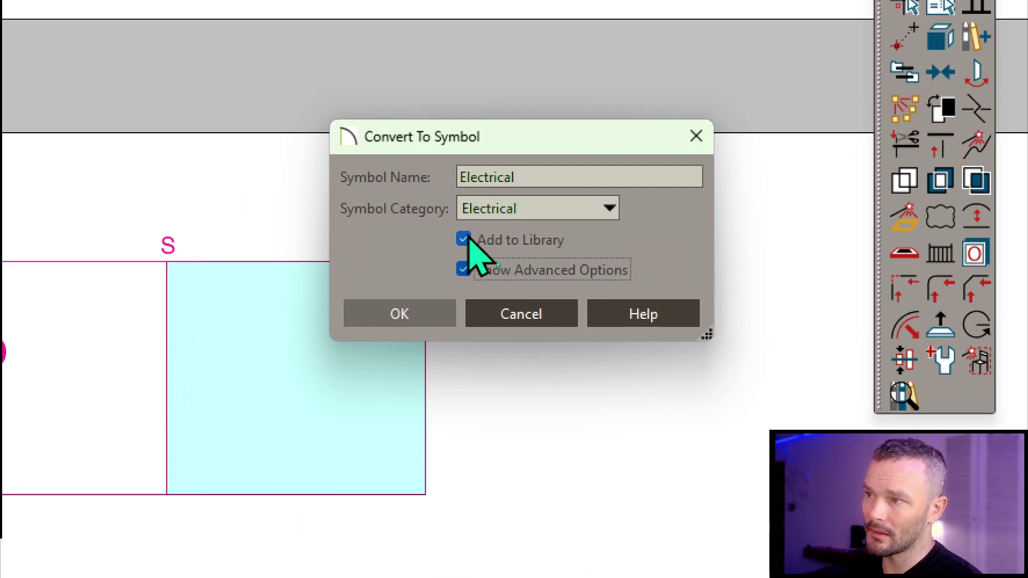
left_click(464, 239)
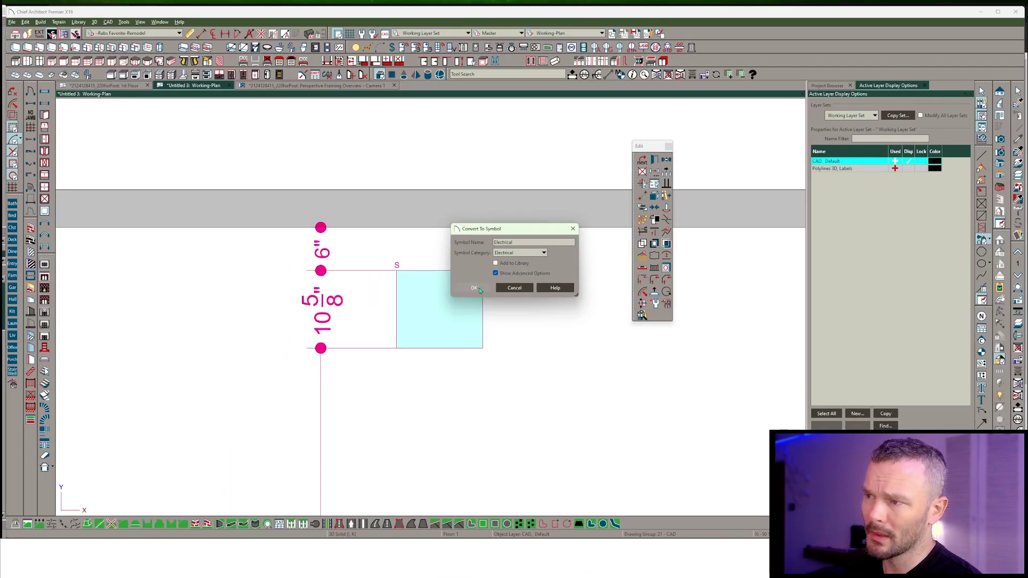
left_click(400, 313)
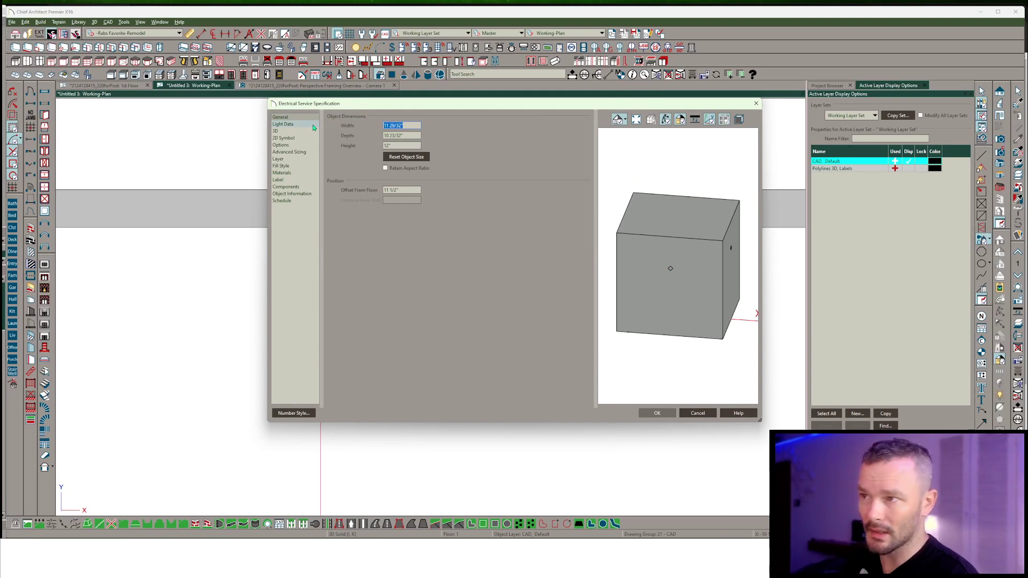
Specify the electrical symbol as a light and name it "New Light Fixture"
left_click(283, 124)
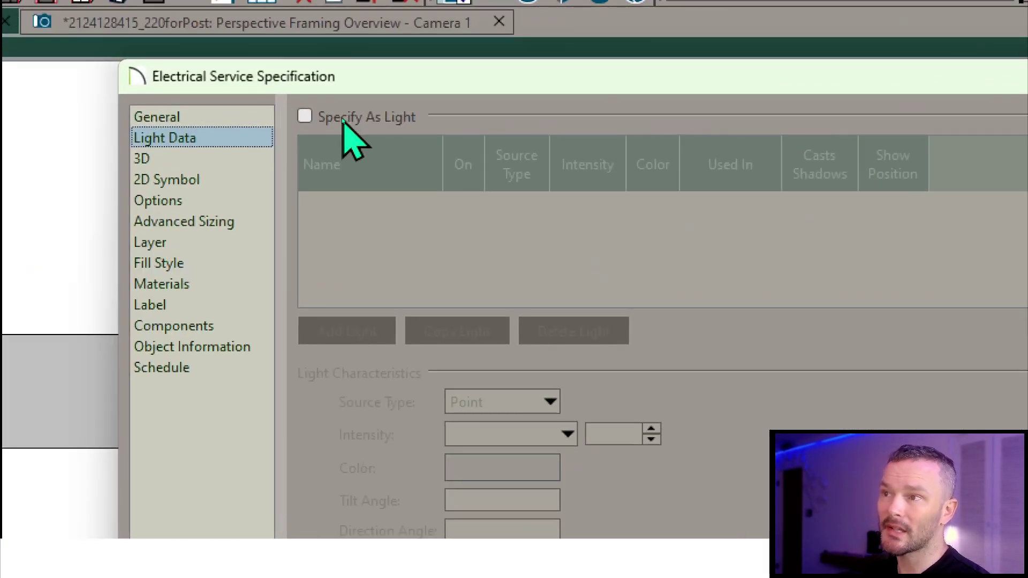
left_click(342, 117)
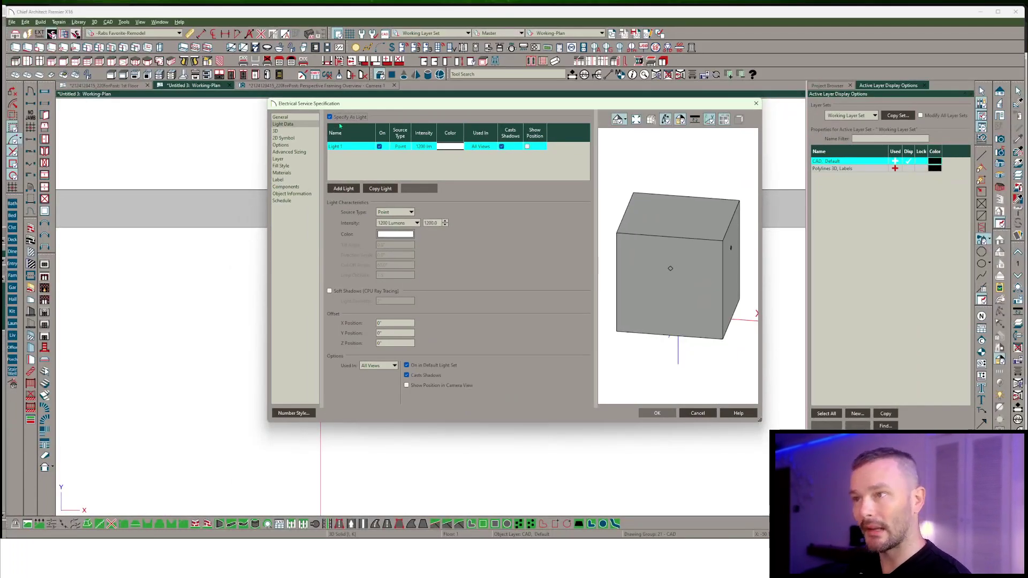
left_click(276, 131)
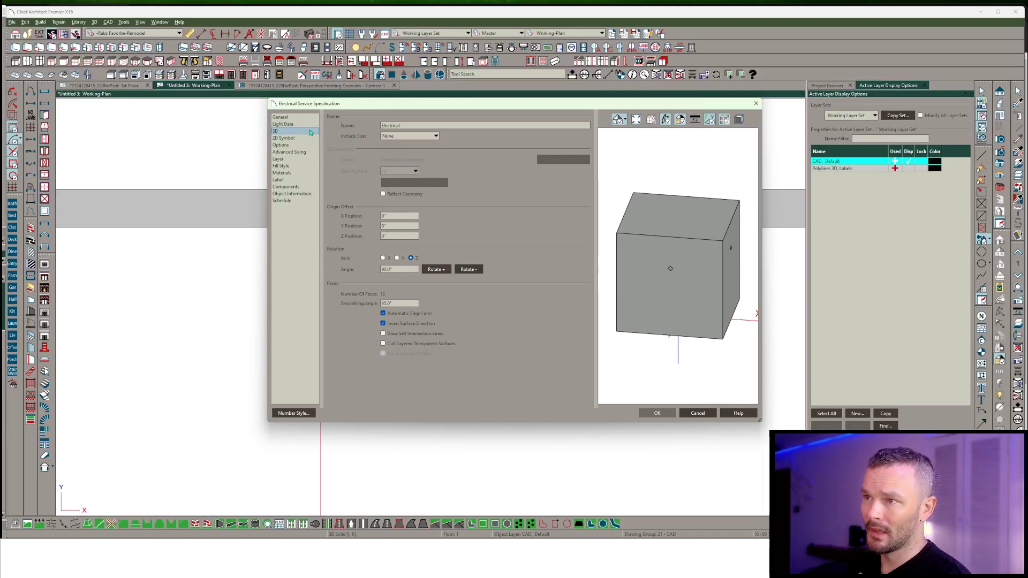
left_click(423, 125)
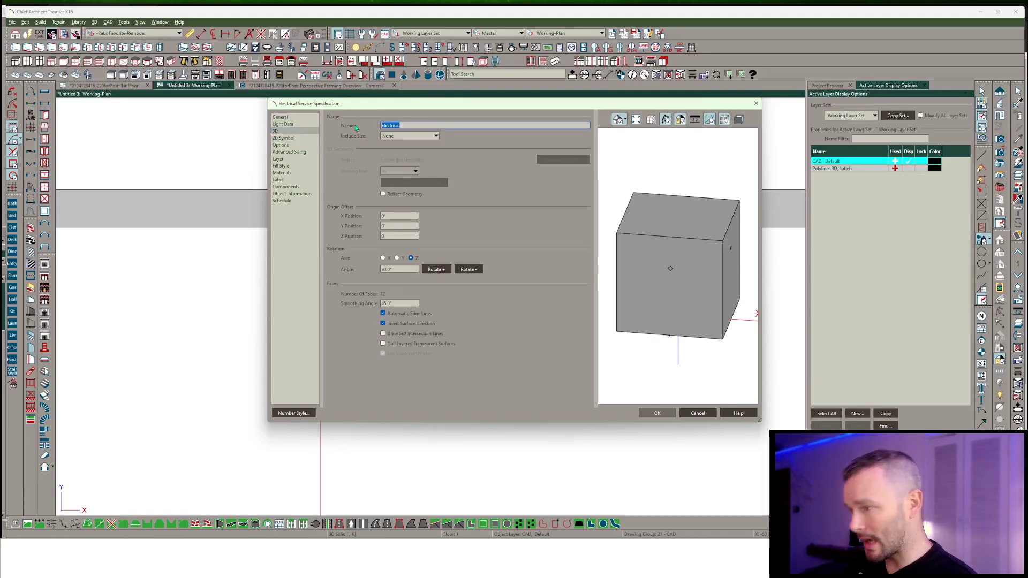
type("New Light Fixture")
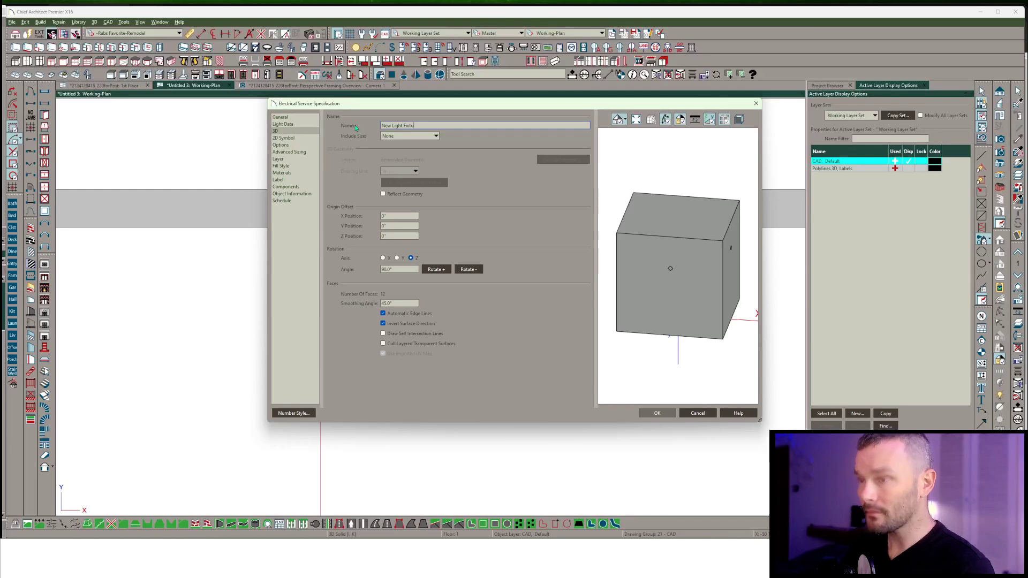
Make the fixture wall mounted and assign the Caged Lantern_3 CAD block as its 2D symbol
left_click(282, 124)
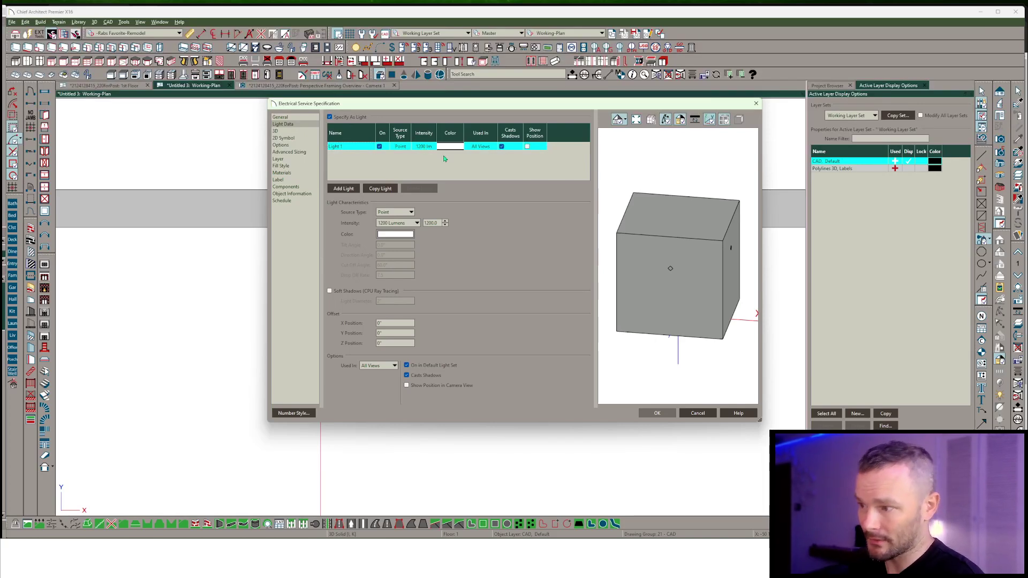
left_click(280, 145)
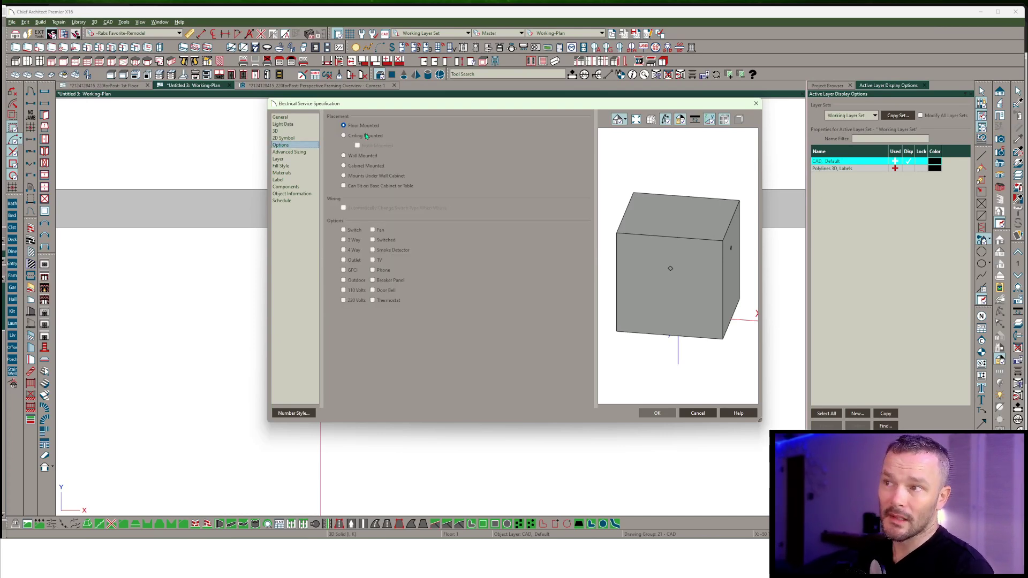
left_click(364, 156)
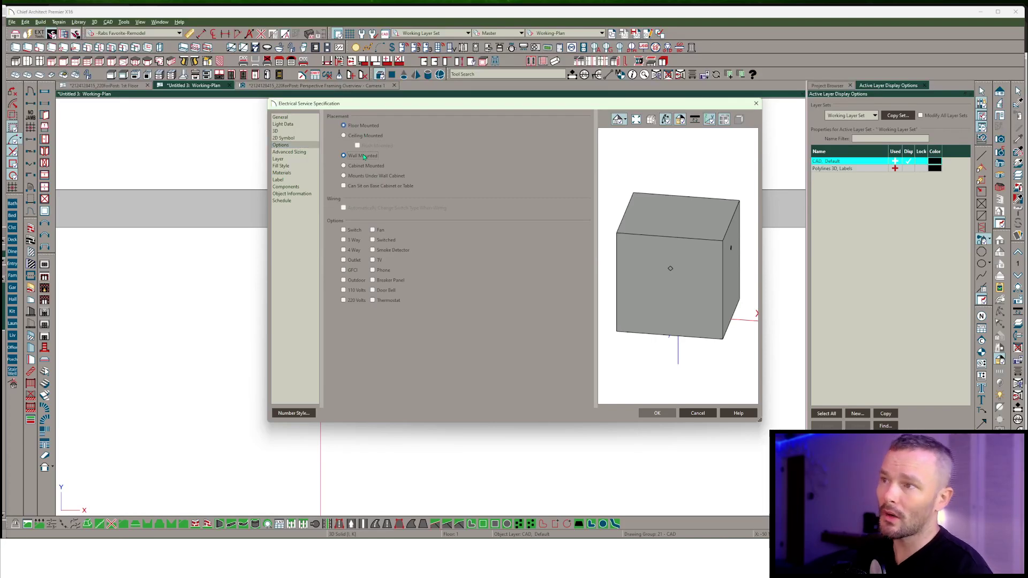
left_click(283, 137)
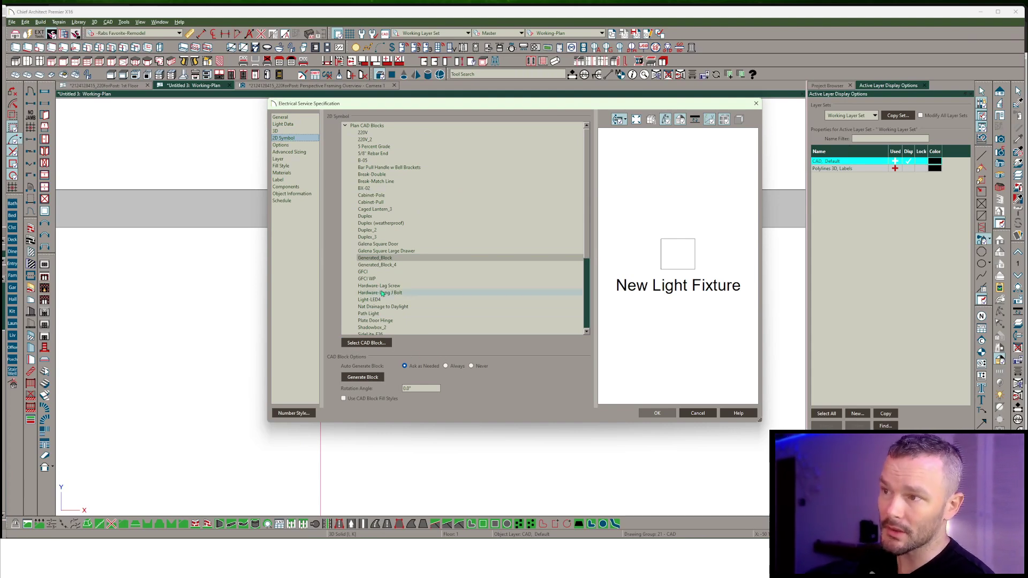
left_click(375, 209)
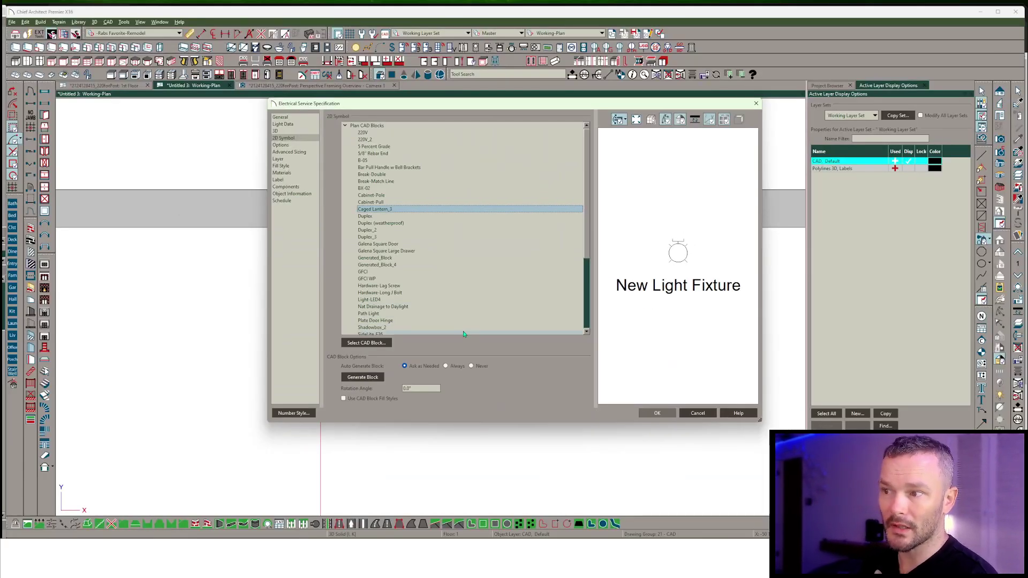
Set the fixture's height to center to 66", accept the specification and deselect the object
left_click(293, 145)
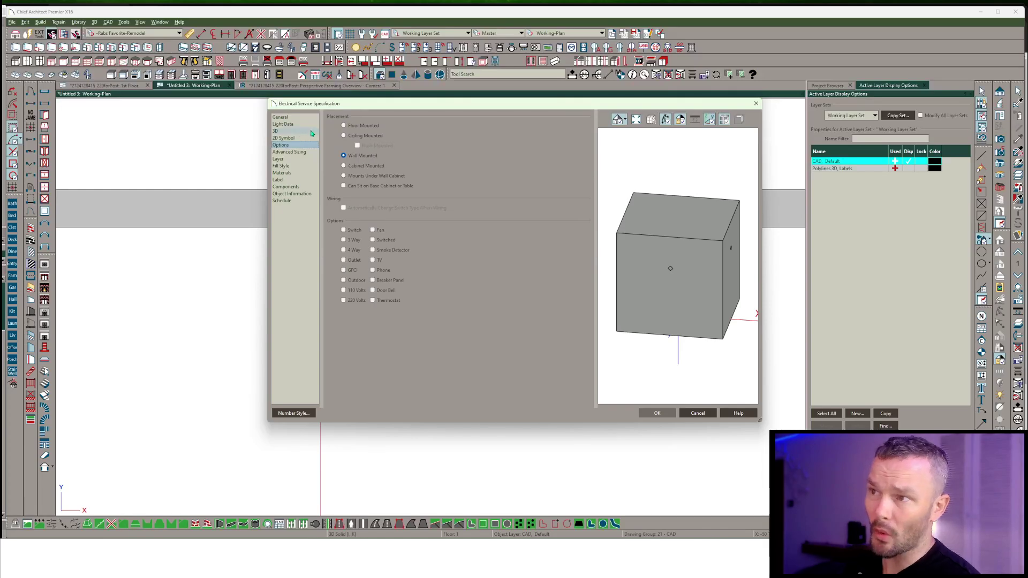
left_click(298, 118)
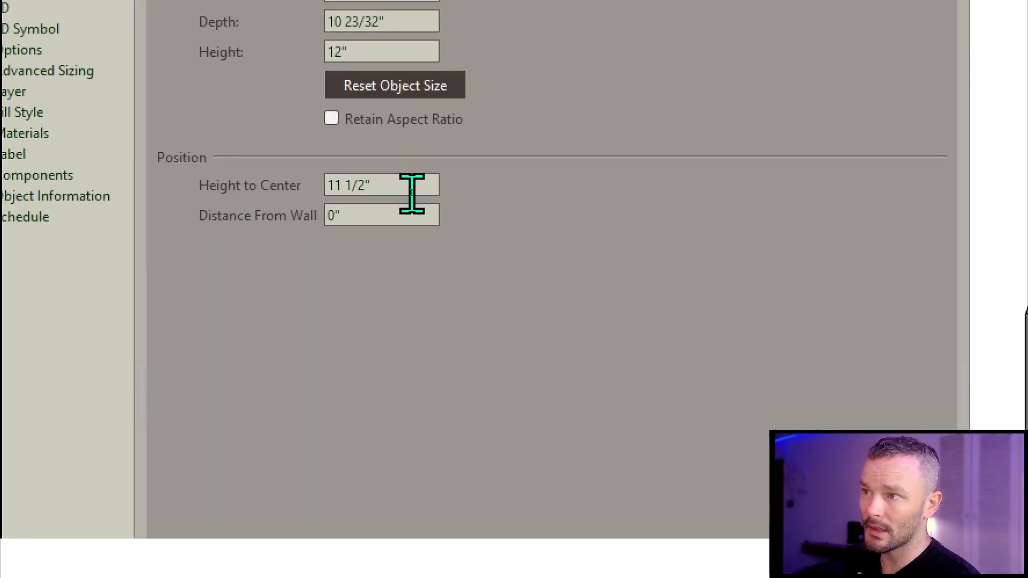
left_click_drag(412, 192, 344, 187)
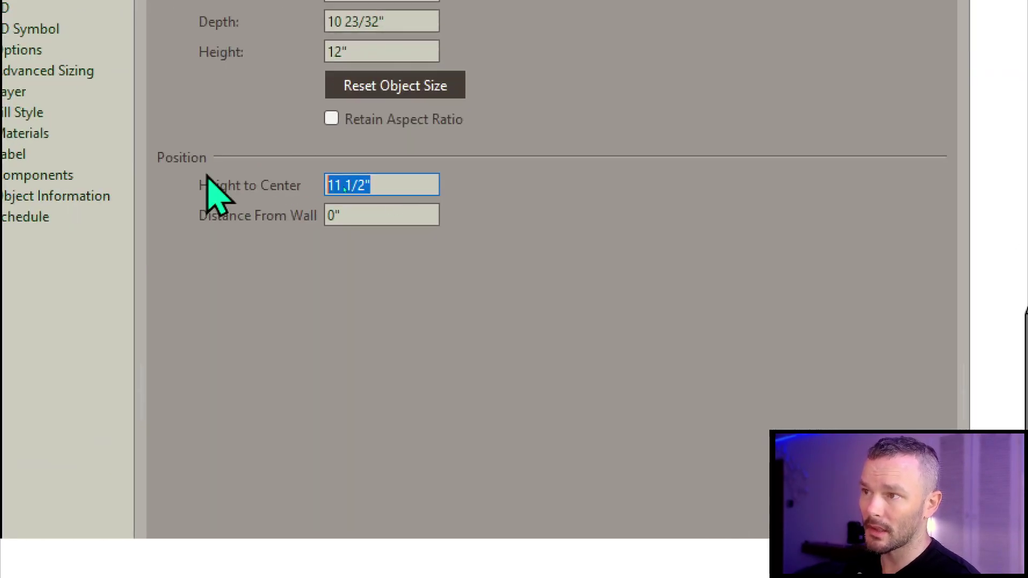
type("66")
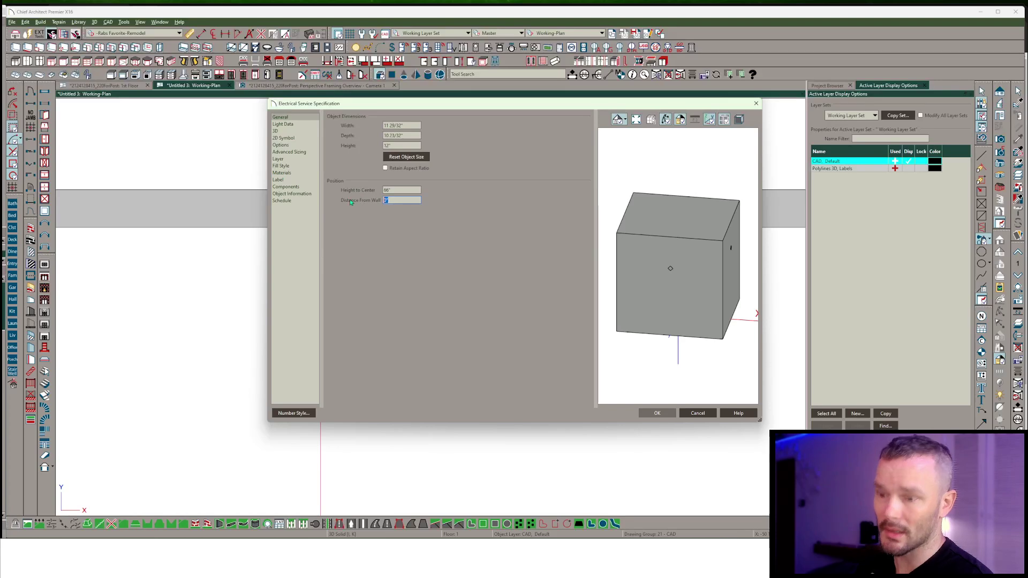
key("Return")
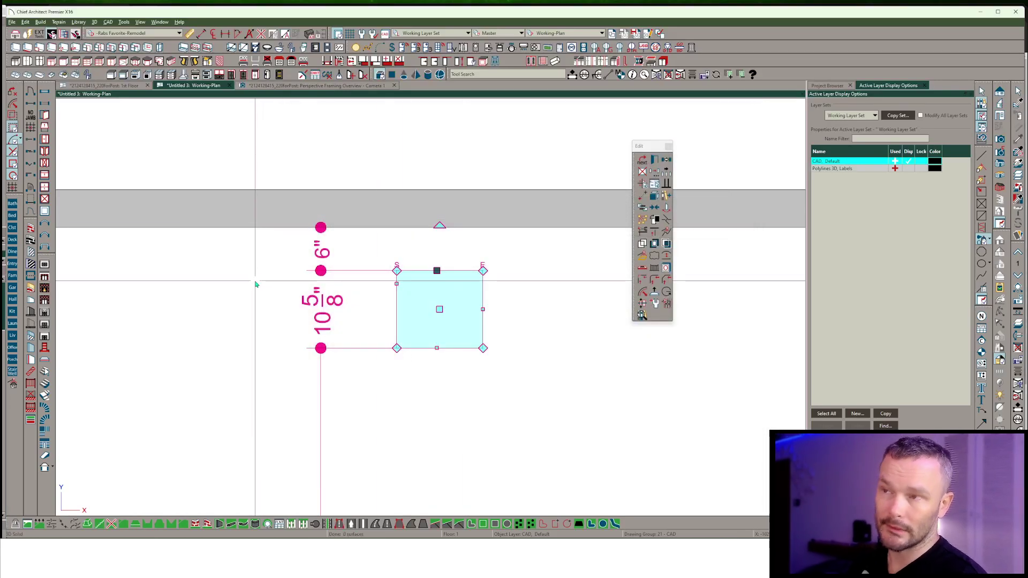
key("Escape")
scroll(223, 320, "down", 2)
middle_click_drag(178, 315, 431, 250)
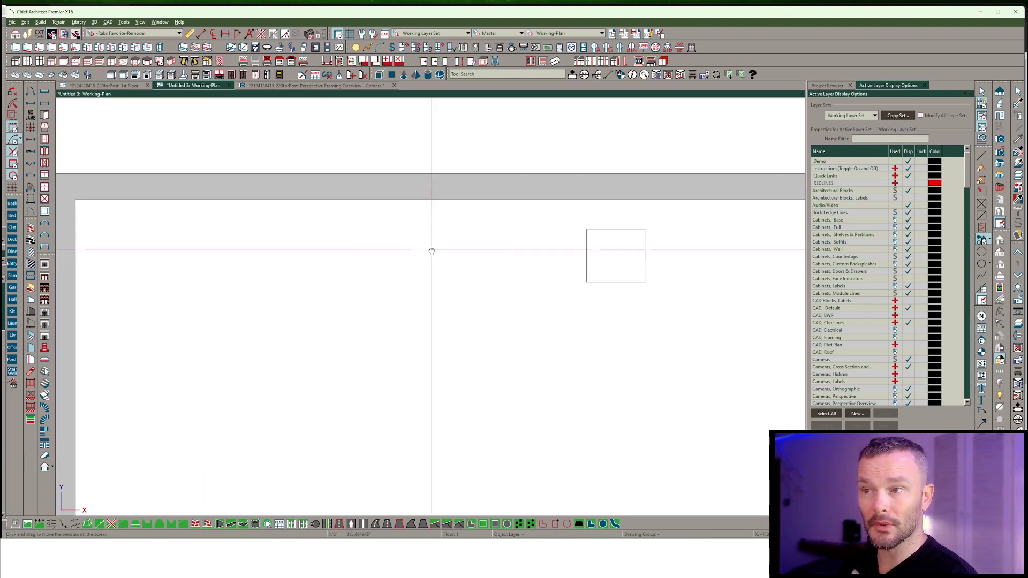
scroll(431, 250, "down", 1)
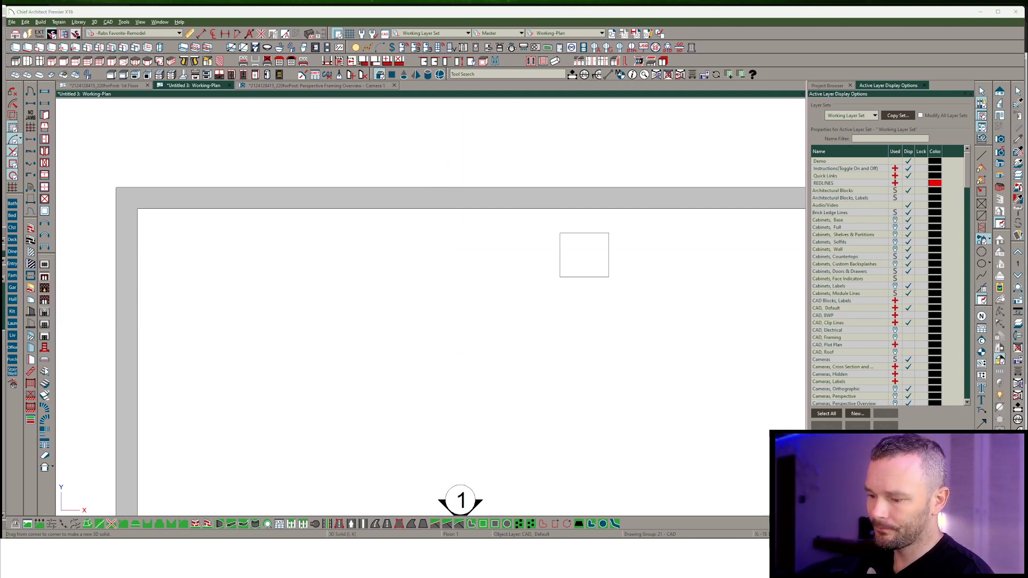
Switch to the ChiefTalk listing and open the "Window / Door Schedule - Shutters Yes / No" topic to read its replies
key("alt+Tab")
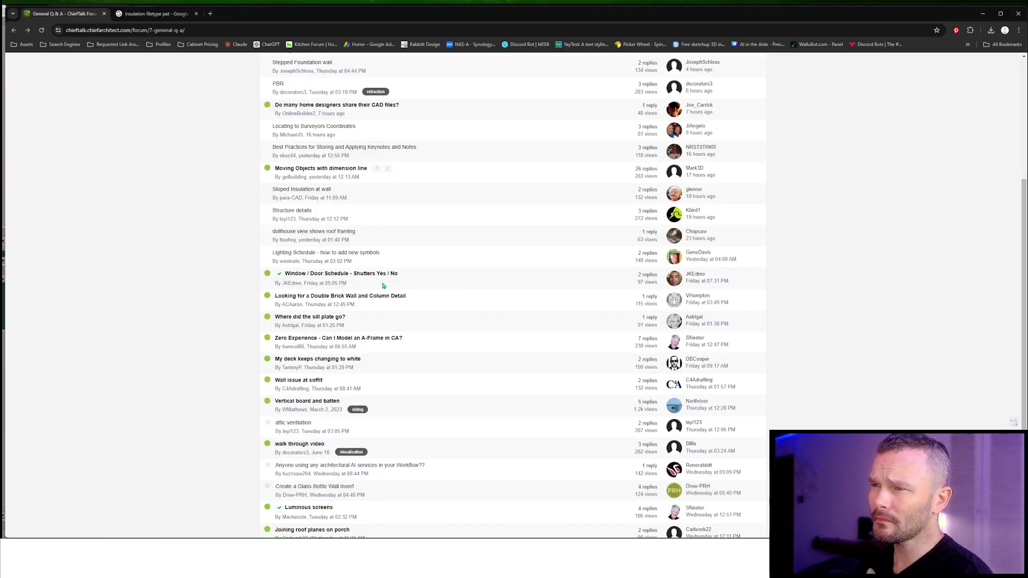
left_click(355, 274)
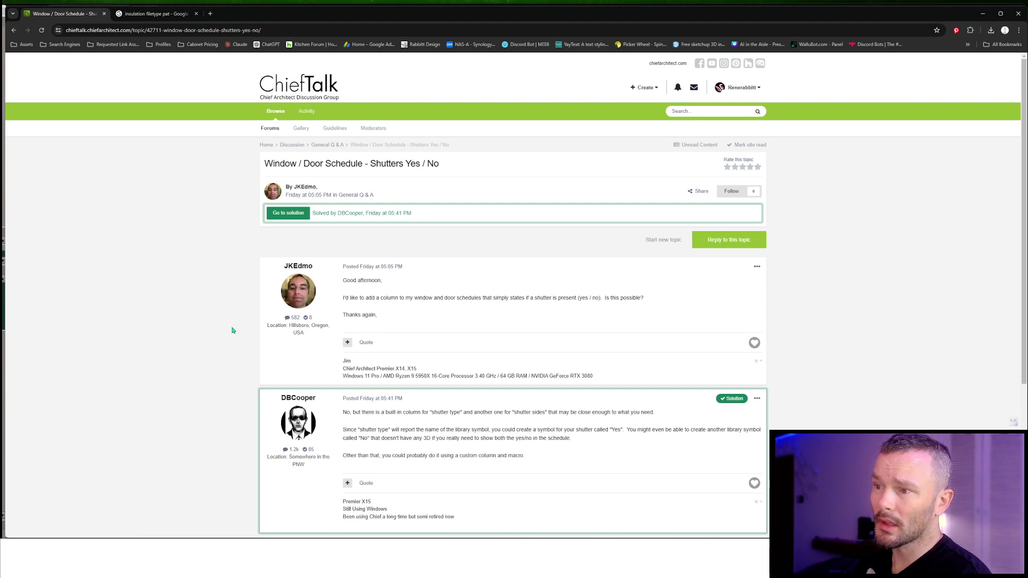
scroll(341, 361, "down", 3)
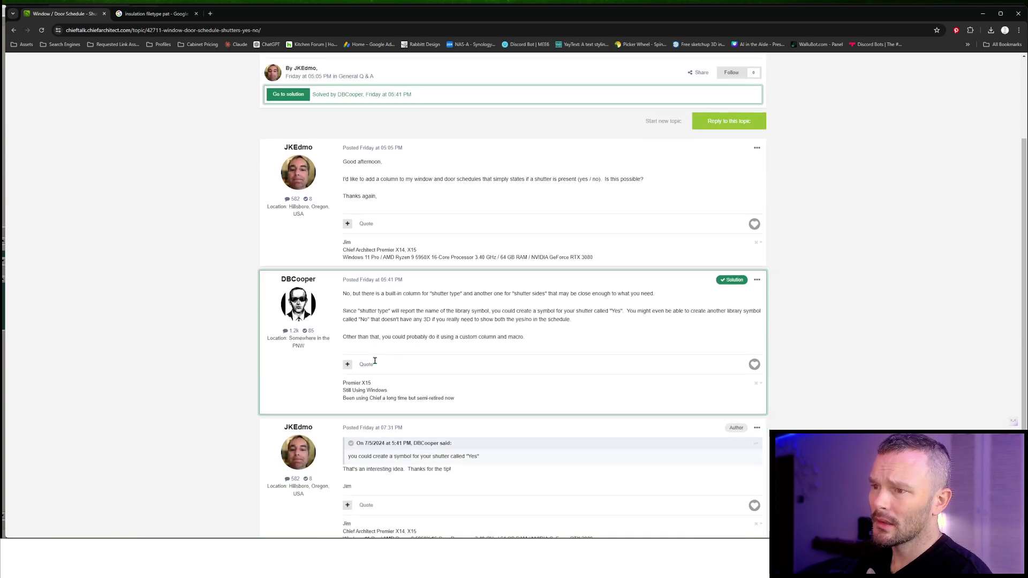
scroll(399, 337, "up", 1)
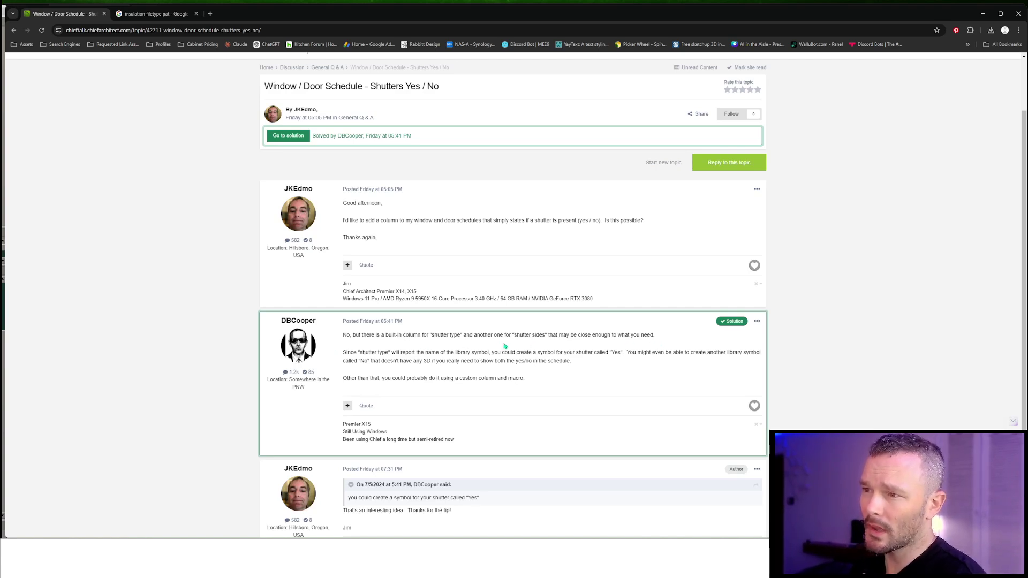
Return to Chief Architect and connect the macro search text box outside the room to window W01 with an arrow
key("alt+Tab")
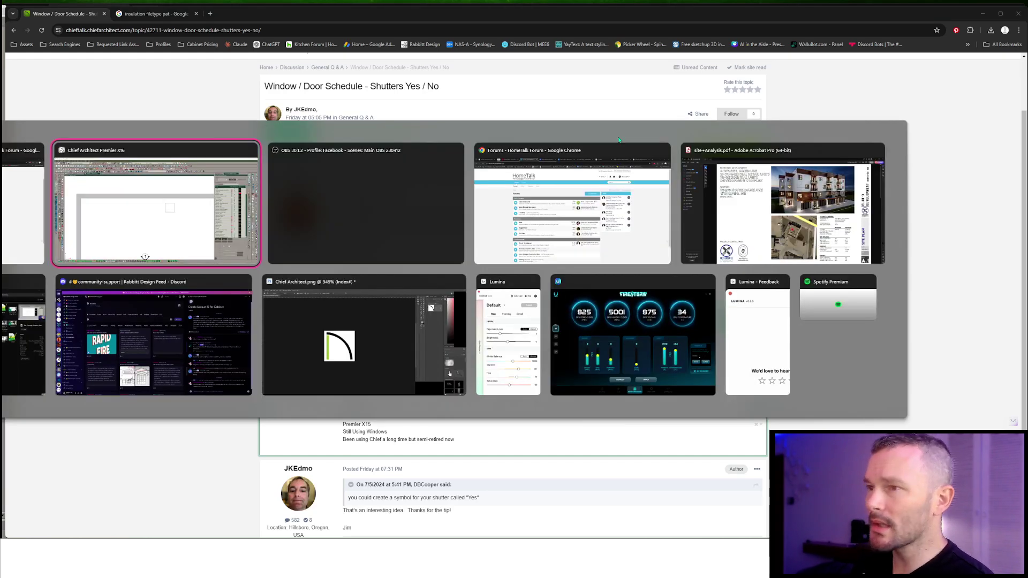
scroll(565, 170, "down", 3)
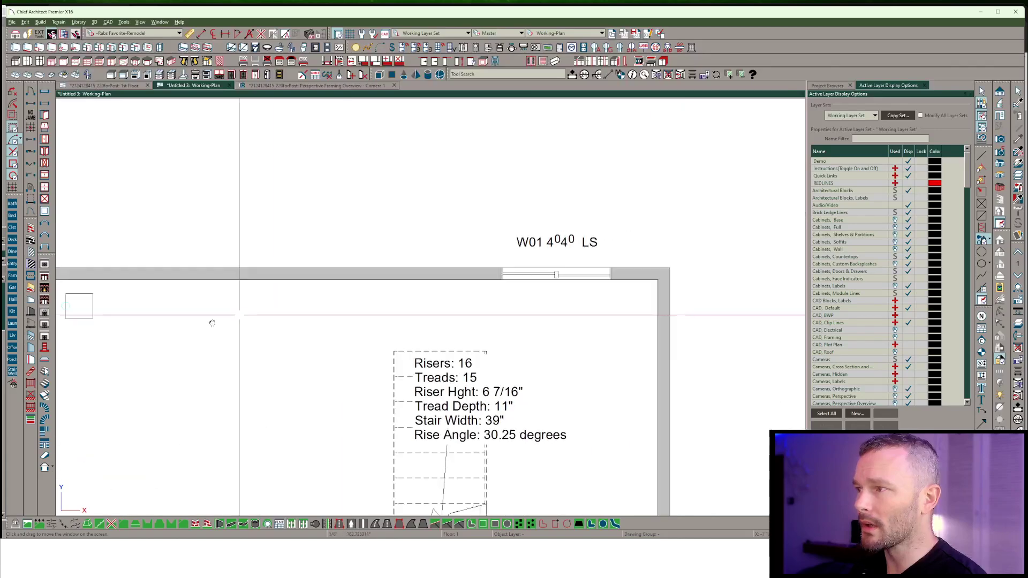
scroll(212, 321, "up", 2)
middle_click_drag(631, 162, 450, 207)
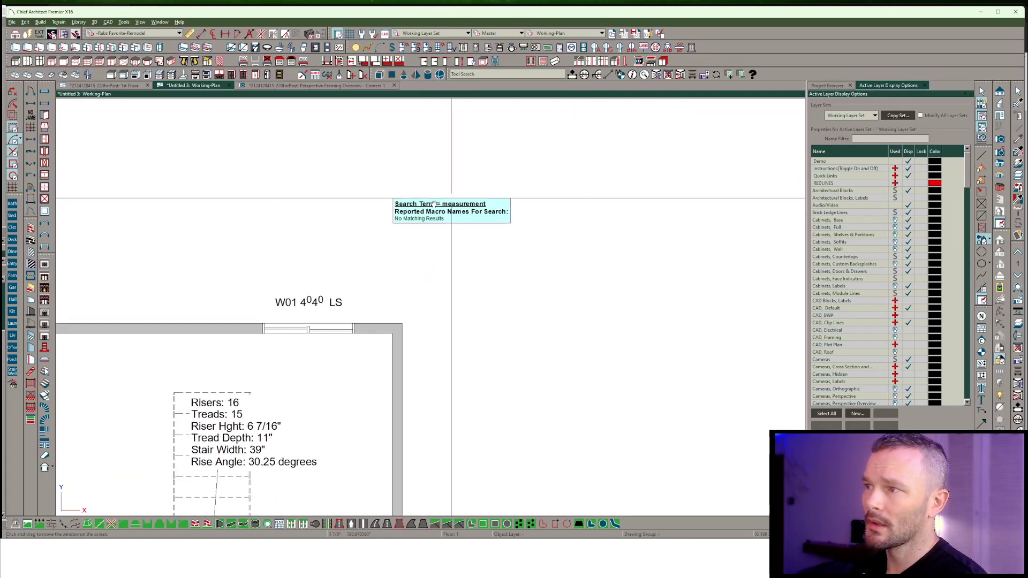
scroll(482, 241, "up", 4)
scroll(477, 275, "down", 2)
left_click(444, 283)
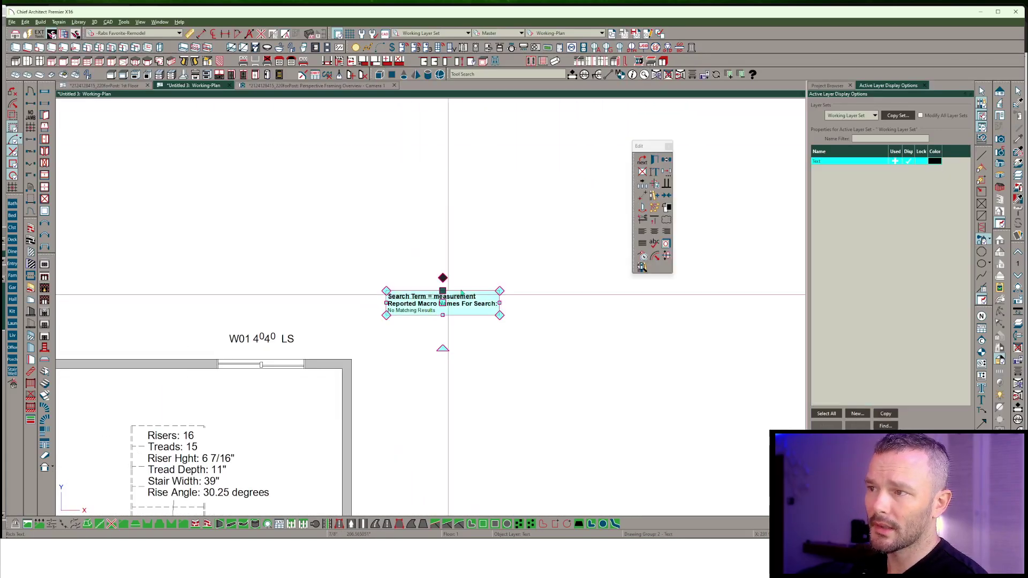
left_click(263, 364)
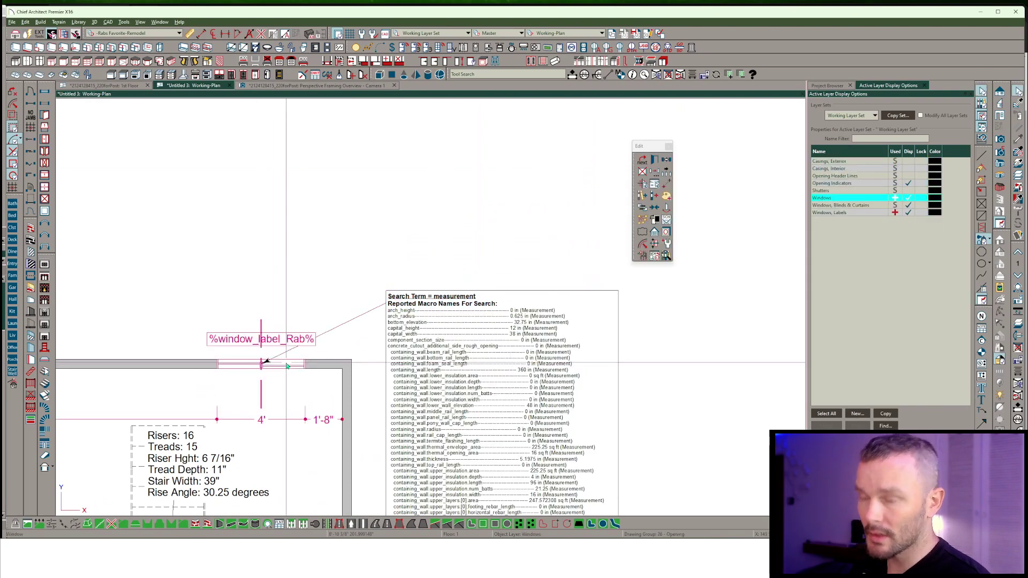
Give window W01 Louvered shutters in its specification and accept the change
double_click(287, 365)
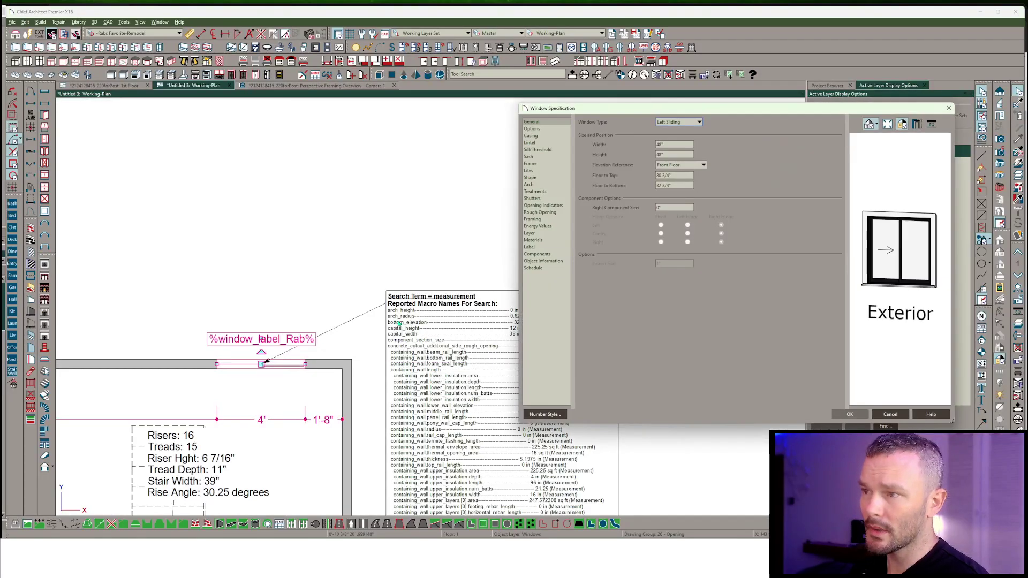
left_click(532, 198)
left_click(641, 131)
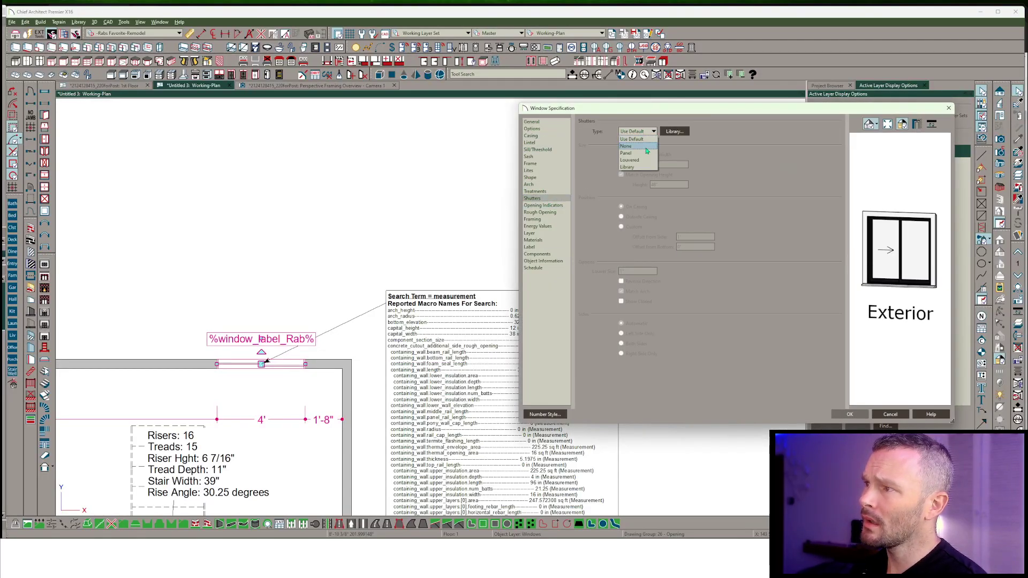
left_click(640, 160)
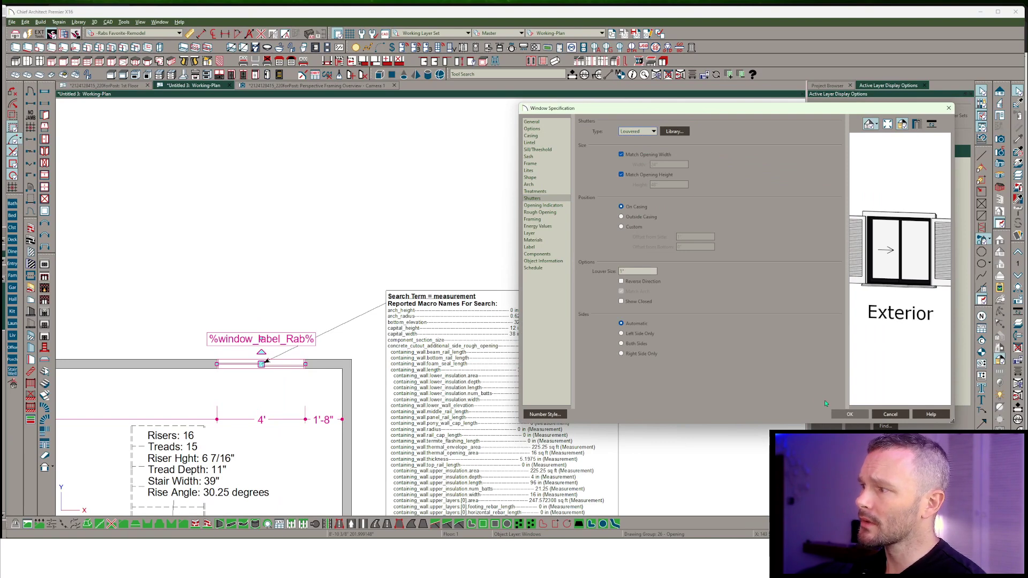
left_click(849, 415)
Change the search term in the macro search text box from "measurement" to "shutter"
left_click(470, 323)
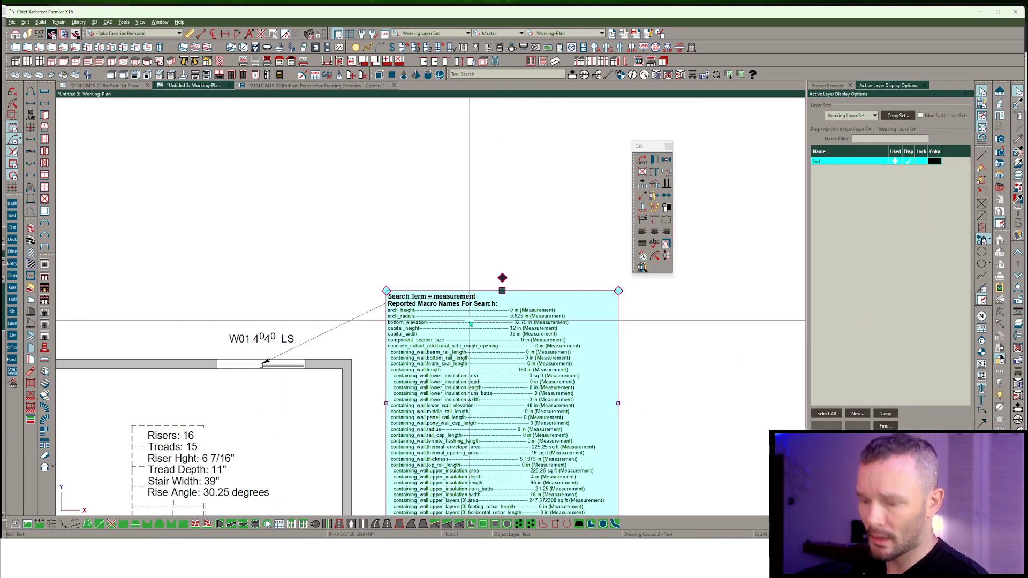
double_click(470, 324)
double_click(510, 183)
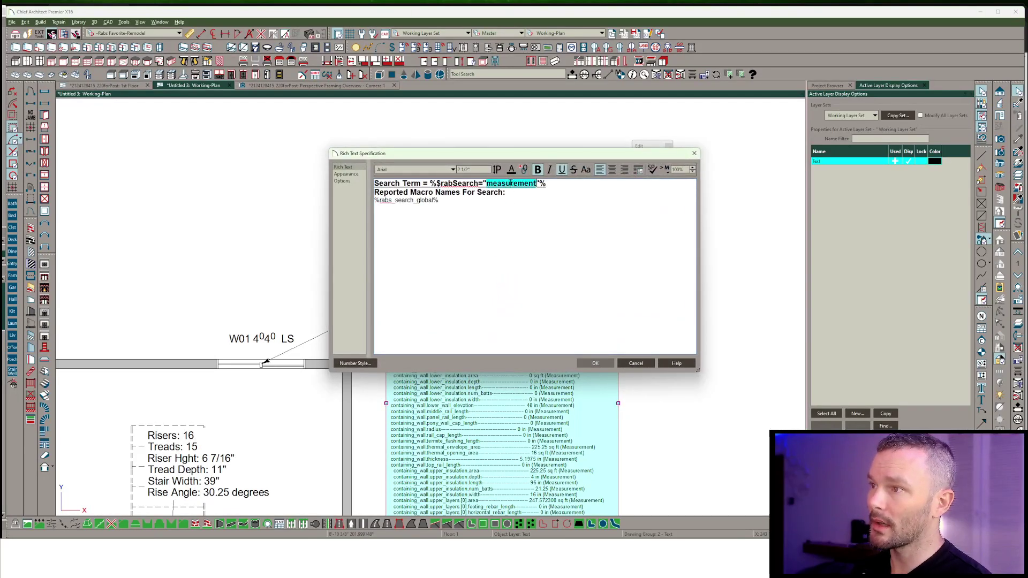
type("shutt")
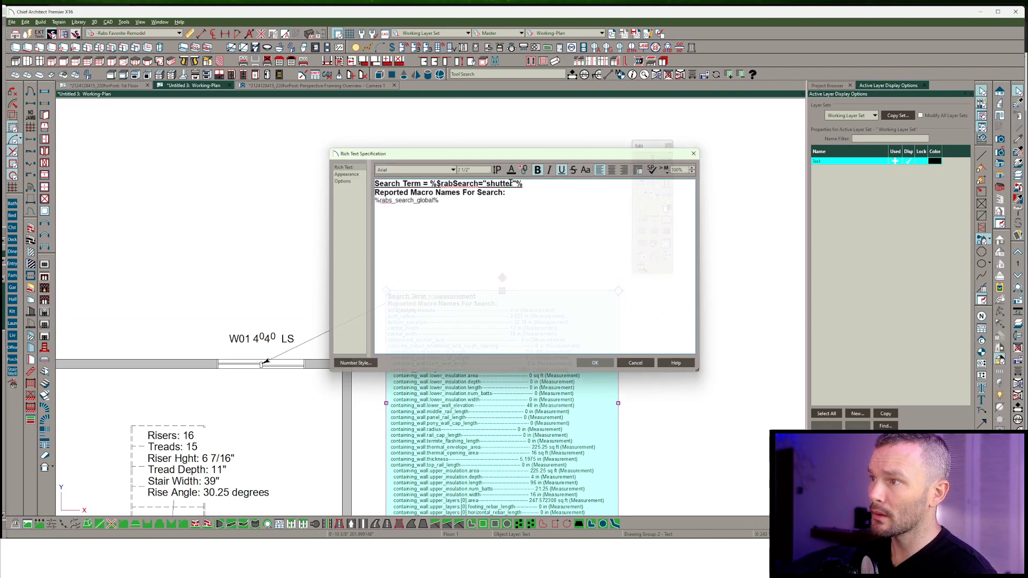
left_click(595, 363)
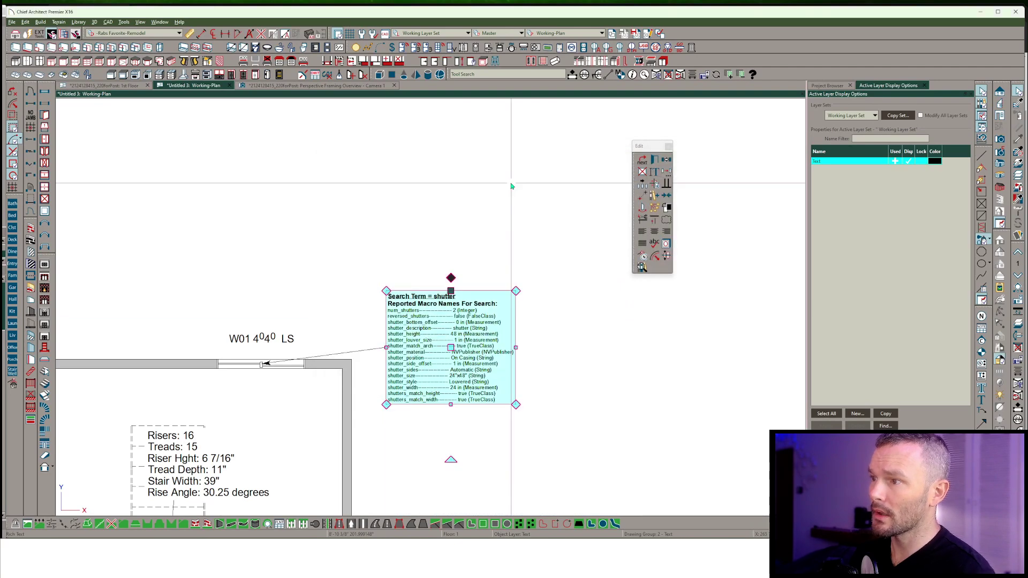
scroll(417, 347, "up", 1)
scroll(417, 347, "up", 1)
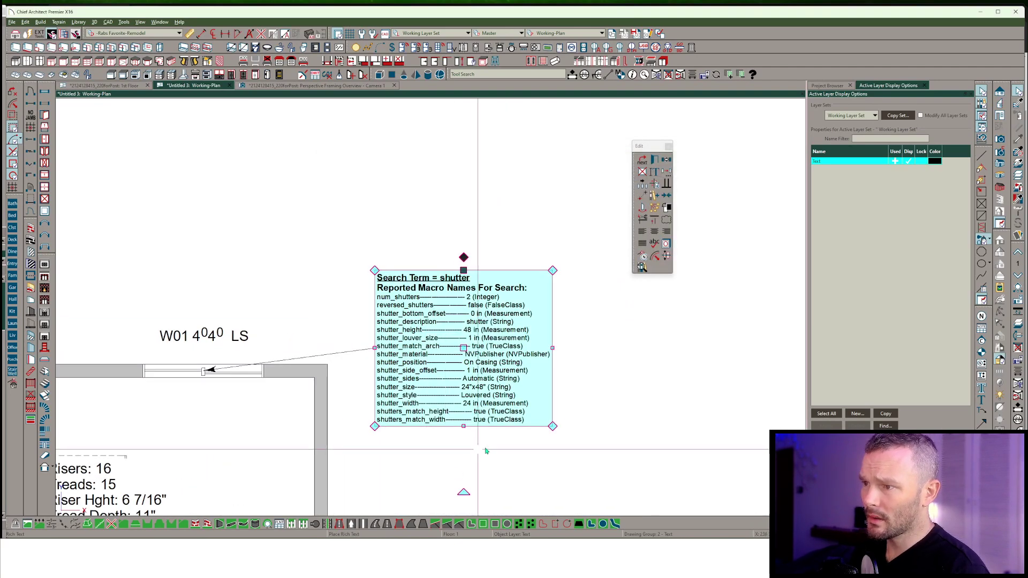
Switch to the ChiefTalk topic to reread the yes/no shutter column question, and return to Chief Architect
left_click(631, 375)
middle_click_drag(632, 377, 647, 376)
left_click(565, 274)
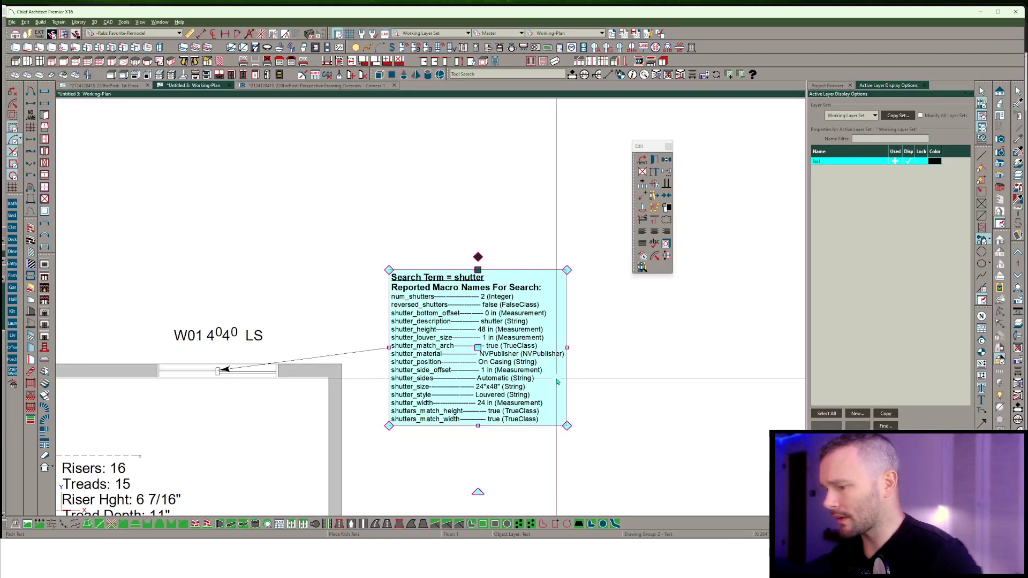
key("alt+Tab")
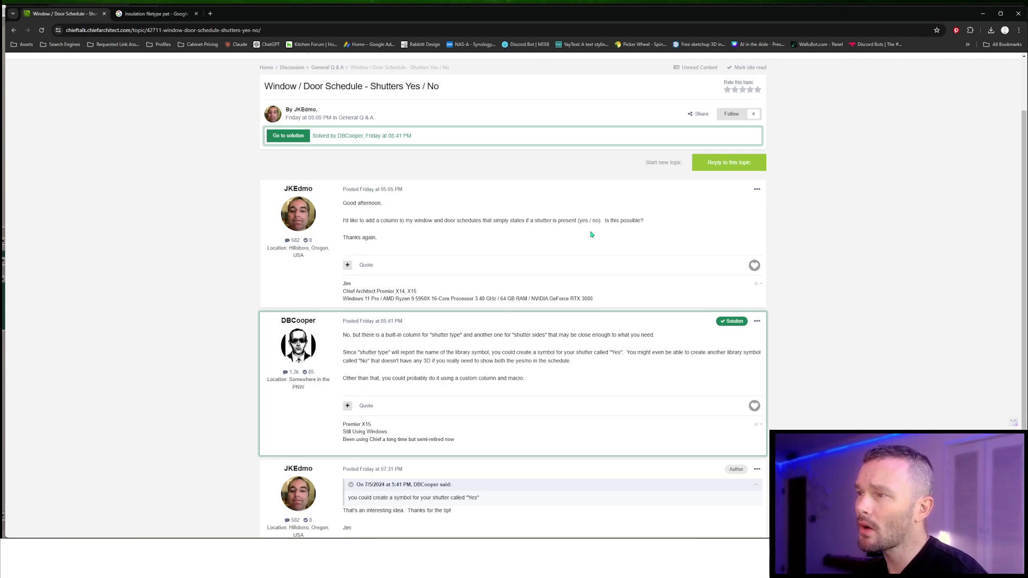
key("alt+Tab")
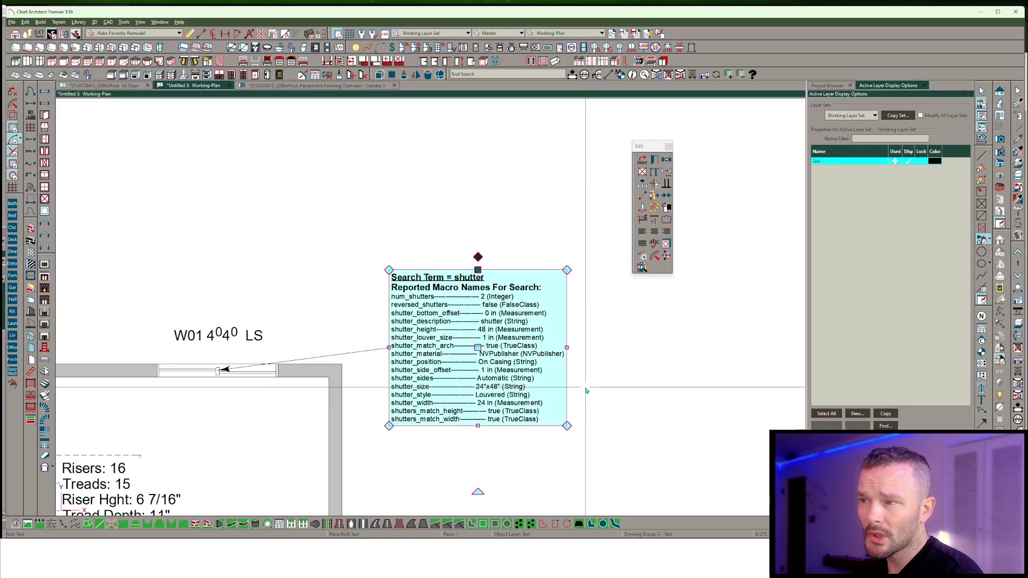
Set window W01's shutter type to Use Default and accept the specification
left_click(209, 371)
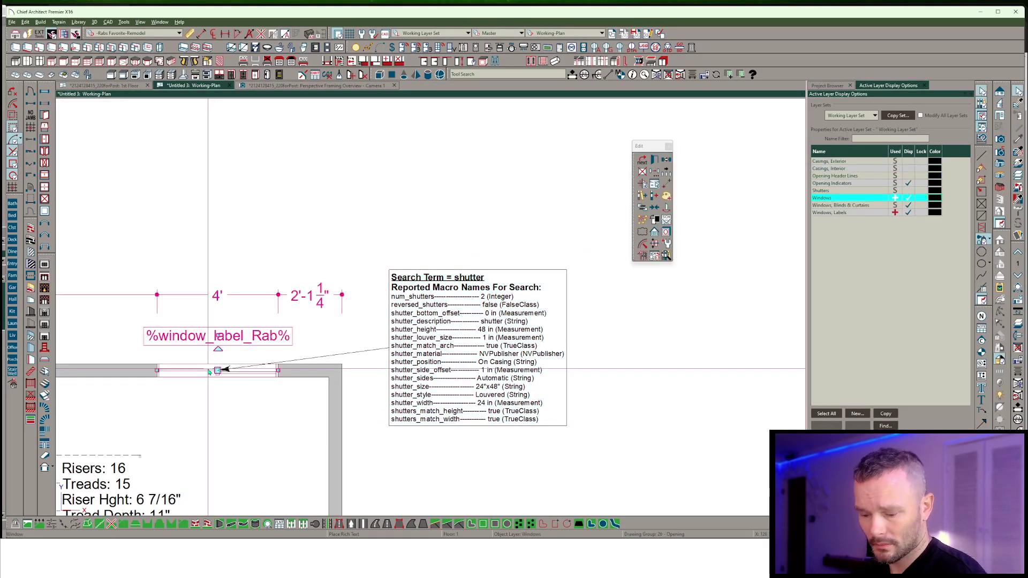
left_click(655, 183)
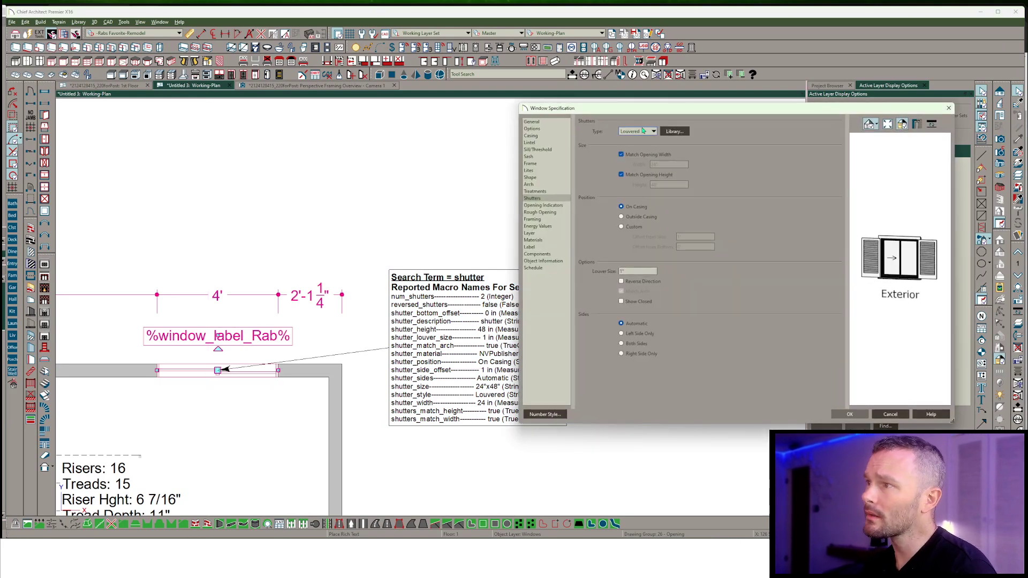
left_click(645, 132)
left_click(634, 138)
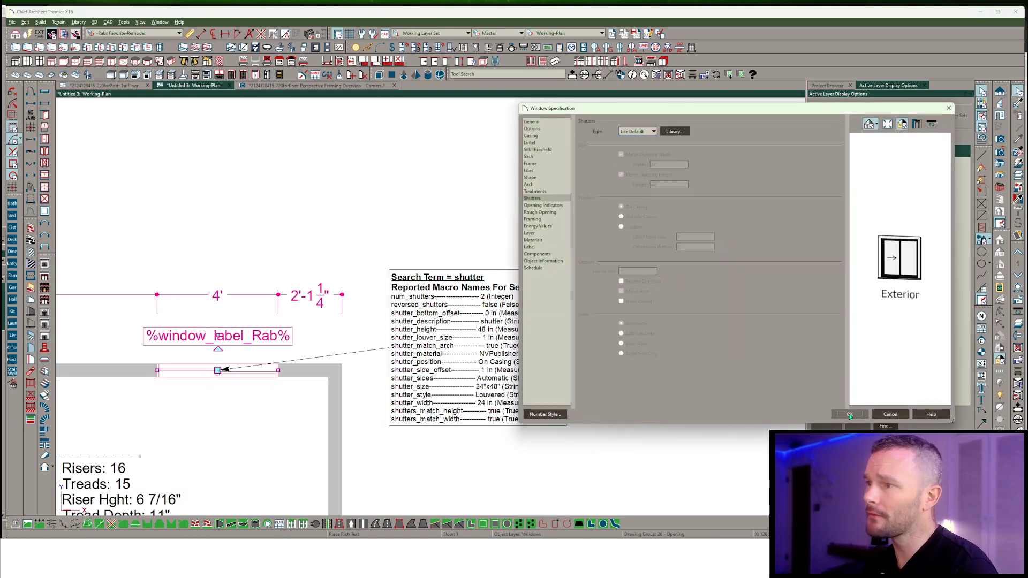
left_click(849, 415)
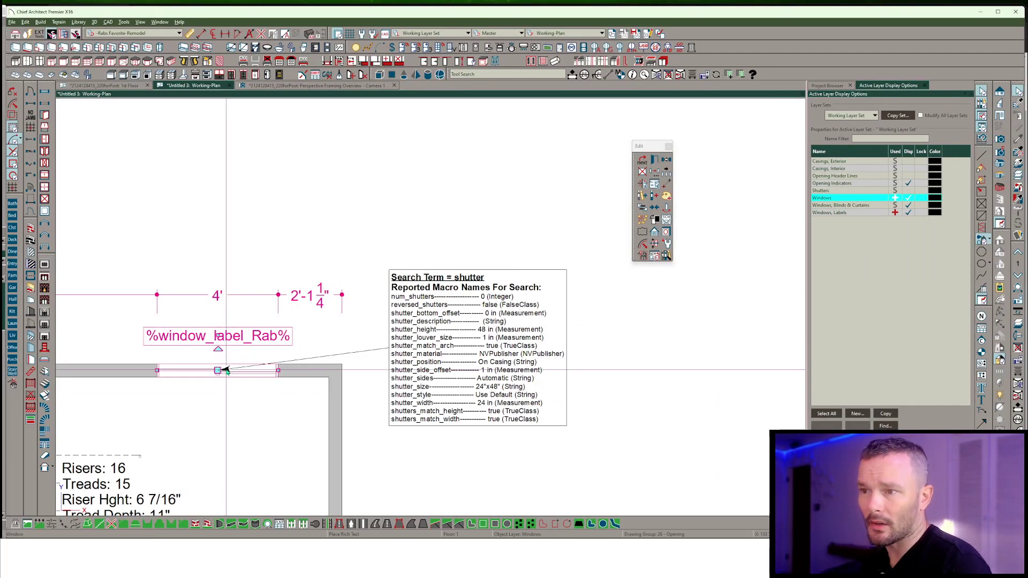
key("Escape")
Create a custom object field named "Shutters" in window W01's object information and select it for a value
left_click(194, 374)
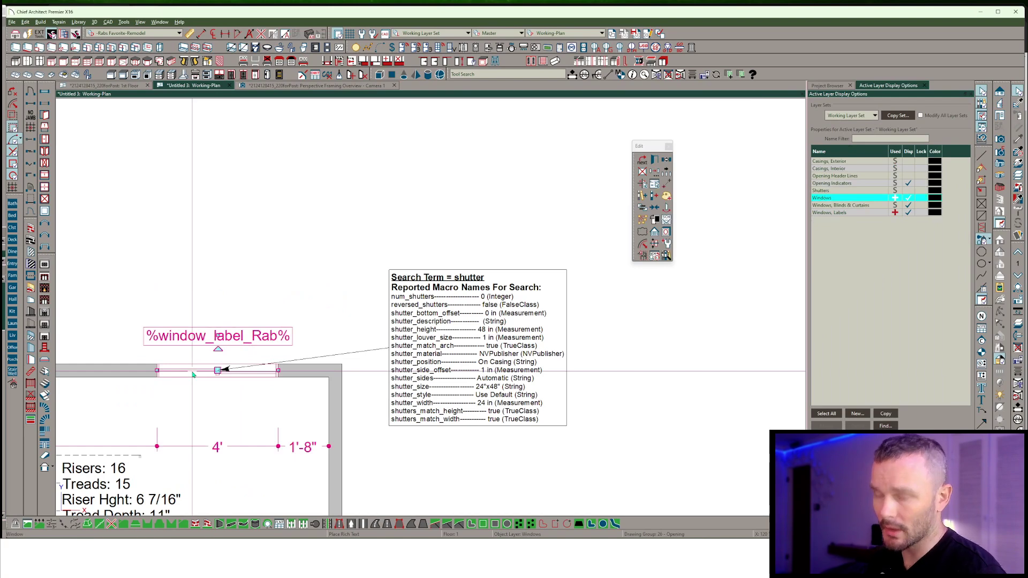
double_click(240, 350)
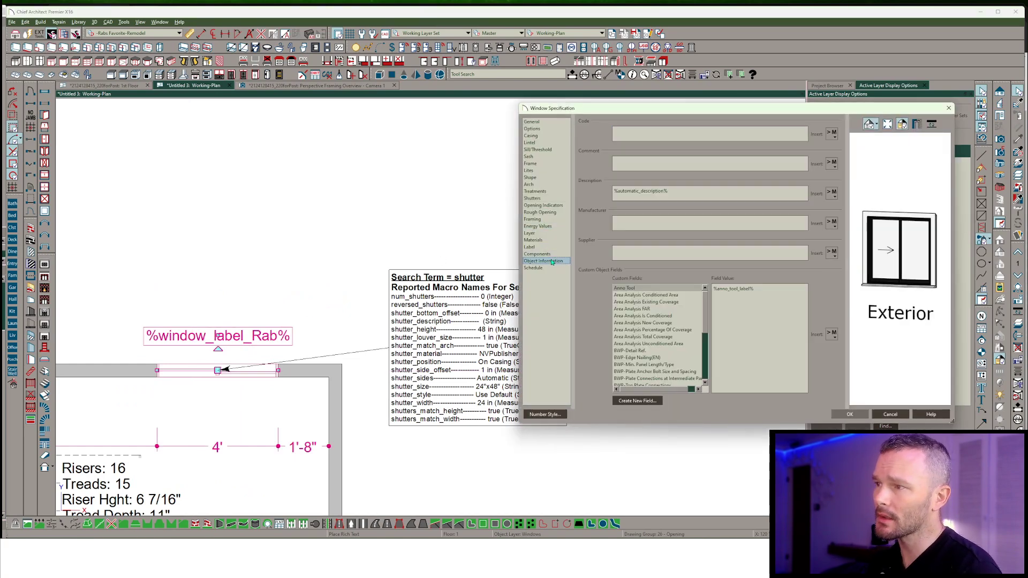
left_click(637, 401)
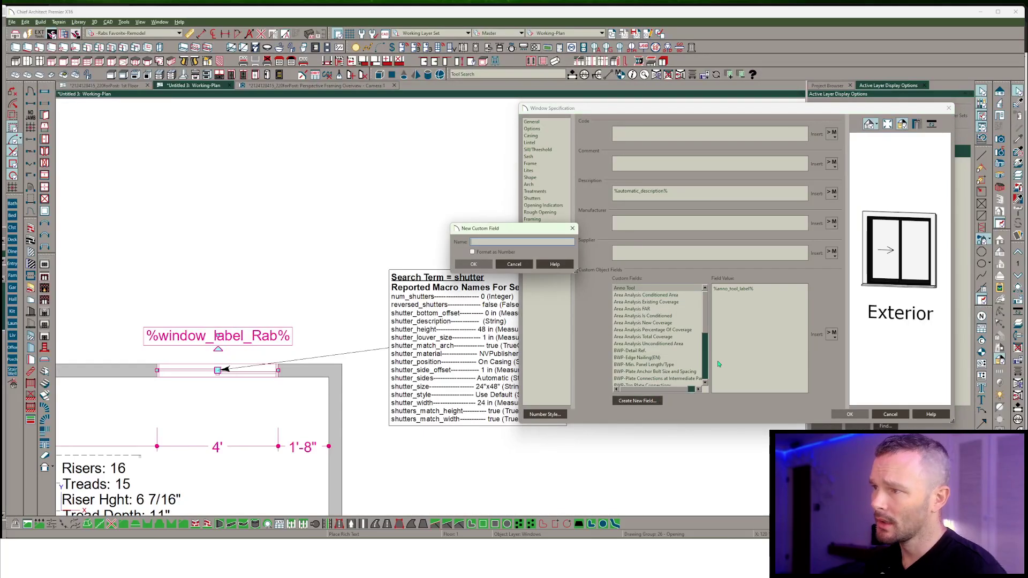
type("Shutters")
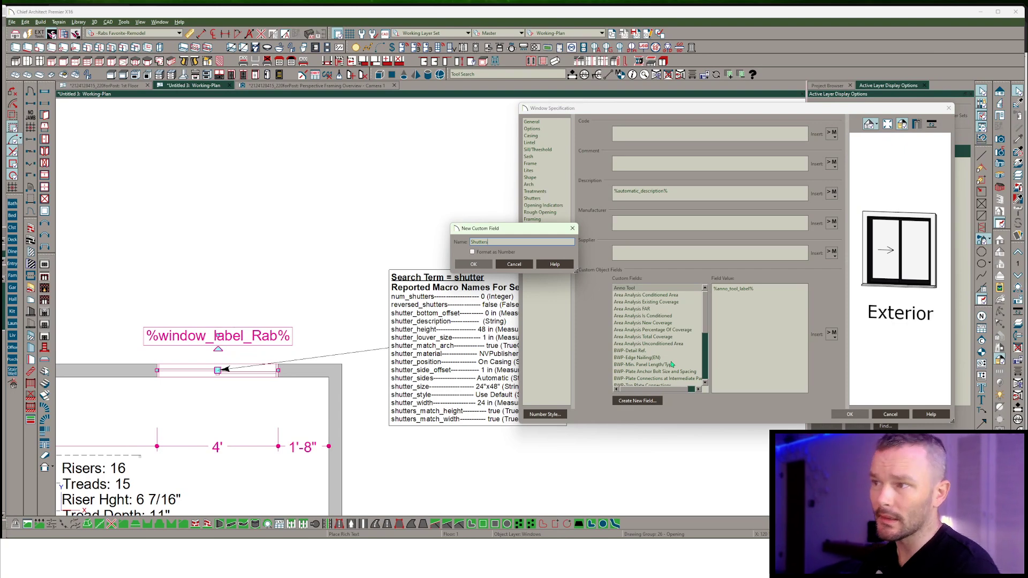
left_click(473, 264)
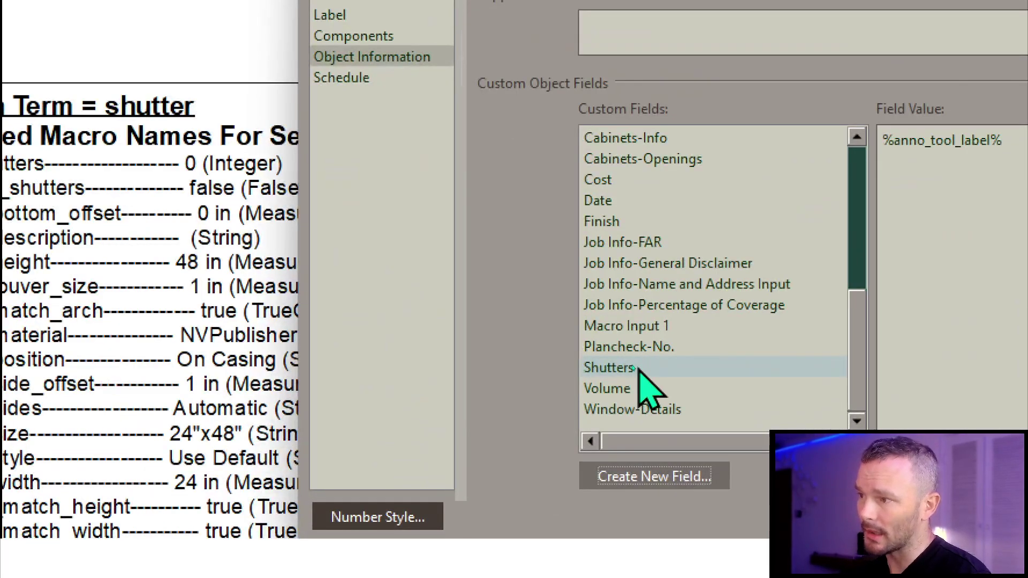
left_click(639, 368)
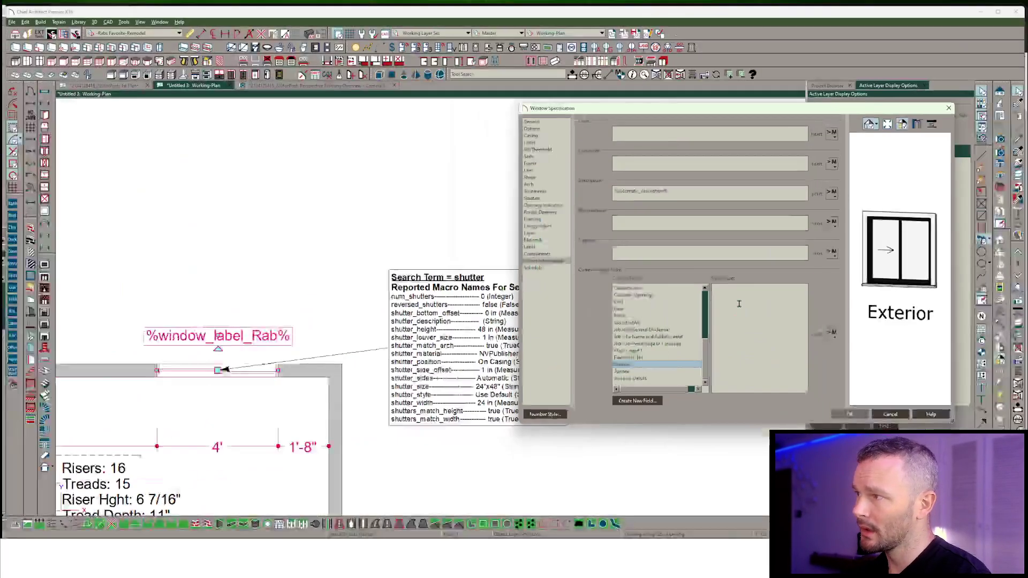
left_click(950, 184)
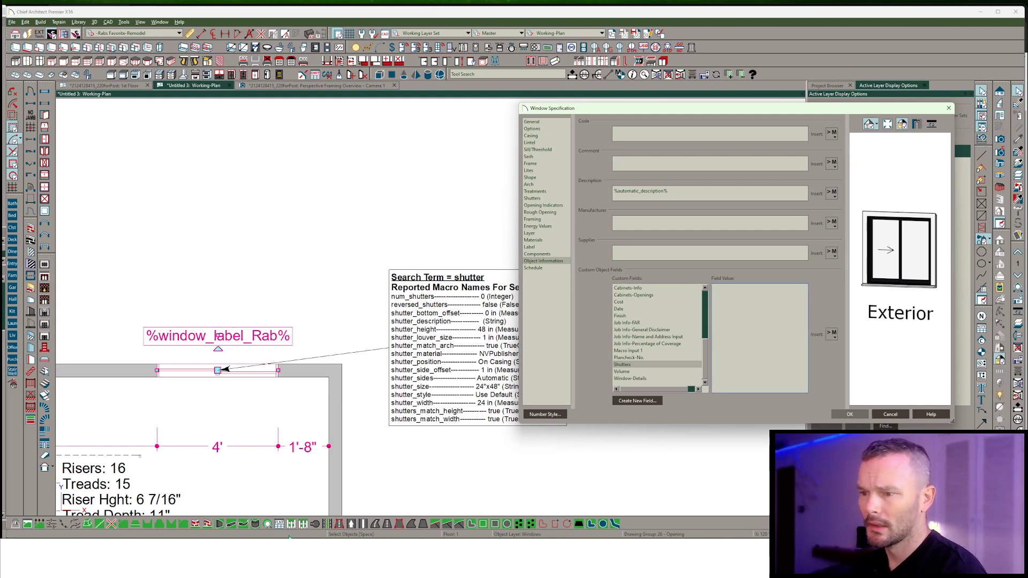
Switch to the browser and open the Rabbitt Design website's forum in a new tab
mouse_move(261, 551)
left_click(285, 513)
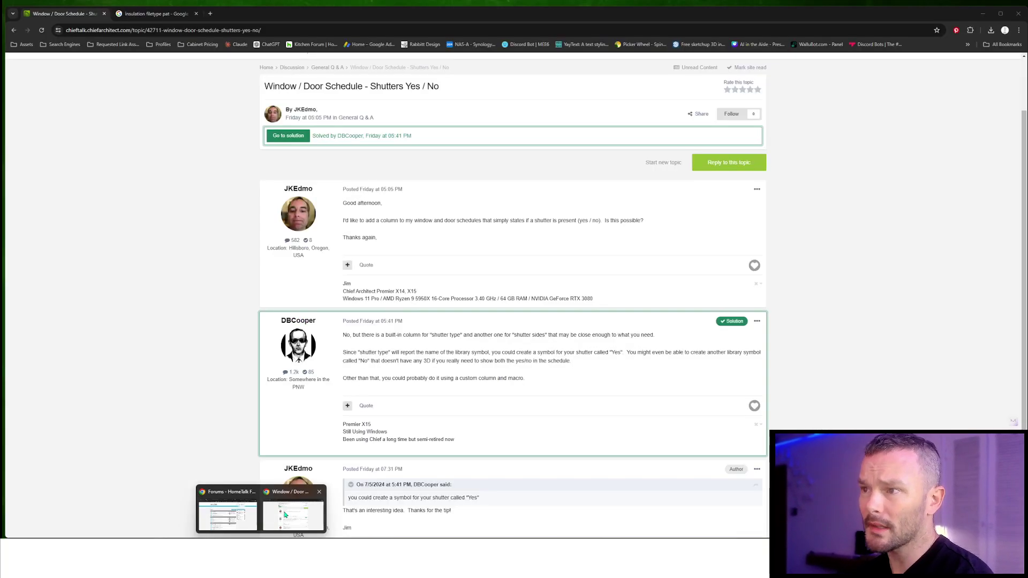
left_click(210, 14)
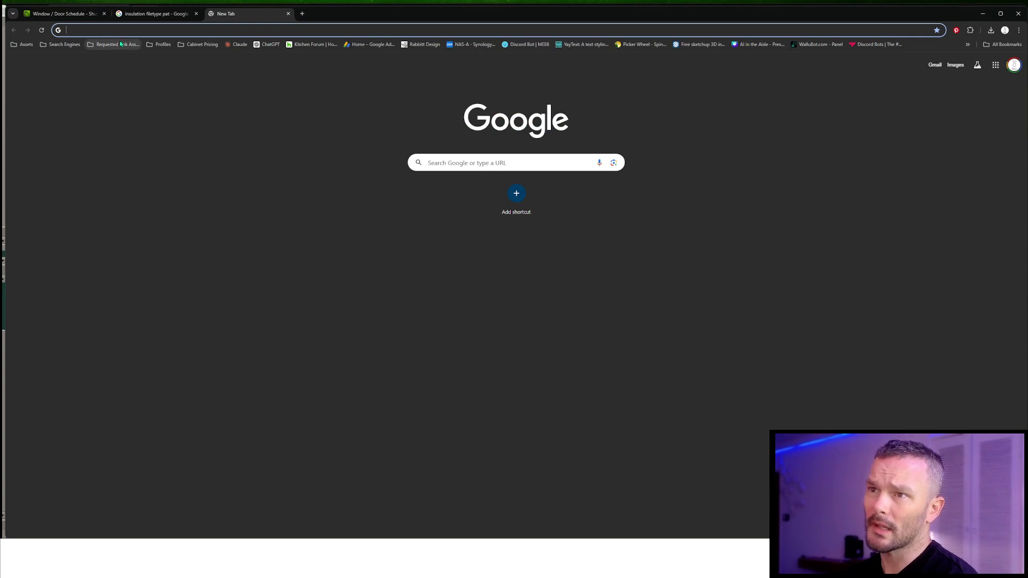
type("rabbitt")
key("Return")
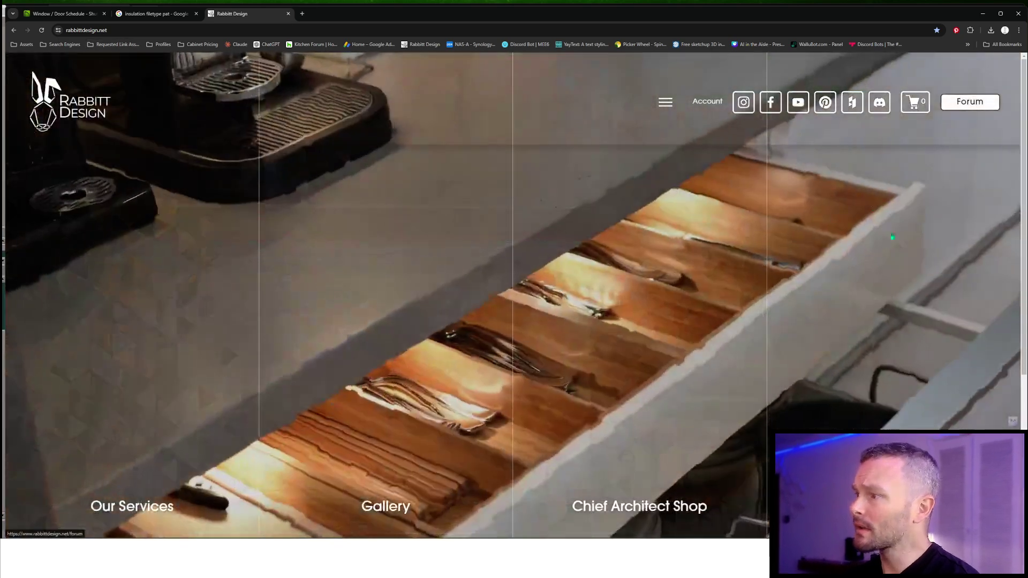
left_click(964, 106)
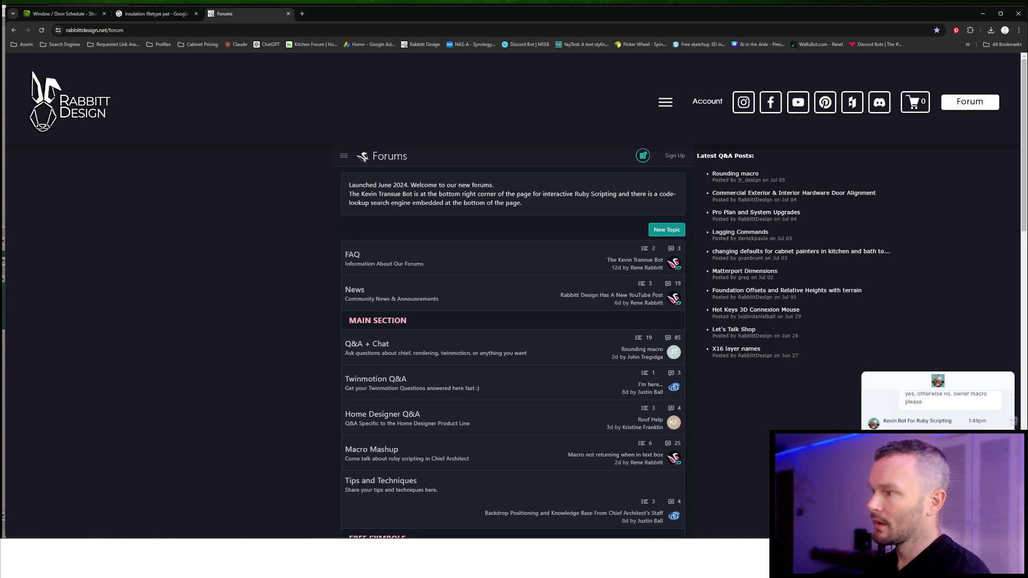
Read the Ruby scripting bot's reply on an owner macro that returns yes or no based on num_shutters
scroll(915, 424, "up", 3)
scroll(915, 424, "down", 3)
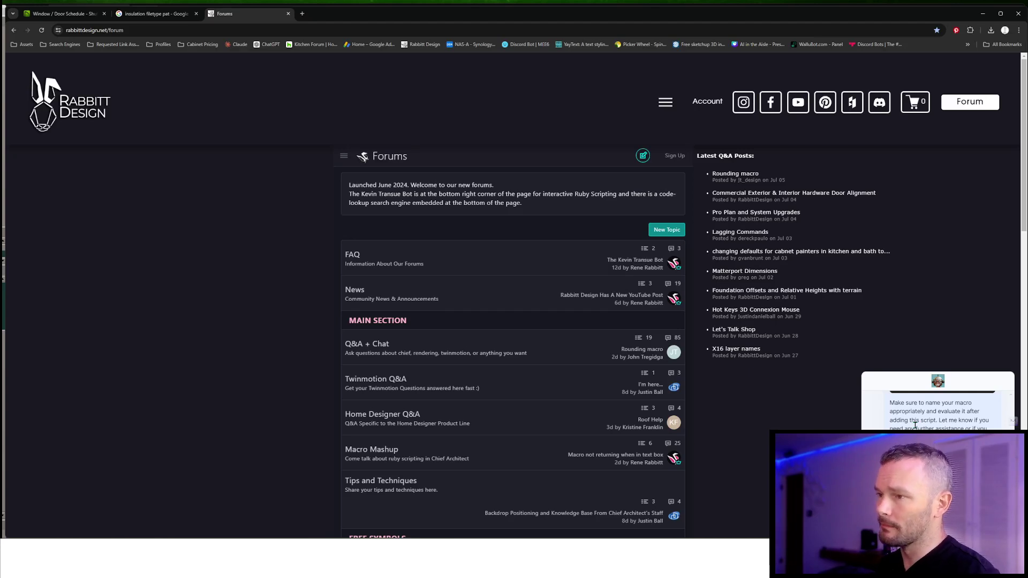
scroll(926, 426, "up", 2)
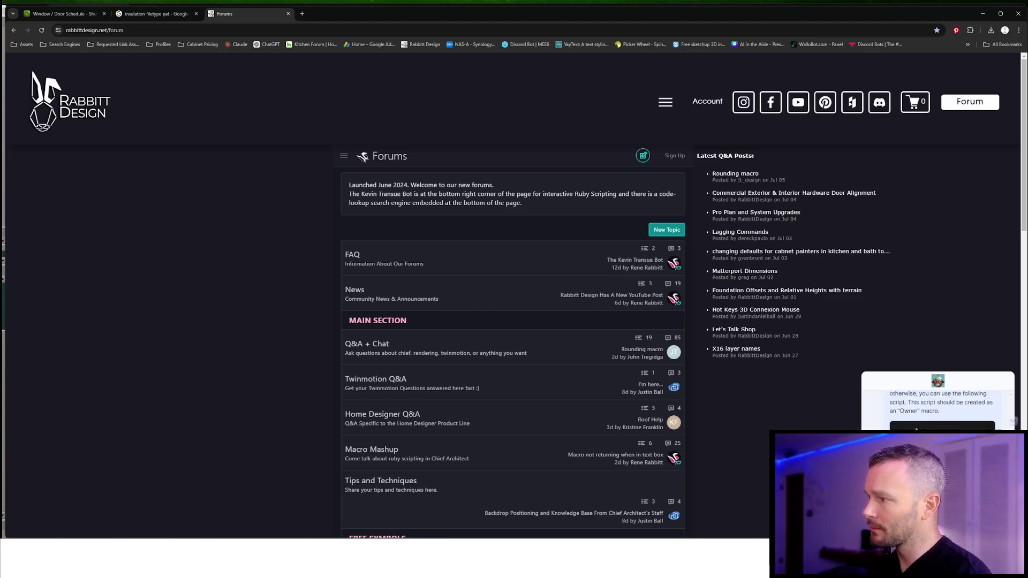
scroll(940, 425, "down", 2)
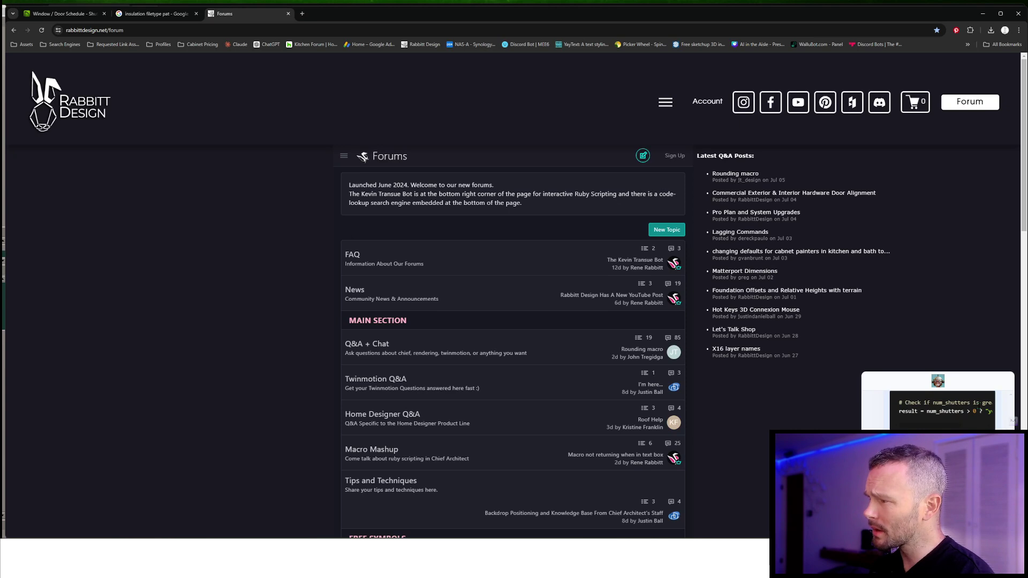
scroll(940, 413, "up", 2)
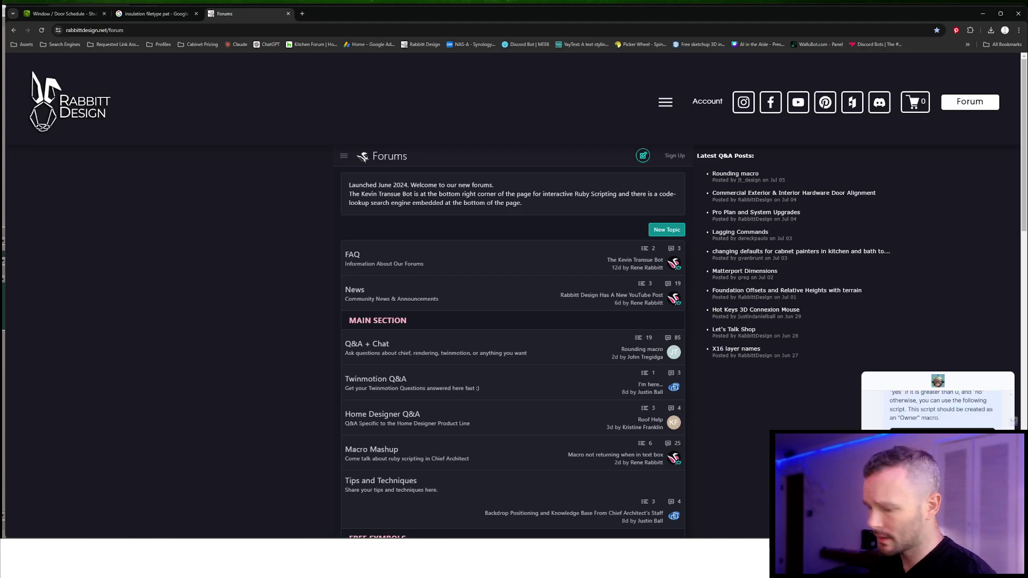
Return to Chief Architect, enter %shutter% as the value of the window's Shutters field and accept the specification
key("alt+Tab")
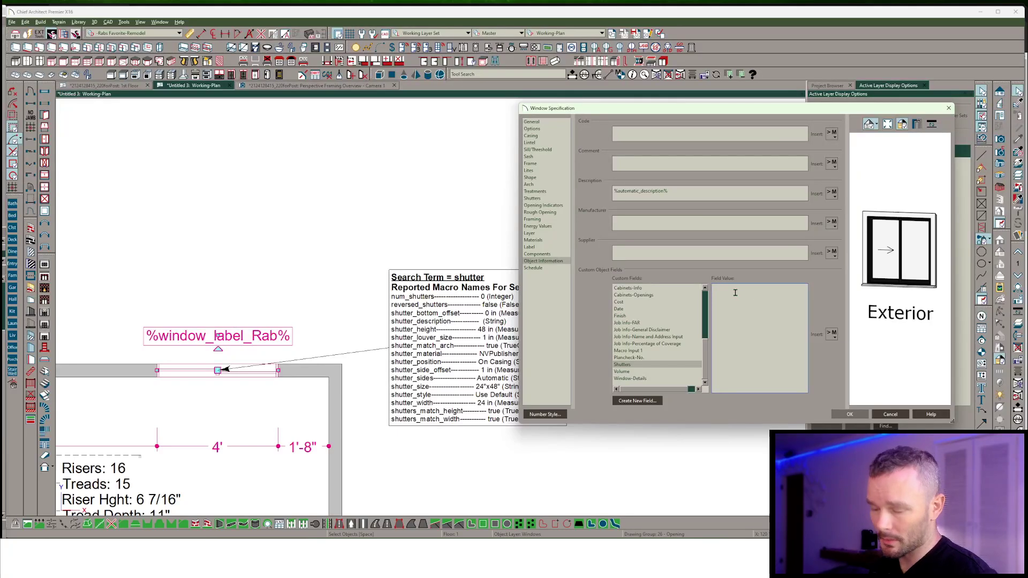
left_click(735, 293)
type("%shut")
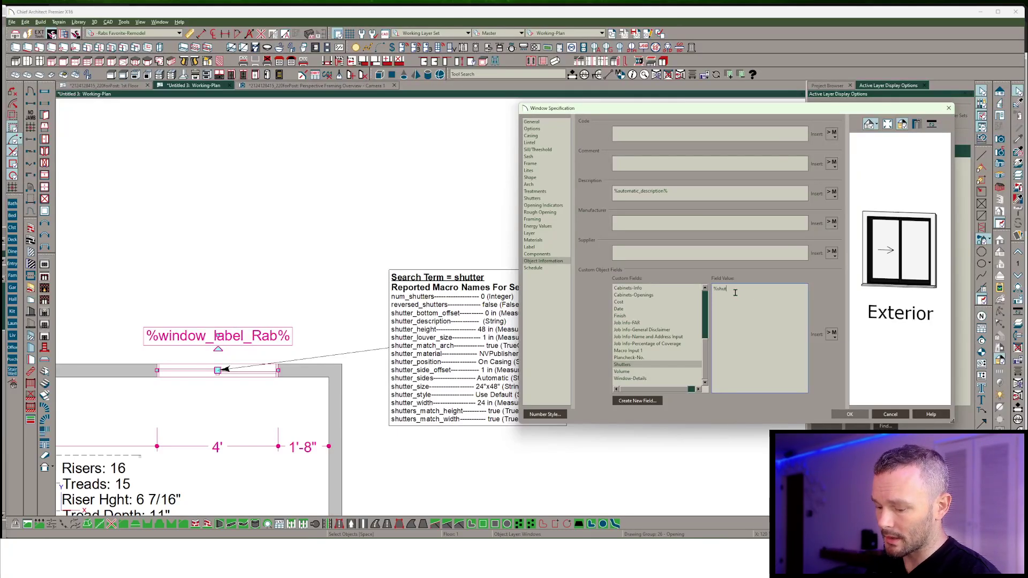
type("ter_")
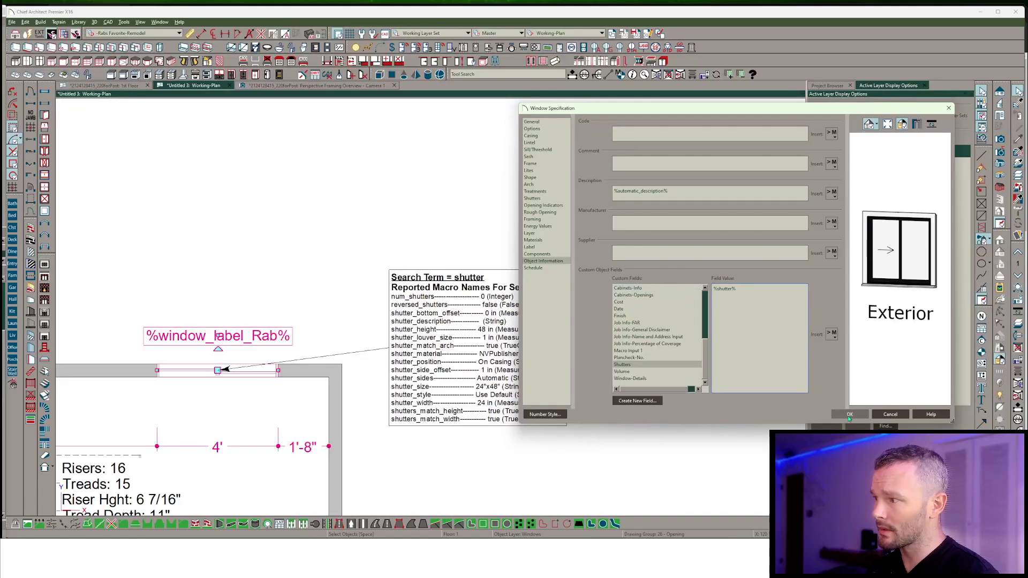
left_click(849, 414)
Find the schedule that contains window W01 and open the Window-New schedule
scroll(520, 320, "down", 2)
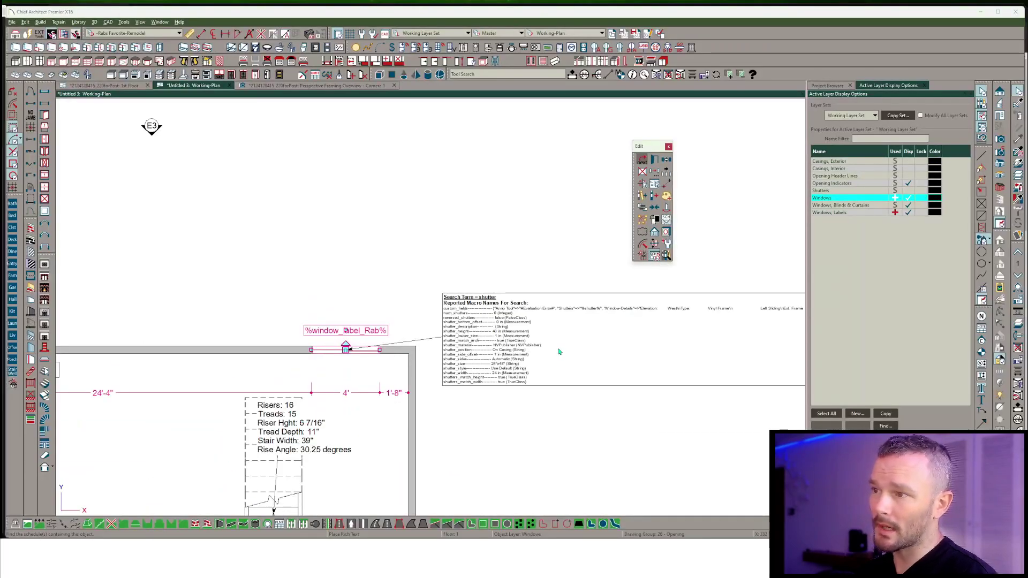
left_click(656, 260)
scroll(330, 322, "up", 4)
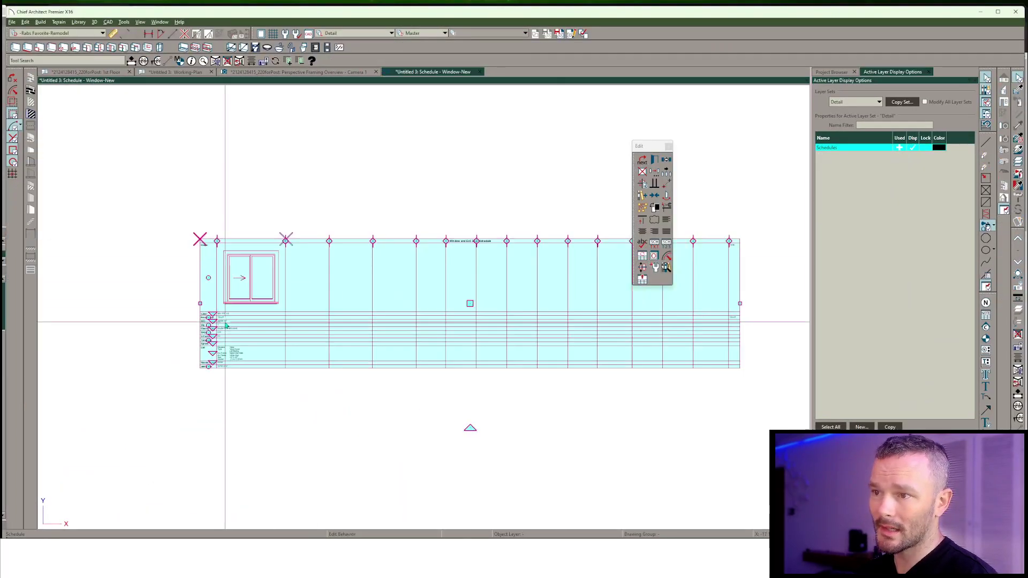
Add the Shutters field to the included columns of the Window and Ext. Door Schedule, accept the specification and check the Shutters row
double_click(330, 323)
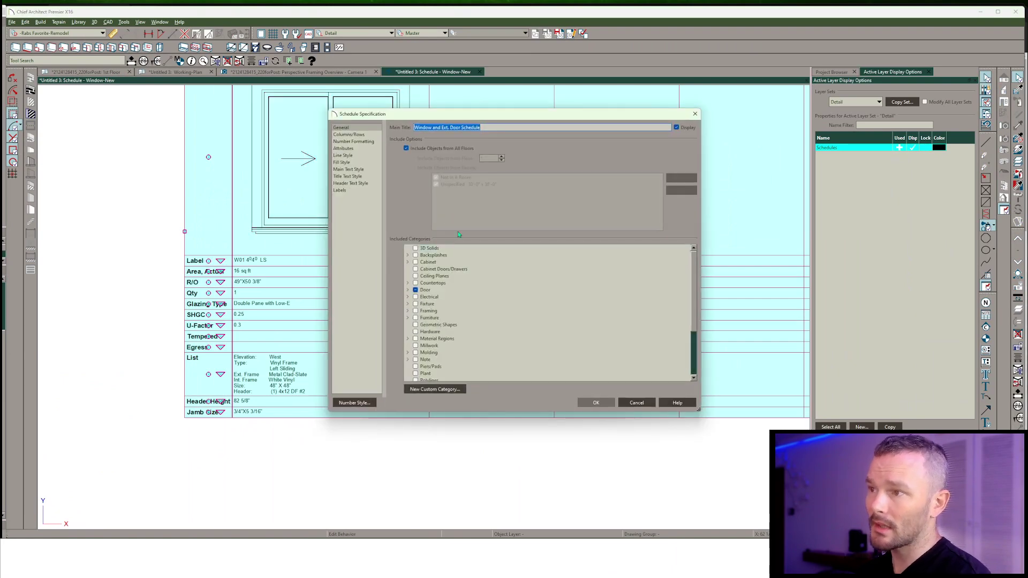
left_click(354, 135)
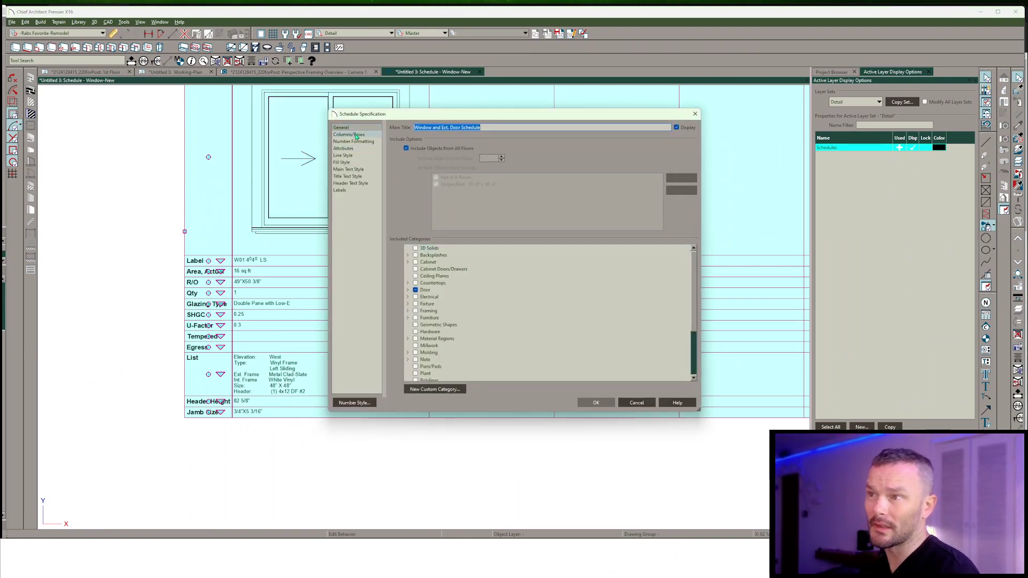
scroll(447, 197, "down", 6)
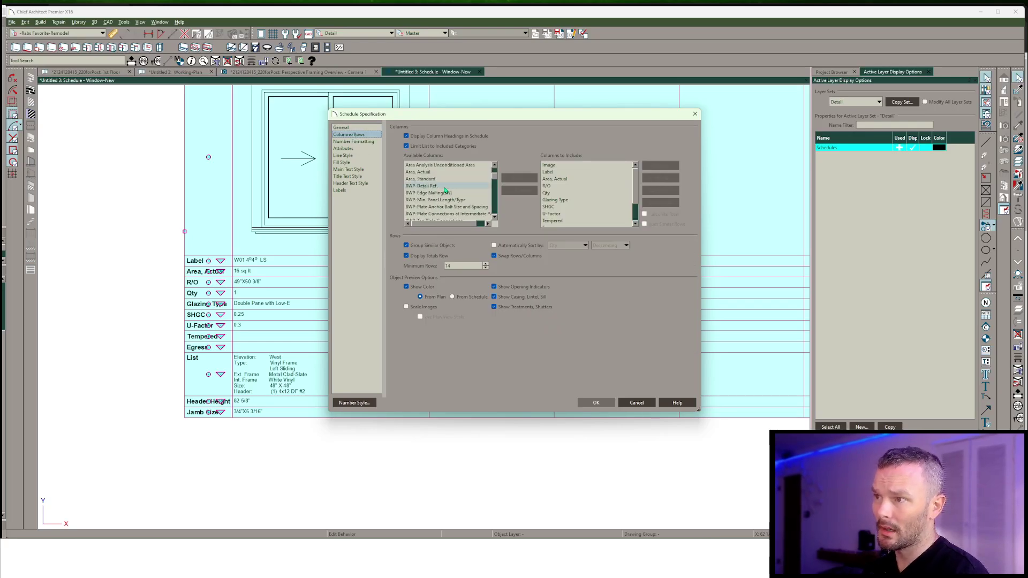
scroll(405, 225, "down", 12)
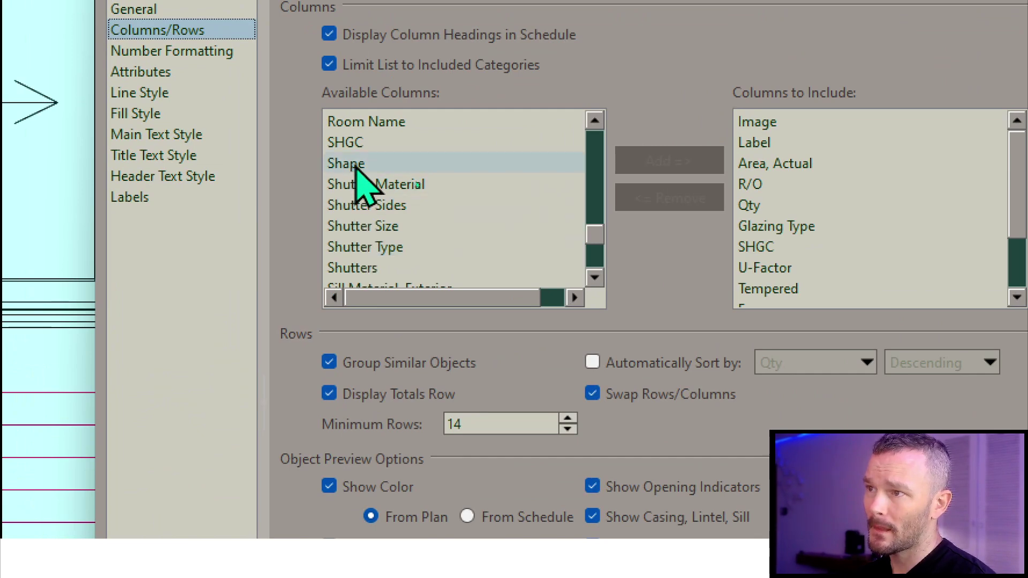
scroll(396, 228, "down", 1)
left_click(348, 206)
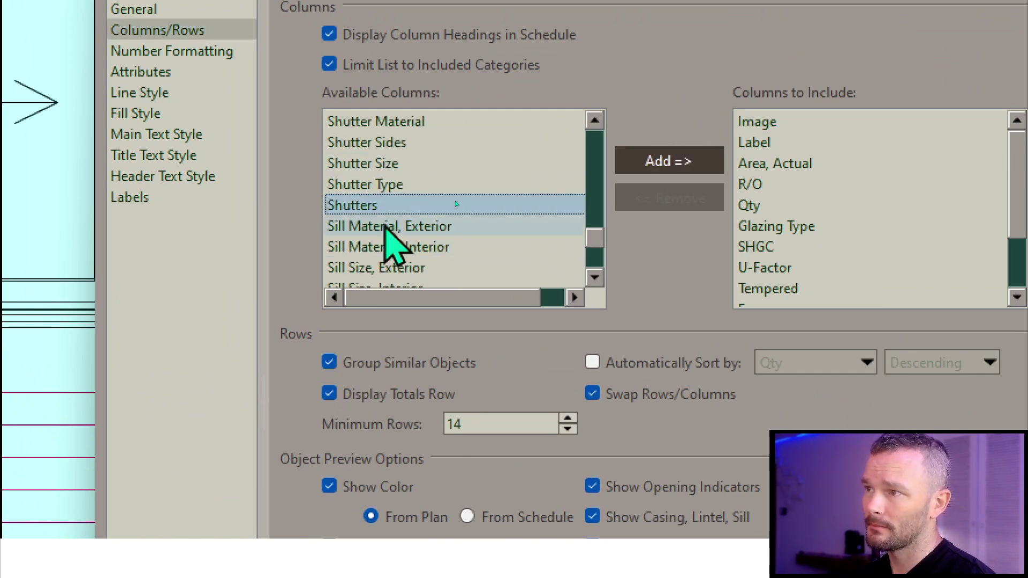
left_click(672, 159)
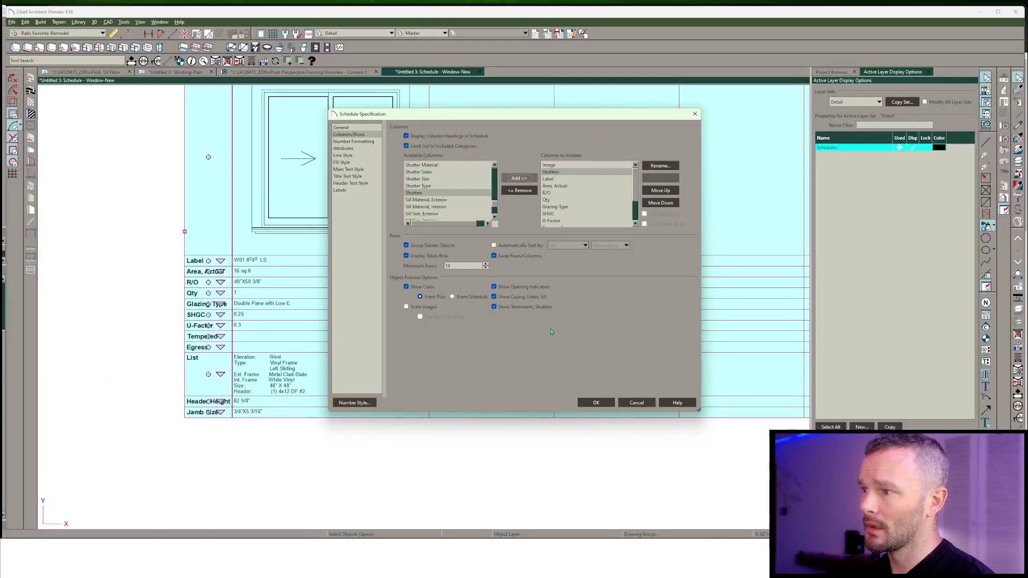
left_click(595, 402)
scroll(219, 287, "up", 3)
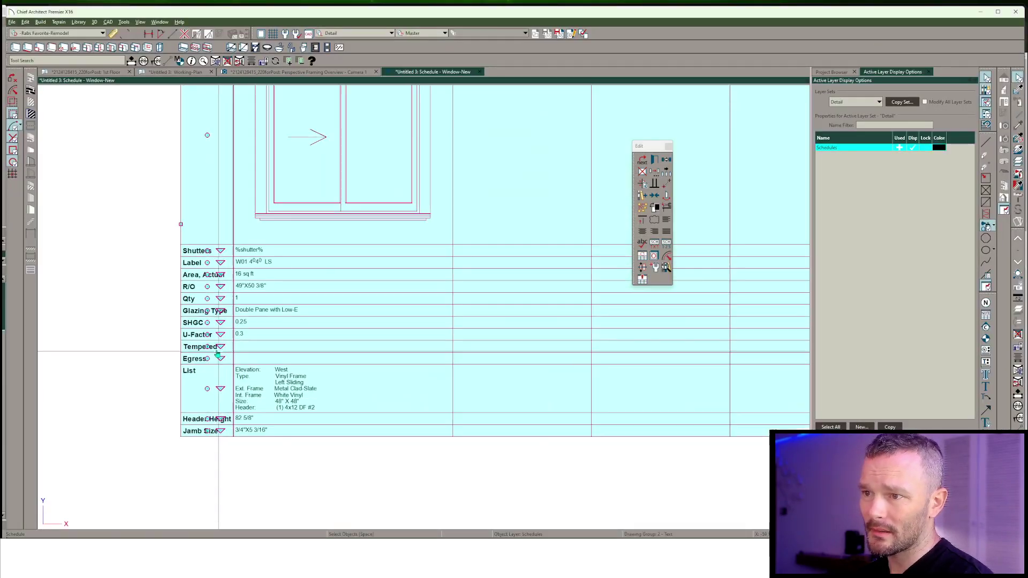
scroll(345, 325, "up", 3)
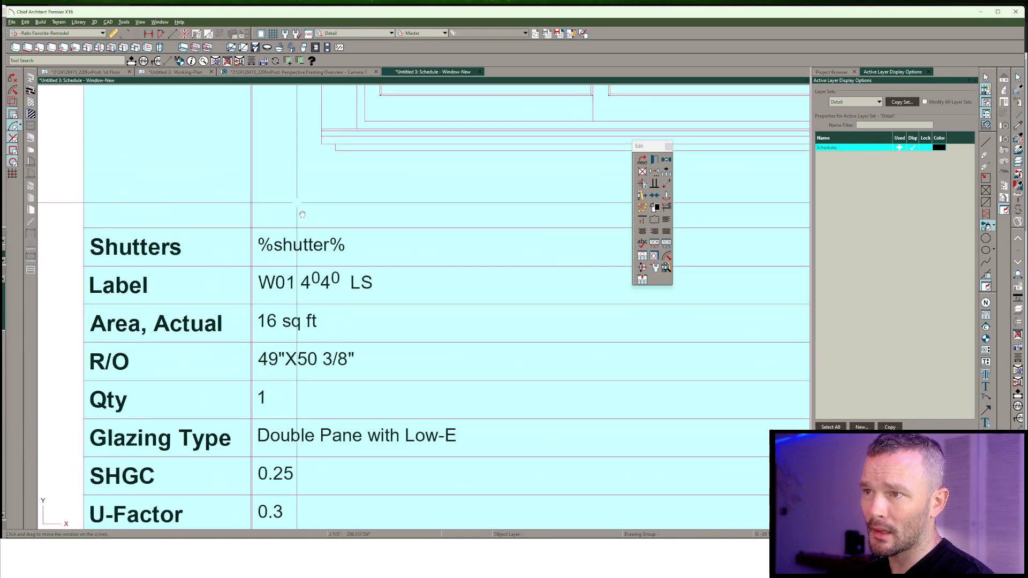
scroll(345, 325, "up", 1)
scroll(374, 332, "down", 2)
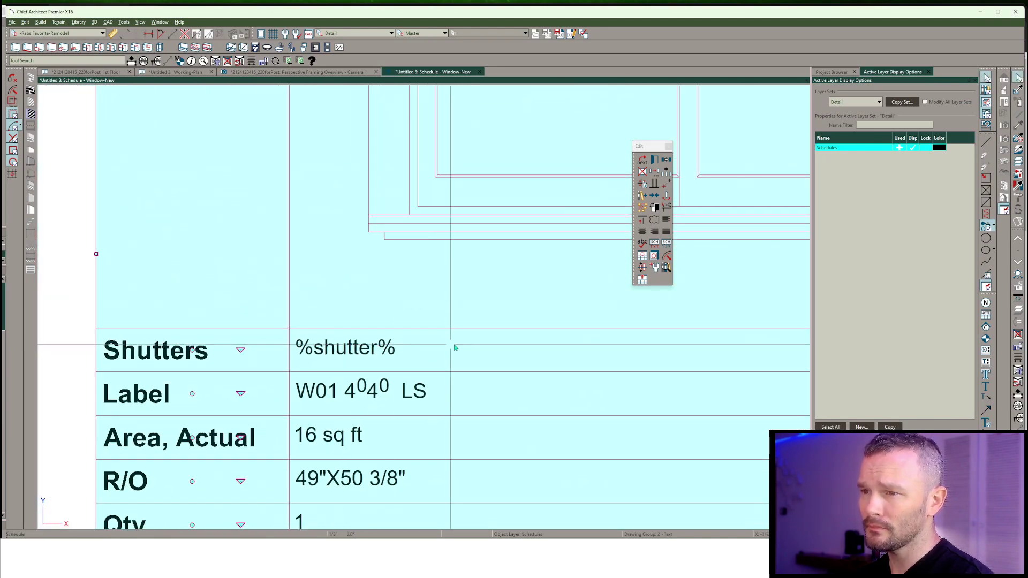
Create a text macro named shutter containing the bot's commented code: result = num_shutters > 0 ? "yes" : "no"
left_click(988, 363)
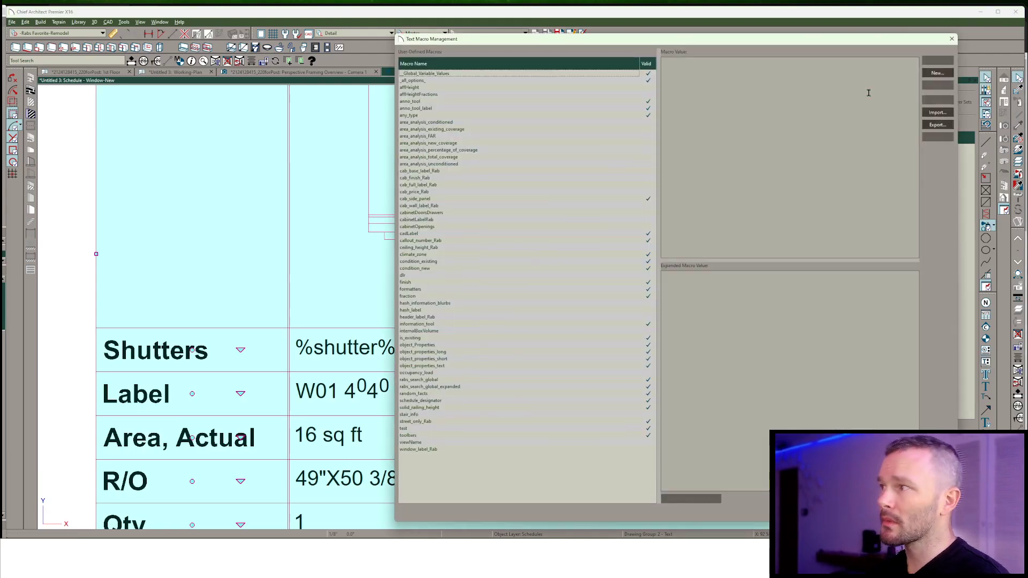
left_click(938, 73)
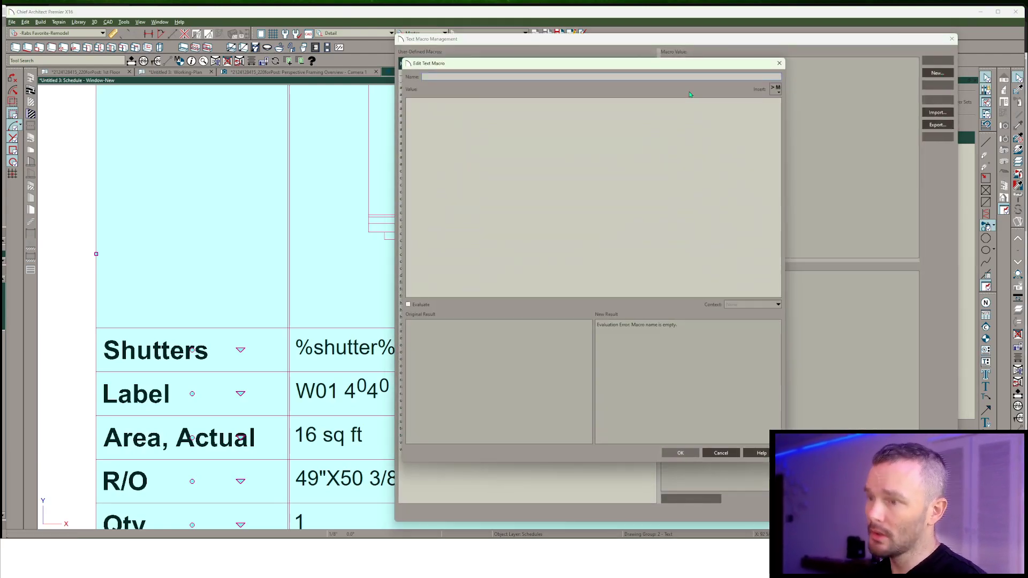
type("shutter")
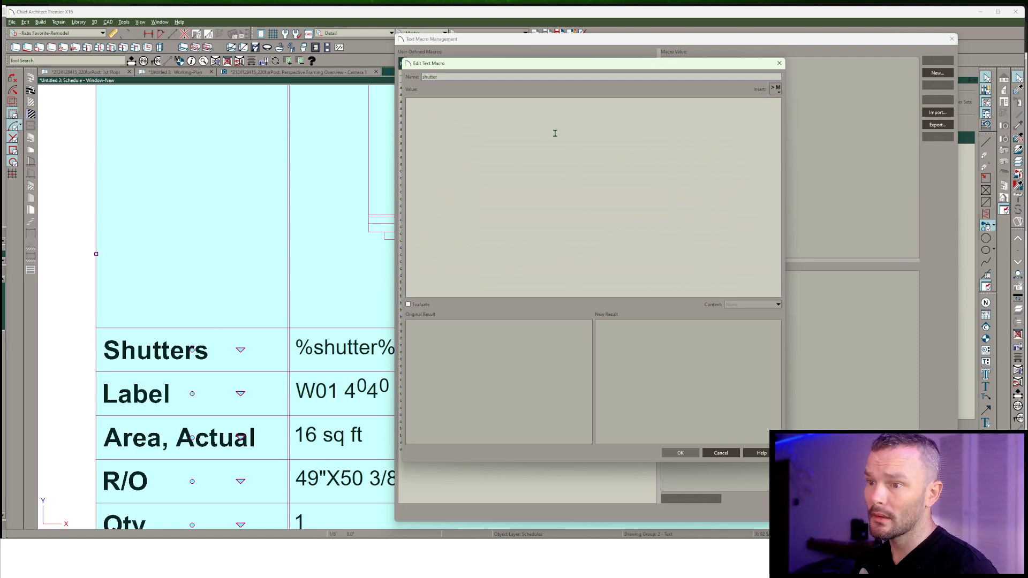
type("# Check if num_shutters is greater than 0 result = num_shutters > 0 ? \"yes\" : \"no\"")
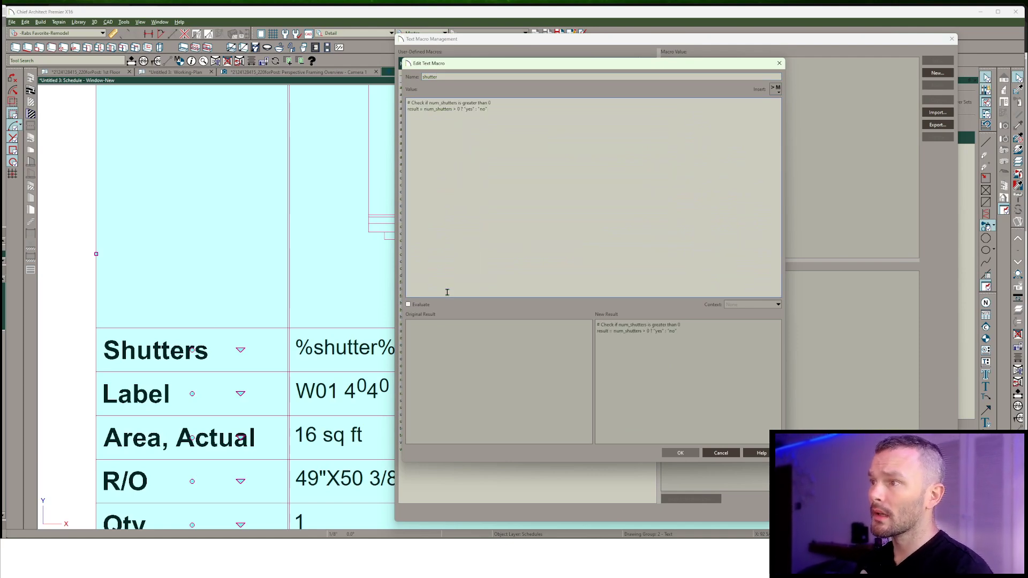
Have the shutter macro evaluated with the Owner Object context, save it and check the schedule's Shutters row
left_click(408, 305)
left_click(752, 305)
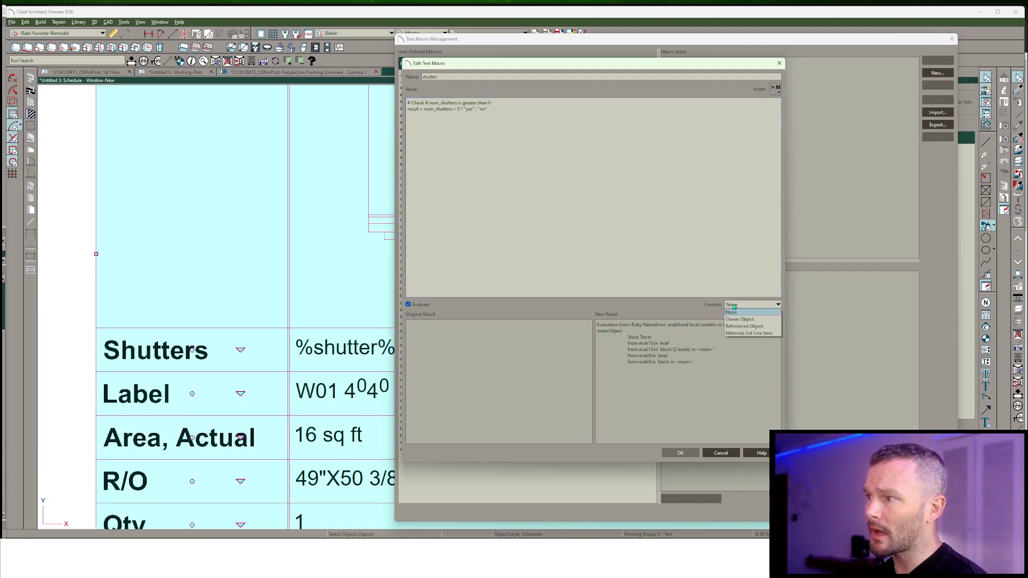
left_click(743, 320)
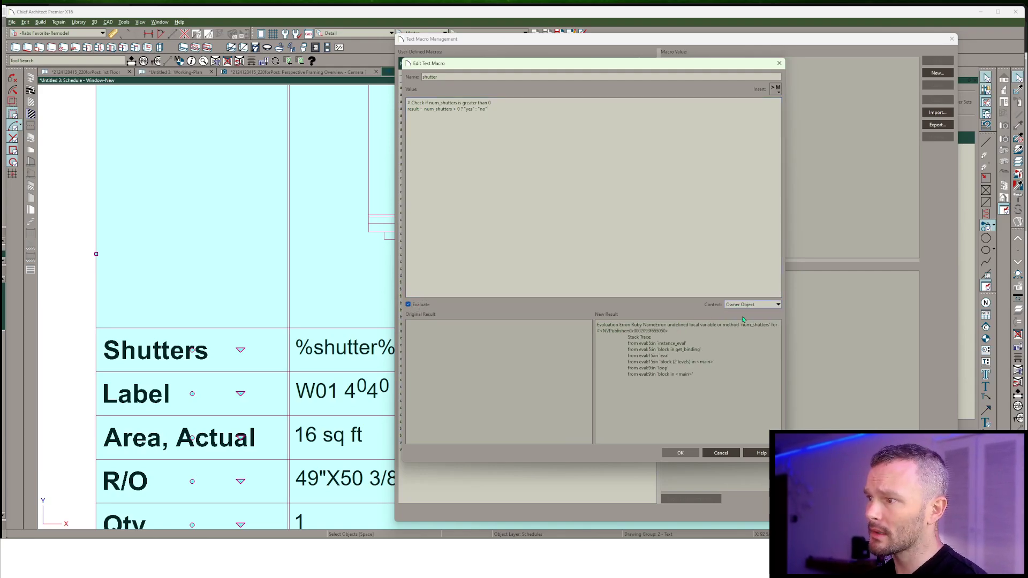
left_click(680, 453)
left_click(691, 499)
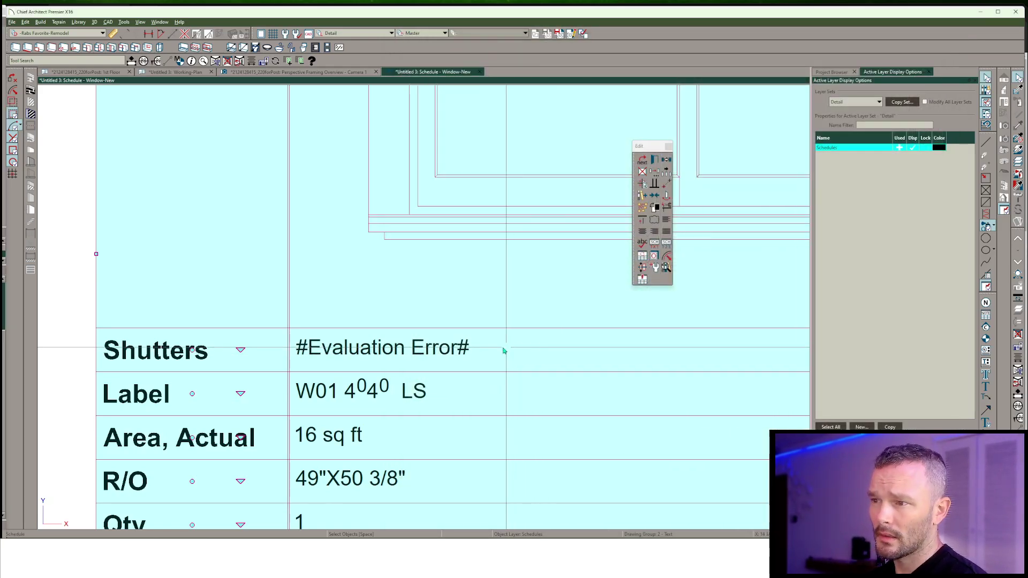
scroll(398, 285, "down", 1)
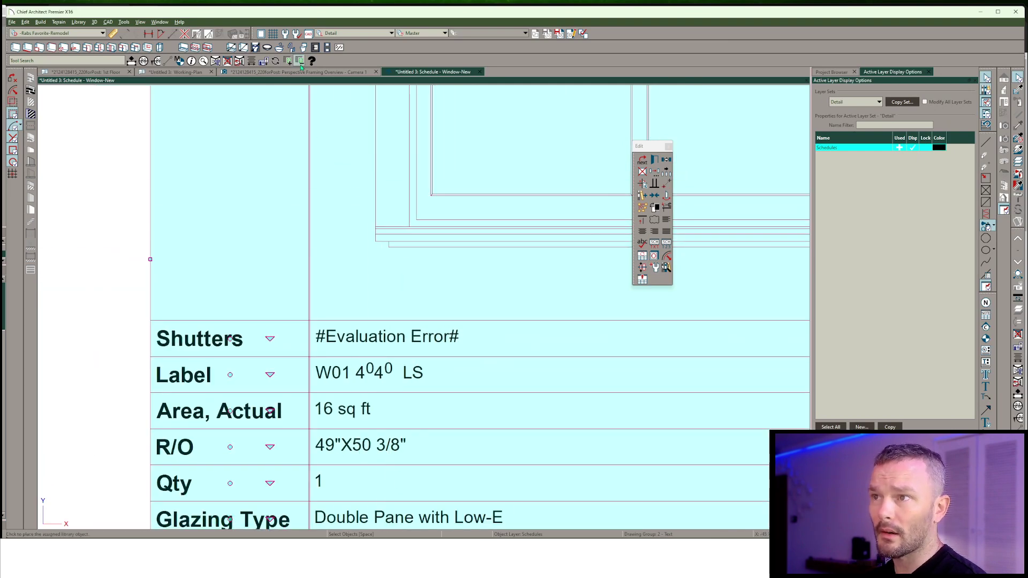
Return to the Working-Plan view and open the specification of window W01
left_click(184, 75)
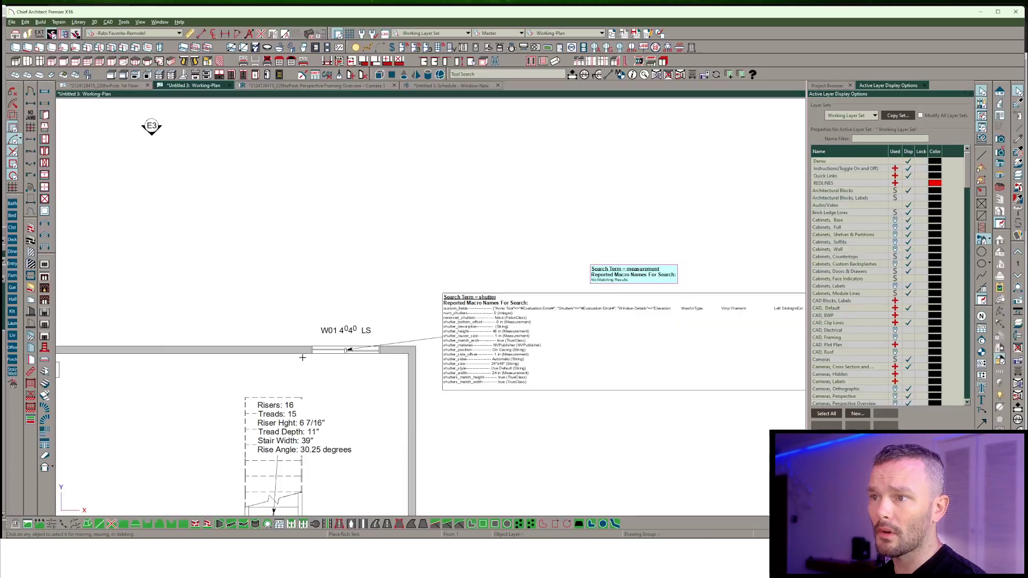
double_click(345, 354)
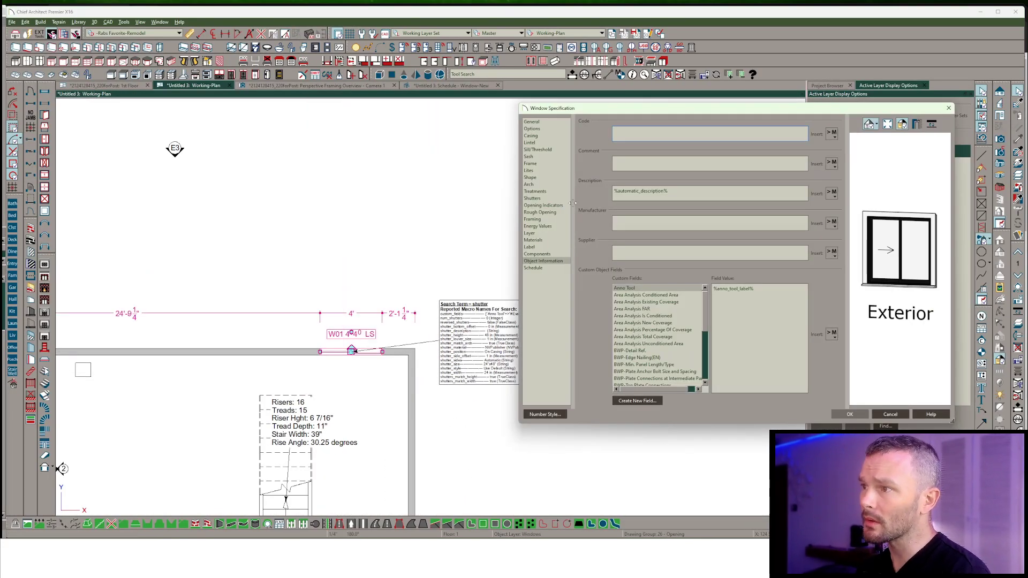
Replace the selected window's specified label with the user-defined shutter macro (%shutter%) and apply the change
left_click(529, 254)
left_click(530, 247)
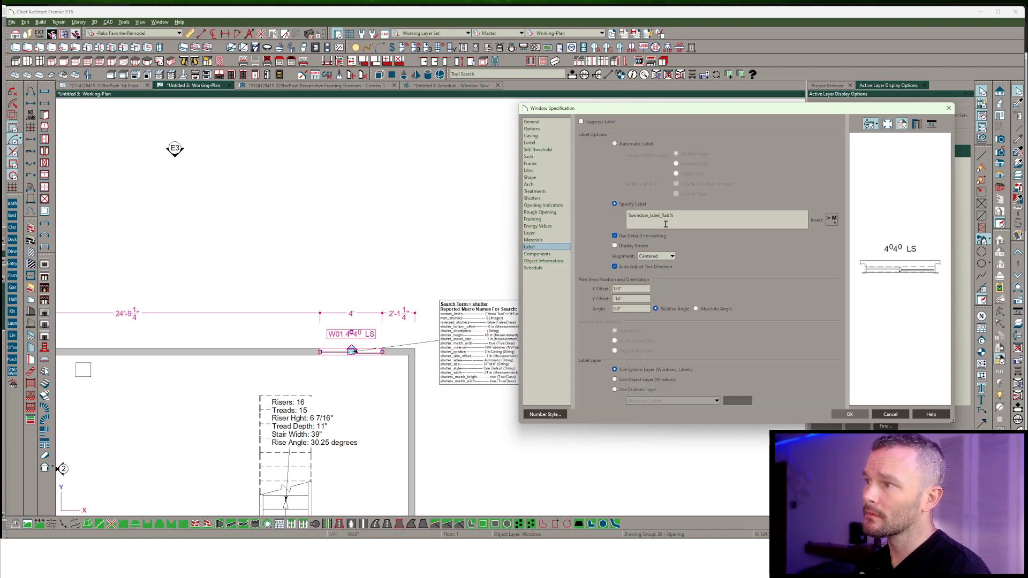
left_click(836, 219)
mouse_move(851, 240)
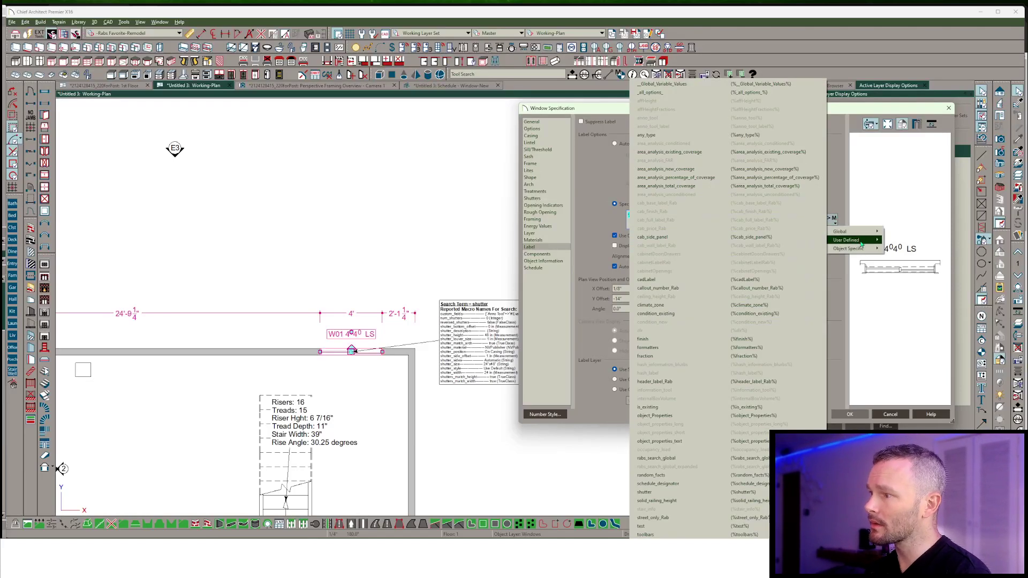
left_click(676, 492)
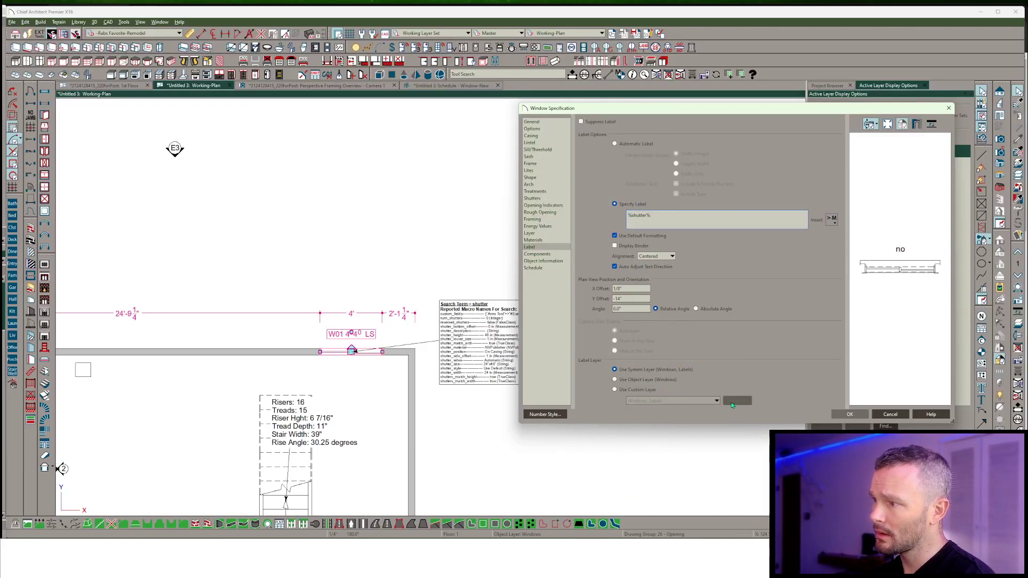
left_click(849, 413)
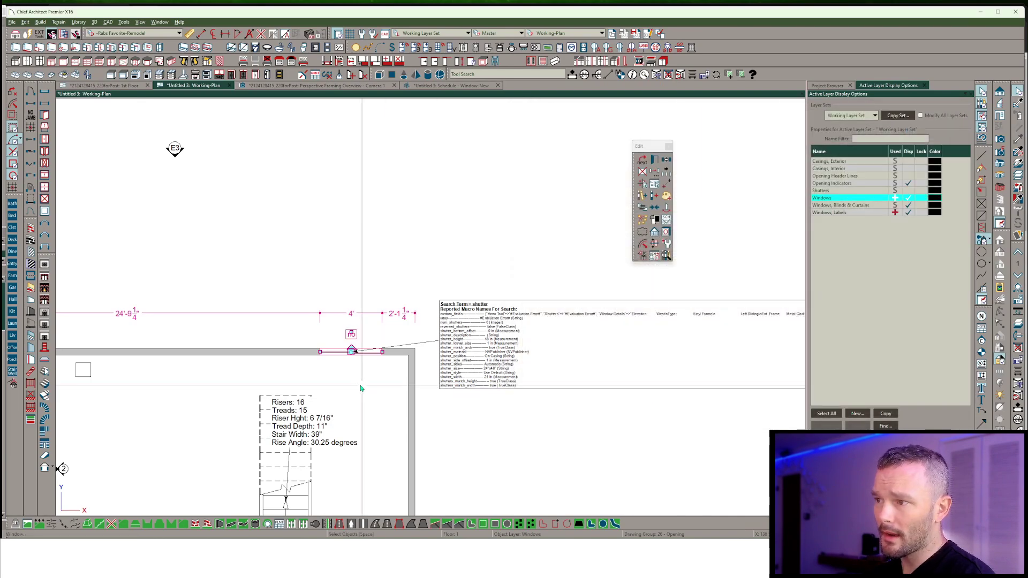
scroll(347, 358, "up", 2)
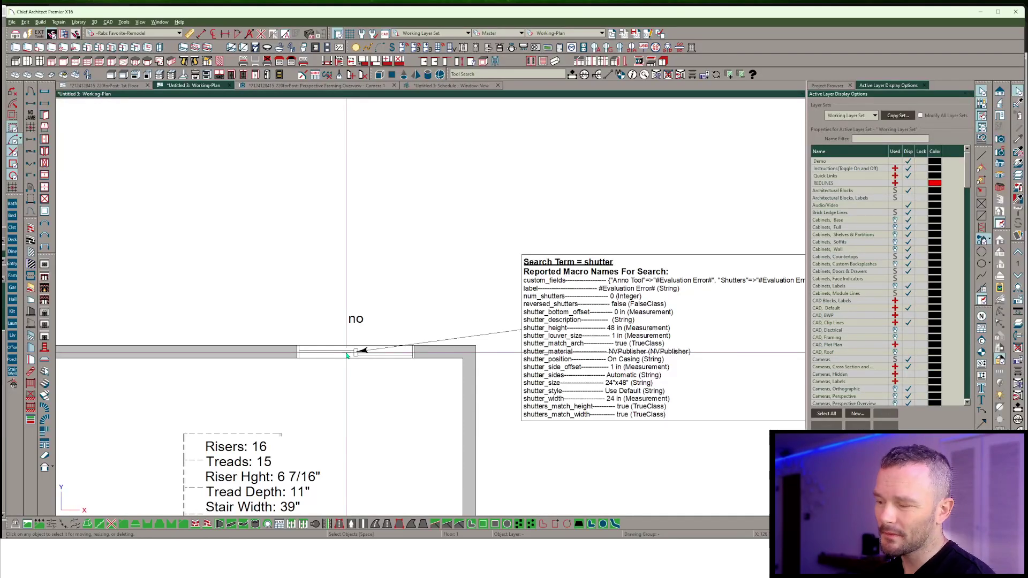
Check the Shutters and Label rows for the window in the Window-New schedule
left_click(458, 88)
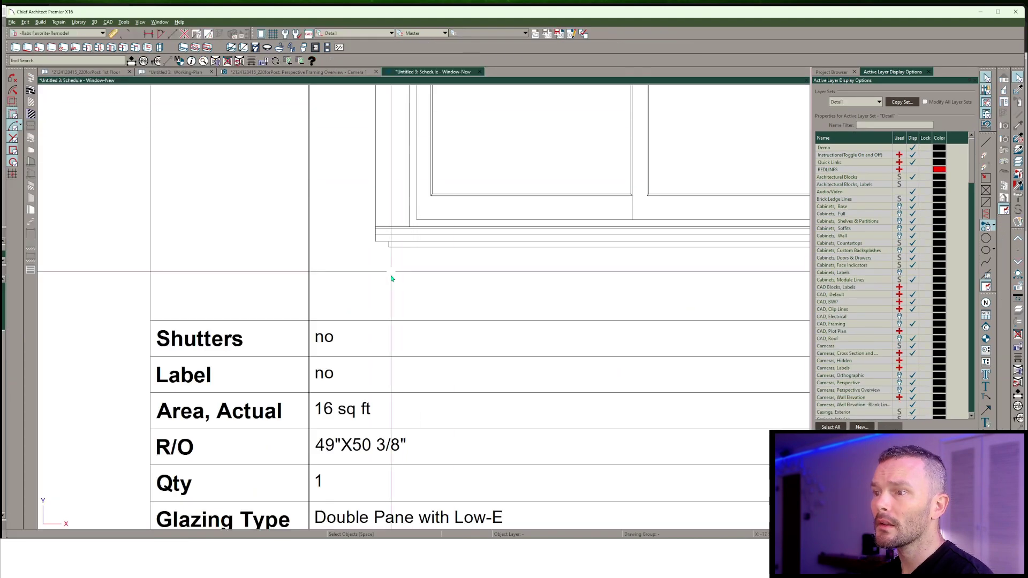
scroll(293, 364, "down", 3)
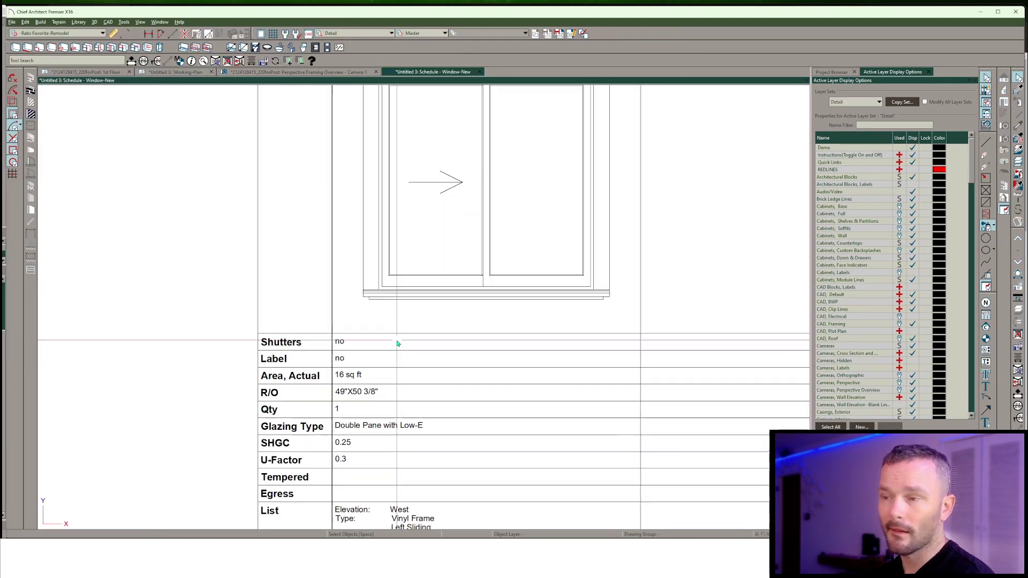
scroll(336, 355, "up", 1)
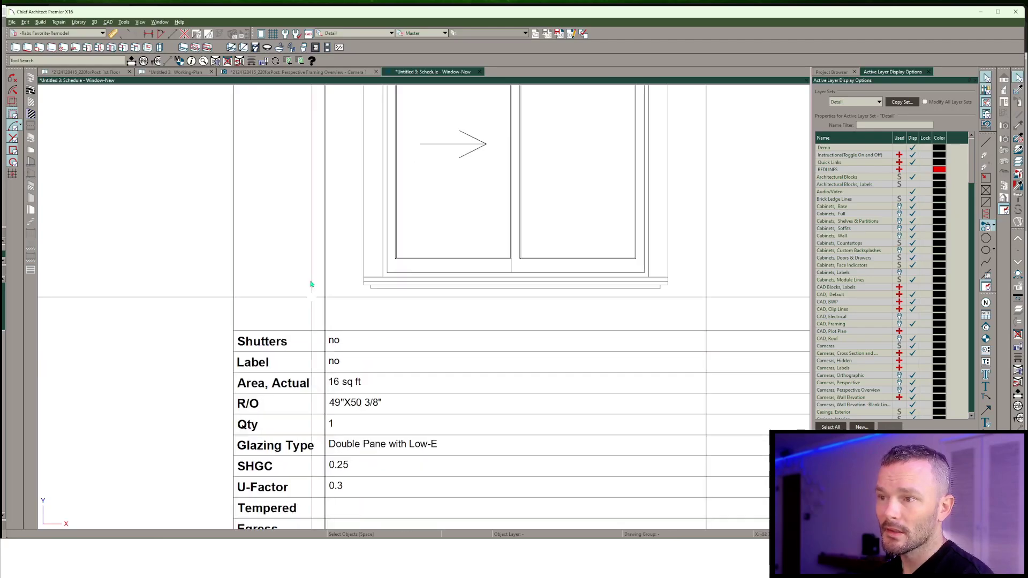
Return to the Working-Plan view and set the window's shutter type to Louvered
left_click(170, 72)
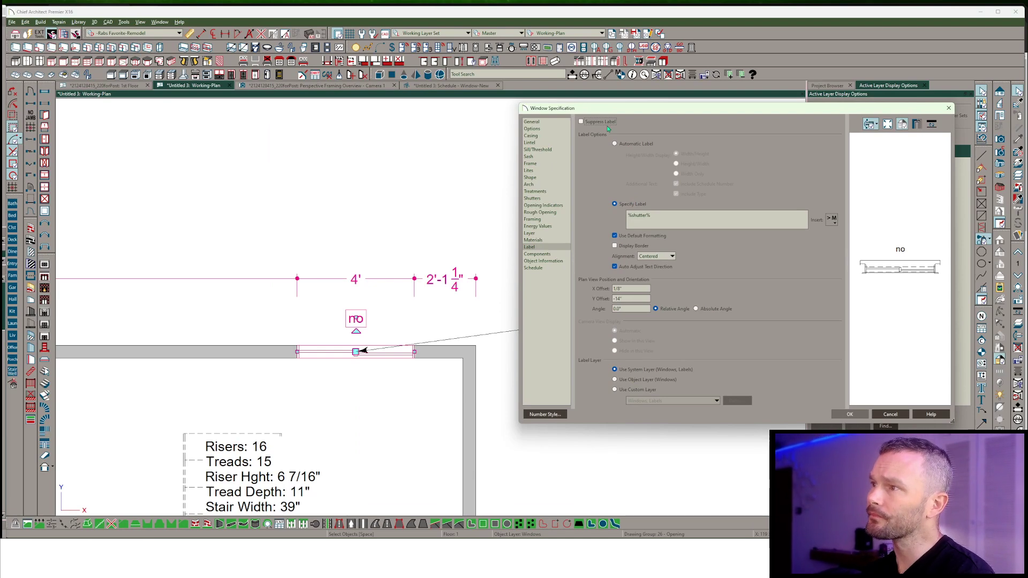
left_click(537, 199)
left_click(643, 131)
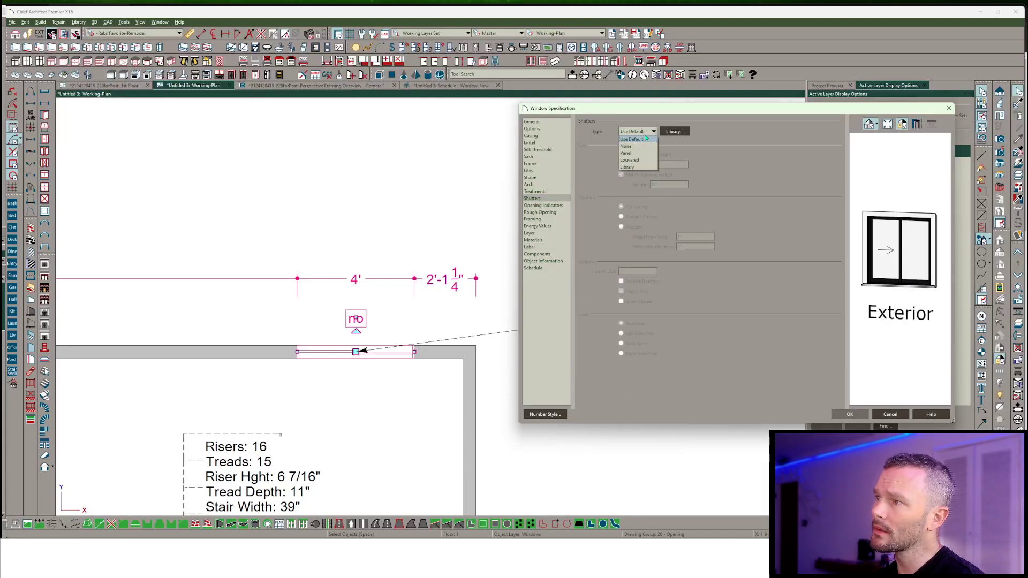
left_click(630, 160)
key("Return")
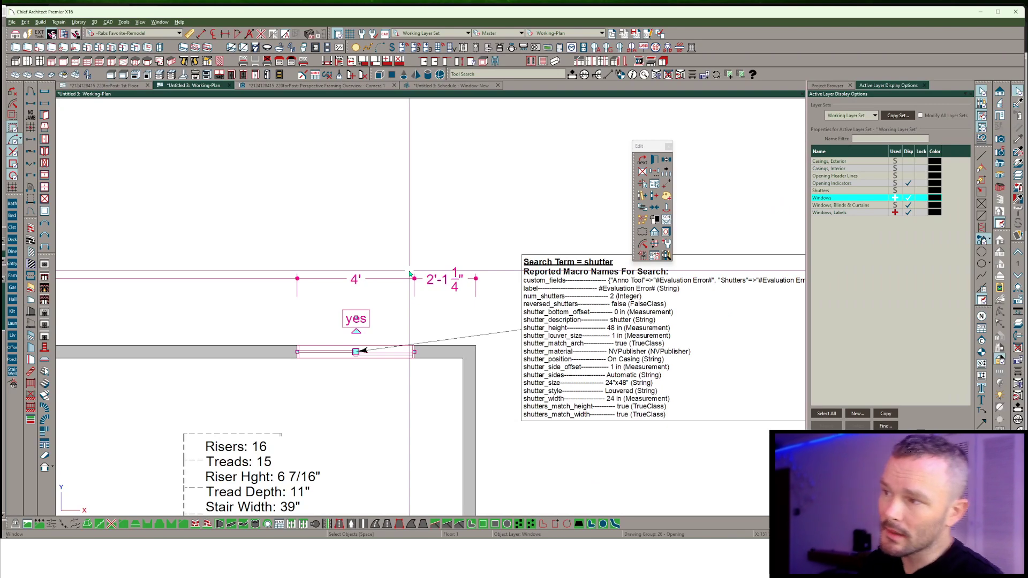
Inspect the window's image and its Shutters and Label entries again in the Window-New schedule
left_click(435, 88)
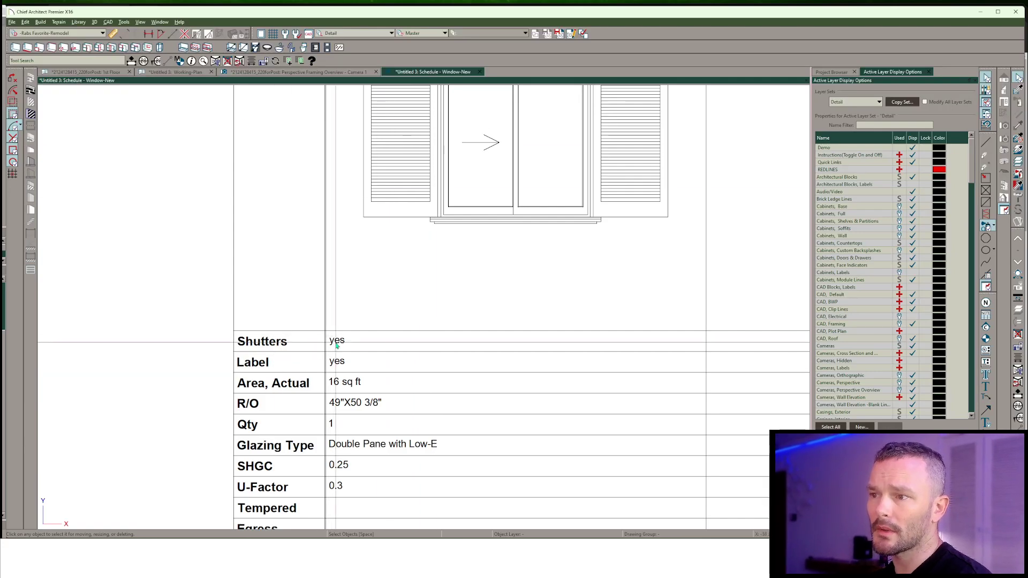
scroll(338, 344, "down", 5)
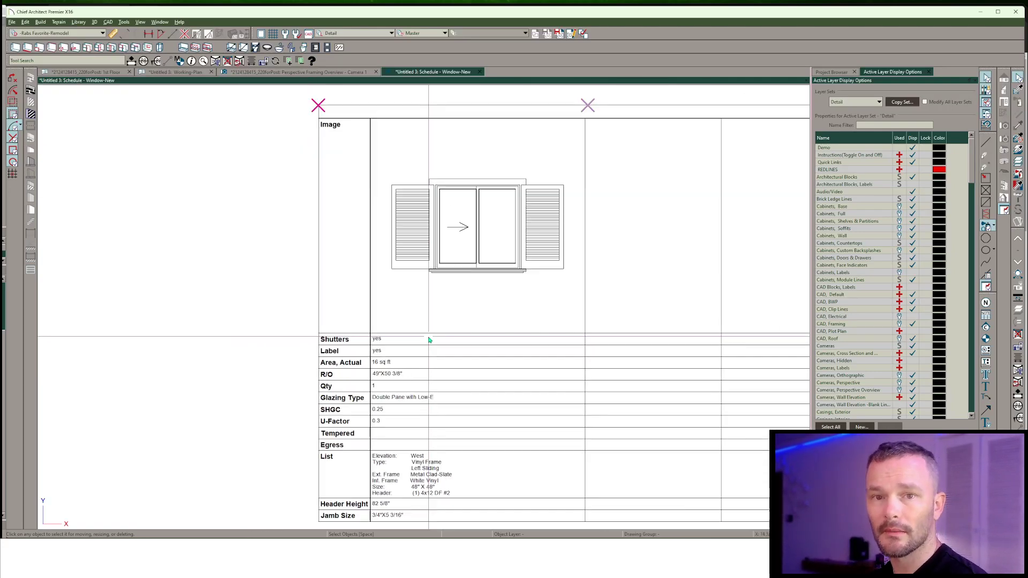
scroll(369, 356, "up", 4)
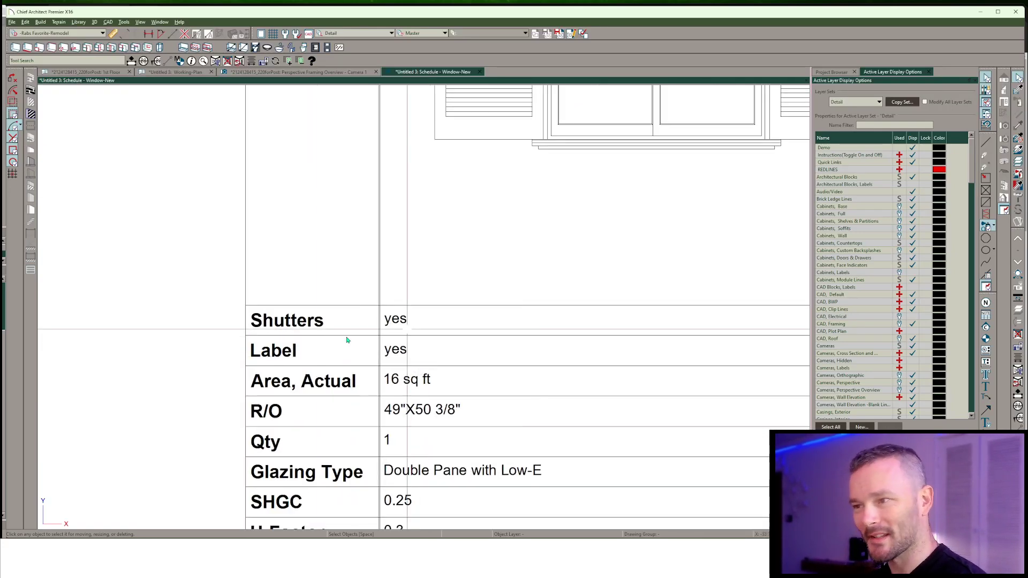
scroll(419, 332, "down", 2)
scroll(419, 332, "down", 3)
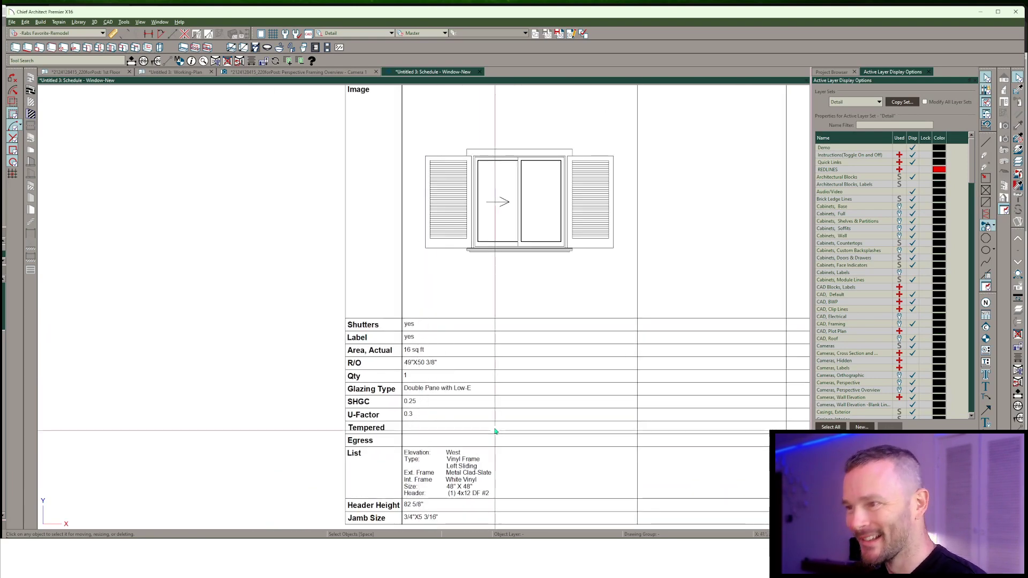
Switch to the web browser and read the ChiefTalk topic "Window / Door Schedule - Shutters Yes / No"
key("alt+Tab")
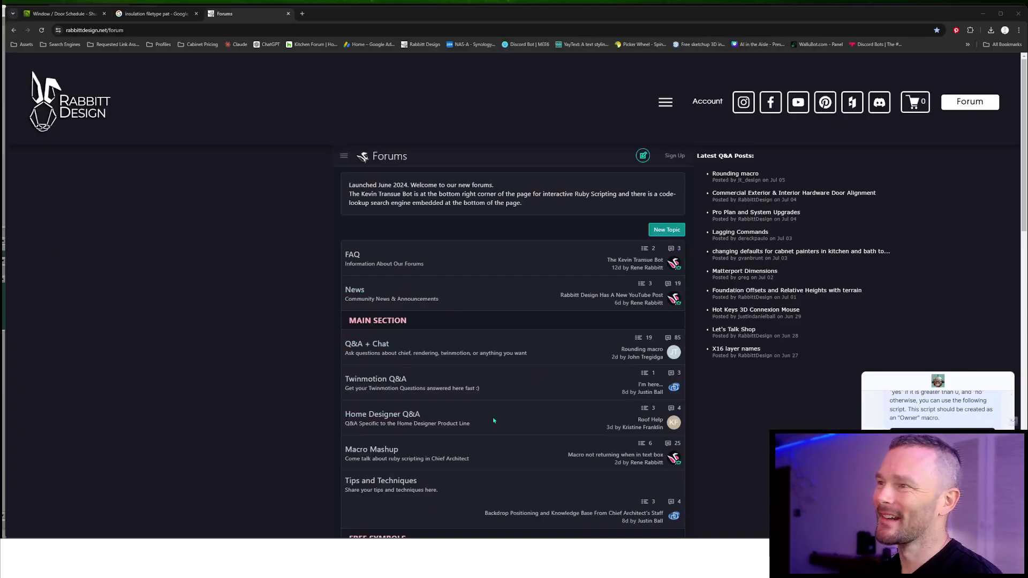
left_click(63, 14)
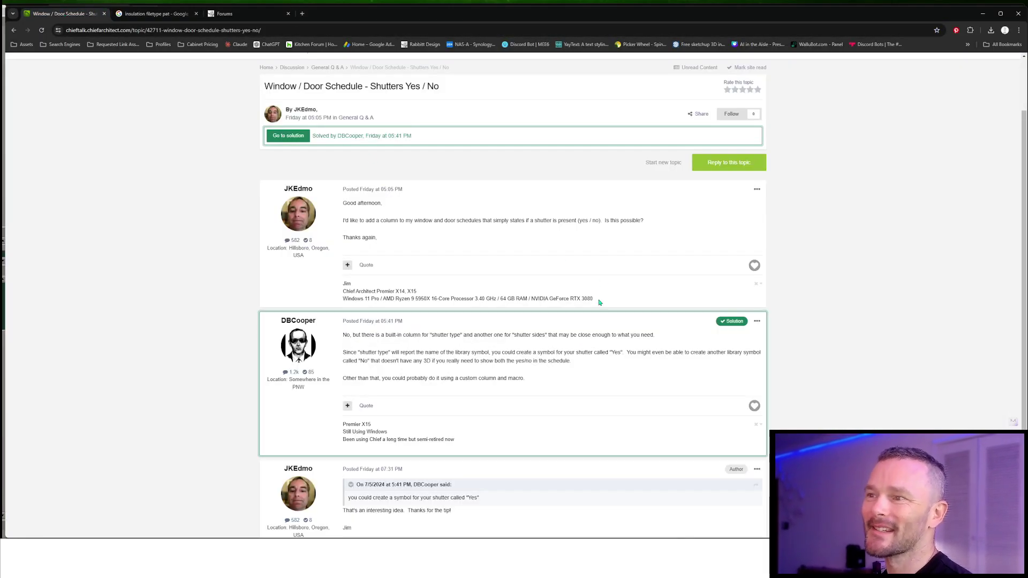
scroll(528, 348, "down", 1)
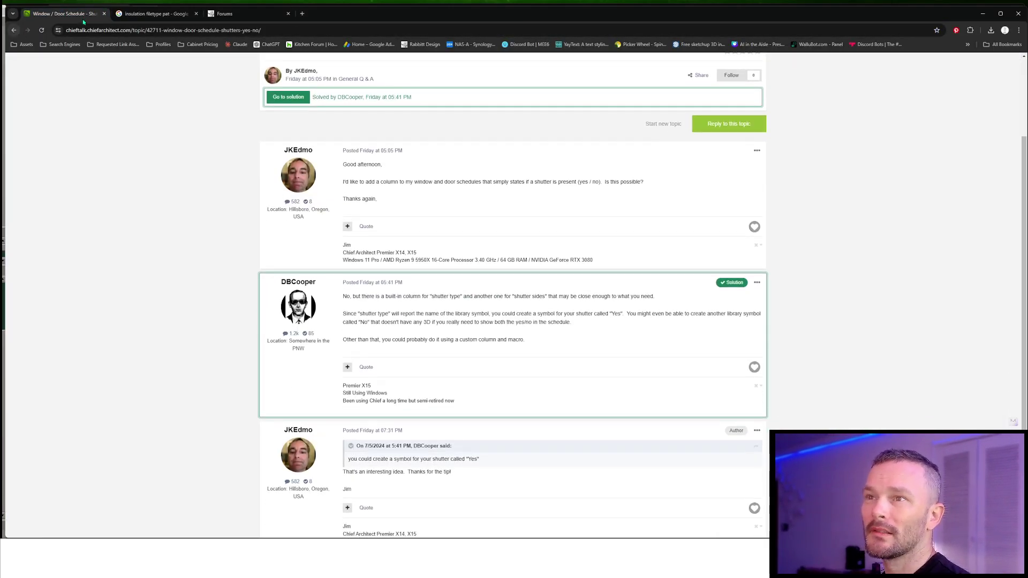
Look over the forum sections on the Rabbitt Design Forums page
left_click(230, 13)
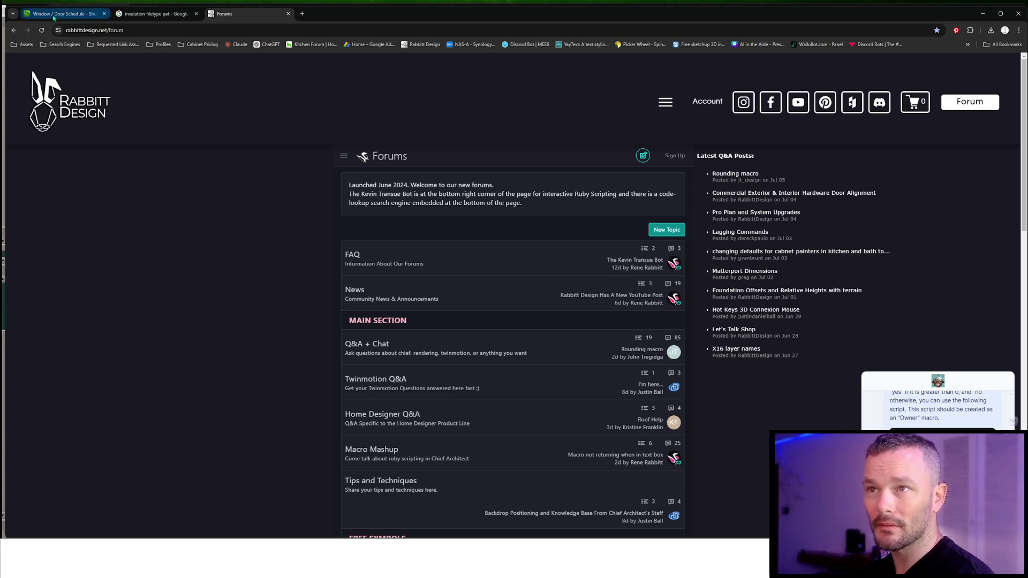
scroll(372, 227, "down", 8)
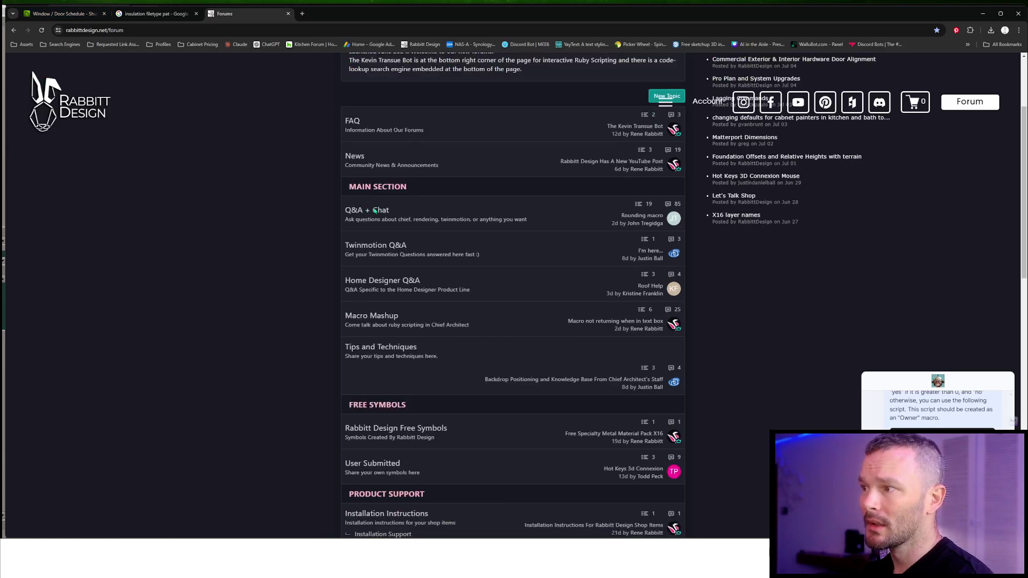
scroll(373, 227, "up", 8)
From ChiefTalk's General Q & A list, open "Looking for a Double Brick Wall and Column Detail" and read its posts
left_click(65, 14)
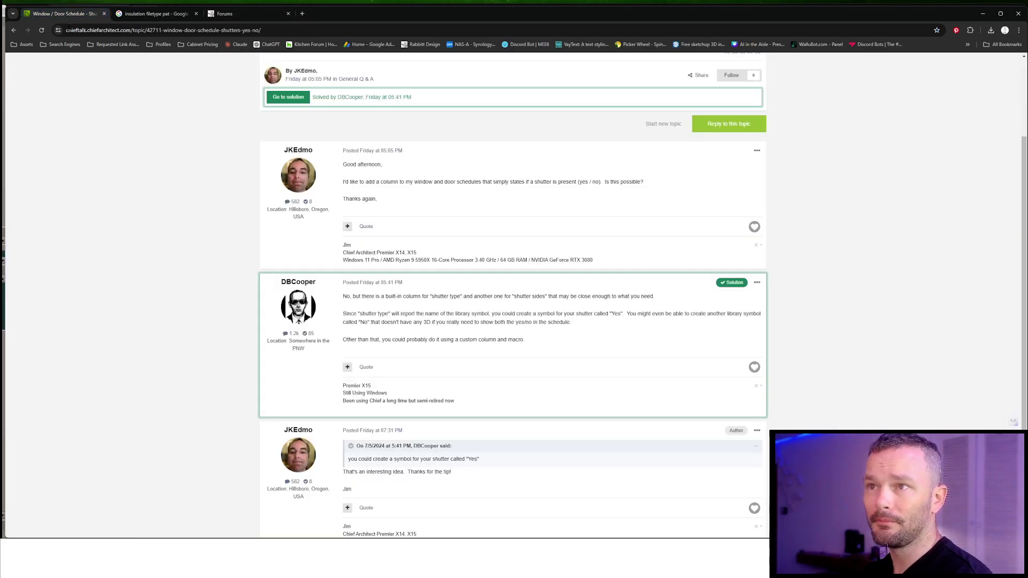
scroll(193, 131, "up", 3)
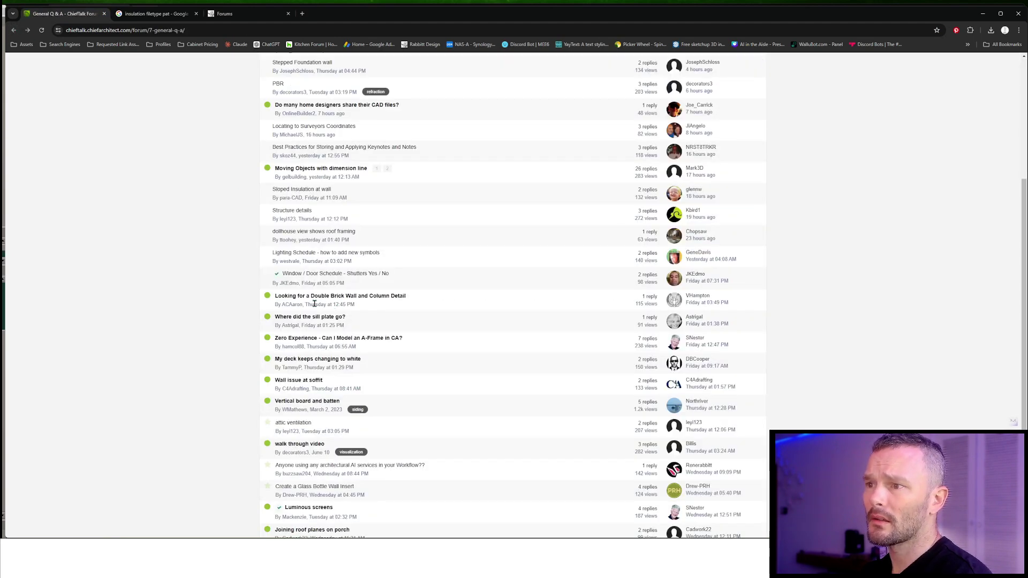
mouse_move(307, 298)
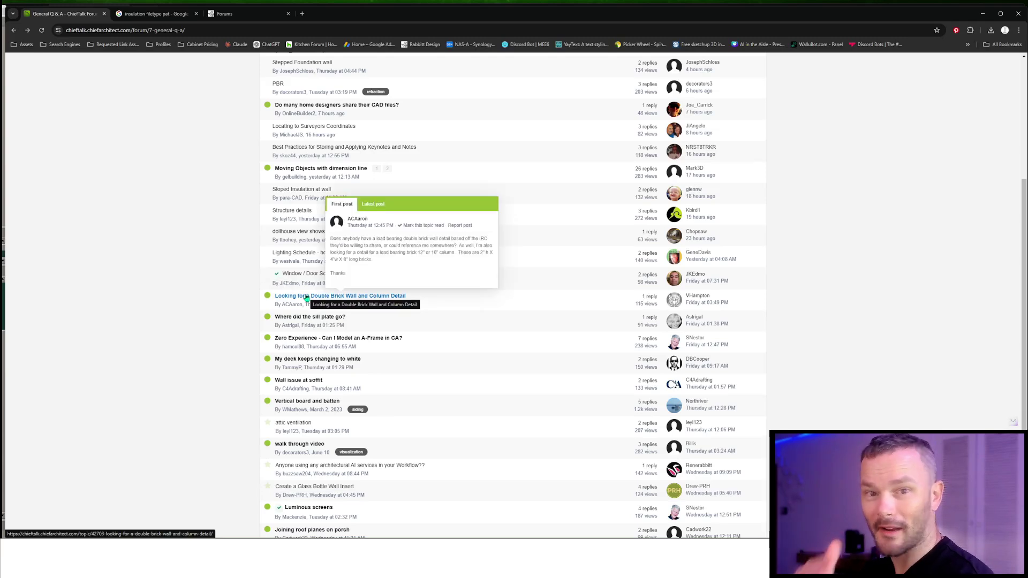
left_click(333, 297)
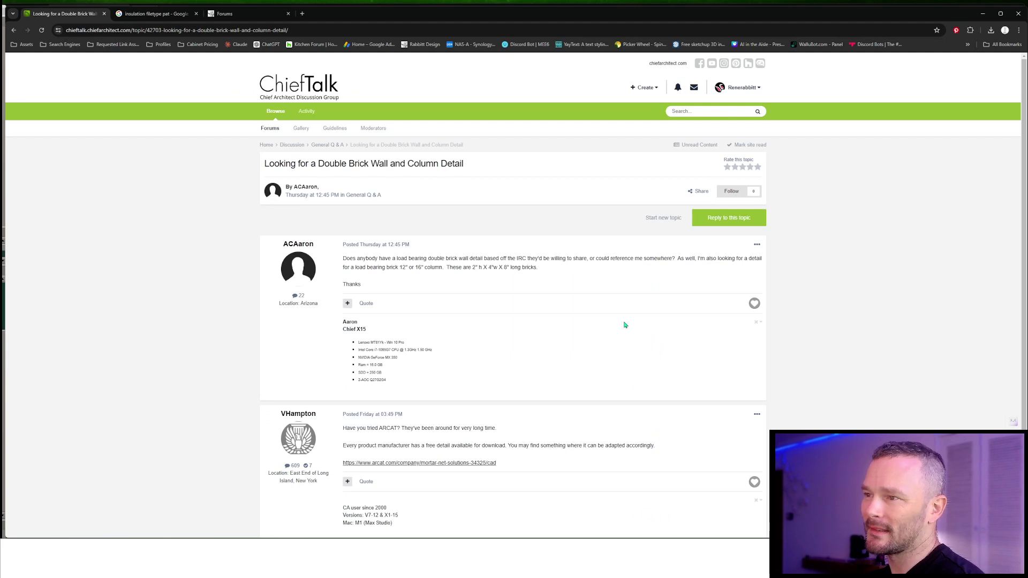
scroll(624, 325, "down", 3)
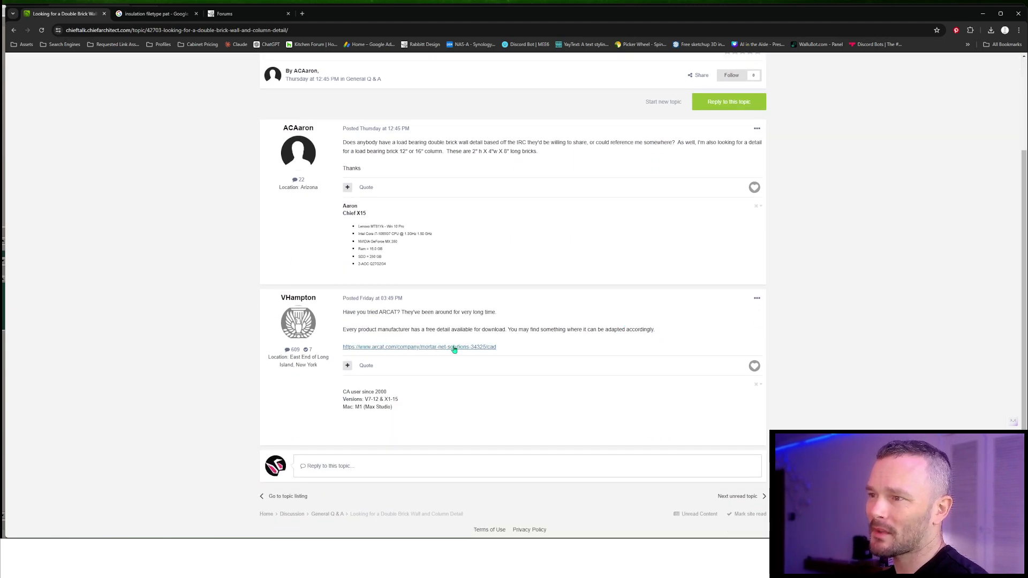
Follow the ARCAT link in the reply and look through the Mortar Net Solutions CAD details
left_click(443, 350)
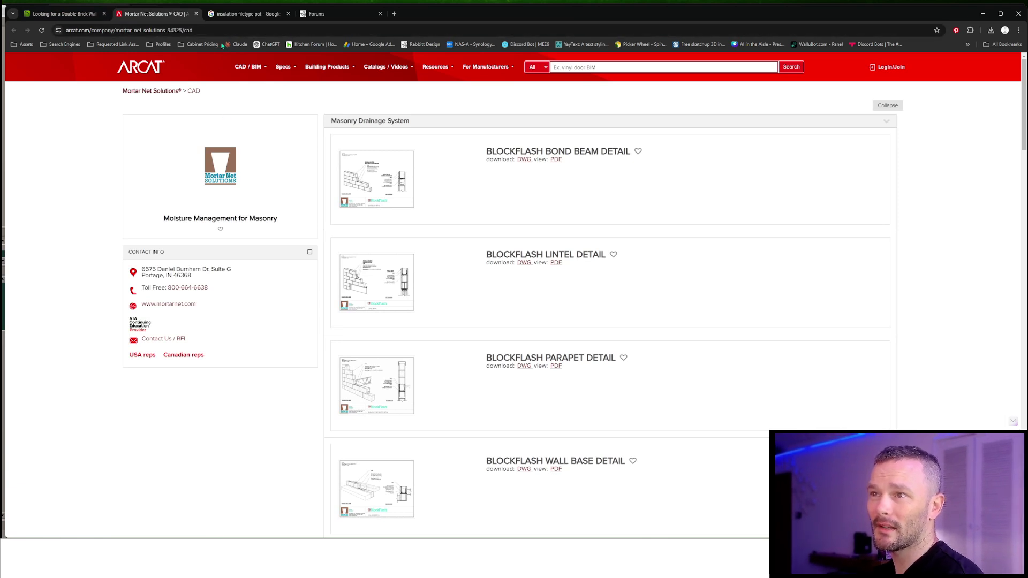
left_click(122, 30)
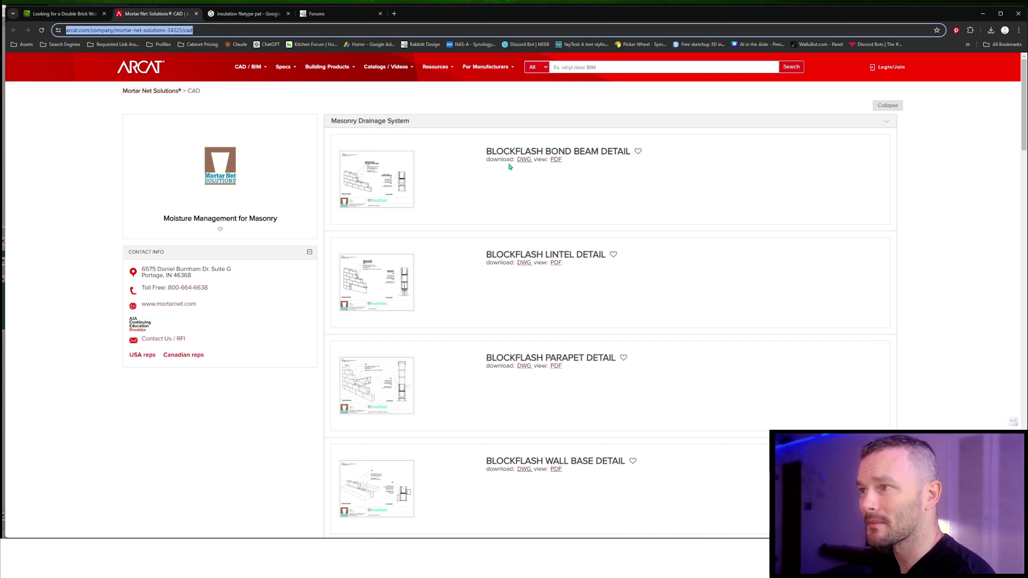
scroll(541, 280, "down", 12)
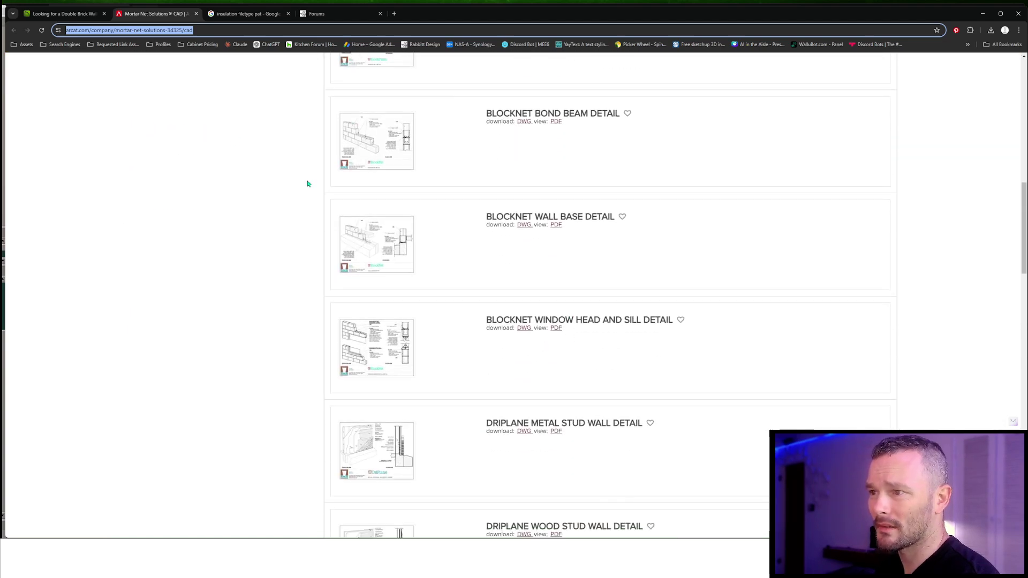
Return to ChiefTalk, open the topic "Where did the sill plate go?" and examine its attached screenshot enlarged
left_click(63, 14)
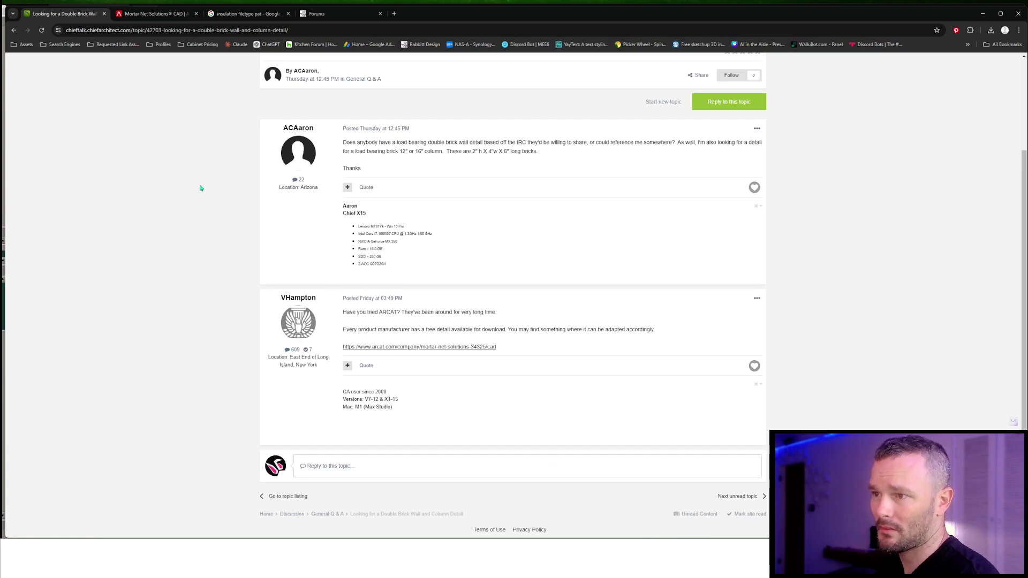
left_click(15, 29)
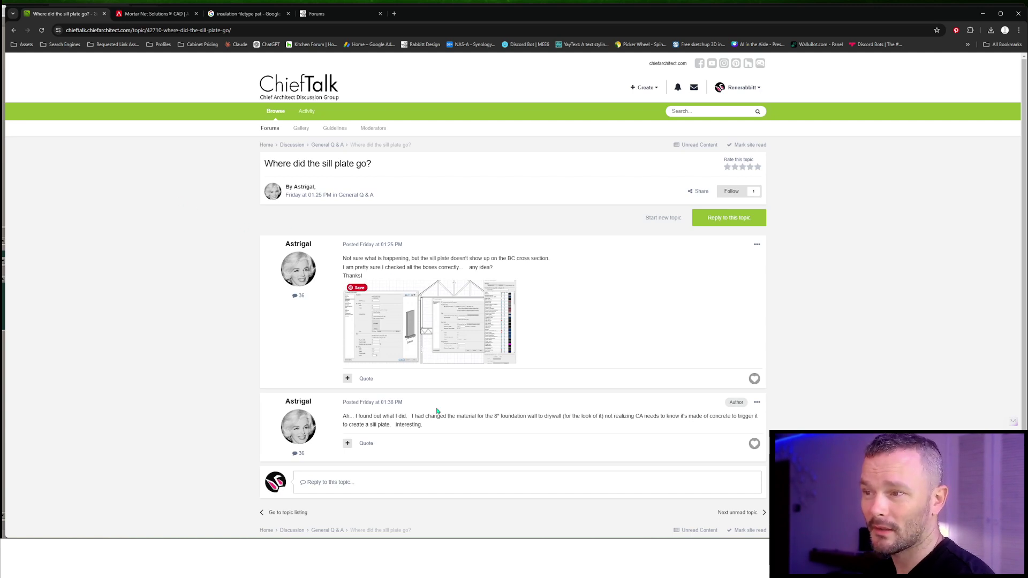
left_click(398, 343)
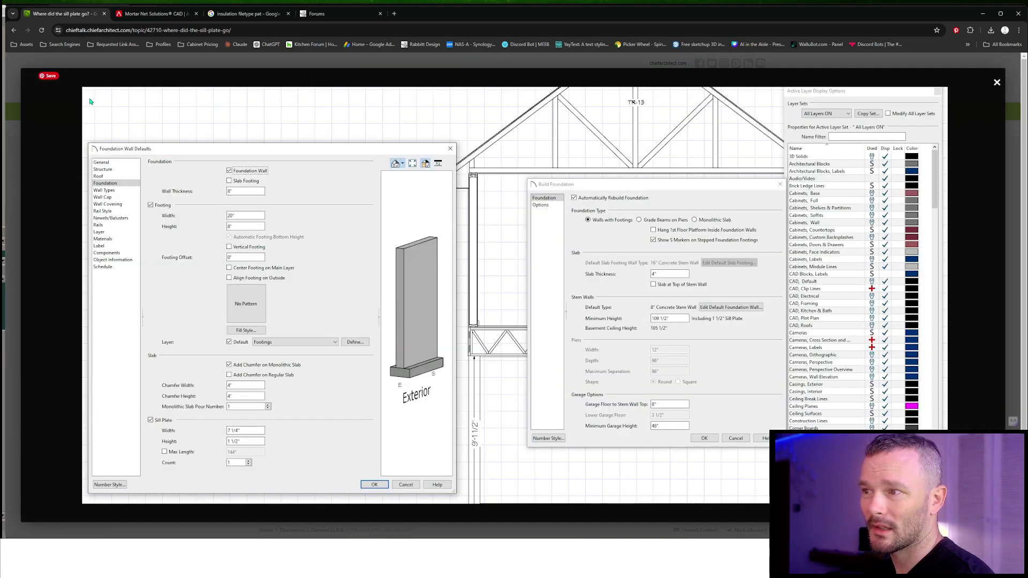
left_click(34, 68)
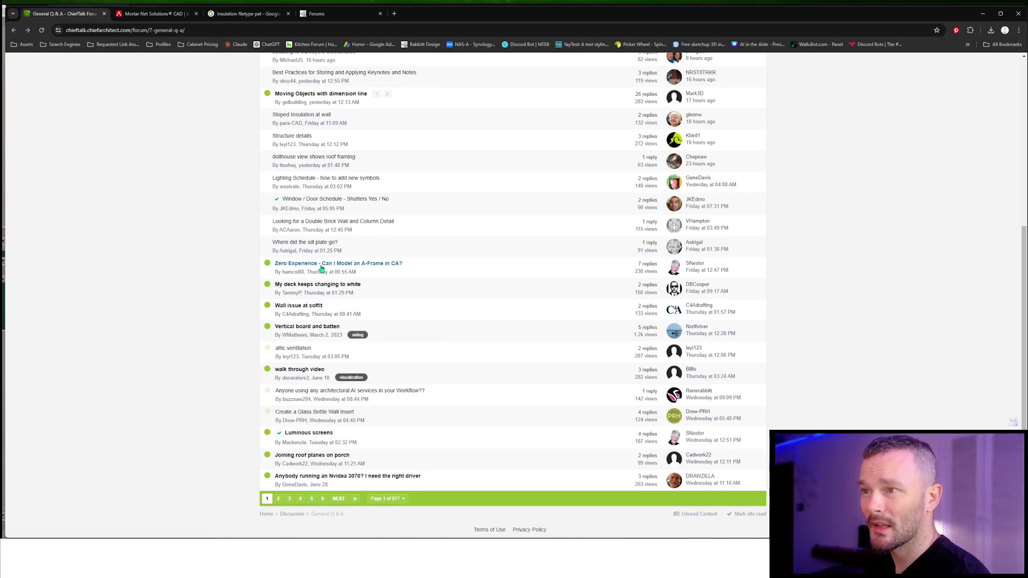
Open the topic "Zero Experience - Can I Model an A-Frame in CA?" and bring up the Rabbitt Design YouTube channel separately
mouse_move(321, 269)
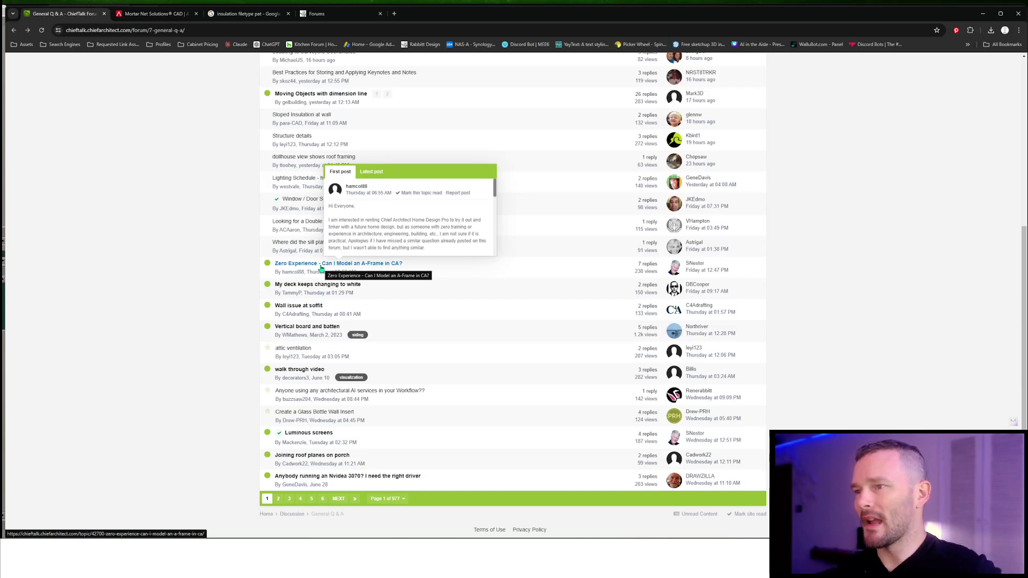
left_click(322, 265)
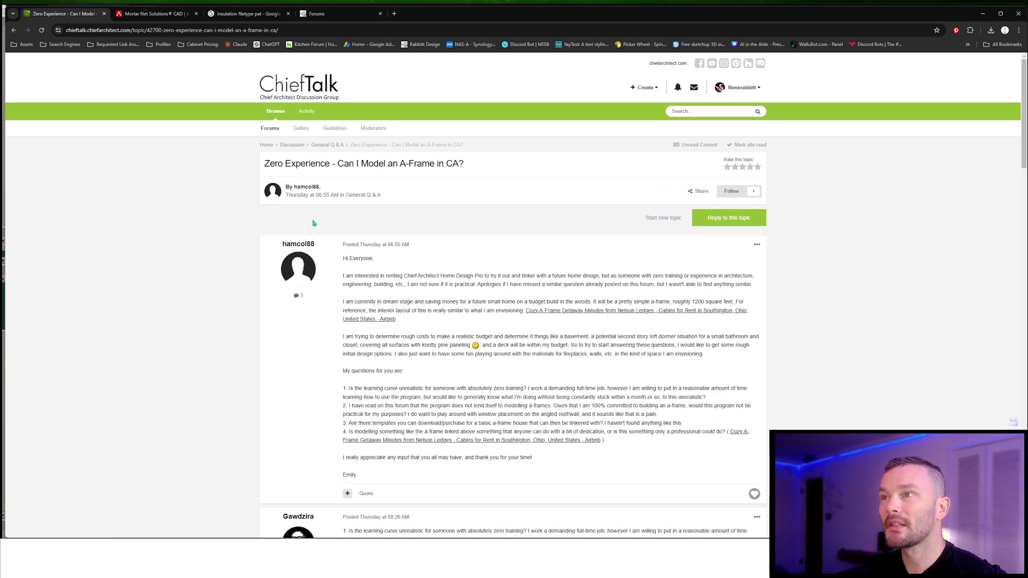
left_click(394, 14)
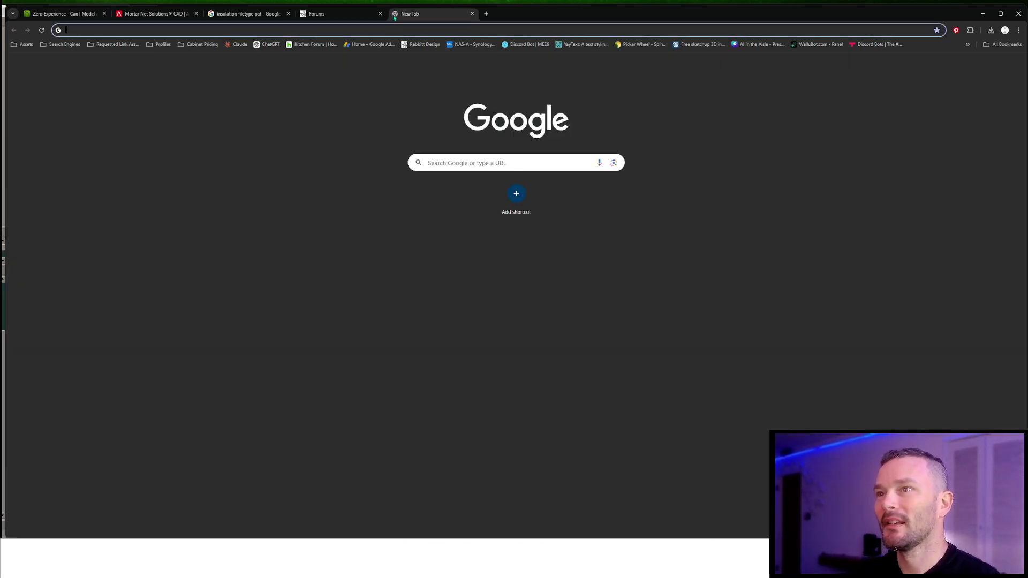
type("youtube.com")
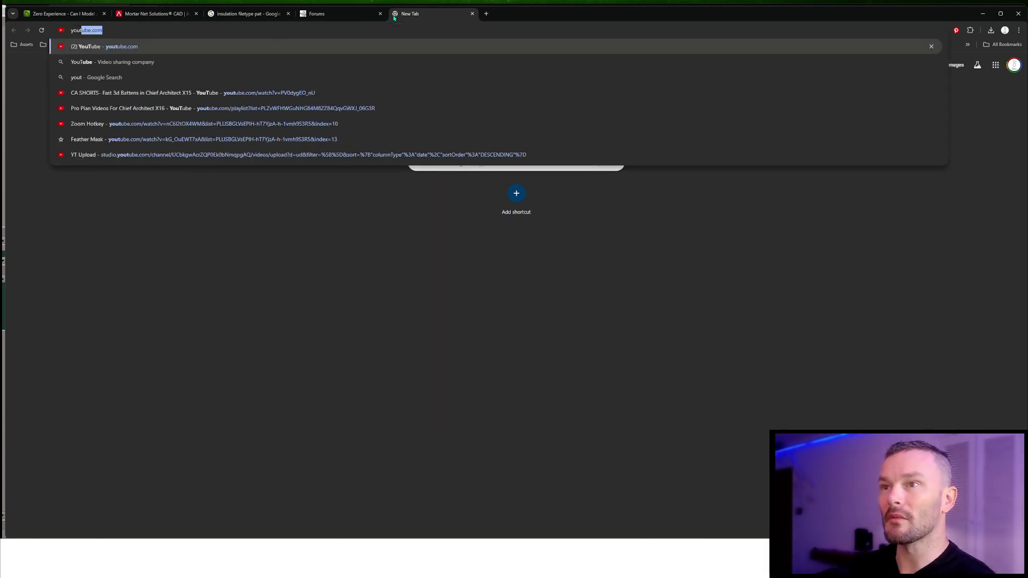
key("Return")
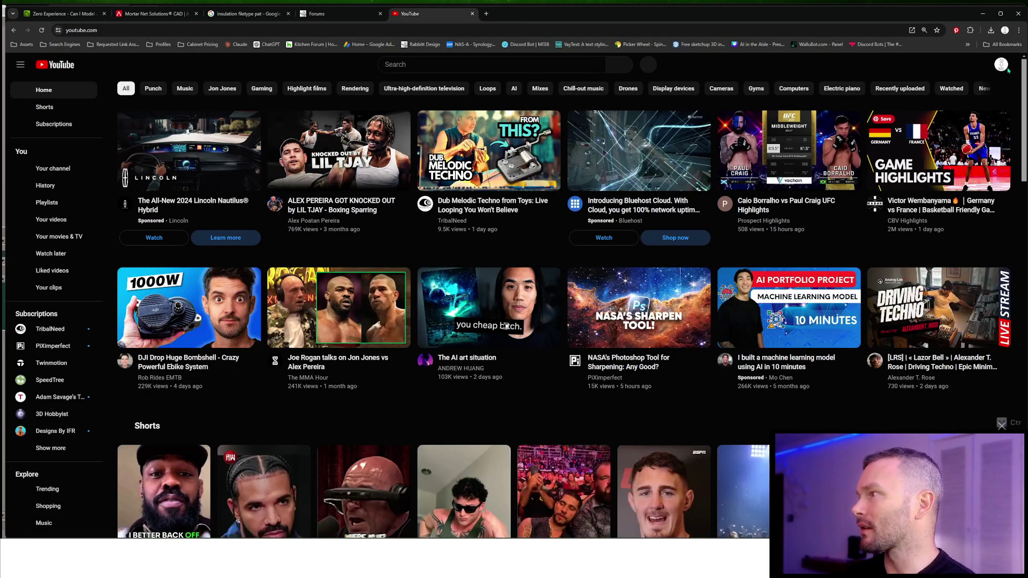
left_click(1001, 64)
left_click(941, 104)
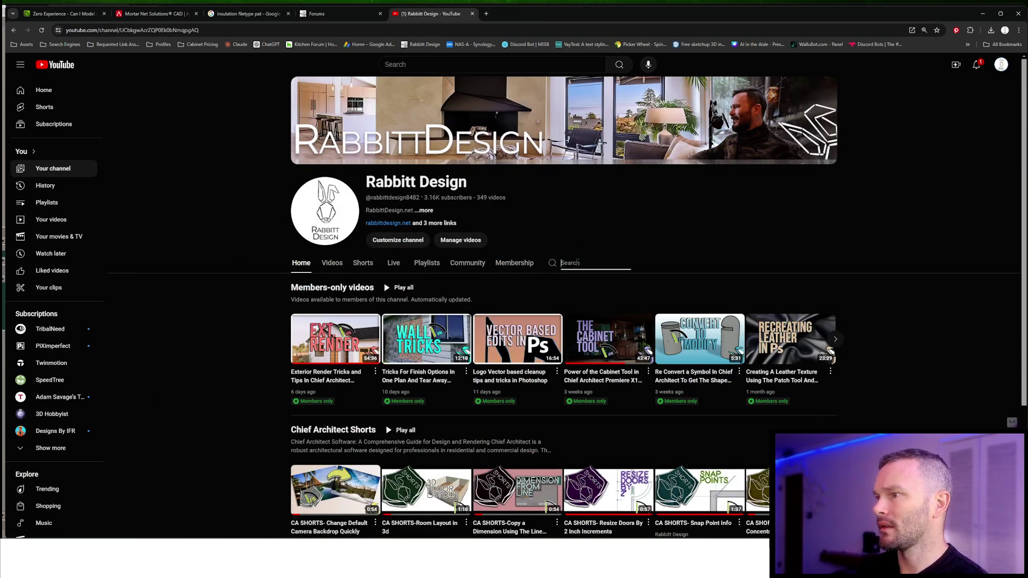
Open the channel's SpeedArt playlist and skim through the "Sunken Ship" video to see its A-frame modelling and Photoshop parts
left_click(422, 269)
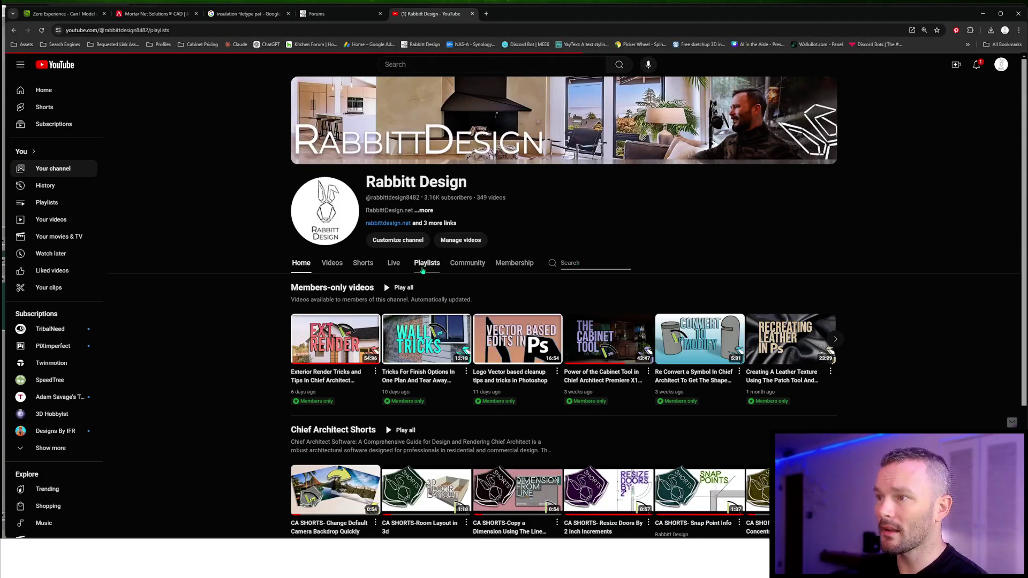
scroll(431, 344, "down", 3)
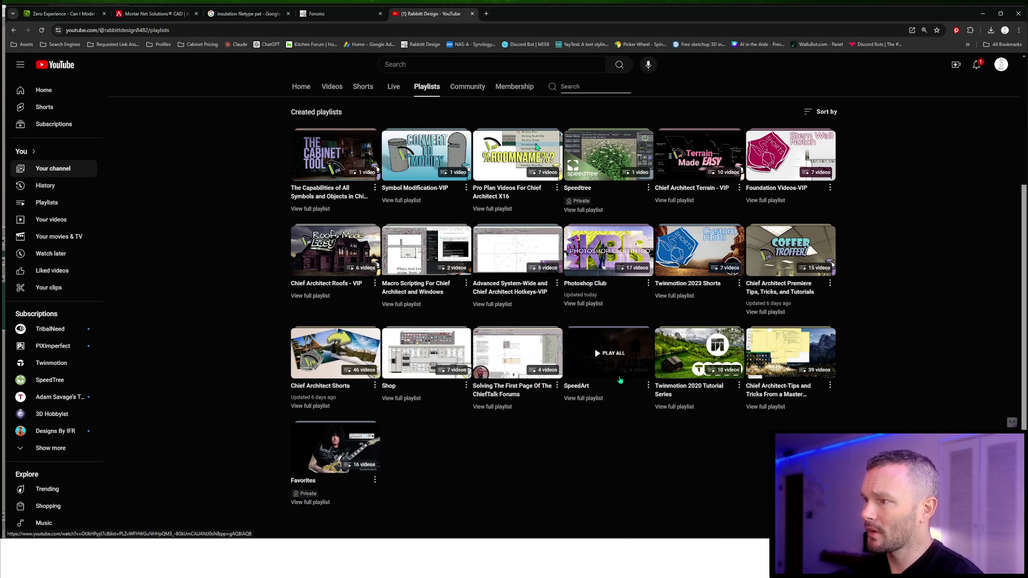
left_click(591, 398)
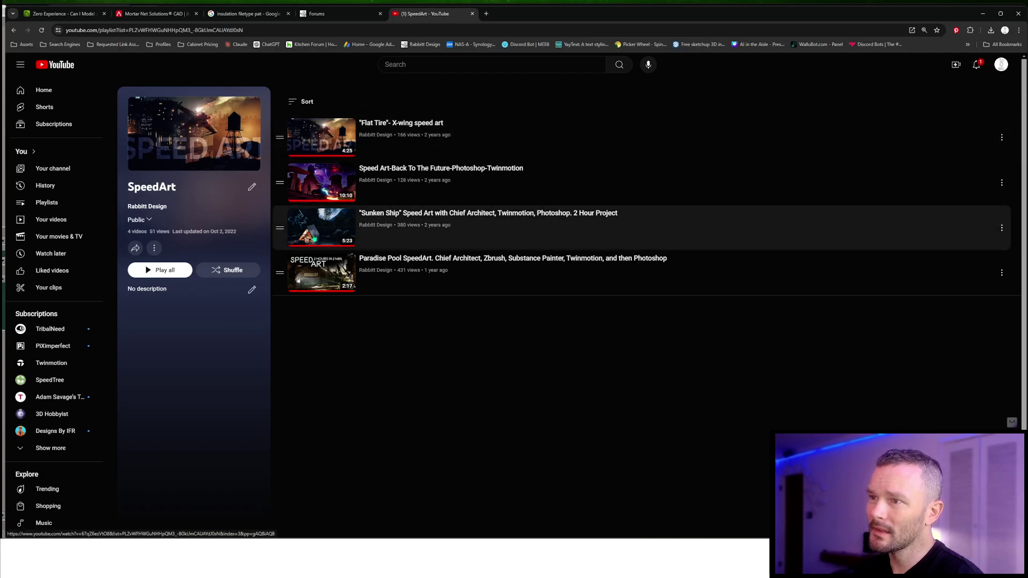
left_click(402, 216)
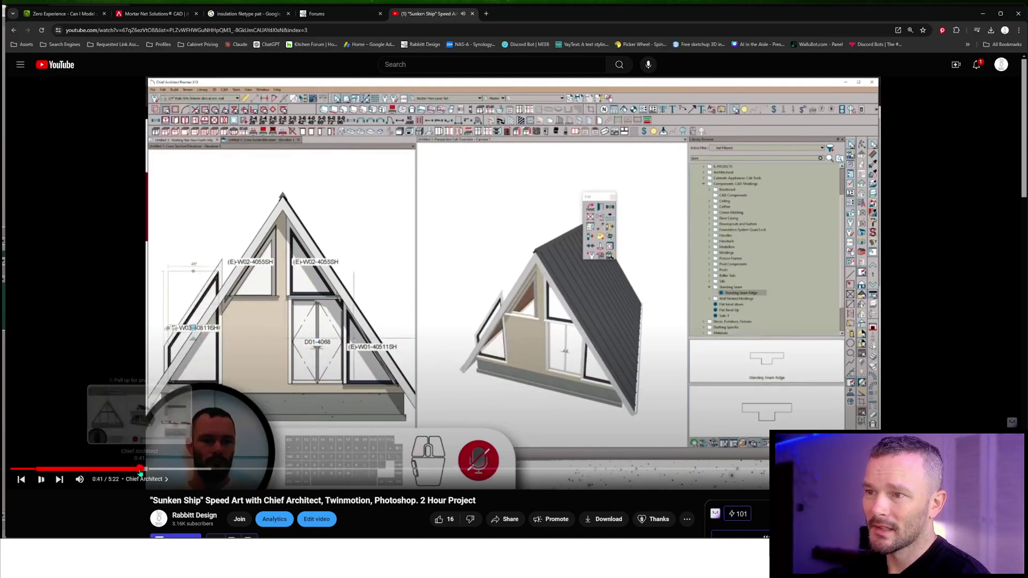
left_click(145, 469)
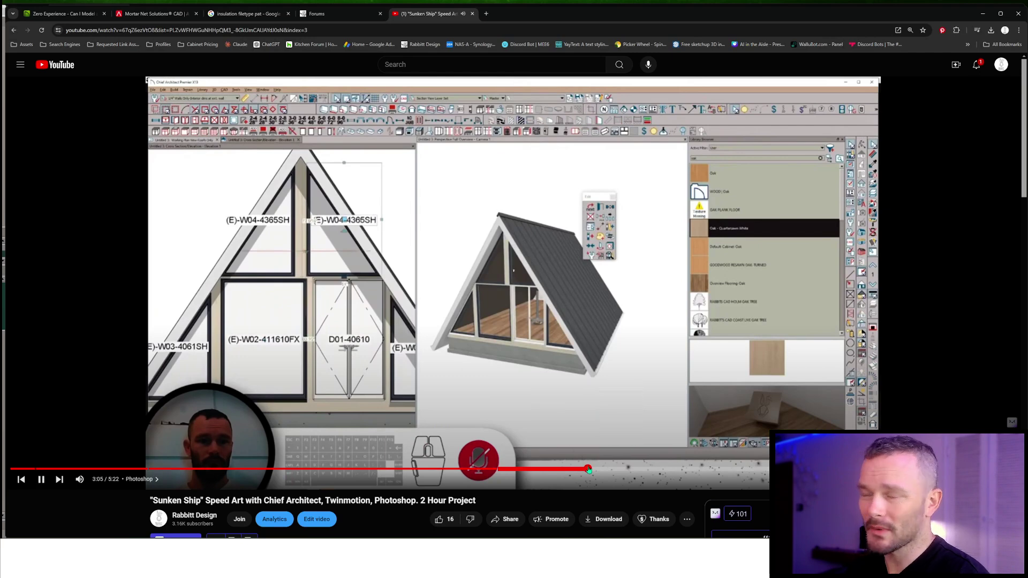
left_click(587, 470)
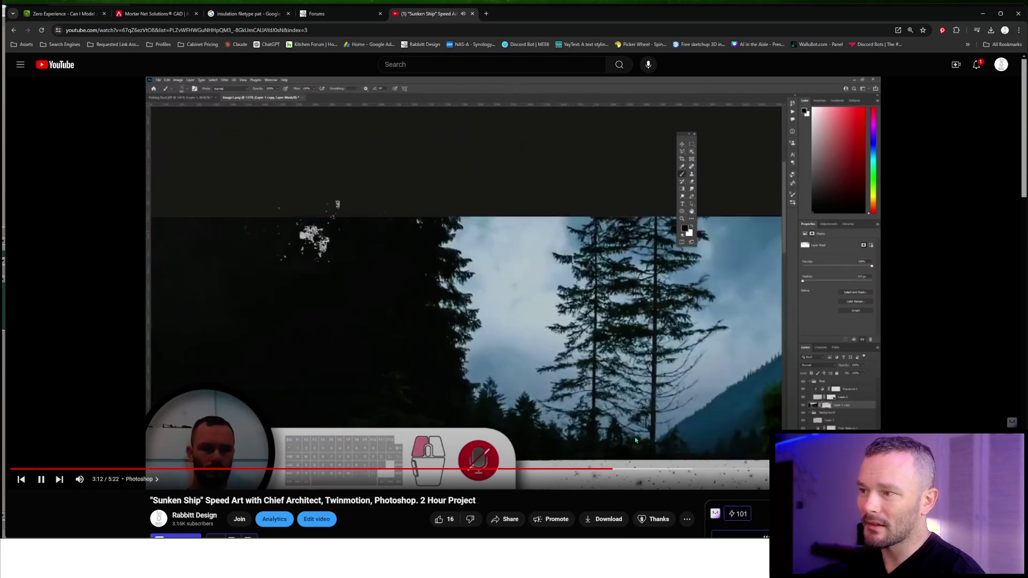
left_click_drag(637, 468, 777, 468)
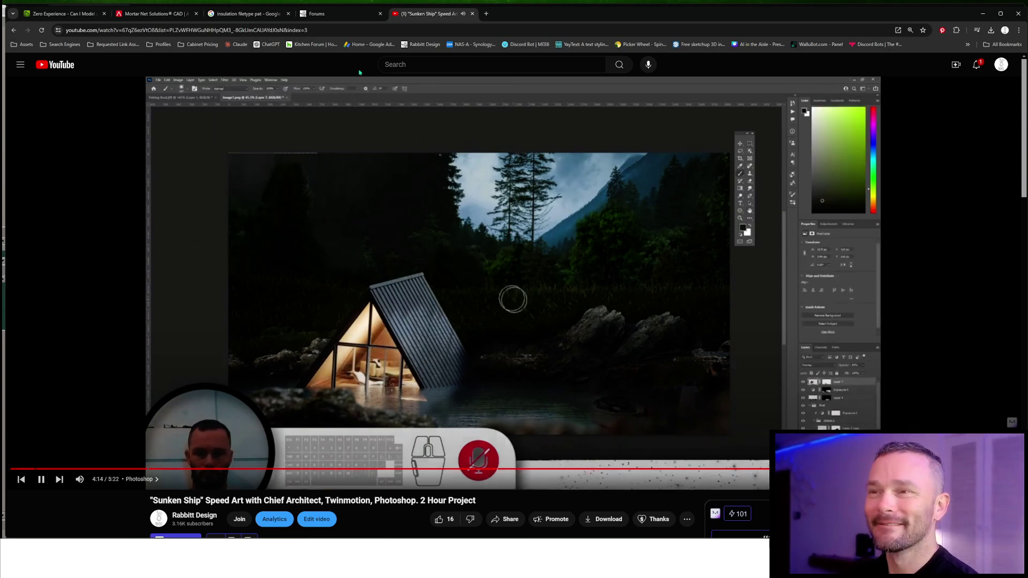
left_click(404, 197)
Return to ChiefTalk's General Q & A list, open "My deck keeps changing to white" and read its posts and images
left_click(63, 13)
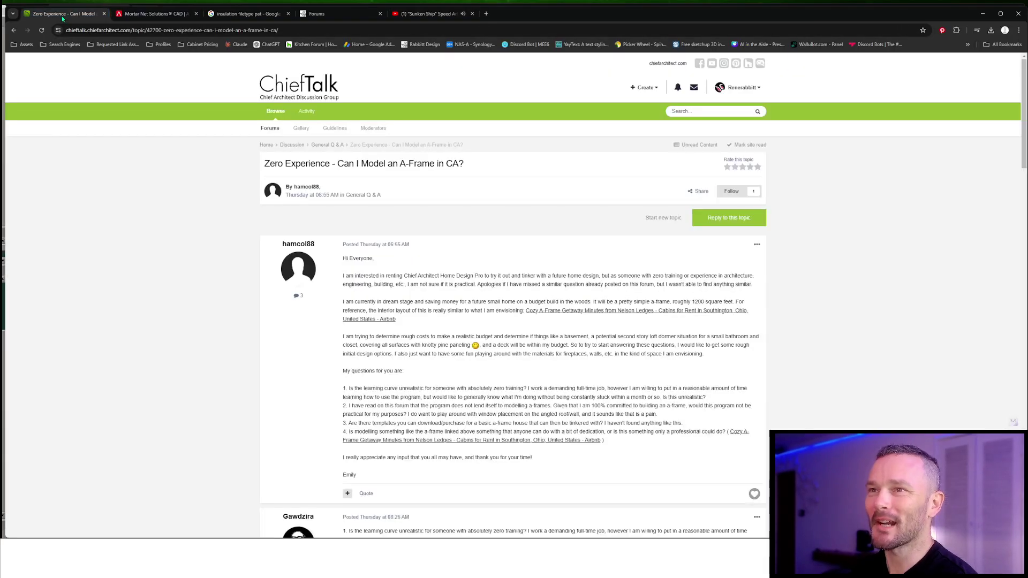
right_click(14, 31)
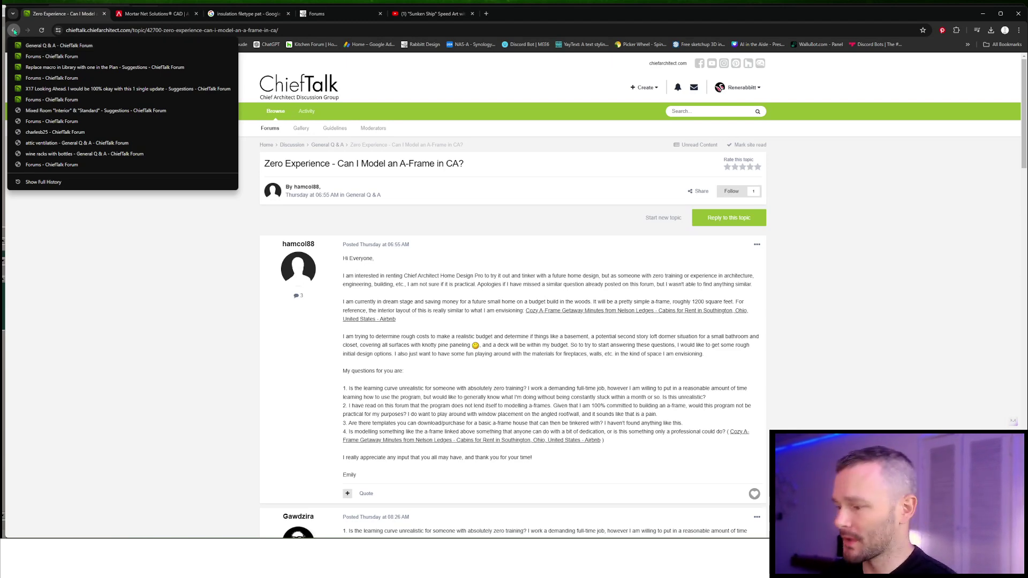
left_click(54, 46)
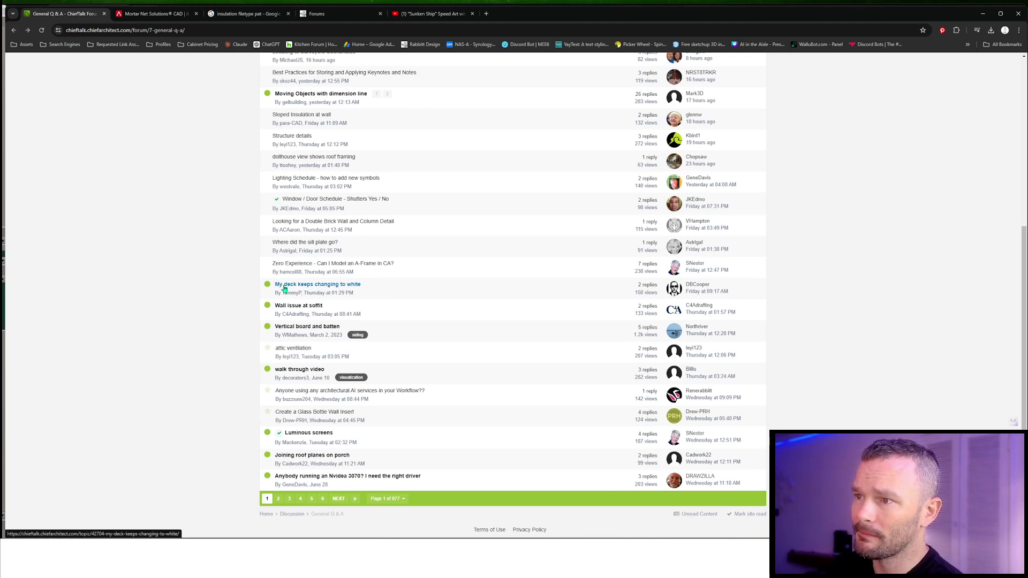
left_click(315, 289)
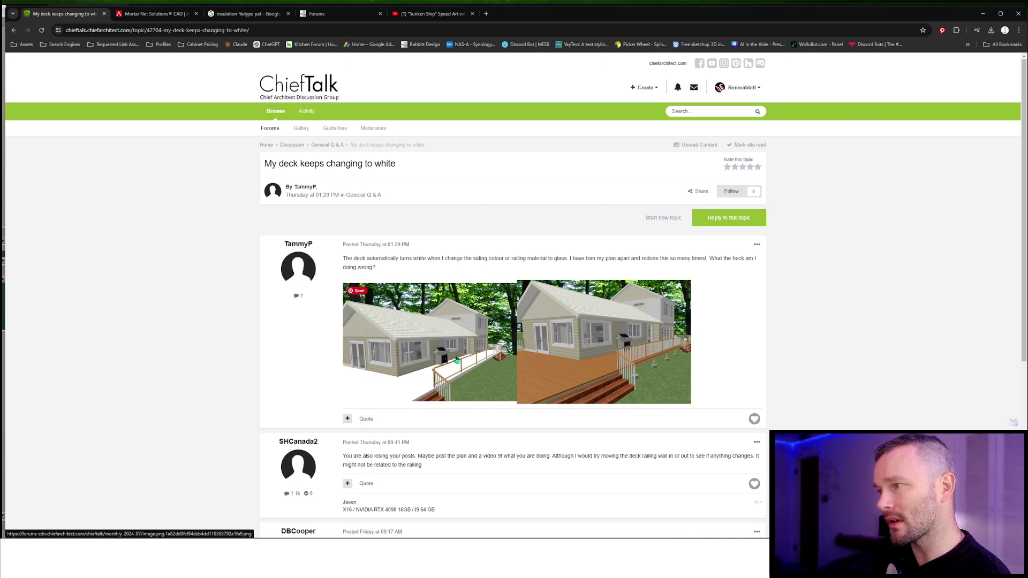
scroll(456, 360, "down", 3)
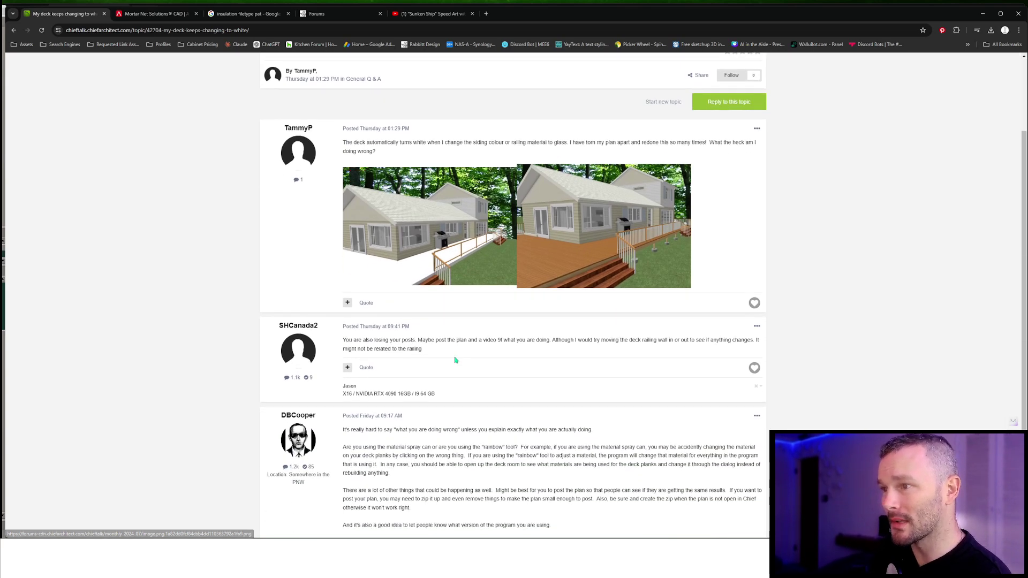
scroll(456, 359, "down", 2)
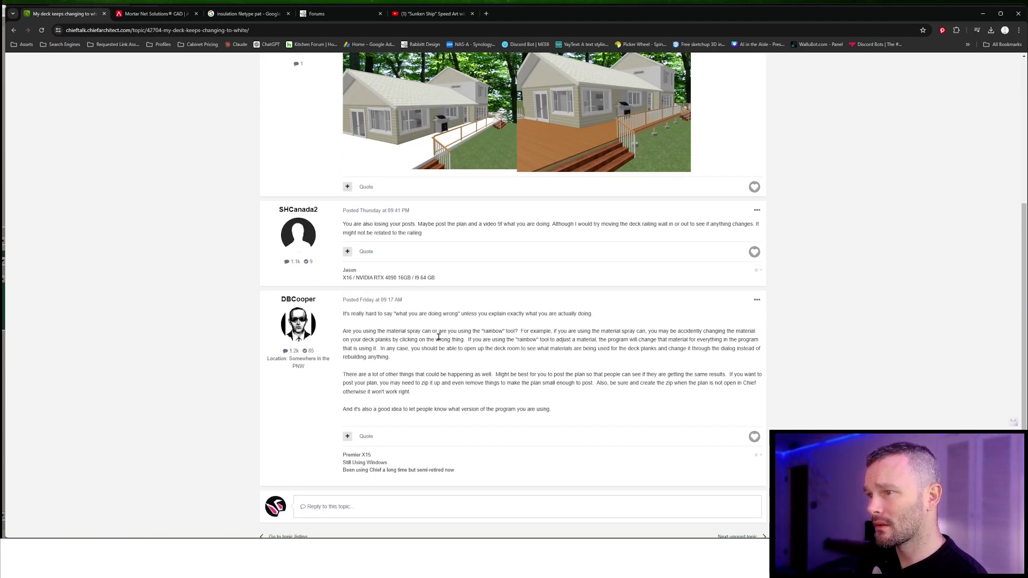
scroll(383, 439, "down", 1)
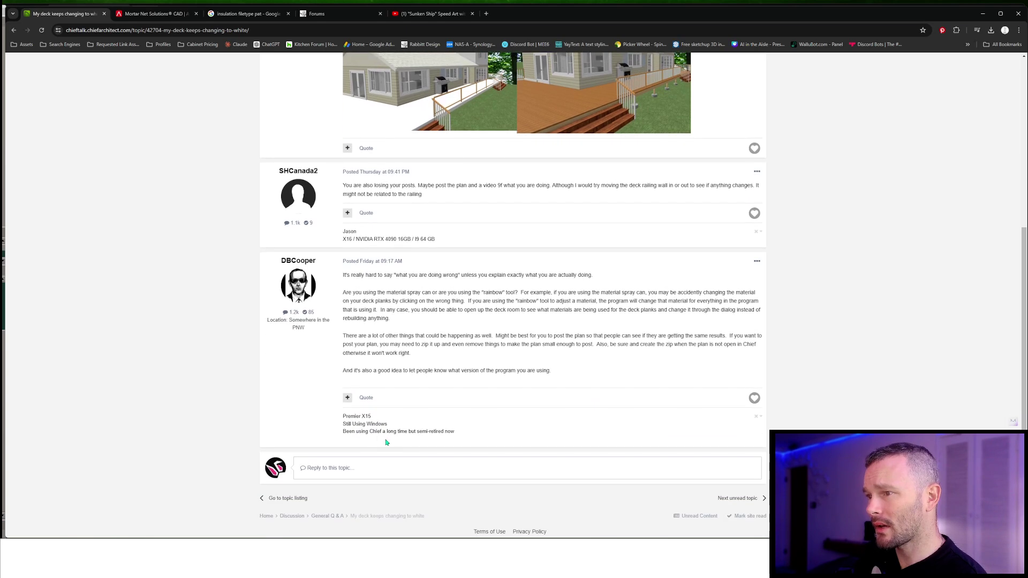
scroll(521, 430, "up", 5)
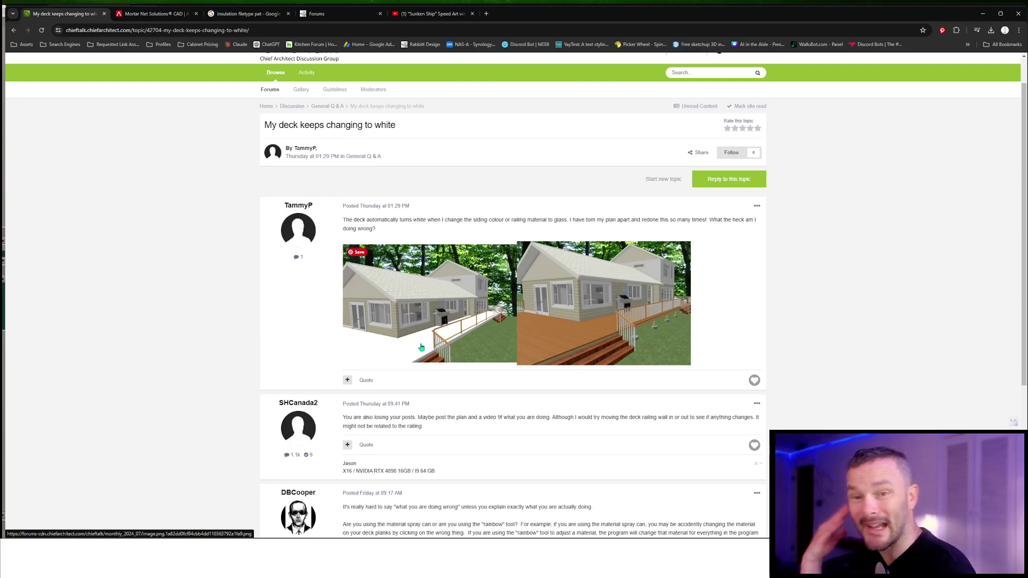
scroll(662, 320, "down", 3)
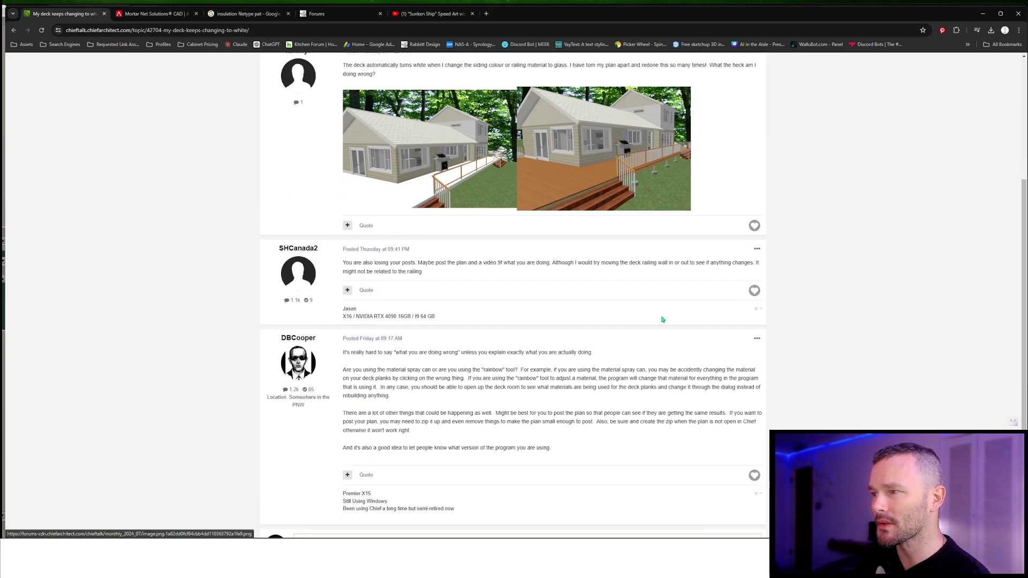
scroll(662, 320, "down", 2)
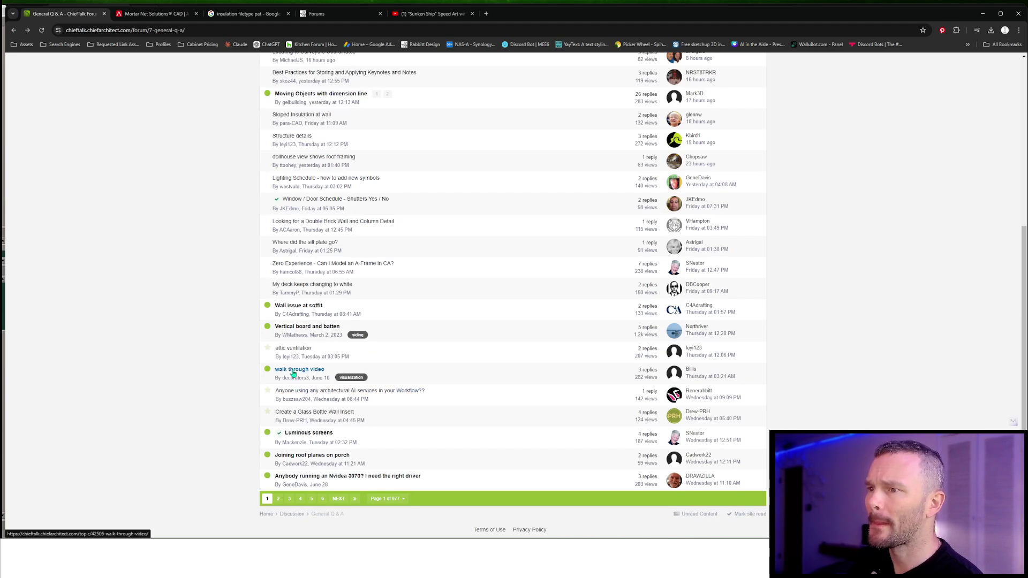
From the General Q & A list, open the topic "Wall issue at soffit" and read the question and replies
left_click(296, 306)
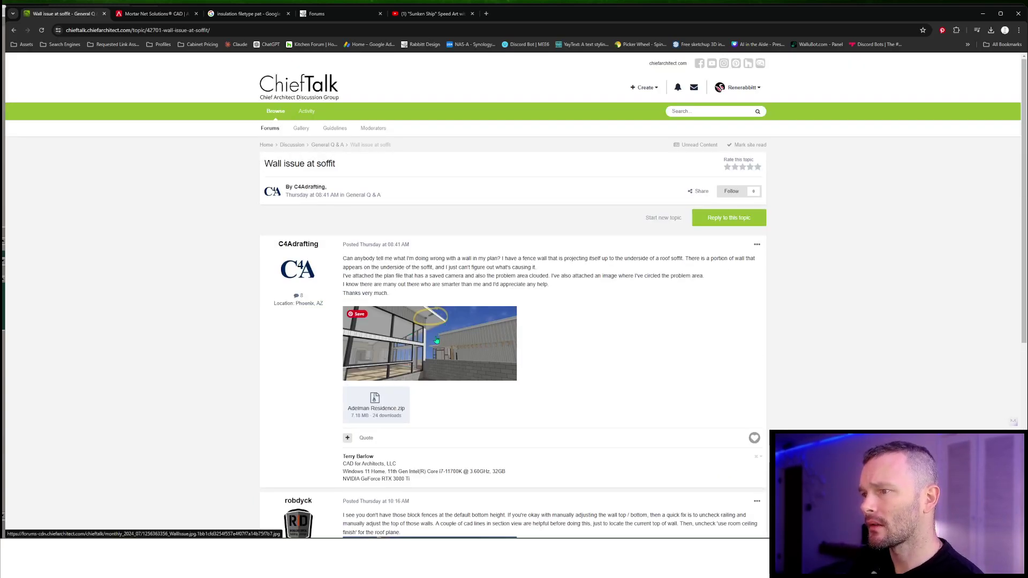
scroll(582, 340, "down", 4)
scroll(582, 340, "down", 1)
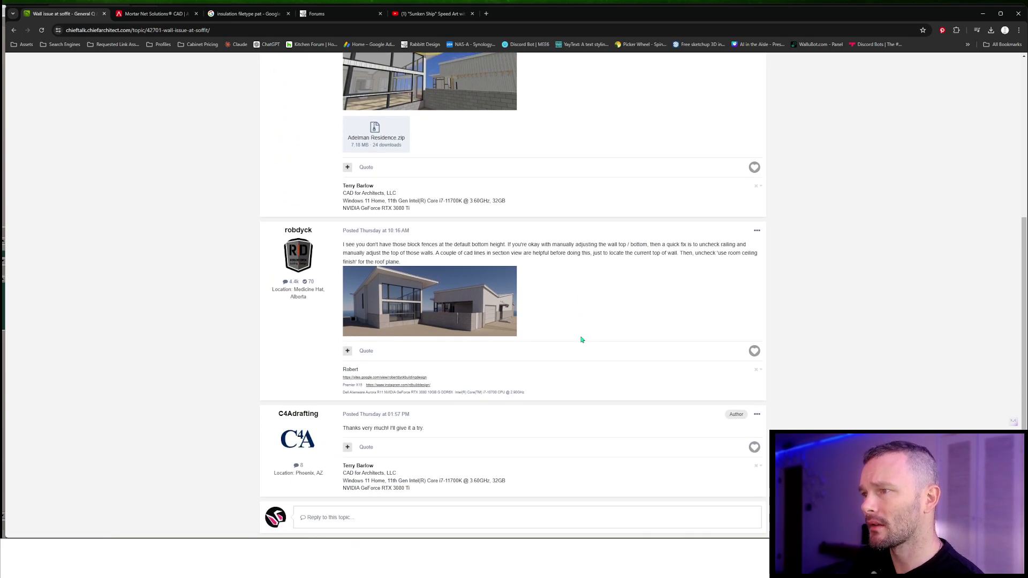
scroll(557, 358, "down", 1)
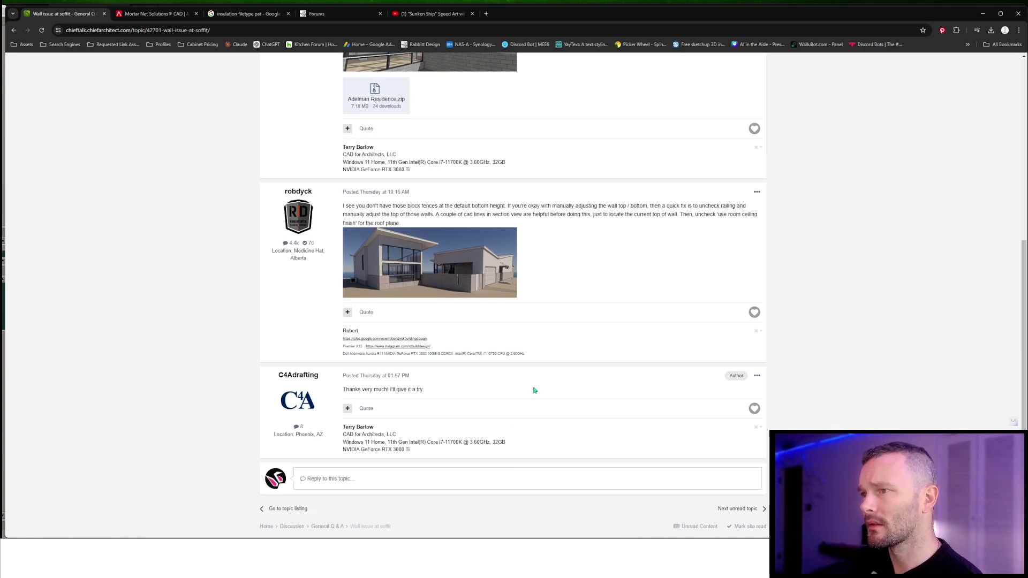
scroll(534, 391, "down", 1)
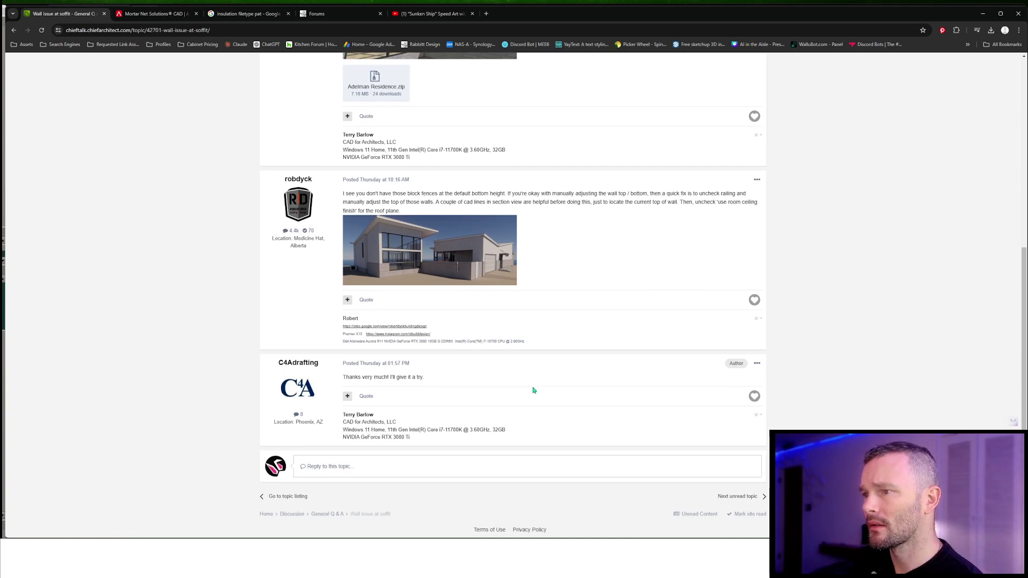
Download the zipped plan attached to the first post and enlarge the screenshot with the circled soffit area
scroll(535, 391, "up", 5)
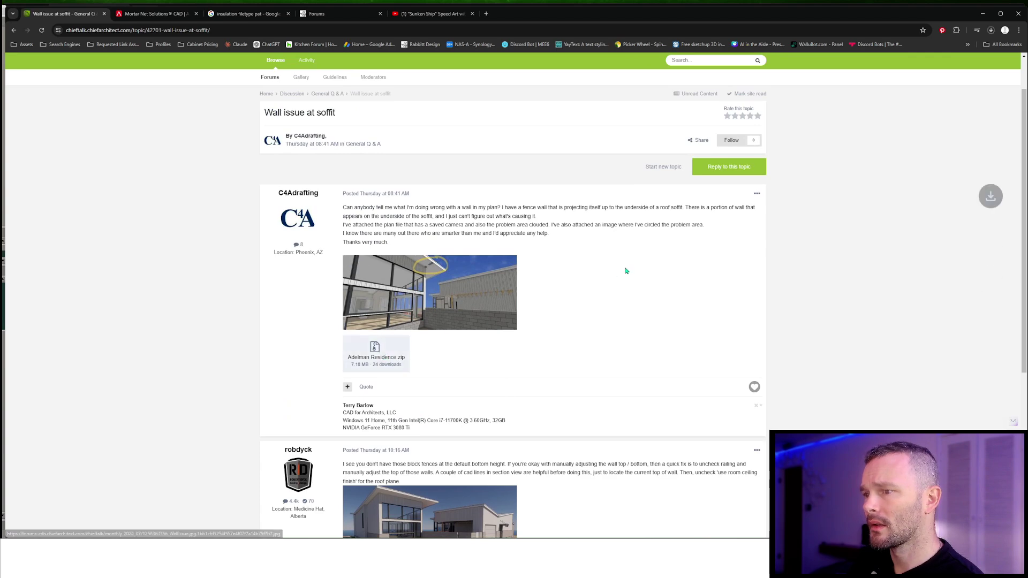
scroll(344, 403, "down", 1)
scroll(343, 403, "down", 2)
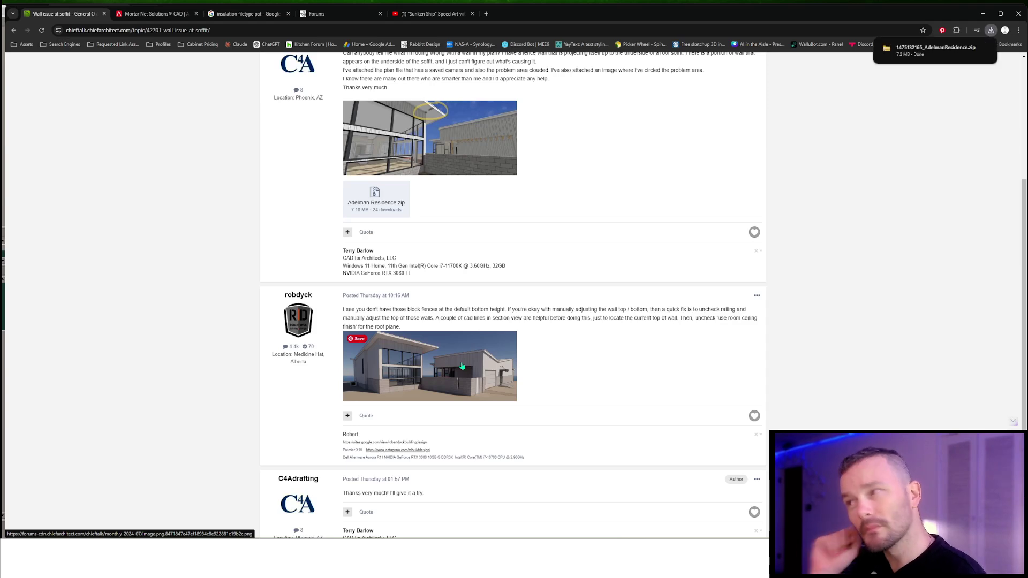
mouse_move(911, 55)
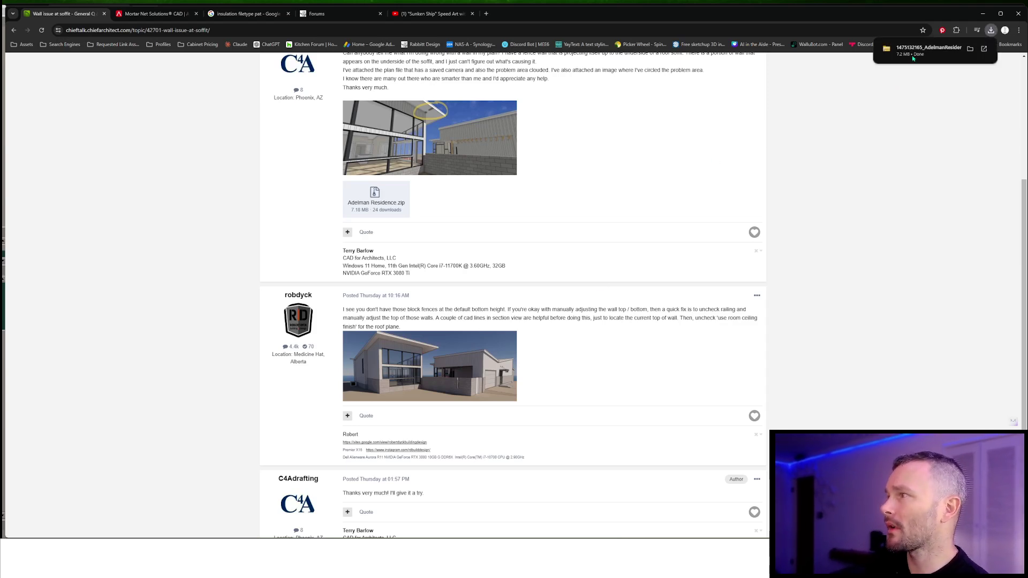
left_click(439, 168)
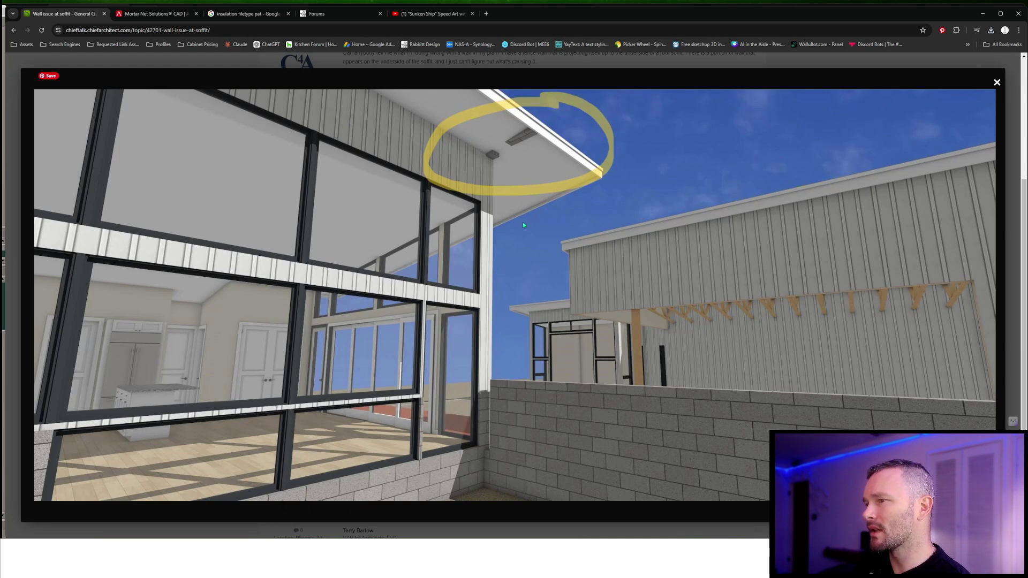
Open the residence plan from the downloaded zip in Chief Architect Premier X16, leaving the missing Century Gothic font at No Change
left_click(990, 30)
left_click(946, 66)
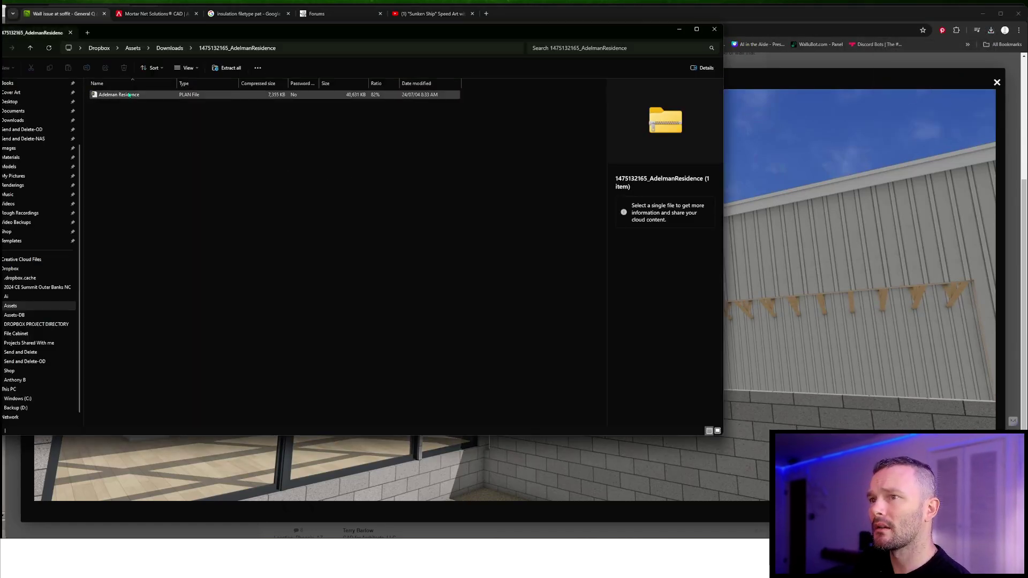
left_click(127, 94)
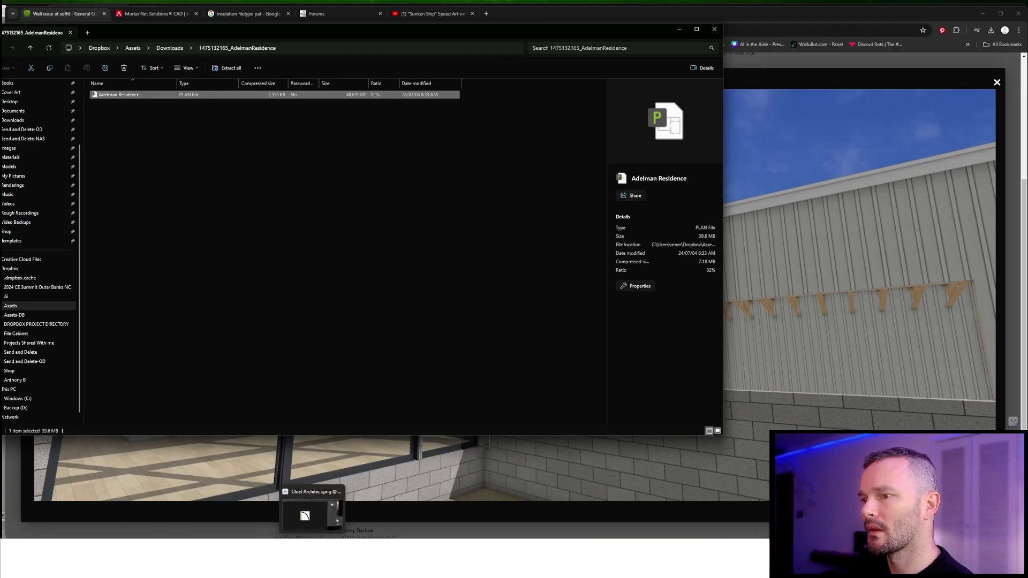
left_click(298, 506)
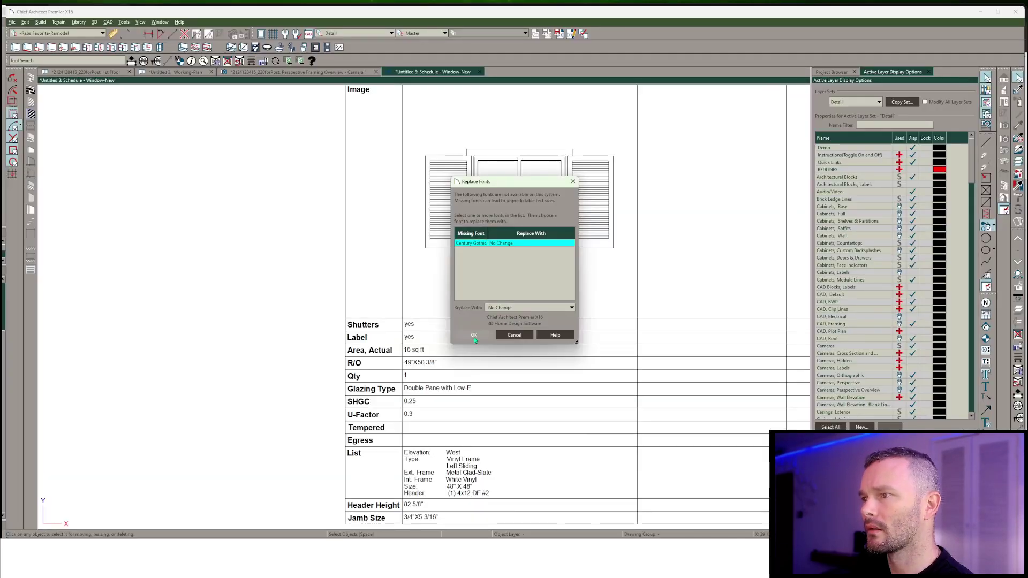
left_click(470, 337)
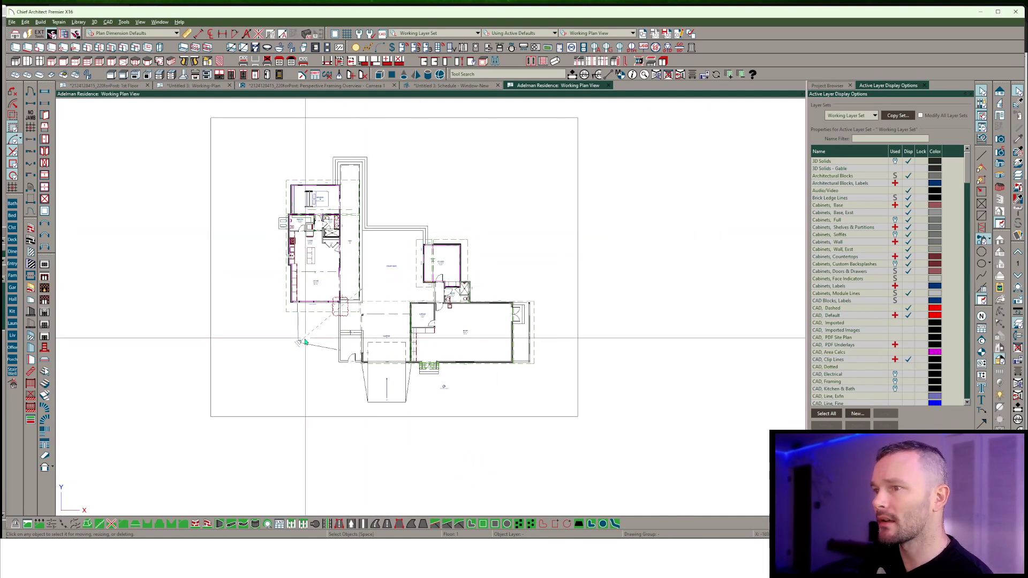
Open the Wall Issue camera view from its symbol near the clouded corner in plan and dismiss the missing files dialog
scroll(312, 313, "up", 4)
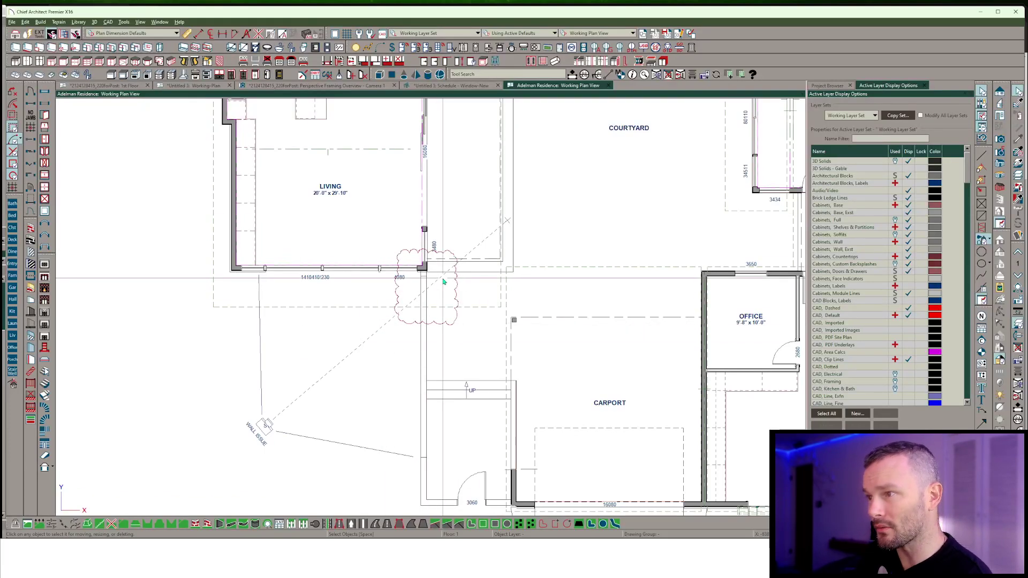
scroll(443, 280, "up", 2)
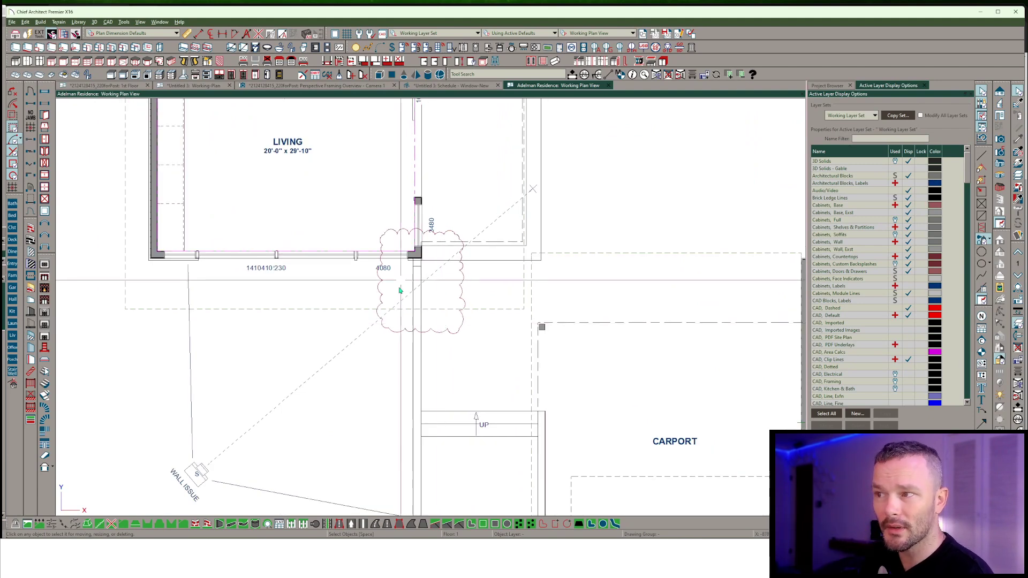
scroll(408, 249, "down", 3)
scroll(406, 247, "down", 3)
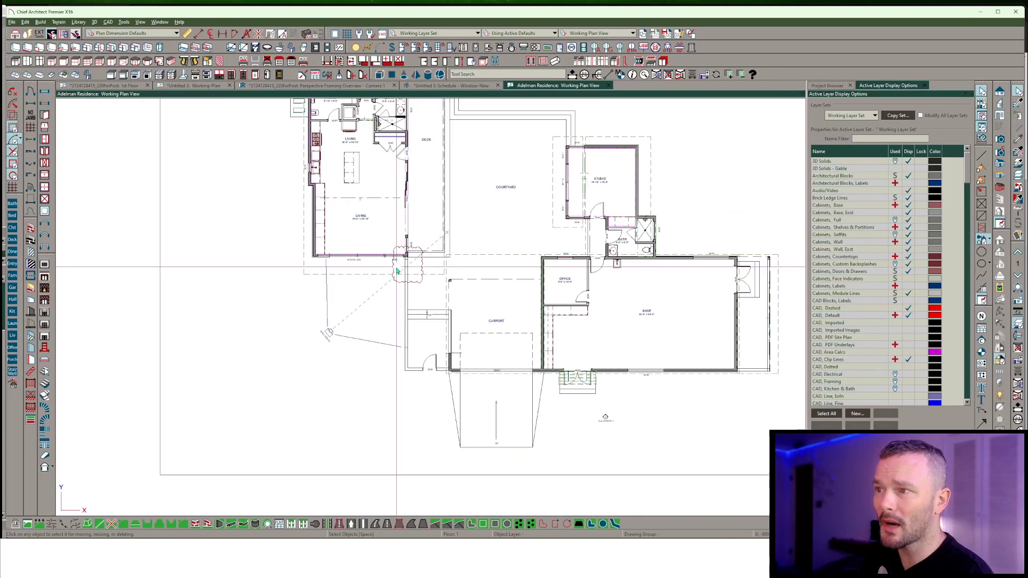
left_click(339, 321)
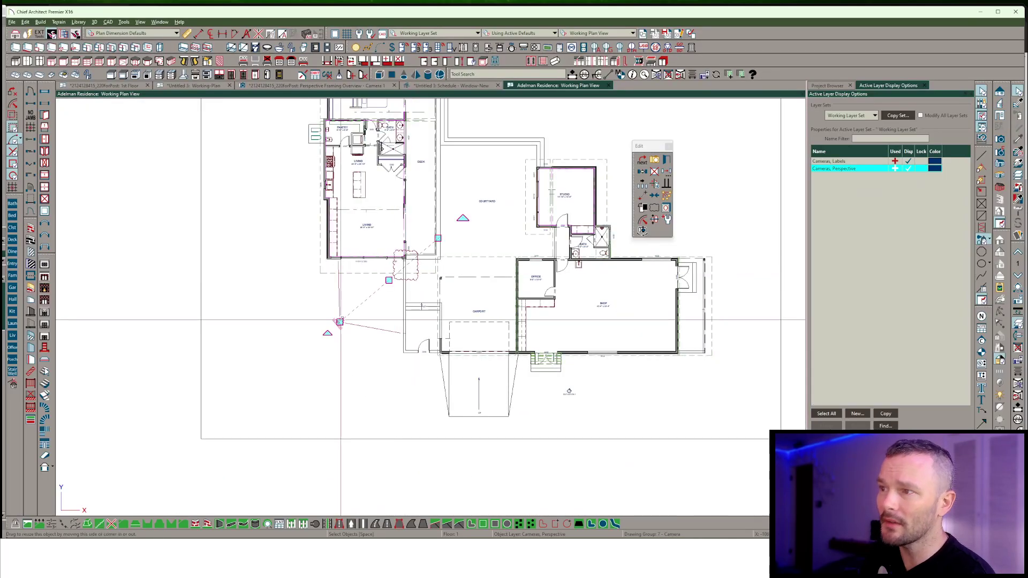
mouse_move(340, 322)
left_mouse_down()
mouse_move(337, 230)
mouse_move(340, 322)
left_mouse_up()
left_click(341, 324)
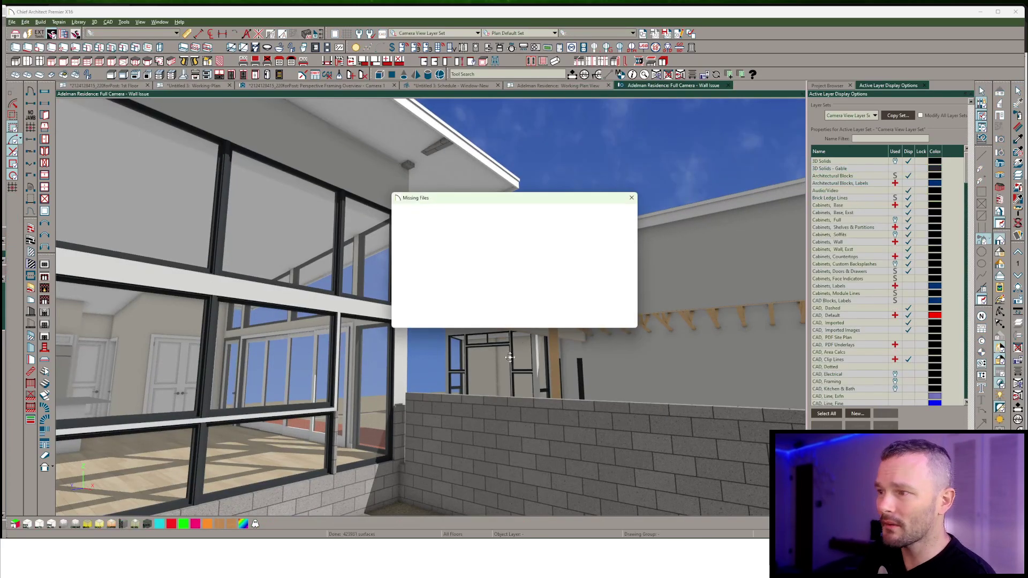
left_click(573, 318)
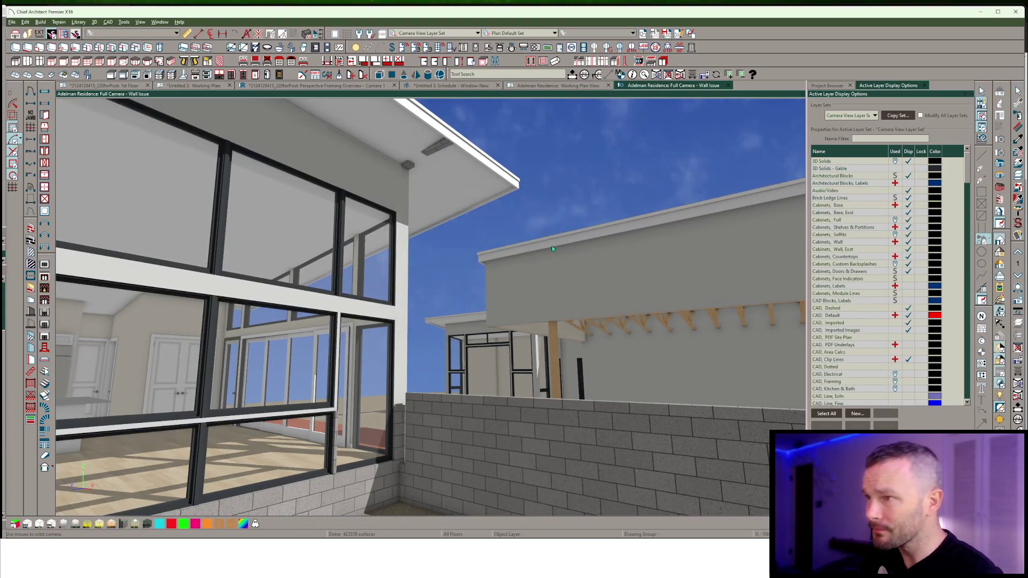
Turn on Default Wall Bottom Height for the low block railing wall that meets the house corner
left_click_drag(478, 194, 535, 308)
left_click(397, 216)
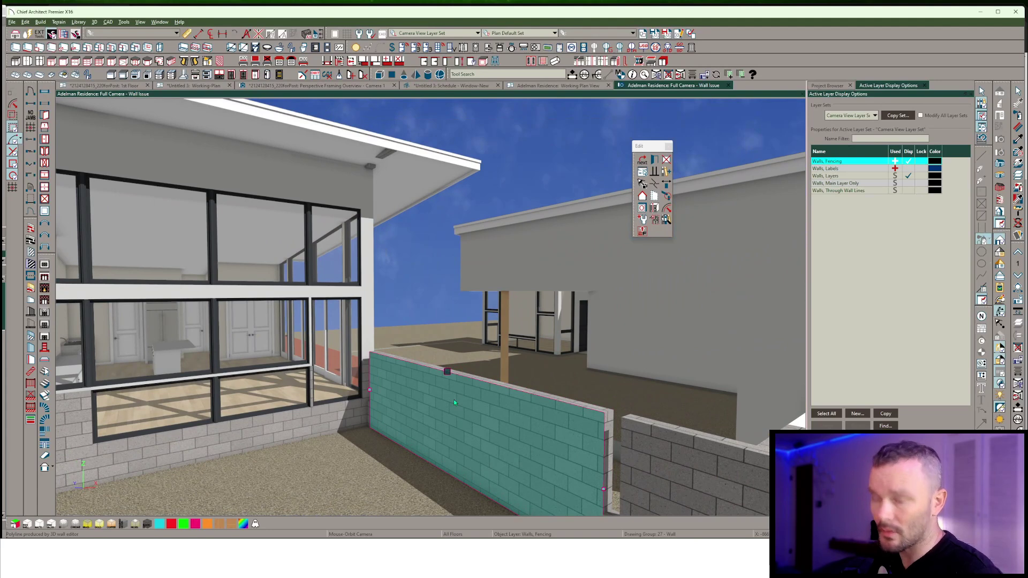
double_click(454, 399)
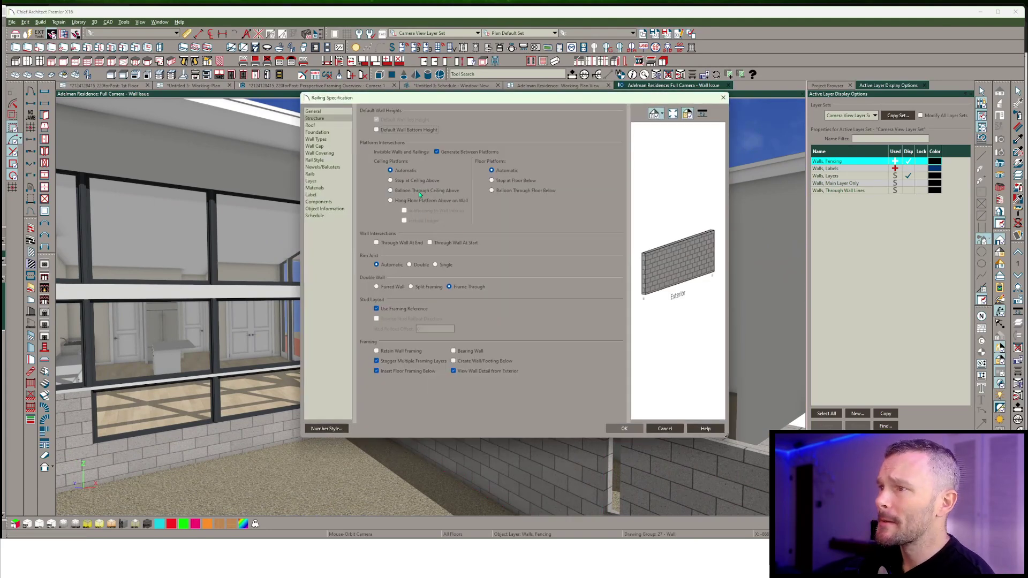
left_click(406, 130)
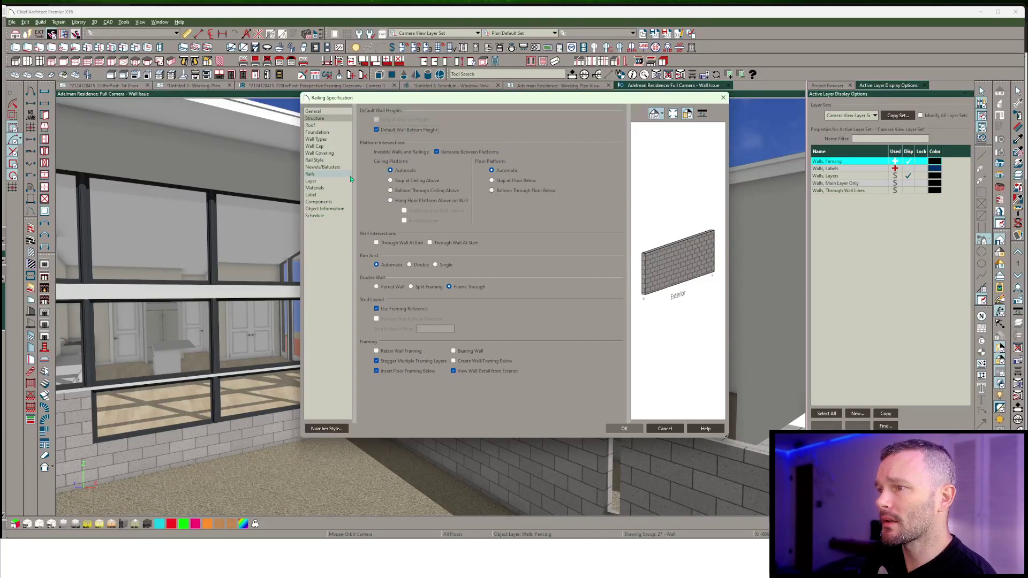
left_click(324, 126)
left_click(314, 111)
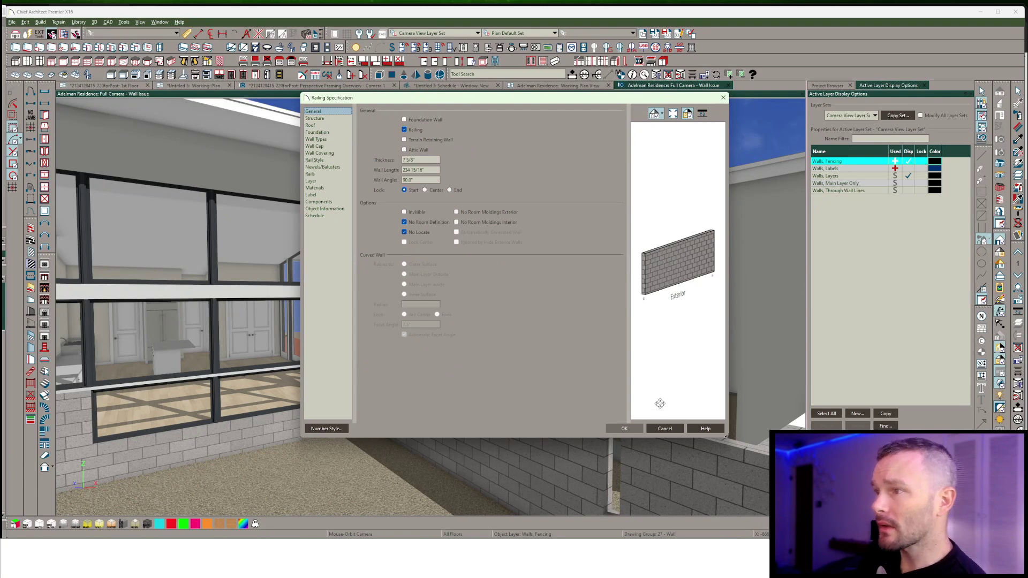
left_click(631, 426)
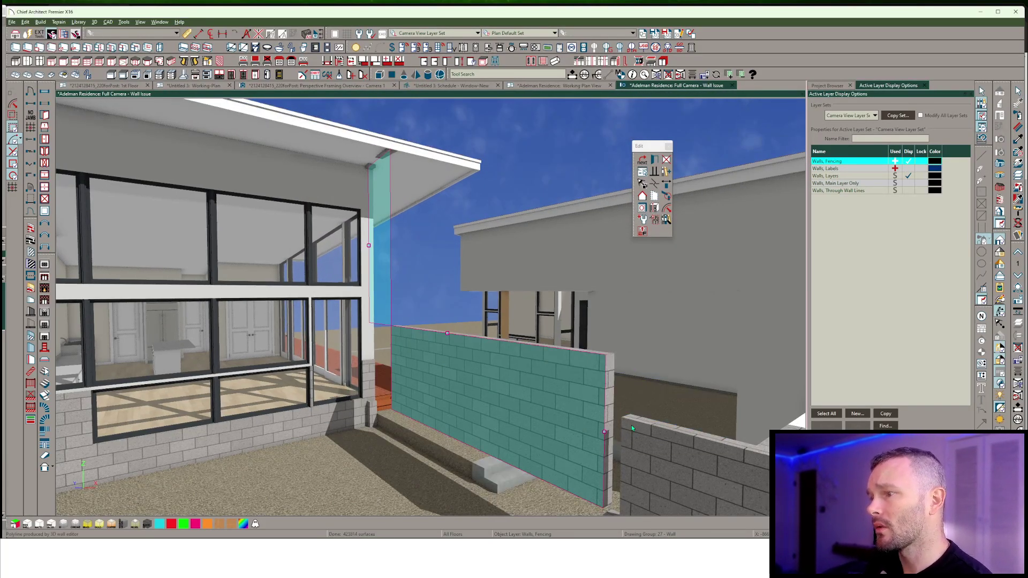
Review the Rail Style settings of the long block railing wall, including the Follow Stairs option
middle_click_drag(631, 425, 468, 349)
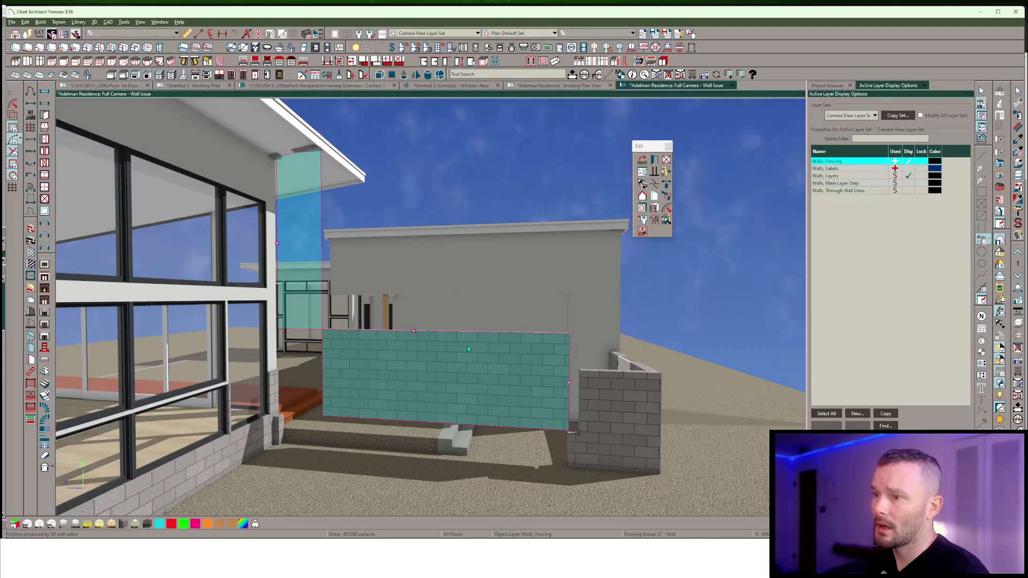
double_click(467, 349)
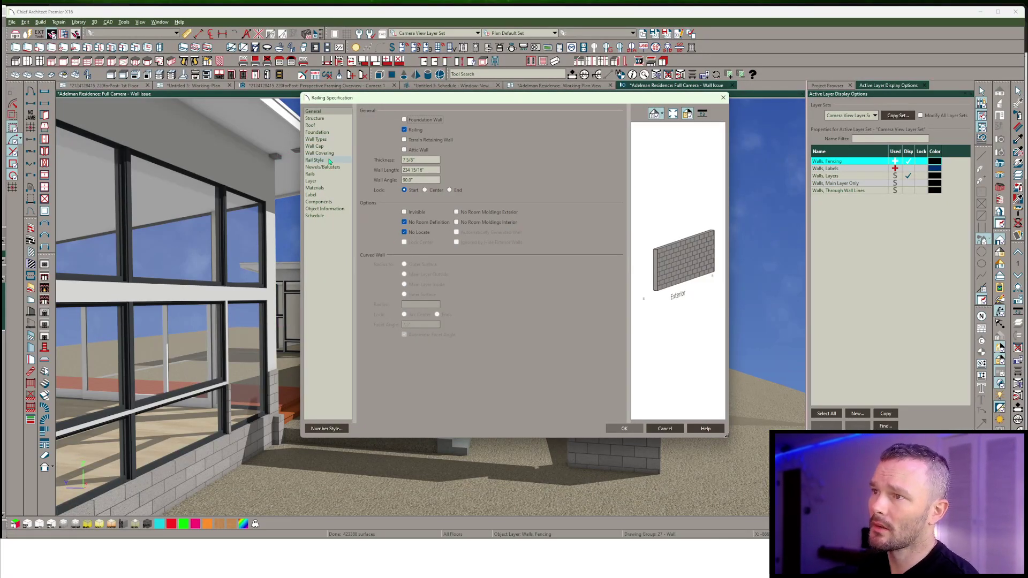
left_click(328, 161)
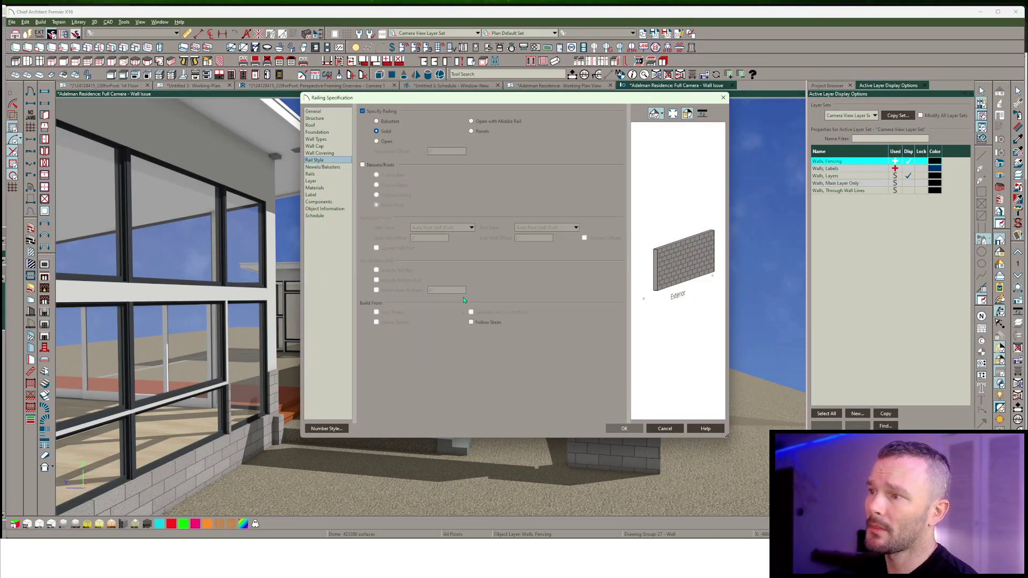
left_click(488, 323)
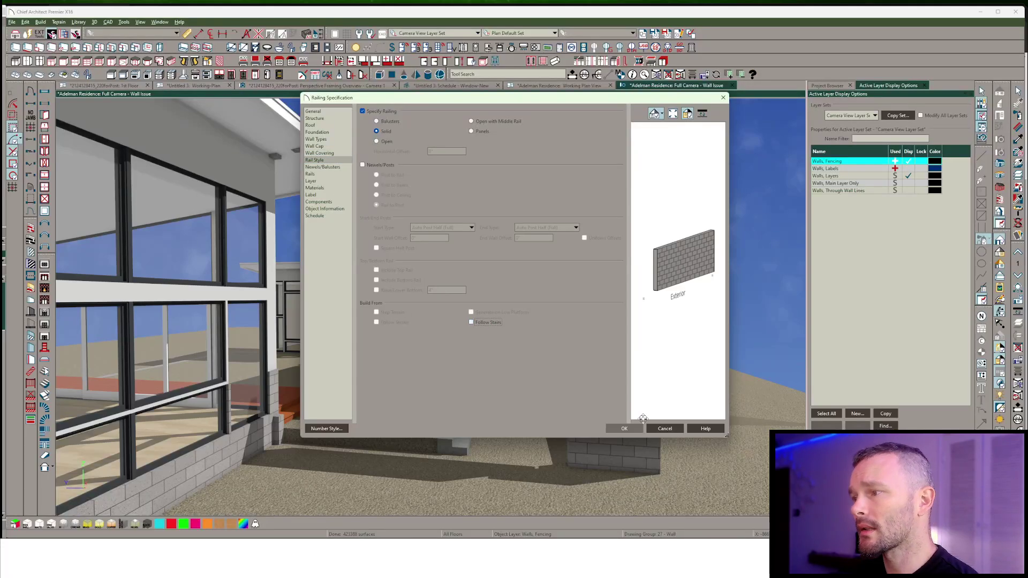
left_click(624, 428)
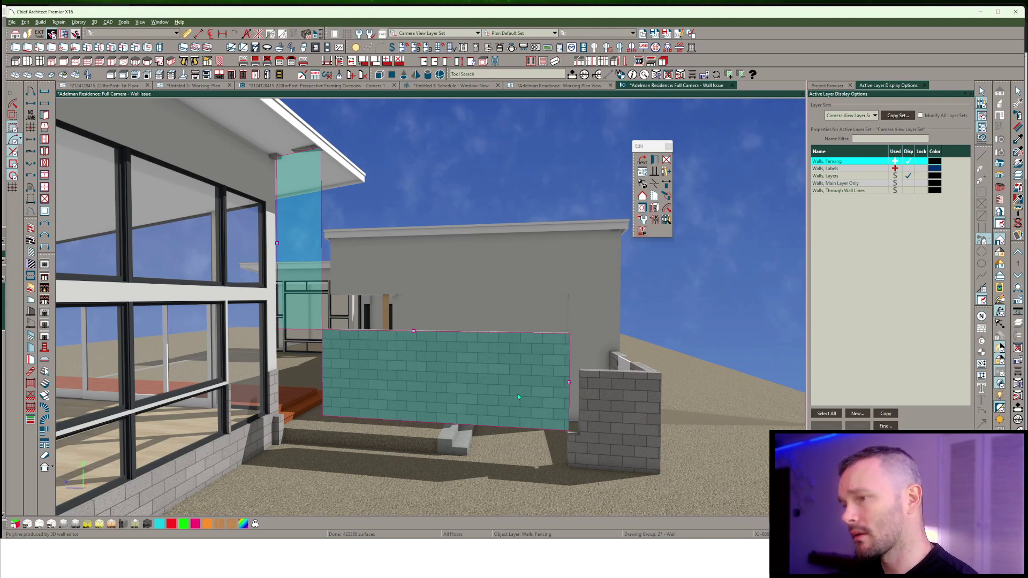
Delete the long block railing wall and the short leftover piece next to the remaining block wall
key("Delete")
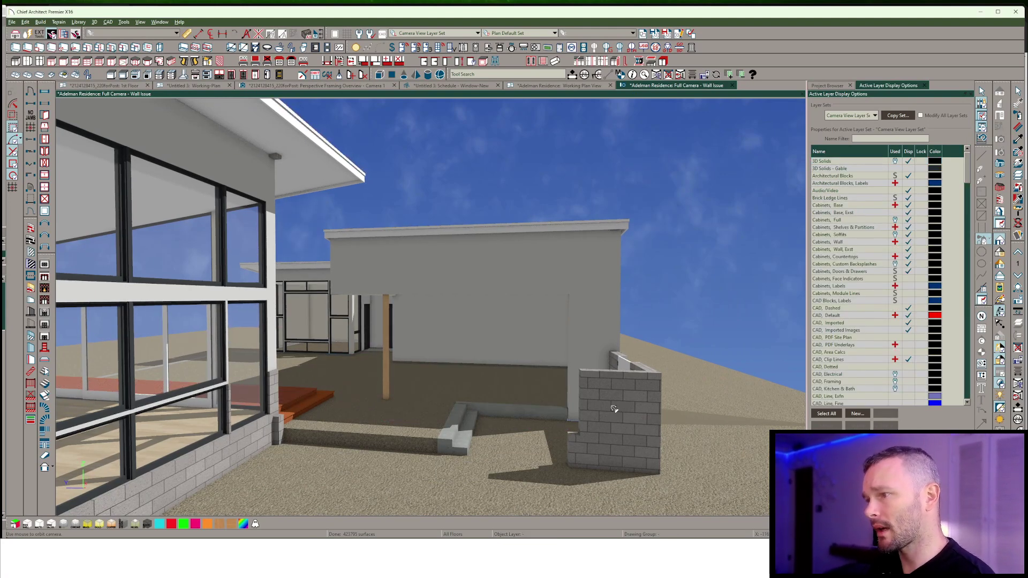
left_click(600, 431)
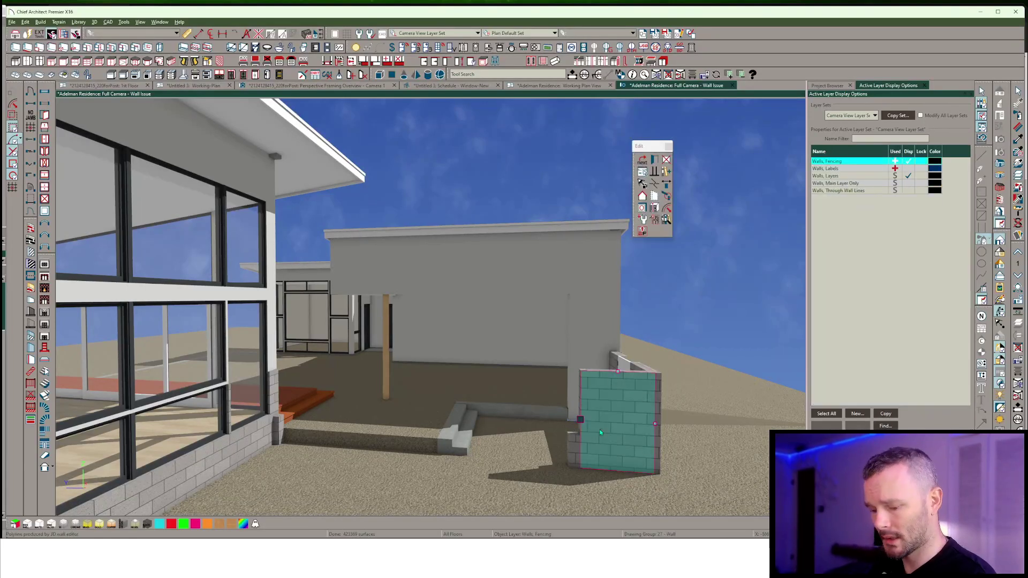
left_click(572, 447)
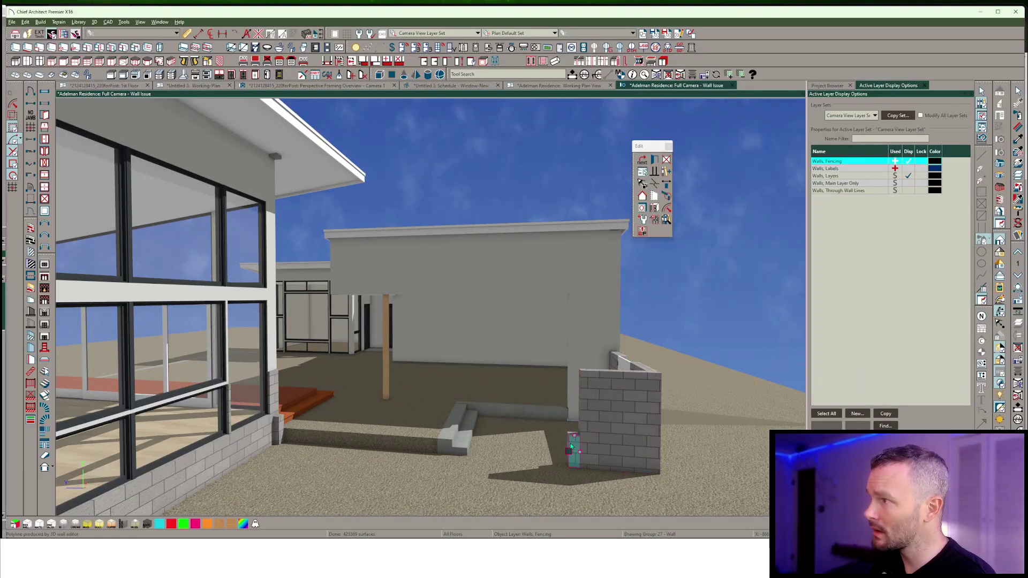
Extend the remaining block wall segment across the gap until it meets the corner of the house
left_click(596, 429)
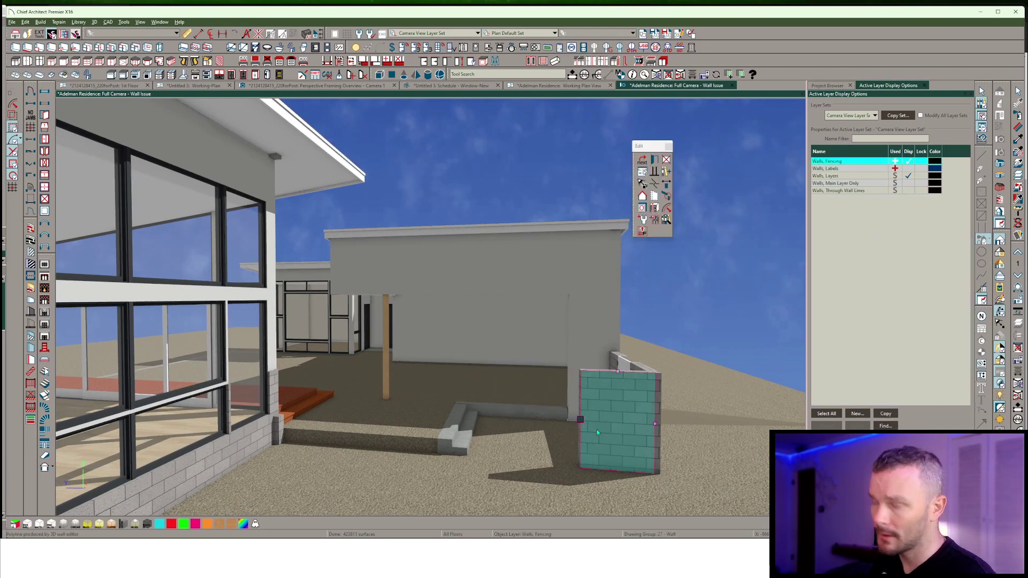
double_click(596, 430)
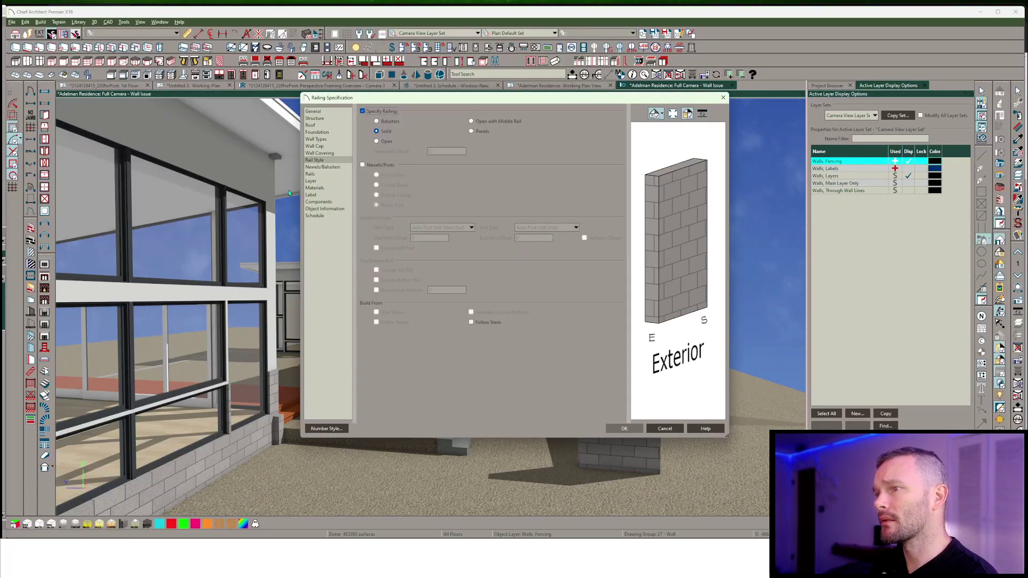
left_click(676, 431)
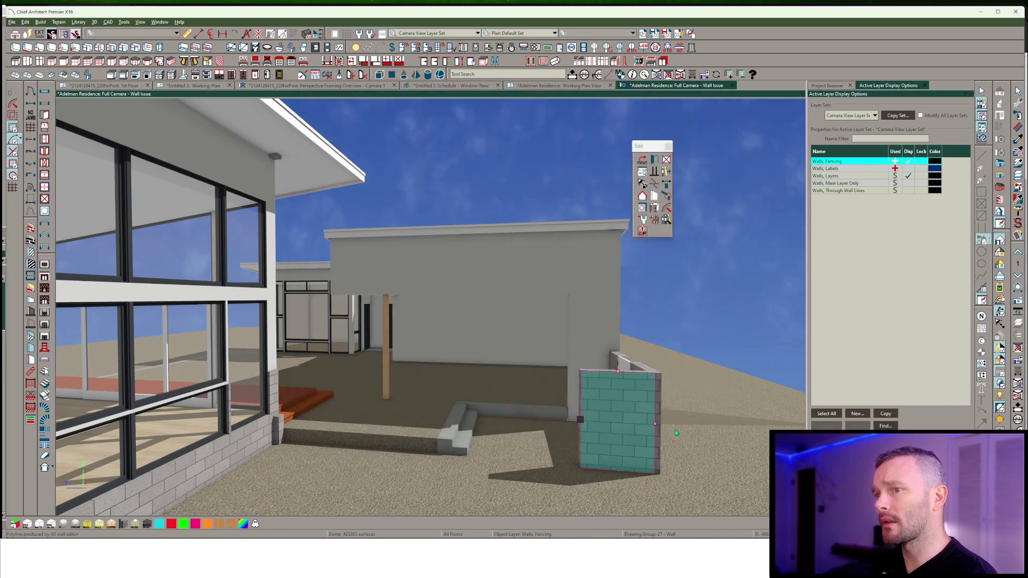
left_click(59, 22)
left_click(65, 24)
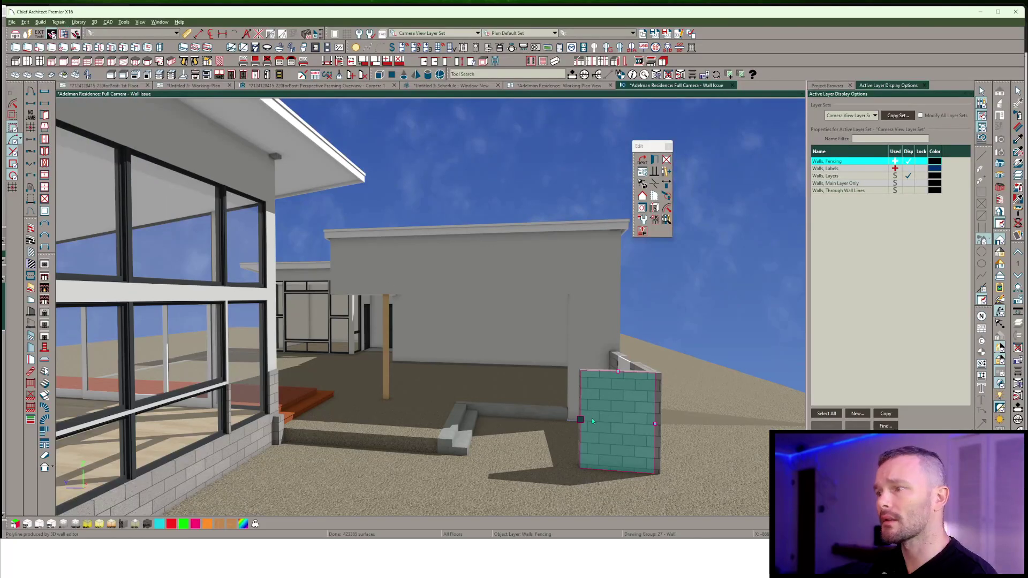
left_click_drag(581, 420, 261, 413)
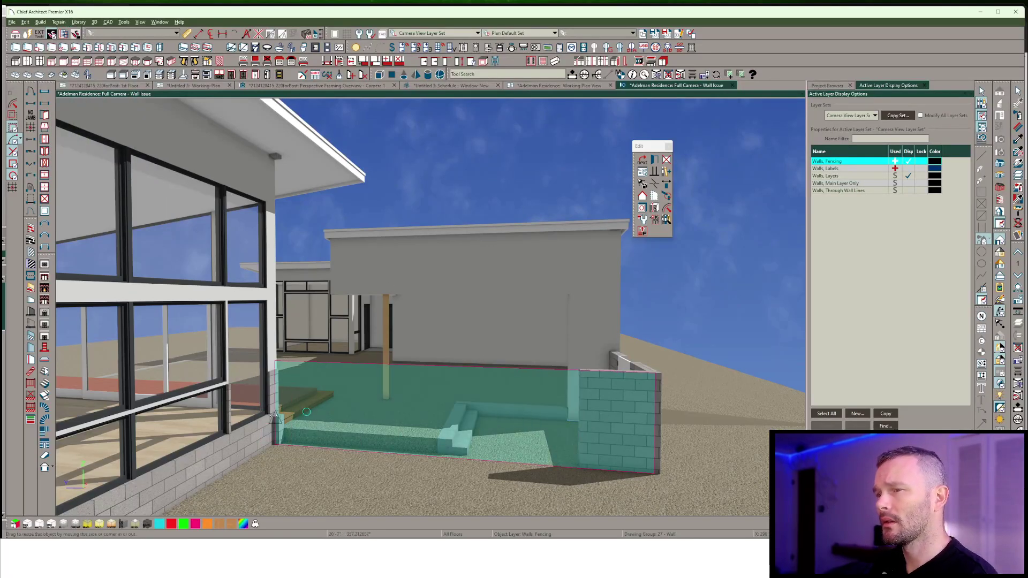
left_click_drag(311, 446, 311, 445)
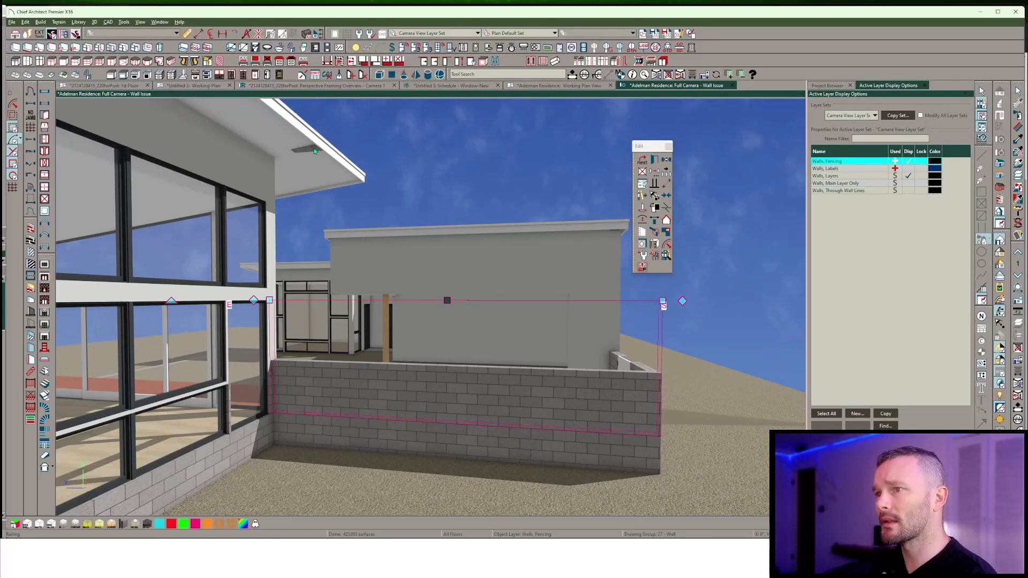
Examine the extended block wall and its junction with the house corner from several angles
left_click(413, 459)
key("Left")
key("Left")
key("Left")
key("Left")
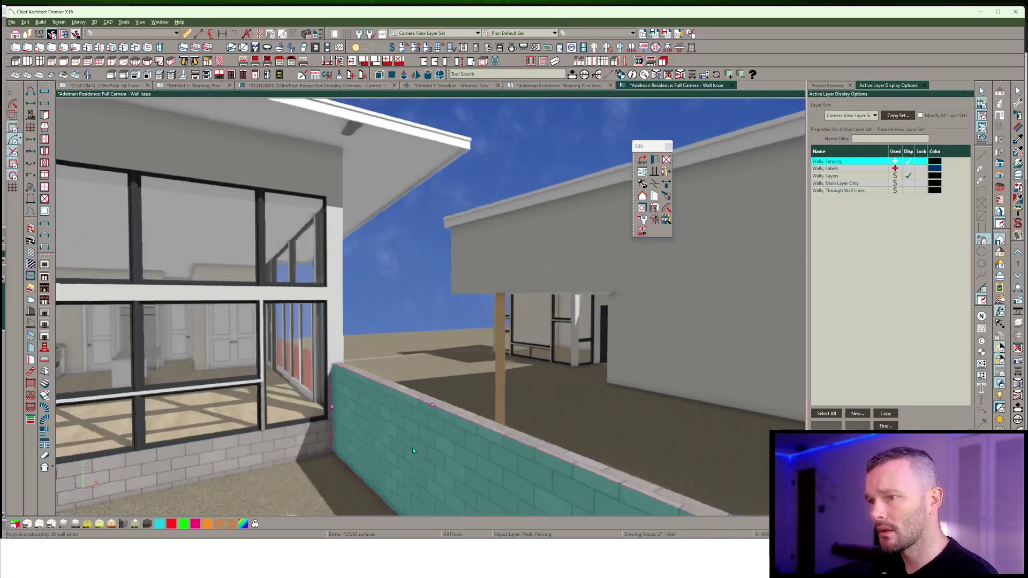
key("Right")
key("Right")
key("Right")
key("Right")
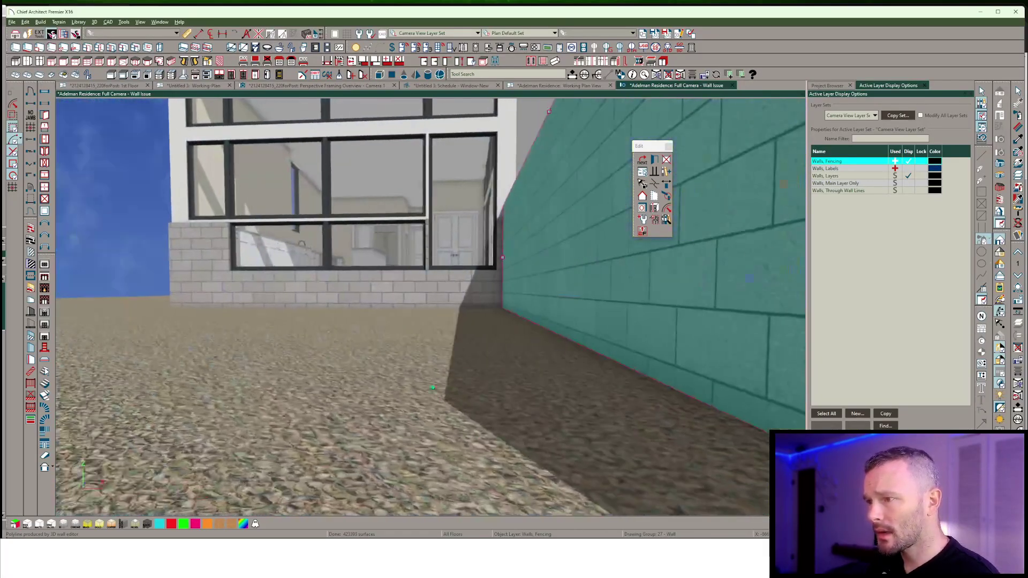
Inspect the terrain around the block wall and the terrain feature under the carport, leaving the terrain settings as they are
left_click(429, 378)
scroll(429, 378, "down", 5)
middle_click_drag(429, 378, 370, 463)
scroll(430, 418, "down", 2)
key("Escape")
double_click(369, 462)
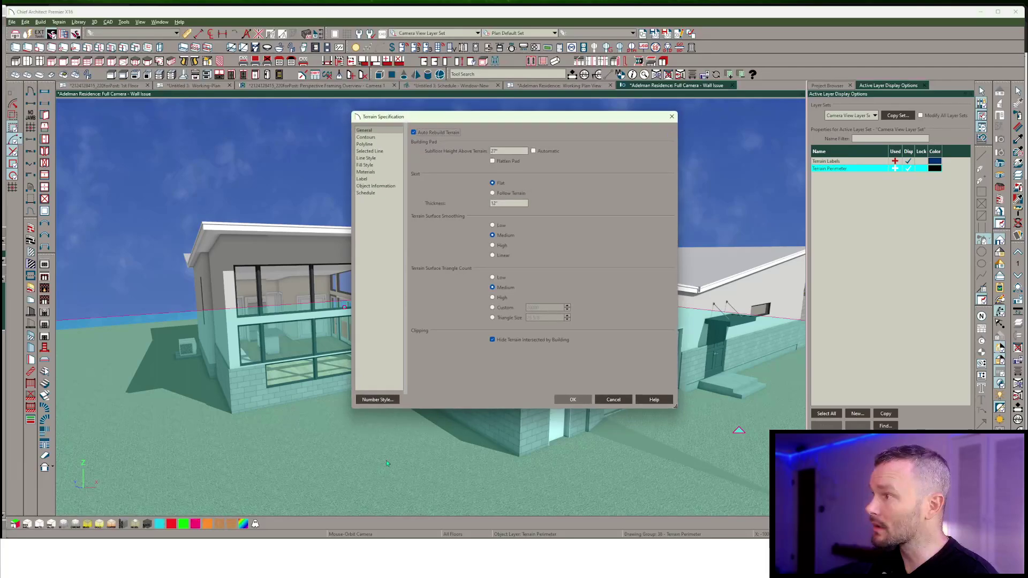
left_click(613, 399)
scroll(562, 423, "up", 5)
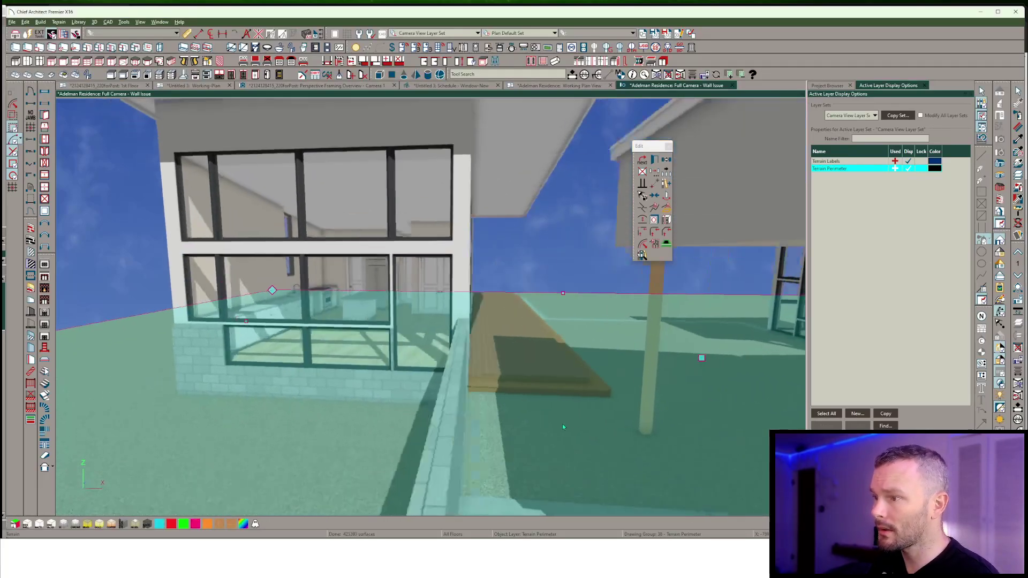
left_click(561, 424)
middle_click_drag(561, 424, 561, 424)
key("Escape")
left_click(562, 426)
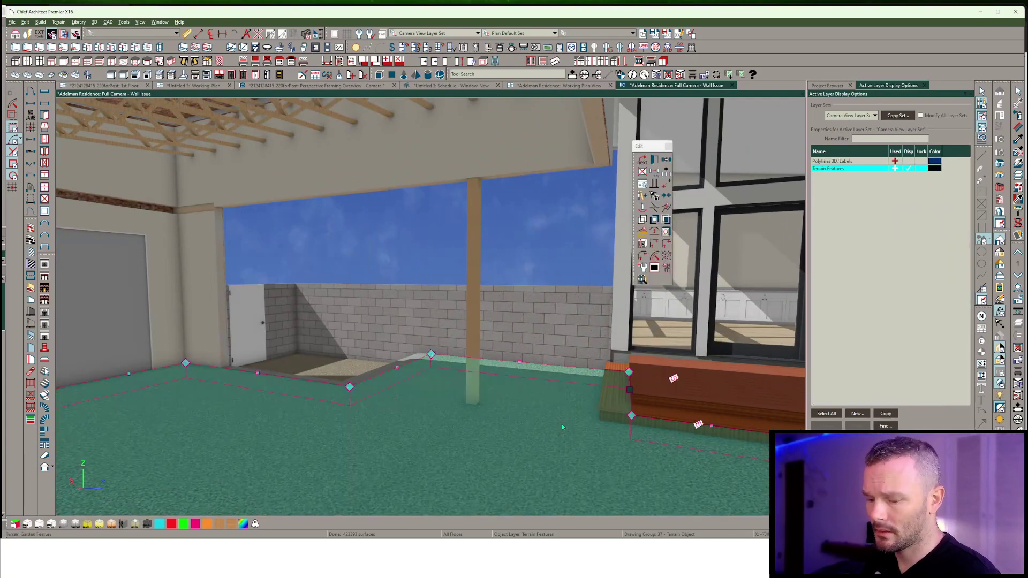
Examine the stray wall patch on the soffit above and the block wall below it at the house corner
middle_click_drag(562, 427, 432, 270)
left_click(498, 366)
left_click(432, 270)
left_click(460, 498)
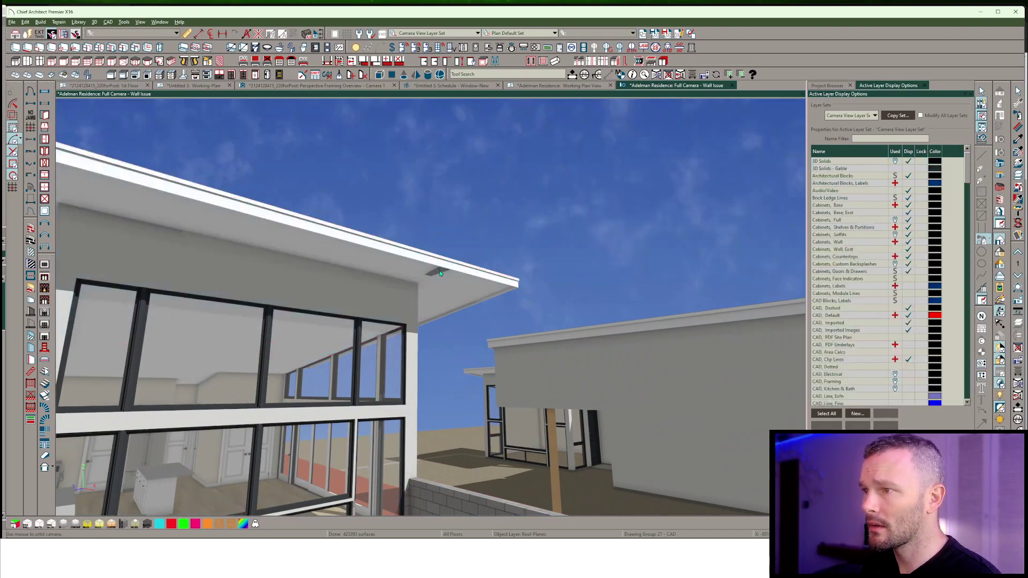
middle_click_drag(460, 498, 584, 91)
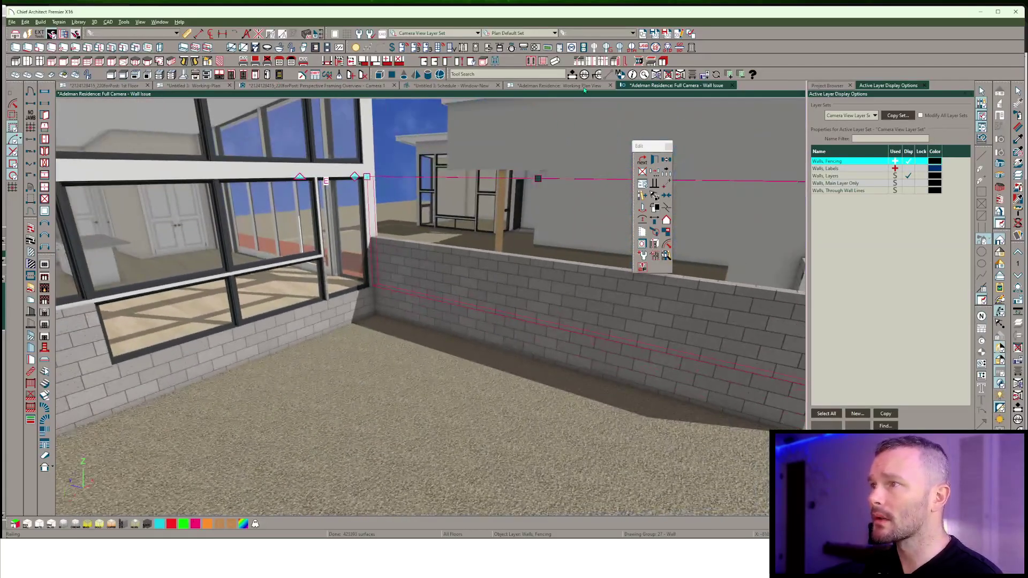
Place the working plan view and the camera view side by side, and select the block wall at the clouded corner in plan
left_click(585, 88)
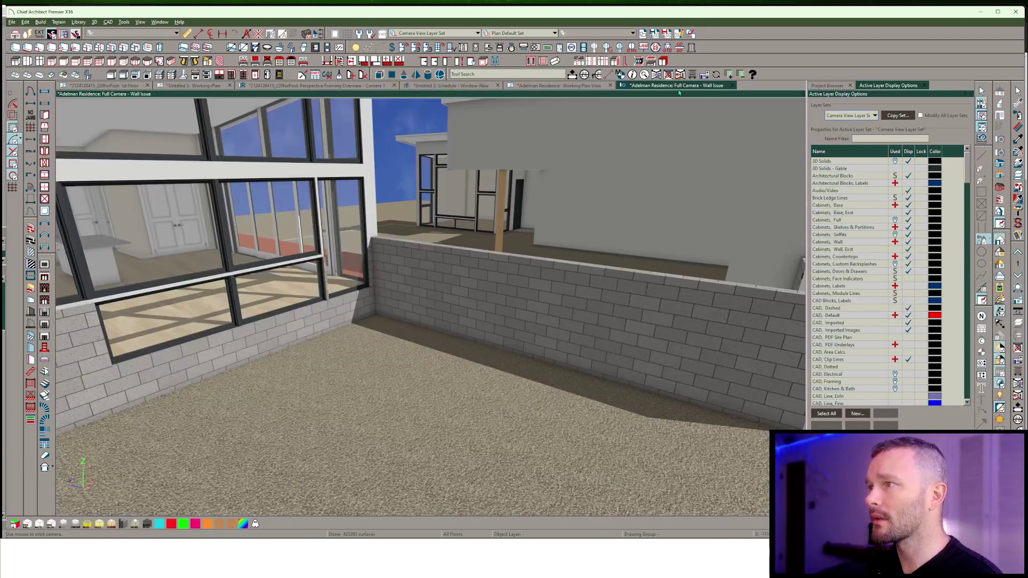
left_click_drag(679, 88, 696, 193)
scroll(216, 169, "up", 4)
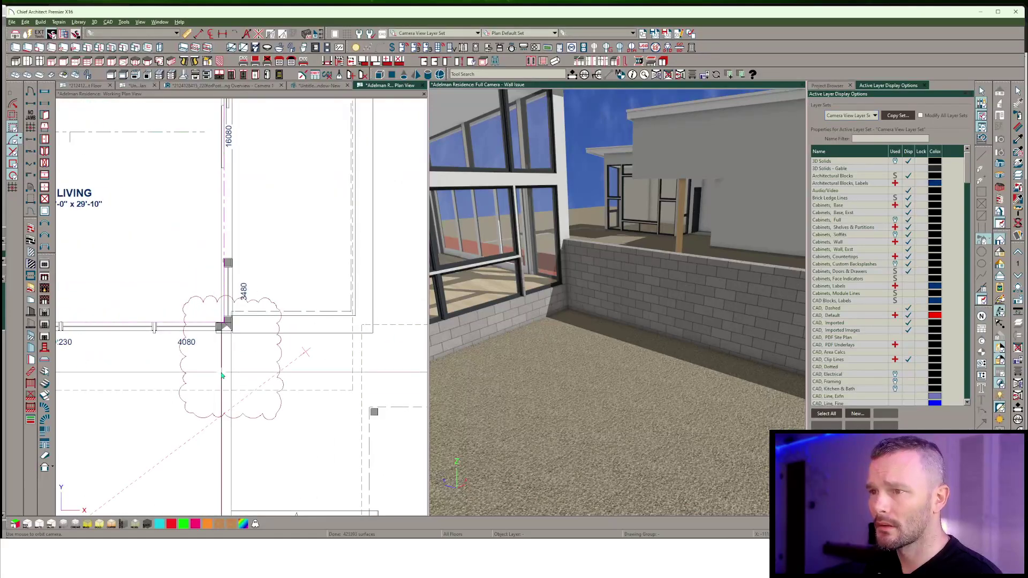
left_click(223, 376)
scroll(220, 374, "up", 5)
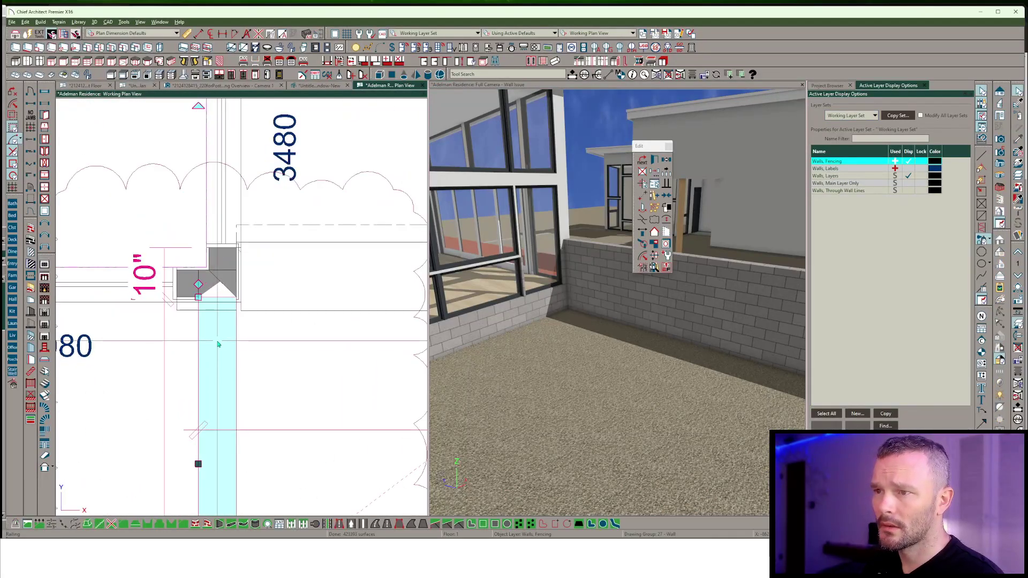
Draw a horizontal CAD line across the block wall just below the house corner and break the wall there
key("l")
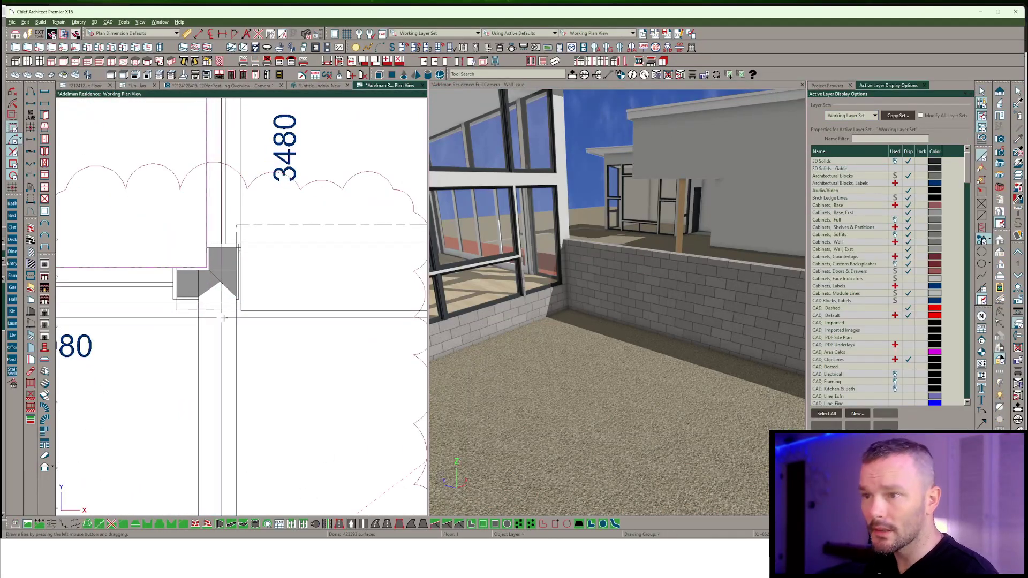
left_click_drag(236, 321, 126, 322)
left_click(214, 314)
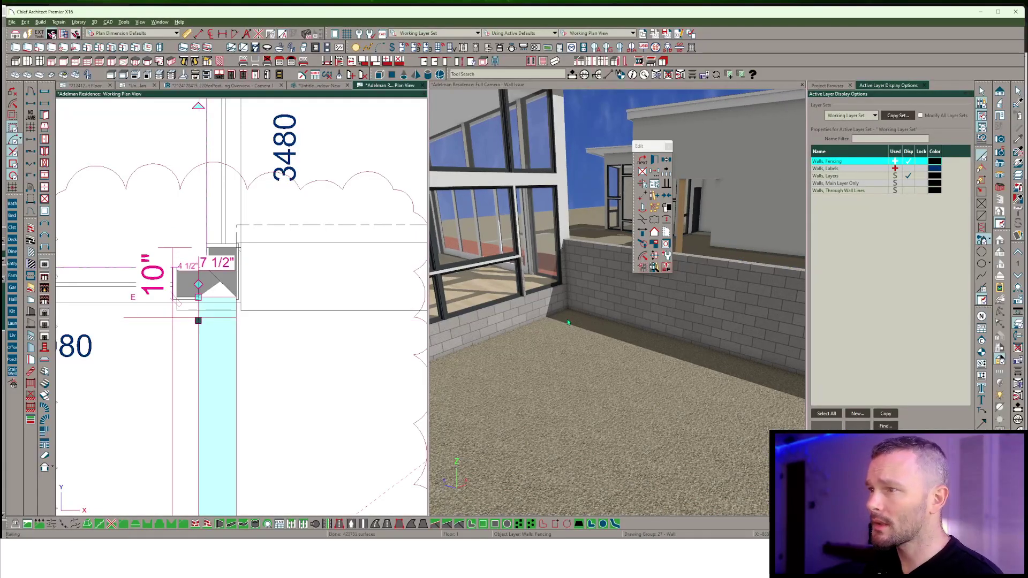
left_click_drag(198, 320, 224, 290)
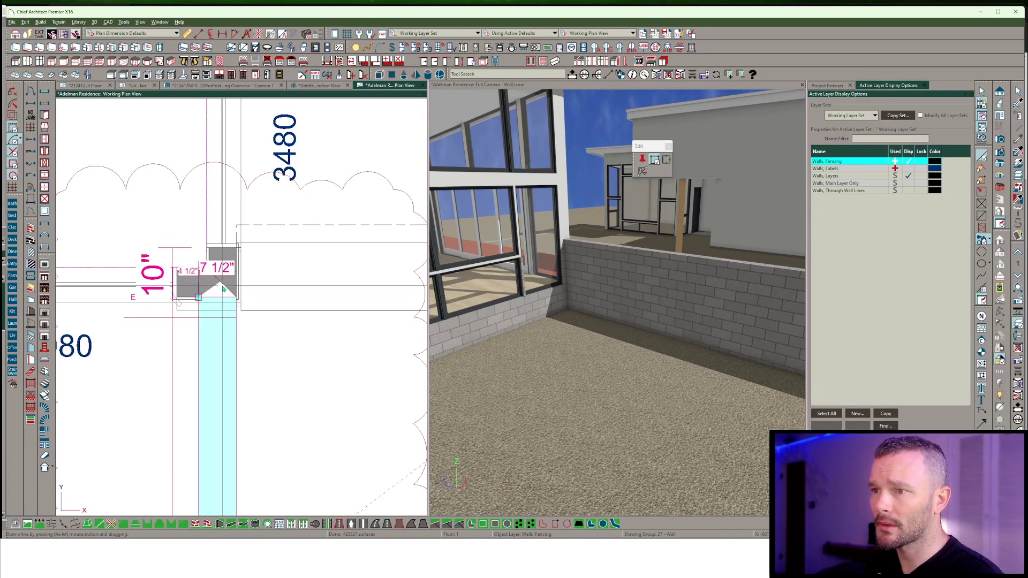
left_click(223, 317)
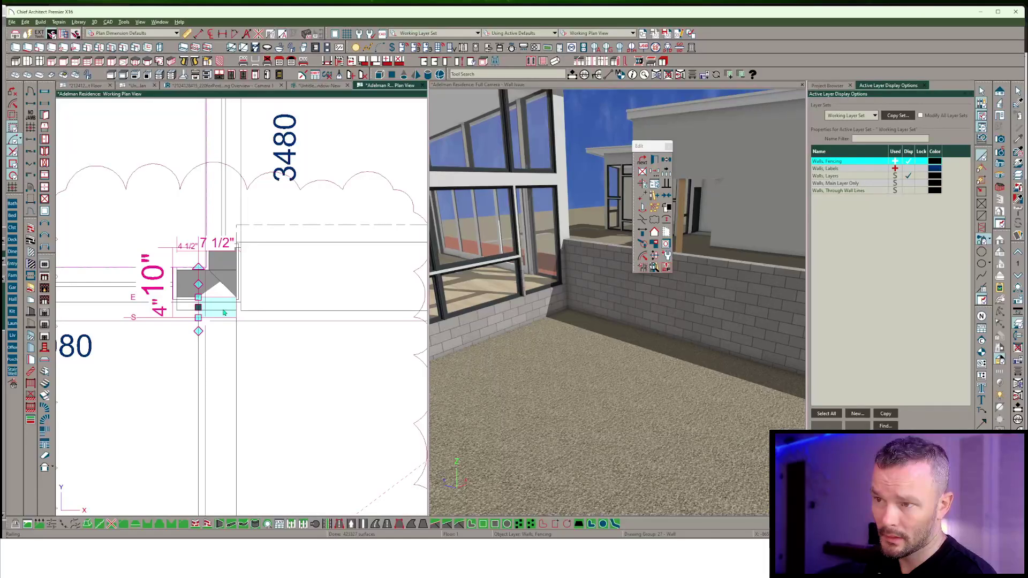
left_click(224, 313)
left_click(223, 313)
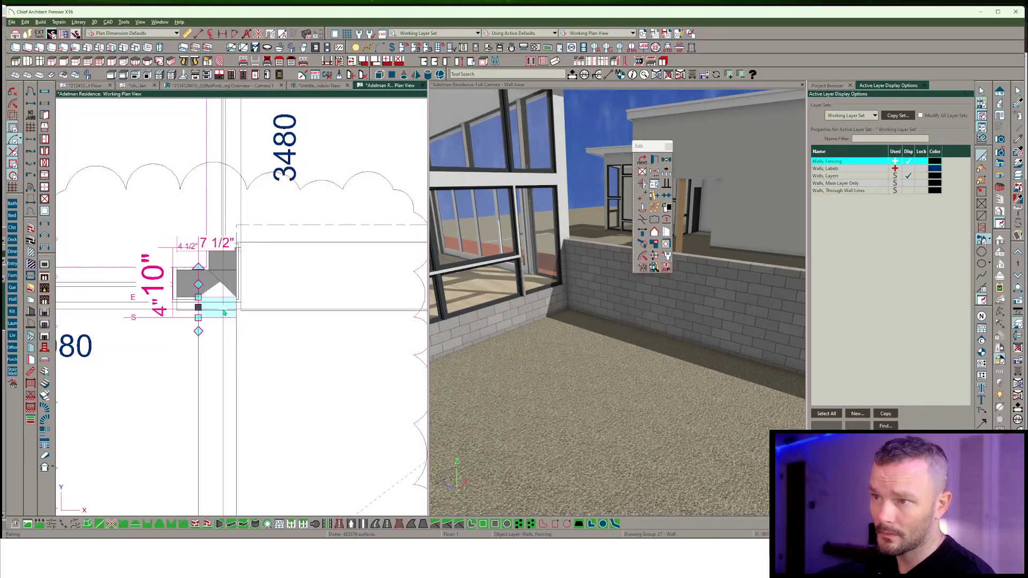
Check the soffit above the corner in the camera view and reselect the block wall below the house corner in plan
middle_click_drag(225, 321, 226, 283)
left_click_drag(554, 309, 551, 305)
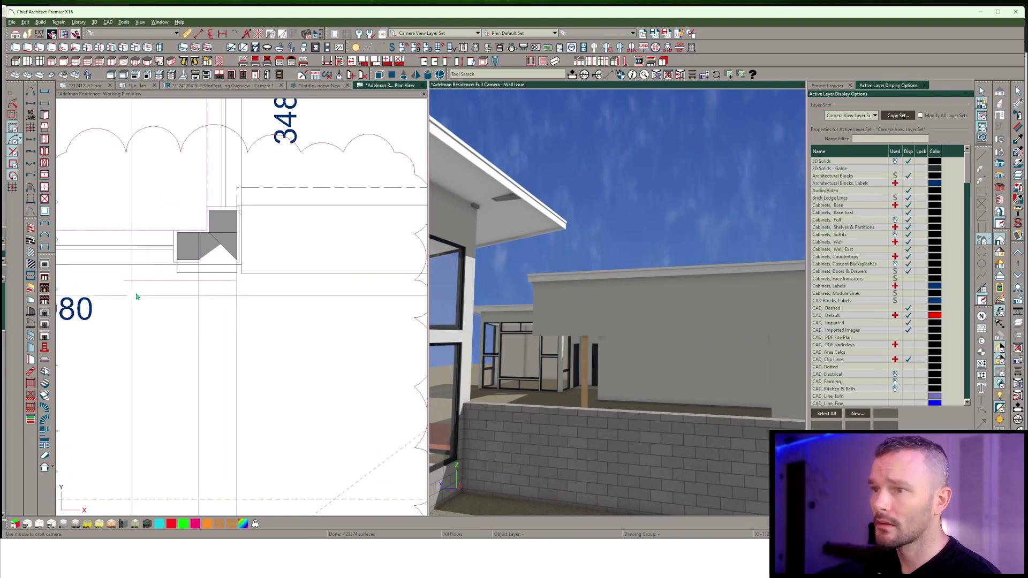
left_click(216, 285)
scroll(225, 279, "down", 4)
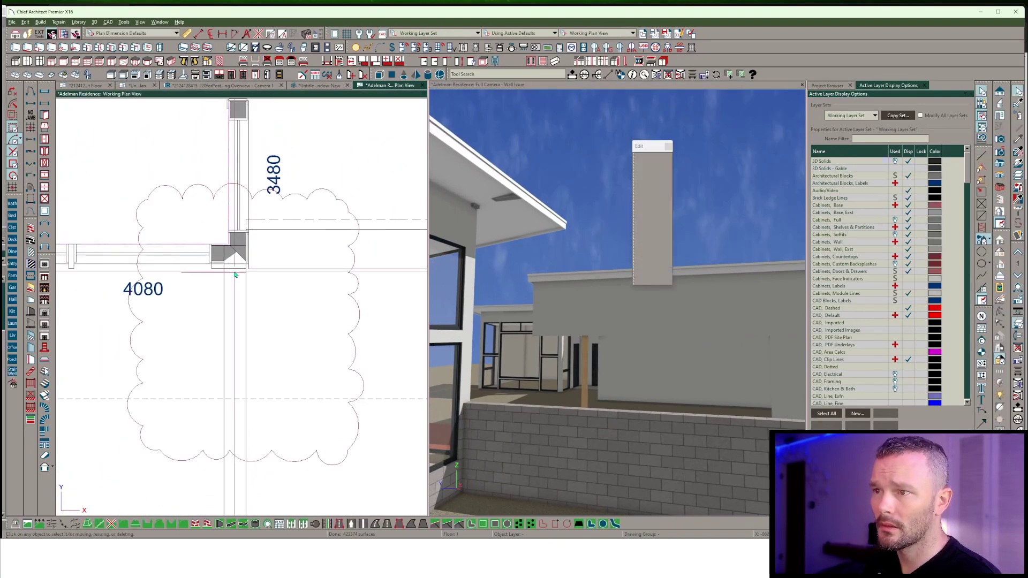
left_click(236, 278)
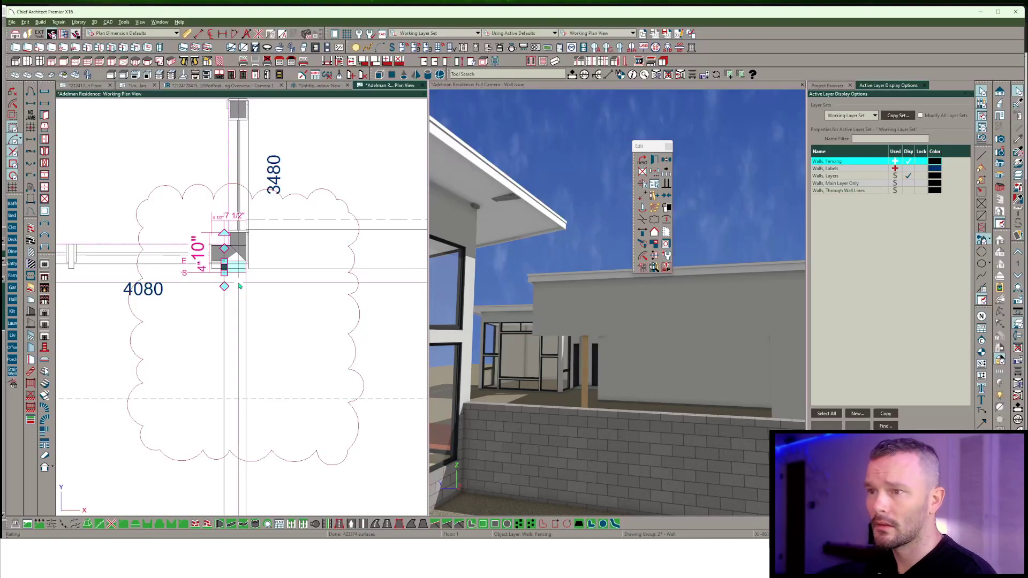
key("Escape")
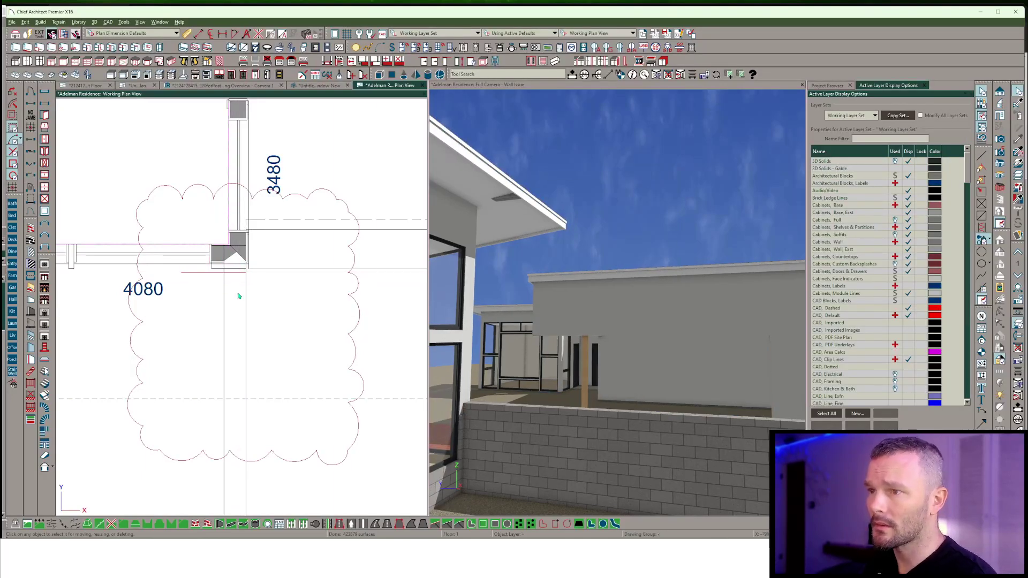
left_click(236, 271)
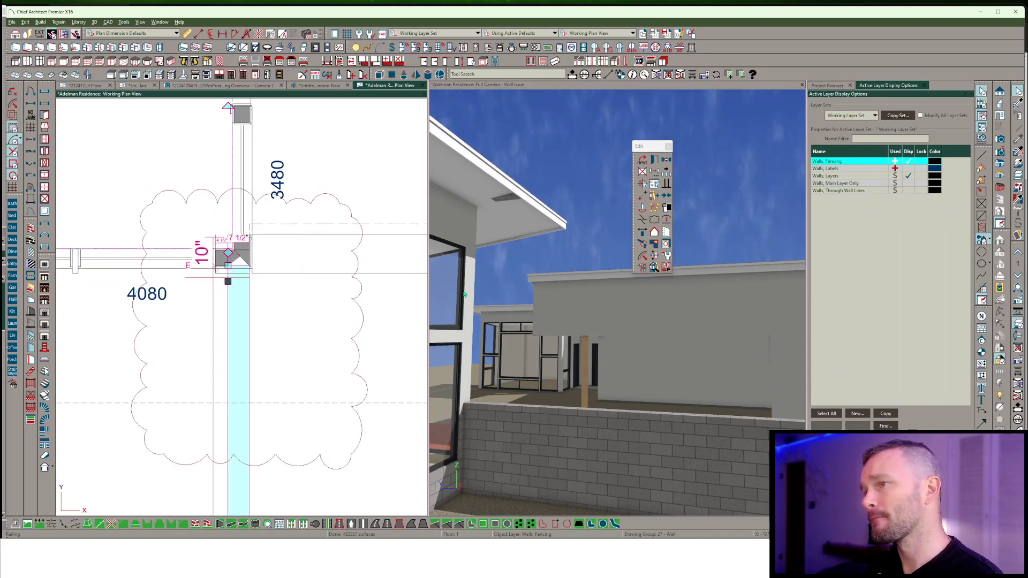
Select the block wall surface in the camera view and examine where it meets the window wall at the house corner
left_click(499, 438)
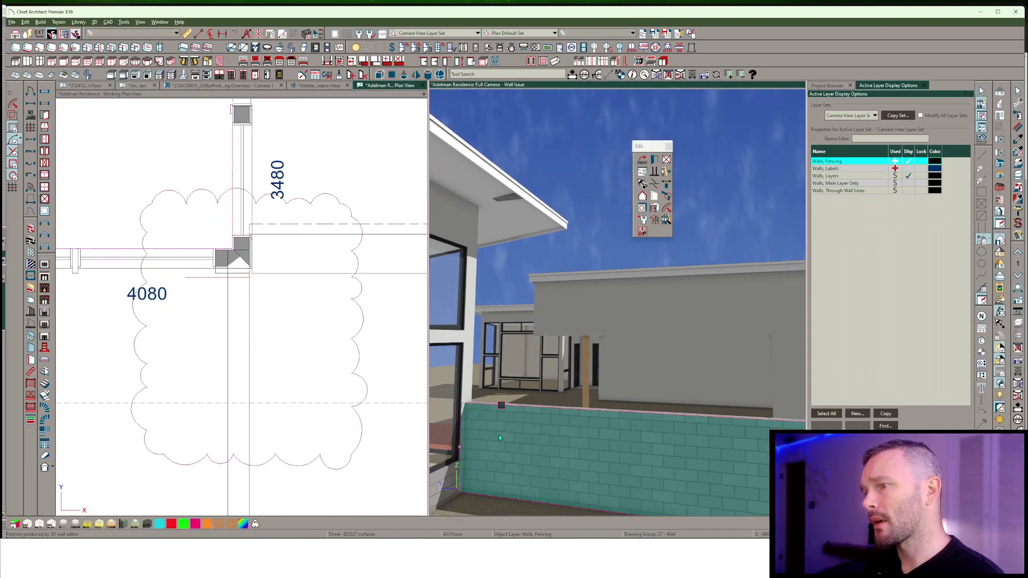
middle_click_drag(499, 438, 604, 415)
key("Down")
key("Down")
key("Down")
key("Left")
key("Left")
key("Left")
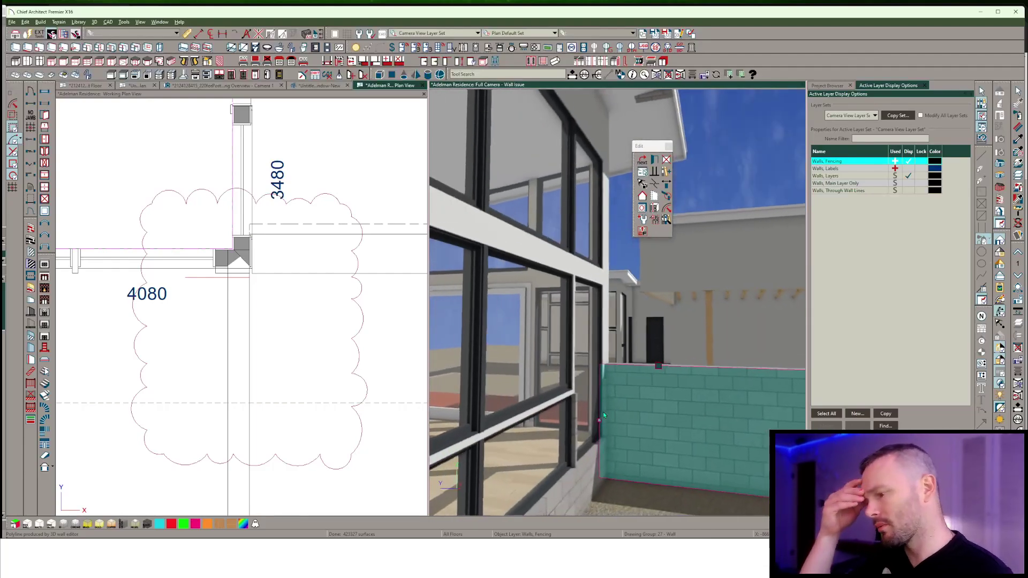
key("Right")
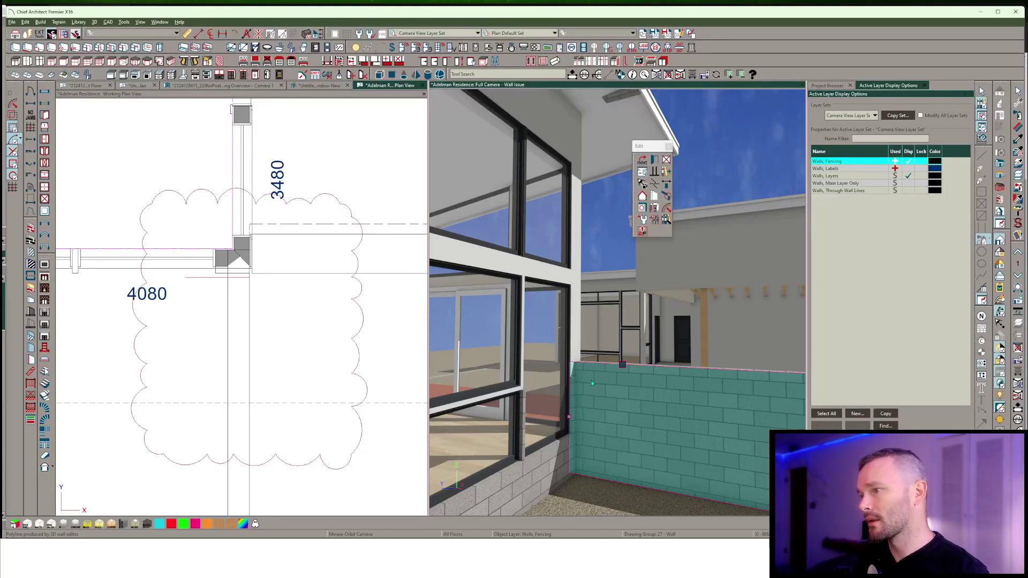
middle_click_drag(563, 354, 676, 457)
scroll(676, 454, "down", 5)
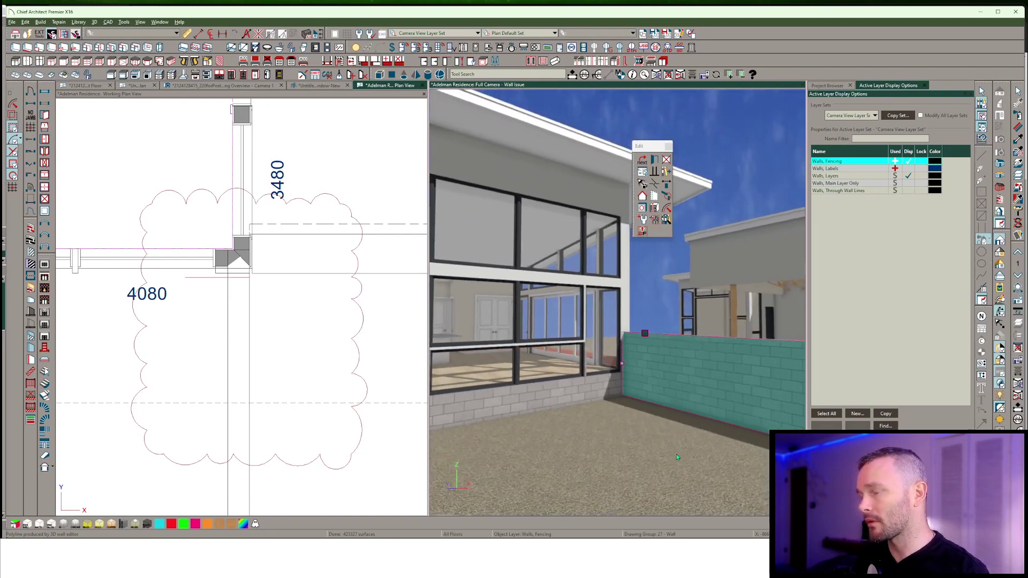
scroll(676, 457, "down", 1)
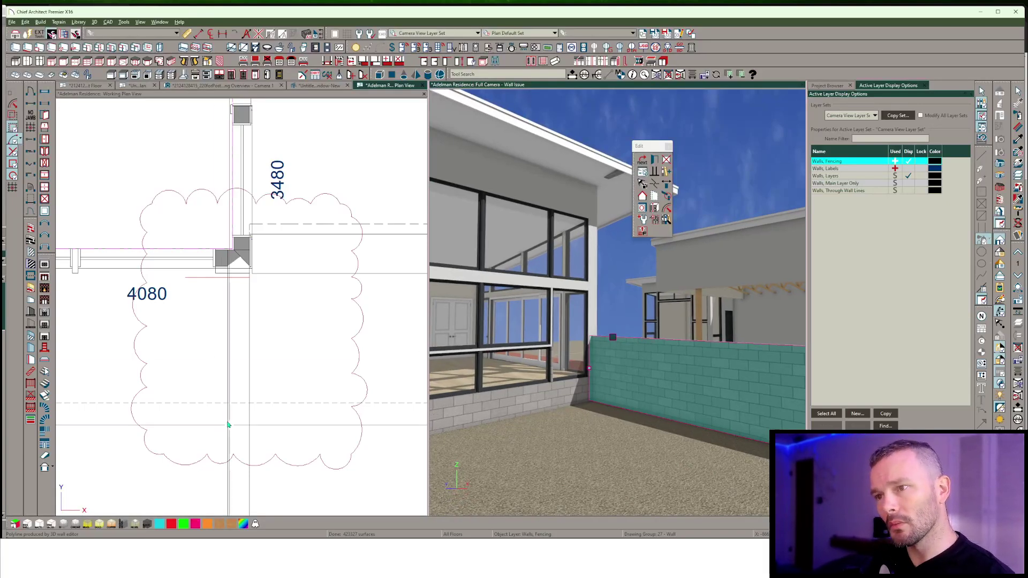
Select the block wall in plan and in the camera view, and examine its run to the far end
left_click(242, 345)
left_click(242, 345)
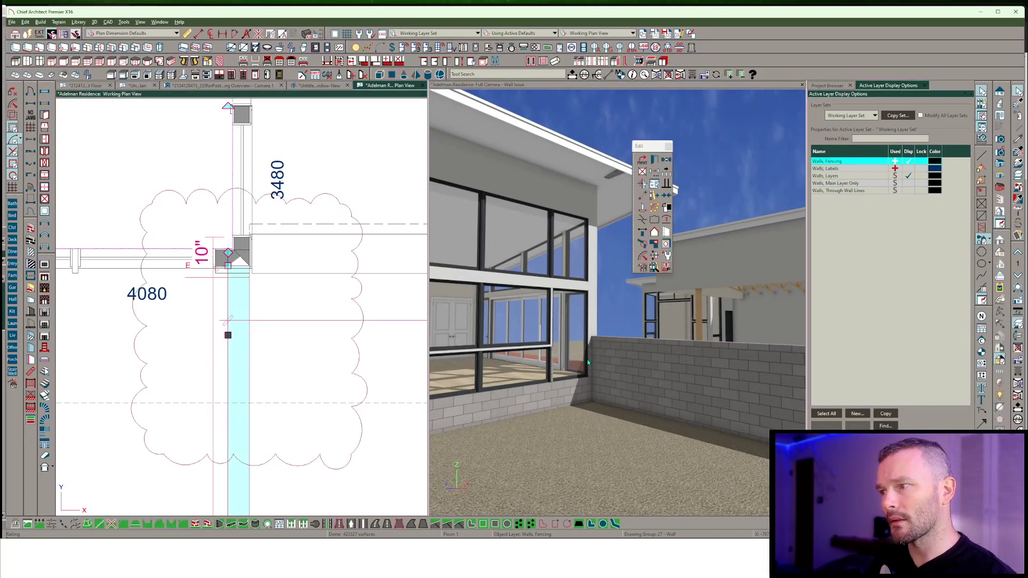
left_click(642, 359)
key("Left")
key("Left")
key("Left")
key("Left")
key("Left")
key("Left")
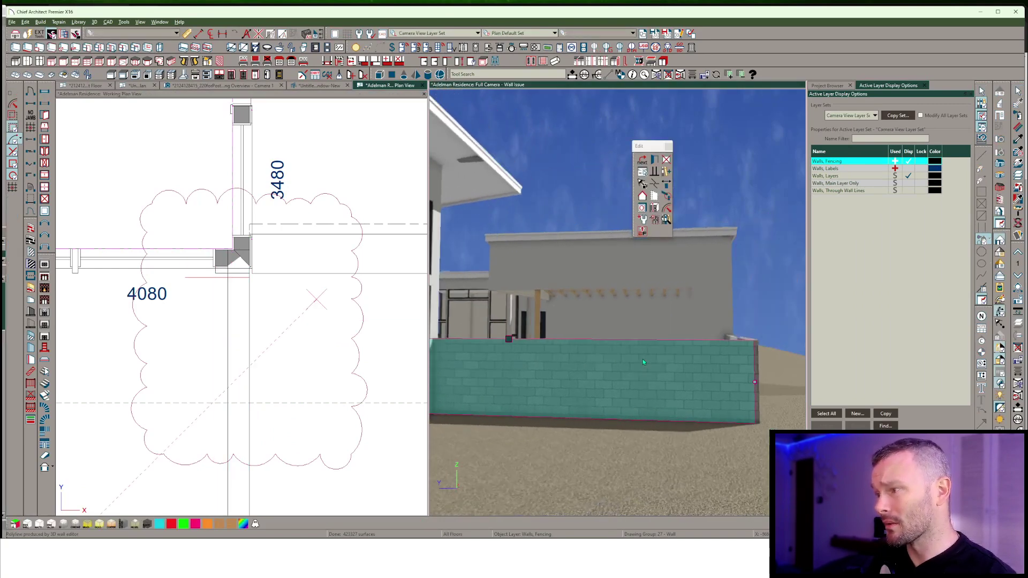
key("Left")
key("Left")
key("Left")
key("Left")
key("Left")
key("Left")
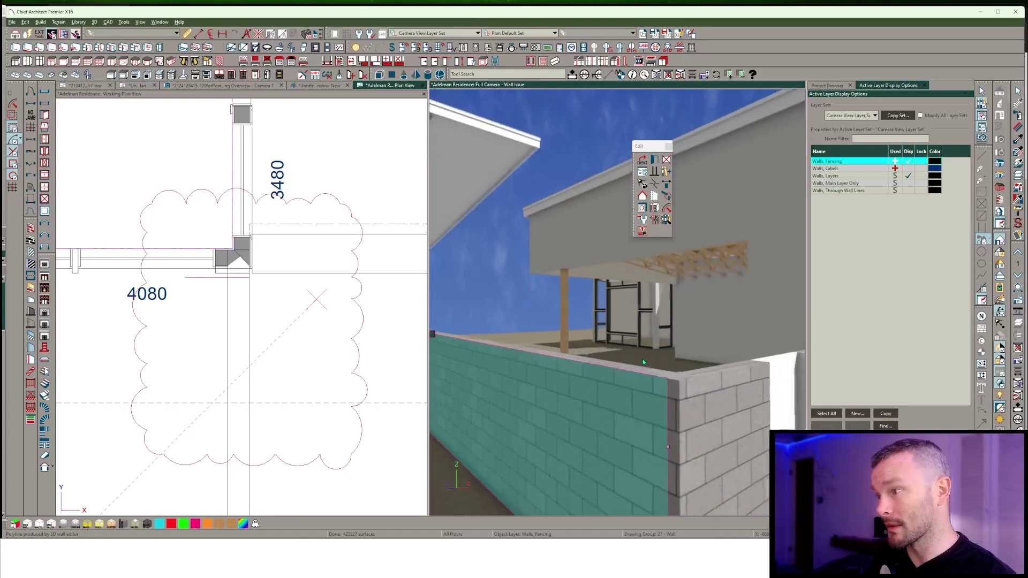
key("Down")
key("Down")
key("Down")
Inspect the door in the front block wall and the block wall's run back to the house corner
left_click(663, 387)
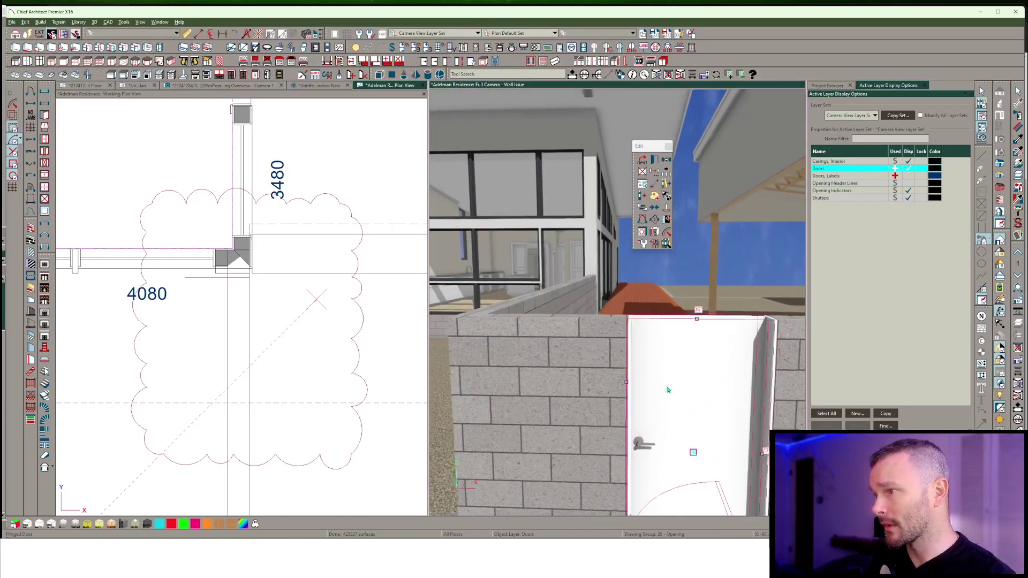
key("Left")
key("Left")
key("Left")
key("Left")
key("Up")
key("Up")
key("Up")
key("Right")
key("Right")
key("Right")
key("Right")
key("Right")
key("Right")
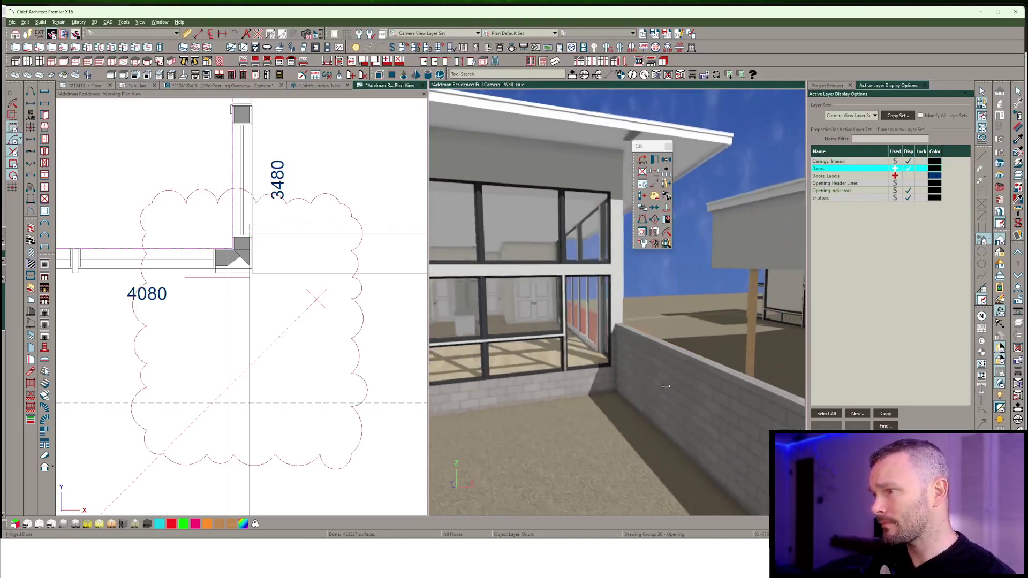
Select the whole block railing wall running from the house corner and delete it
left_click_drag(666, 386, 551, 318)
key("Tab")
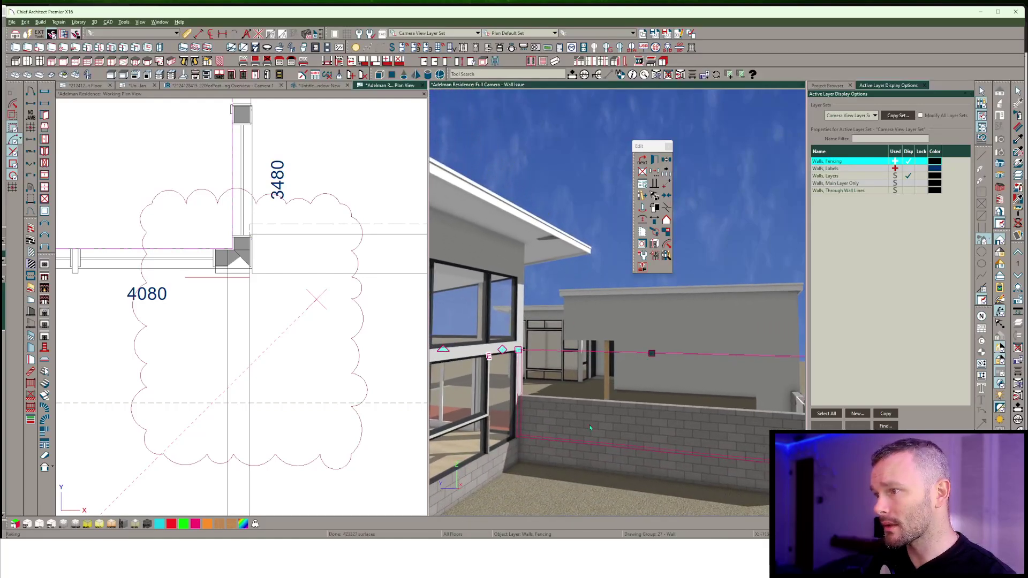
left_click(585, 440)
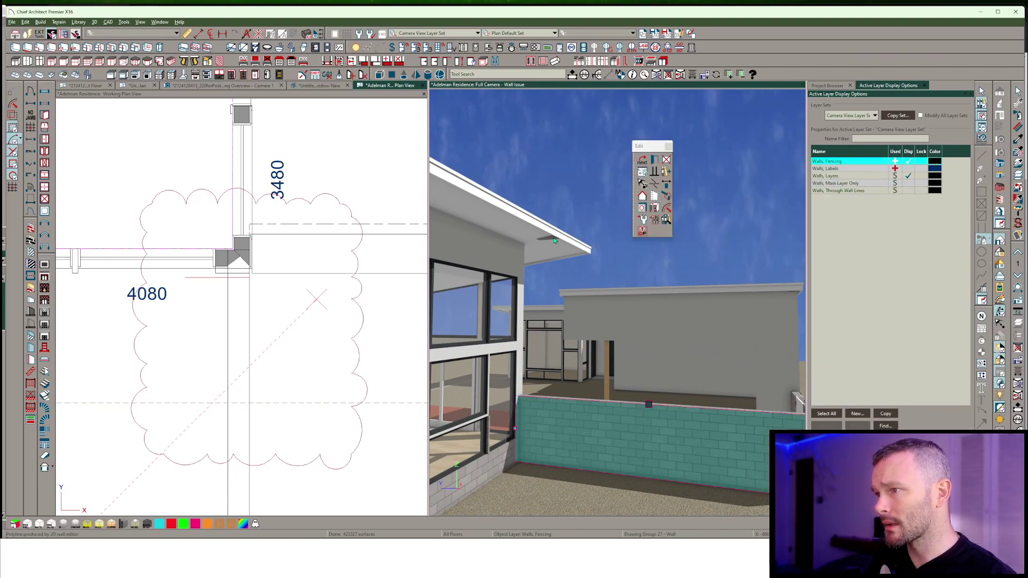
key("Tab")
key("Left")
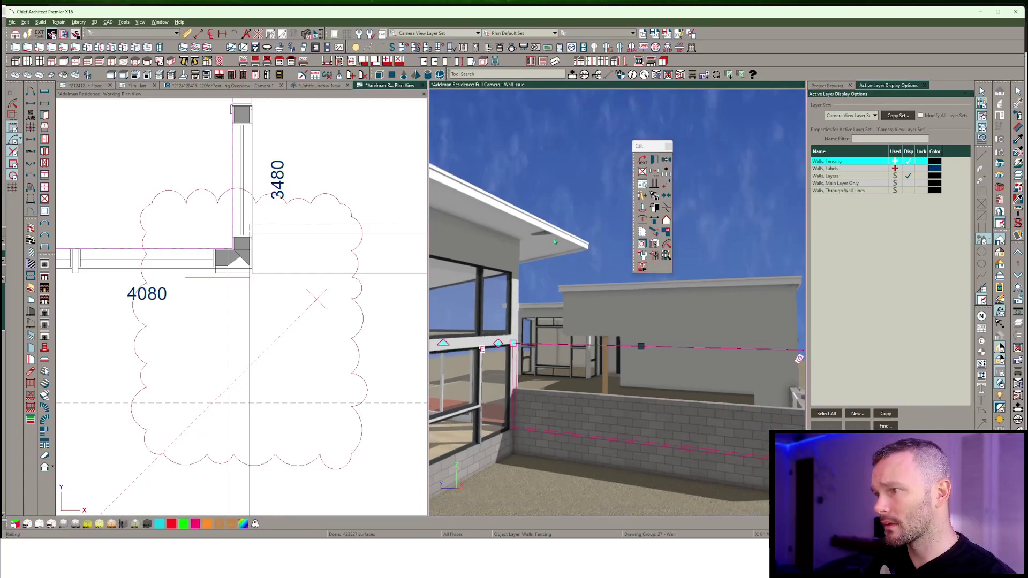
key("Up")
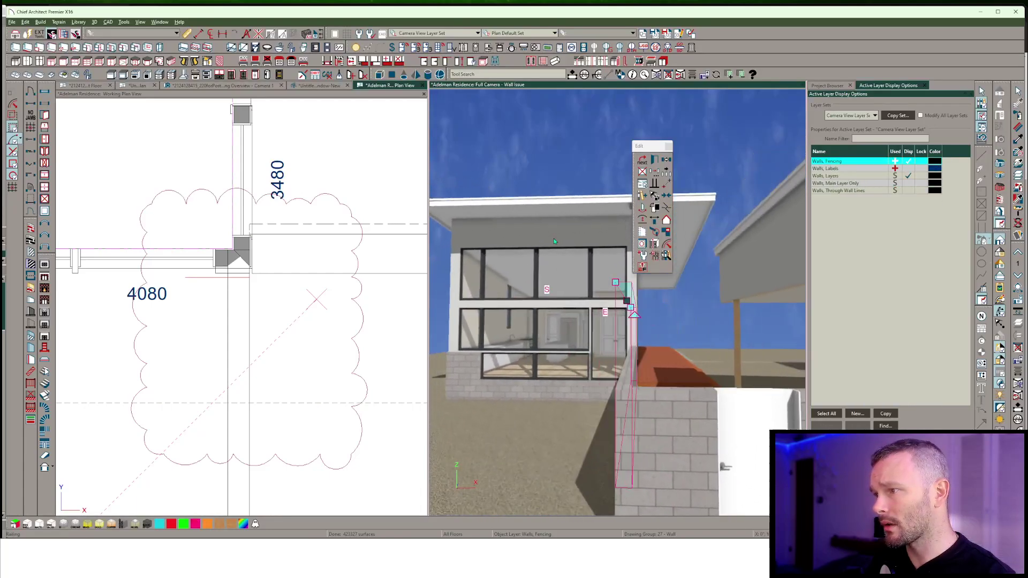
key("Right")
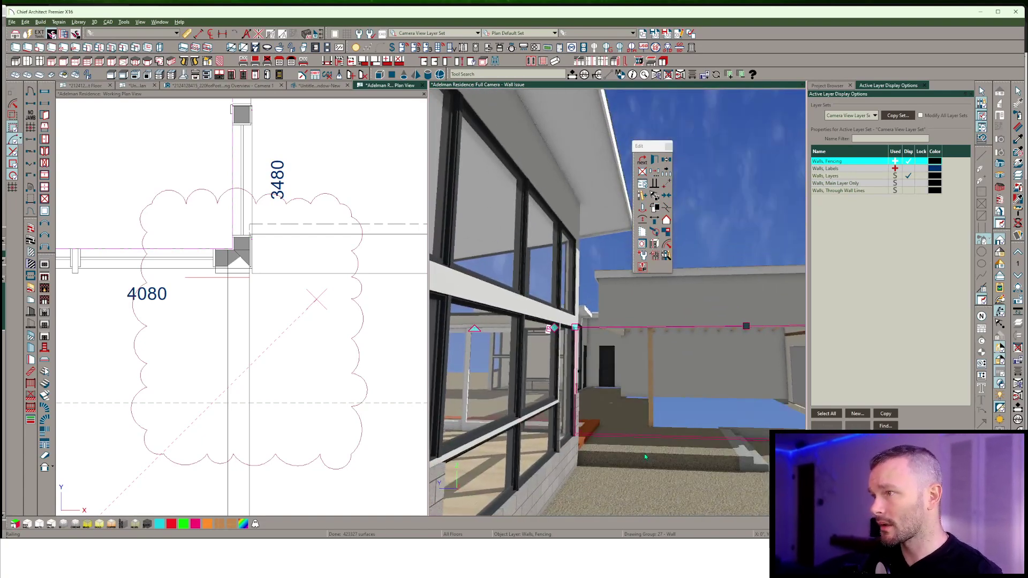
key("Escape")
left_click_drag(644, 456, 704, 460)
scroll(704, 460, "down", 5)
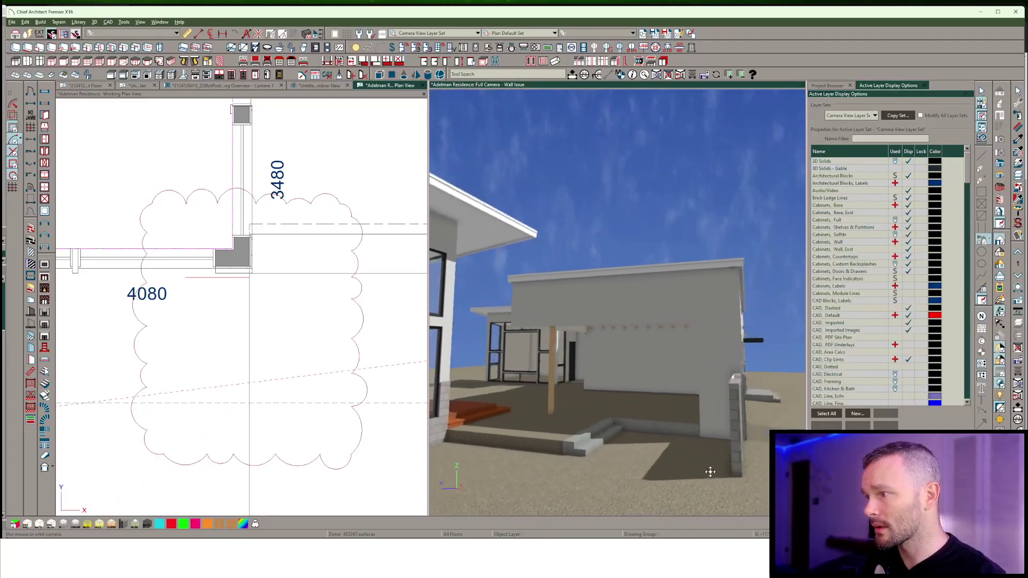
Draw a matching block railing wall from the front block wall toward the house, and adjust its free end to stop short of the corner
left_click(734, 398)
scroll(729, 417, "up", 5)
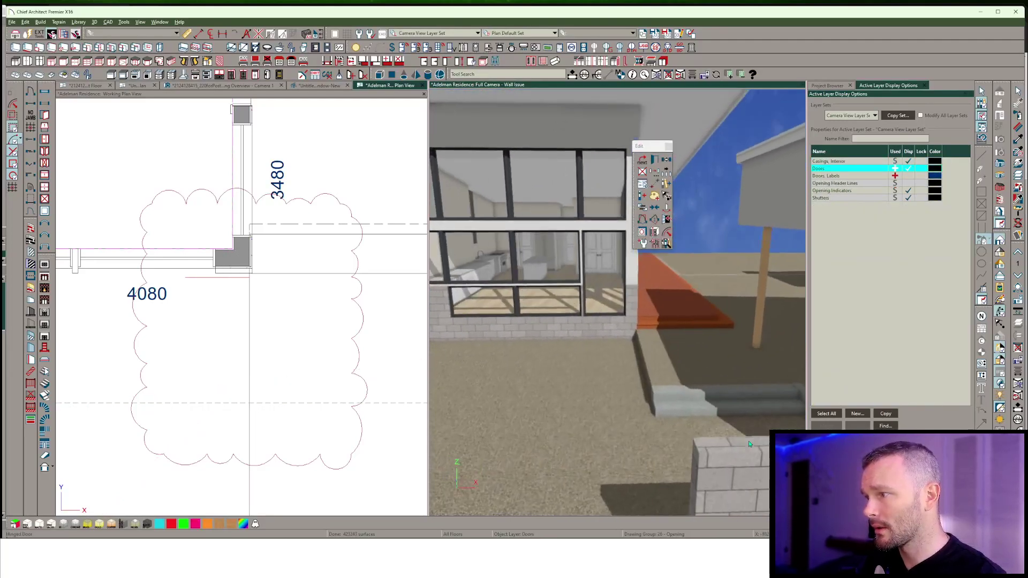
left_click(606, 395)
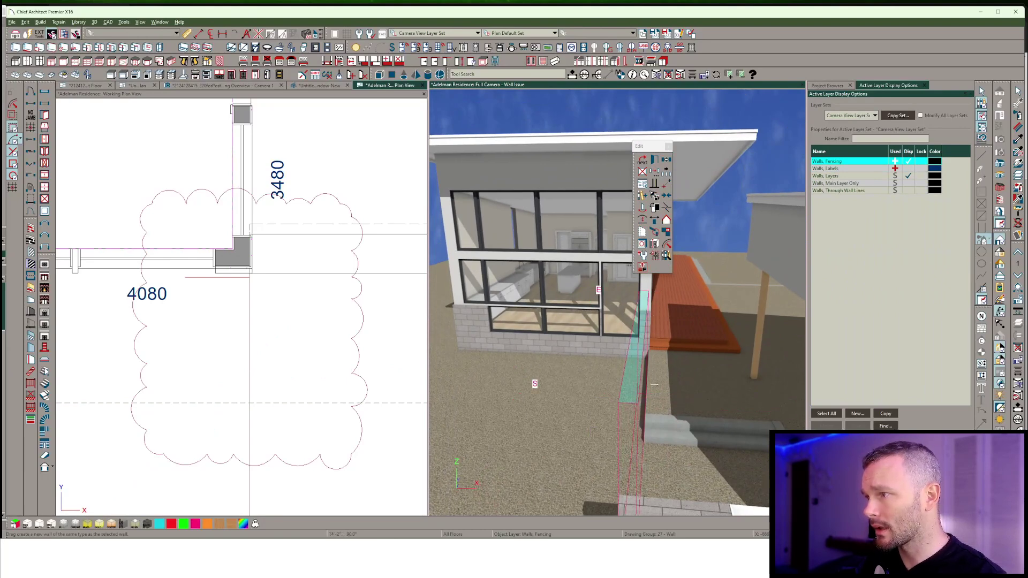
scroll(654, 402, "up", 5)
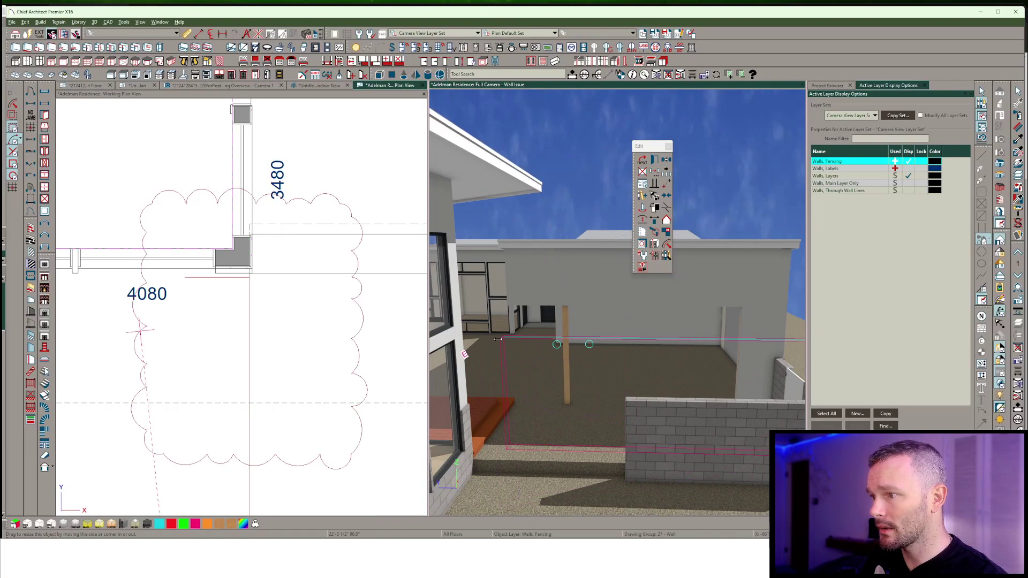
scroll(615, 303, "down", 3)
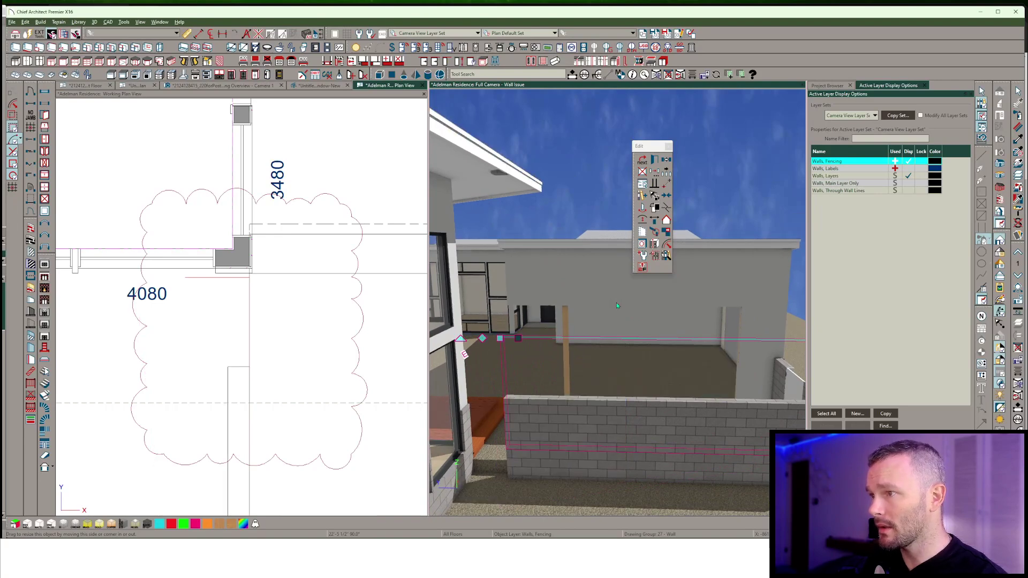
scroll(555, 370, "down", 2)
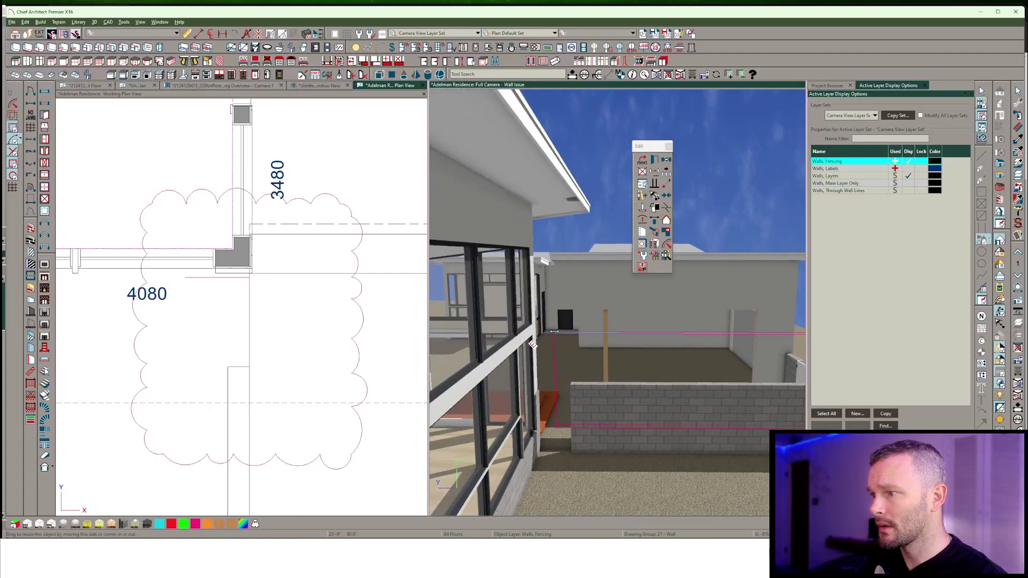
left_click_drag(555, 332, 554, 333)
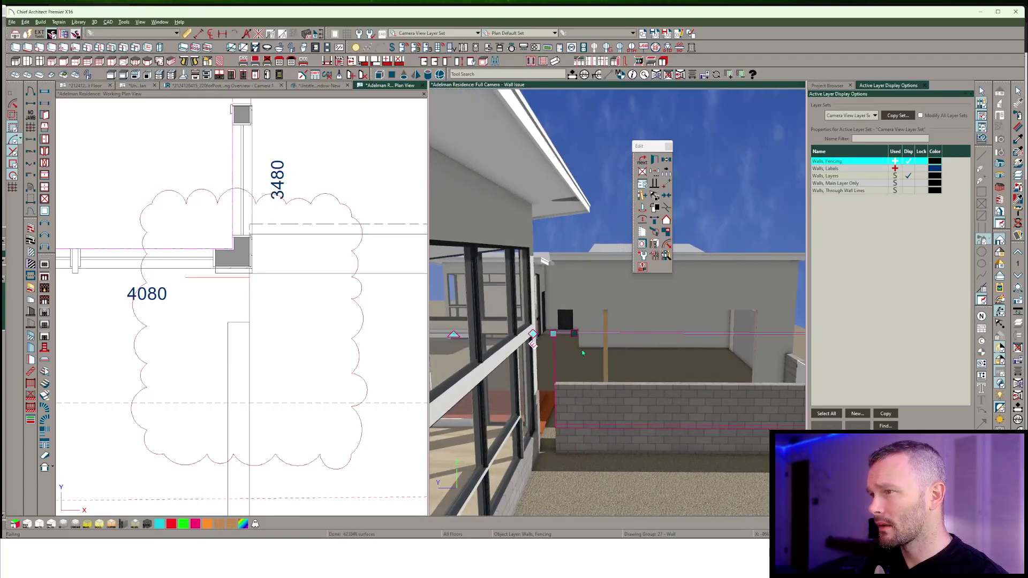
Examine the shortened block wall, the soffit above it and the terrain beside the house
scroll(567, 183, "up", 1)
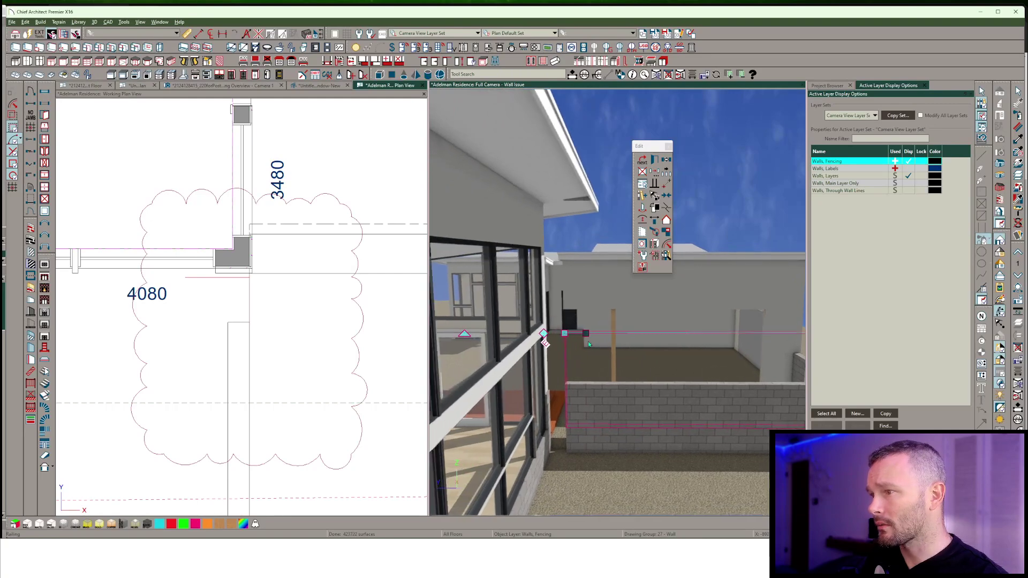
left_click(682, 410)
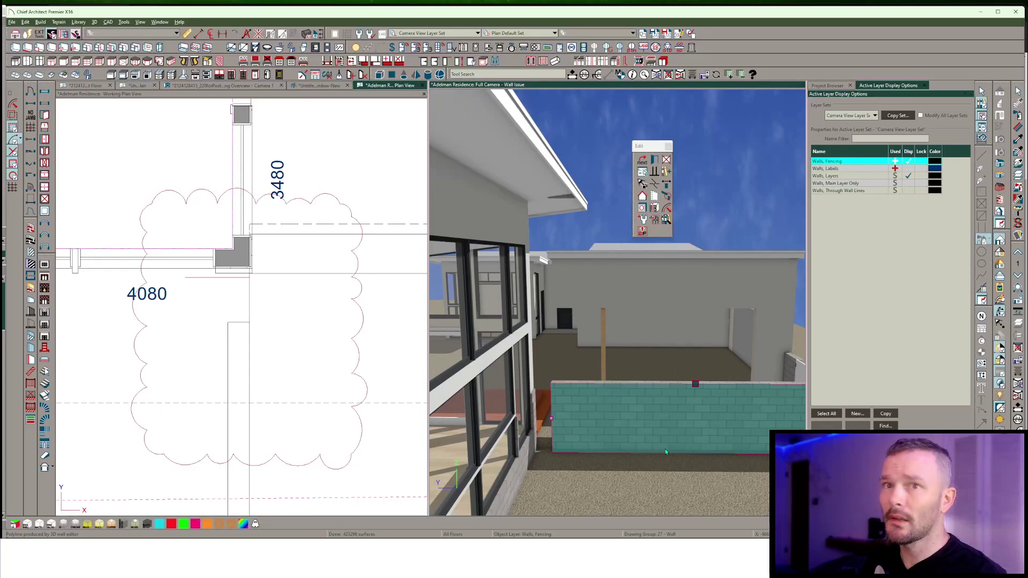
scroll(666, 452, "up", 1)
middle_click_drag(665, 449, 608, 434)
left_click(621, 346)
left_click(620, 395)
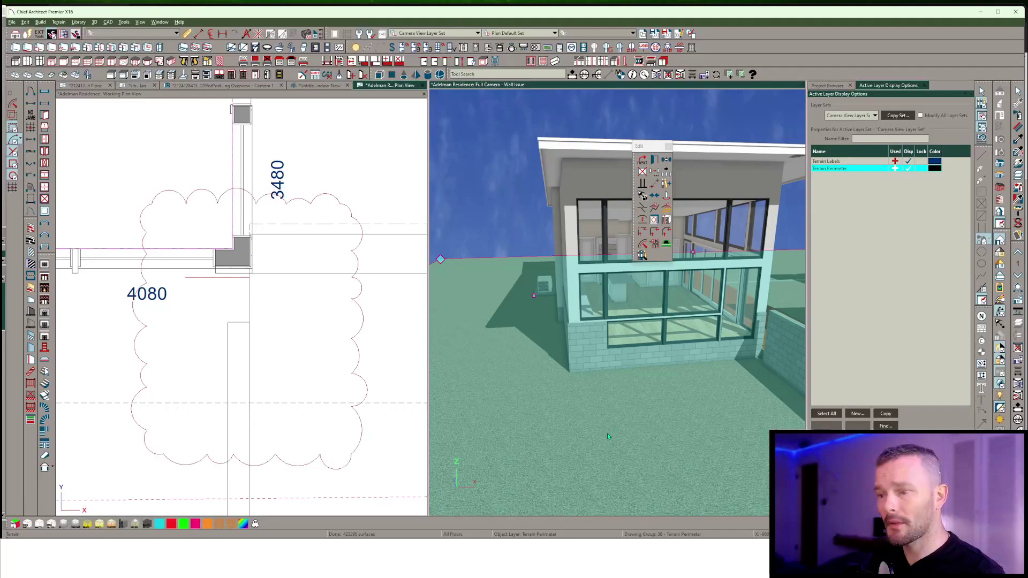
Close the wall issue camera view without saving it, and close the residence plan while discarding its changes
middle_click_drag(445, 210, 462, 240)
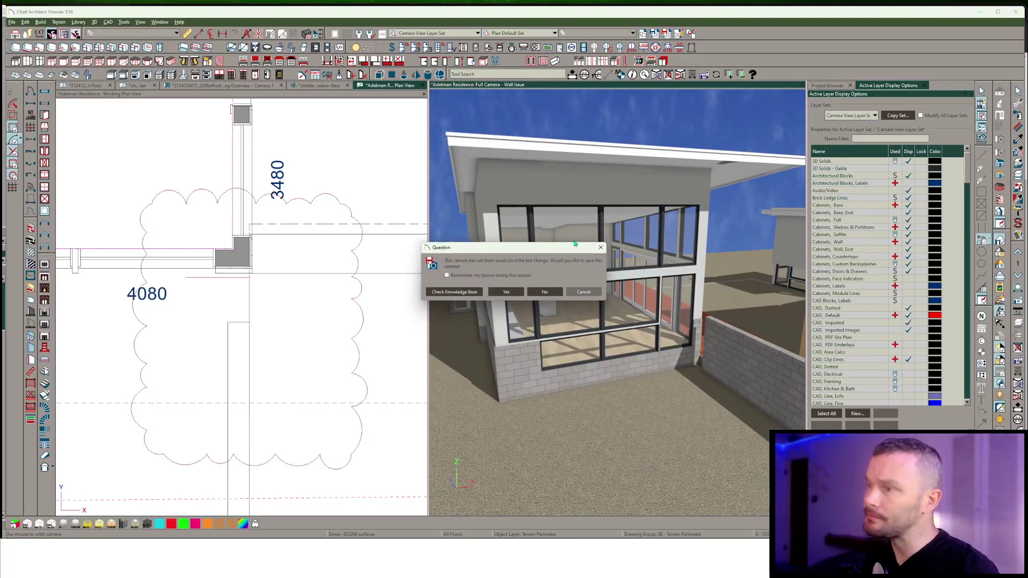
key("ctrl+w")
left_click(552, 293)
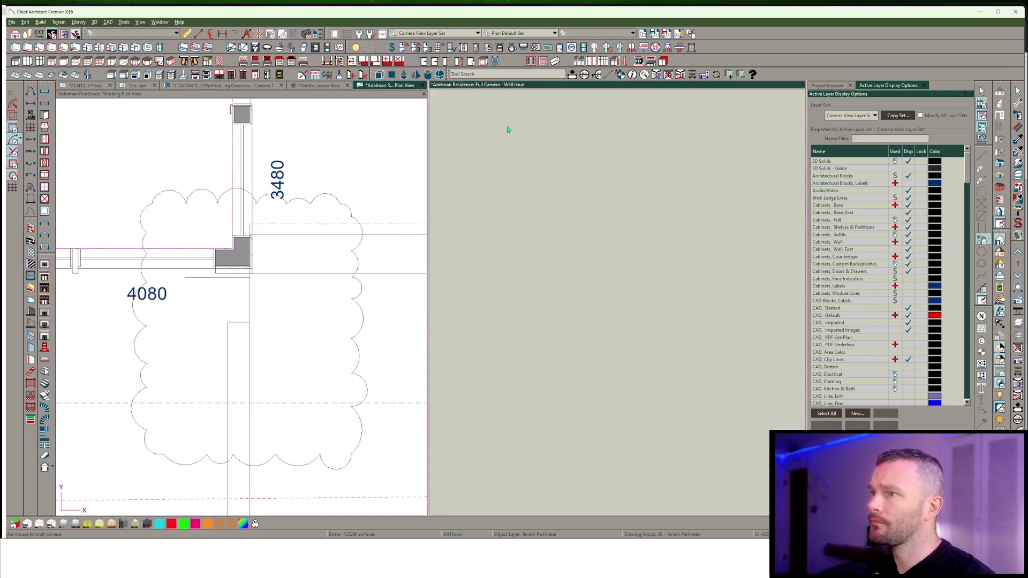
key("ctrl+w")
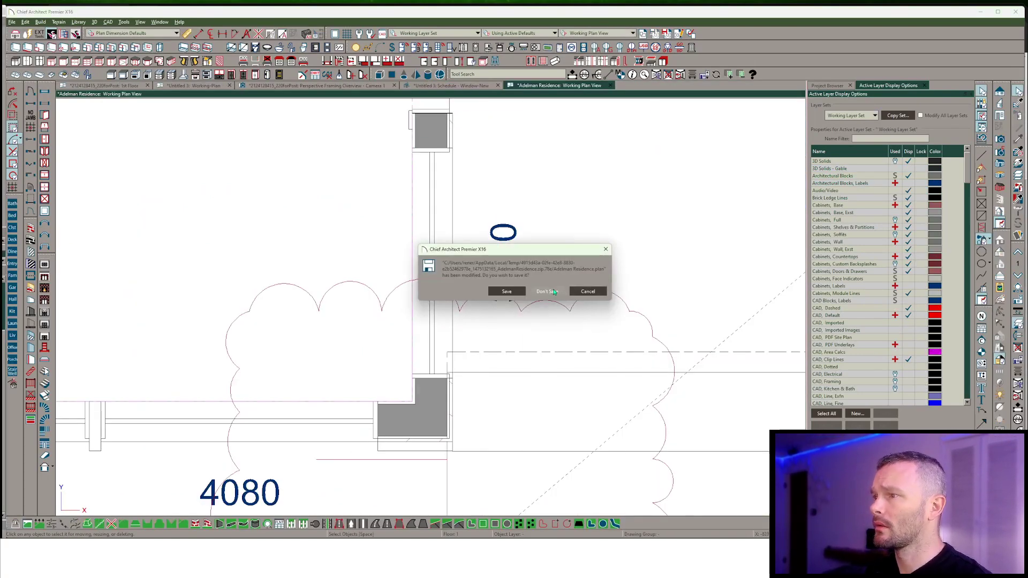
left_click(554, 292)
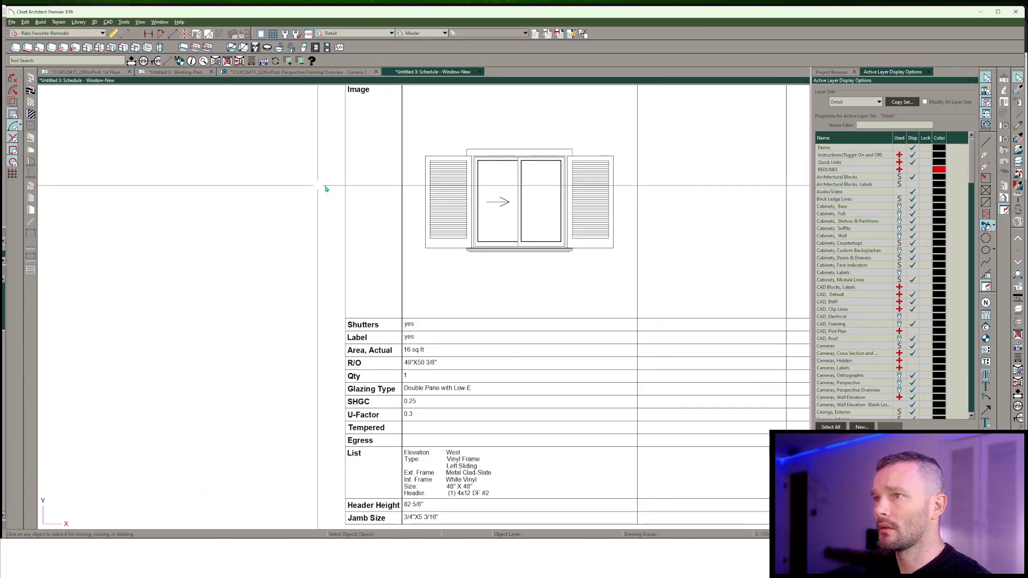
Close all the remaining open plans and views without saving their changes
key("ctrl+w")
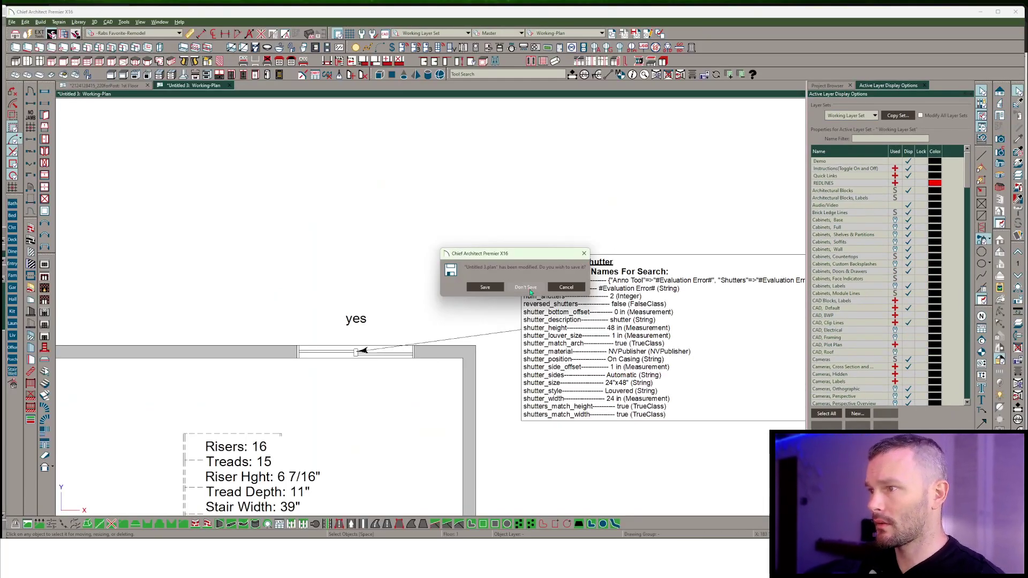
left_click(530, 292)
key("alt+Tab")
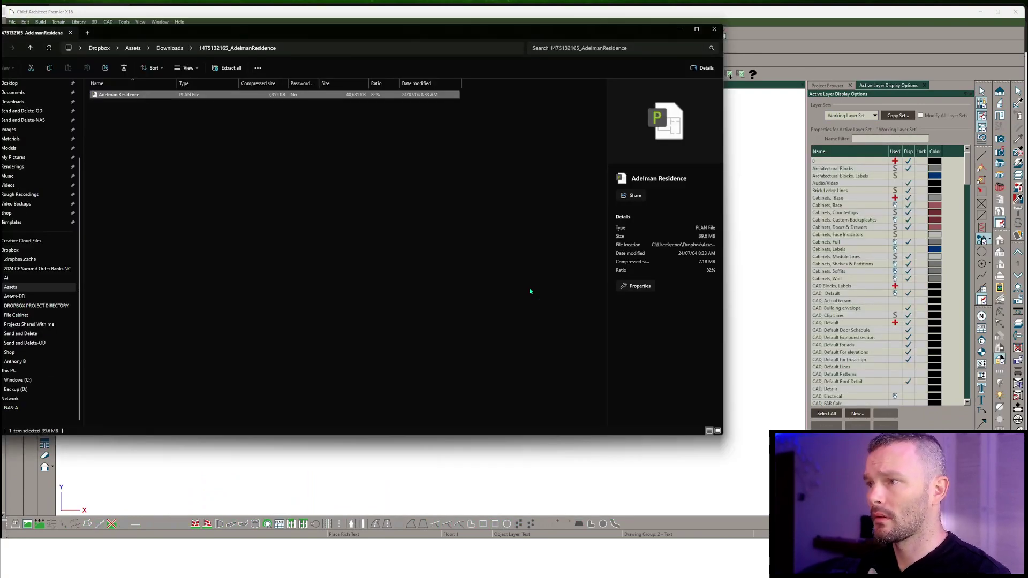
key("alt+Tab")
left_click(555, 291)
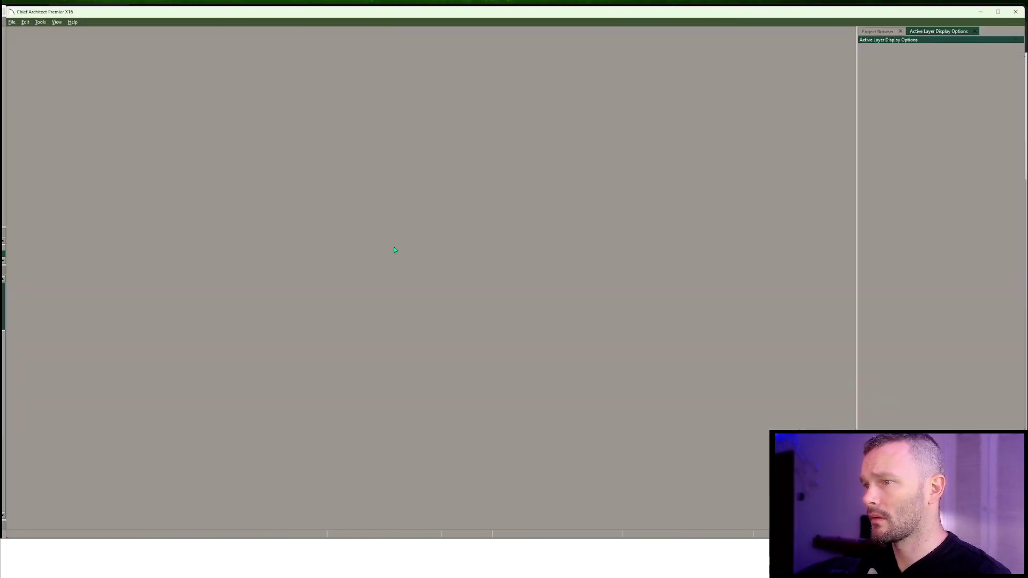
Switch to the browser, finish reviewing the "Wall issue at soffit" replies, and open the "Vertical board and batten" topic
key("alt+Tab")
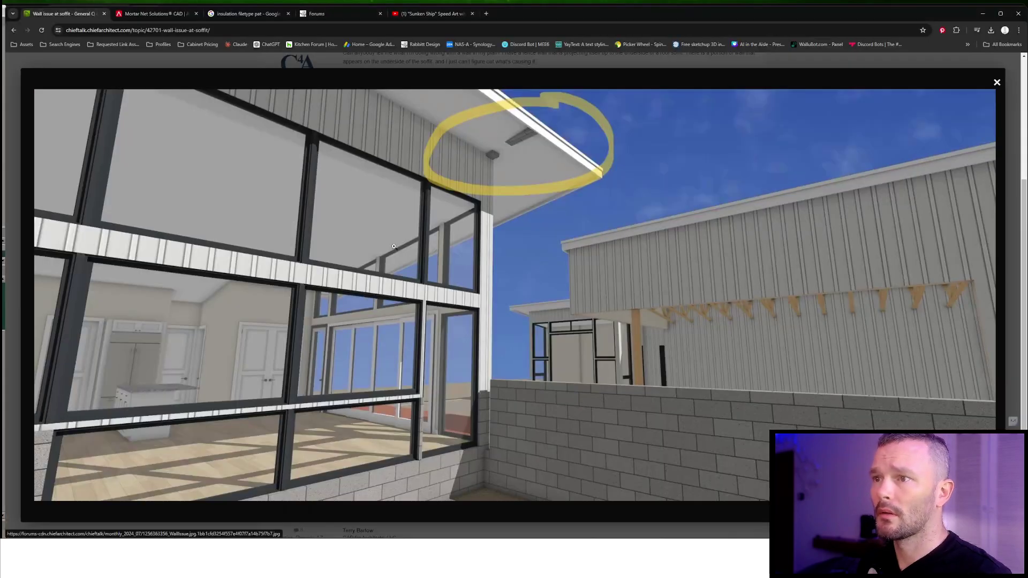
left_click(997, 82)
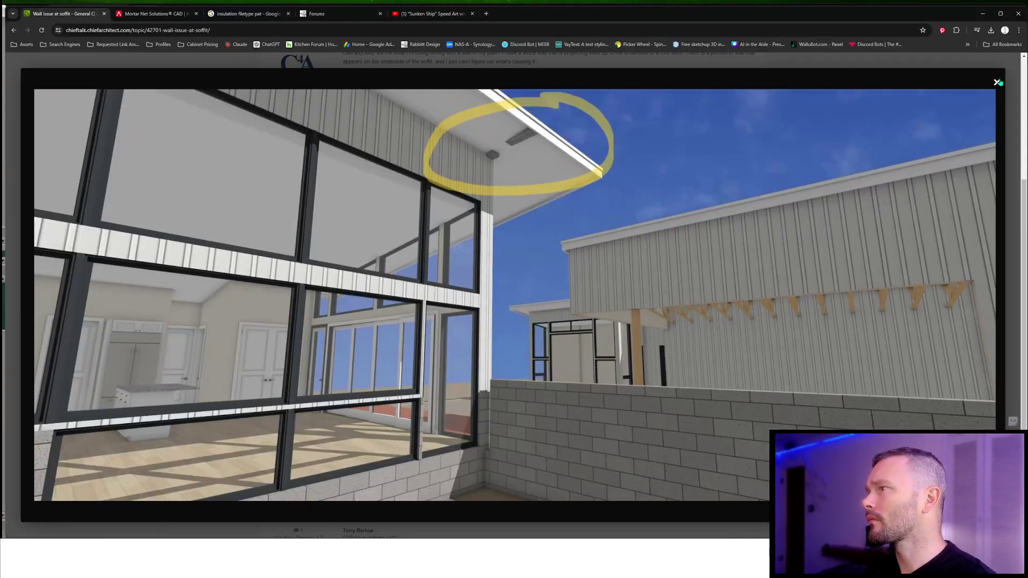
scroll(578, 183, "down", 3)
scroll(427, 342, "up", 5)
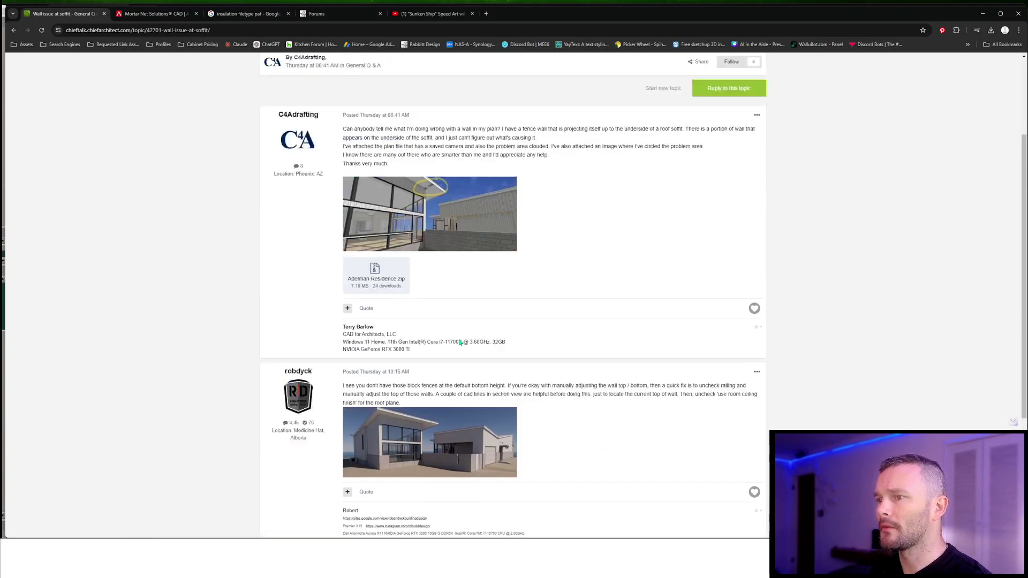
scroll(650, 326, "down", 3)
scroll(597, 286, "up", 1)
scroll(477, 162, "up", 1)
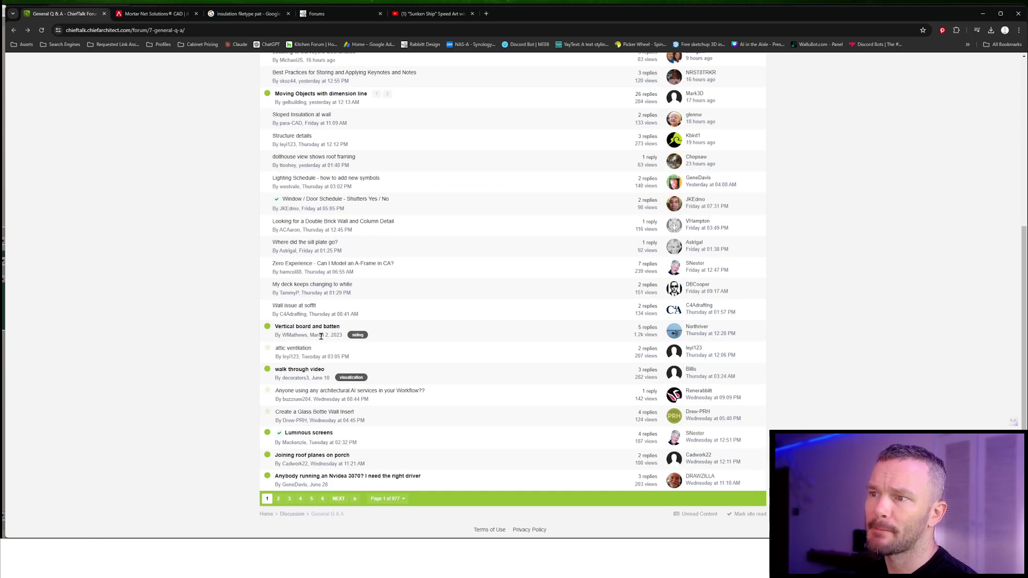
left_click(306, 327)
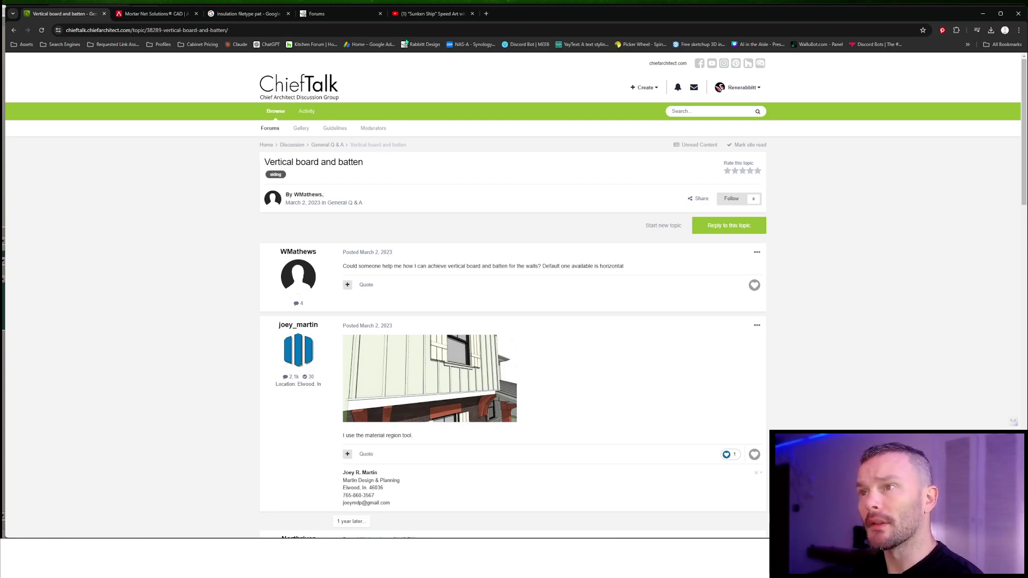
On YouTube, go to the Rabbitt Design channel's playlists and open the full Chief Architect Shorts playlist
left_click(431, 14)
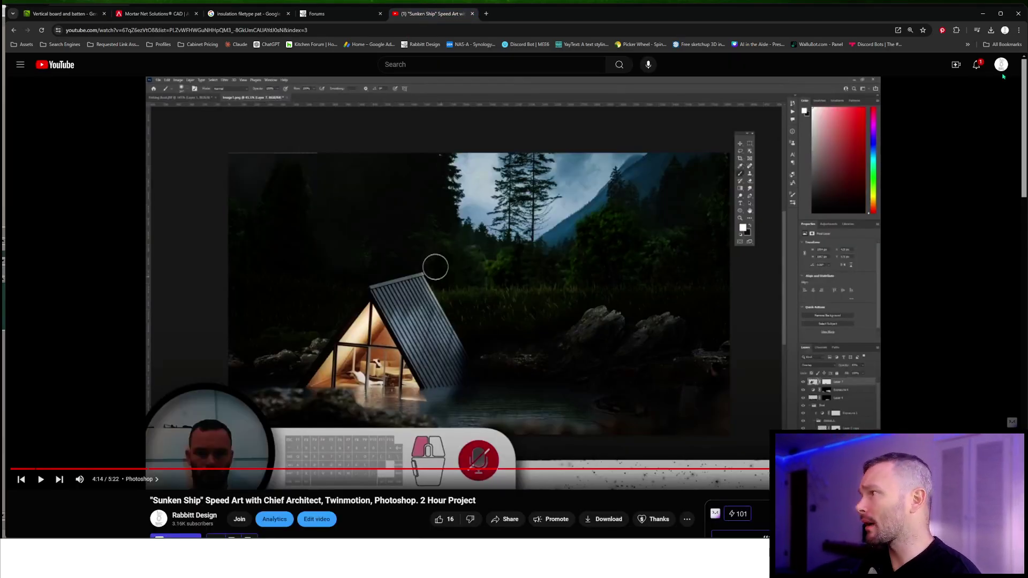
left_click(15, 30)
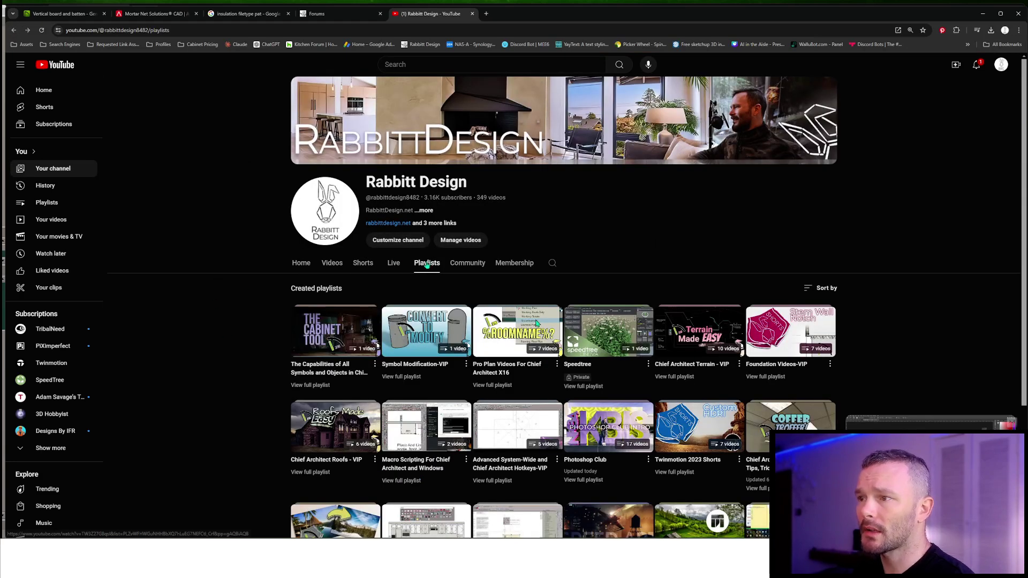
left_click(427, 264)
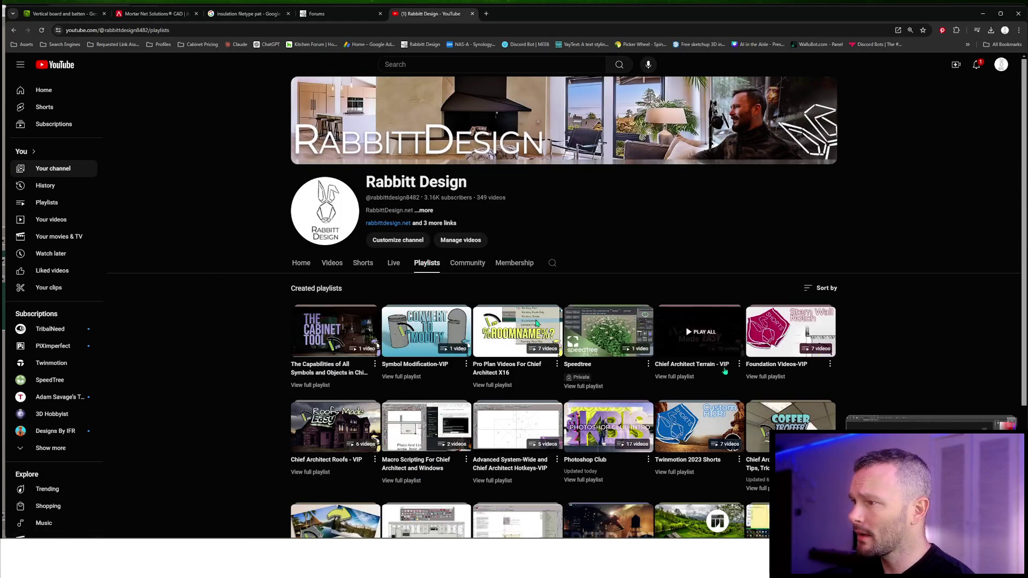
scroll(724, 369, "down", 1)
scroll(526, 323, "down", 2)
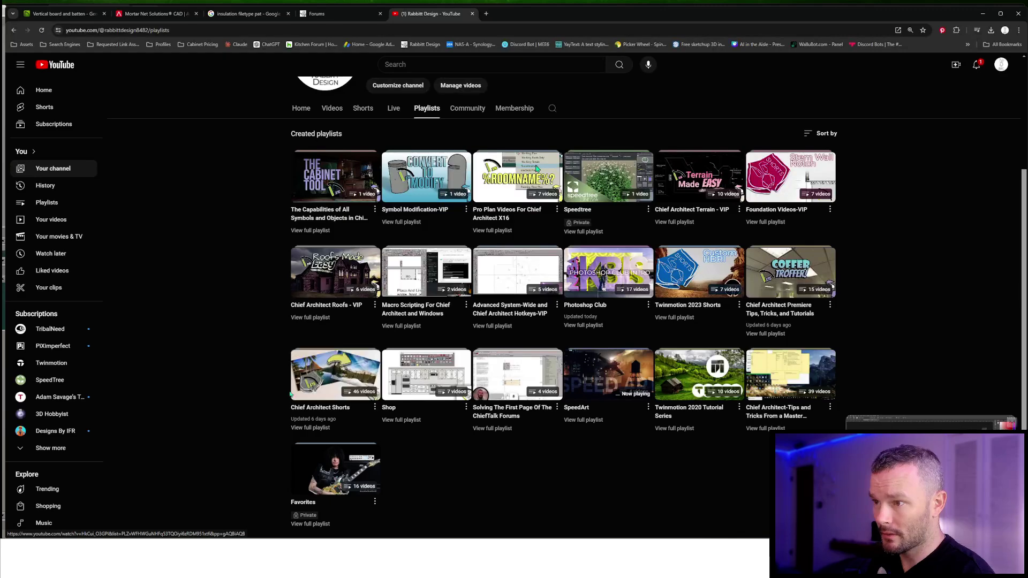
left_click(322, 427)
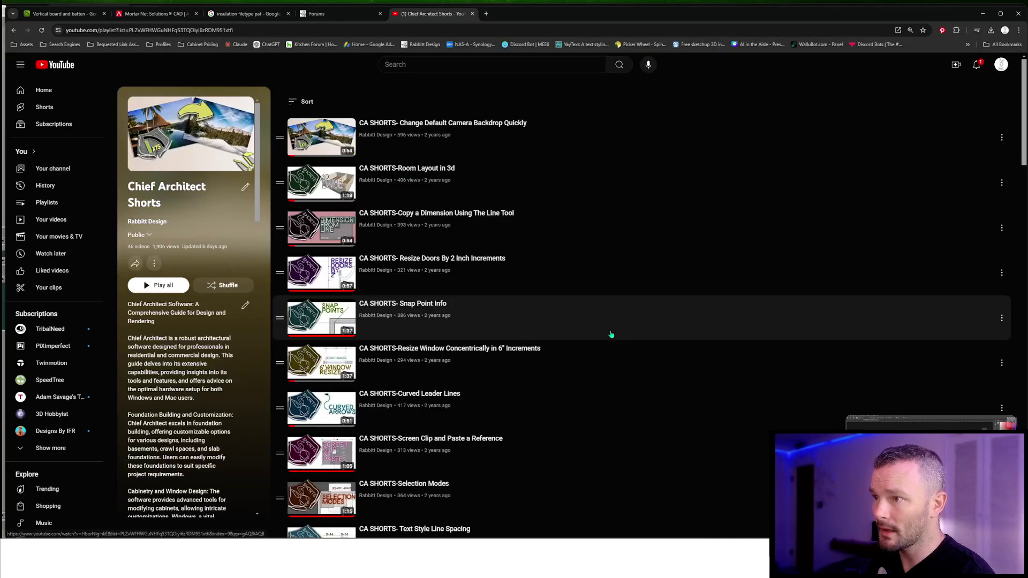
Find the "CA SHORTS- Fast 3d Battens in Chief Architect X15" video in the playlist, open it and pause playback
scroll(343, 318, "down", 5)
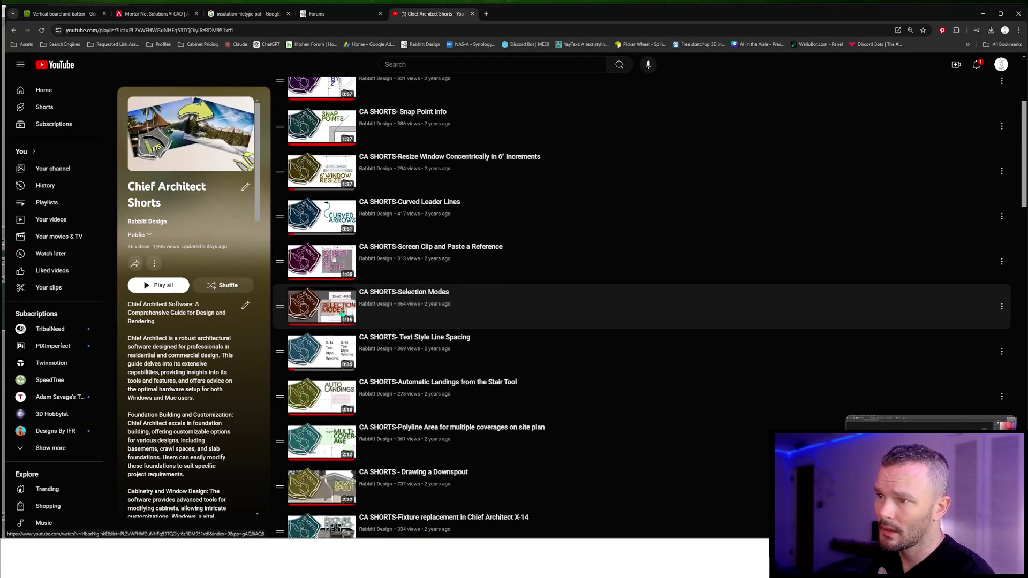
scroll(342, 318, "down", 4)
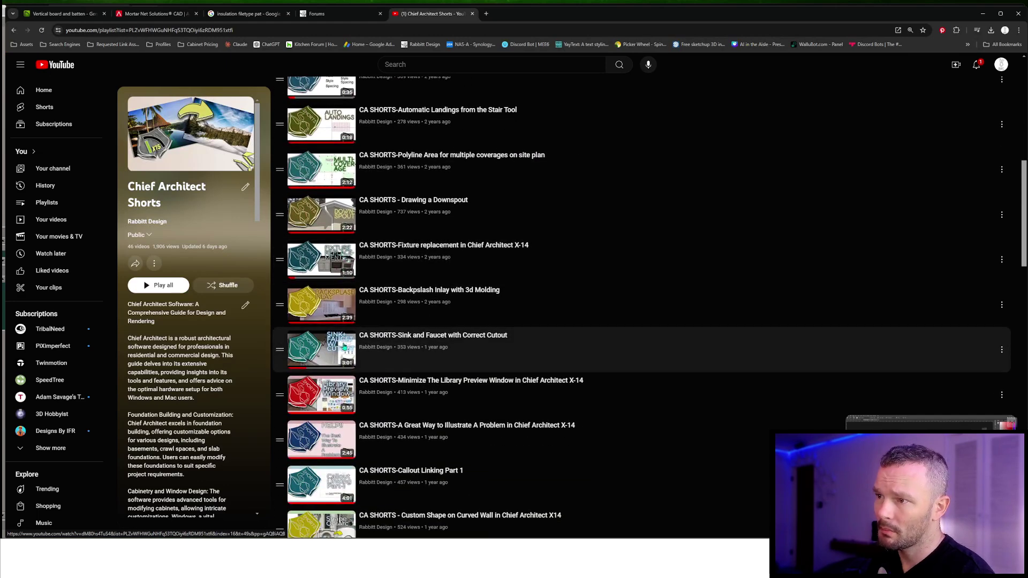
scroll(345, 350, "down", 4)
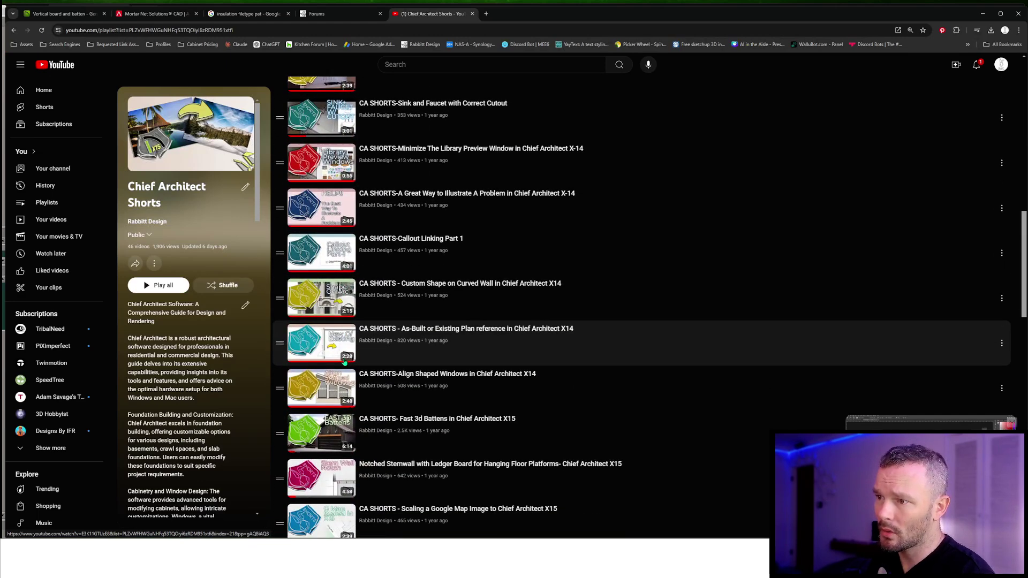
scroll(345, 370, "down", 3)
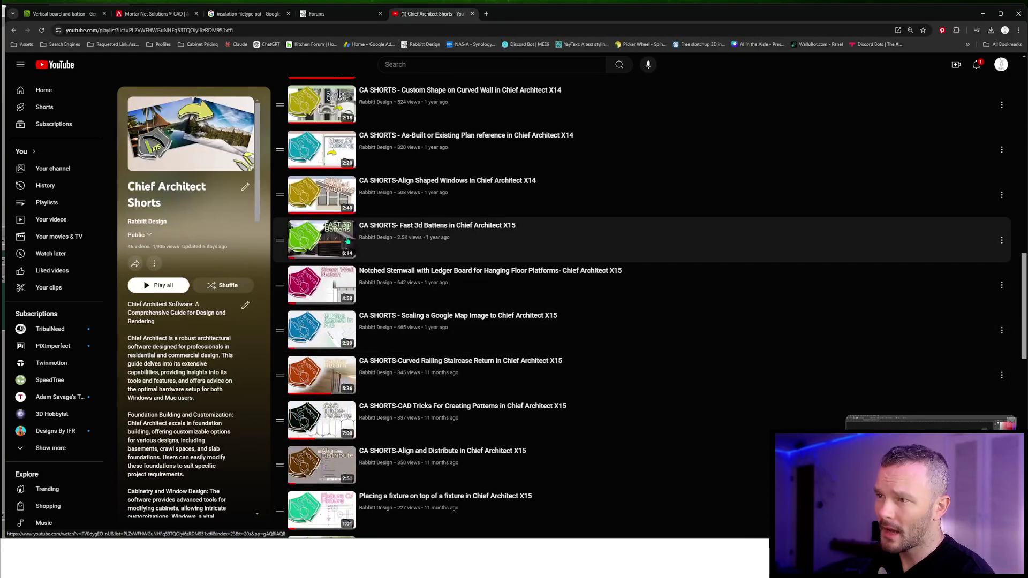
left_click(411, 231)
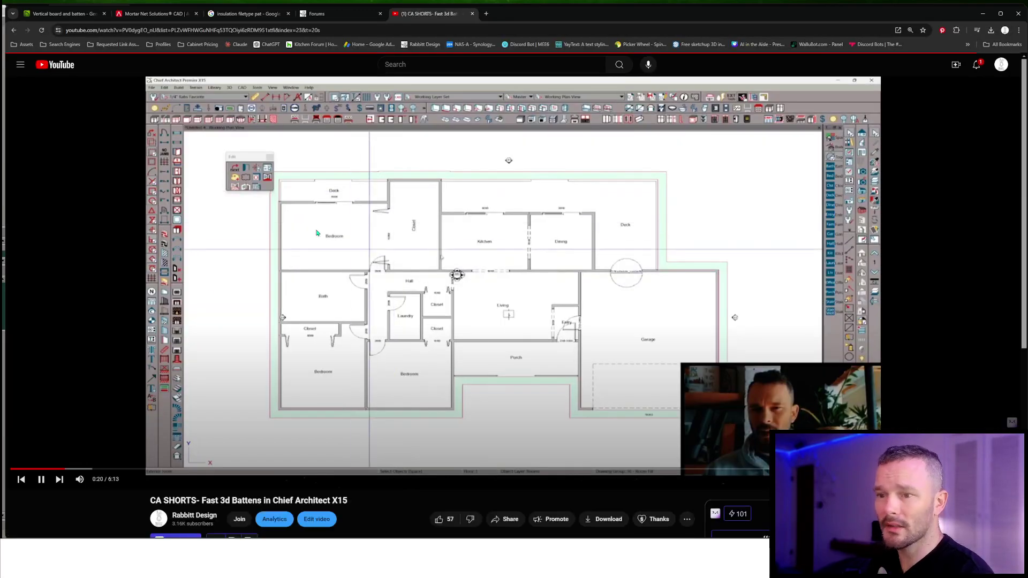
left_click(522, 294)
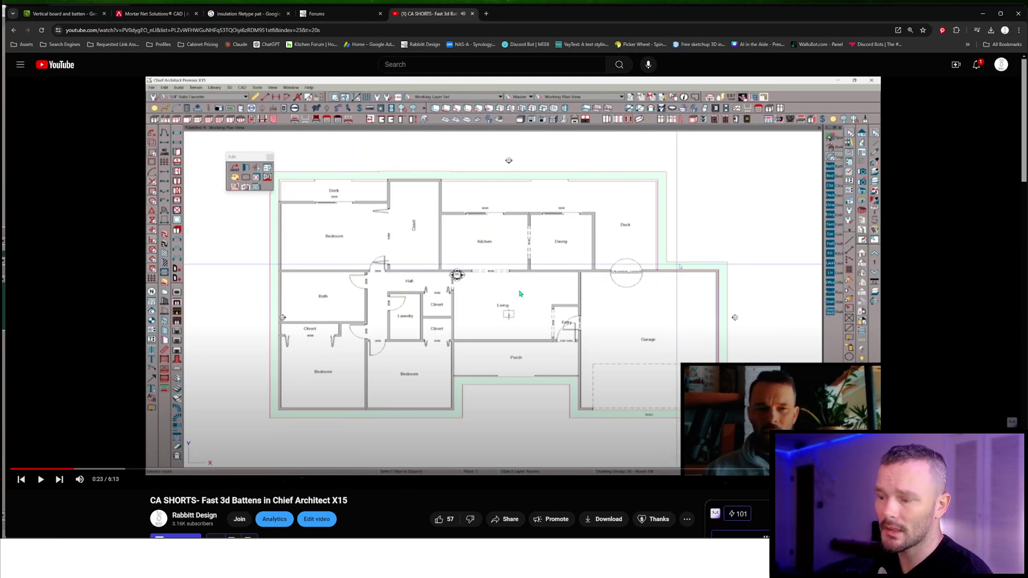
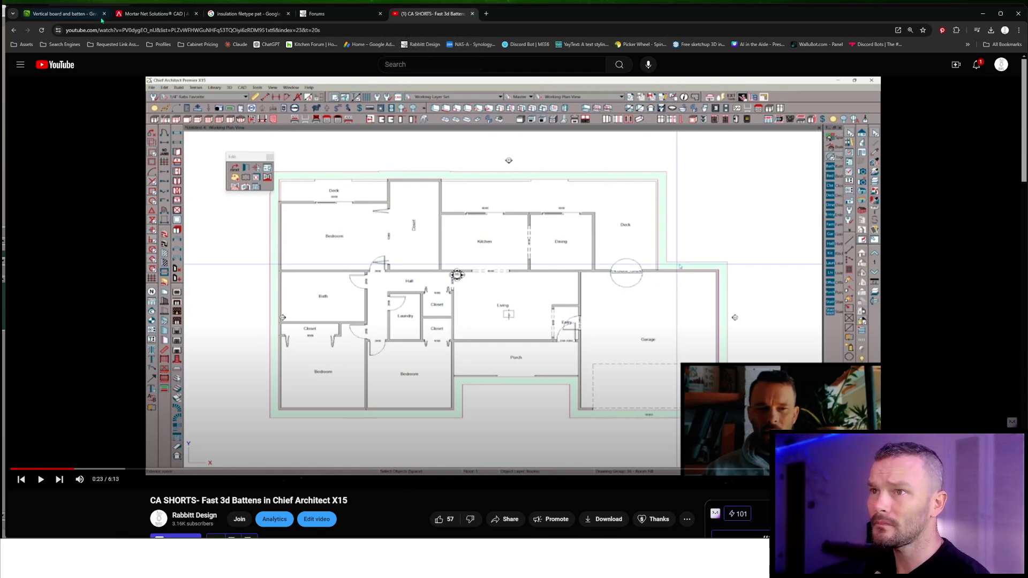
Read the remaining replies in the "Vertical board and batten" forum topic and return to the General Q & A topic list
left_click(63, 15)
scroll(292, 206, "down", 15)
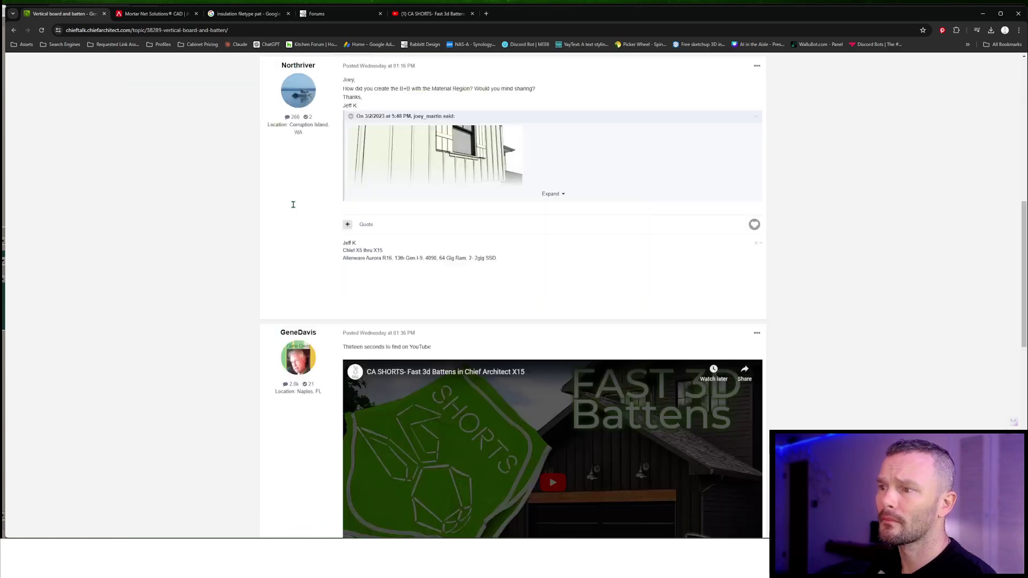
scroll(533, 321, "up", 5)
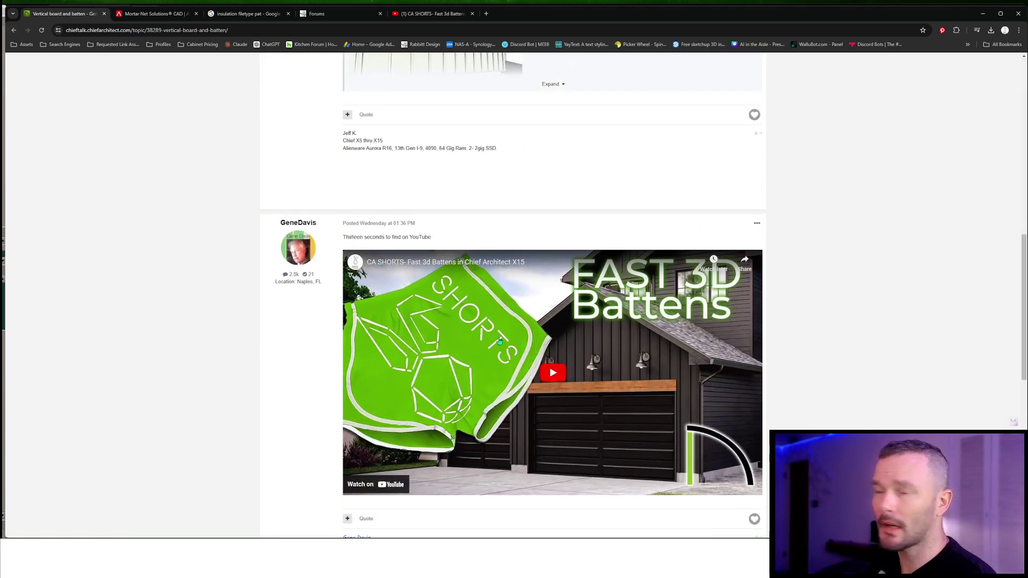
scroll(499, 341, "down", 10)
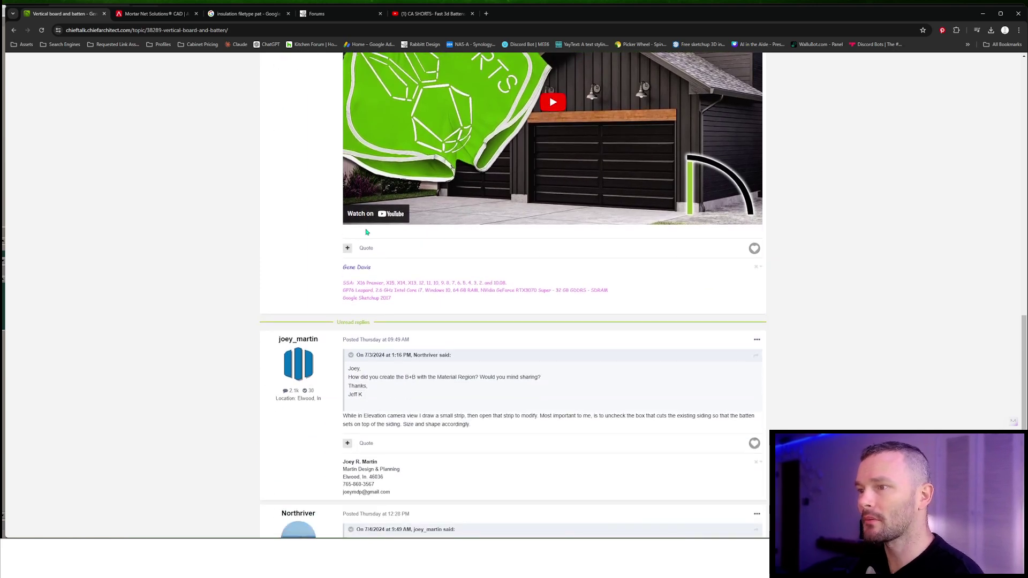
left_click(14, 31)
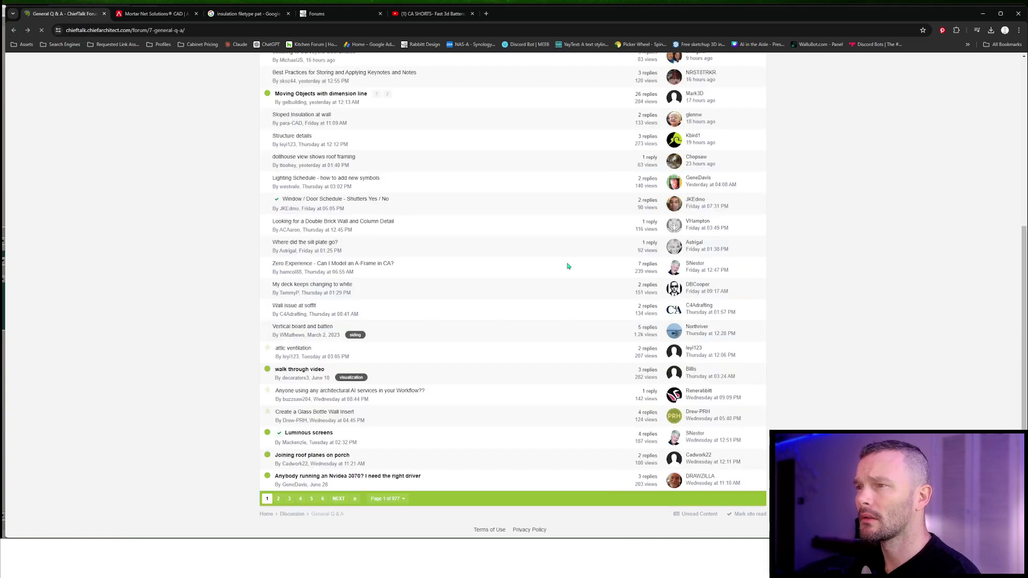
Open the "attic ventilation" topic and review the question, the detailed reply with its roof schedule, and the final response
left_click(301, 350)
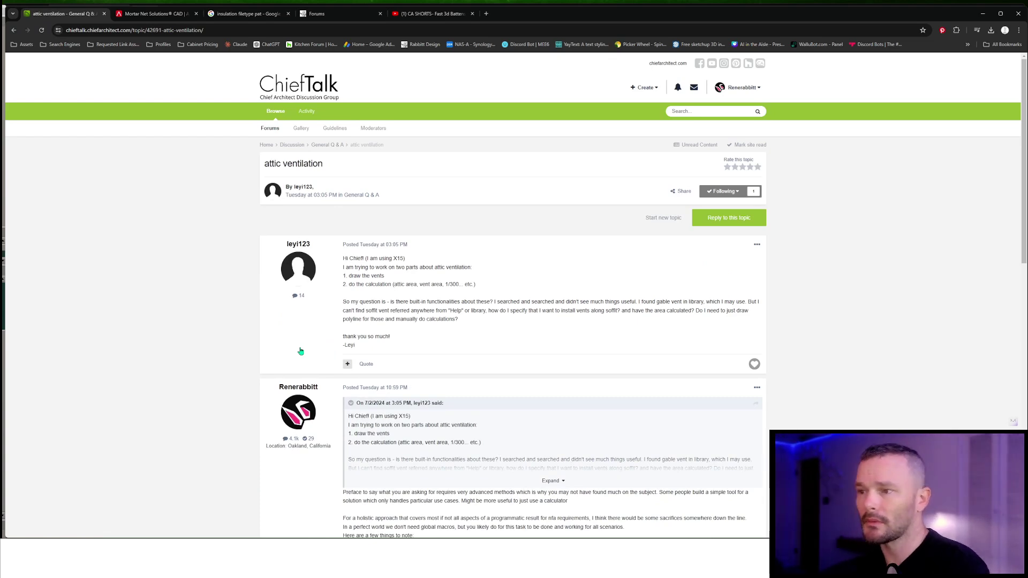
scroll(440, 307, "down", 1)
scroll(638, 298, "down", 7)
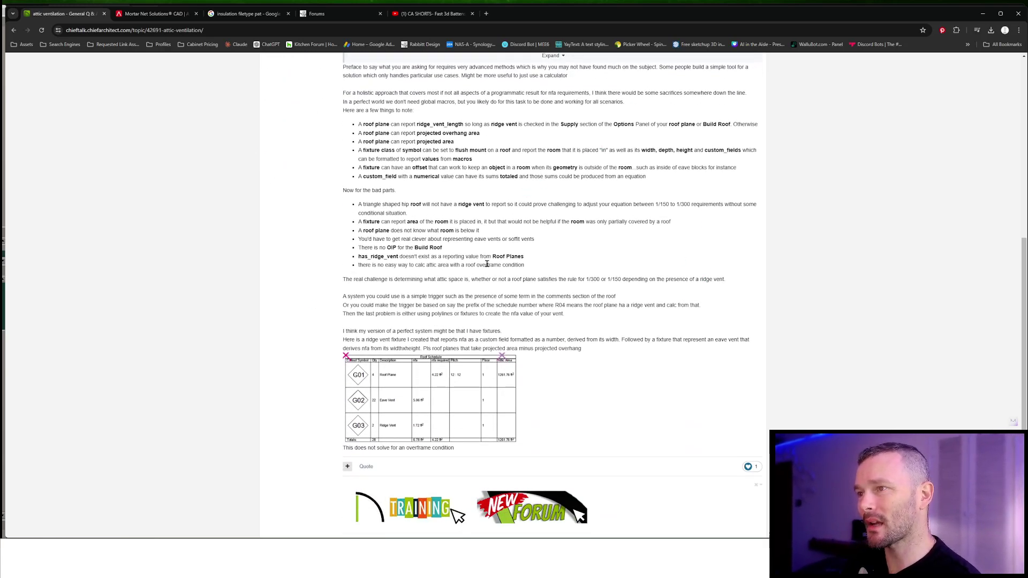
scroll(485, 267, "up", 1)
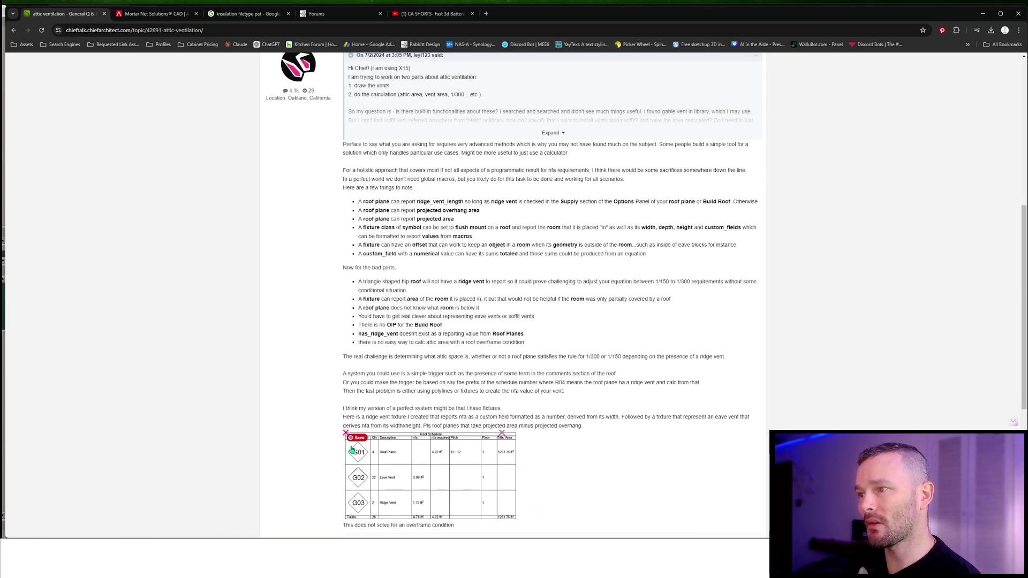
scroll(351, 450, "down", 5)
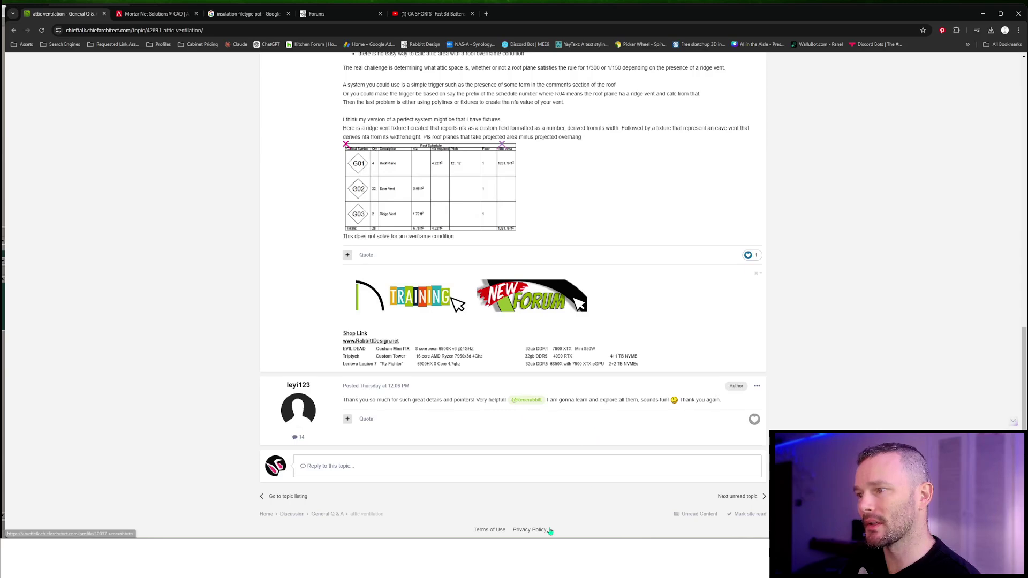
Switch to Chief Architect, open the recent plan "Roof NFA system.plan" and look over its roof planes
key("alt+Tab")
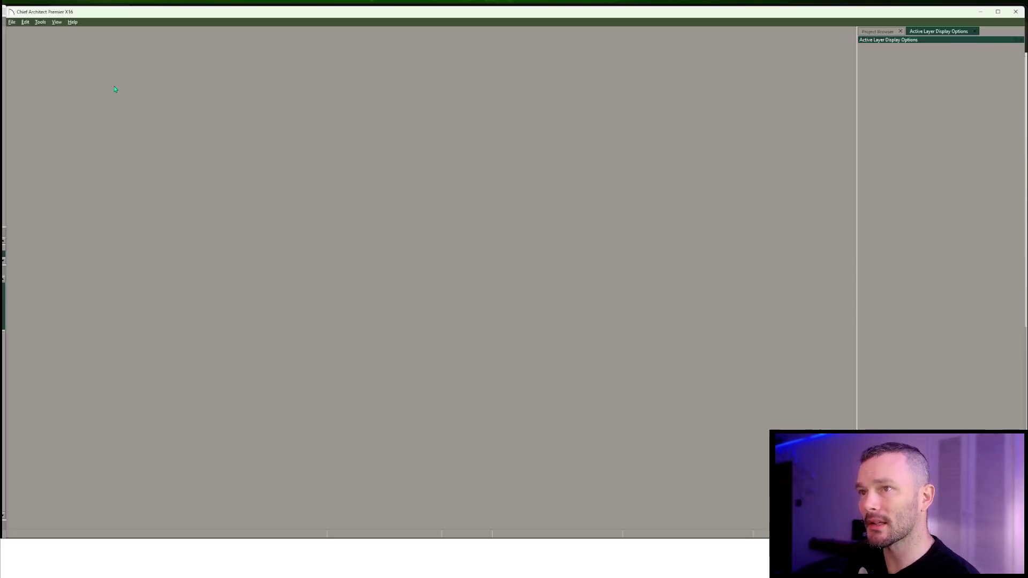
left_click(11, 22)
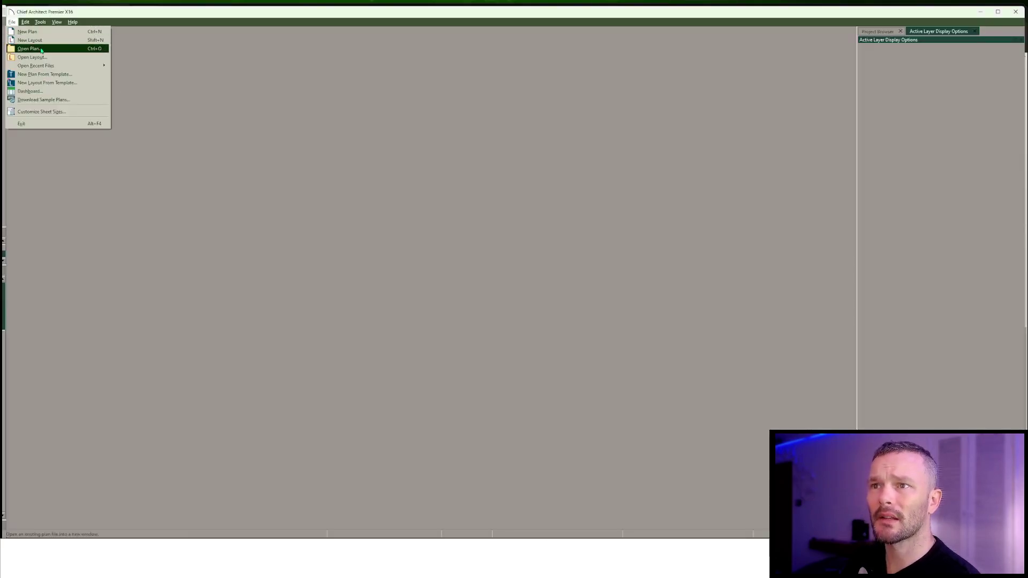
mouse_move(62, 67)
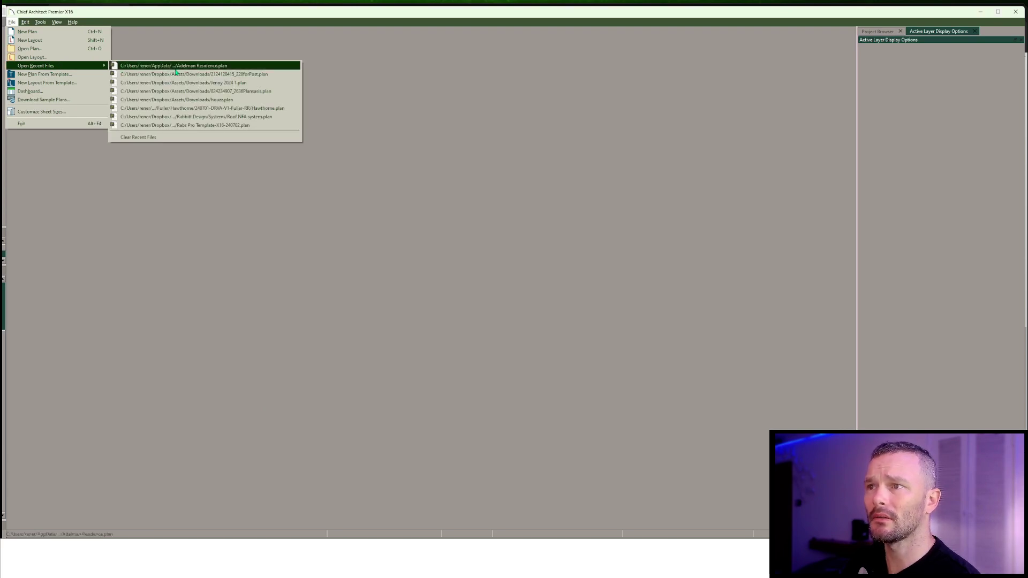
left_click(177, 117)
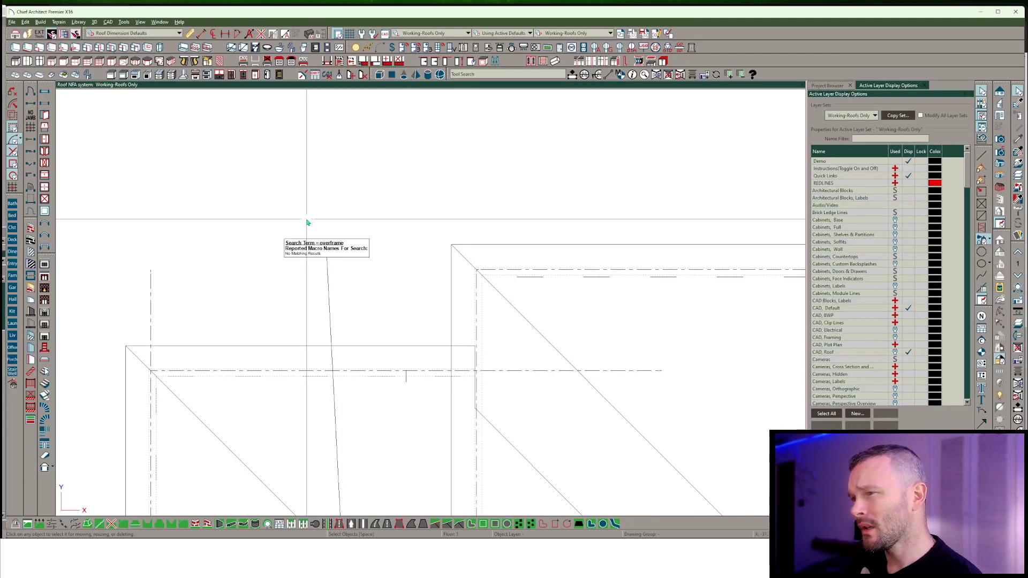
mouse_move(307, 222)
middle_mouse_down()
mouse_move(436, 262)
mouse_move(438, 226)
middle_mouse_up()
scroll(364, 166, "down", 3)
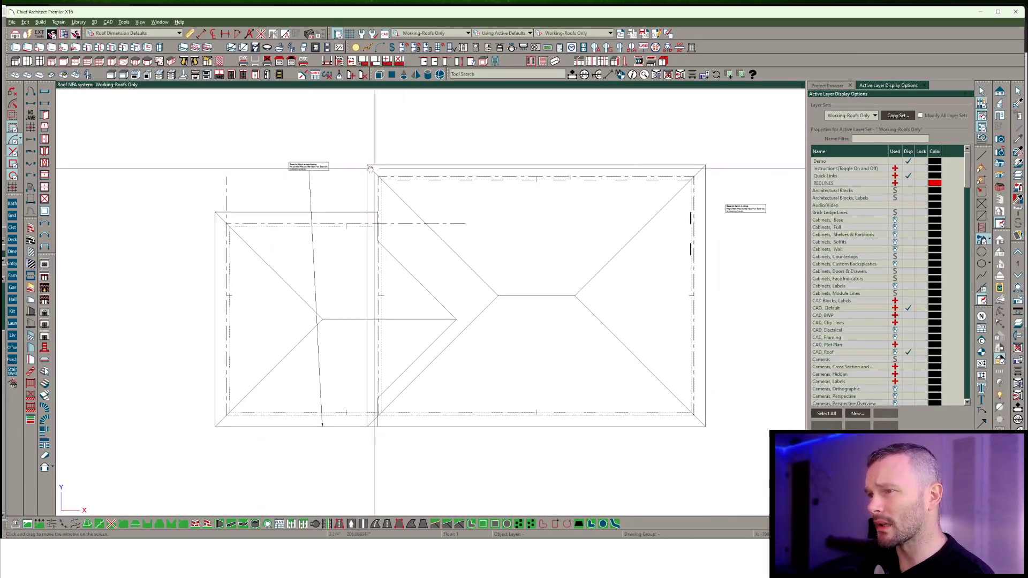
scroll(642, 163, "up", 1)
scroll(642, 163, "up", 3)
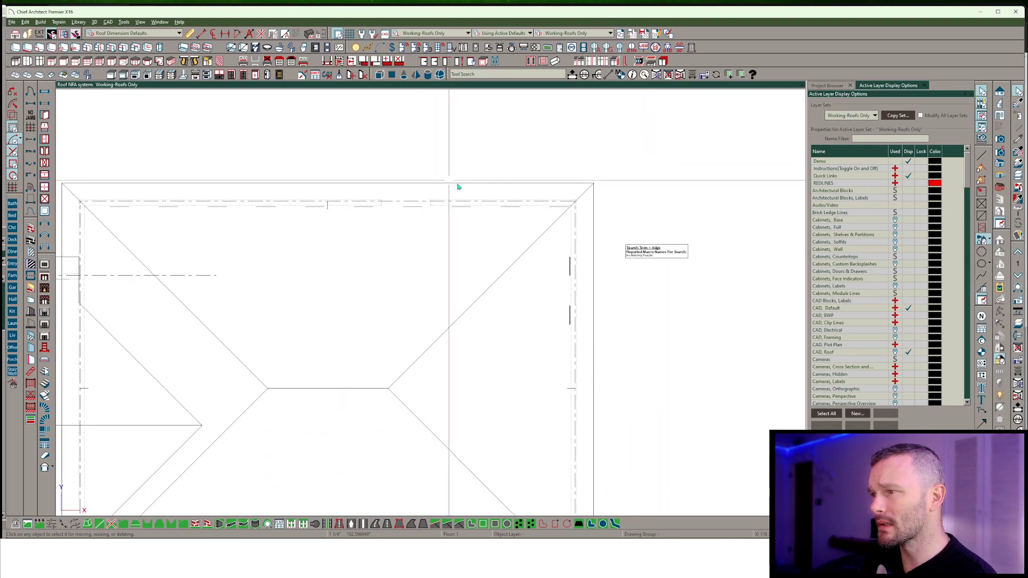
scroll(544, 214, "up", 1)
scroll(323, 268, "down", 1)
scroll(322, 268, "down", 2)
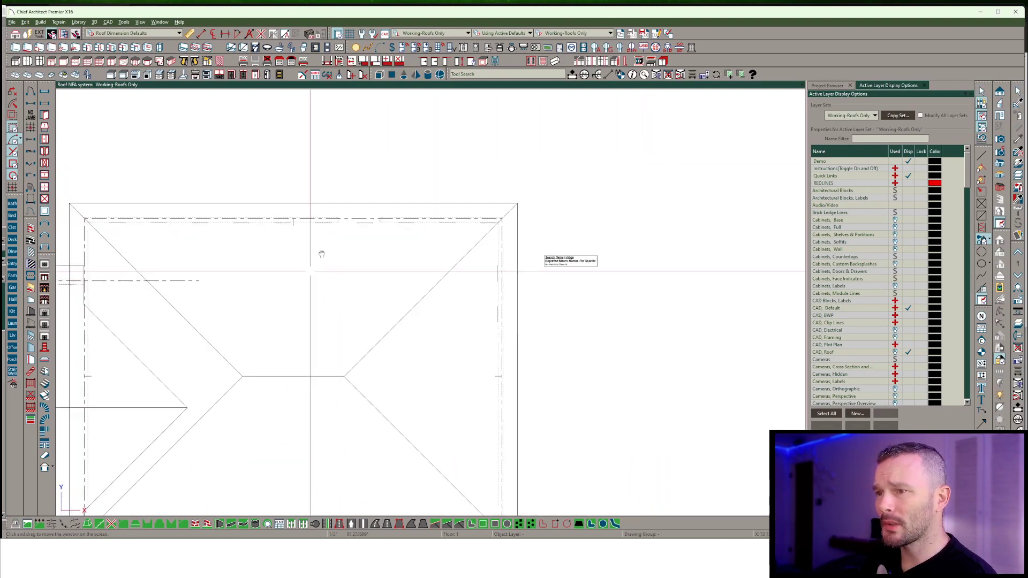
middle_click_drag(321, 253, 364, 199)
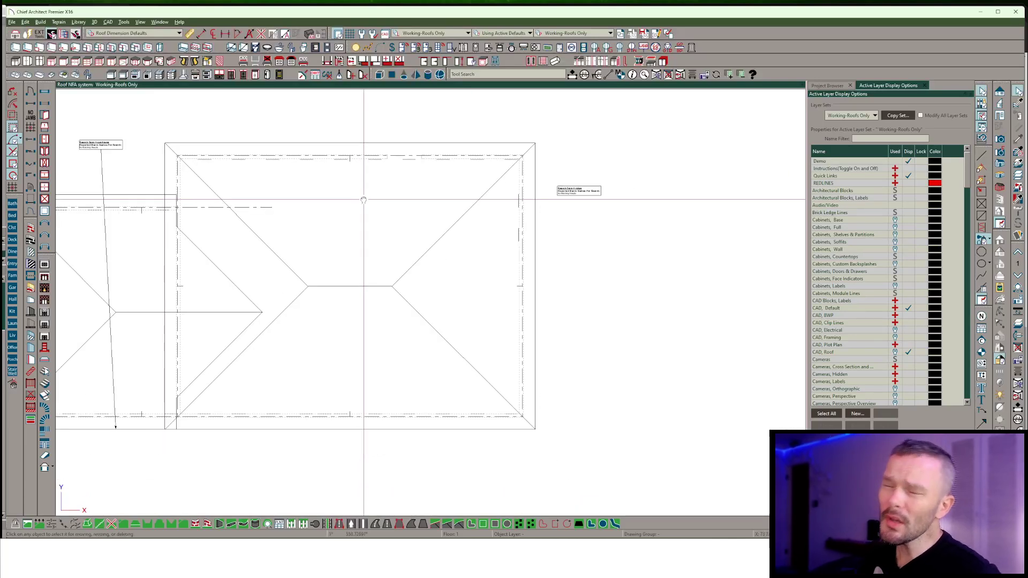
Draw a thin 3D strip about 139 inches long just below the main roof's ridge, then select and narrow it
left_click(391, 75)
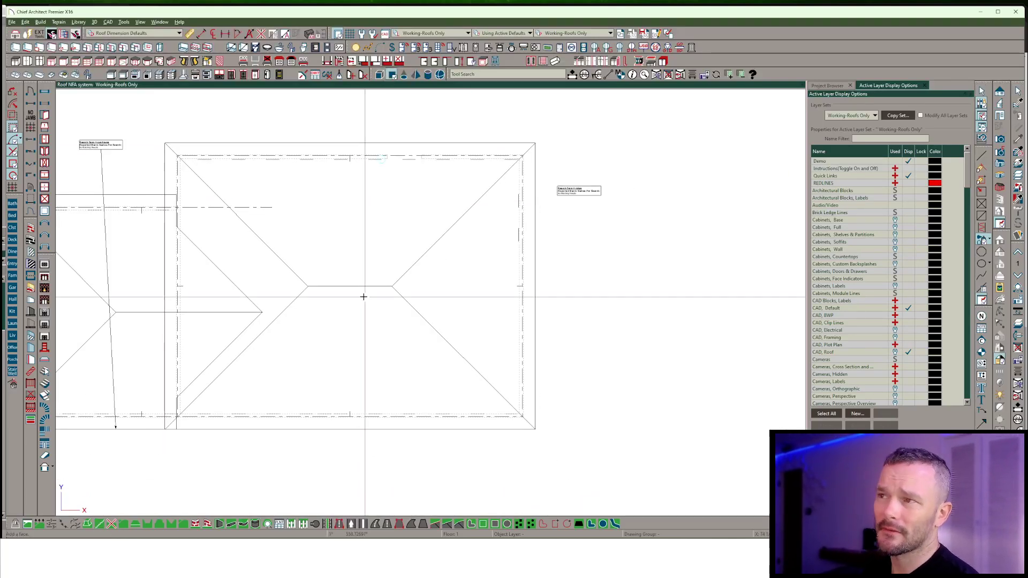
scroll(362, 294, "up", 6)
mouse_move(498, 281)
left_mouse_down()
mouse_move(211, 275)
mouse_move(161, 278)
mouse_move(148, 291)
mouse_move(508, 289)
left_mouse_up()
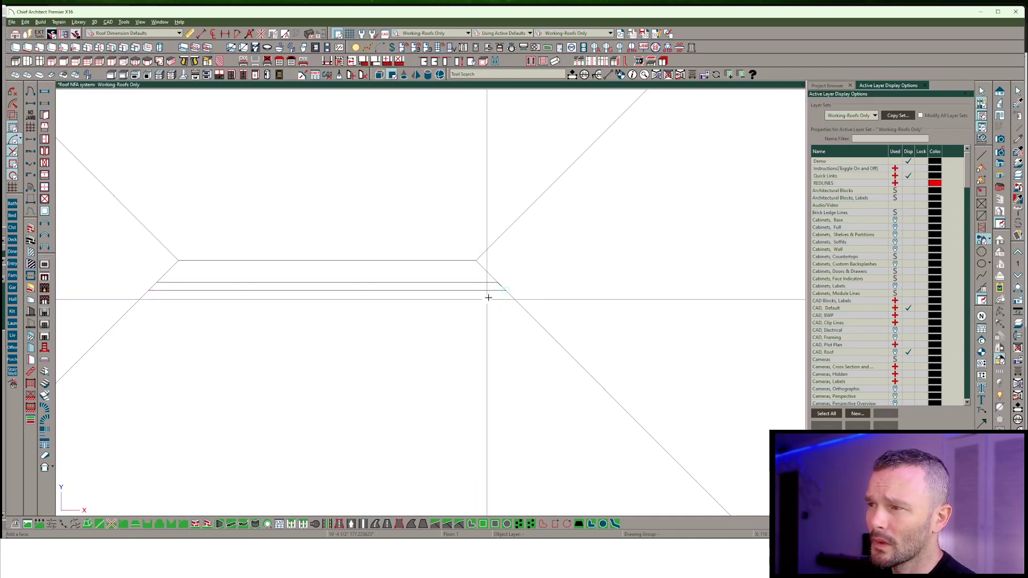
left_click(425, 290)
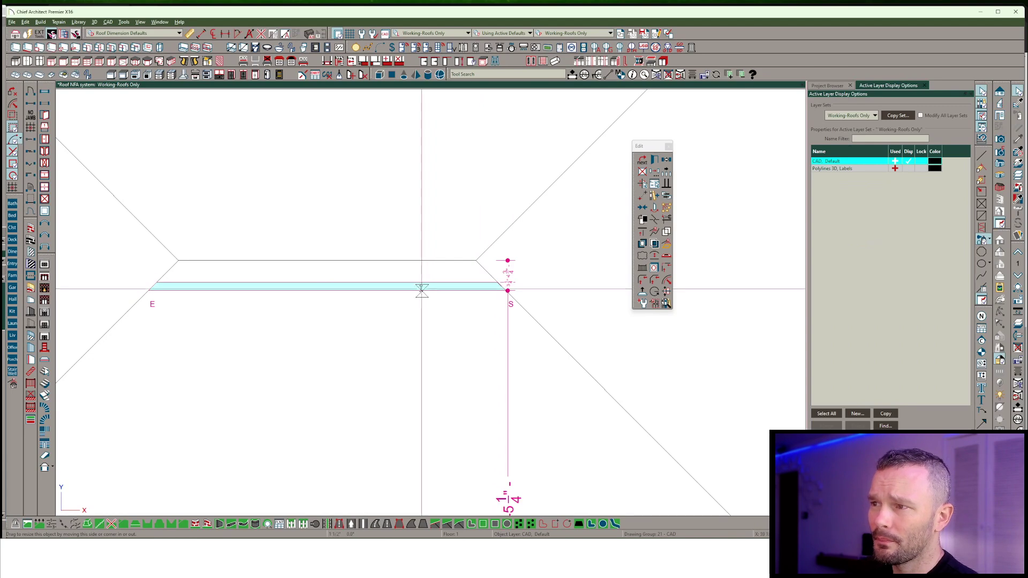
left_click(415, 286)
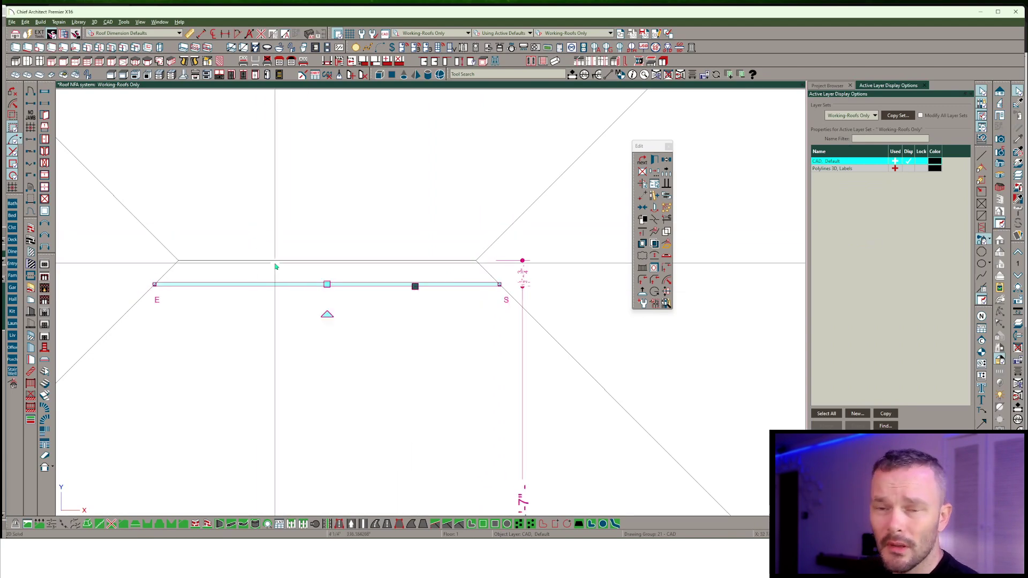
Convert the strip to a symbol in the Fixture (Exterior) category with advanced options shown
left_click(662, 305)
left_click(544, 253)
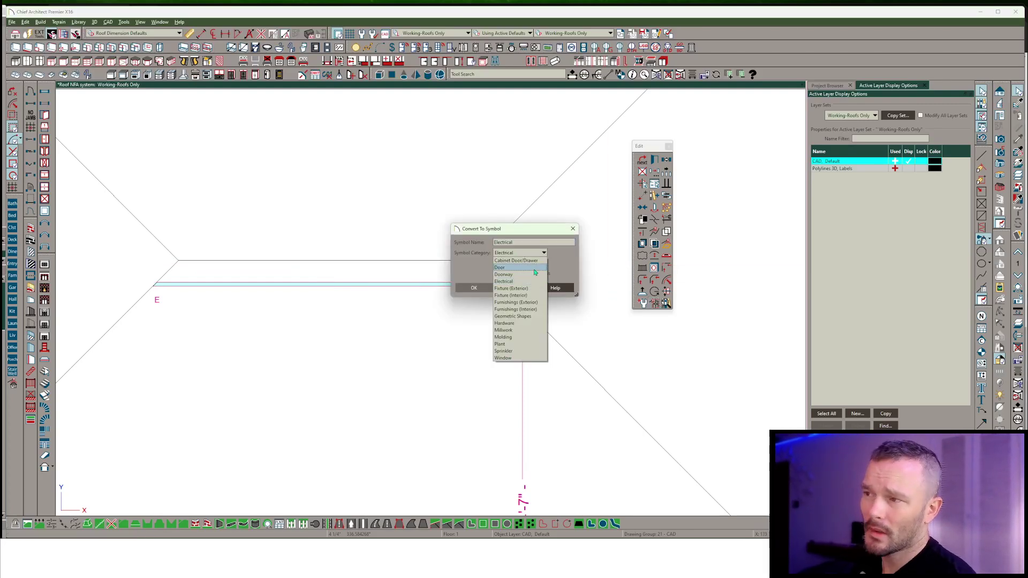
left_click(568, 268)
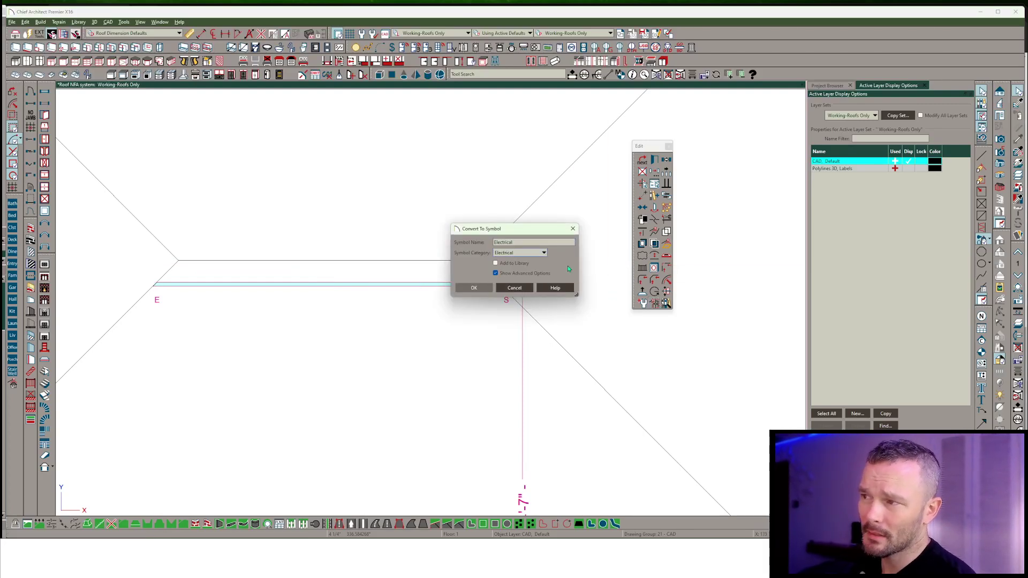
left_click(522, 256)
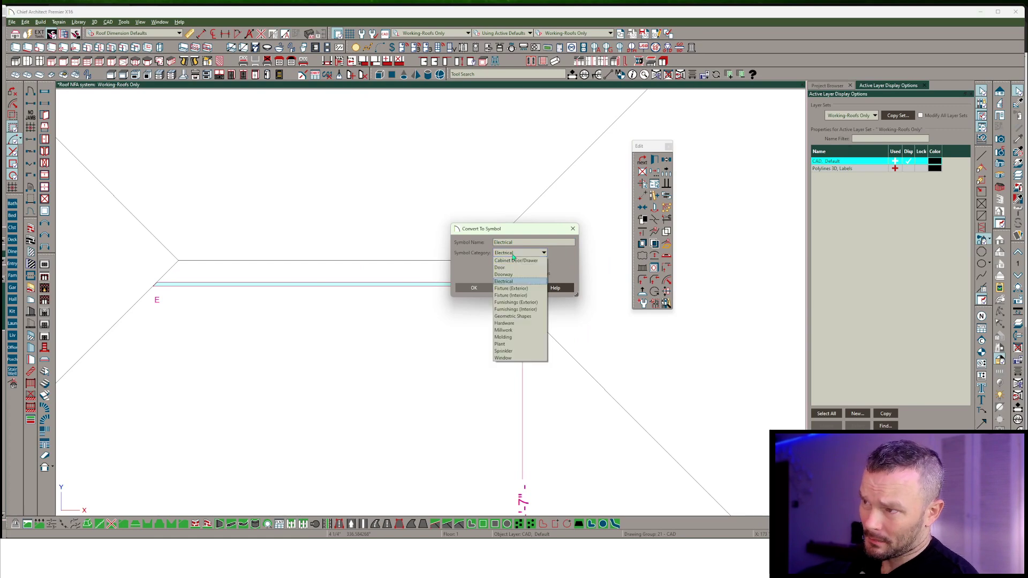
left_click(520, 290)
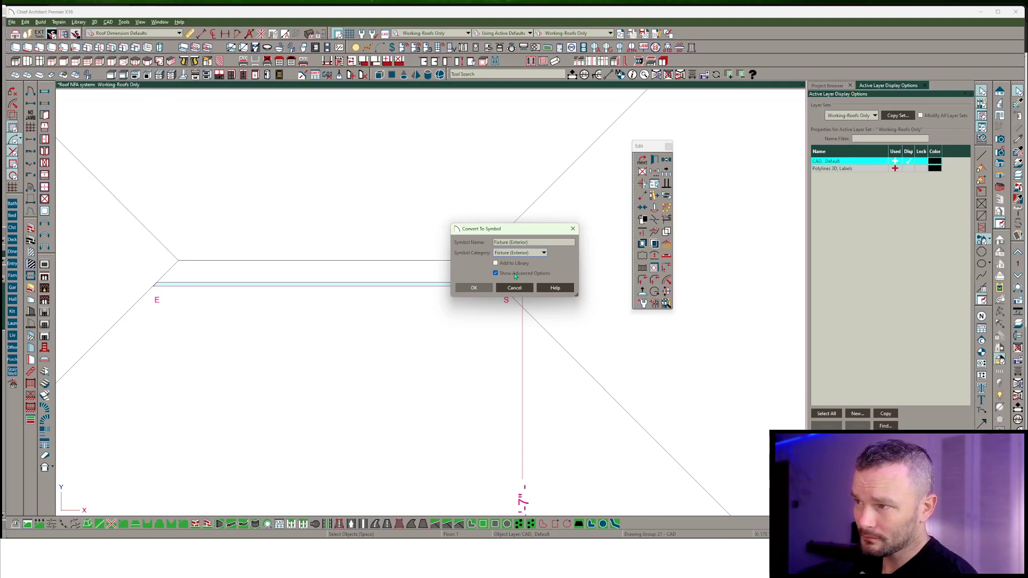
left_click(474, 288)
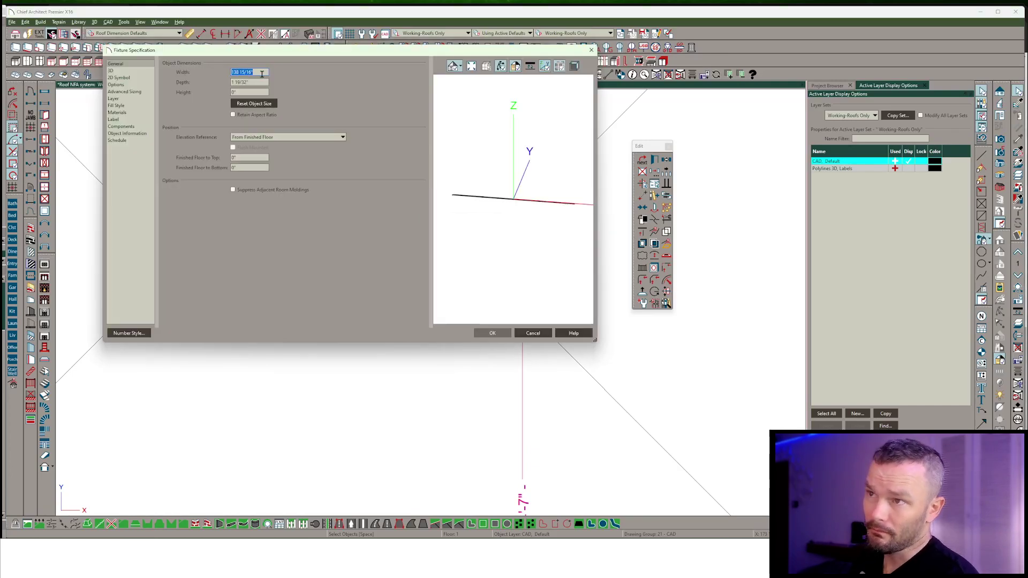
Set the fixture's elevation reference to From Roof, flush mounted, with Roof to Top at 1/16", and place it below the ridge
left_click(255, 138)
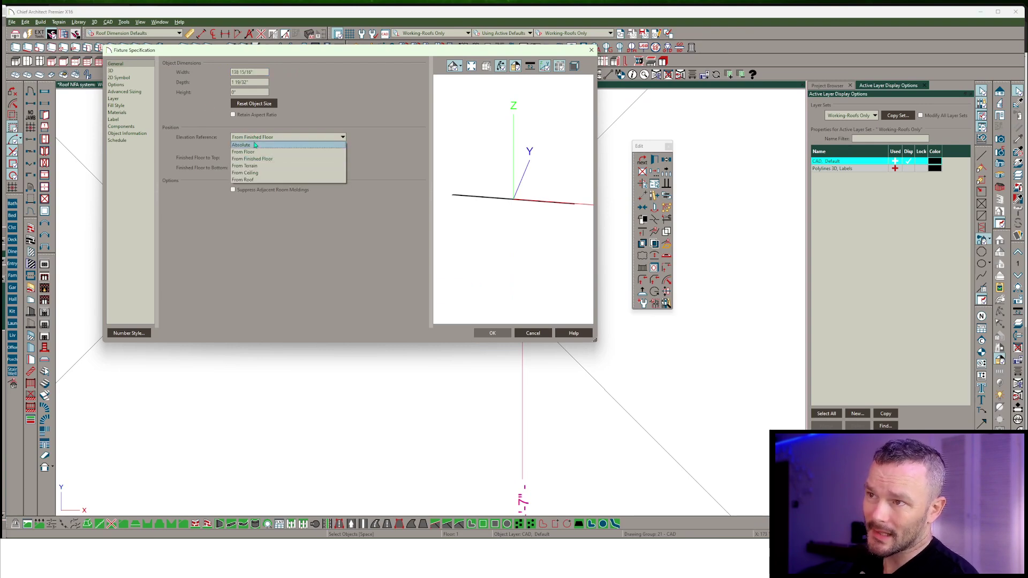
left_click(254, 181)
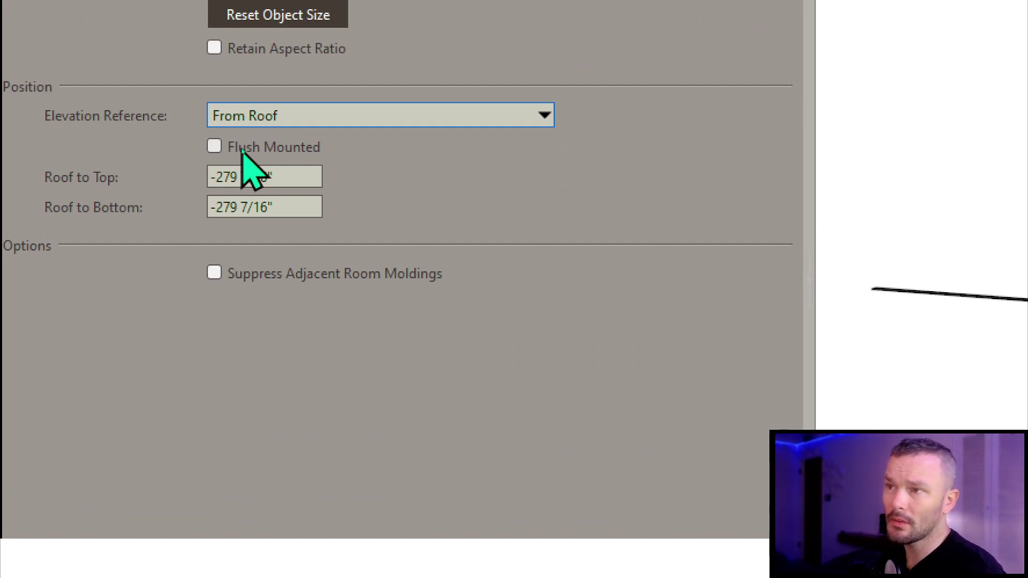
left_click(242, 151)
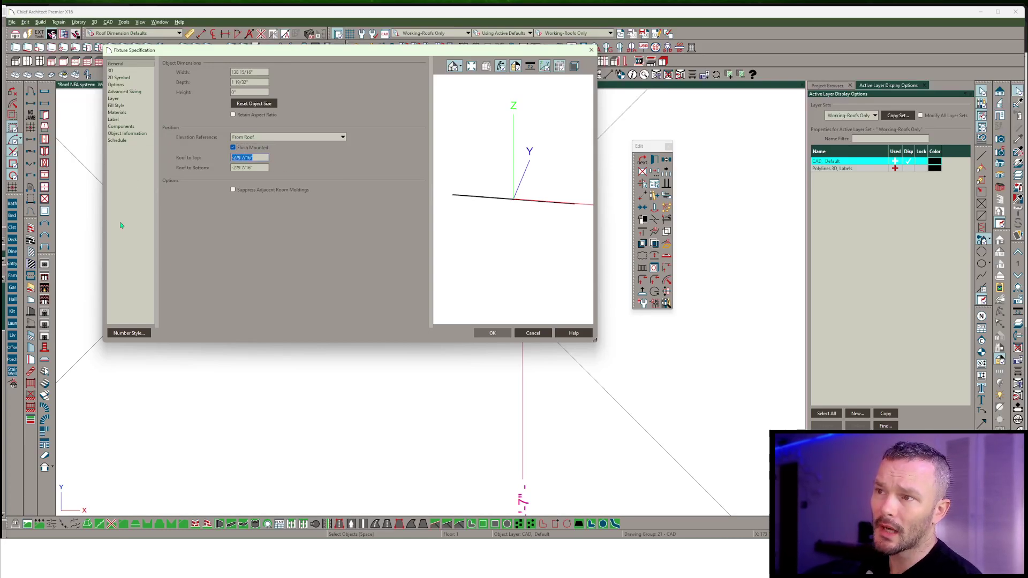
type("1/1")
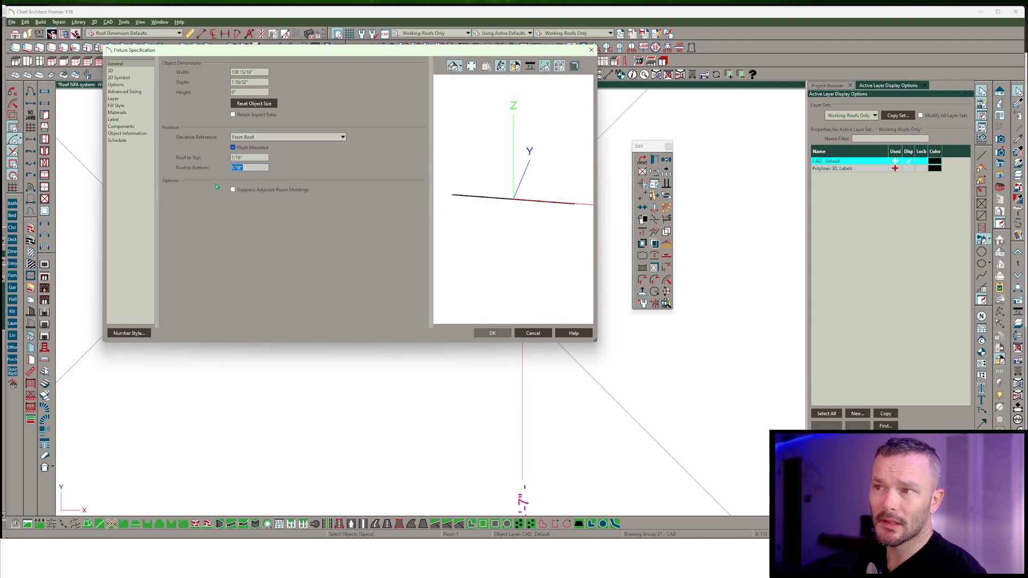
left_click(489, 333)
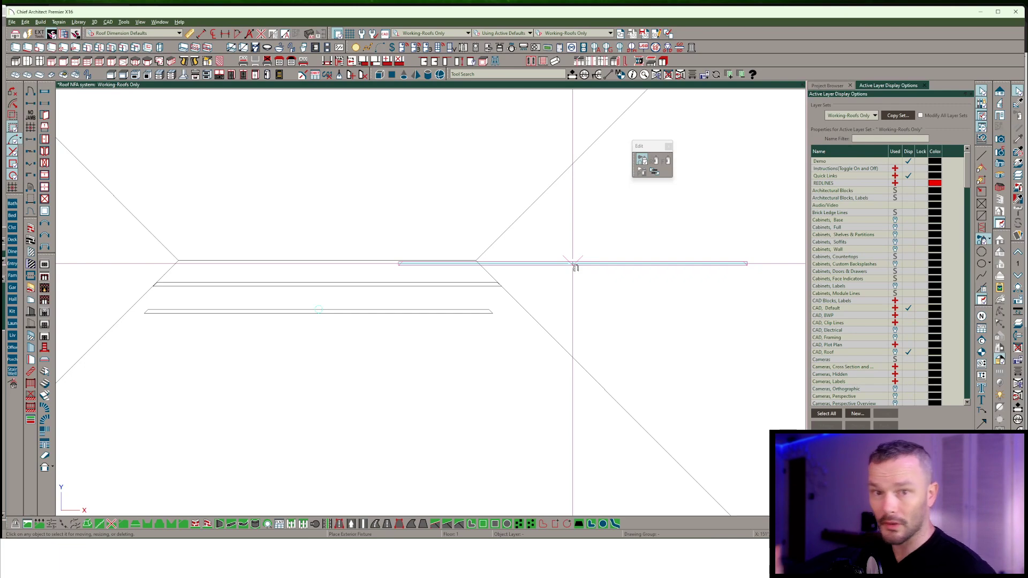
scroll(576, 268, "down", 5)
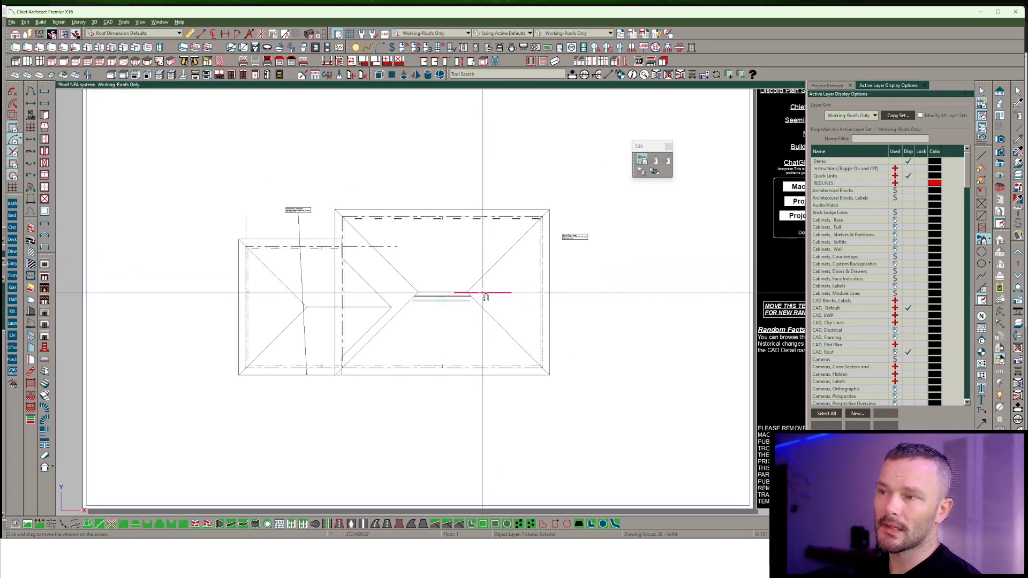
scroll(492, 296, "up", 1)
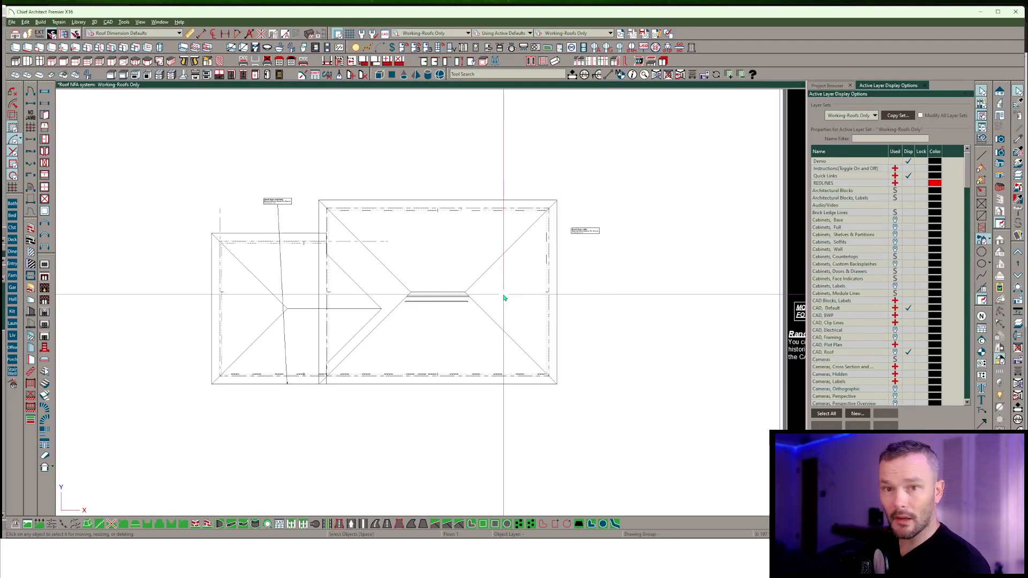
Attach a leader arrow from the "Search Term = ridge" text to the outer edge of the main roof's right hip plane
scroll(493, 211, "up", 2)
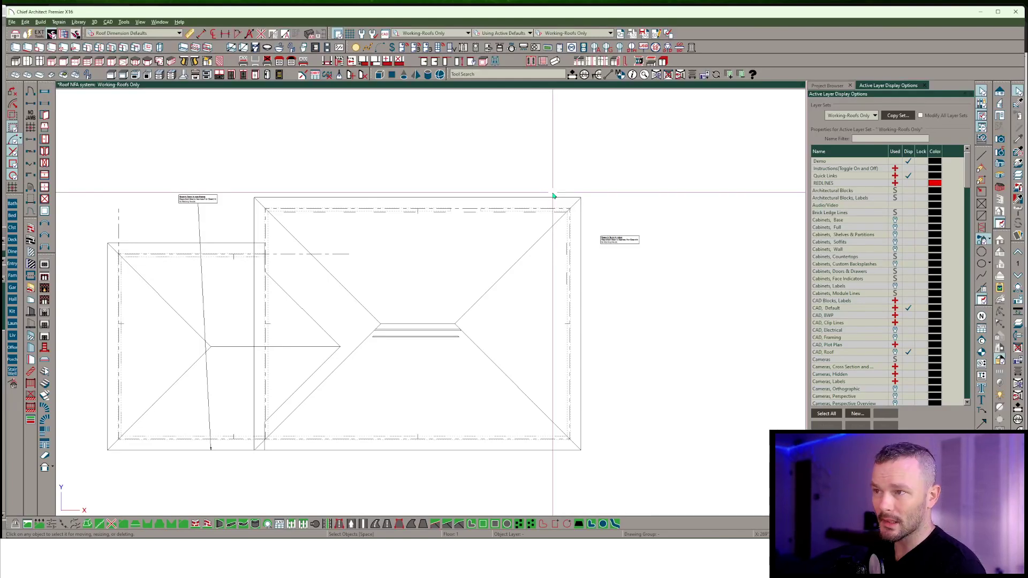
left_click(553, 197)
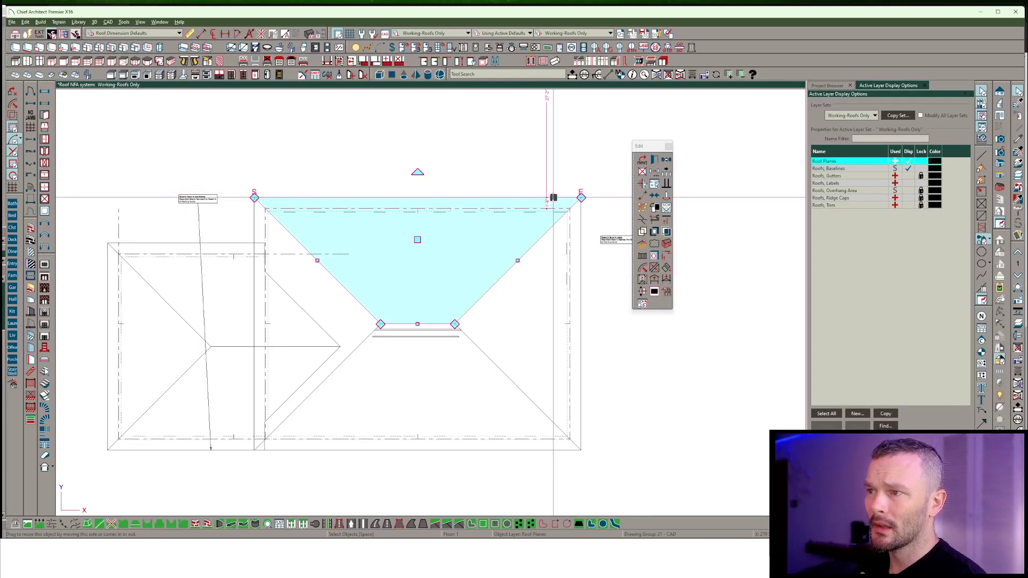
scroll(463, 225, "up", 2)
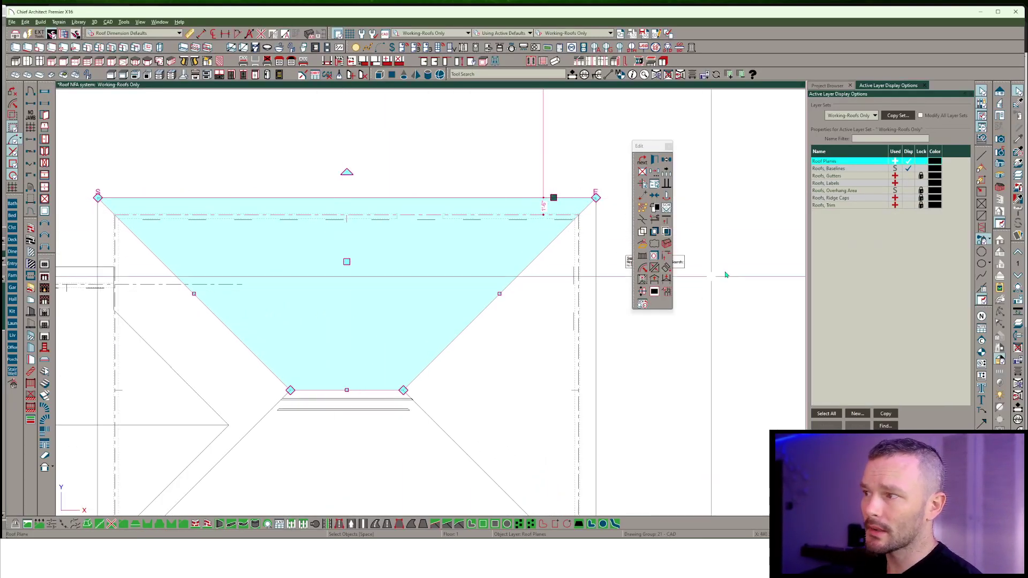
middle_click_drag(734, 278, 594, 380)
scroll(493, 365, "up", 2)
left_click(493, 365)
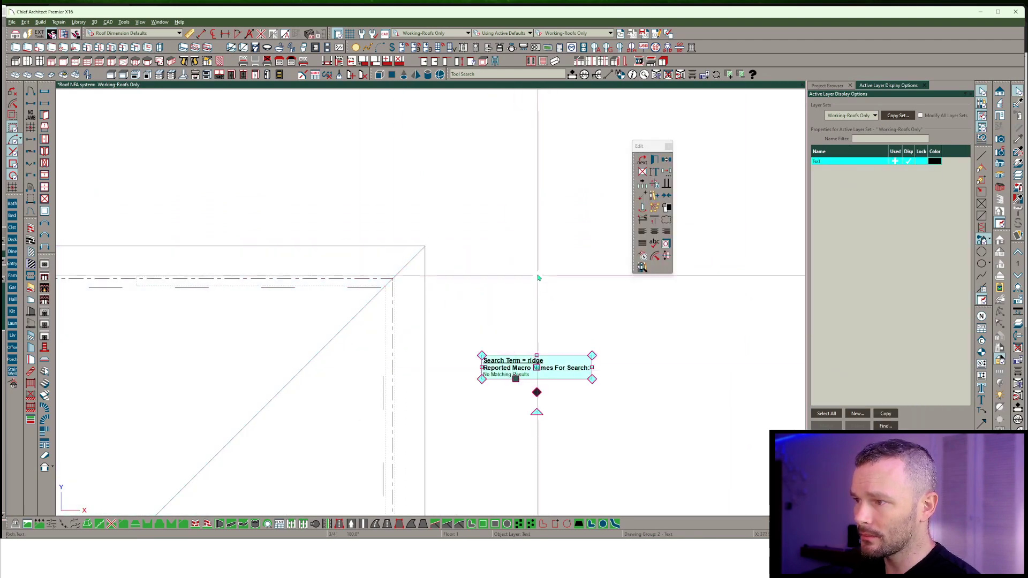
middle_click_drag(537, 277, 528, 191)
left_click_drag(520, 320, 397, 292)
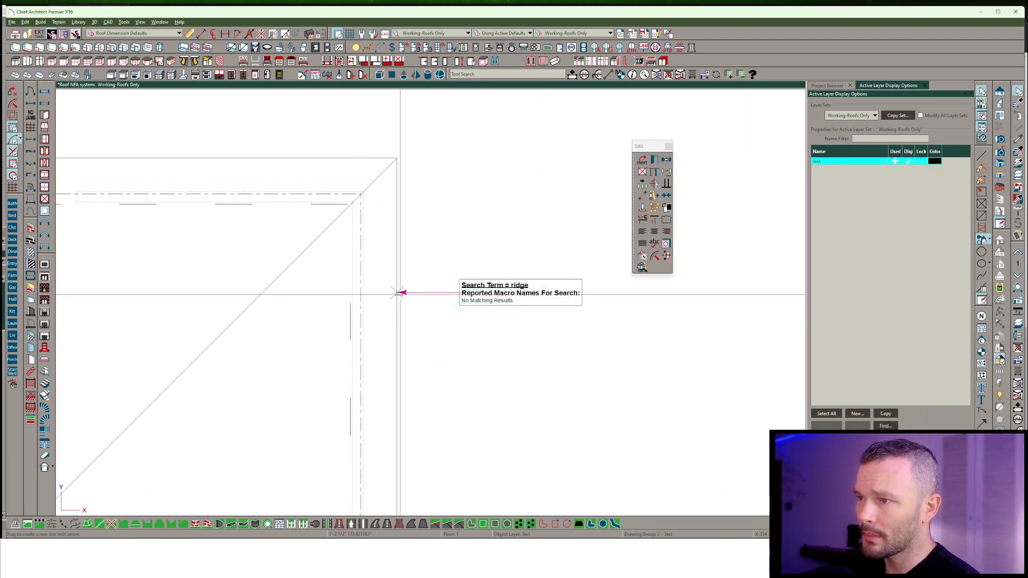
Change the macro text's search term to "area" and examine the area macros reported for the connected roof plane
left_click(539, 293)
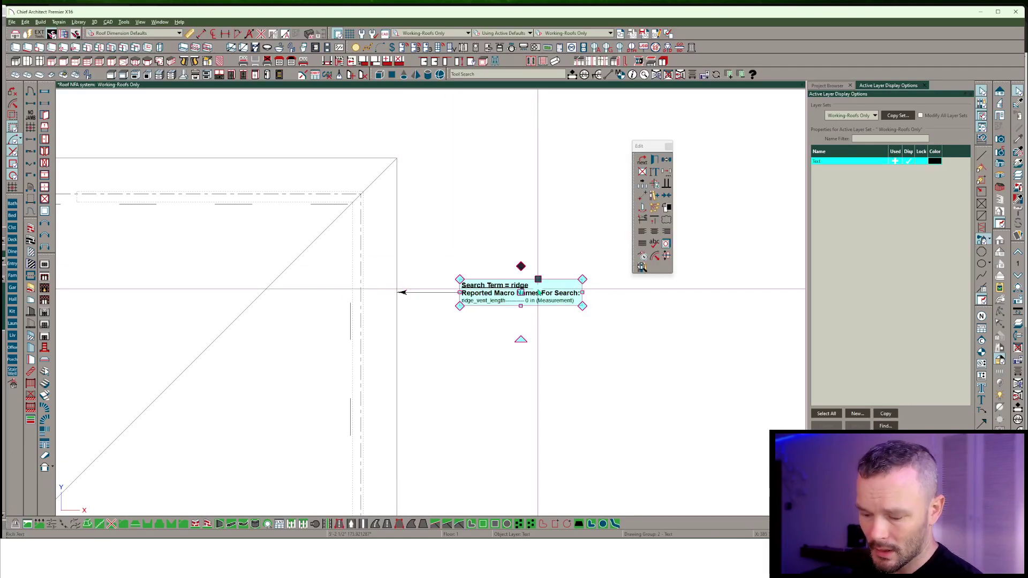
double_click(540, 293)
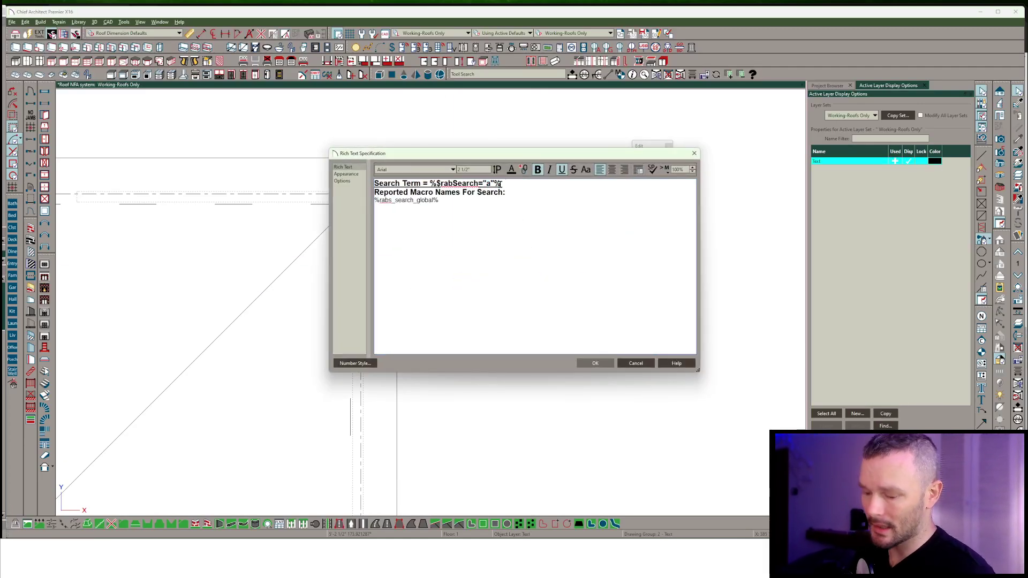
left_click(595, 363)
scroll(400, 291, "up", 3)
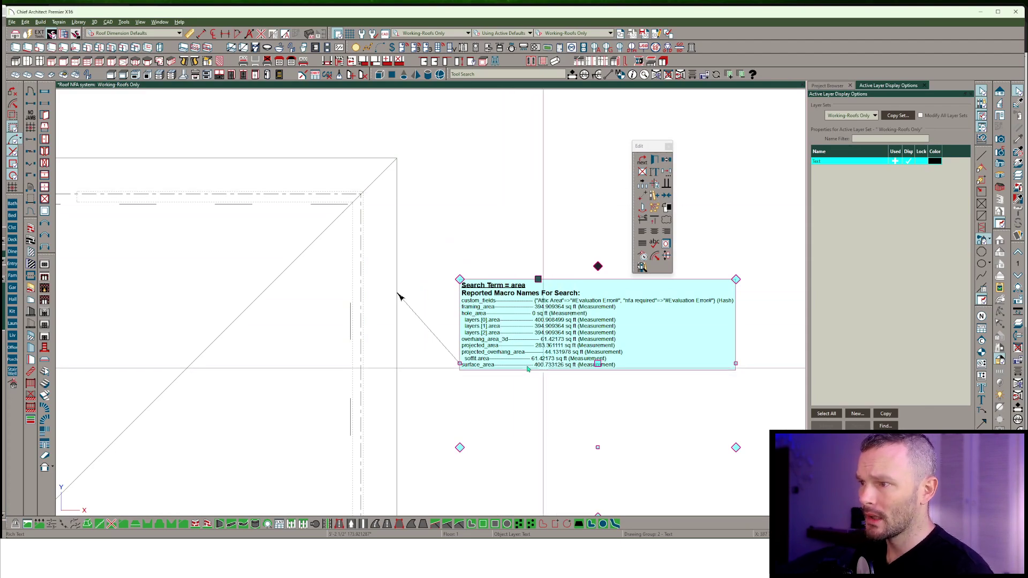
scroll(516, 353, "up", 3)
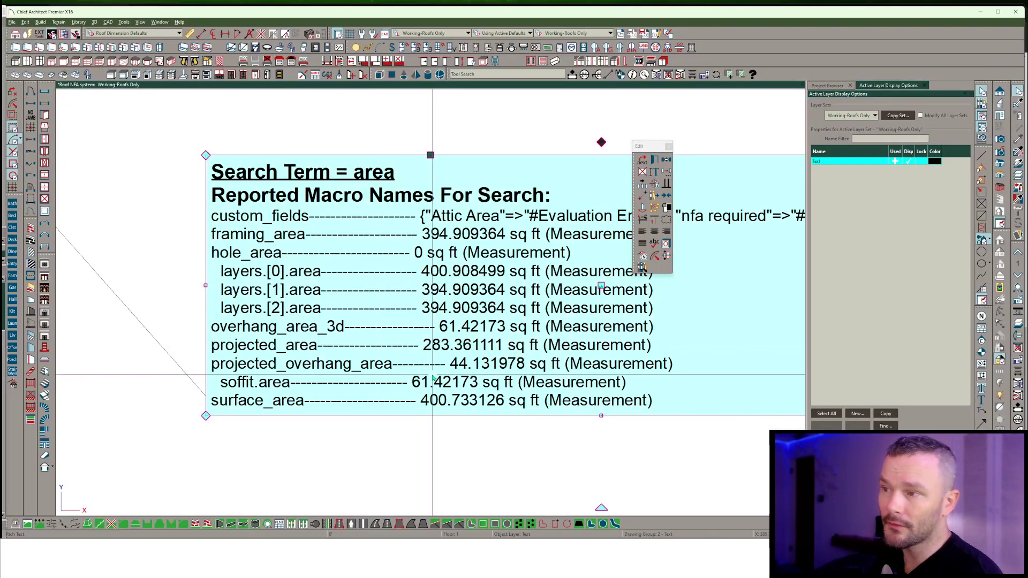
scroll(446, 348, "down", 5)
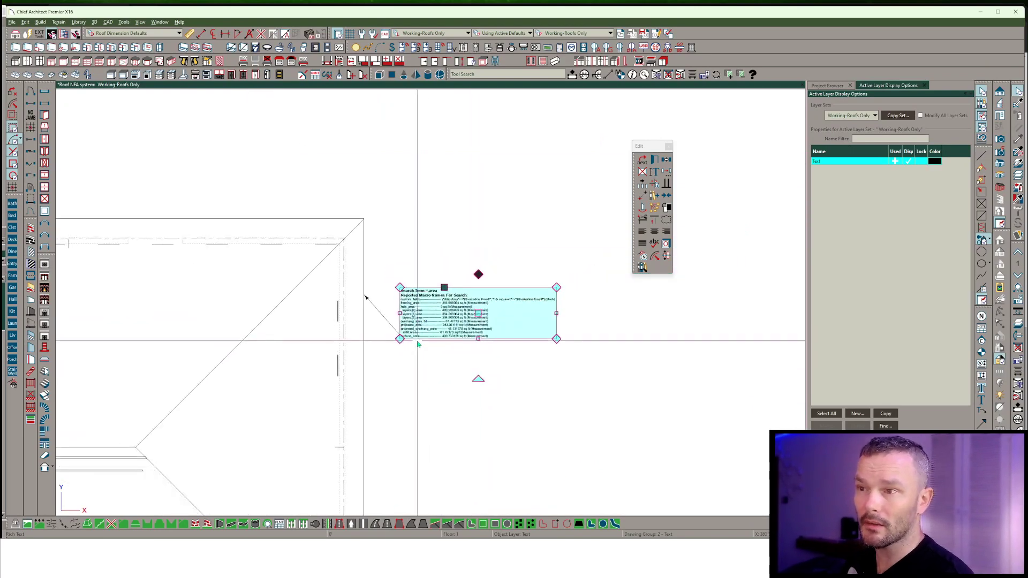
scroll(414, 416, "down", 1)
middle_click_drag(414, 416, 580, 366)
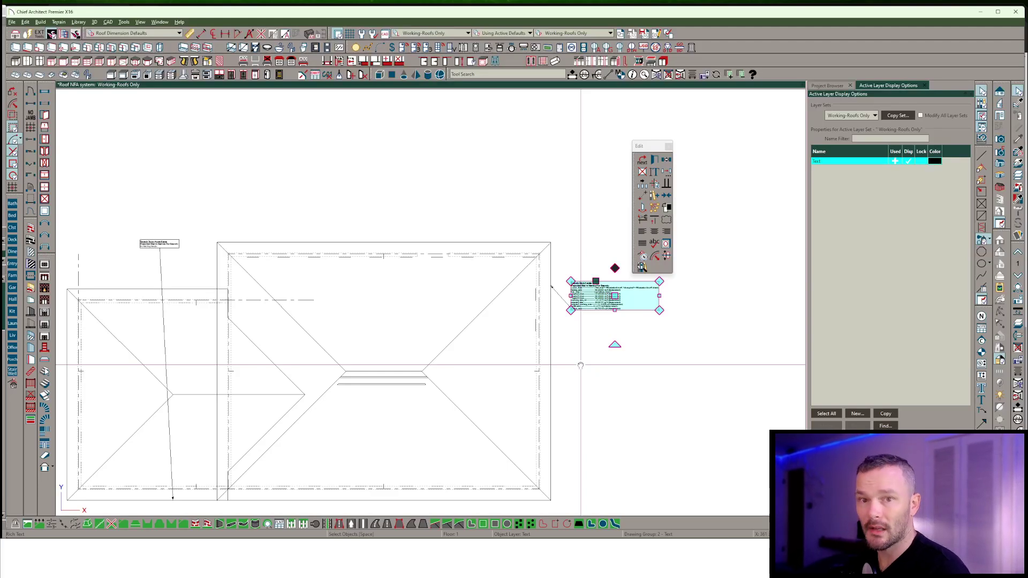
Open the Roof Schedule from the plan's list of schedules
scroll(375, 380, "up", 3)
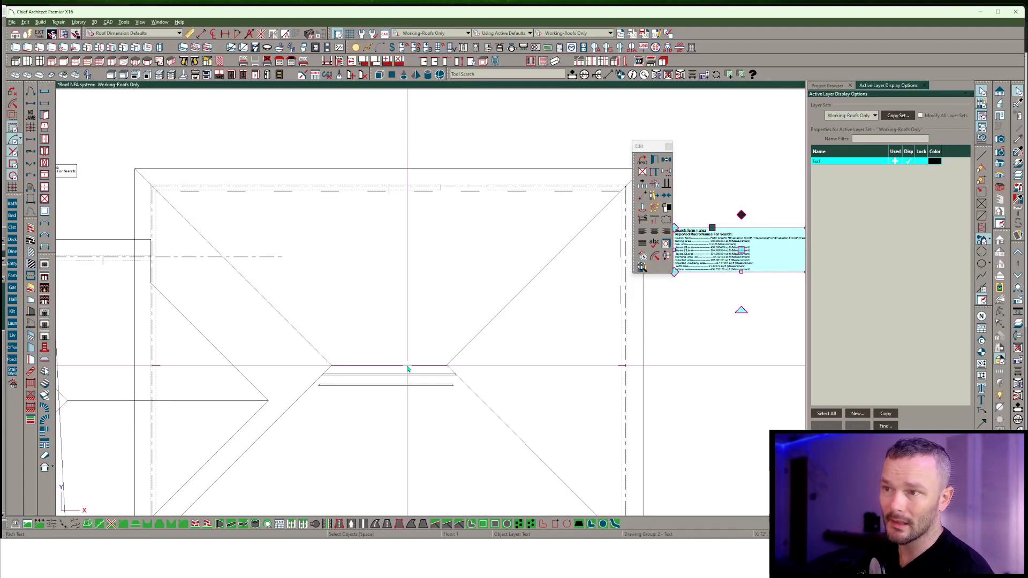
scroll(407, 370, "down", 2)
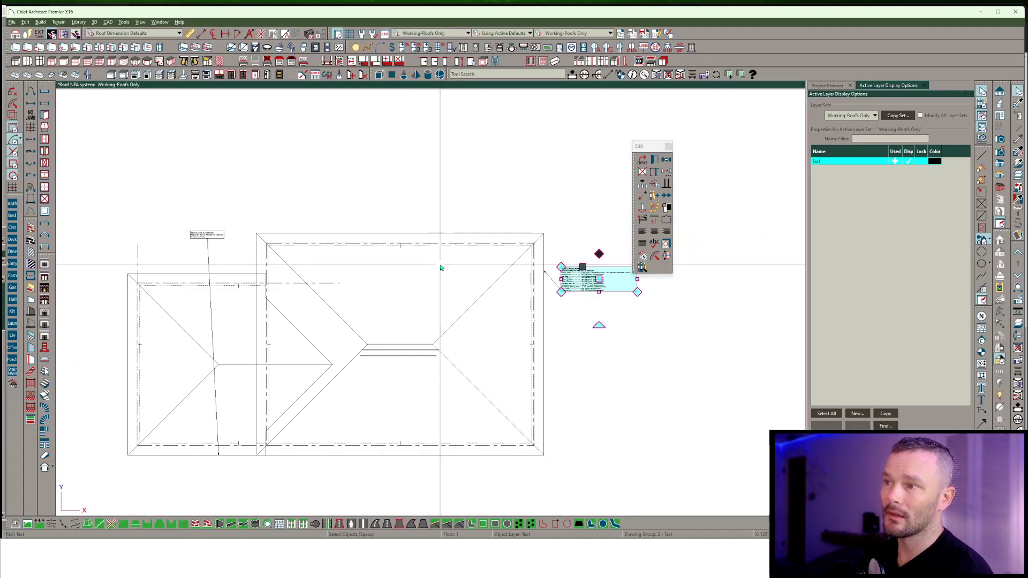
left_click(827, 86)
left_click(820, 158)
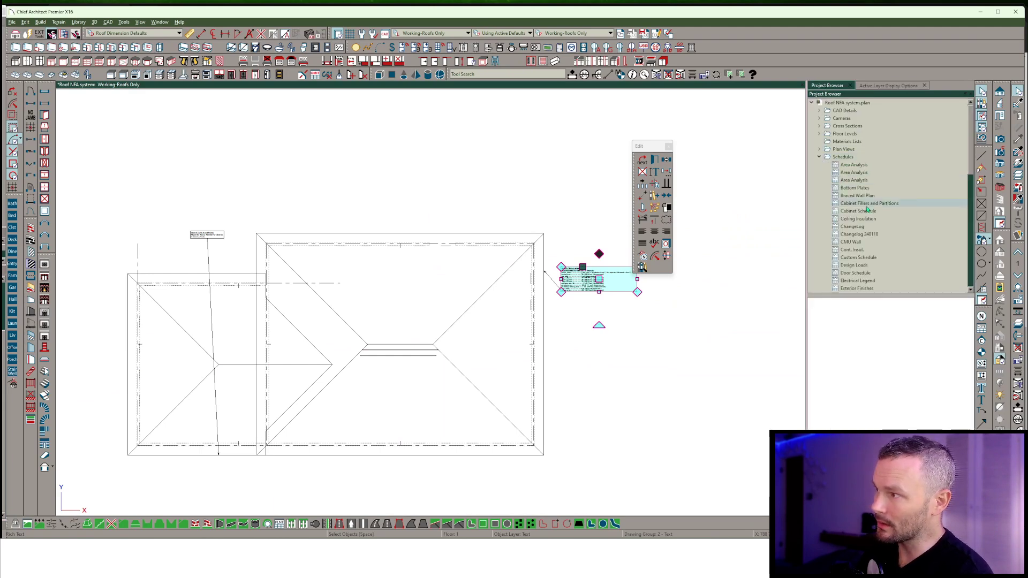
scroll(856, 224, "down", 10)
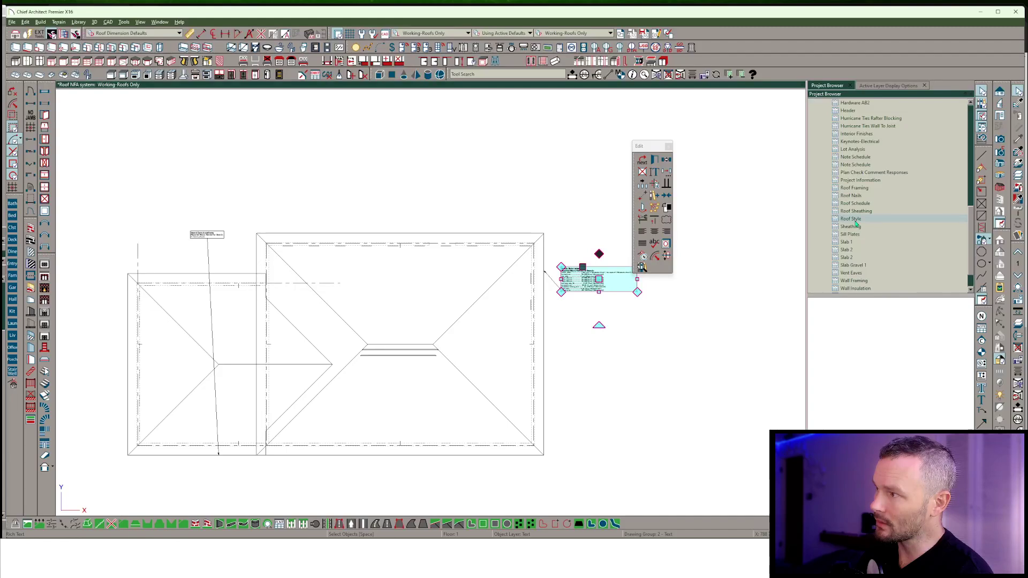
left_click(857, 204)
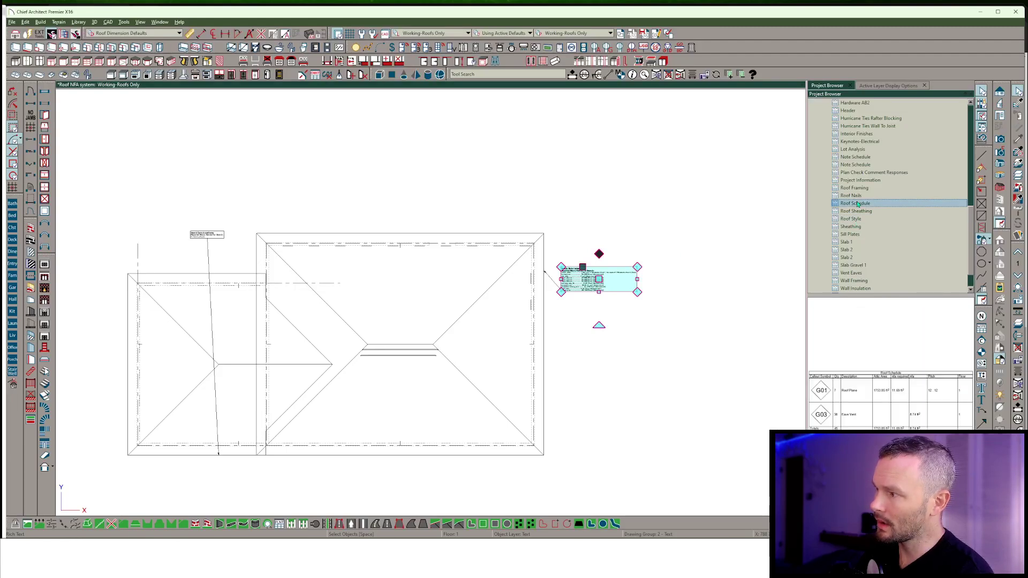
double_click(857, 204)
Compare the attic area, required NFA and provided NFA totals in the Roof Schedule
scroll(501, 364, "down", 3)
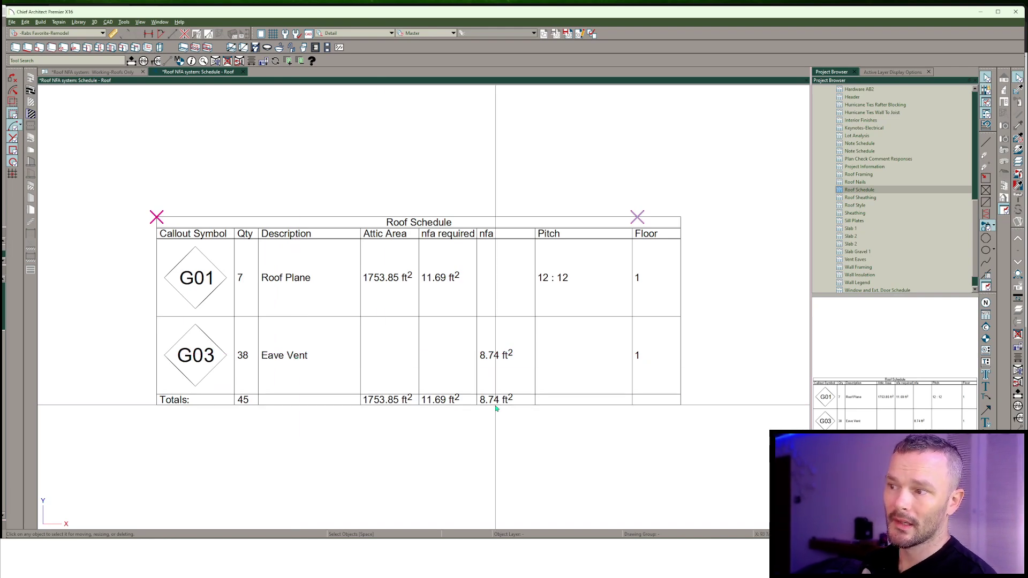
scroll(495, 395, "up", 4)
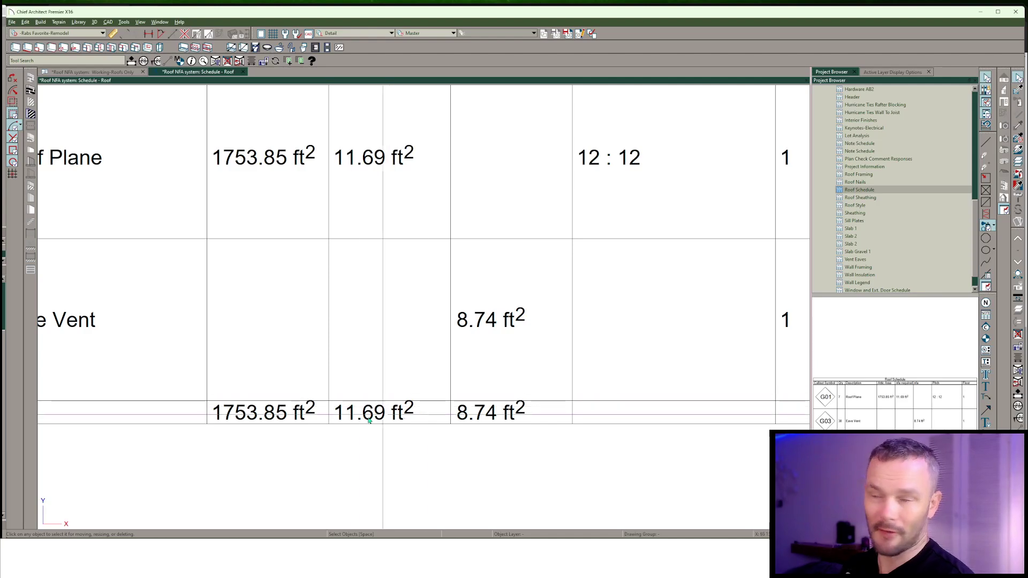
scroll(419, 425, "down", 1)
scroll(419, 426, "down", 3)
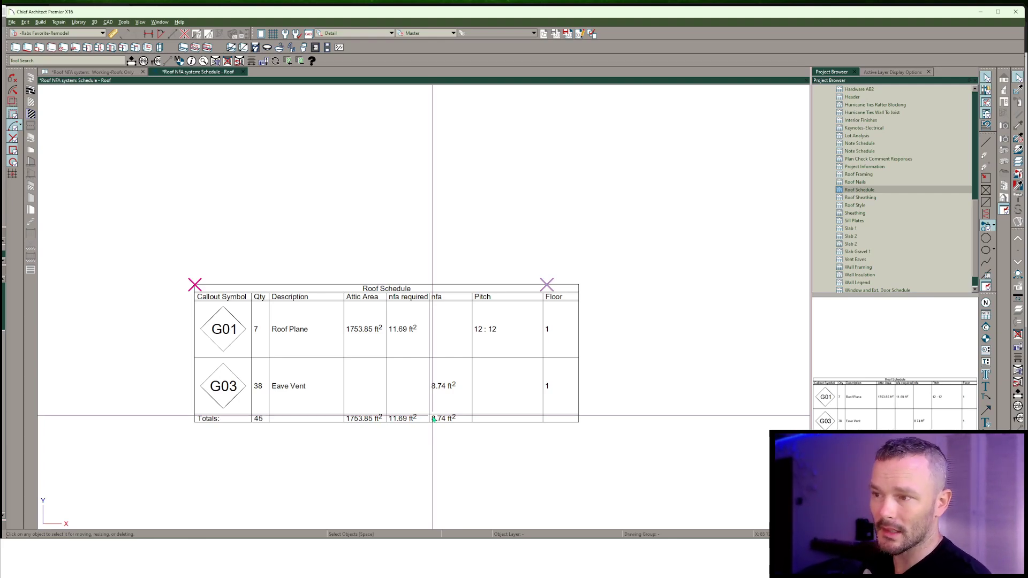
scroll(412, 415, "up", 3)
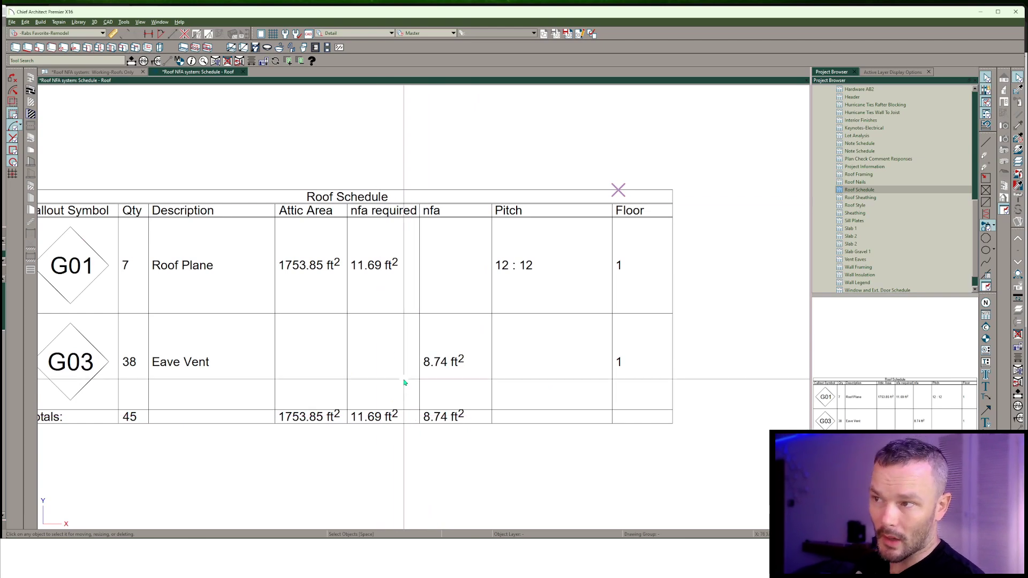
scroll(409, 415, "down", 3)
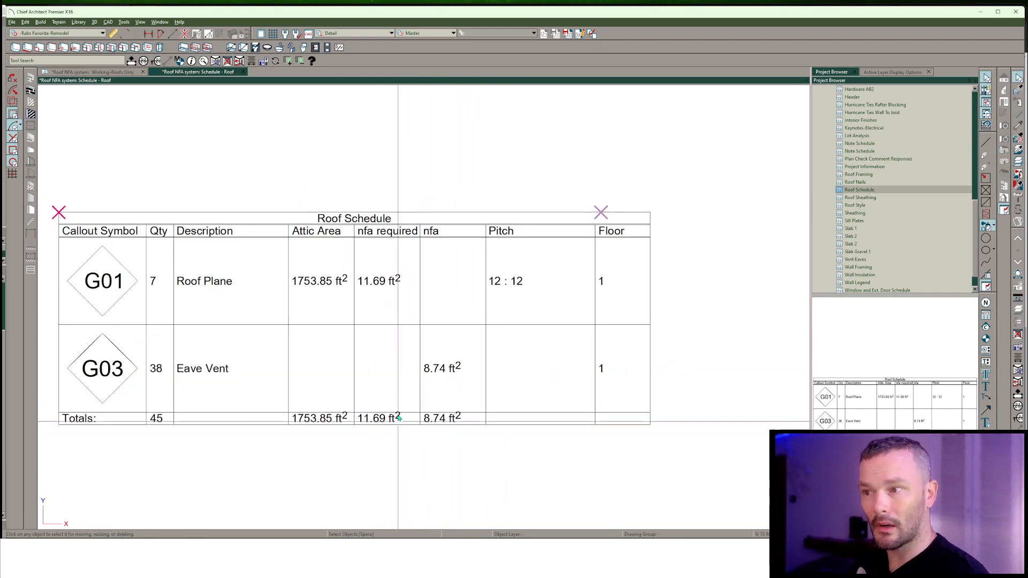
Return to the Working-Roofs Only plan and examine the smaller wing's upper roof plane where it overframes the main roof
left_click(85, 72)
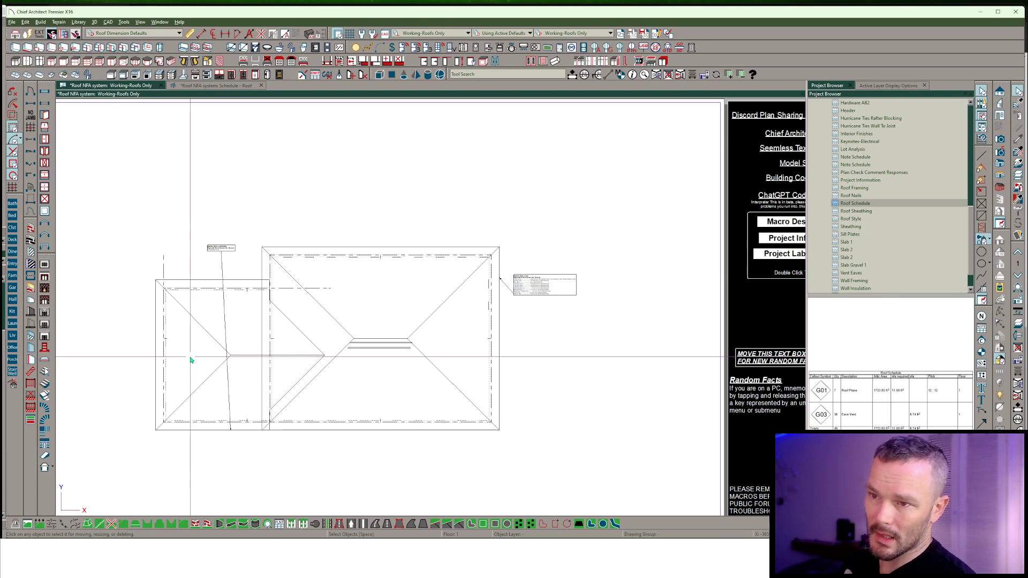
scroll(190, 360, "up", 4)
middle_click_drag(347, 300, 486, 250)
left_click(492, 263)
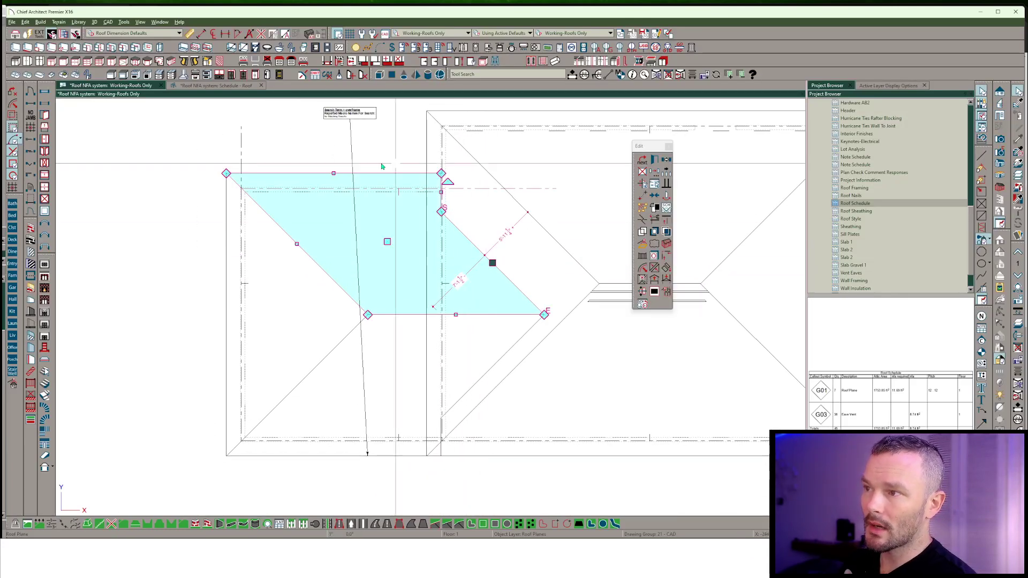
scroll(460, 241, "up", 3)
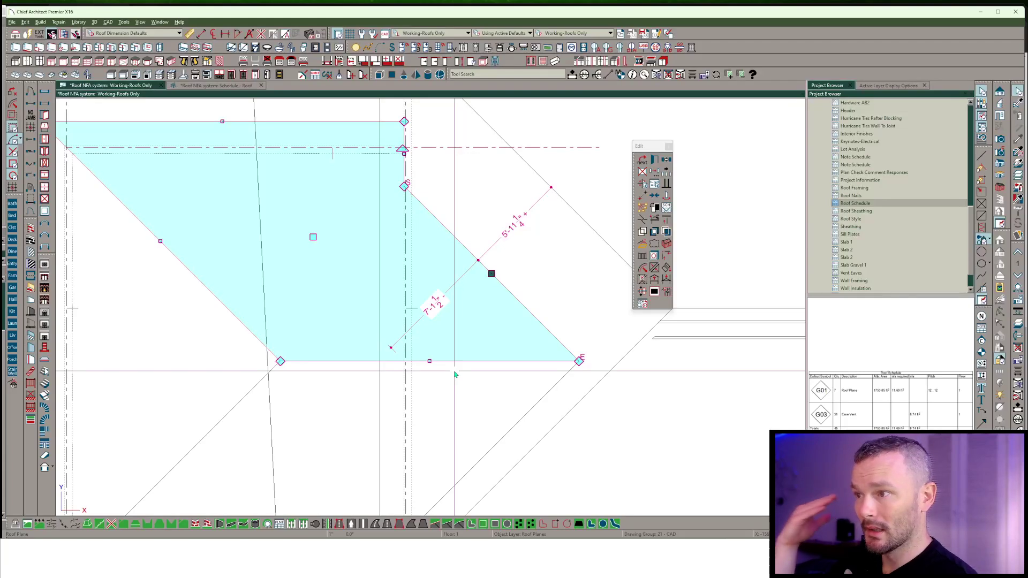
scroll(454, 375, "down", 4)
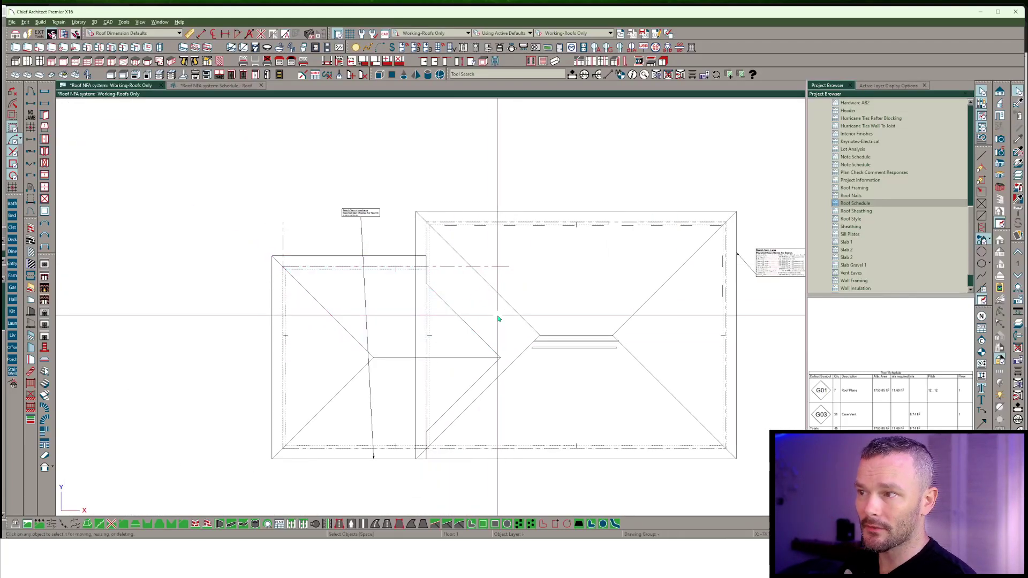
left_click(498, 319)
left_click(461, 320)
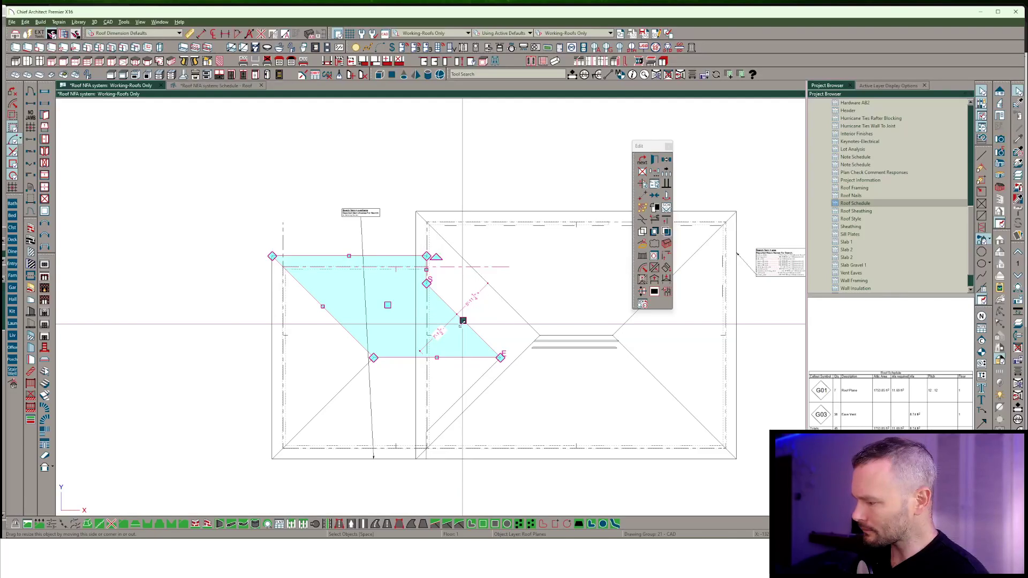
scroll(463, 322, "up", 2)
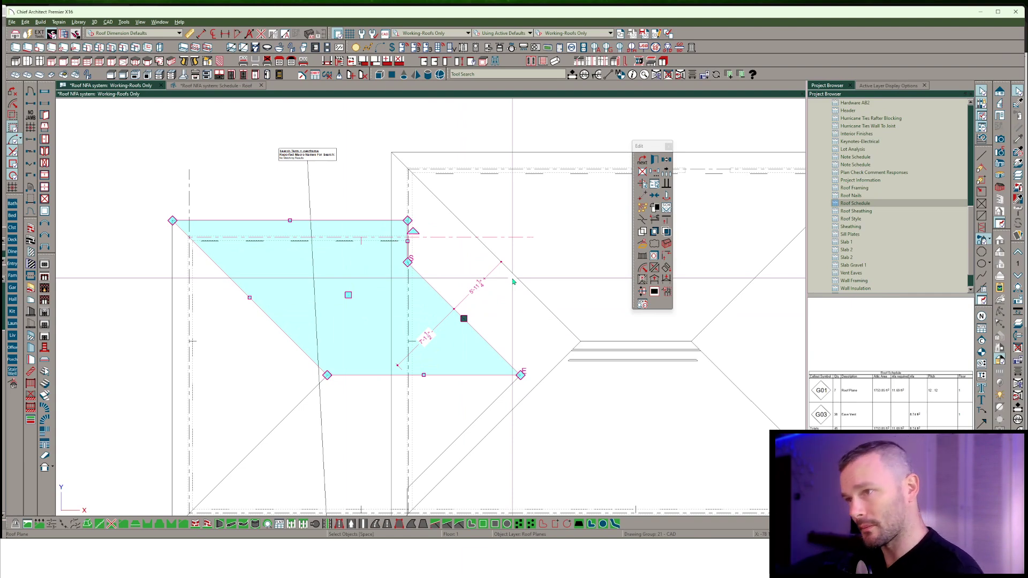
scroll(512, 282, "down", 1)
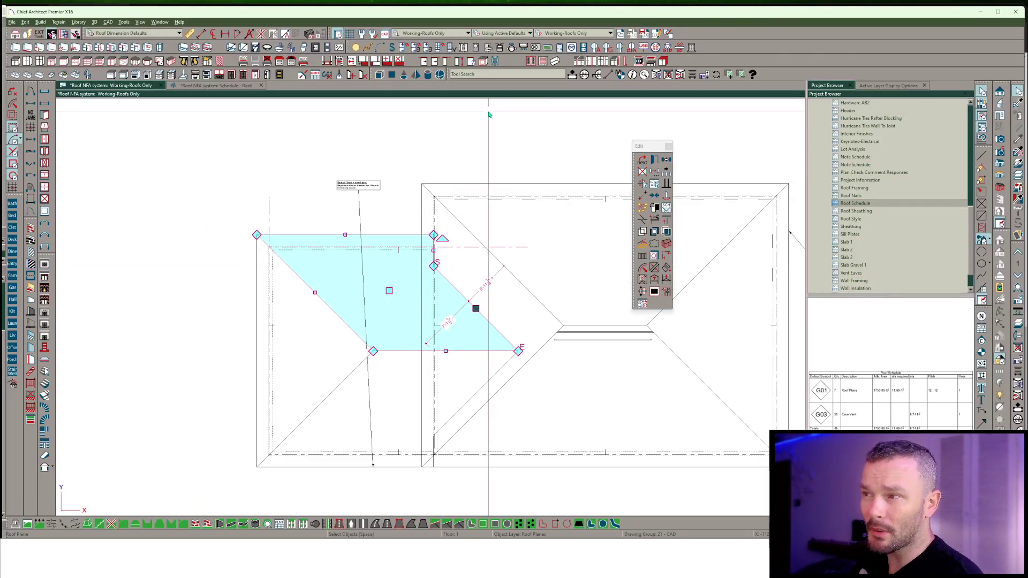
scroll(515, 134, "down", 1)
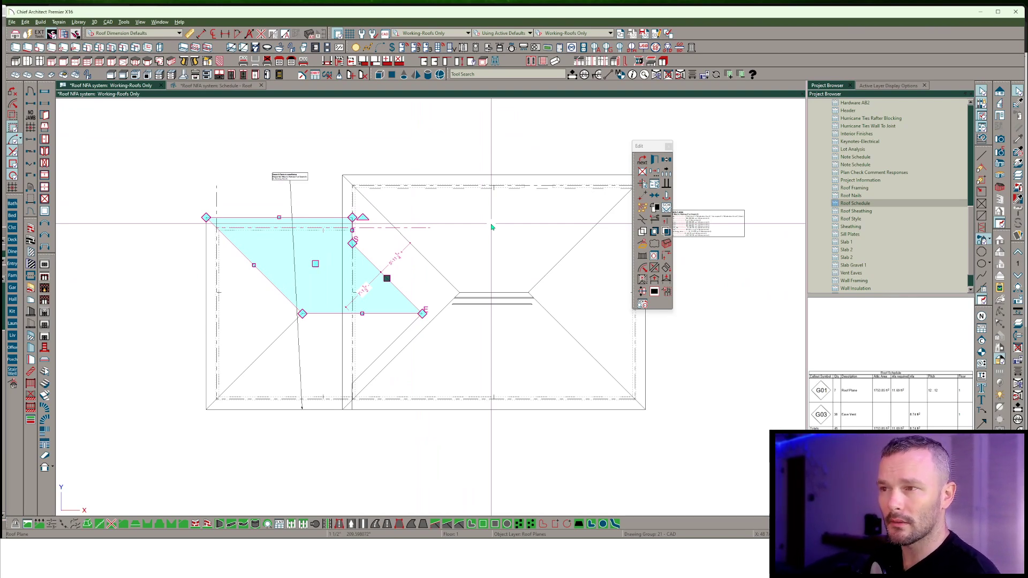
scroll(492, 227, "down", 1)
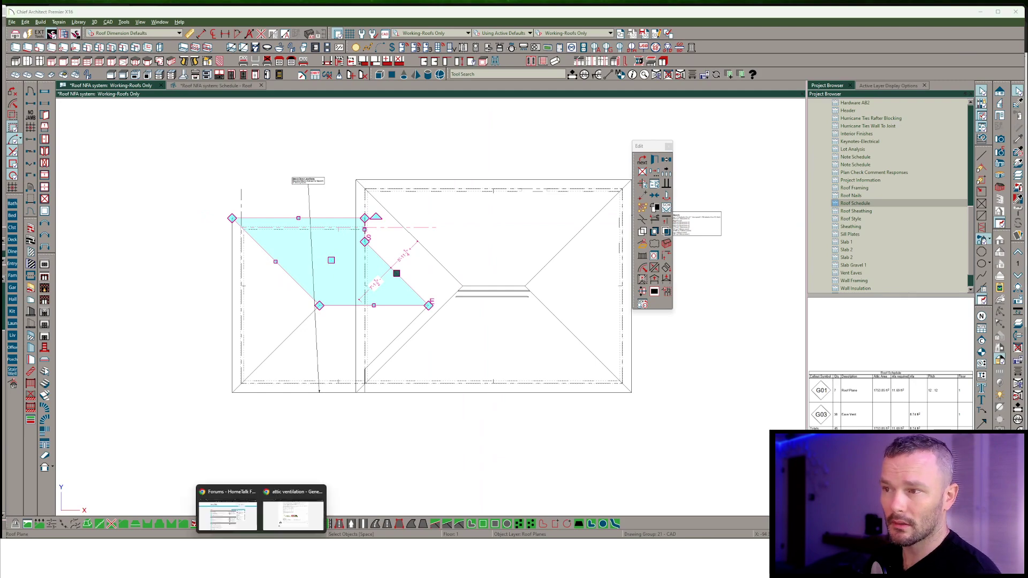
Switch to the browser and review the NFA notes and sample roof schedule in the attic ventilation thread
left_click(277, 517)
scroll(422, 264, "up", 6)
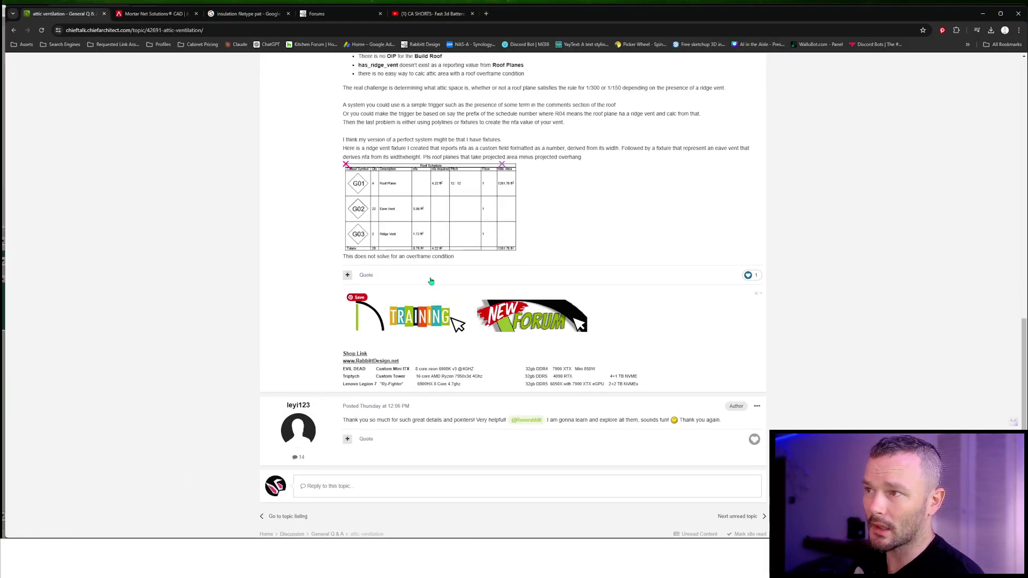
scroll(535, 375, "down", 2)
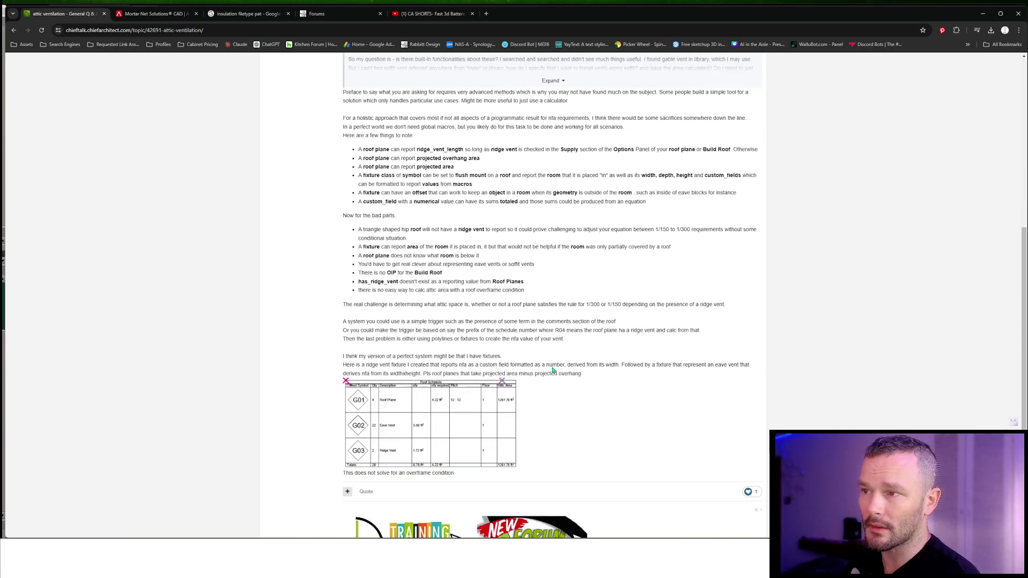
scroll(553, 368, "up", 1)
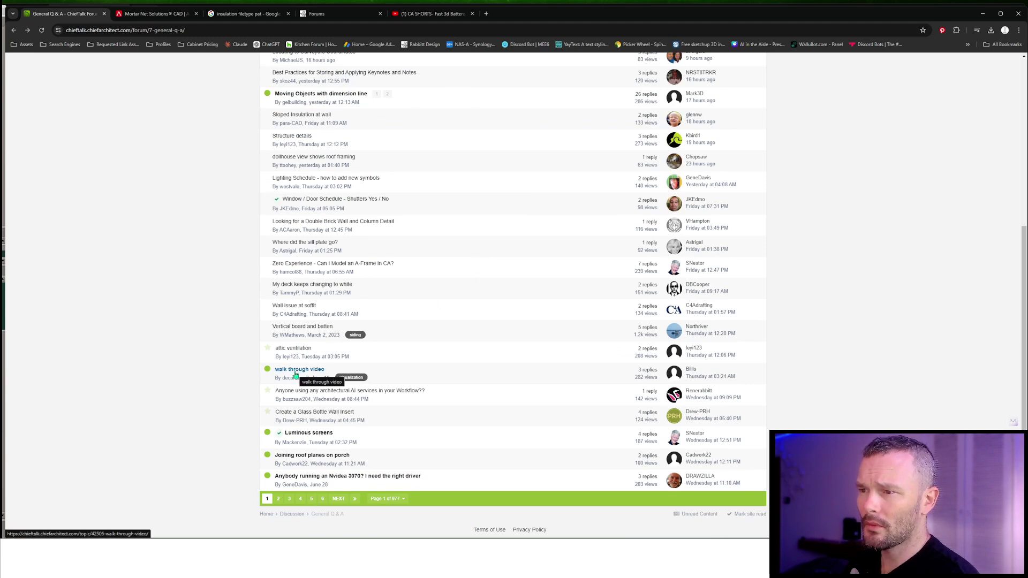
Open the "walk through video" forum topic and read the question and its replies
left_click(295, 369)
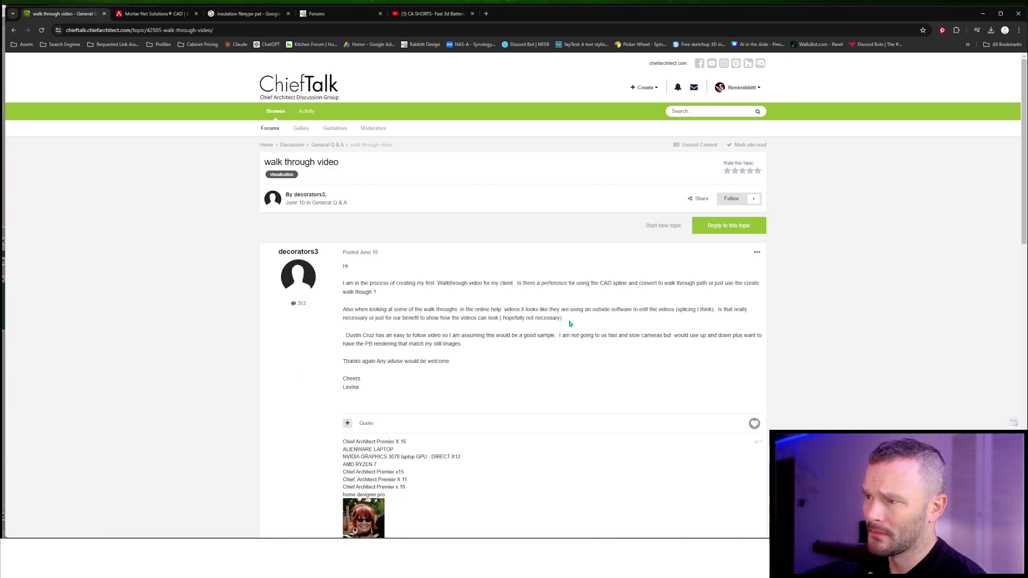
scroll(570, 323, "down", 4)
scroll(570, 324, "up", 3)
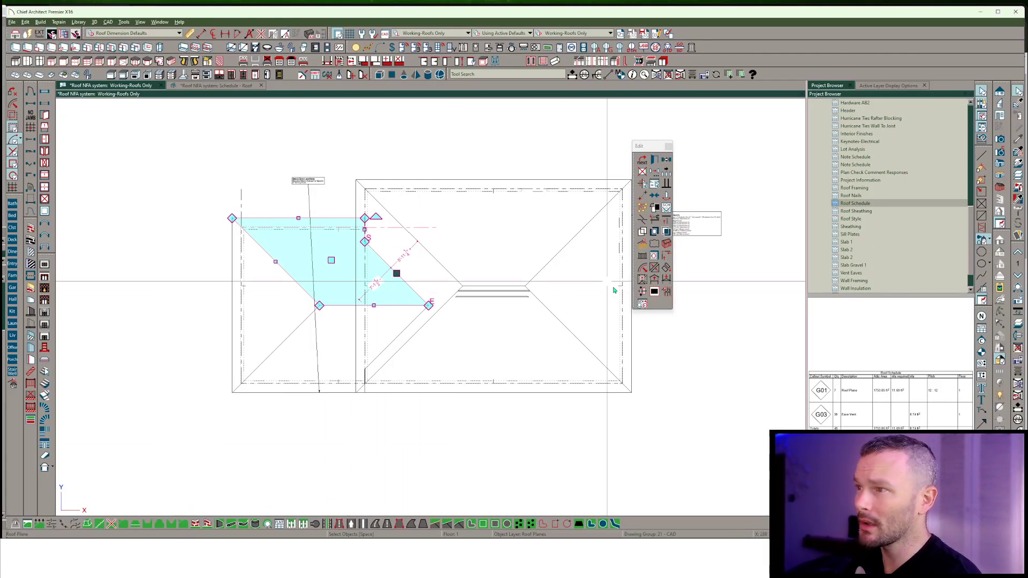
Switch Chief Architect to the Working-Plan view and place a full camera in the Living room aimed at window W01
left_click(578, 34)
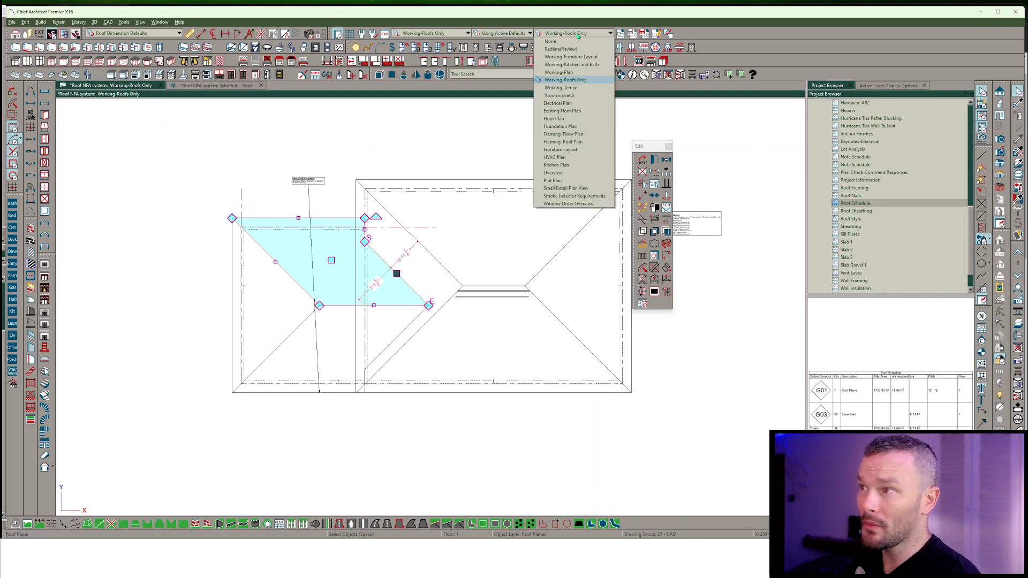
left_click(559, 72)
scroll(533, 274, "up", 2)
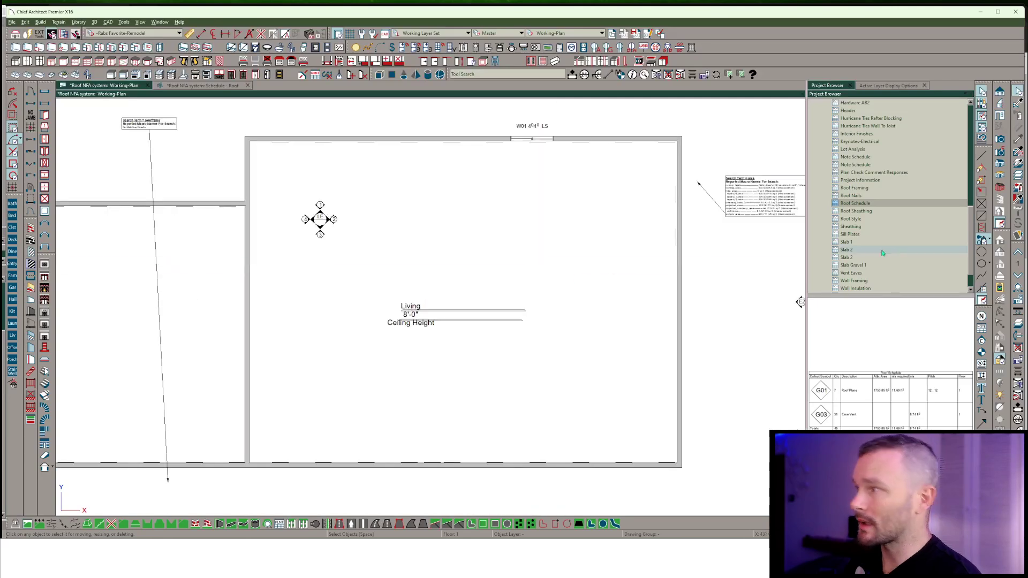
left_click(999, 139)
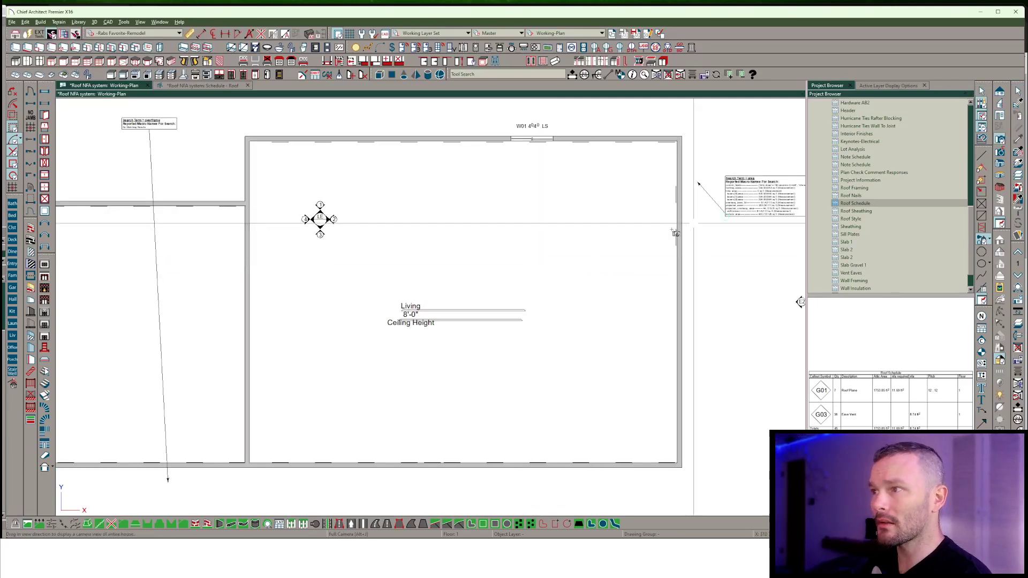
left_click_drag(598, 332, 539, 141)
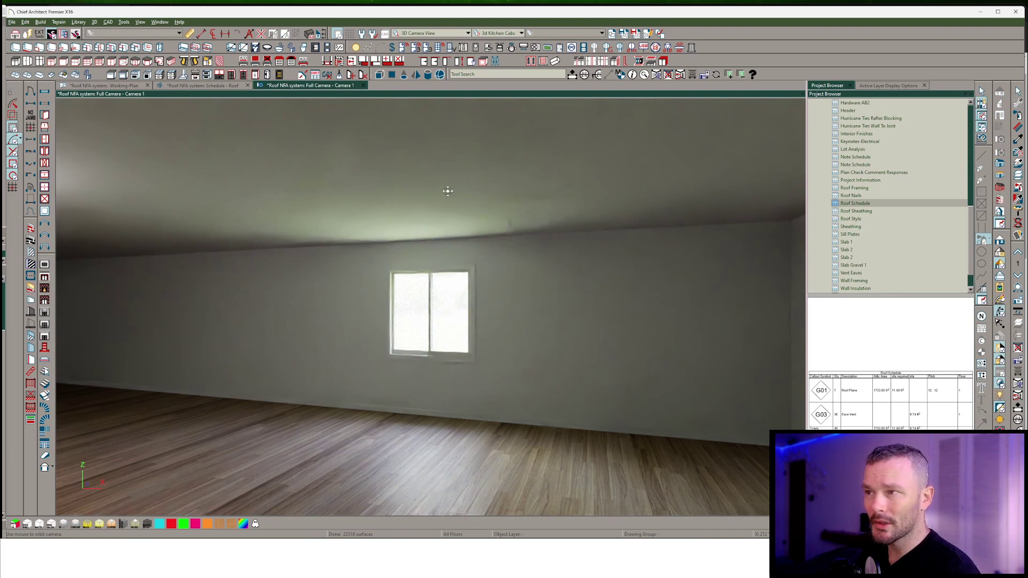
Create an orbital walkthrough path from the camera in plan and pull its start and end keyframes apart along the circle
left_click(79, 86)
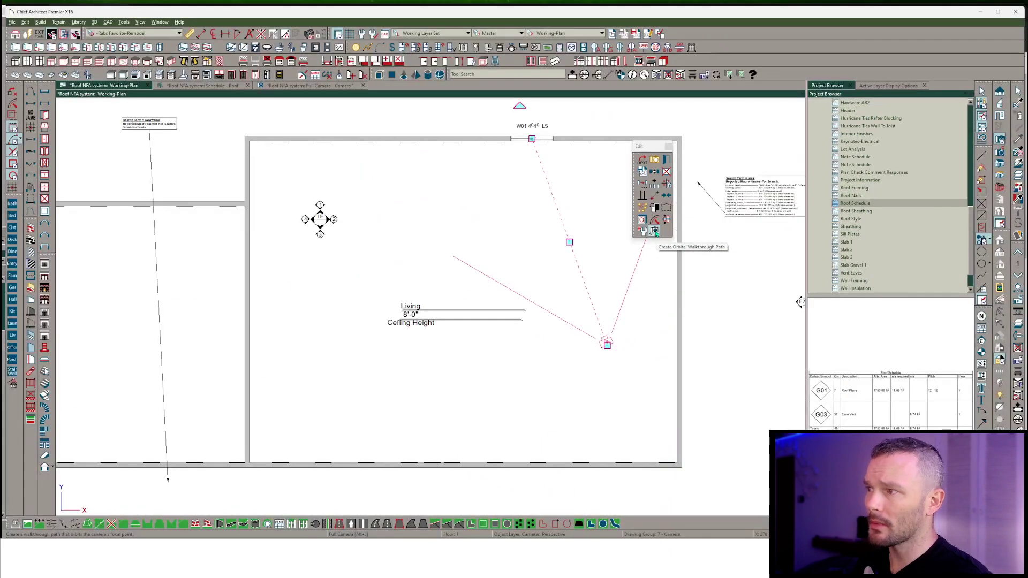
left_click(655, 231)
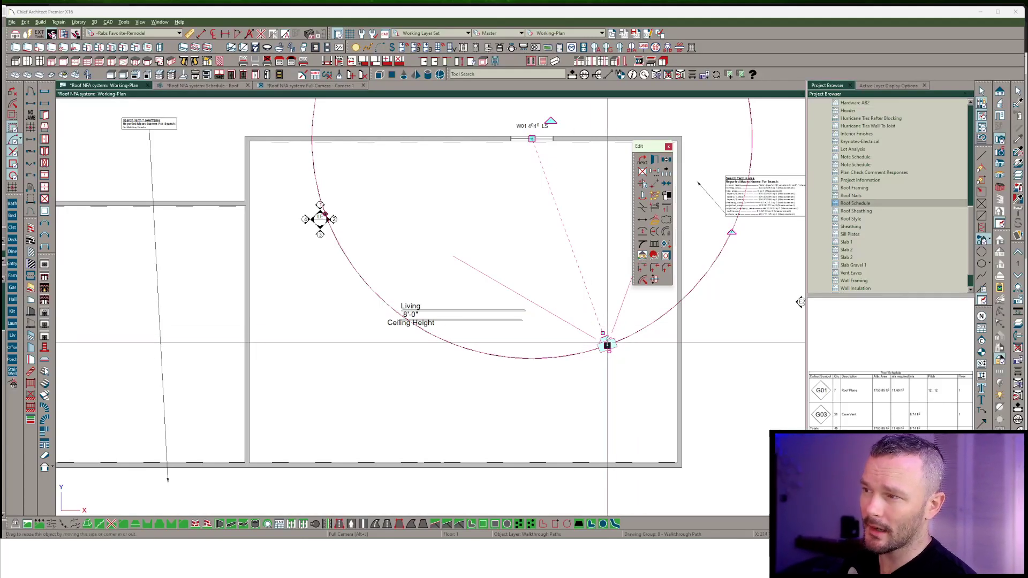
mouse_move(608, 342)
left_mouse_down()
mouse_move(627, 336)
mouse_move(615, 336)
left_mouse_up()
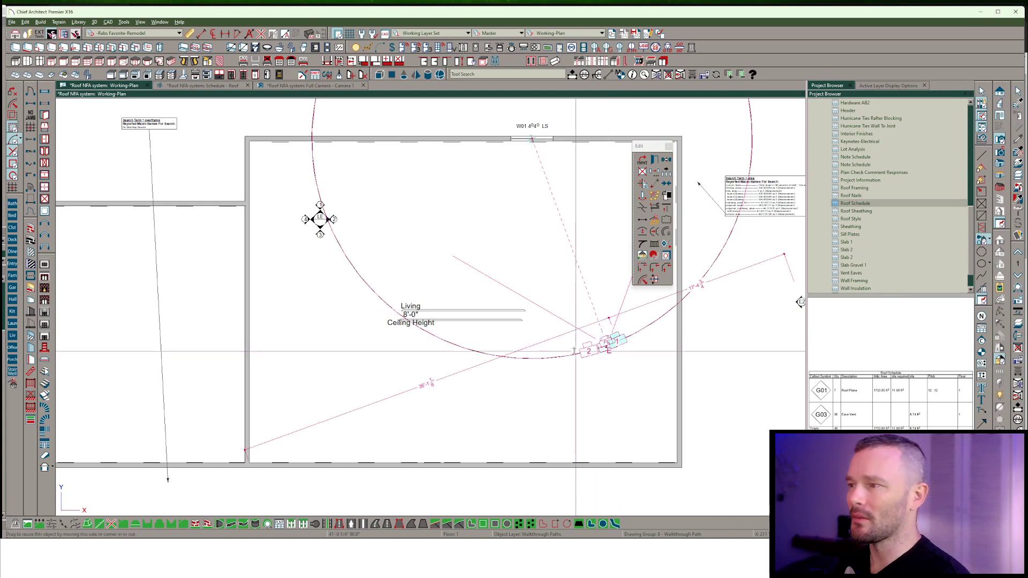
left_click(541, 358)
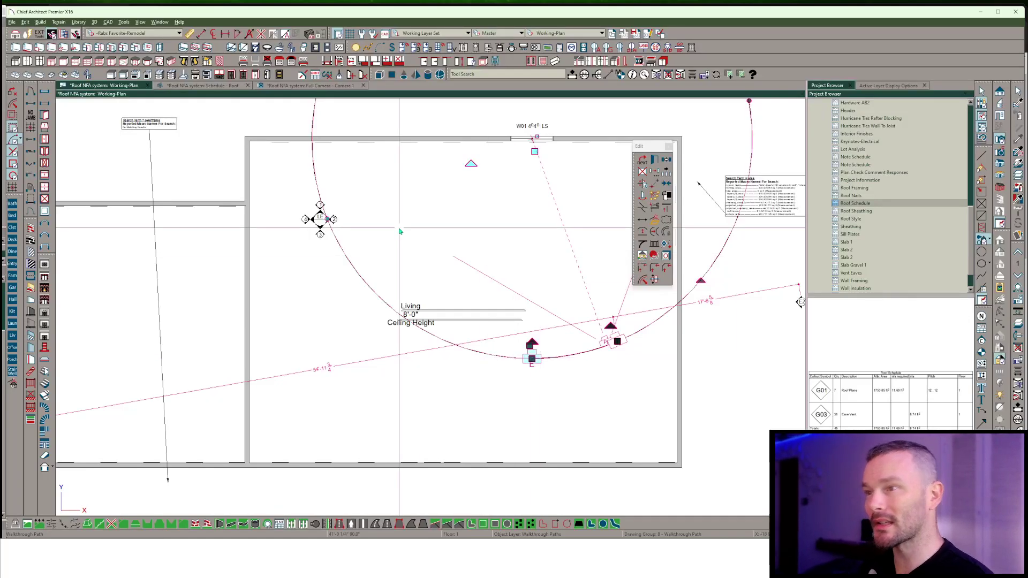
key("Escape")
Convert the walkthrough path's left-hand arc to a straight line
scroll(466, 259, "down", 2)
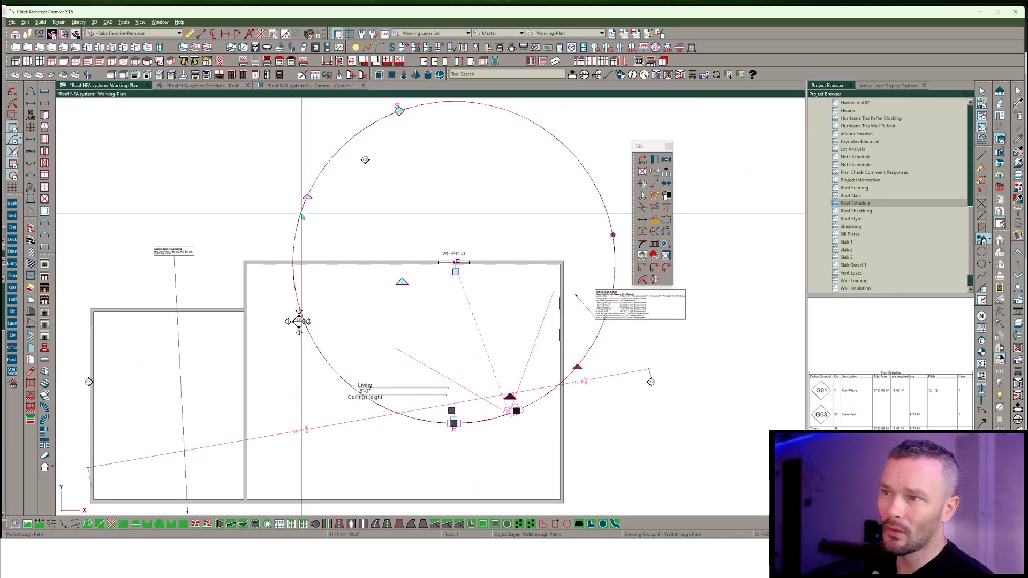
left_click(301, 212)
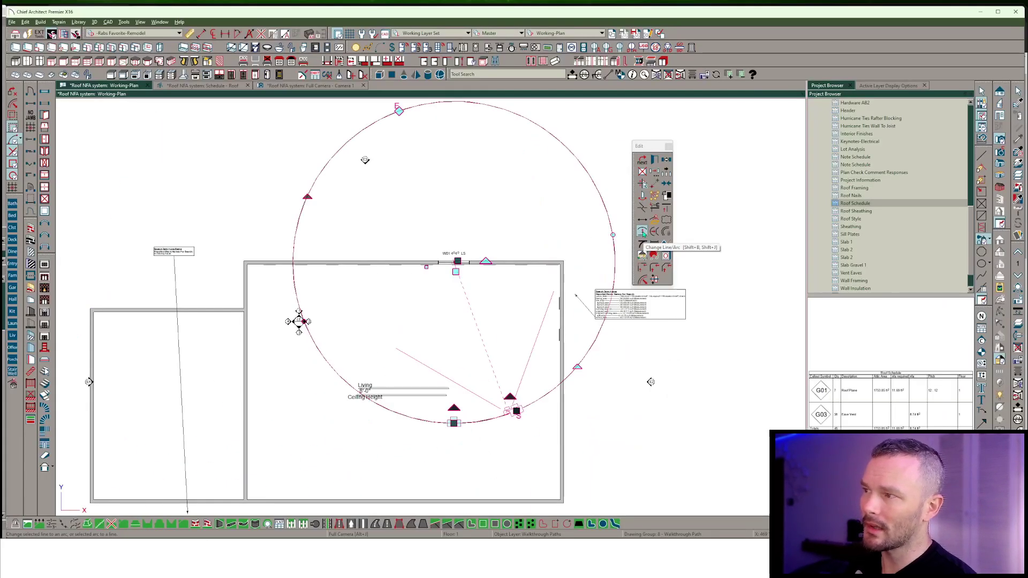
left_click(644, 233)
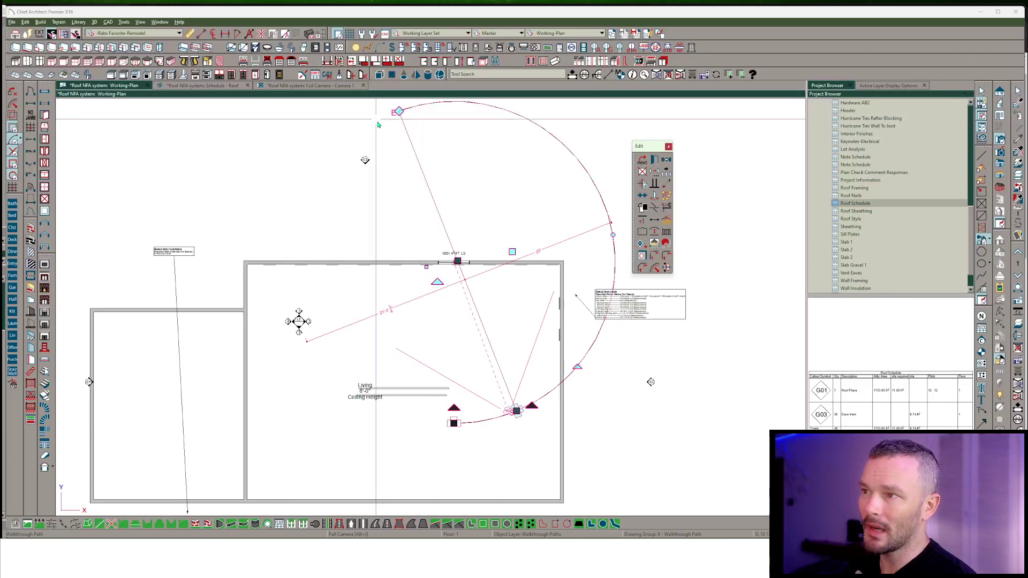
Reshape the walkthrough path into a short, shallow arc between its start and end keyframes inside the Living room
left_click_drag(399, 111, 517, 411)
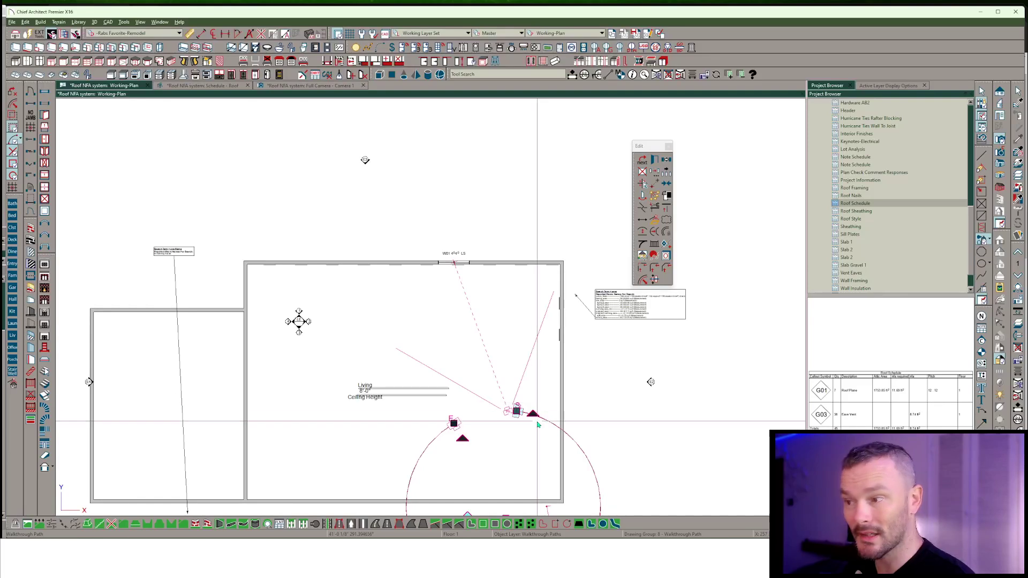
middle_click_drag(540, 426, 495, 287)
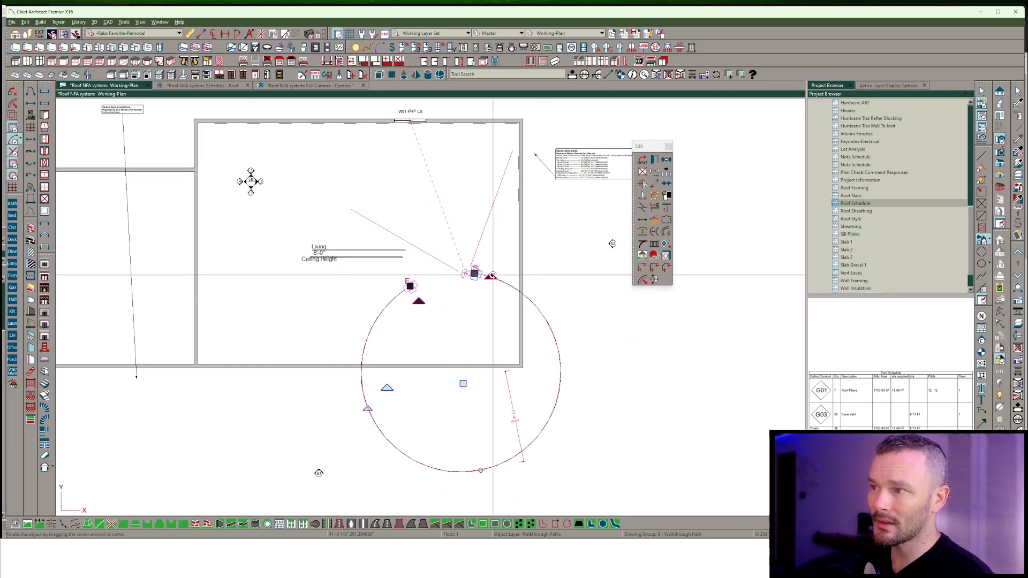
left_click(373, 321)
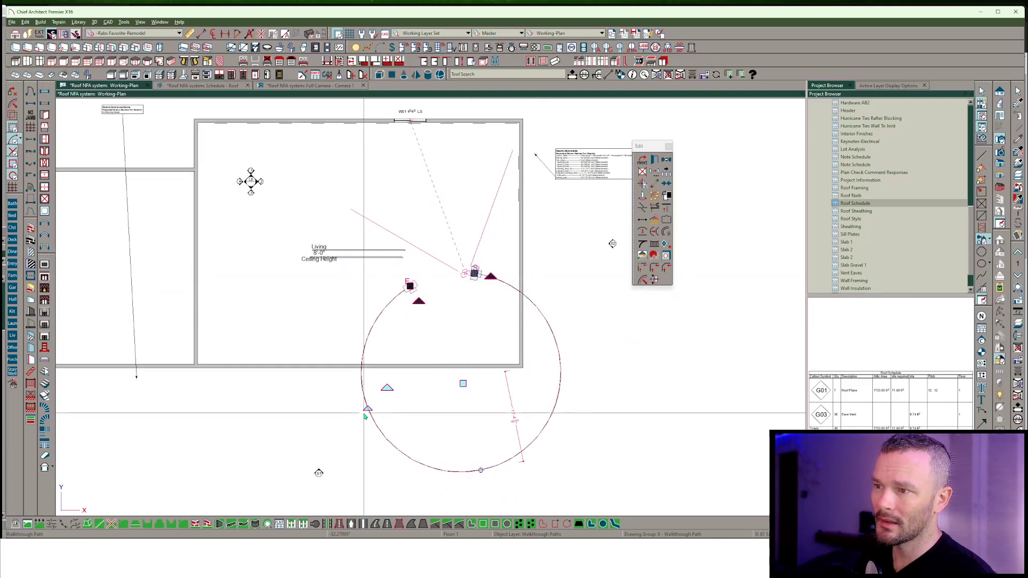
left_click_drag(368, 406, 447, 287)
Select the walkthrough path and rotate its first keyframe so that it faces more toward window W01
scroll(459, 225, "up", 3)
left_click(492, 335)
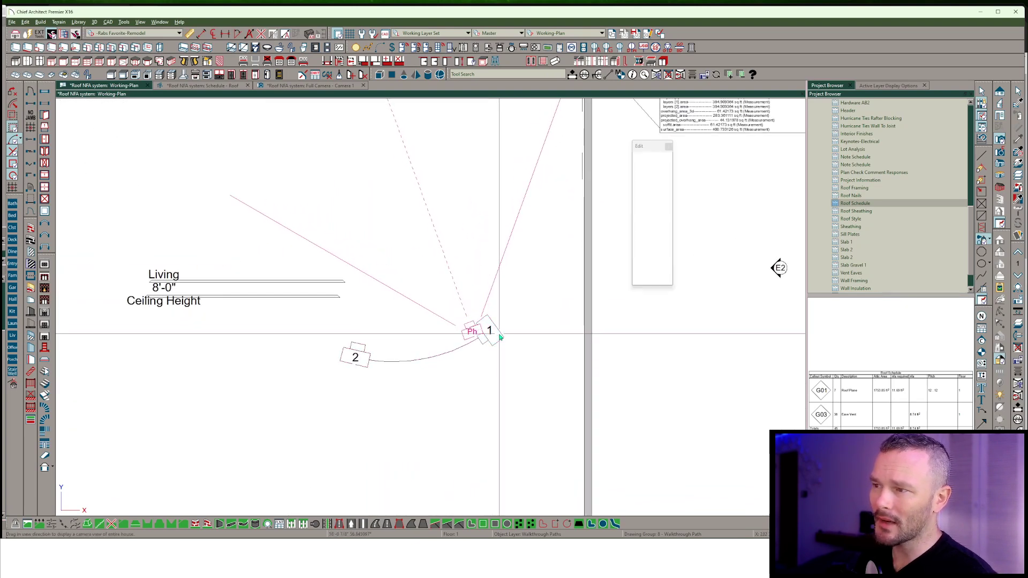
left_click(492, 335)
left_click(491, 335)
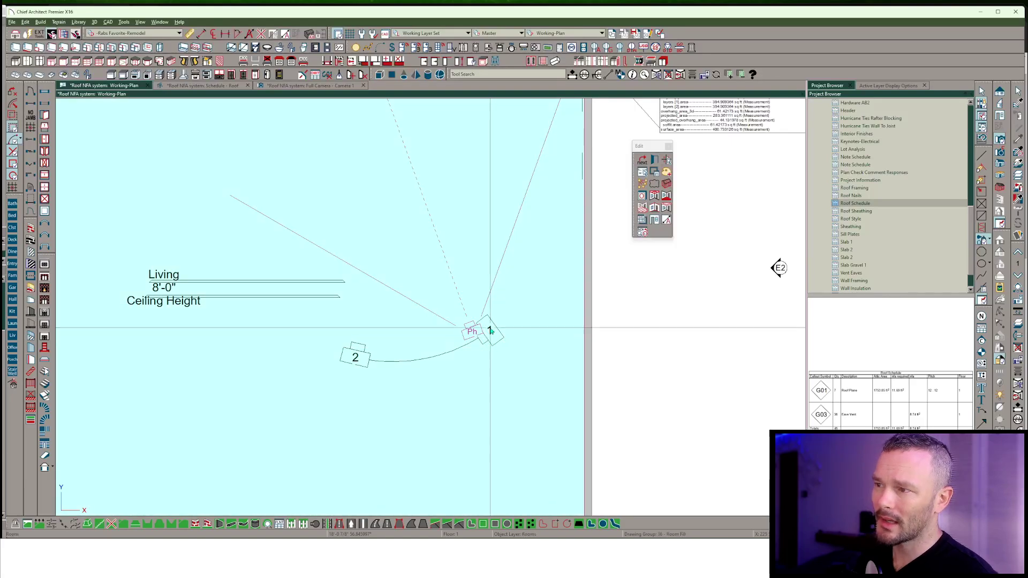
left_click(492, 332)
left_click(492, 332)
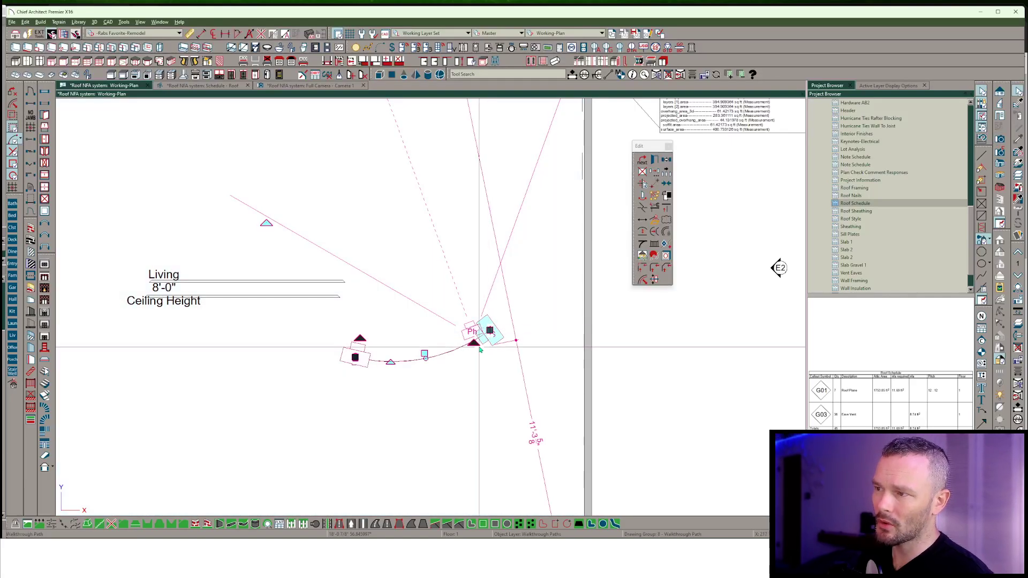
left_click(471, 343)
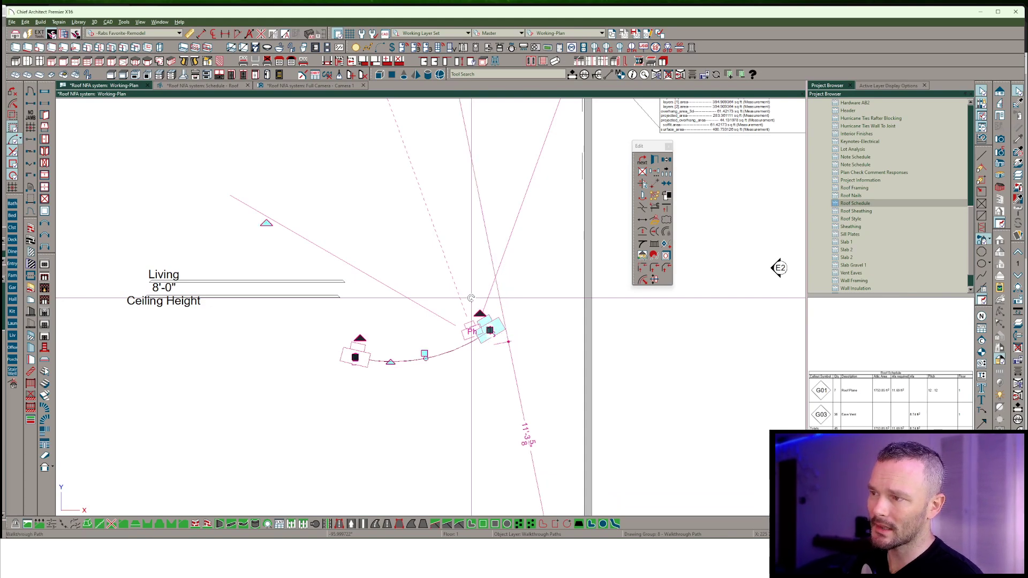
Move the path's end keyframe across the Living room to beside the interior elevation marker, stretching the path into a wide arc
left_click_drag(359, 355, 182, 198)
scroll(124, 214, "down", 2)
scroll(254, 340, "down", 1)
middle_click_drag(182, 198, 220, 276)
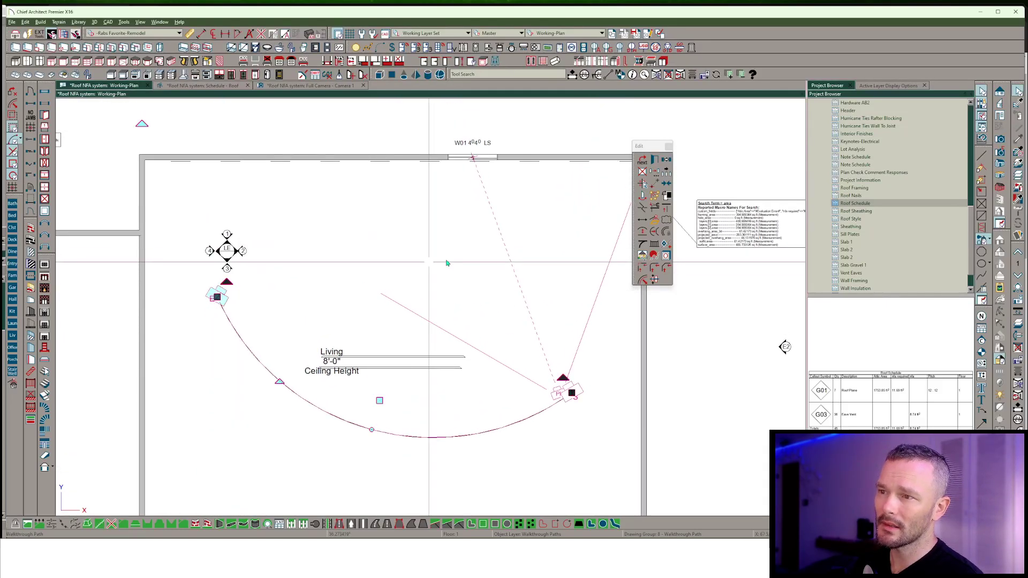
middle_click_drag(389, 412, 340, 375)
scroll(320, 375, "down", 1)
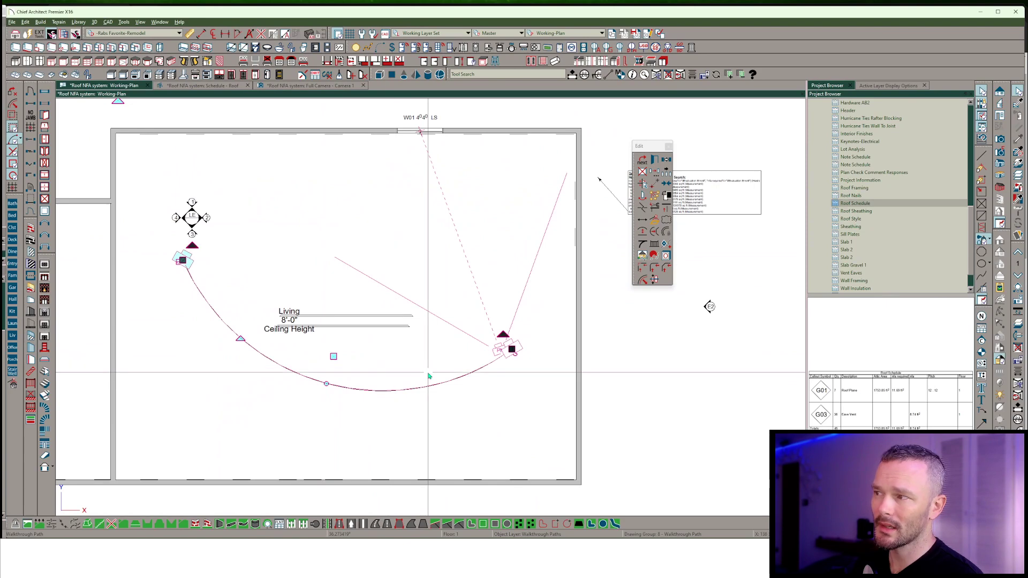
Insert an additional keyframe on the walkthrough arc, just below the Living room label
middle_click_drag(644, 247, 666, 246)
left_click(667, 245)
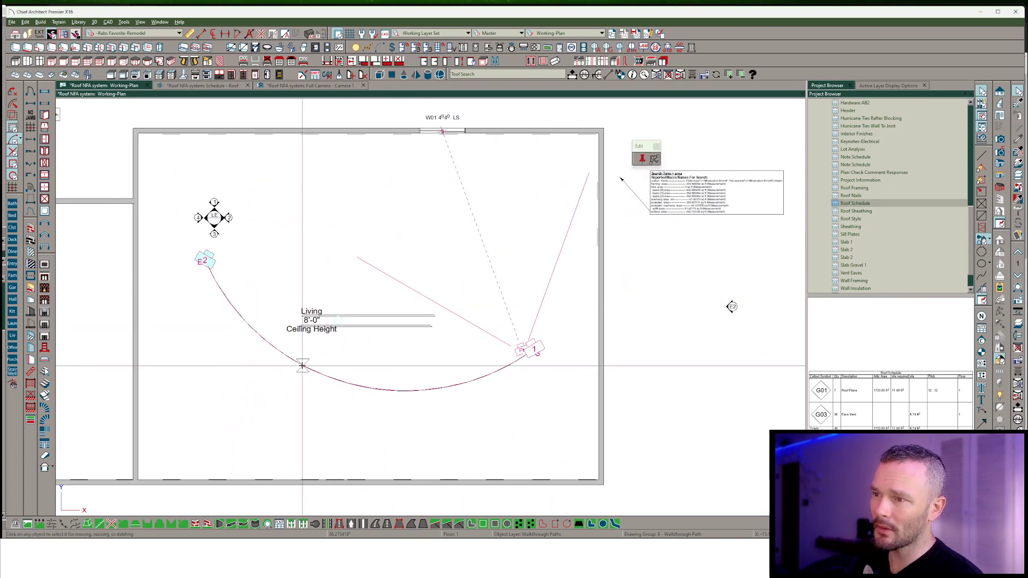
left_click(306, 365)
scroll(413, 338, "up", 1)
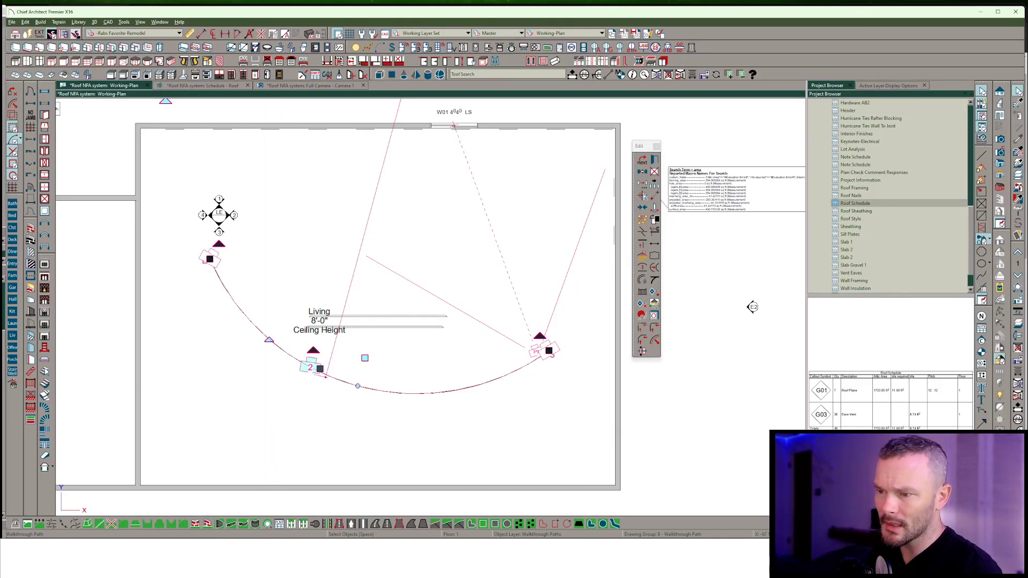
Switch to the Chrome browser and open the YouTube subscriptions feed
mouse_move(261, 549)
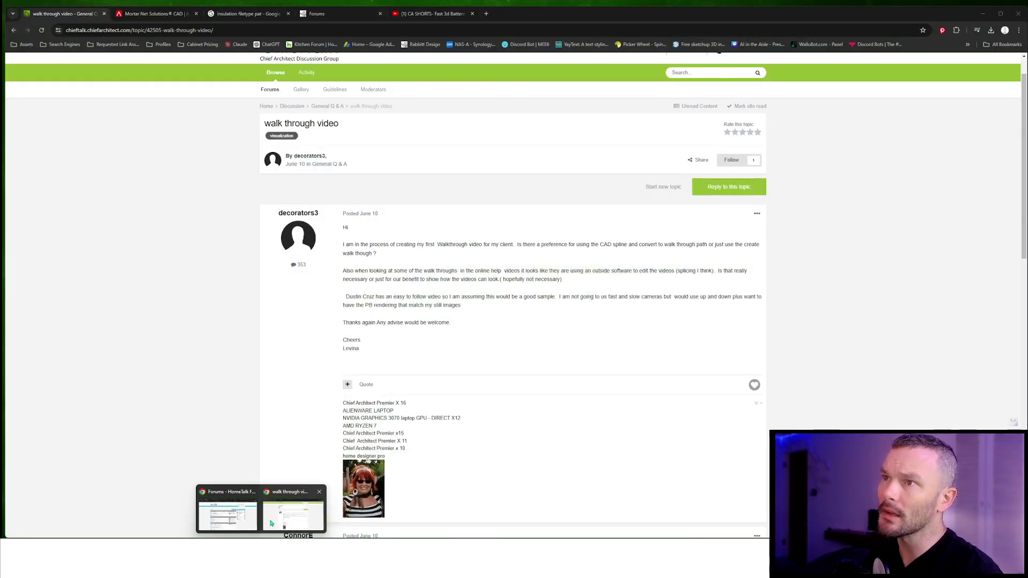
left_click(294, 515)
left_click(430, 16)
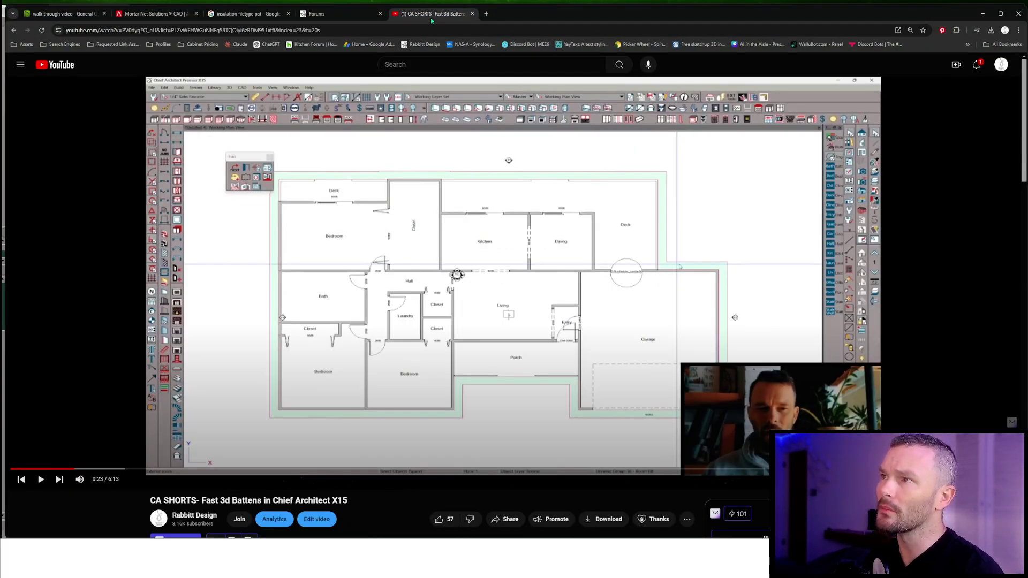
left_click(1001, 64)
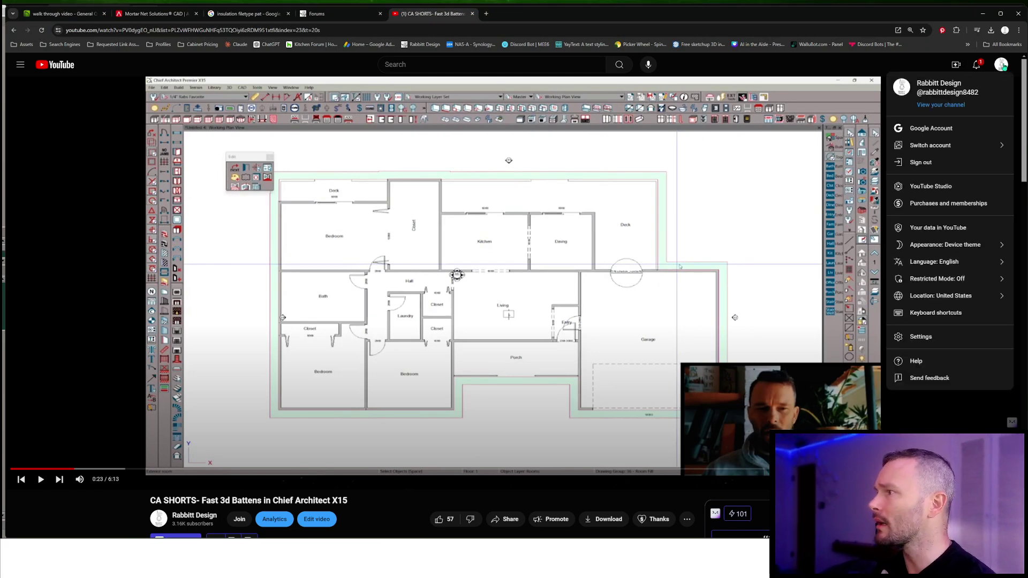
left_click(966, 213)
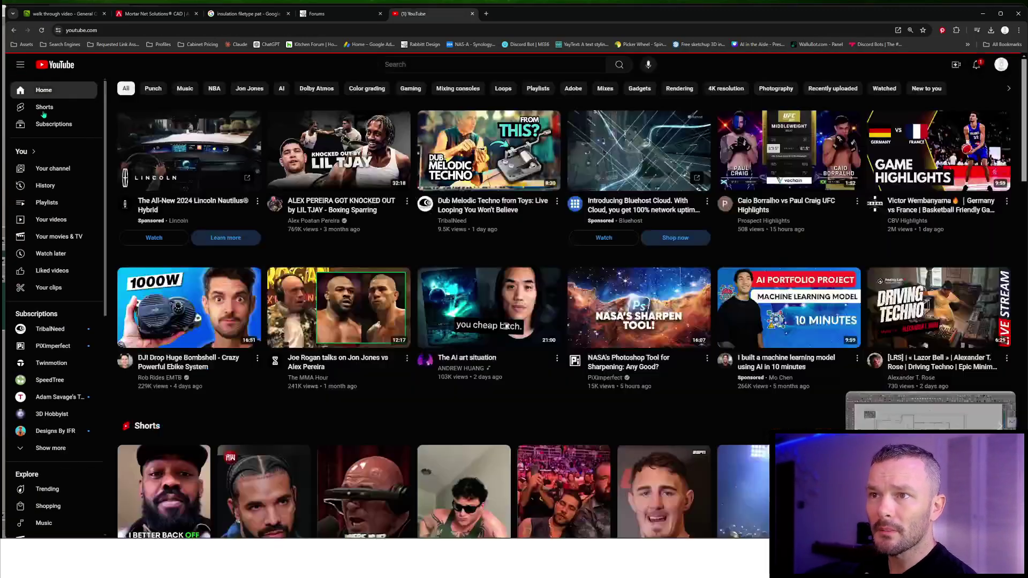
left_click(54, 124)
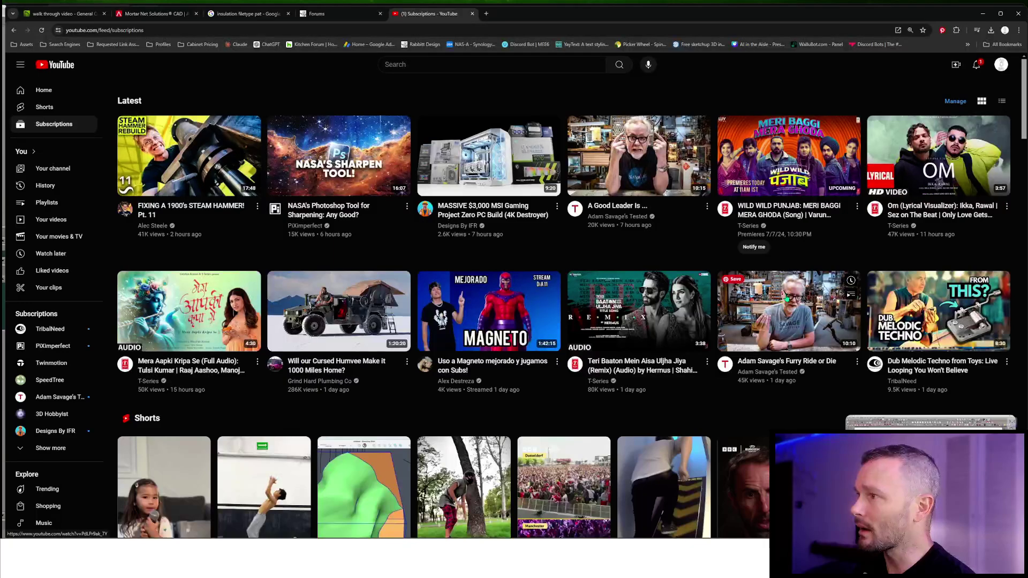
Look through the subscriptions feed, play Full Time Filmmaker's "What's In My Camera Bag (for EVERY occasion)" past its ad, and pause it
scroll(787, 299, "down", 2)
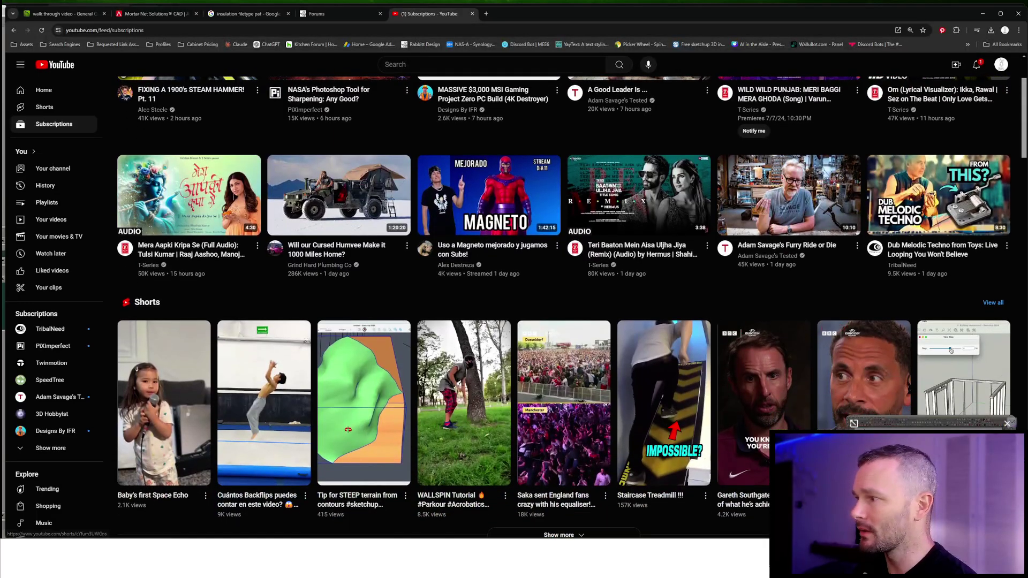
left_click(1007, 412)
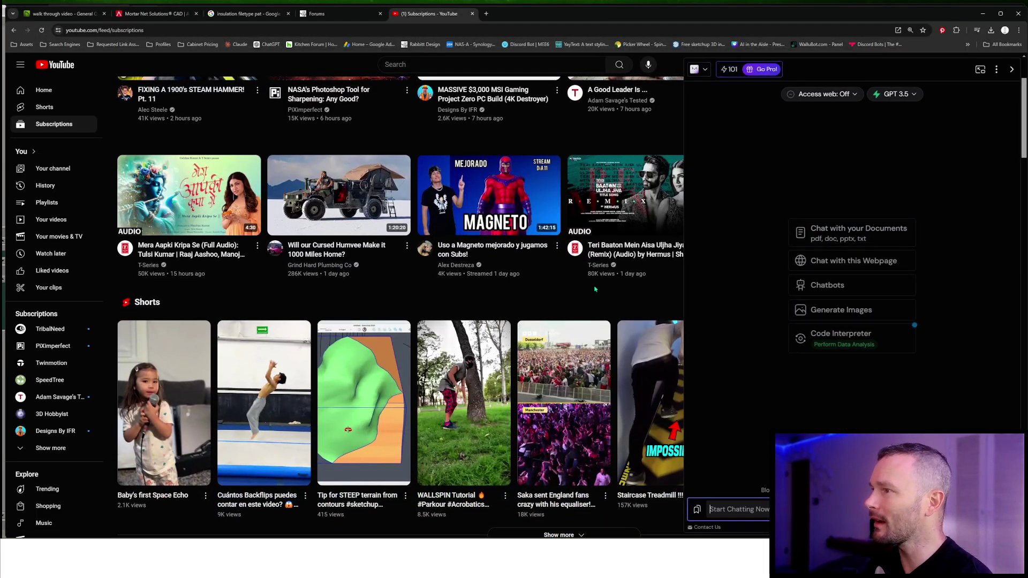
left_click(1012, 70)
scroll(575, 261, "down", 4)
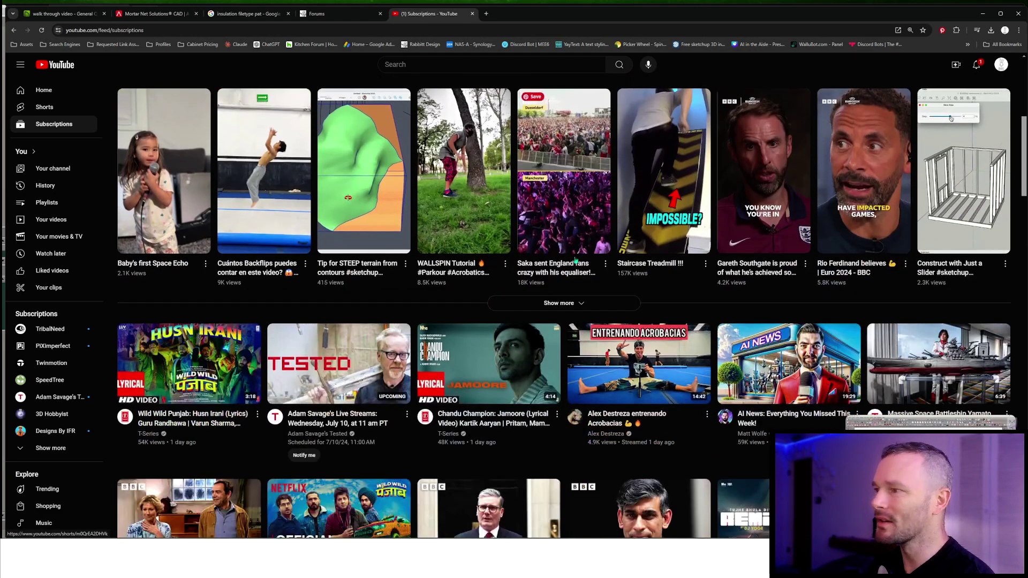
scroll(576, 261, "down", 6)
scroll(736, 307, "down", 12)
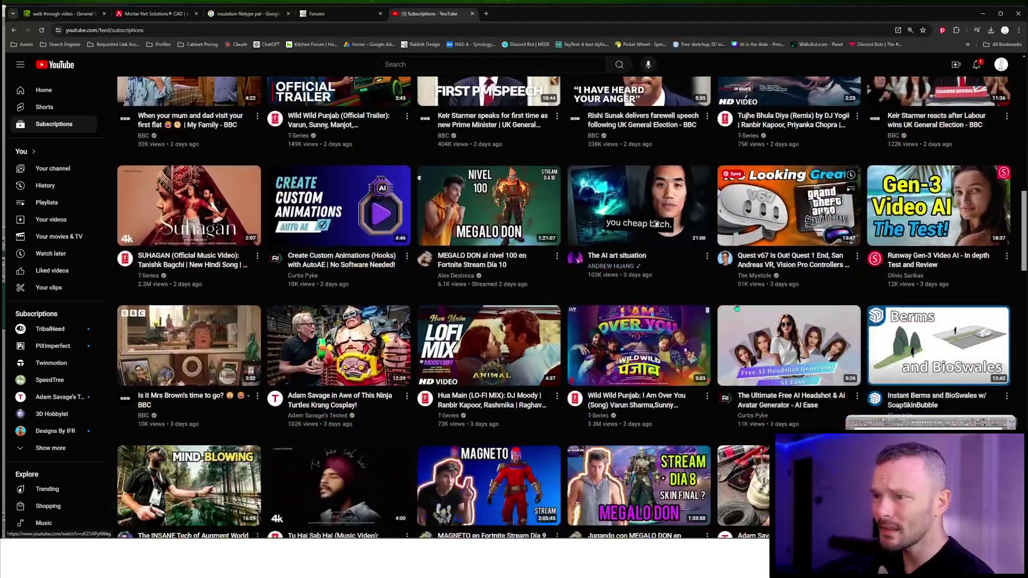
scroll(637, 319, "down", 9)
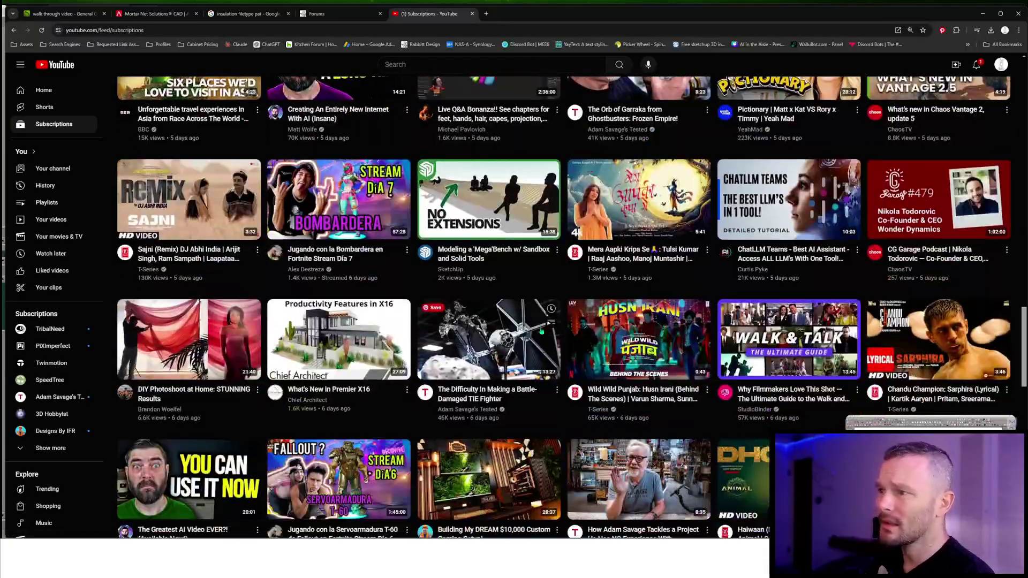
scroll(592, 348, "down", 6)
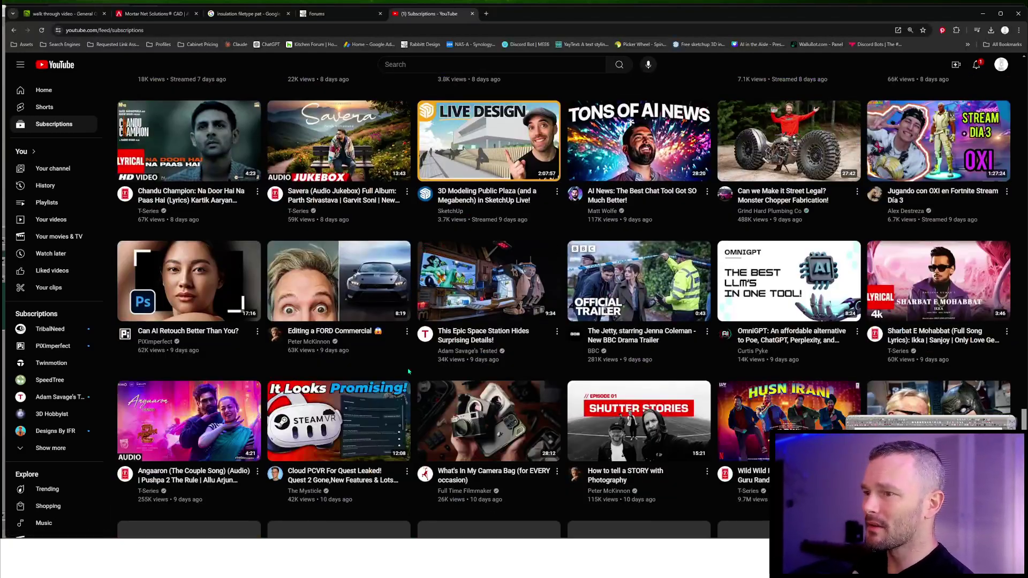
scroll(455, 332, "down", 3)
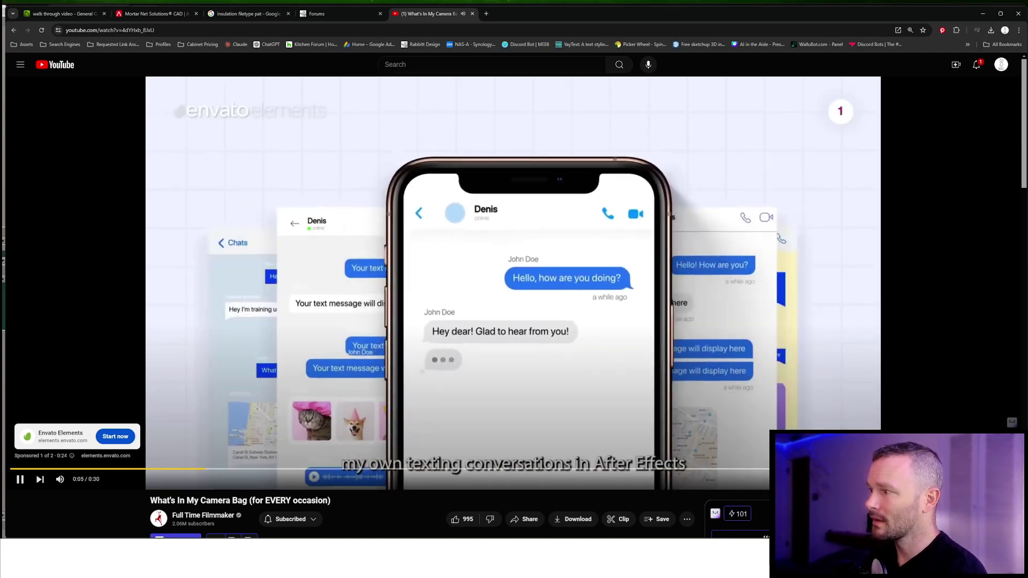
left_click(974, 444)
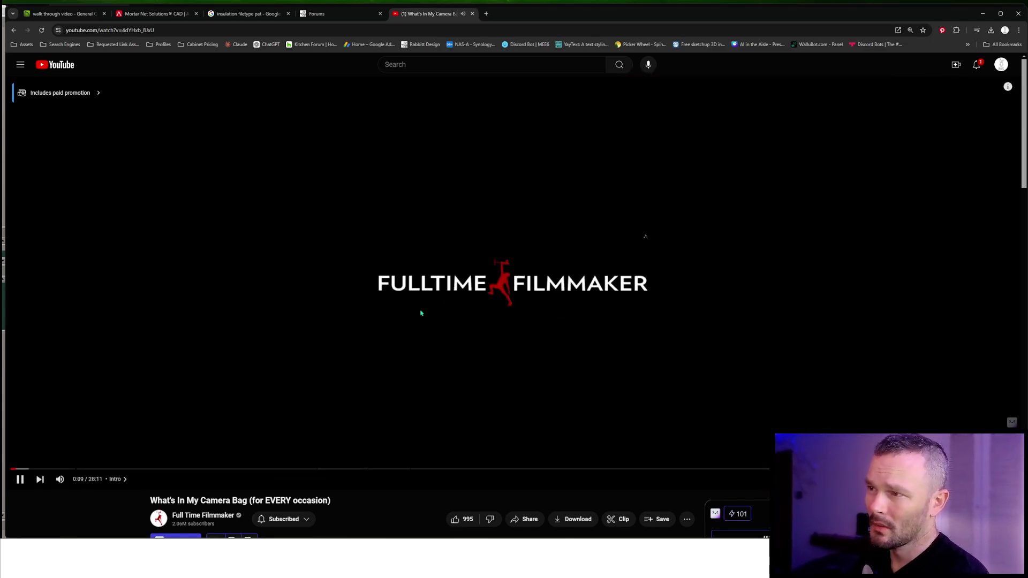
left_click(418, 328)
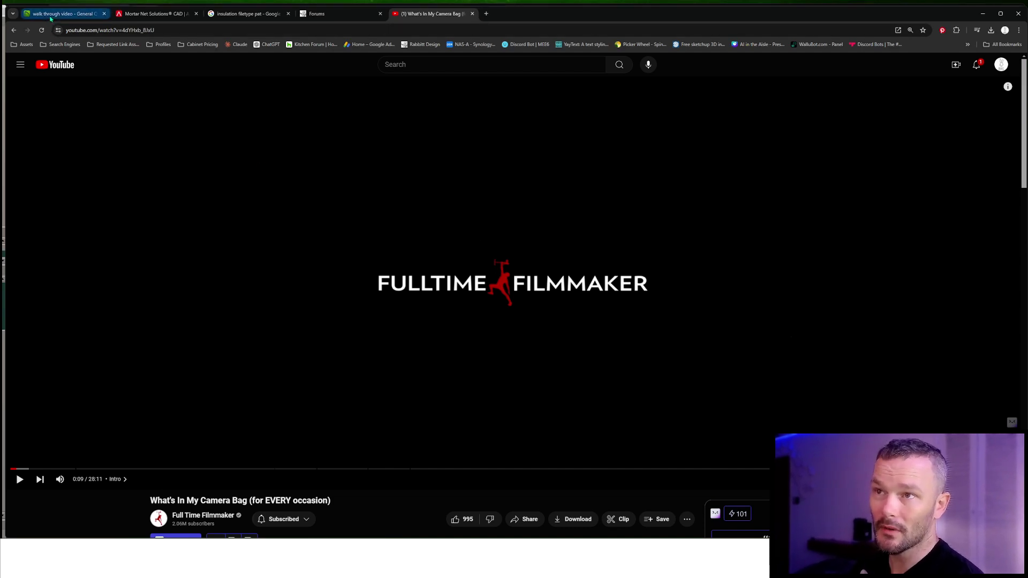
Return to the ChiefTalk General Q & A forum, open the "Create a Glass Bottle Wall Insert" topic and read its posts
mouse_move(50, 18)
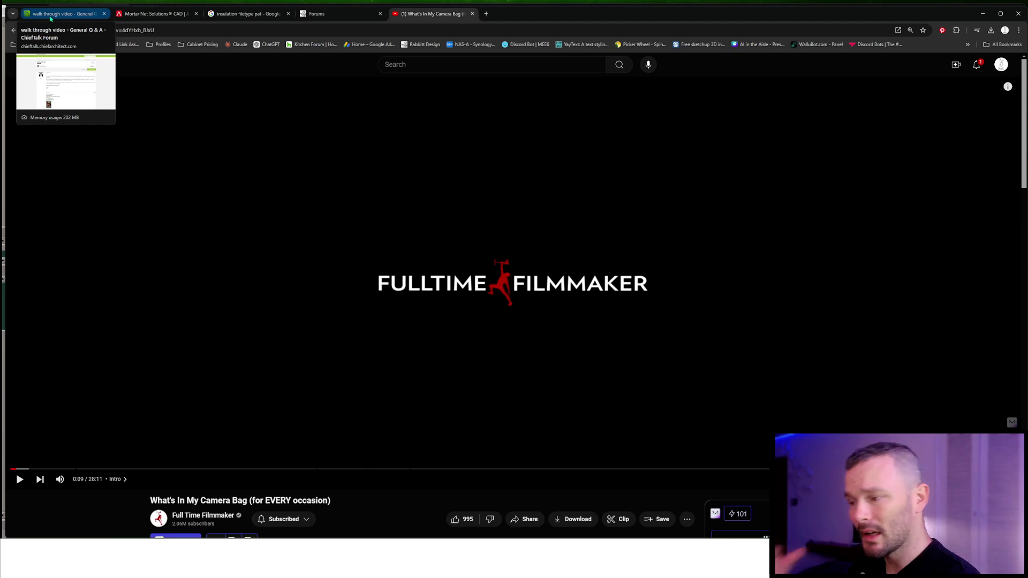
left_click(51, 18)
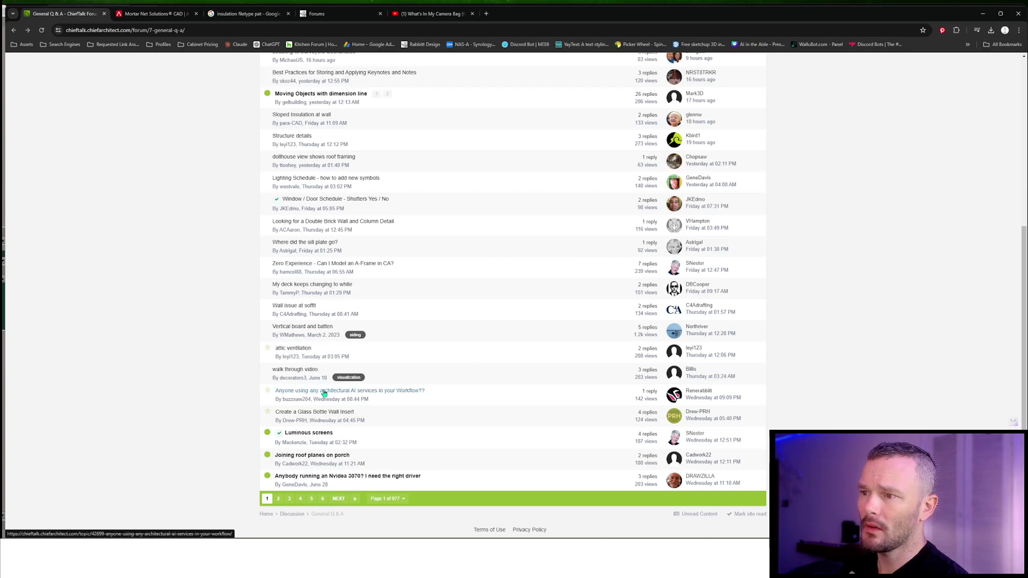
mouse_move(330, 395)
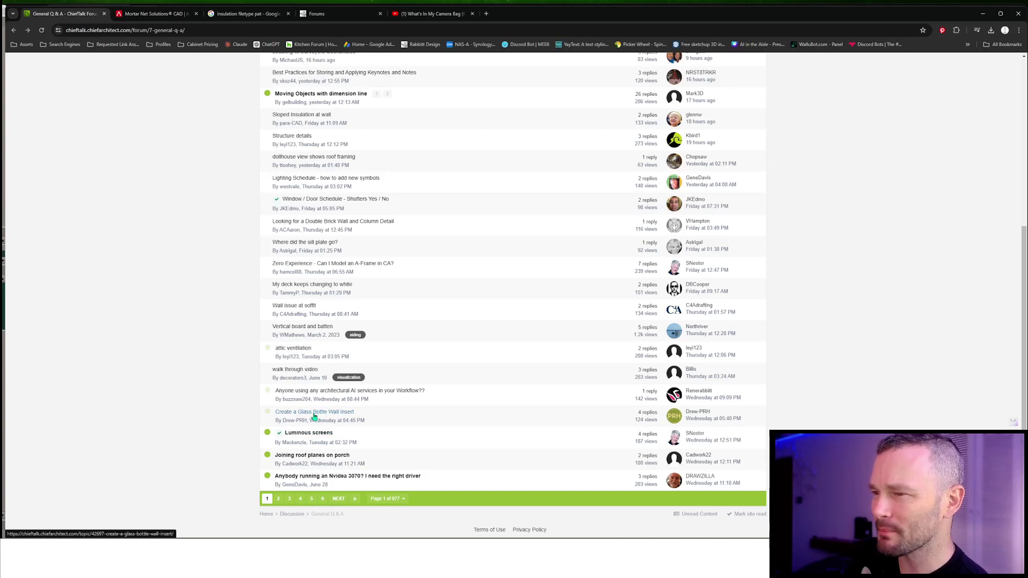
scroll(527, 323, "down", 8)
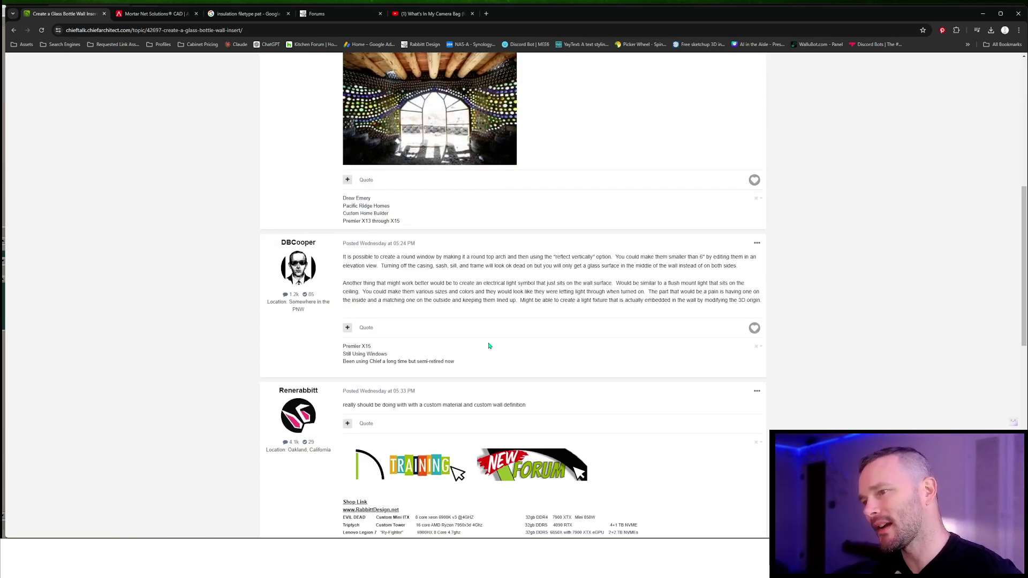
scroll(469, 349, "up", 3)
Open the topic's bottle wall photo in its own browser tab and snip the coloured bottle area beside the arched window
left_click(448, 280)
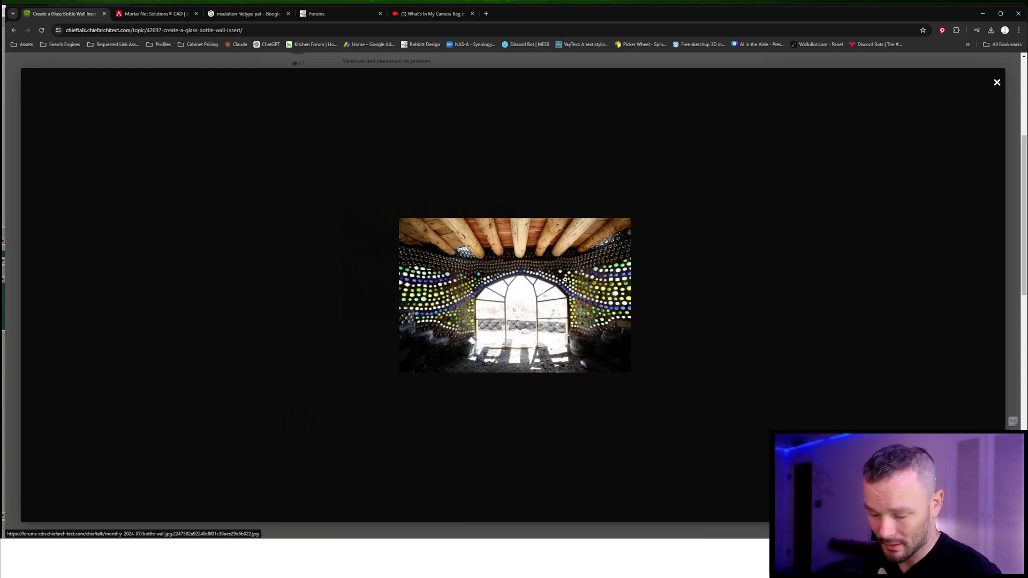
left_click(504, 302)
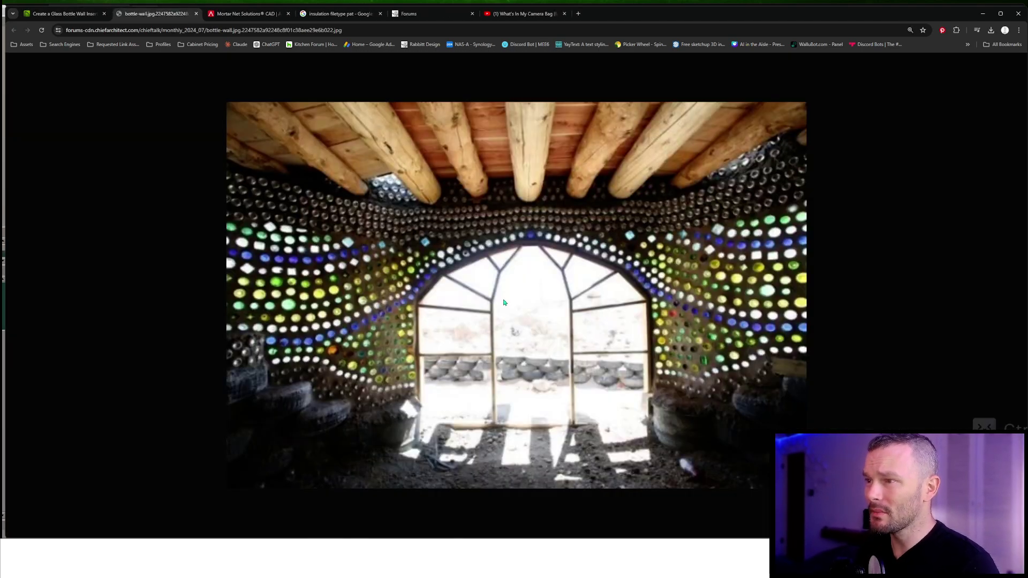
key("super+shift+s")
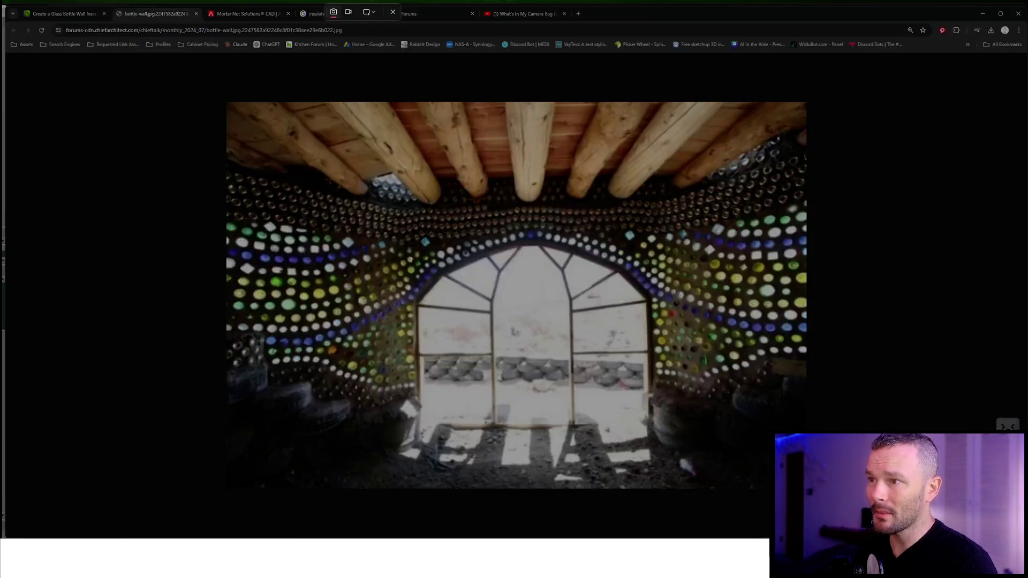
left_click_drag(352, 231, 241, 332)
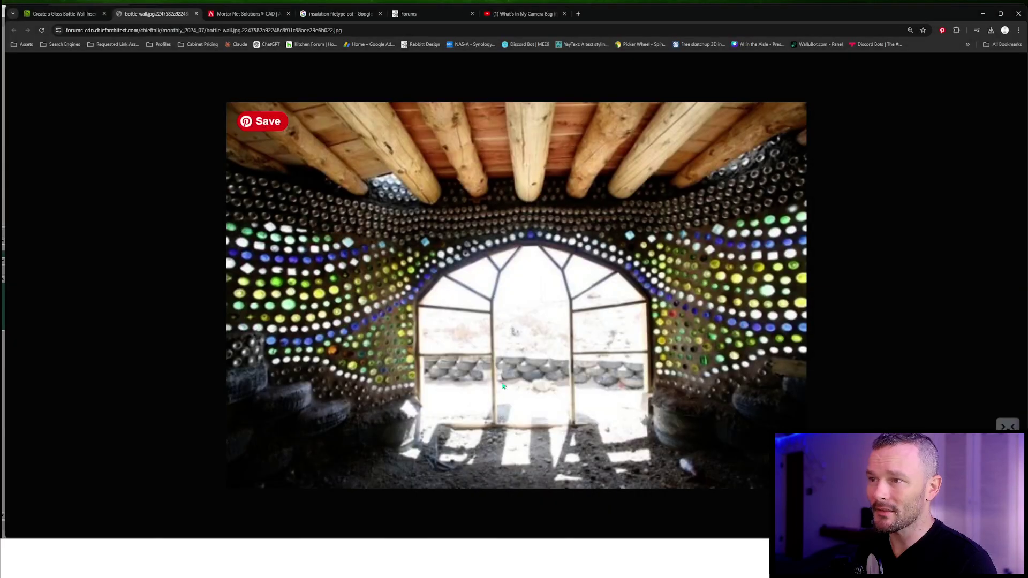
Switch to Chief Architect and bring up the Full Camera - Camera 1 view of the Living room
key("alt+Tab")
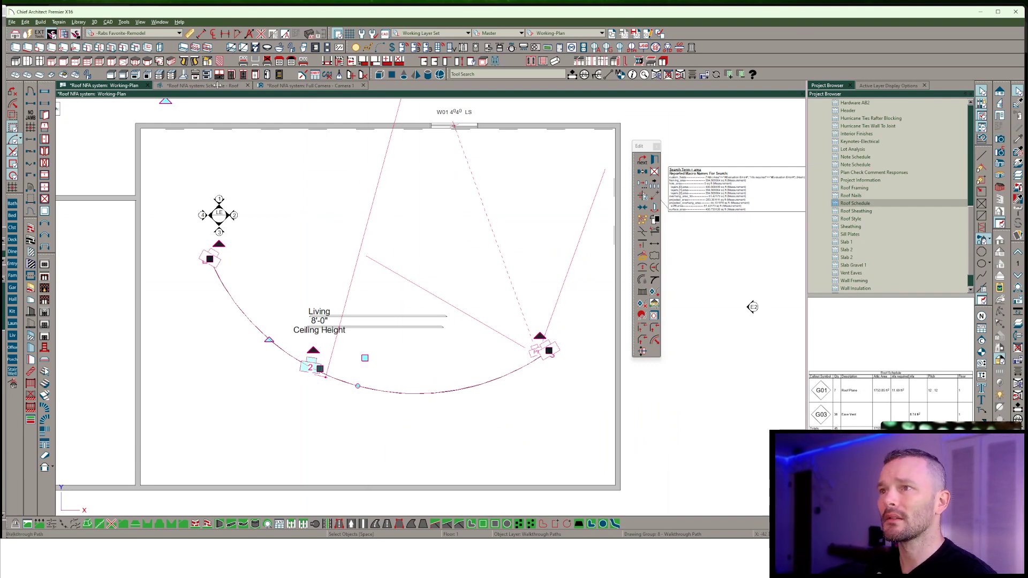
key("ctrl+Tab")
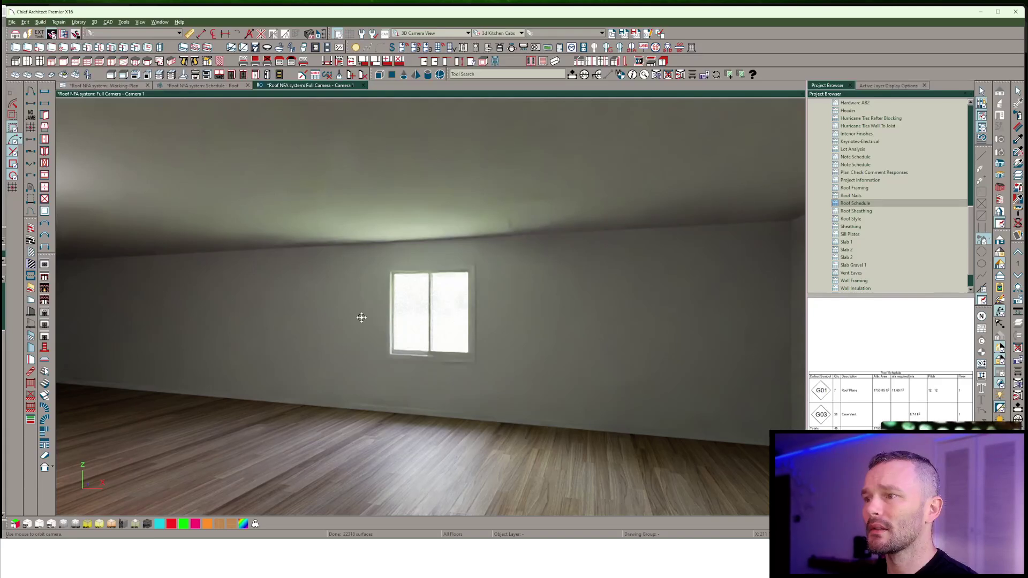
left_click(570, 289)
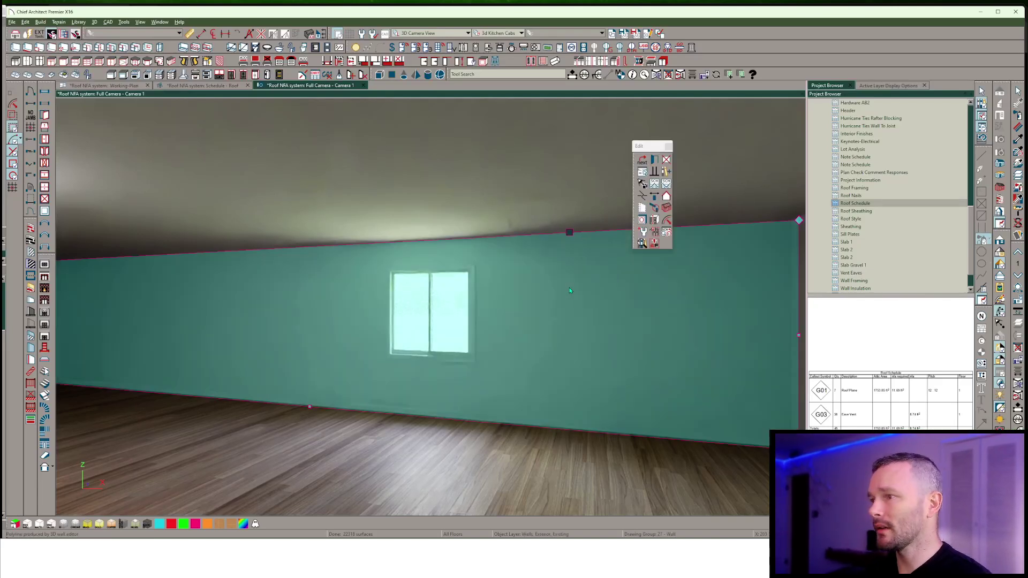
double_click(570, 290)
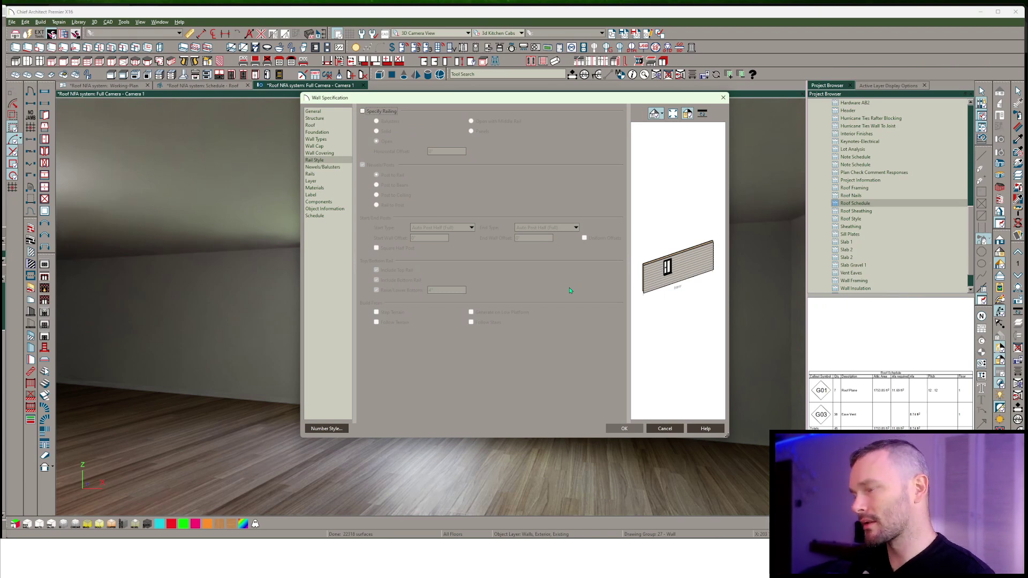
left_click(664, 429)
Load "Screenshot 2024-07-07 141432.png" from Downloads as the texture source of the window wall's drywall material
left_click(1000, 311)
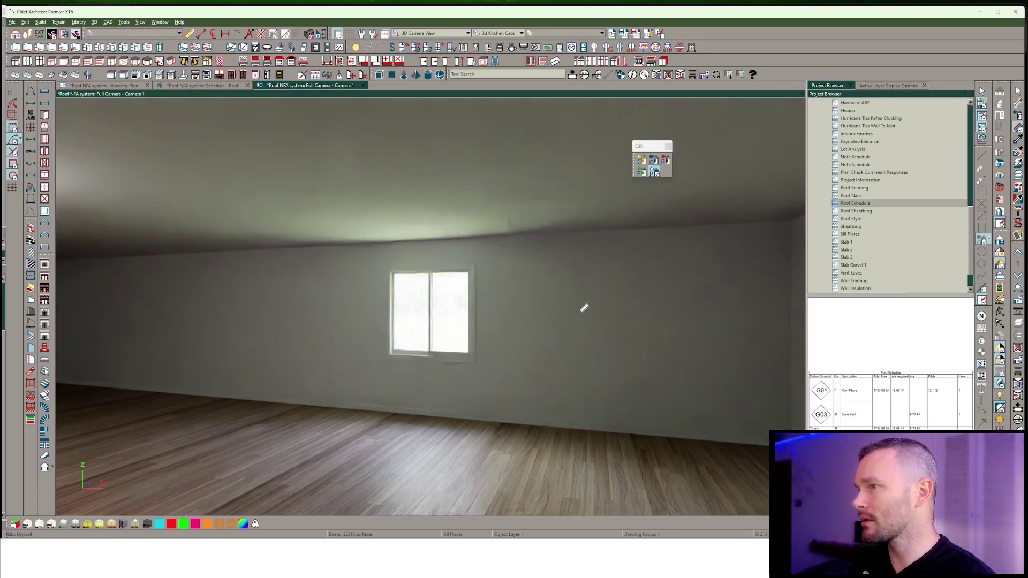
left_click(640, 372)
left_click(321, 91)
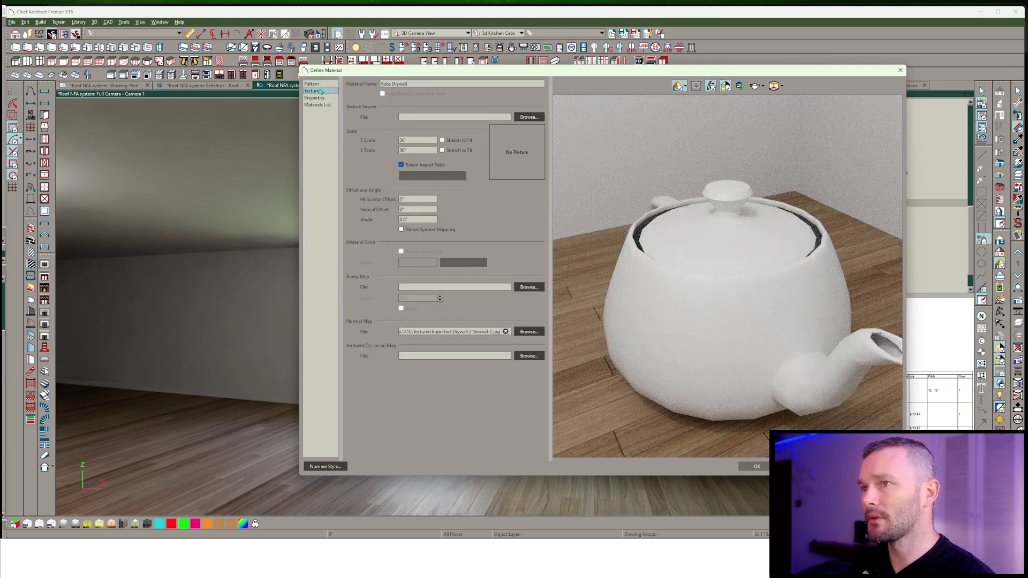
left_click(530, 117)
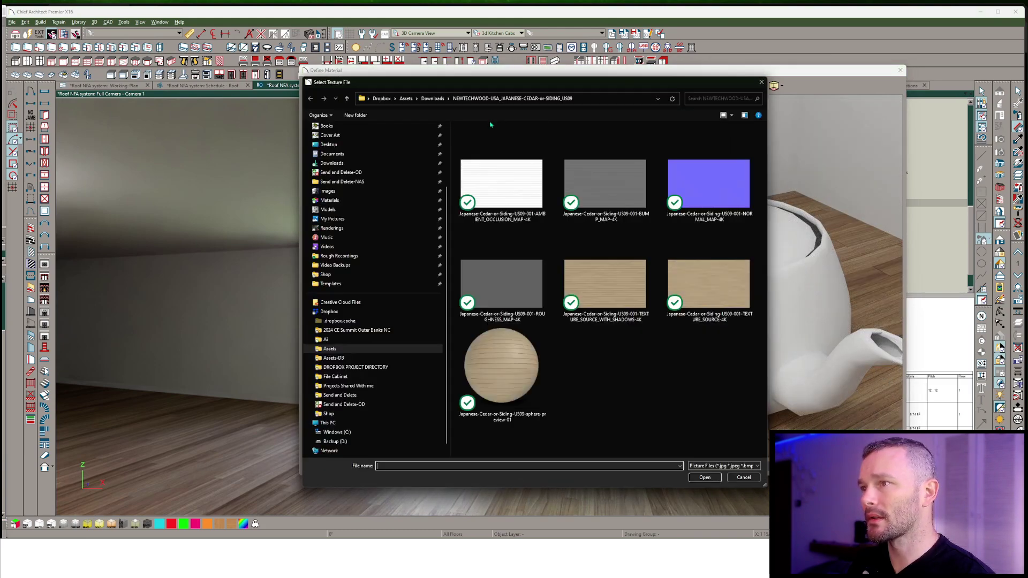
left_click(331, 162)
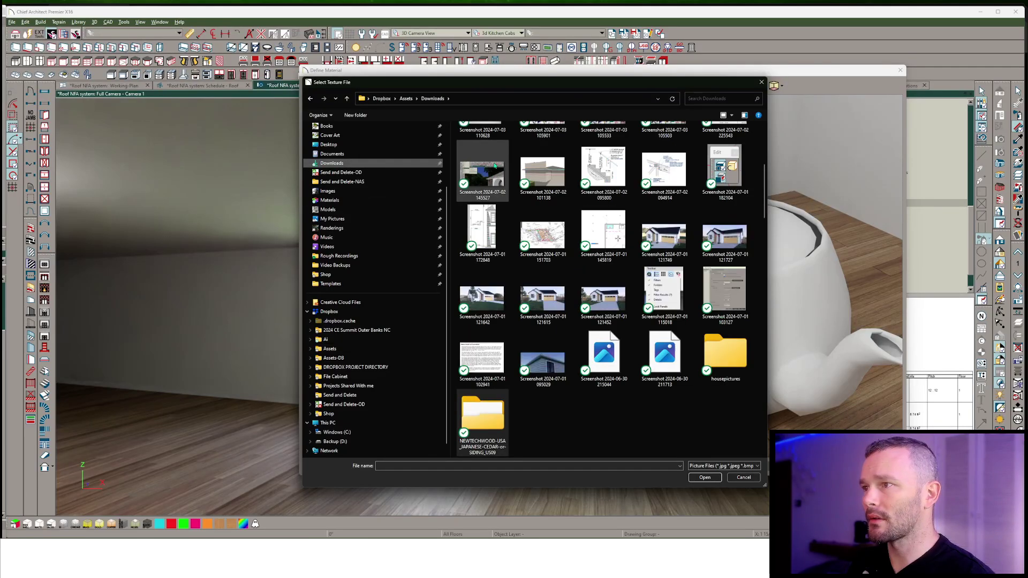
double_click(484, 161)
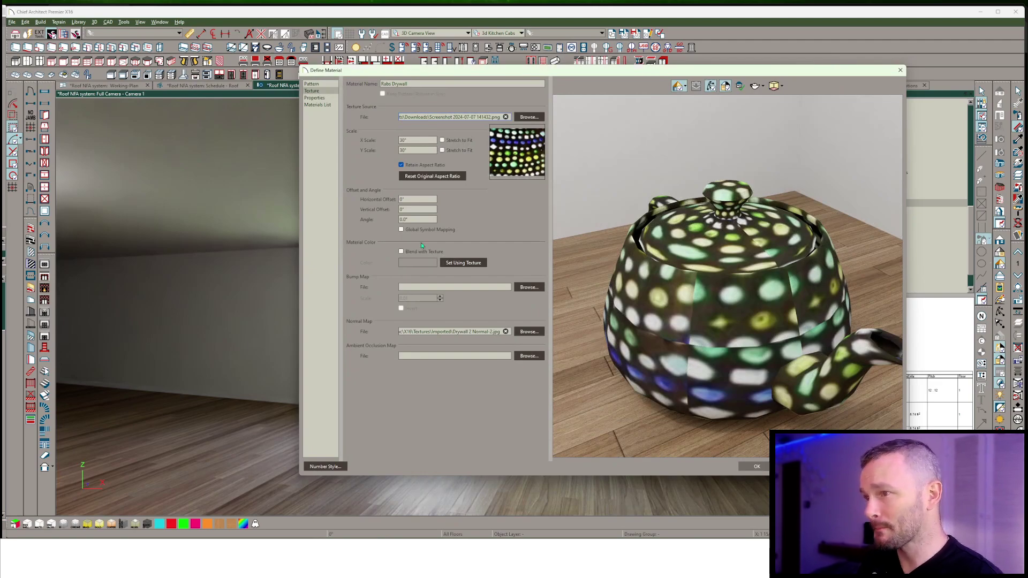
Remove the drywall material's normal map and reuse the texture's file path as its bump map
left_click(506, 332)
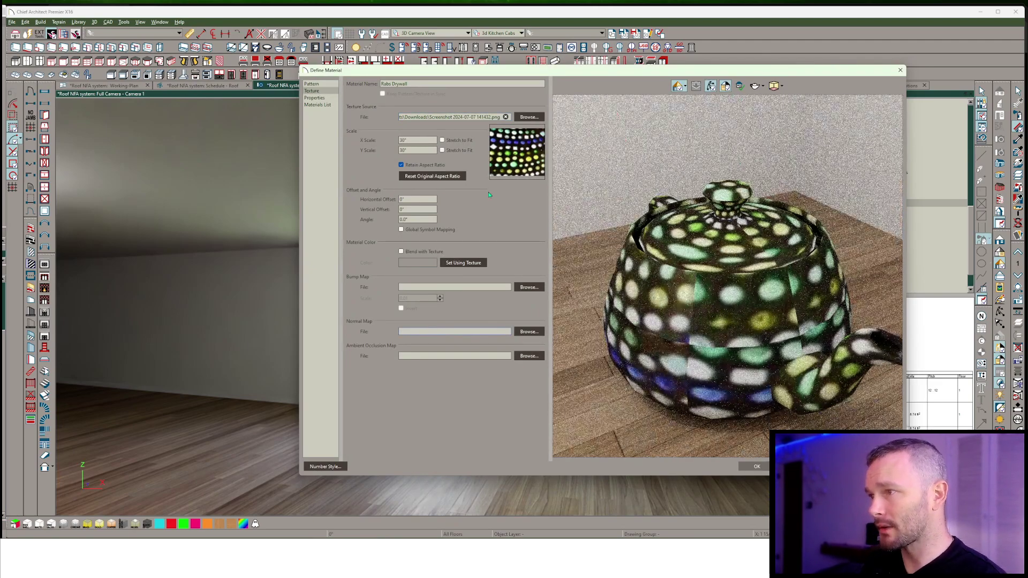
triple_click(468, 117)
key("ctrl+c")
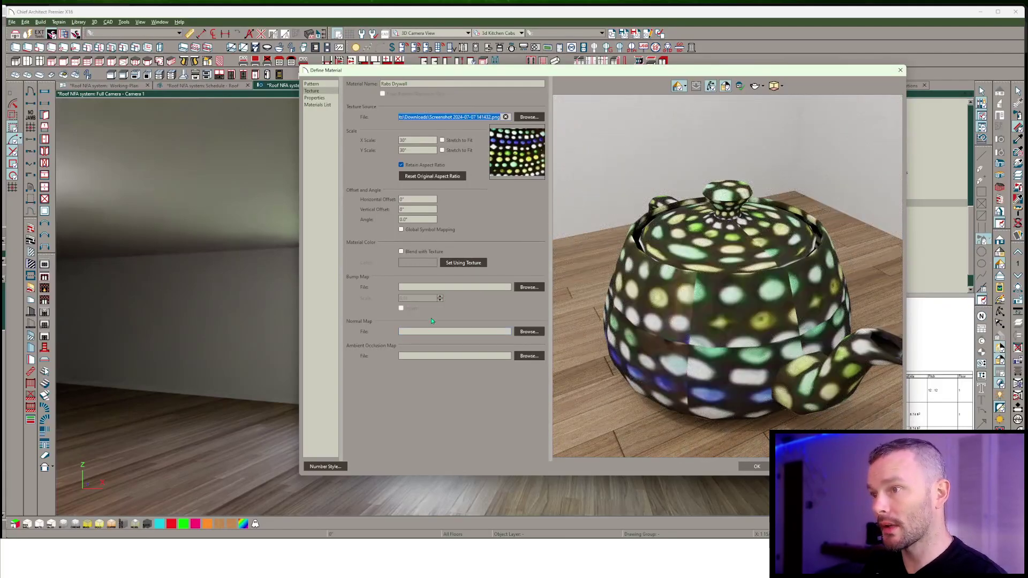
left_click(429, 287)
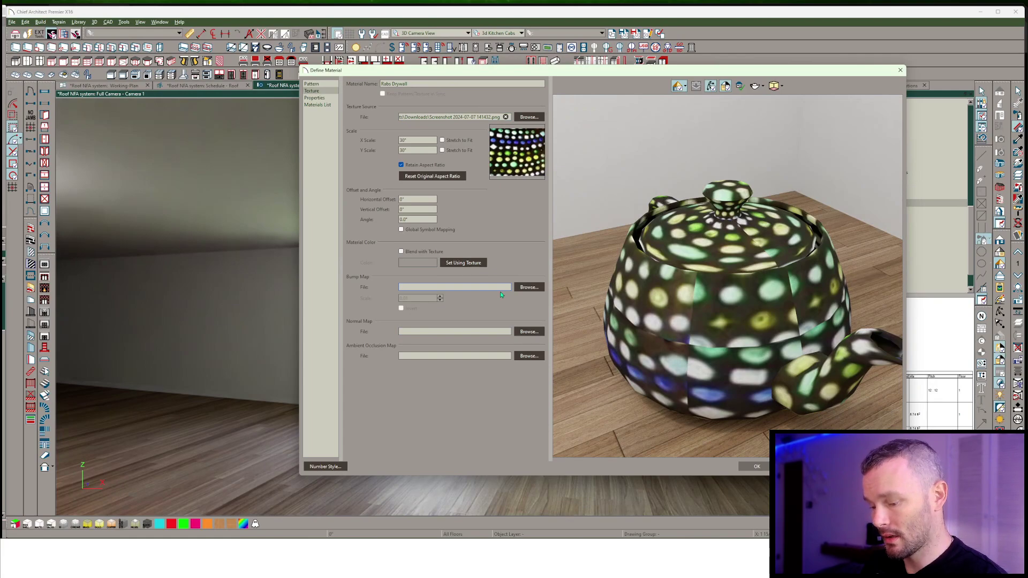
key("ctrl+v")
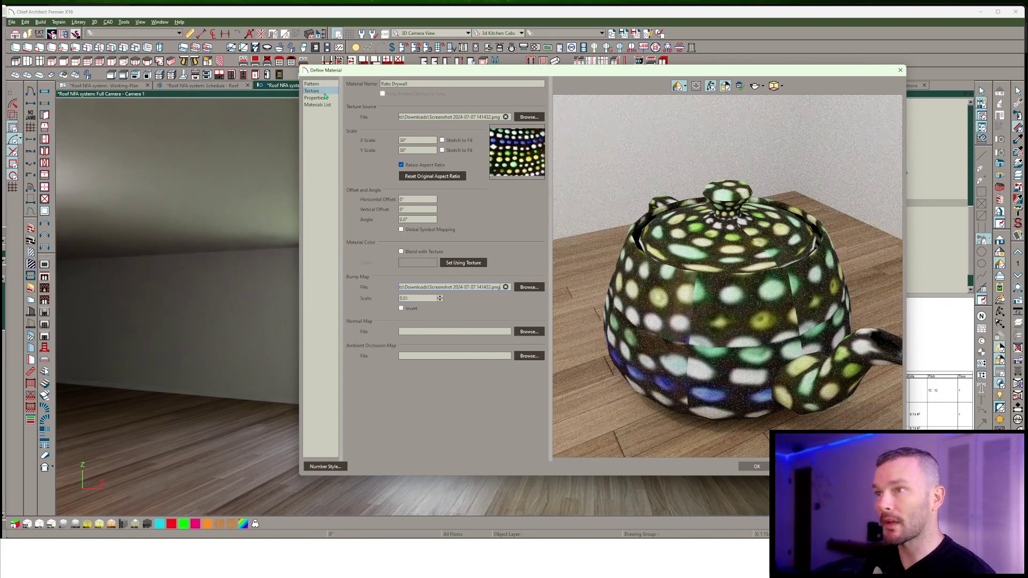
Set the material class to Translucent and use the same screenshot file as the transmission color map
left_click(316, 98)
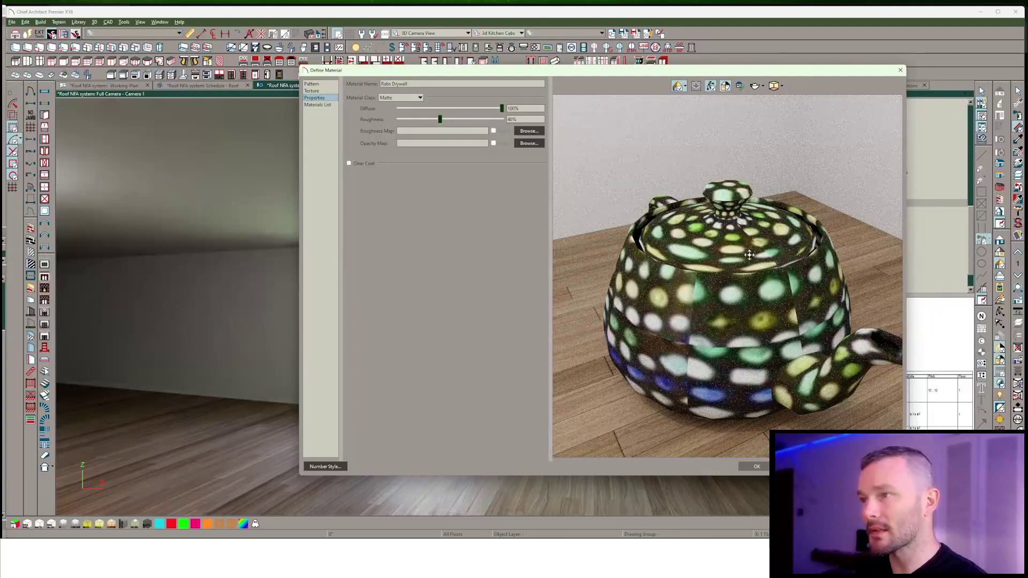
left_click(418, 98)
left_click(402, 157)
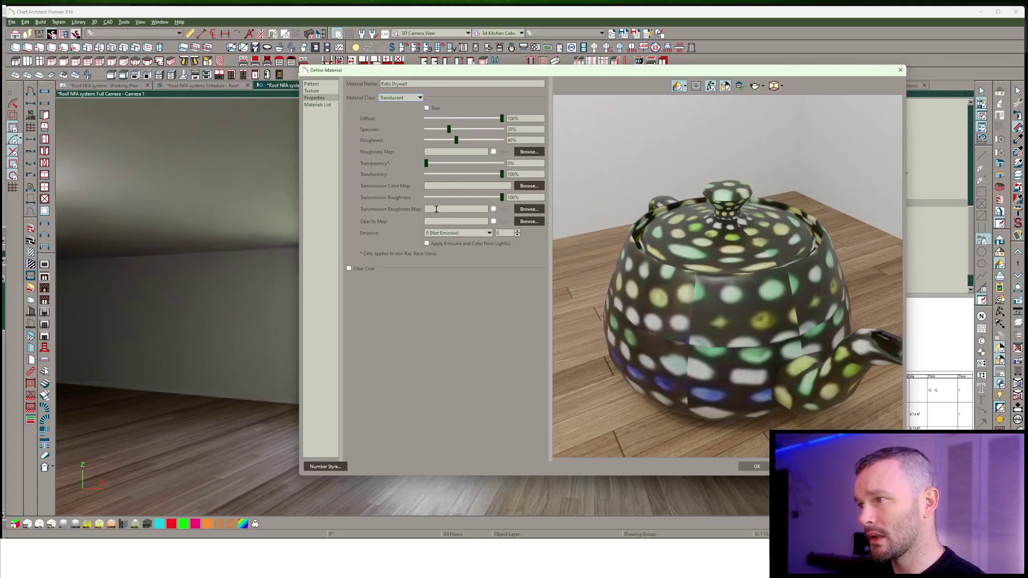
left_click(460, 183)
key("ctrl+v")
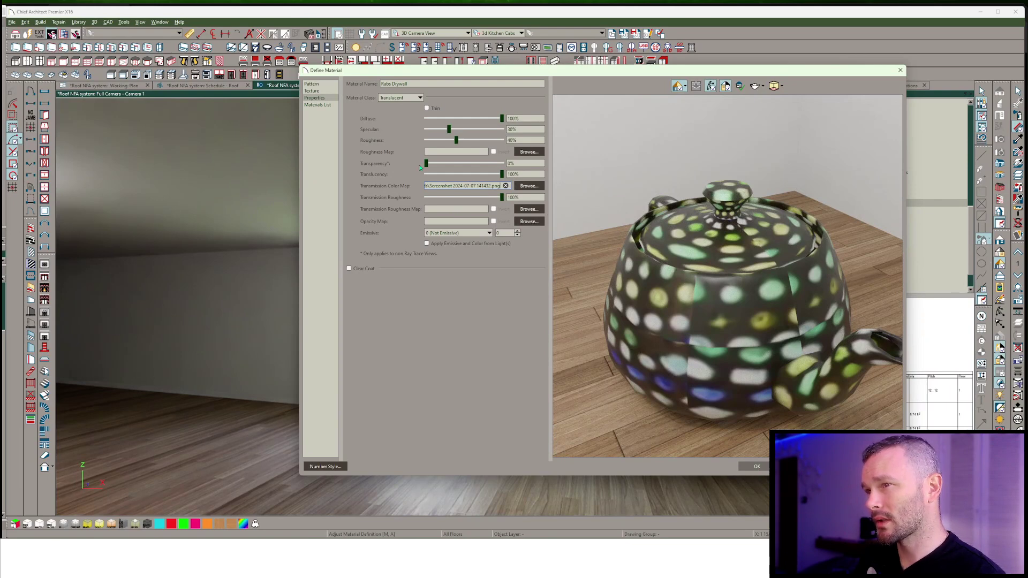
Lower the material's transmission roughness to 10% and accept the material definition
left_click_drag(502, 198, 457, 197)
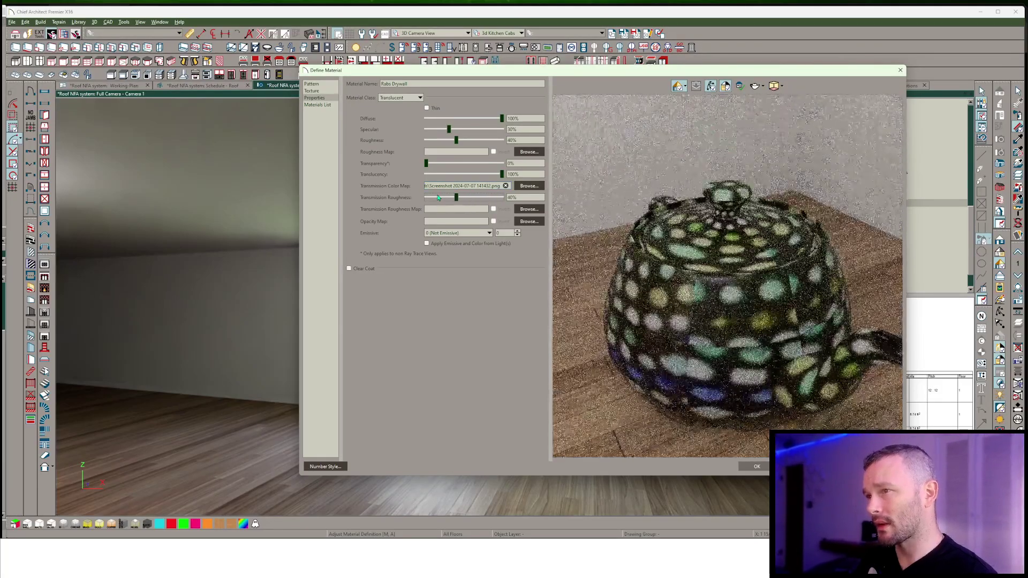
left_click_drag(437, 197, 434, 197)
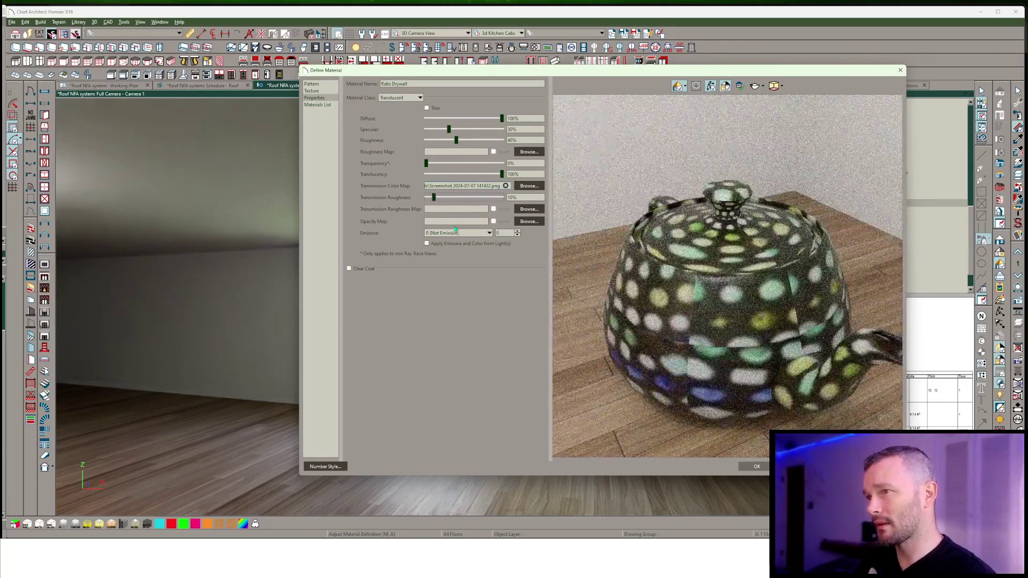
left_click(765, 469)
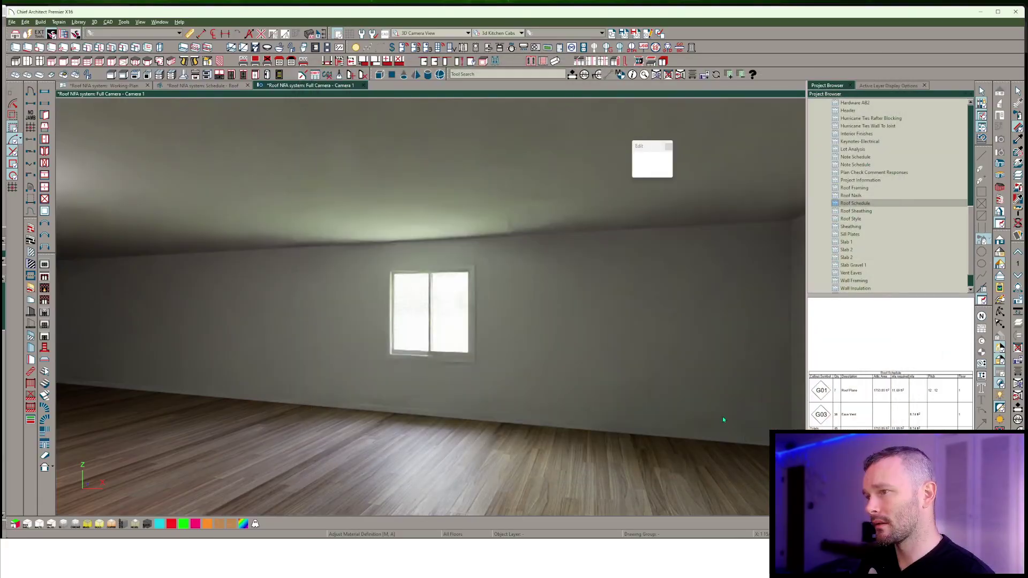
Select the bottle-textured window wall and open its wall type definition, Siding-4 Existing
key("Left")
key("Left")
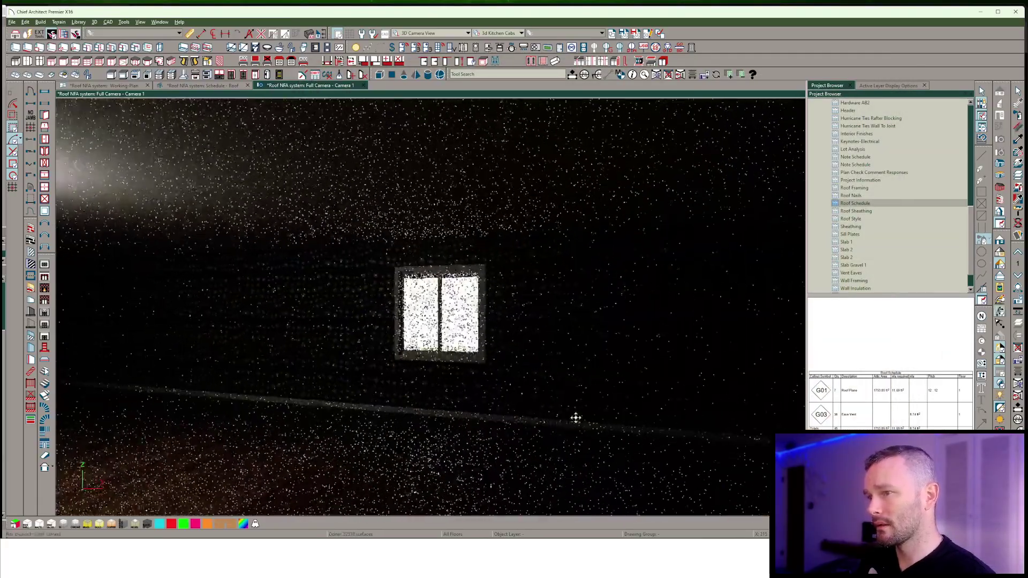
key("Up")
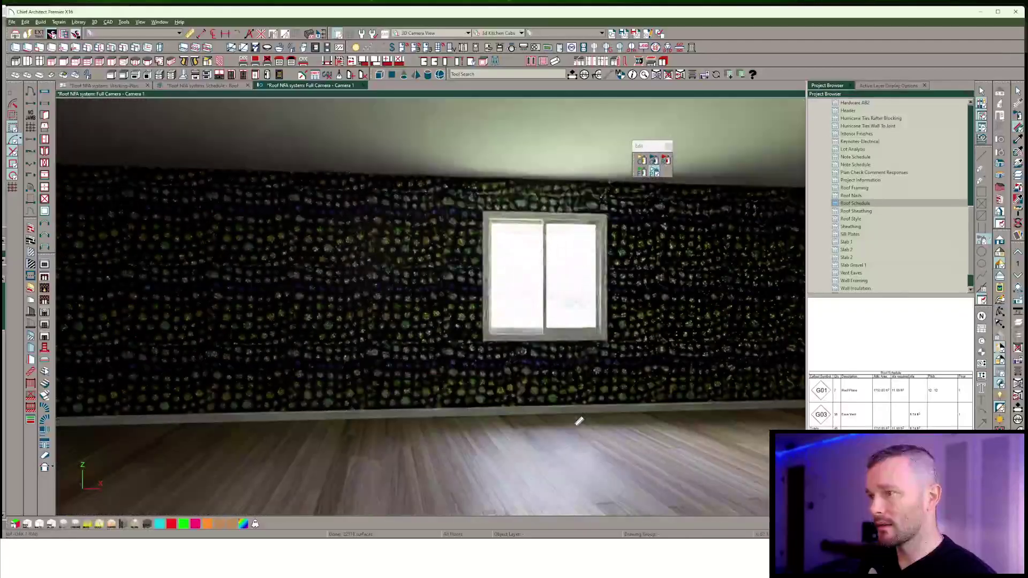
key("Left")
key("Up")
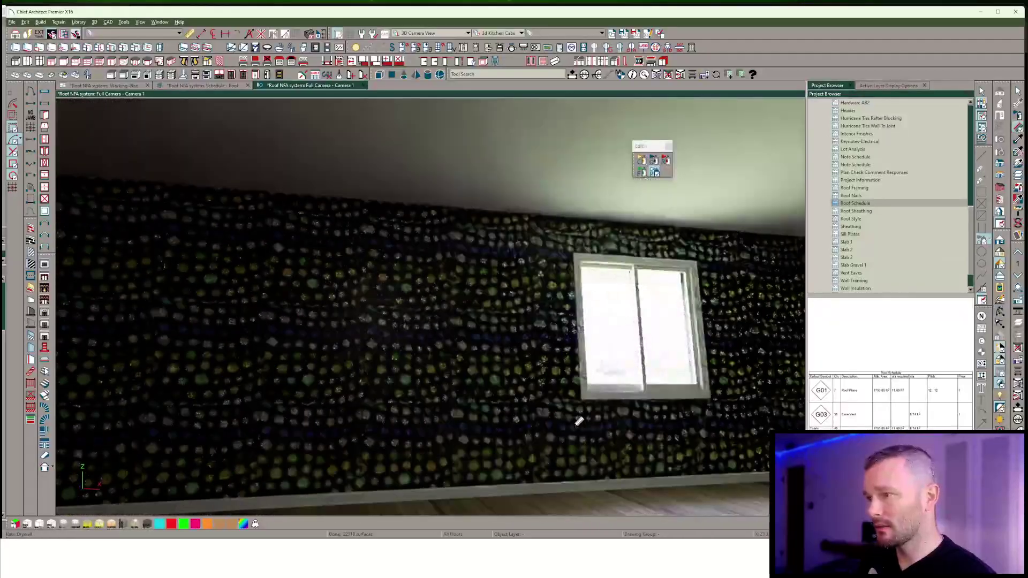
left_click(1017, 139)
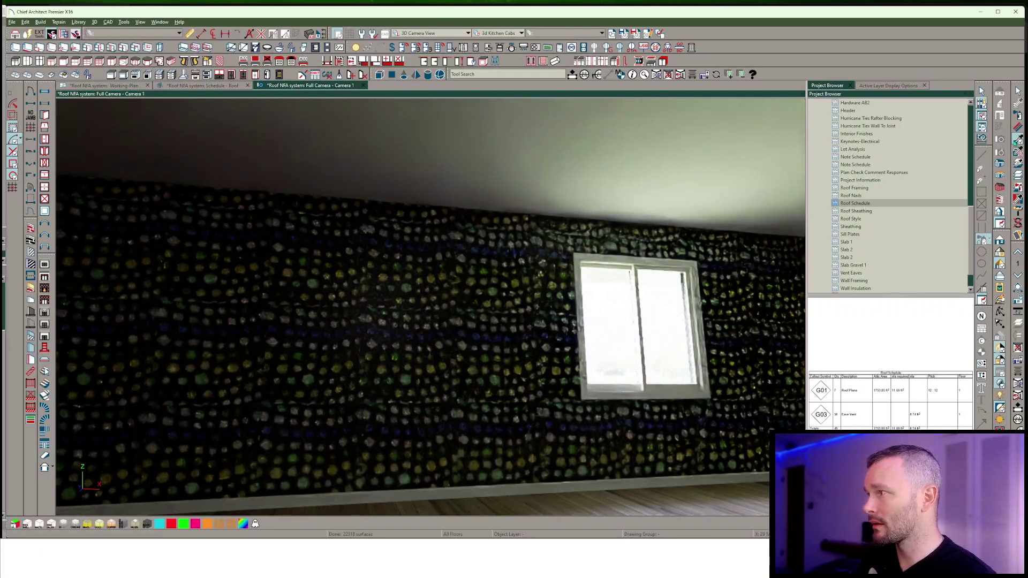
left_click(508, 314)
left_click(507, 314)
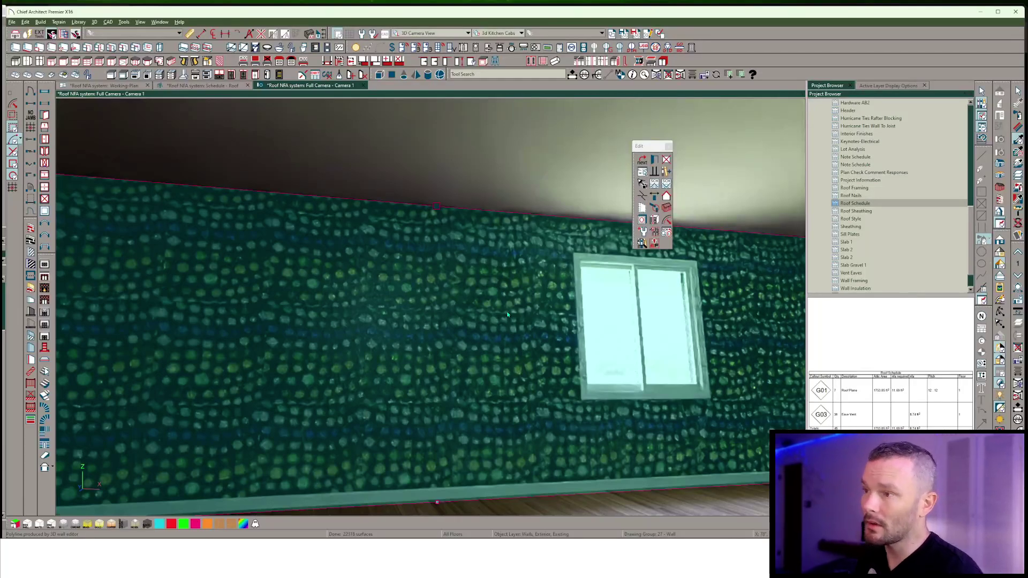
double_click(507, 315)
left_click(317, 139)
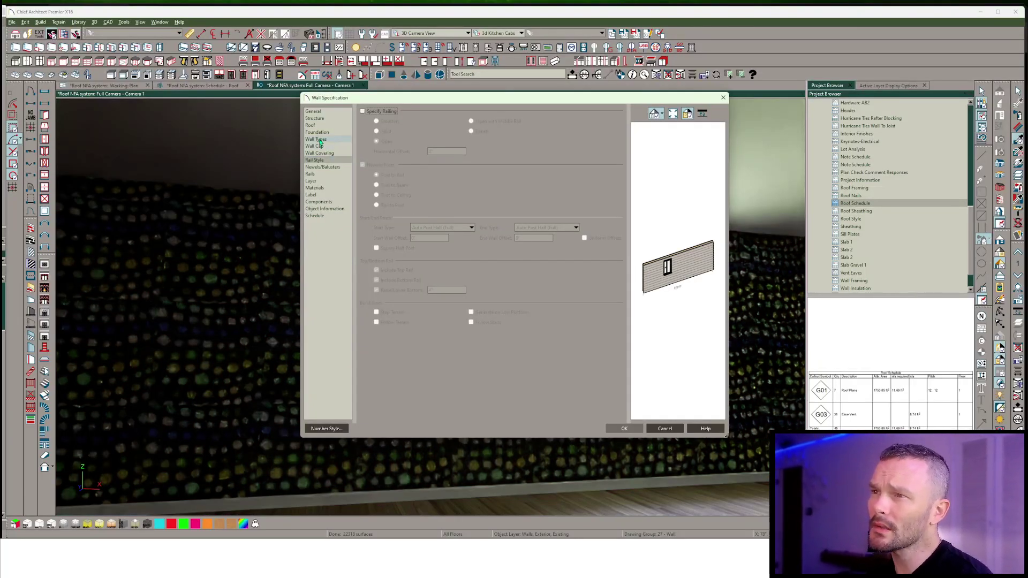
left_click(523, 121)
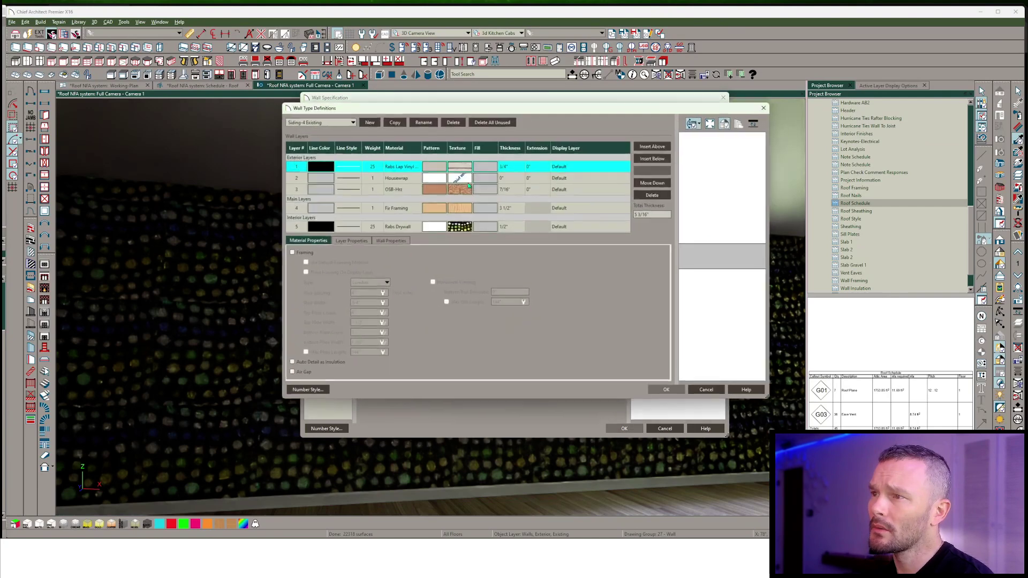
Delete the three exterior layers (vinyl lap siding, Housewrap and OSB) from the Siding-4 Existing wall type and accept the changes
left_click(487, 165)
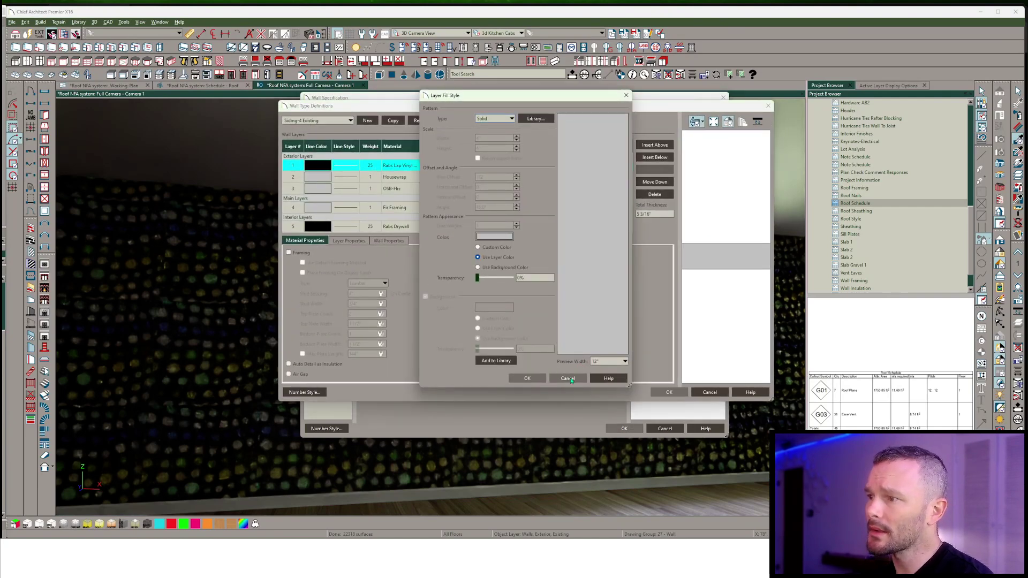
left_click(563, 368)
left_click(671, 195)
left_click(671, 196)
left_click(671, 195)
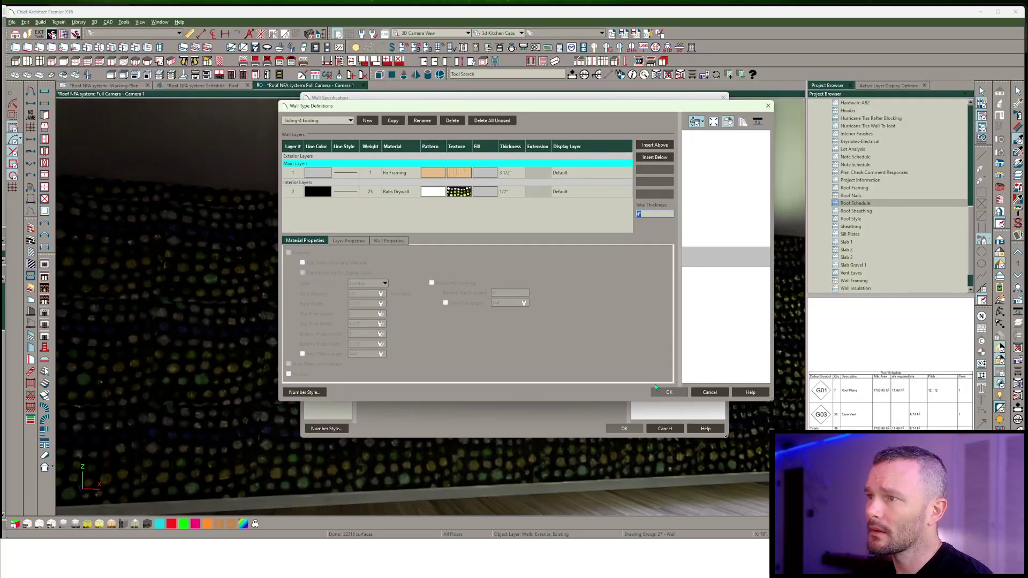
left_click(669, 393)
left_click(624, 429)
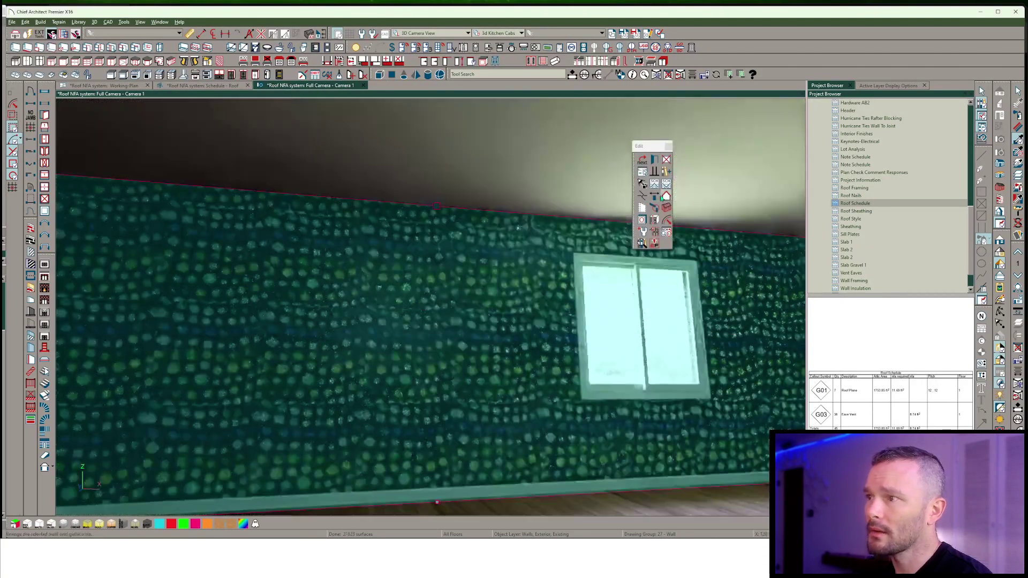
Build framing for the selected wall and turn on display of the "Framing, Wall" layer in the camera view
left_click(669, 210)
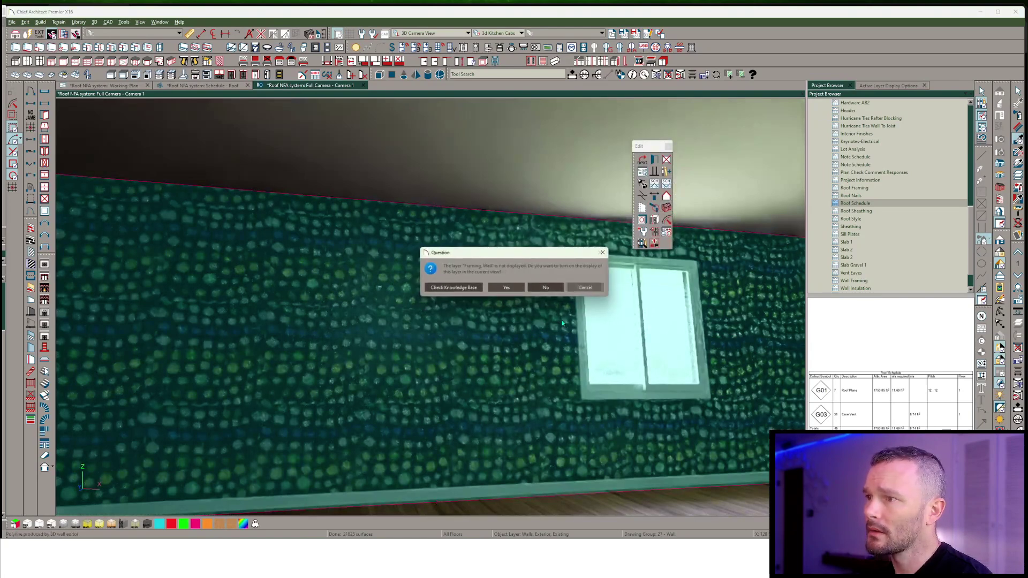
left_click(522, 288)
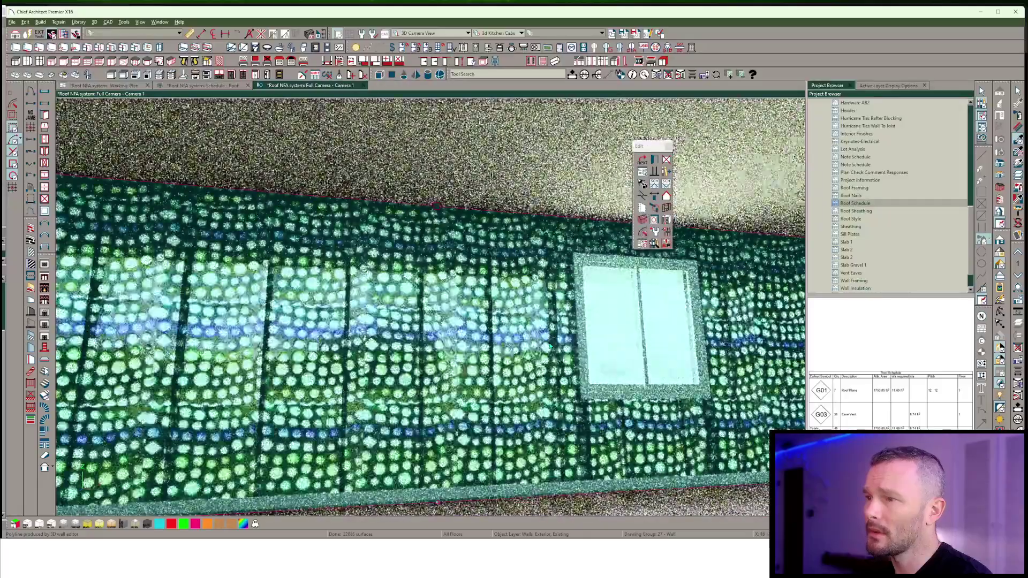
middle_click_drag(550, 347, 626, 408)
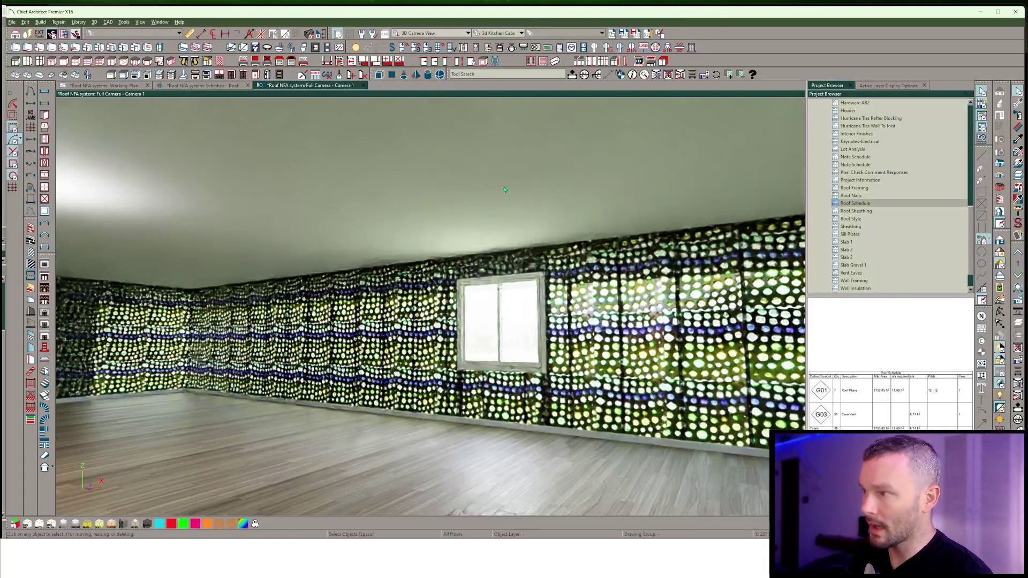
Set the camera's super resolution to Native Resolution (1.0) and sharpening to 0.1
left_click(649, 33)
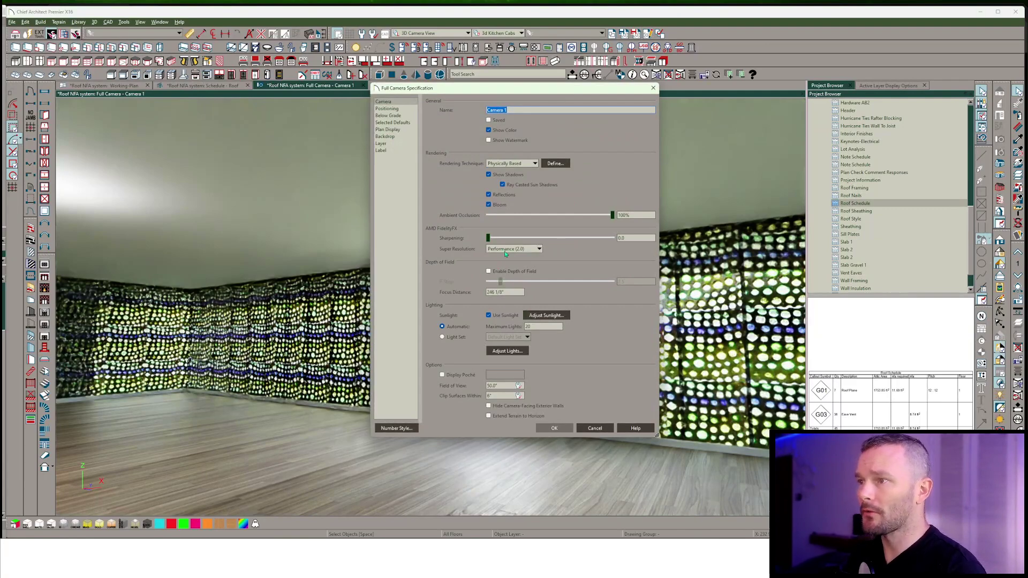
scroll(505, 254, "up", 4)
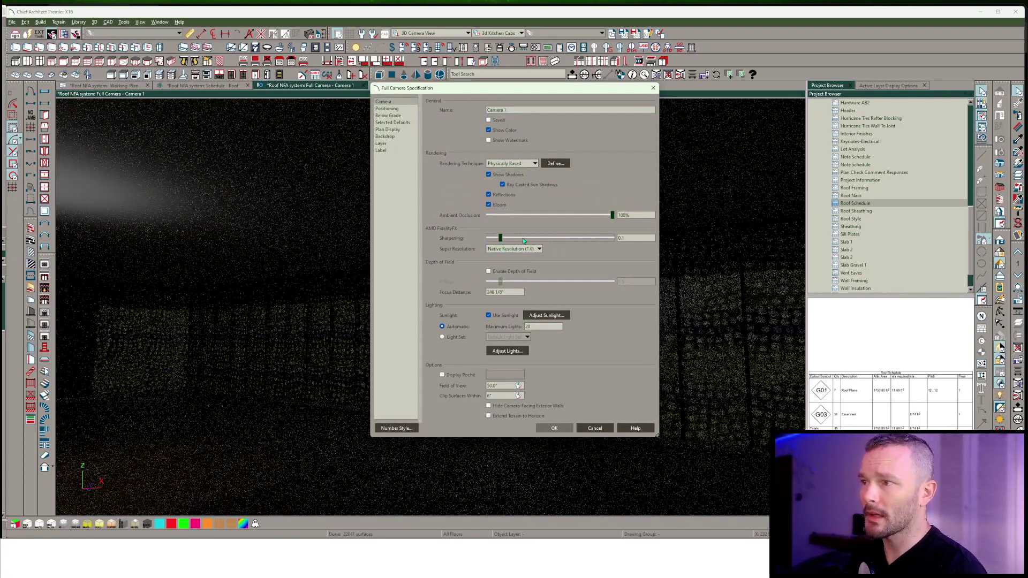
left_click(555, 430)
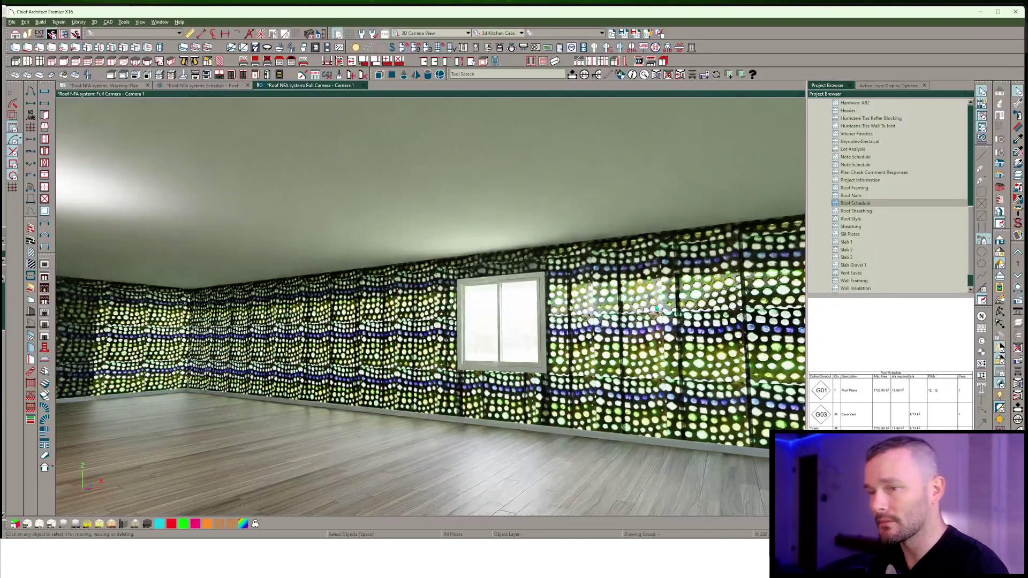
Switch to the web browser and bring up the bottle wall reference photo
mouse_move(257, 531)
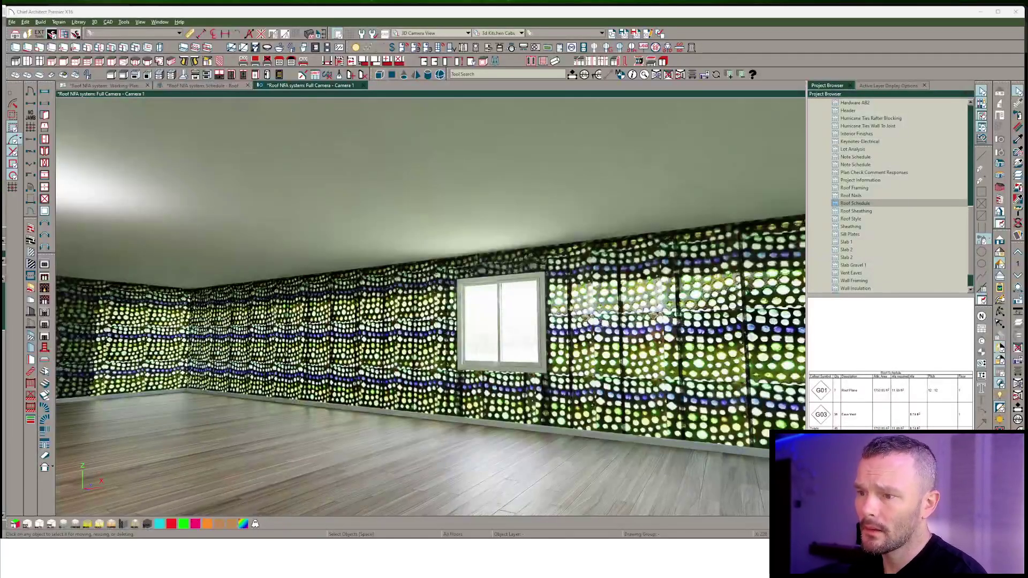
left_click(289, 514)
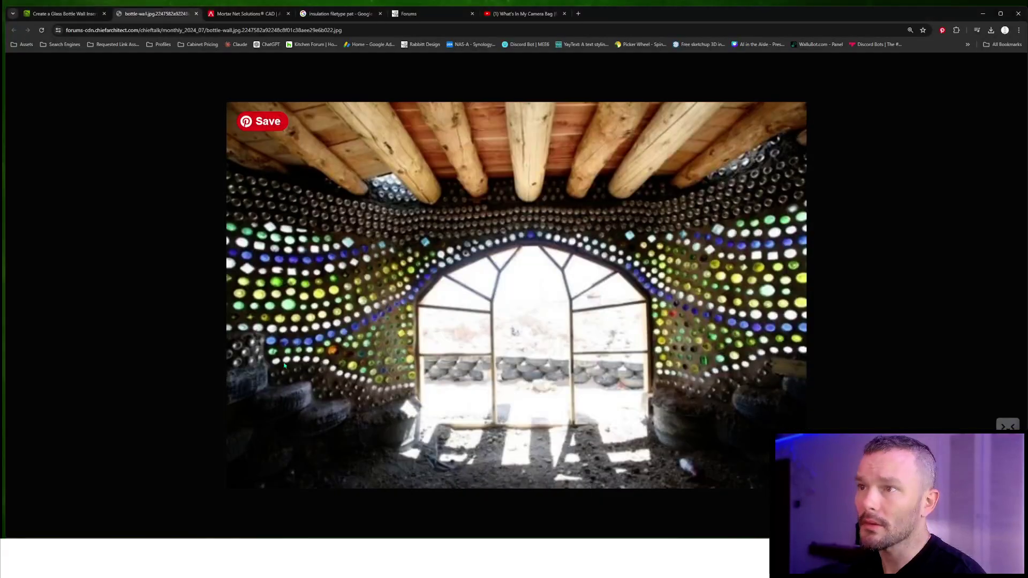
Close the enlarged bottle wall photo, return to the General Q & A topic list and open the "Luminous screens" topic
left_click(36, 16)
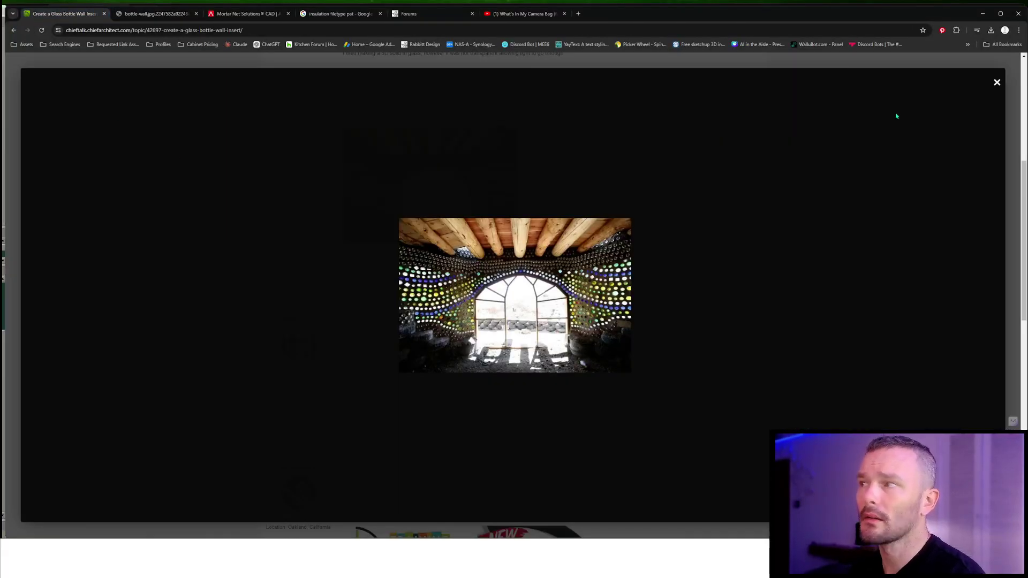
left_click(994, 81)
scroll(562, 355, "down", 4)
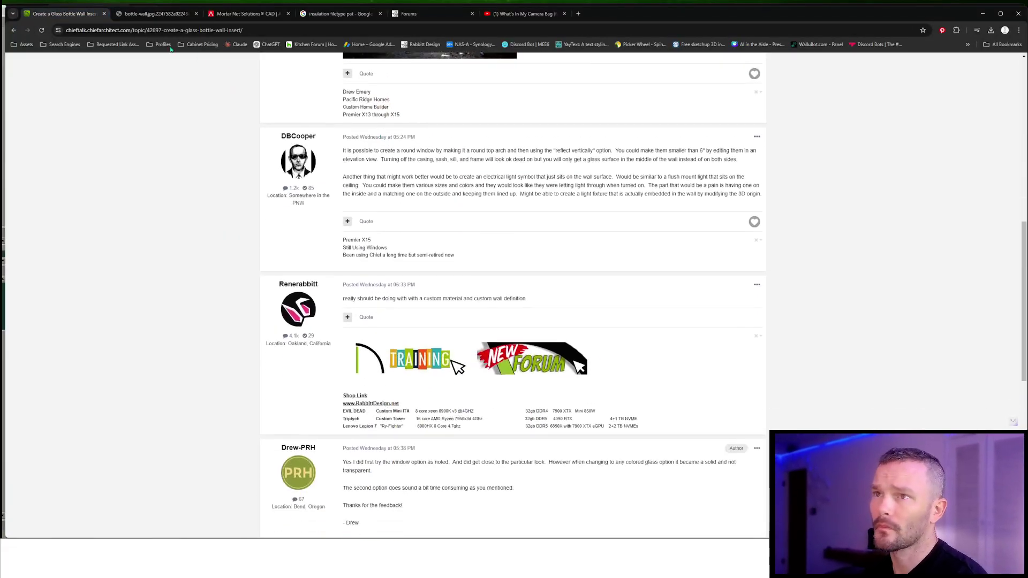
left_click(14, 30)
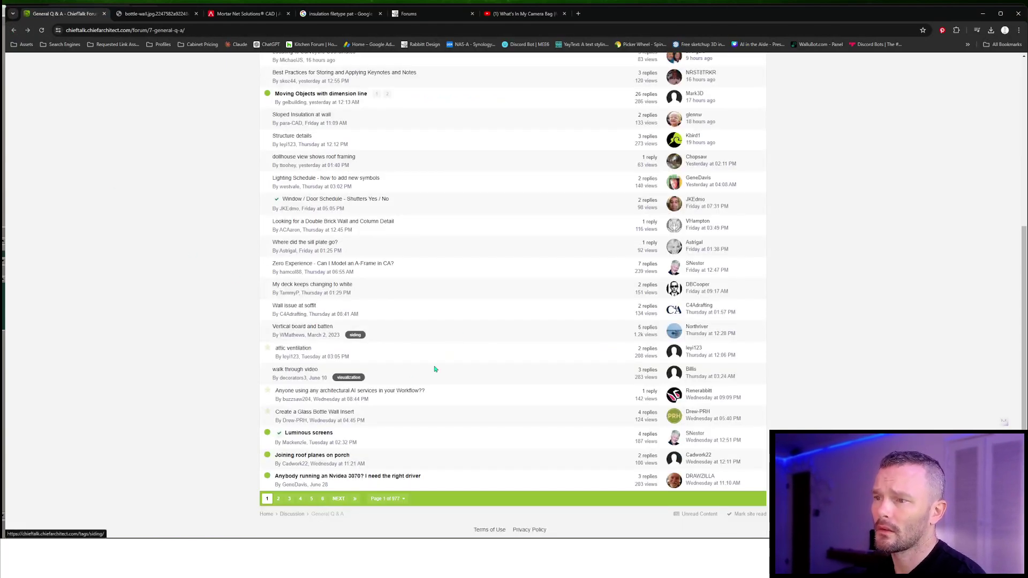
left_click(309, 434)
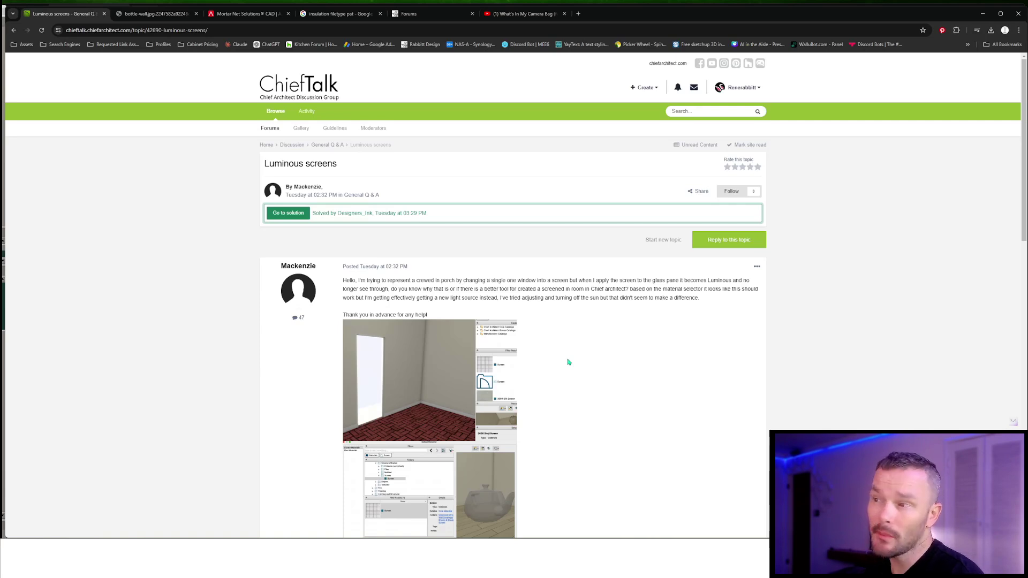
Read the "Luminous screens" question, its marked solution and the remaining replies
scroll(569, 362, "down", 2)
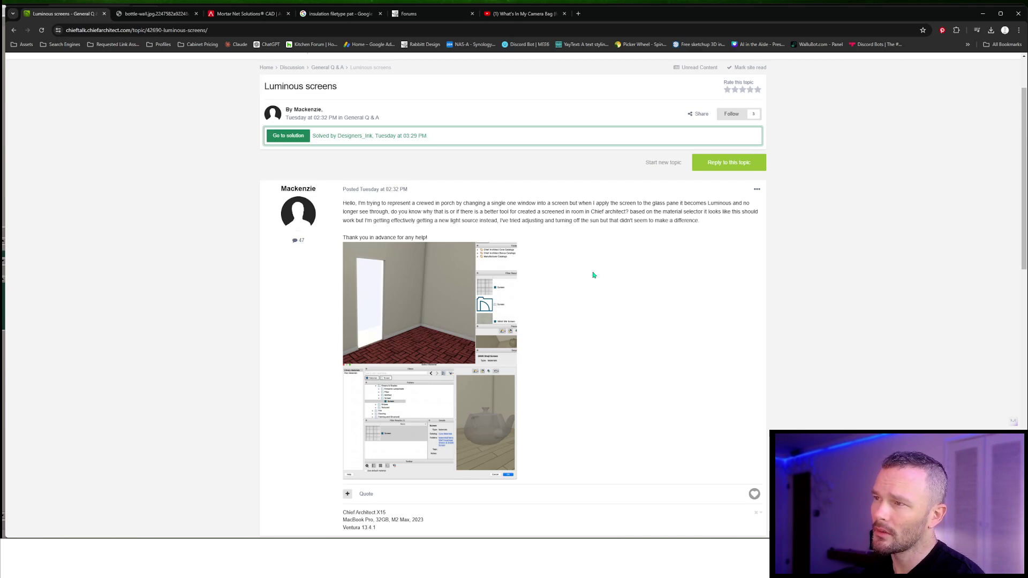
scroll(593, 275, "down", 4)
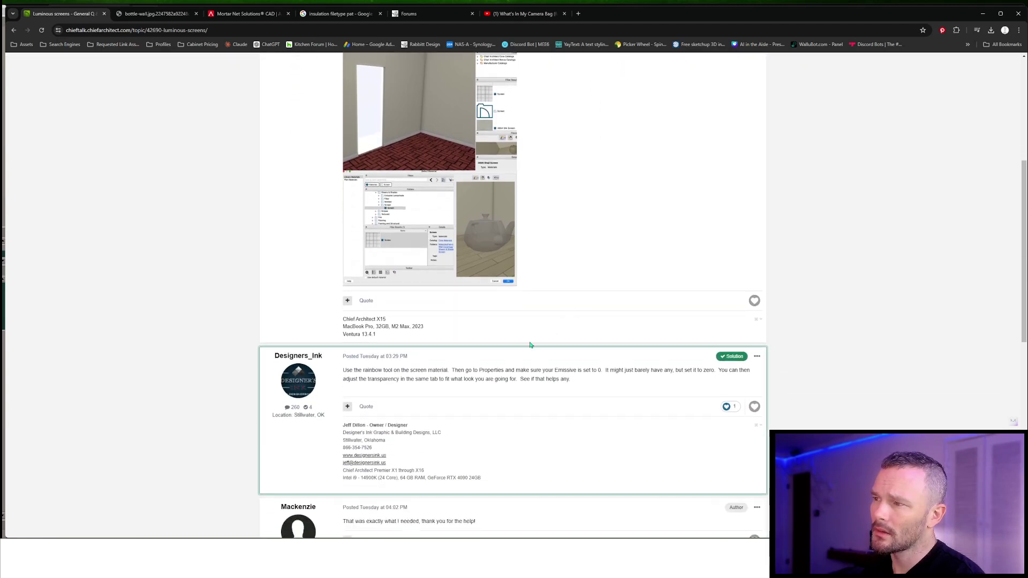
scroll(560, 358, "up", 1)
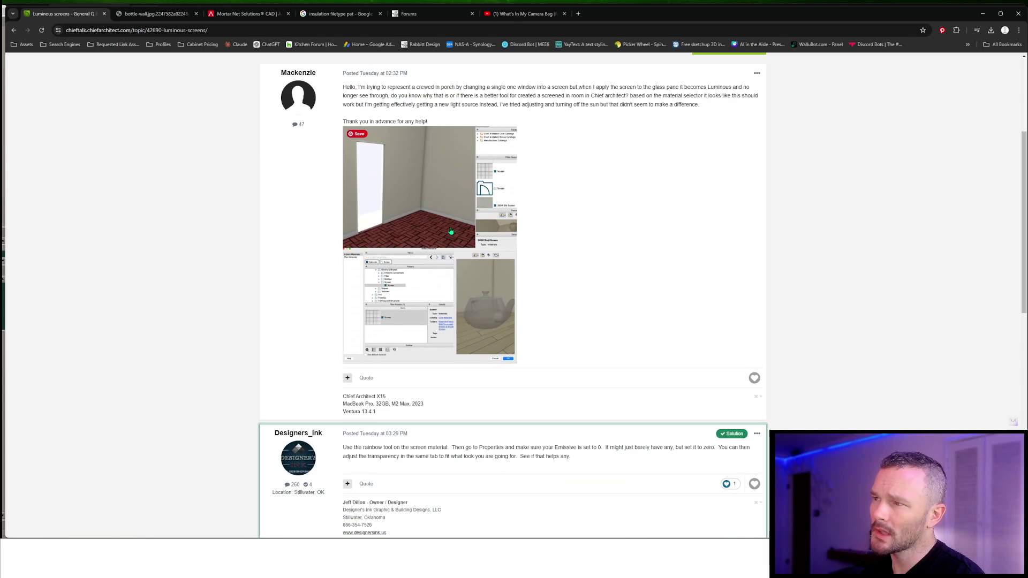
scroll(470, 284, "down", 6)
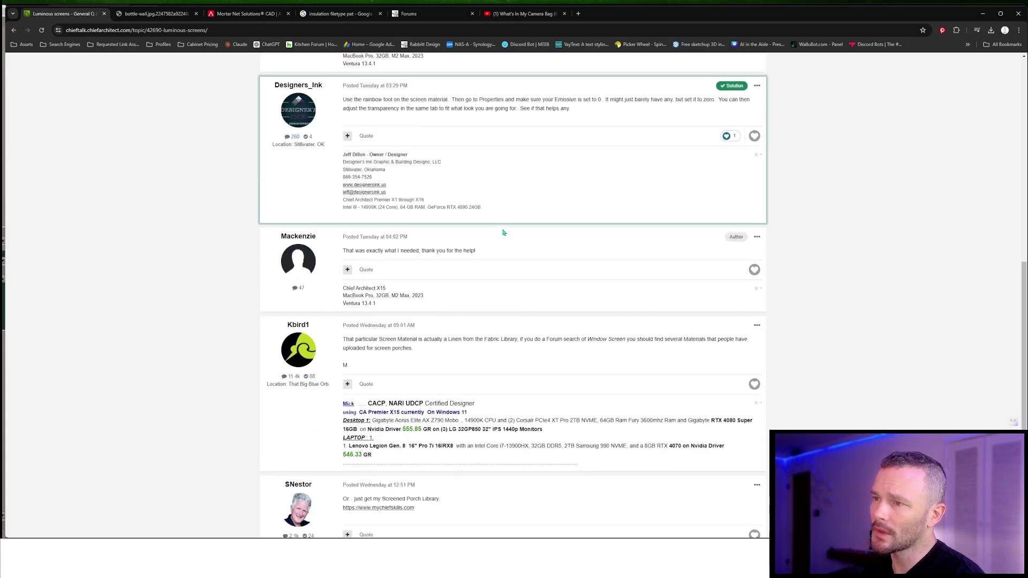
scroll(483, 299, "down", 4)
scroll(473, 308, "up", 15)
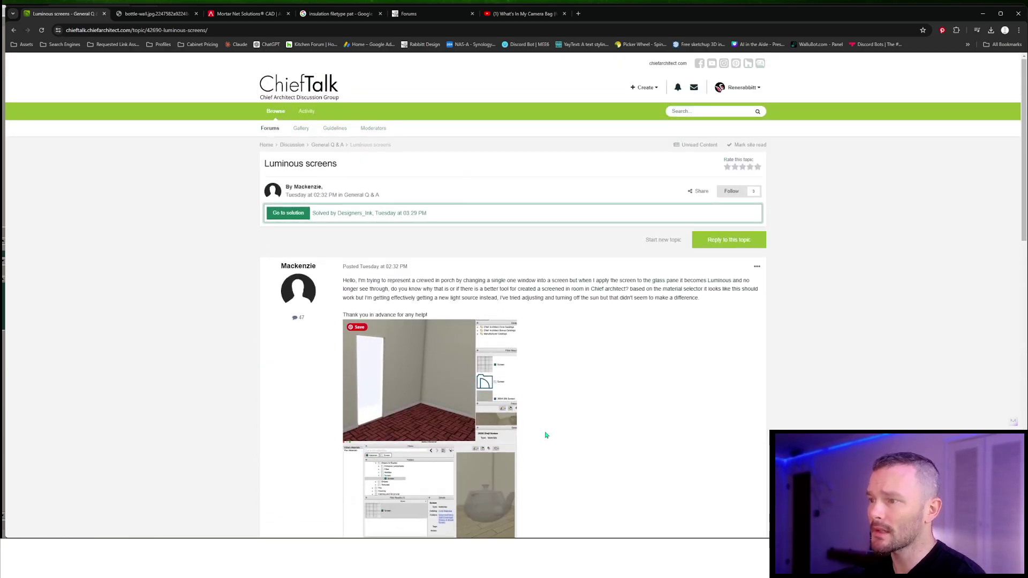
Switch to Chief Architect and set the ceiling material's emissive value to 1 (Candle)
left_click(298, 517)
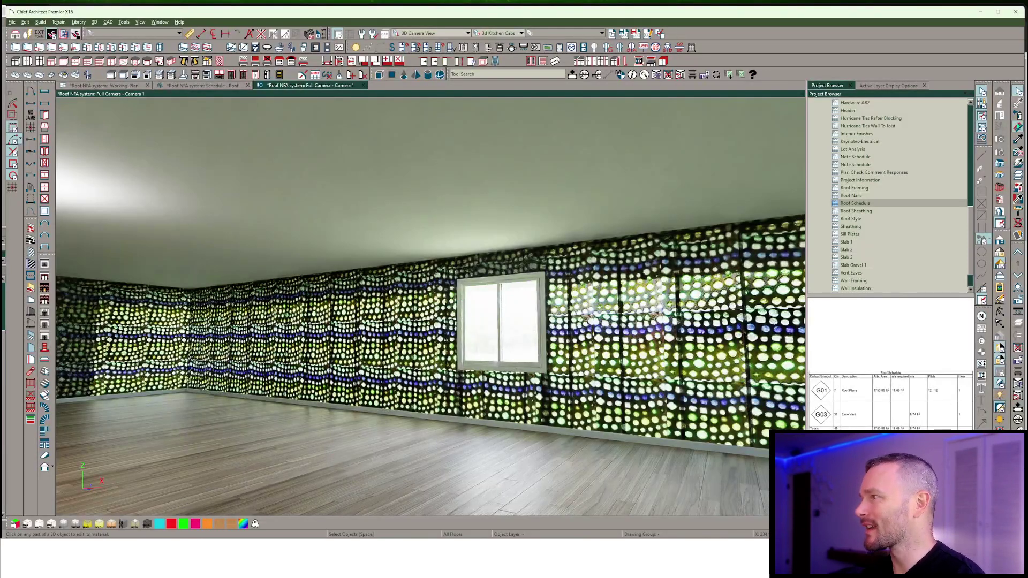
left_click(1018, 91)
left_click(438, 243)
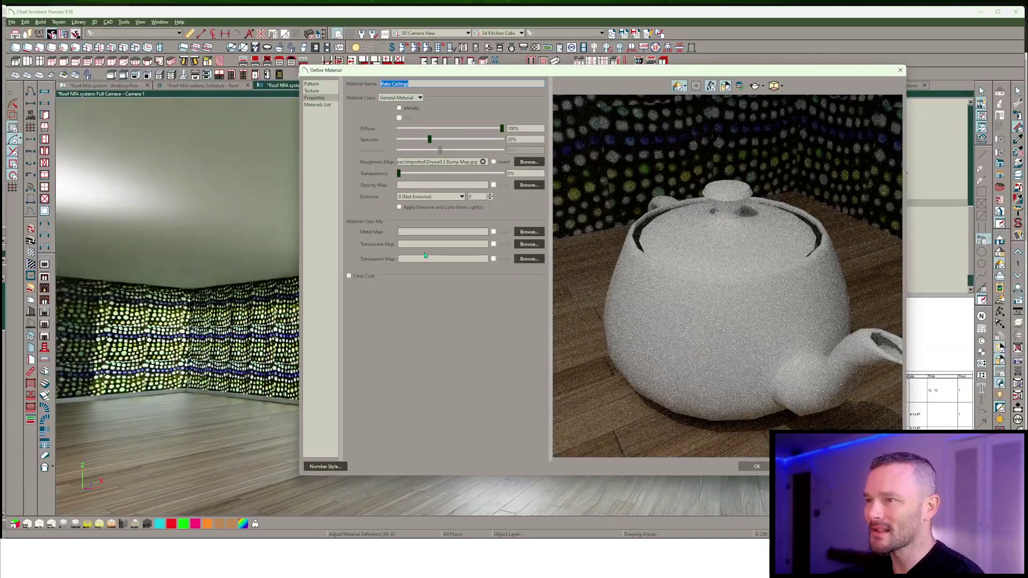
left_click(431, 196)
left_click(423, 207)
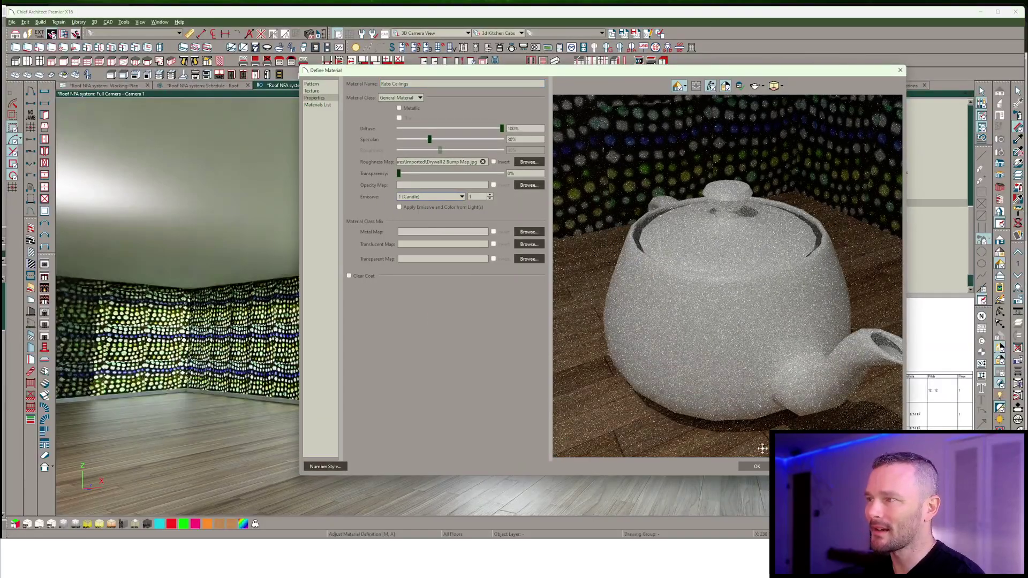
left_click(757, 467)
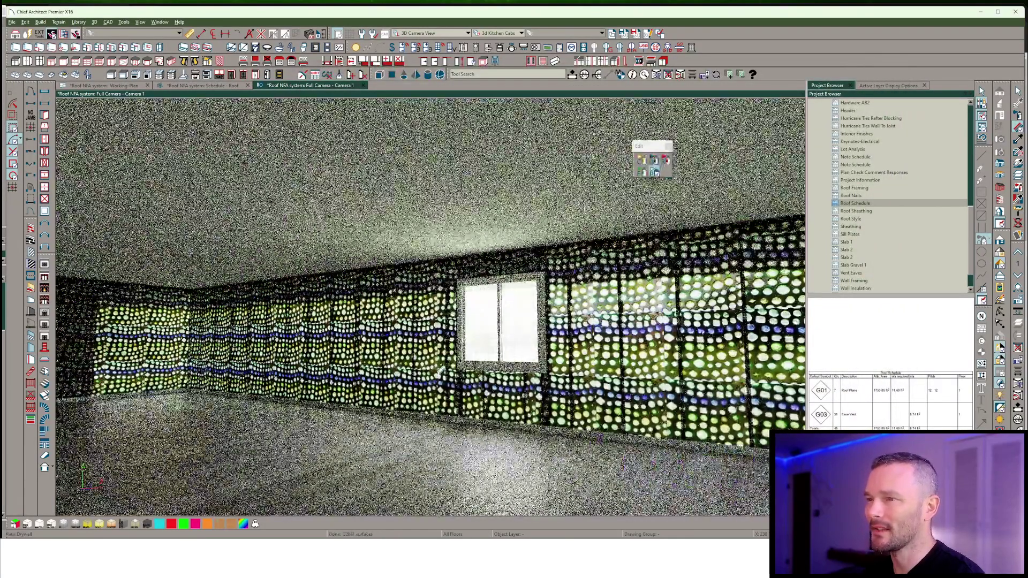
Reopen the ceiling's material definition, choose a brighter emissive preset and accept the change
left_click(503, 193)
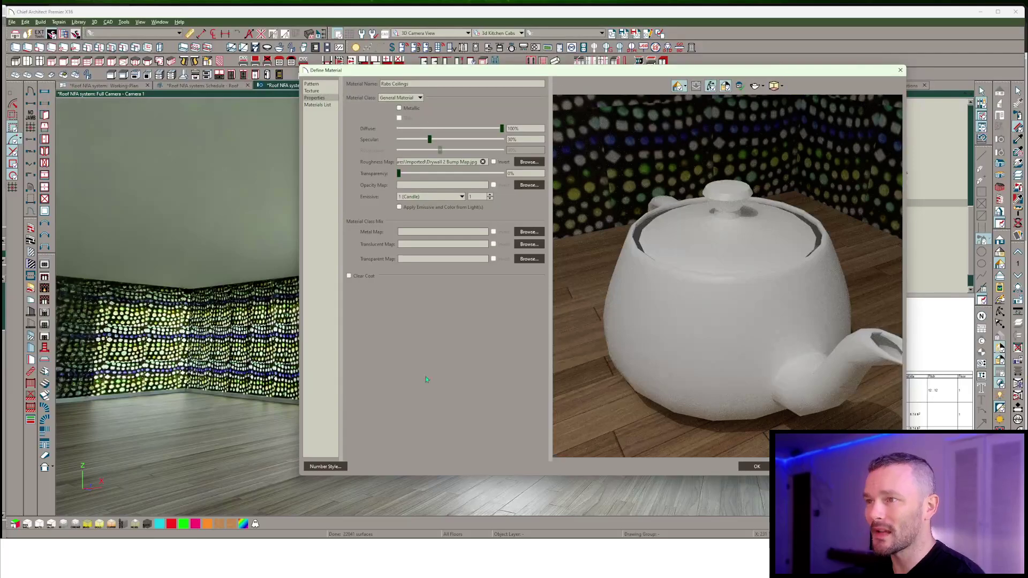
left_click(462, 197)
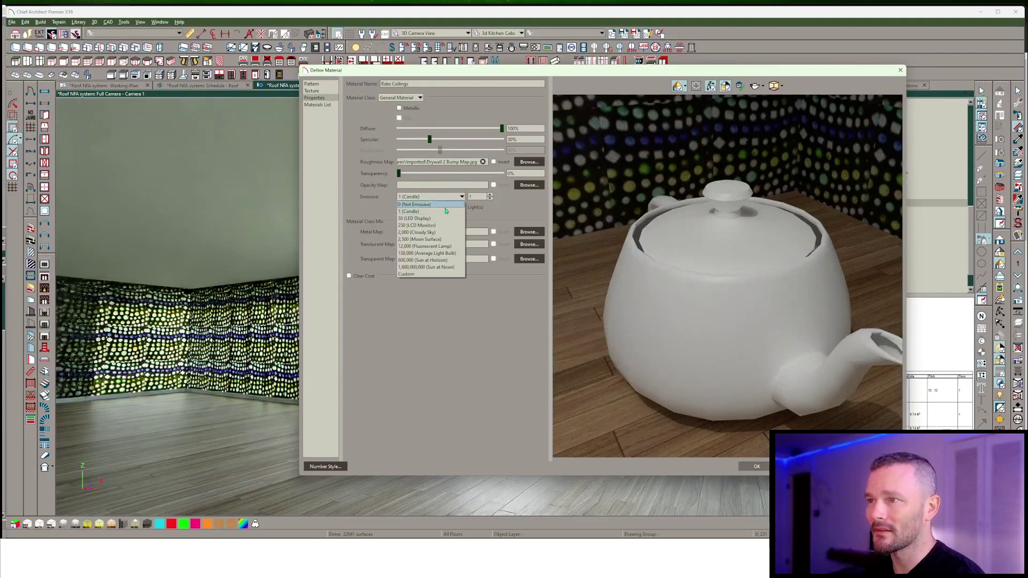
left_click(423, 228)
left_click(757, 467)
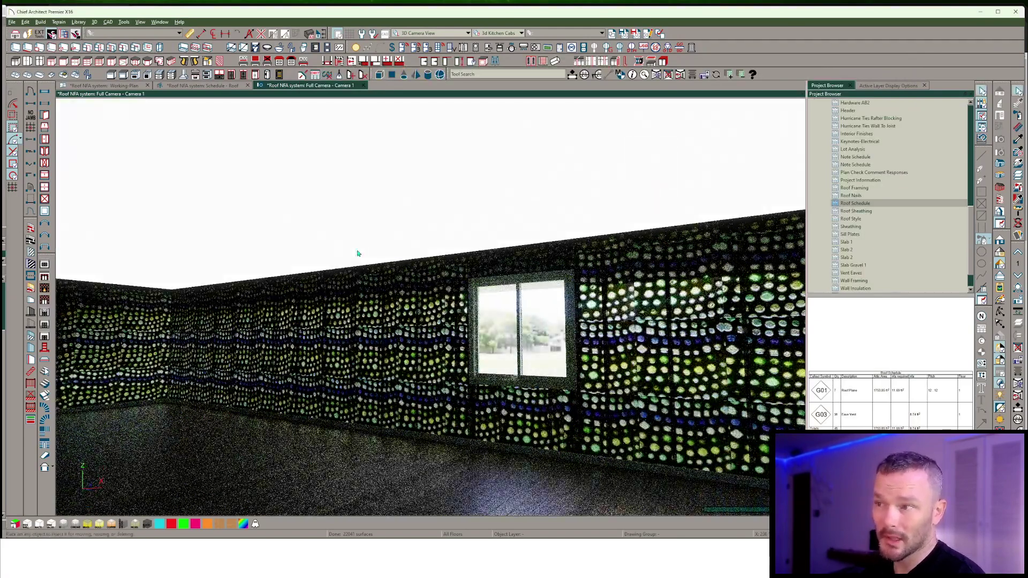
Select the room from its glowing ceiling and turn its lights on in 3D
left_click(387, 214)
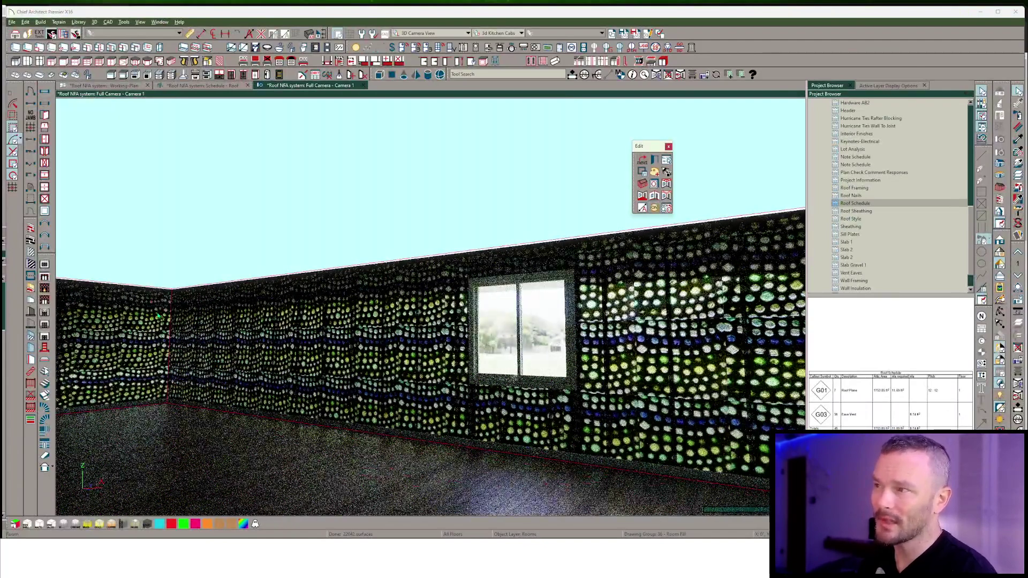
left_click(374, 226)
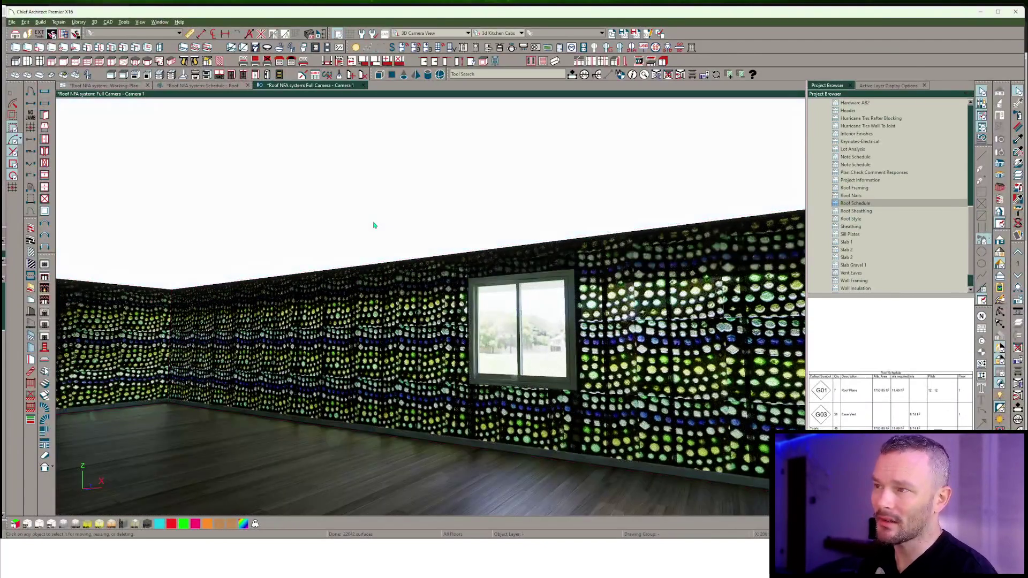
left_click(433, 203)
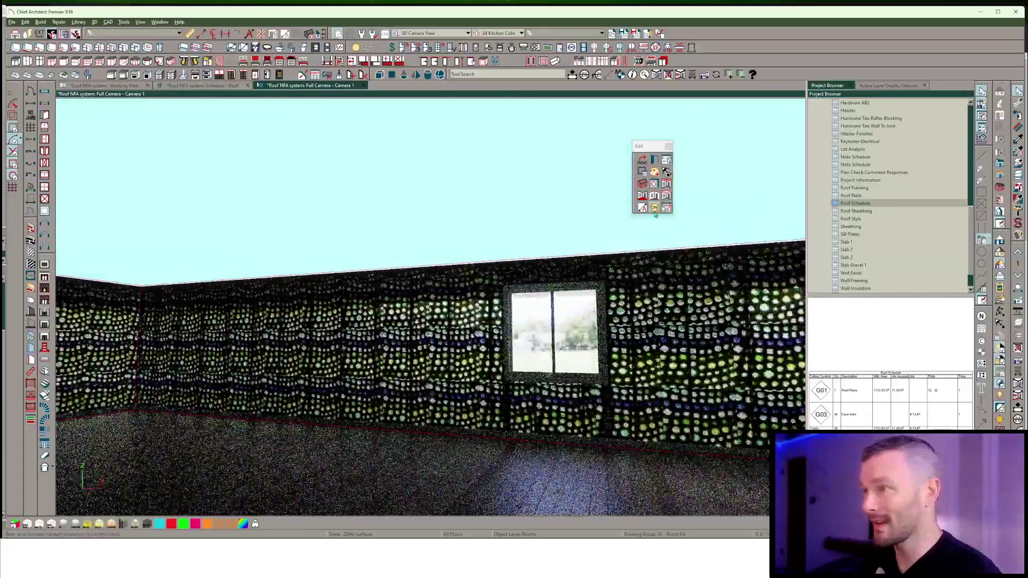
key("Right")
key("Right")
key("Right")
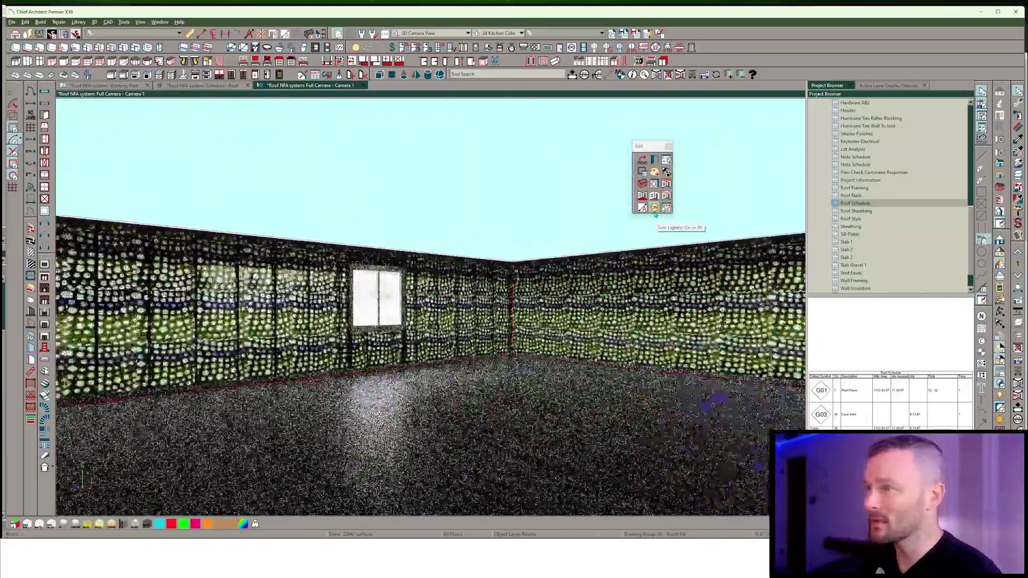
left_click(654, 207)
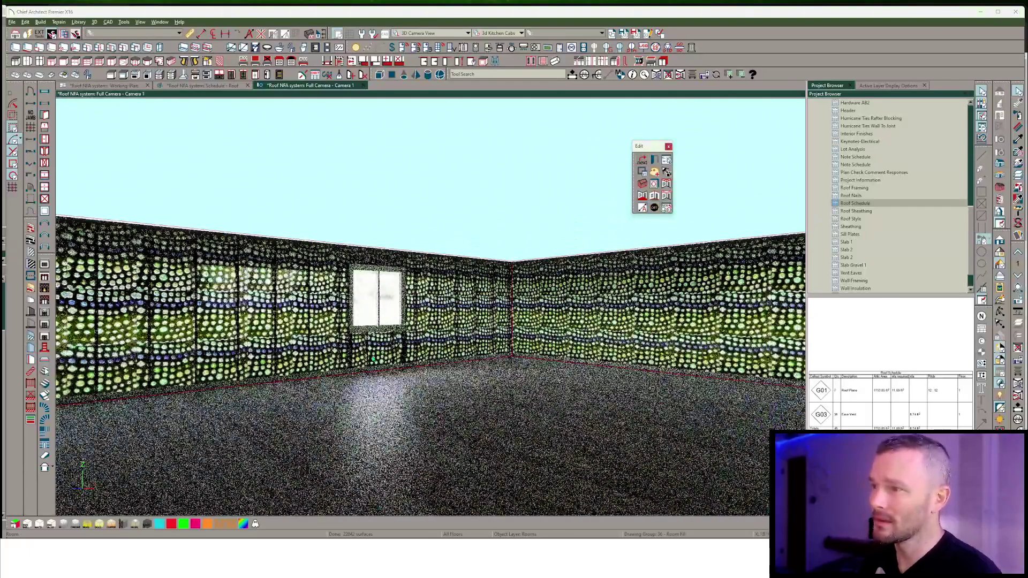
key("Escape")
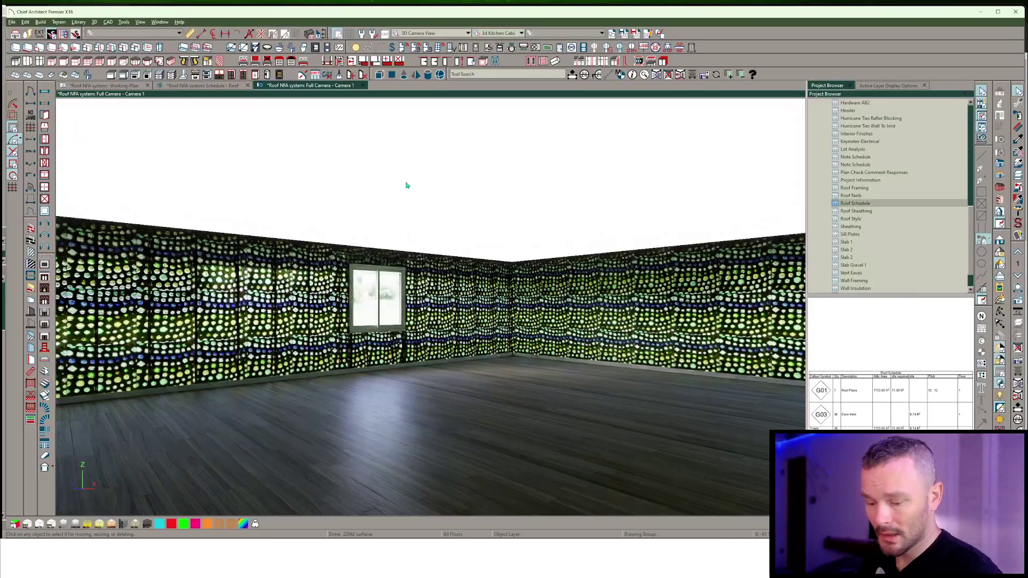
Close the camera, roof schedule and working plan views without saving the Roof NFA system plan
key("ctrl+w")
key("ctrl+w")
key("ctrl+w")
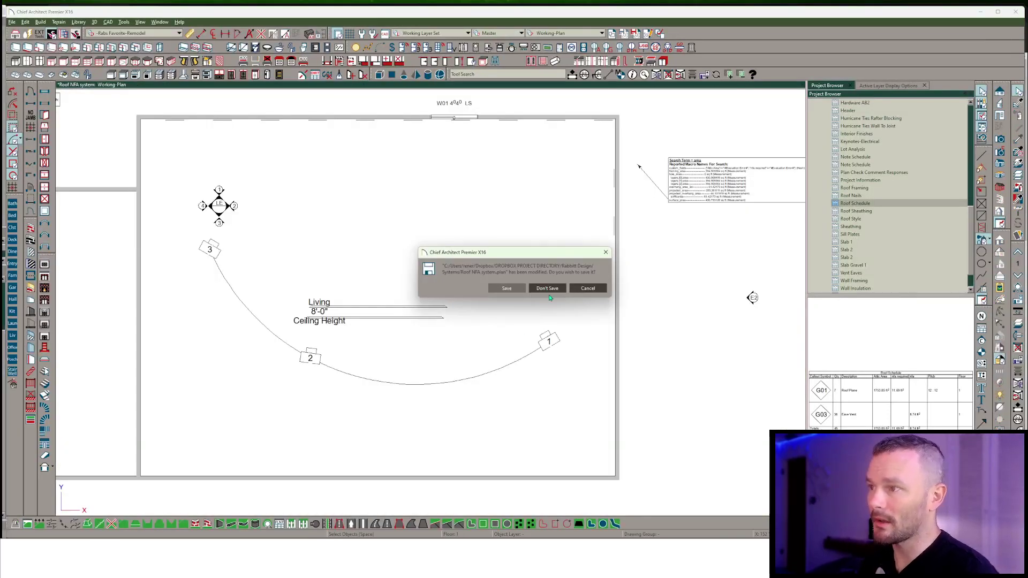
left_click(550, 289)
Switch to the web browser, return to the topic list and open "Joining roof planes on porch"
key("alt+Tab")
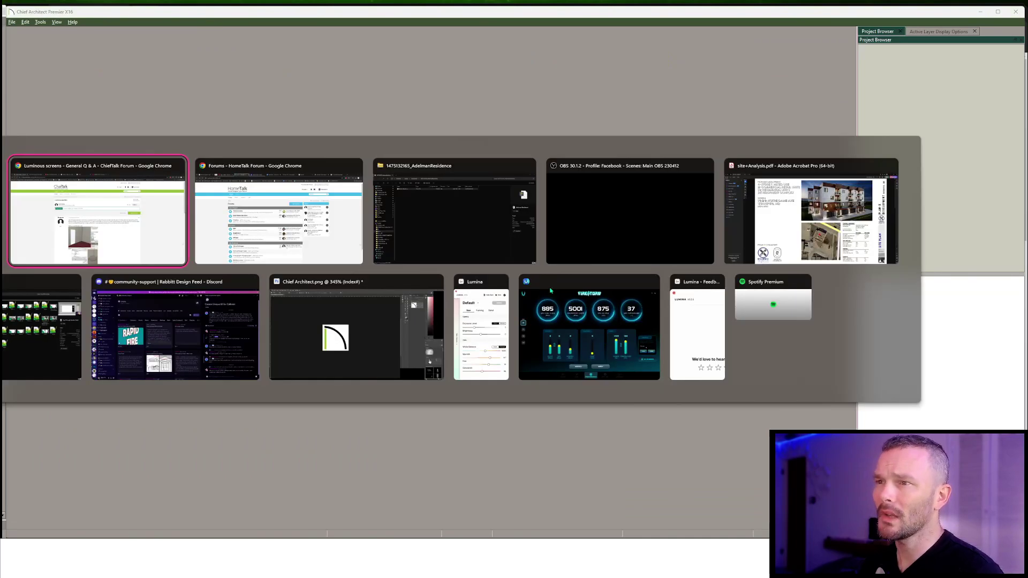
left_click(13, 31)
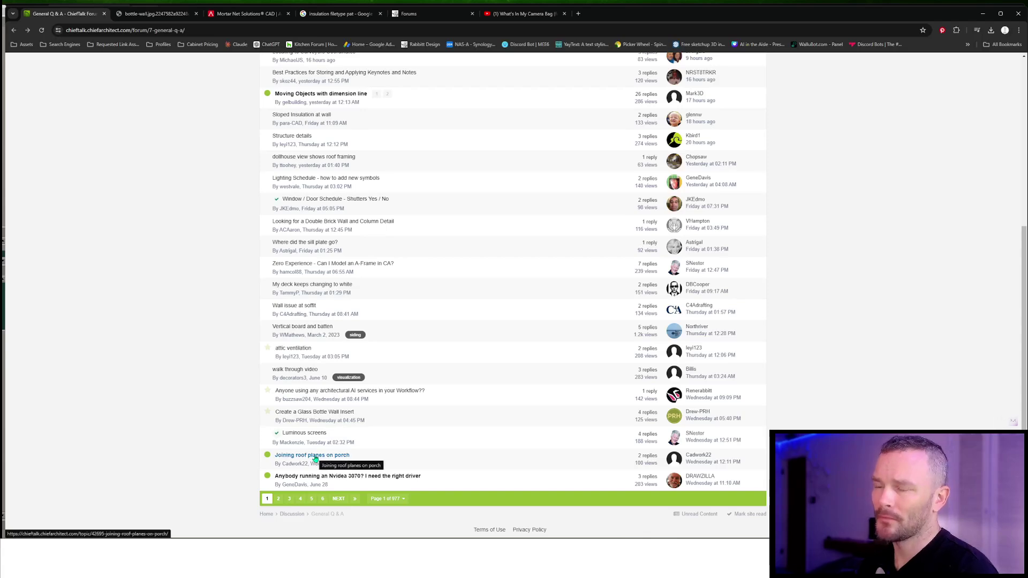
left_click(314, 456)
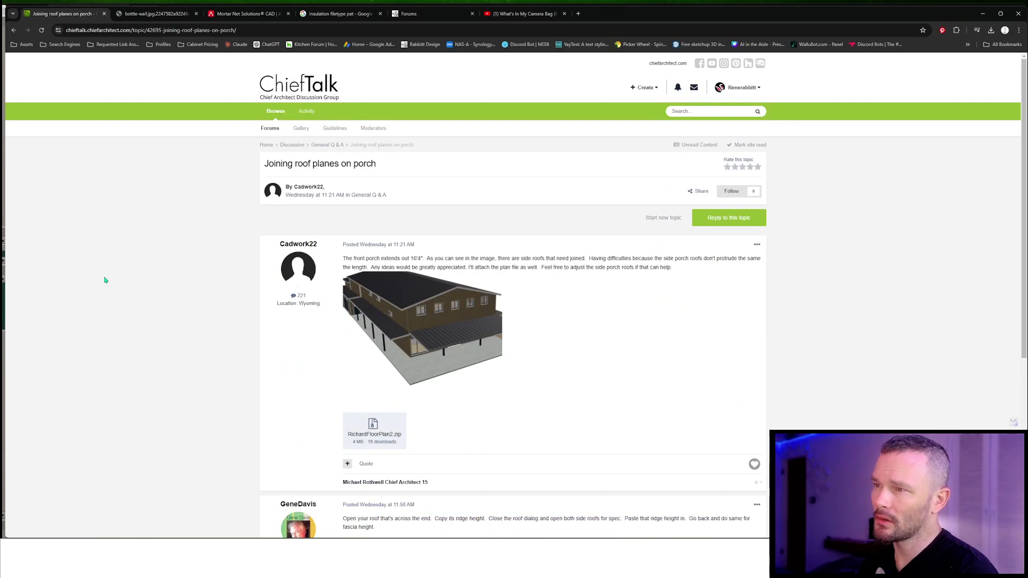
Download the attached RichardFloorPlan2.zip and open the RichardFloorPlan2 plan file inside it
left_click(374, 428)
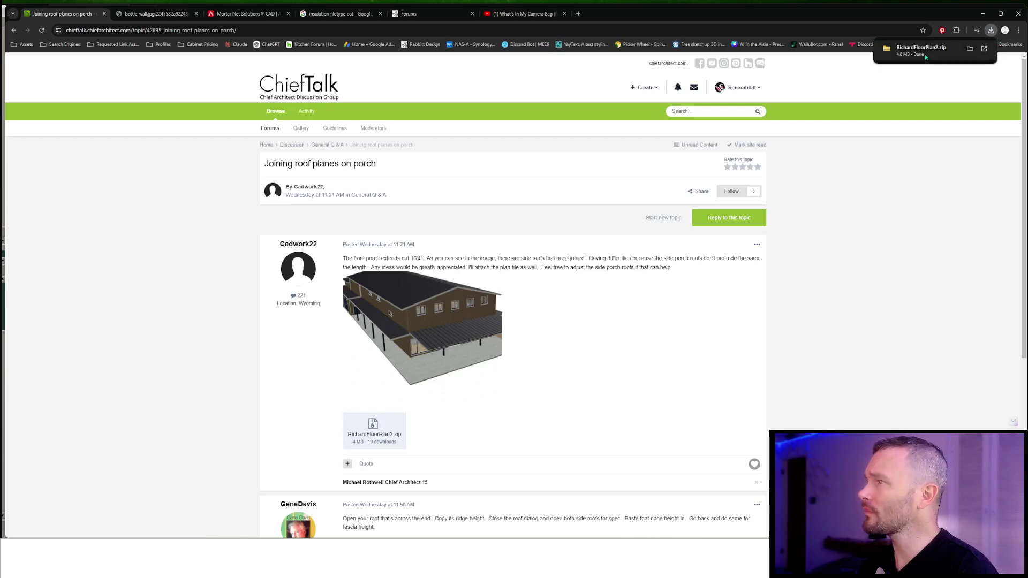
left_click(926, 54)
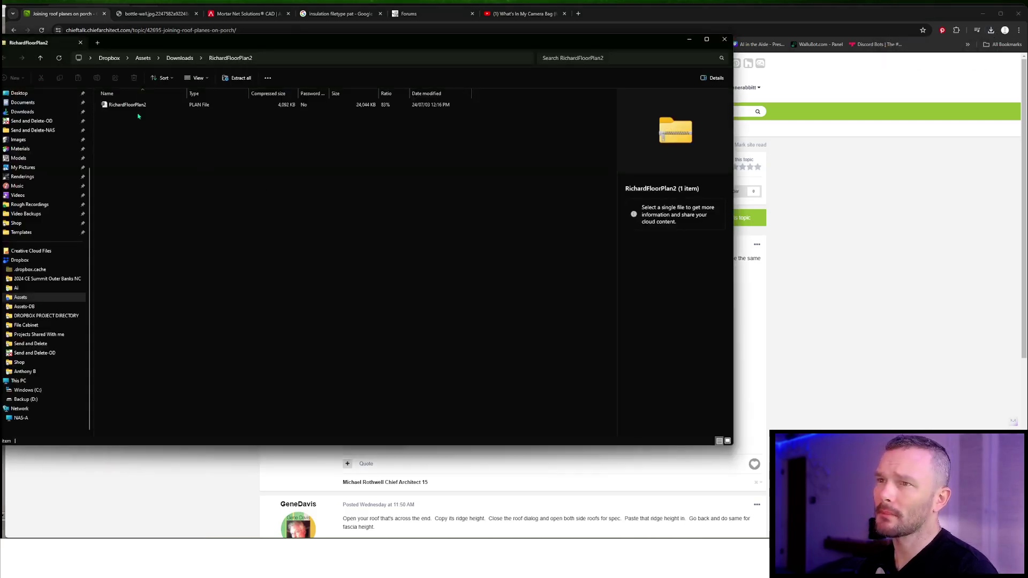
left_click(127, 105)
Return to the forum topic and view the attached porch roof screenshot enlarged
left_click(874, 286)
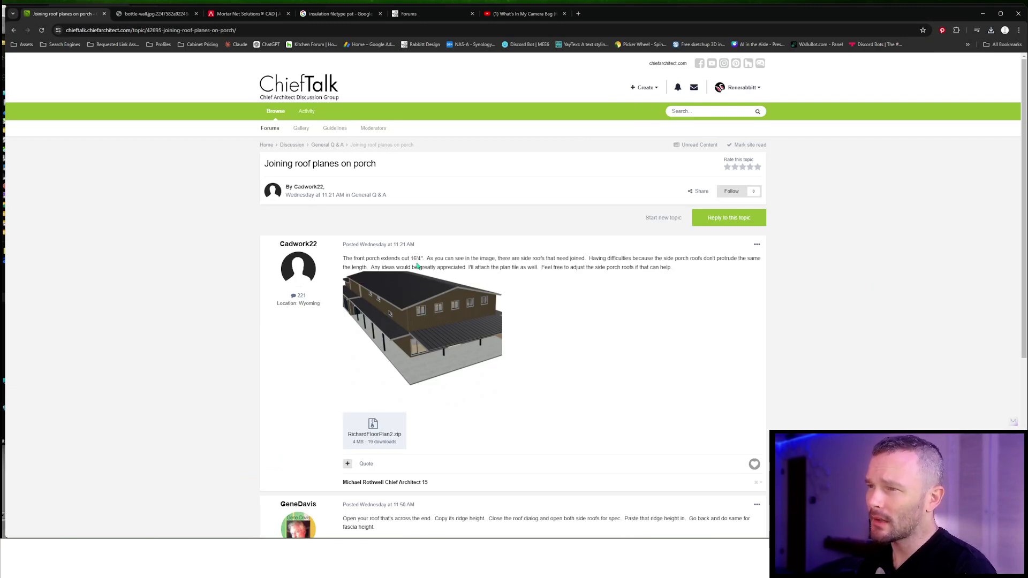
left_click(432, 339)
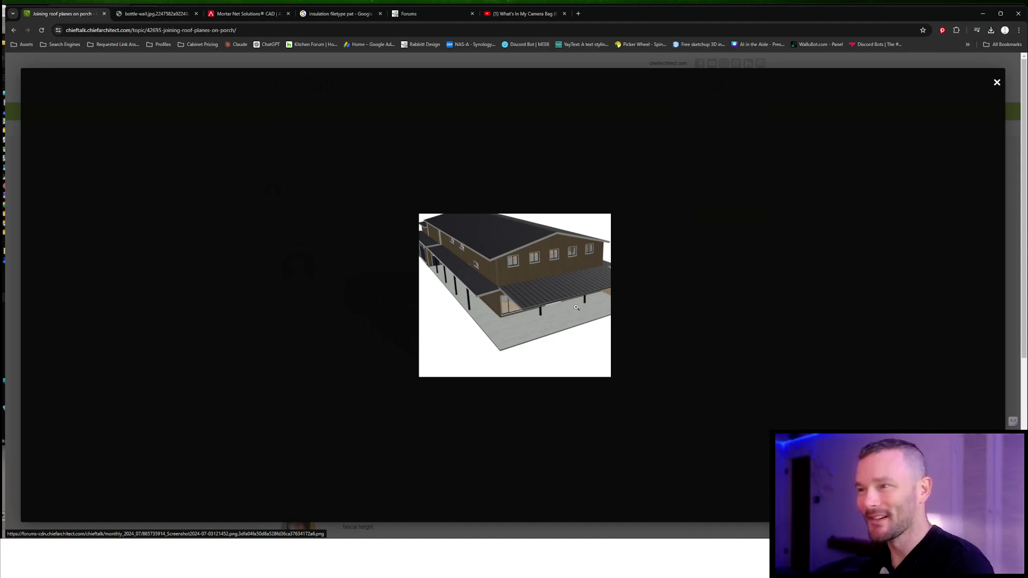
left_click(991, 91)
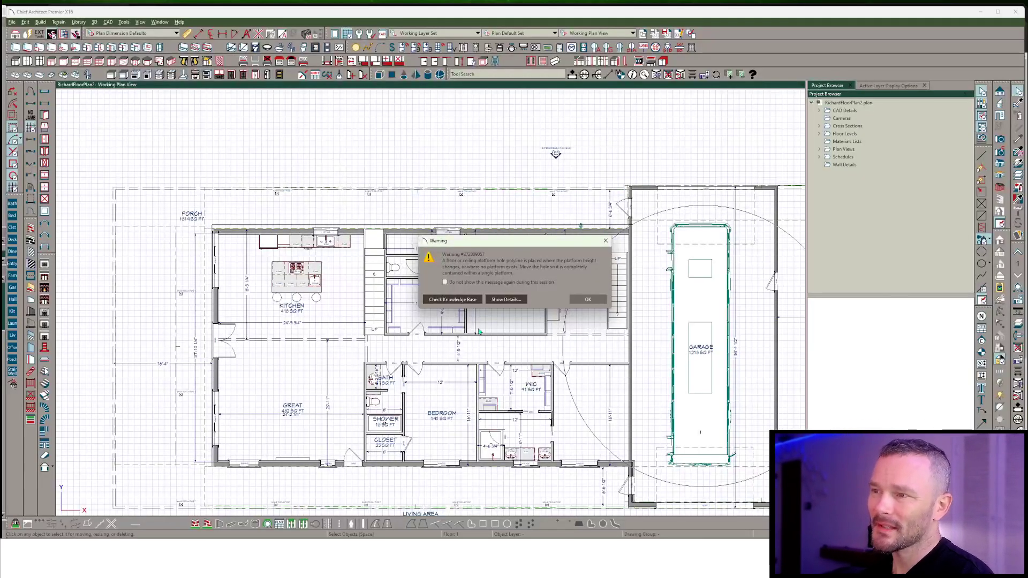
Dismiss the plan warning, create a perspective full overview of the house and select the upper side wall above the side porch roof
left_click(587, 300)
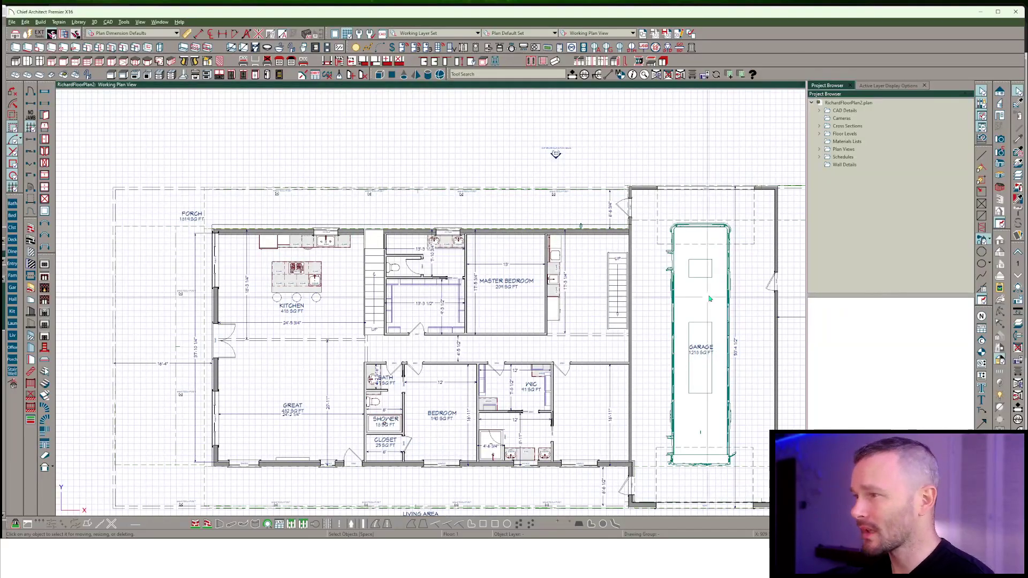
scroll(681, 245, "down", 5)
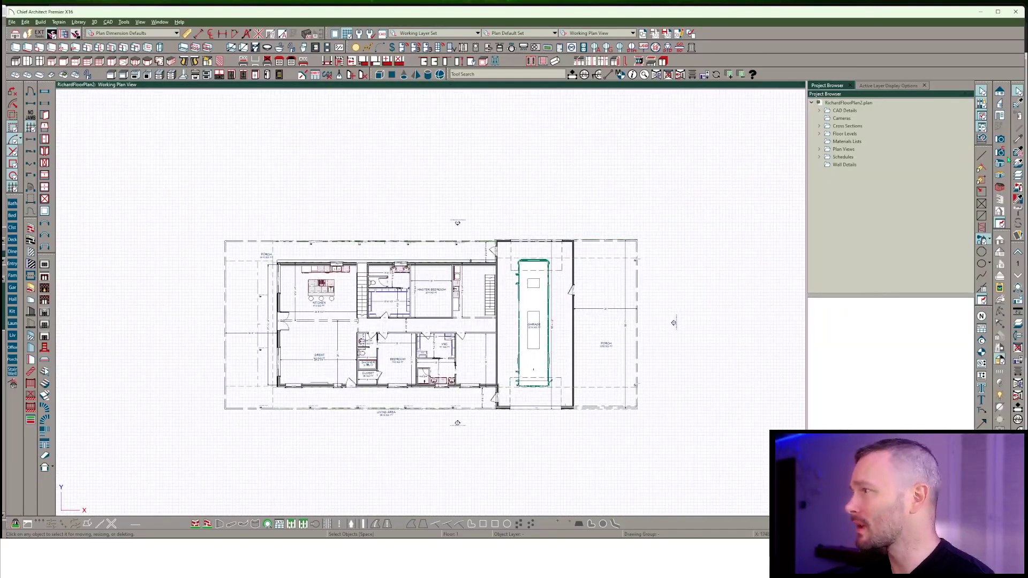
left_click(1000, 163)
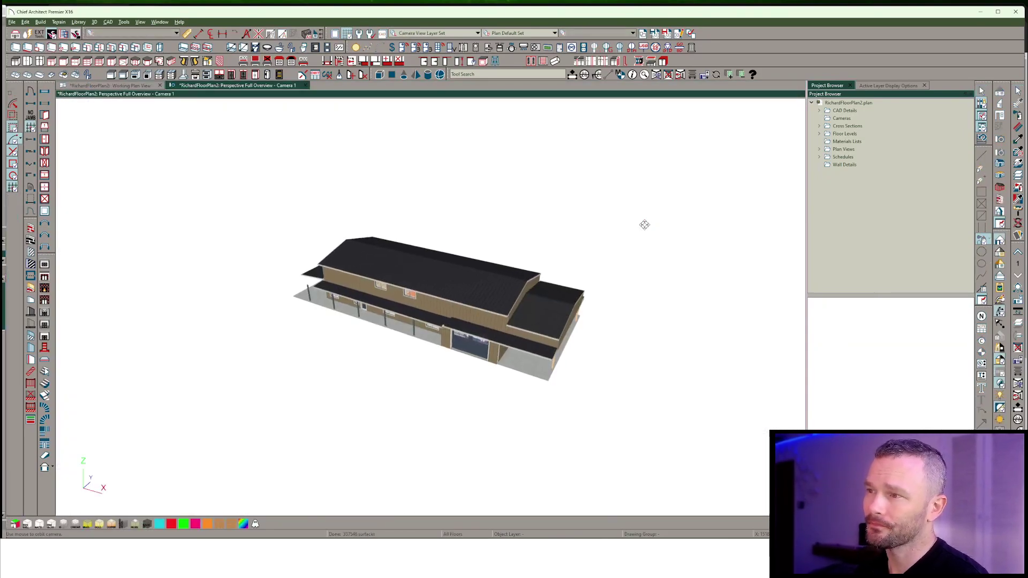
left_click_drag(644, 225, 314, 159)
left_click(324, 181)
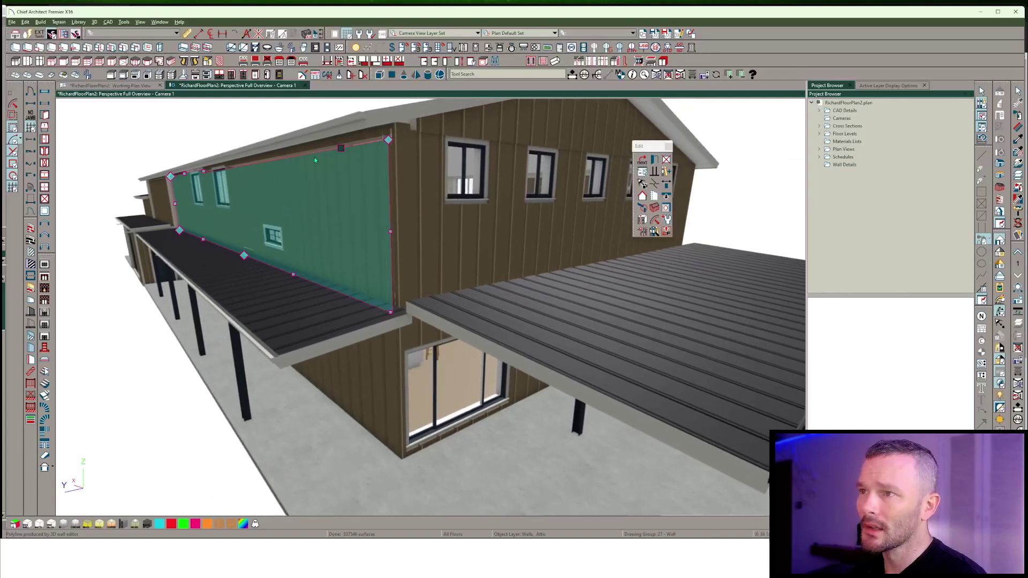
Review the wall type and structure settings of the upper side wall and close its specification without changes
double_click(365, 185)
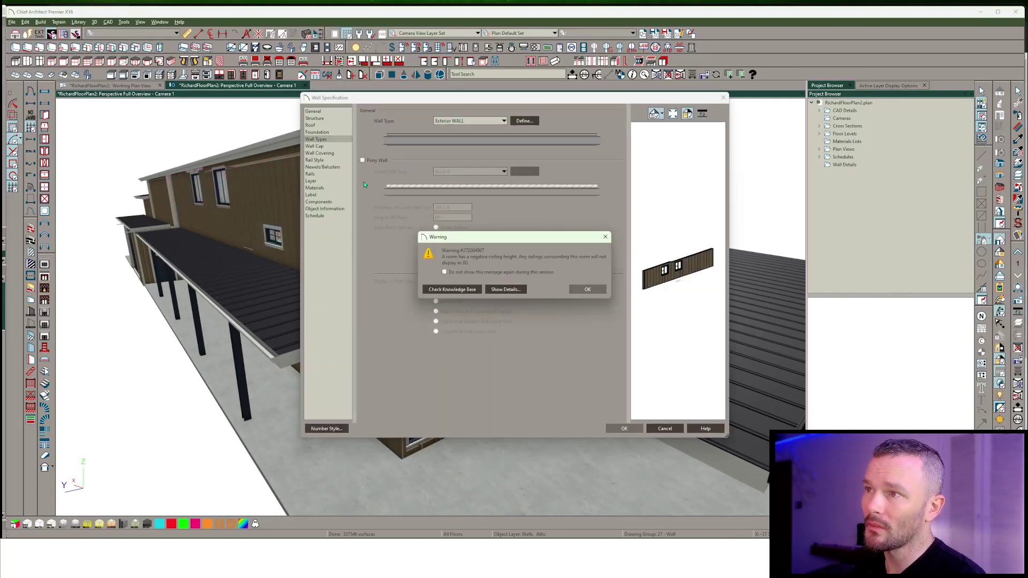
left_click(587, 289)
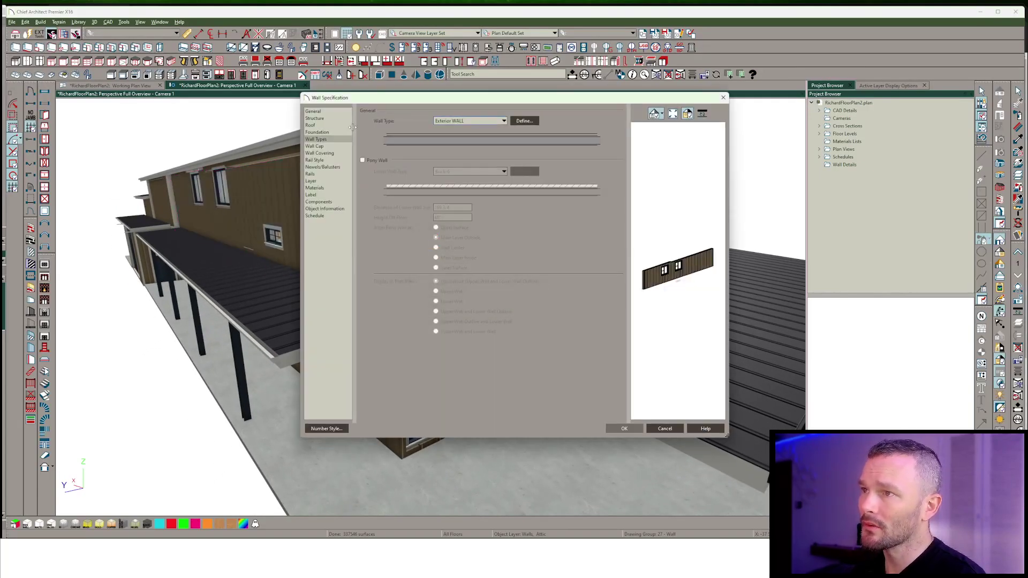
left_click(315, 118)
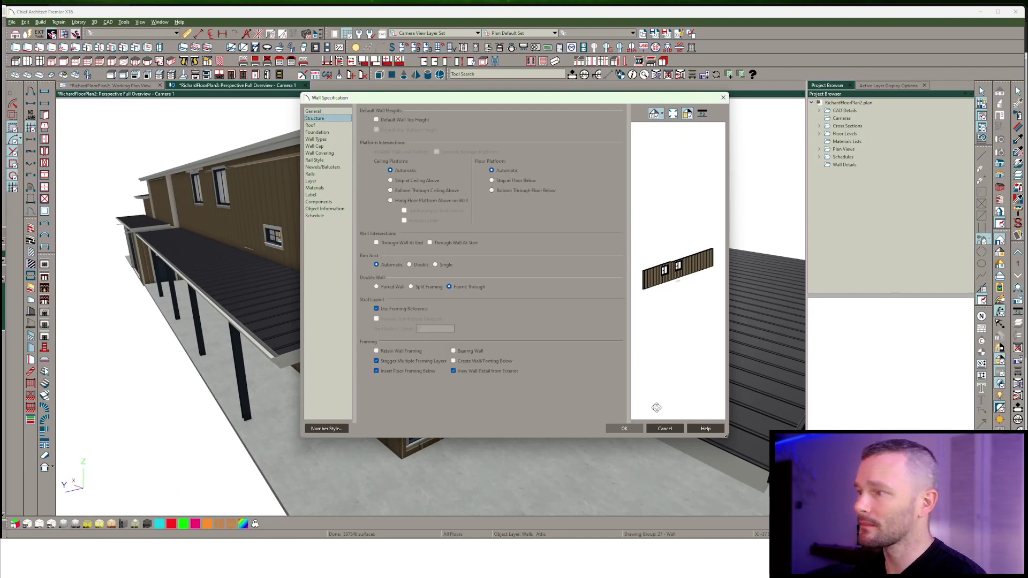
left_click(665, 428)
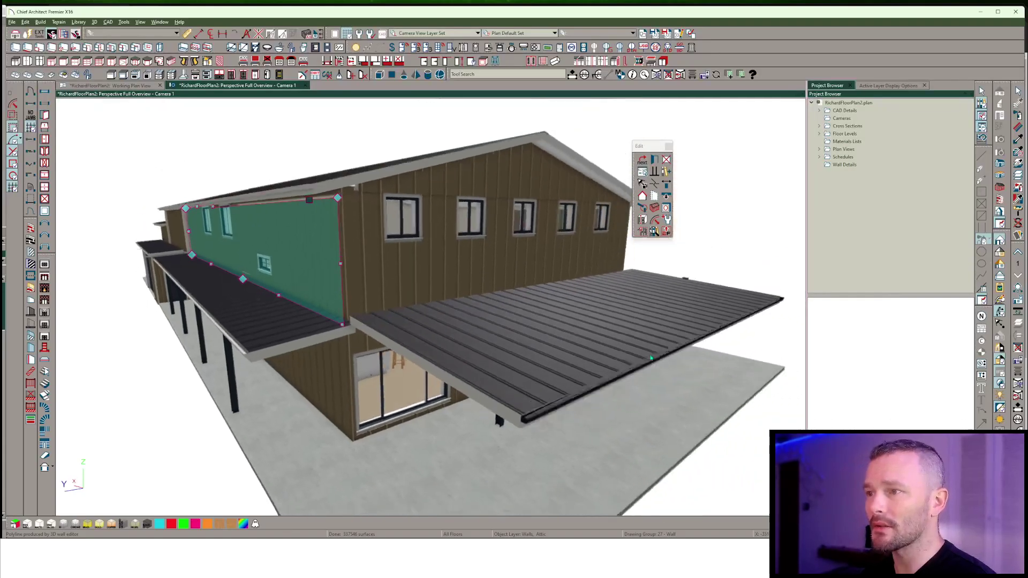
Try to move the end porch roof plane to be coplanar with the side porch roof plane
middle_click_drag(651, 358, 432, 352)
left_click(432, 351)
scroll(374, 337, "up", 5)
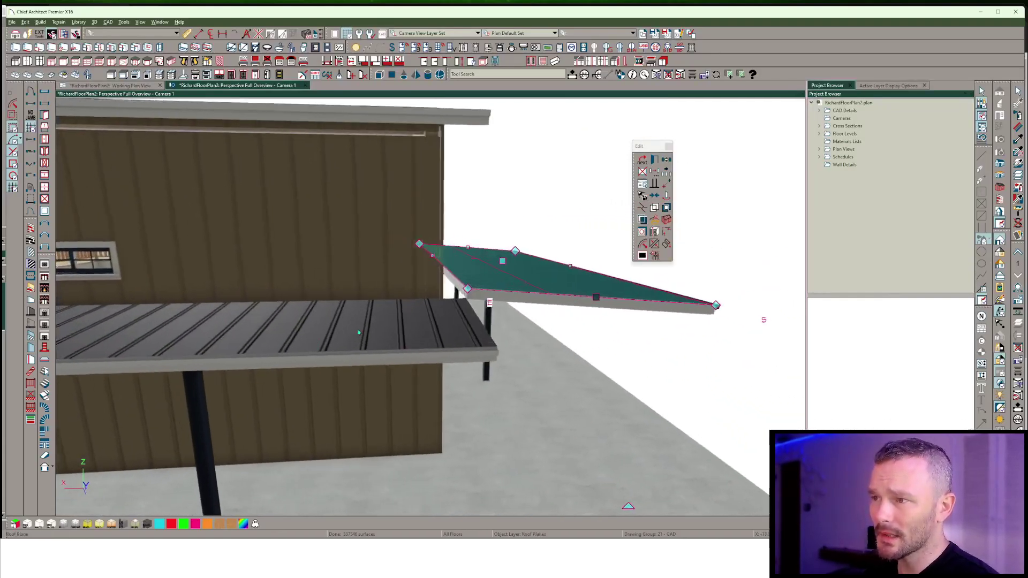
scroll(359, 333, "down", 3)
middle_click_drag(358, 332, 615, 246)
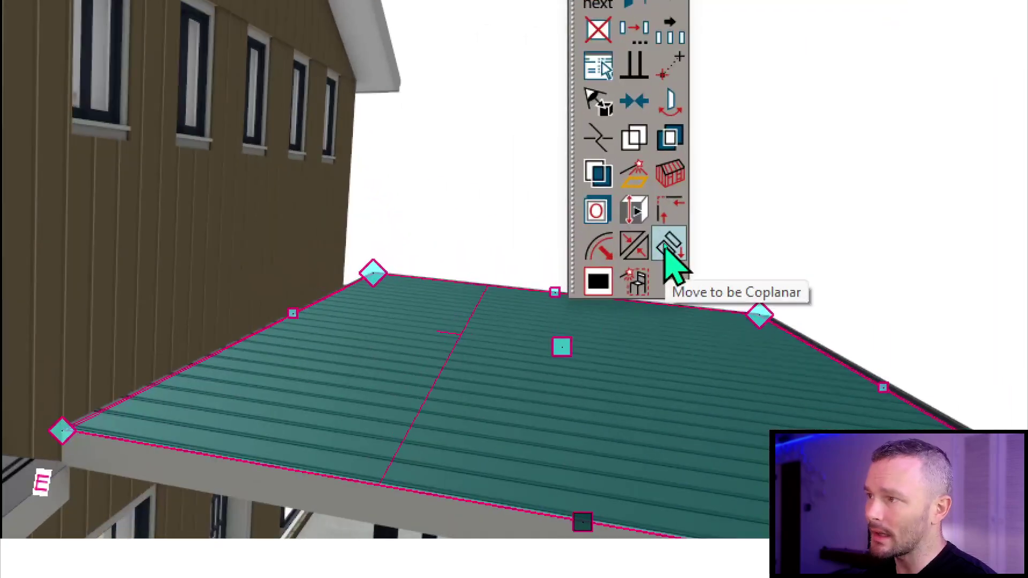
left_click(666, 244)
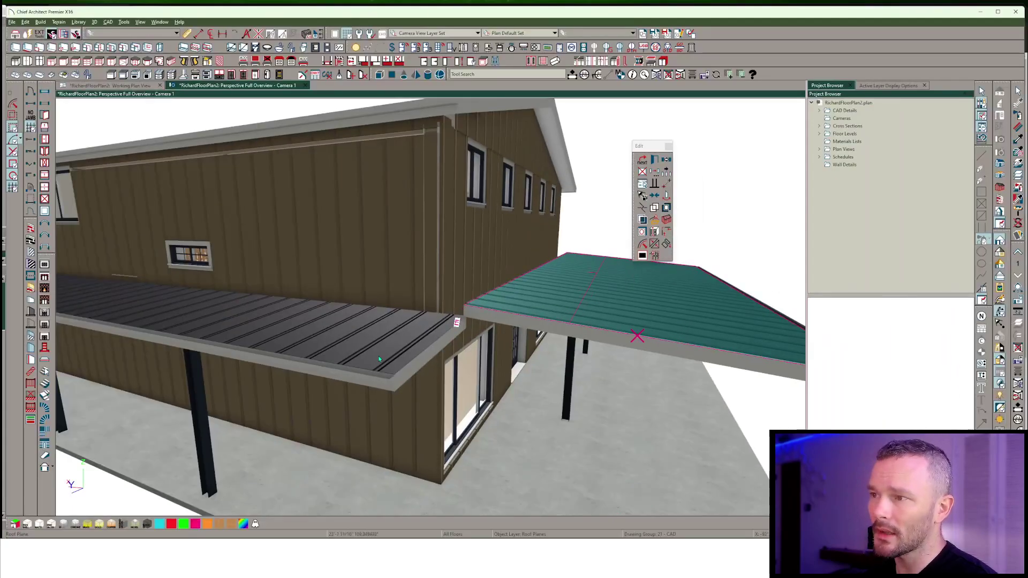
left_click(418, 358)
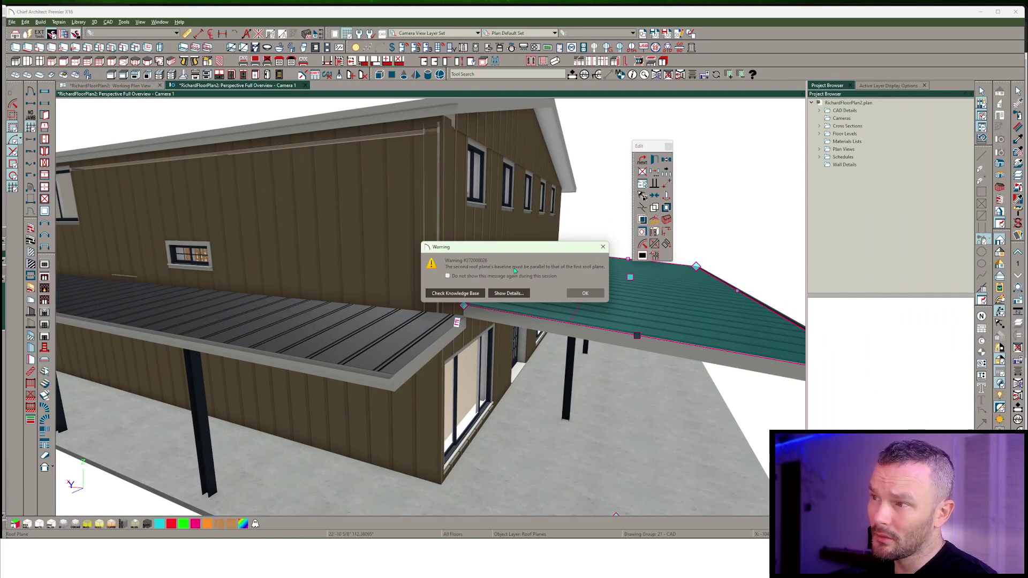
left_click(585, 293)
Rotate the end porch roof plane parallel to the side porch roof and make the two planes coplanar
scroll(589, 295, "down", 5)
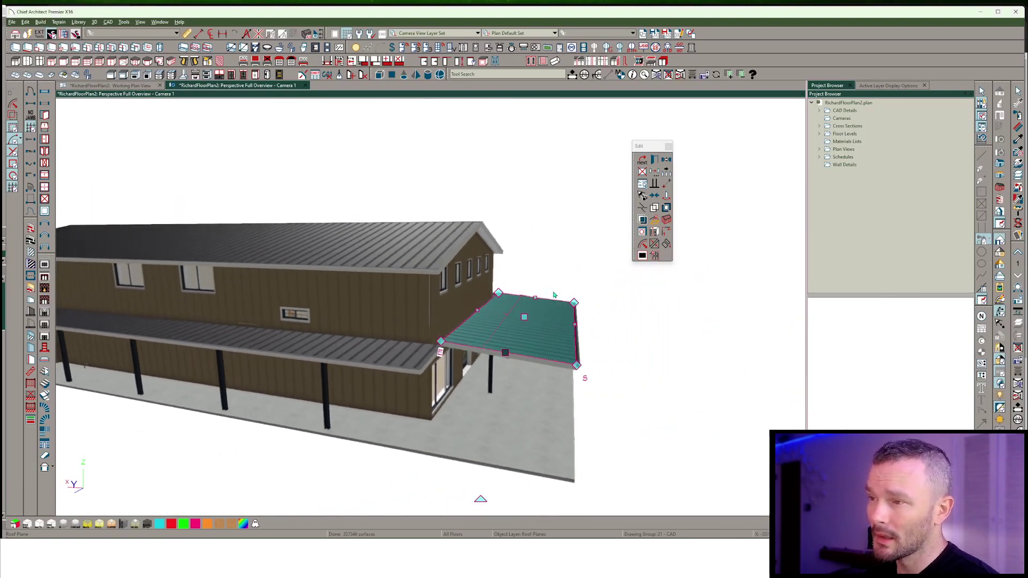
left_click_drag(554, 295, 433, 403)
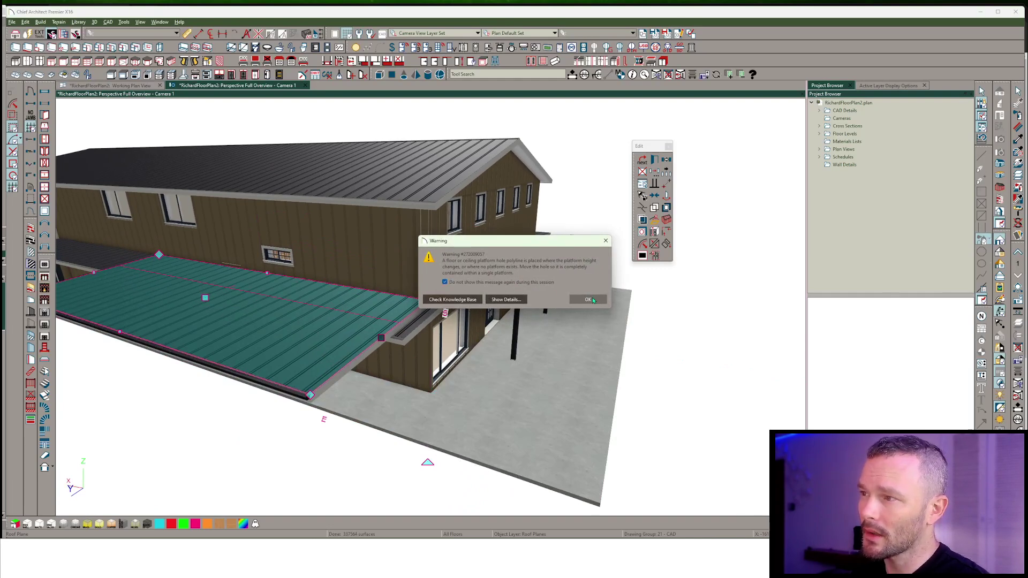
left_click(588, 299)
Return the roof plane to the gable end so it meets the side porch roof, and break its eave in line with the slab edge
left_click_drag(381, 338, 438, 396)
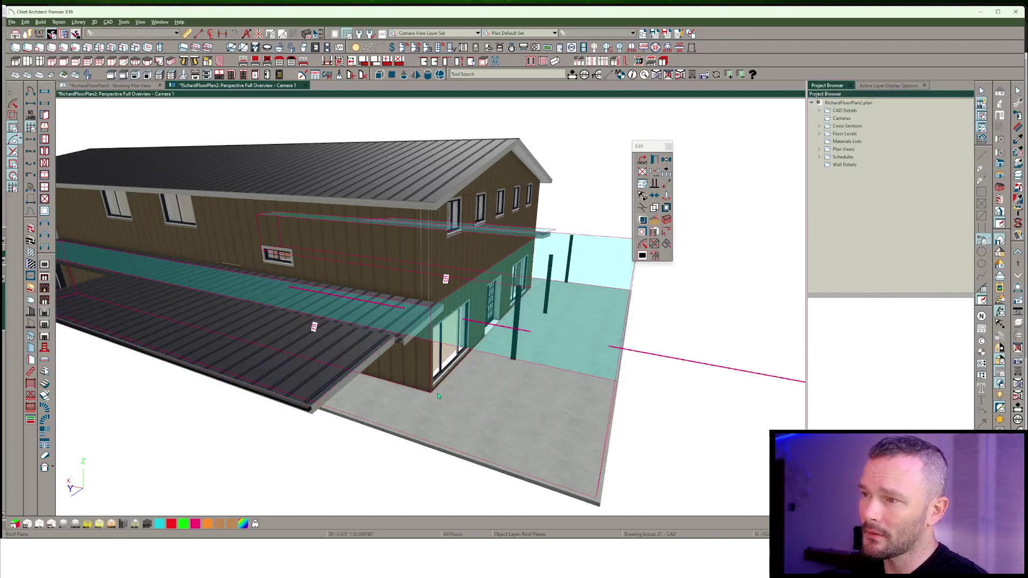
middle_click_drag(435, 423, 394, 339)
left_click(461, 398, "shift")
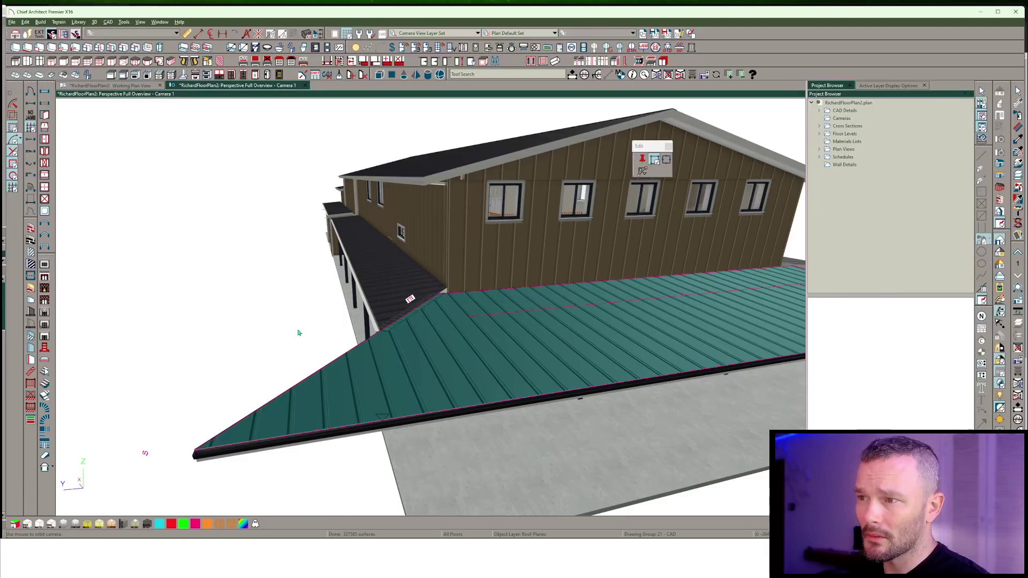
left_click(381, 420)
Try to reshape the end porch roof's overhanging corner by moving its eave segment, and undo the attempt
left_click_drag(293, 435, 257, 188)
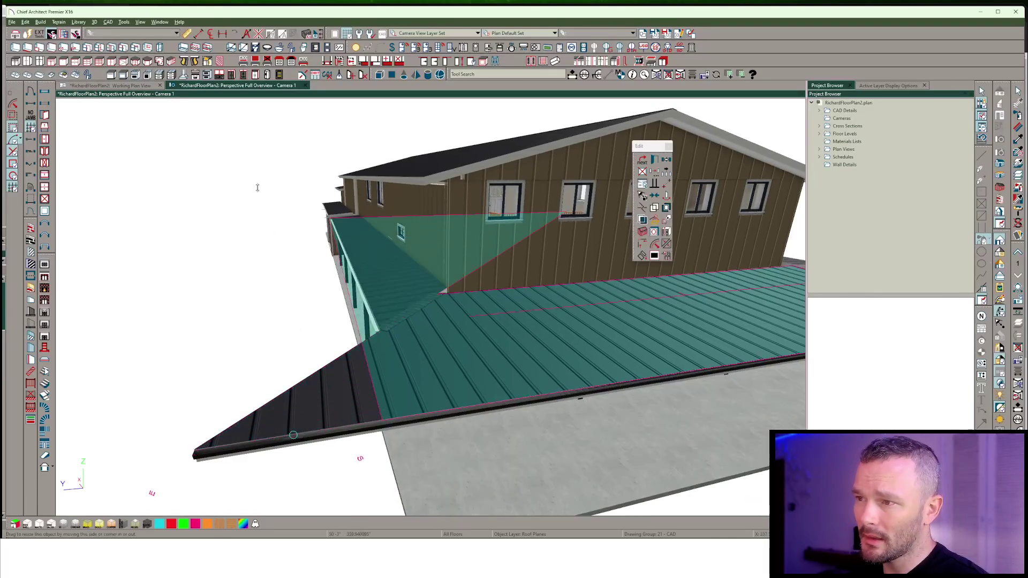
left_click_drag(271, 363, 276, 358)
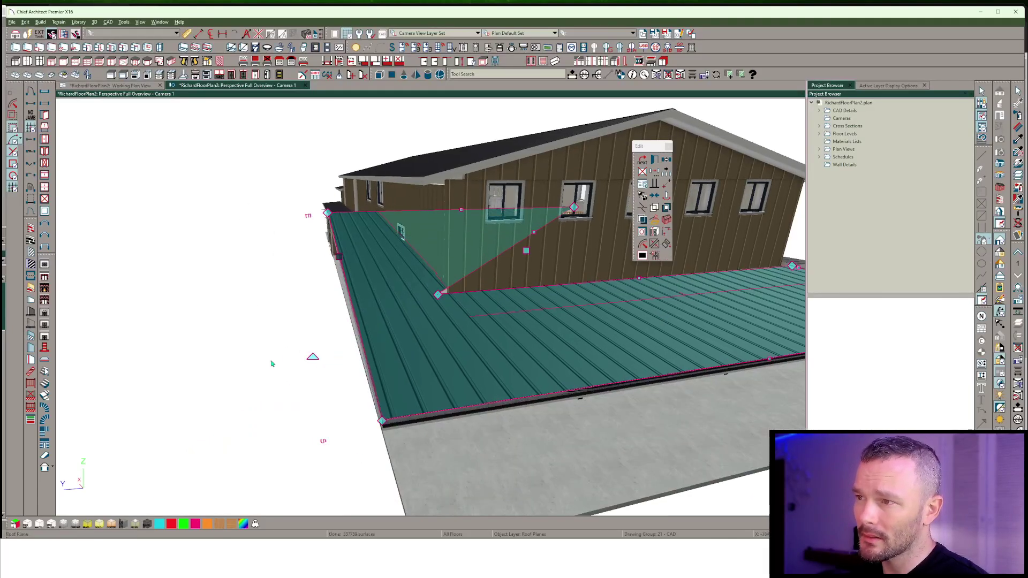
left_click(462, 208)
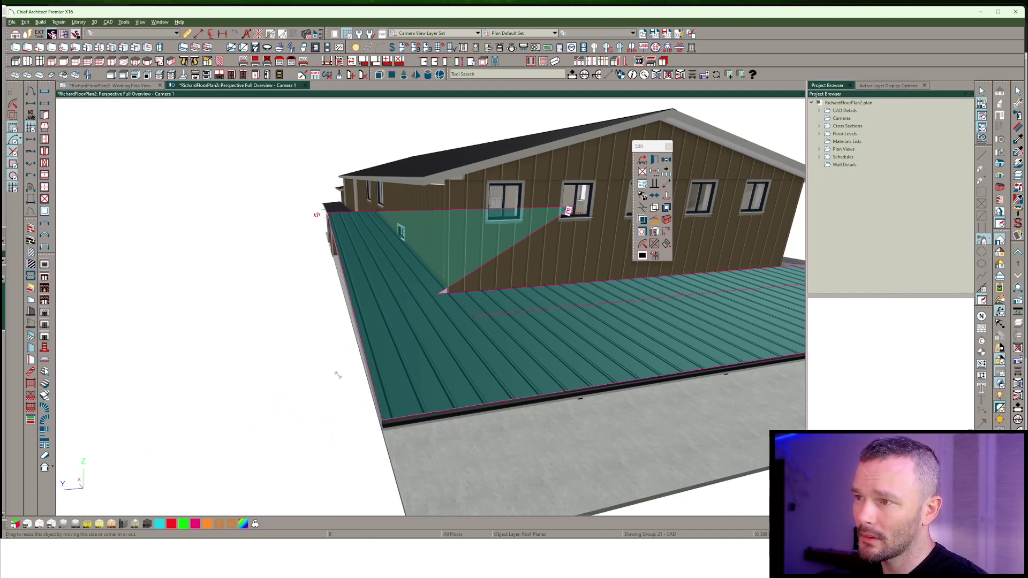
mouse_move(338, 375)
left_mouse_down()
mouse_move(363, 344)
mouse_move(348, 392)
left_mouse_up()
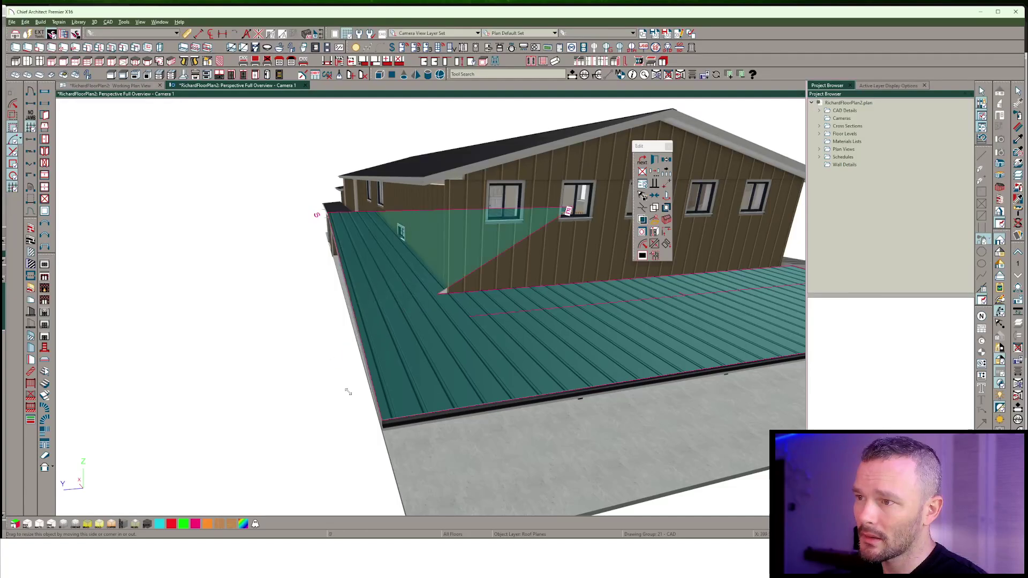
left_click(348, 325)
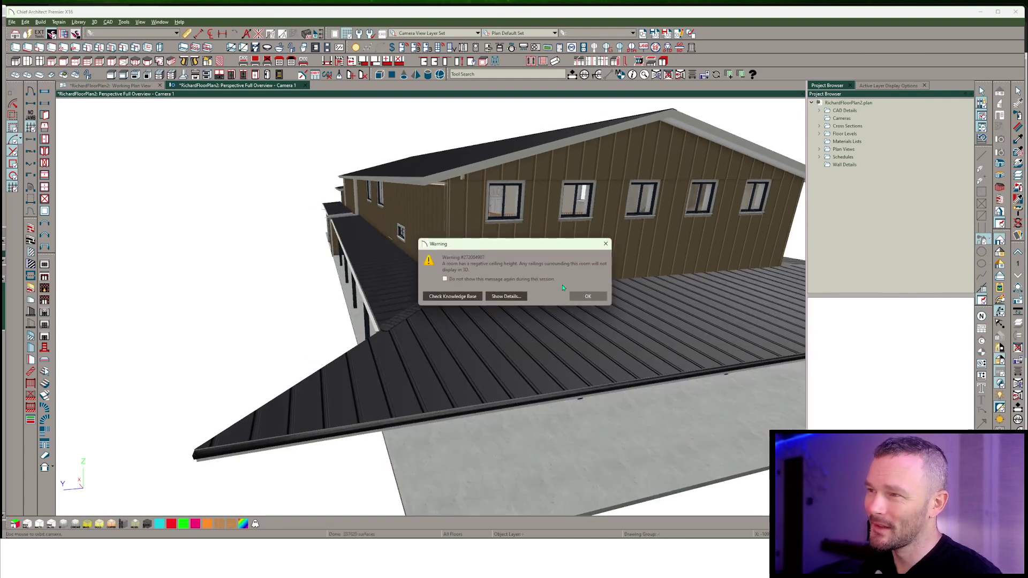
left_click(592, 296)
Break the end porch roof's side edge at the side porch's eave corner and cut back the overhang, removing the leftover triangular piece
left_click(375, 375)
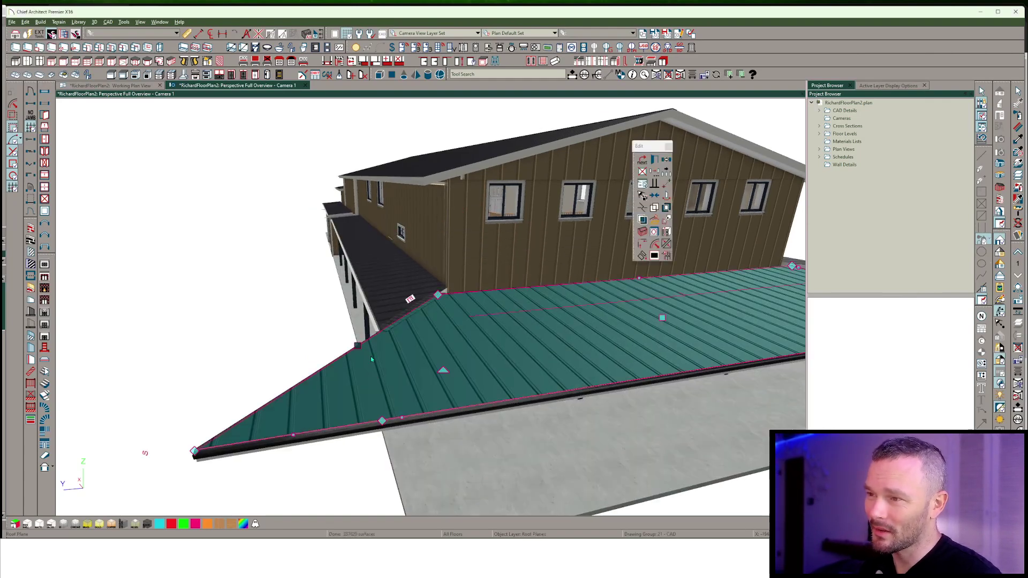
left_click(377, 335)
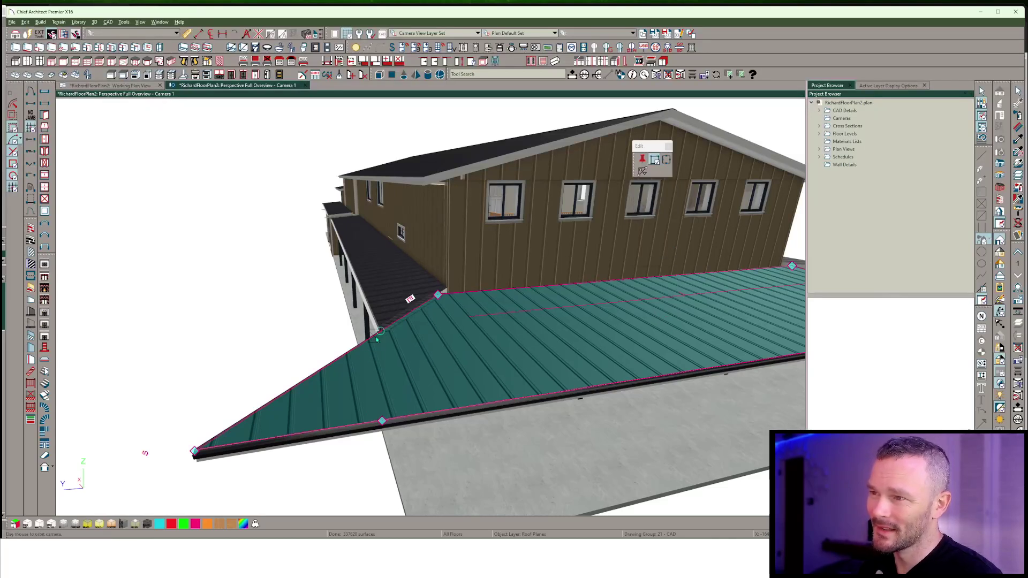
left_click(370, 336)
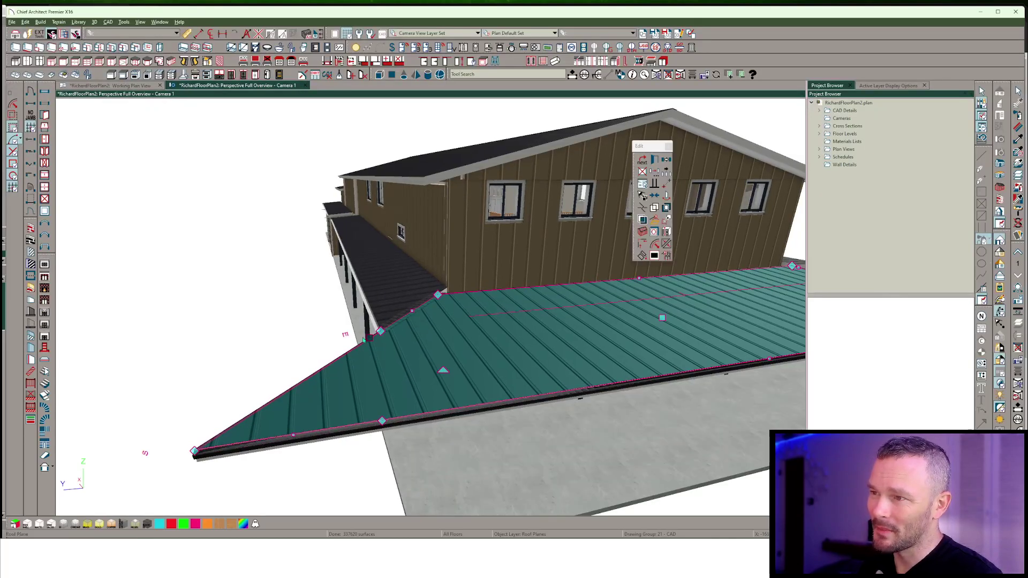
left_click_drag(370, 335, 618, 423)
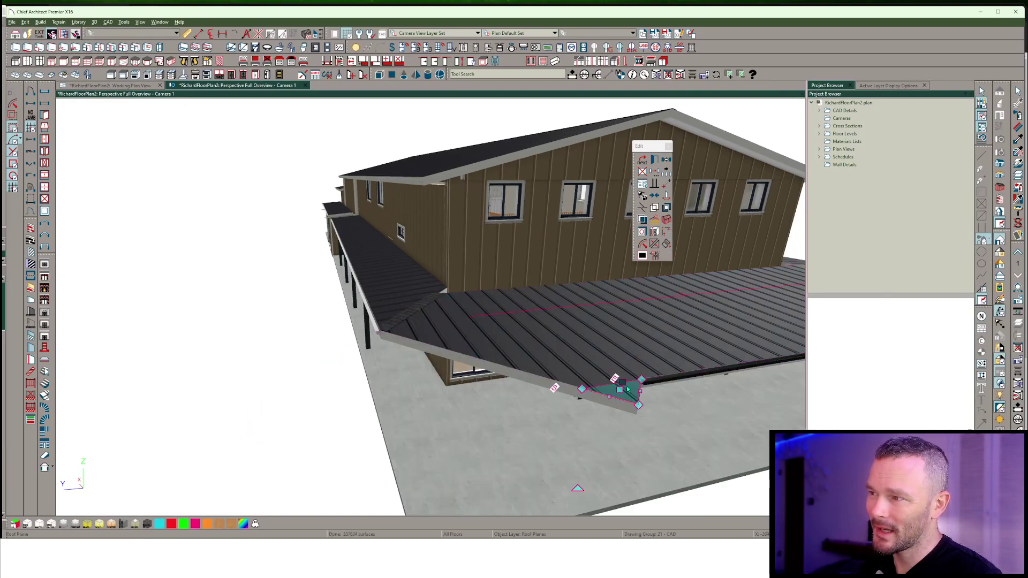
key("ctrl+z")
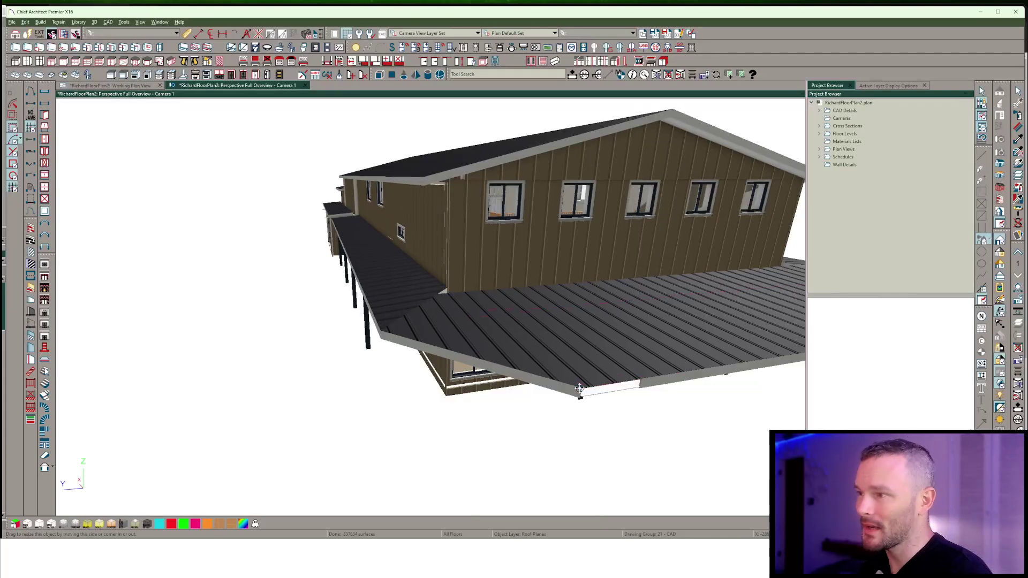
left_click(586, 392)
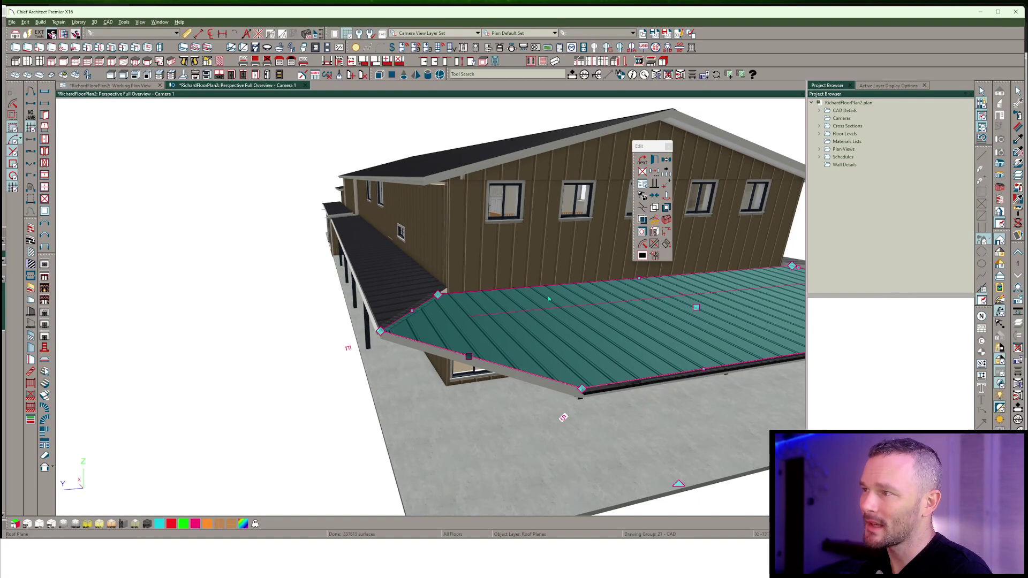
Move the end porch roof's cut-back outer corner out so its side edge continues the side porch roof's eave line
left_click(372, 280)
key("Return")
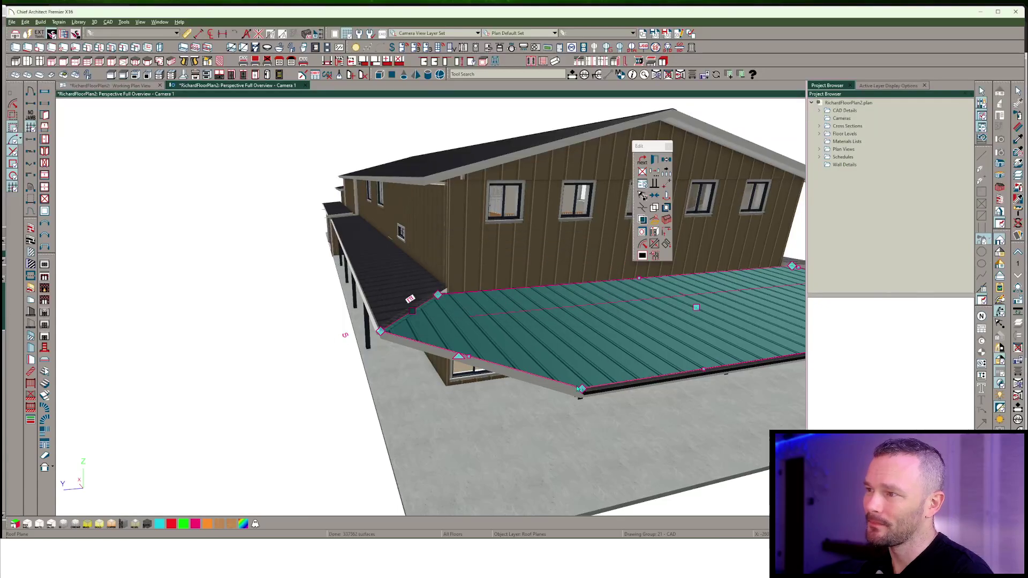
left_click_drag(581, 389, 413, 409)
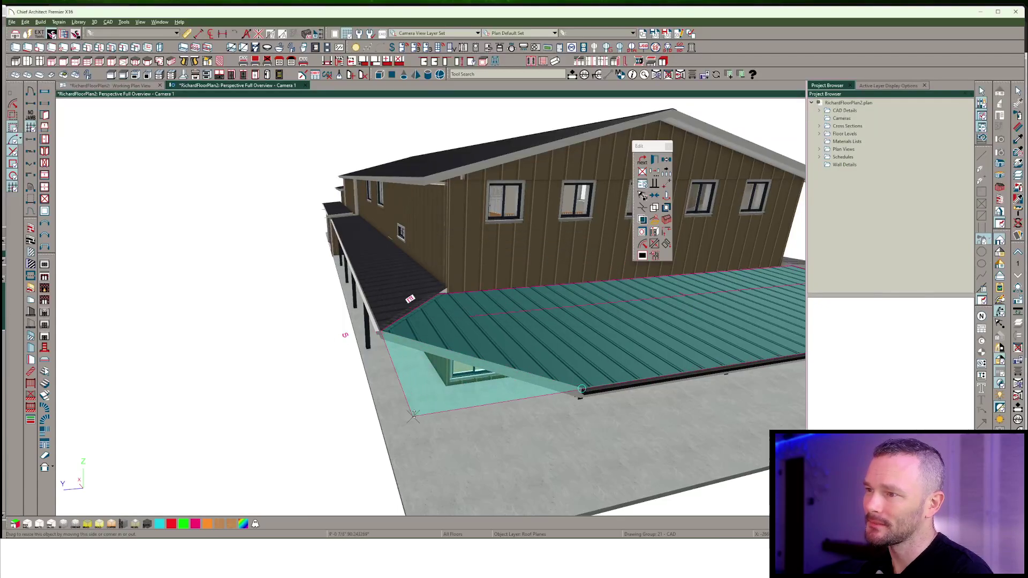
Extend the upper edge of the end porch roof plane back to the gable wall
left_click_drag(465, 299, 465, 300)
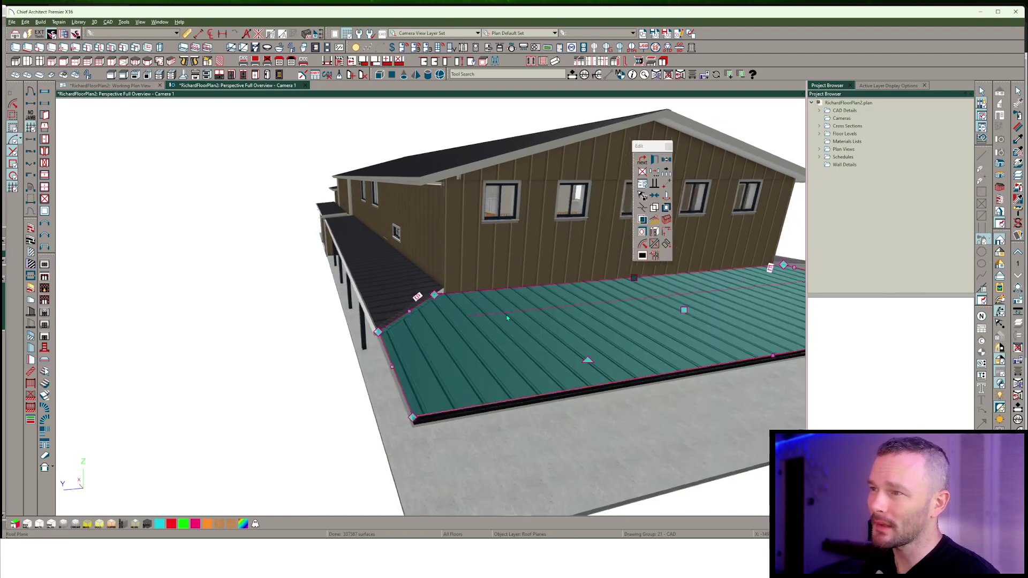
middle_click_drag(465, 300, 344, 275)
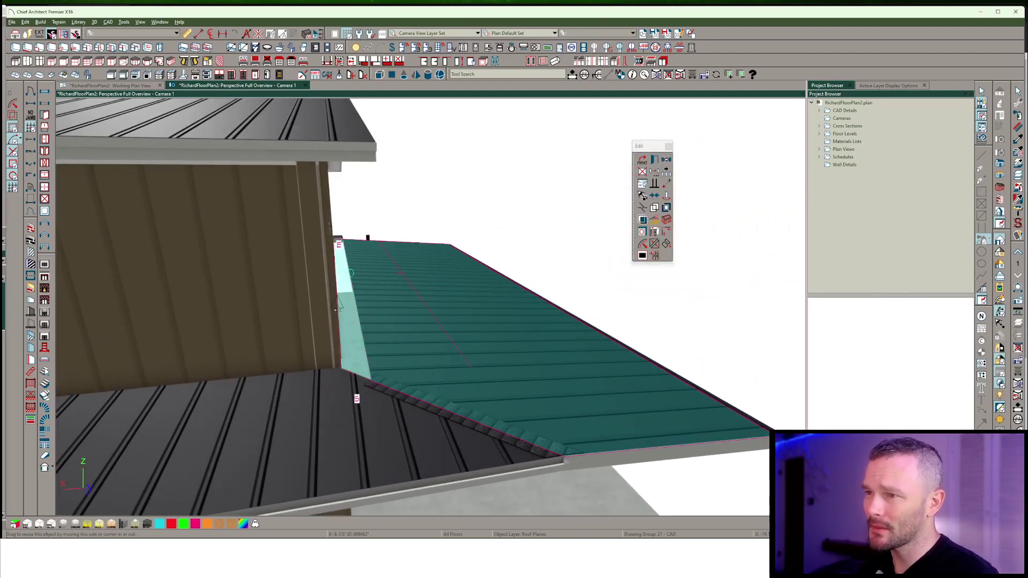
middle_click_drag(413, 277, 413, 277)
Align the upper wall above the fireplace with the wall below and select the lower fireplace wall
left_click(682, 198)
middle_click_drag(681, 197, 668, 198)
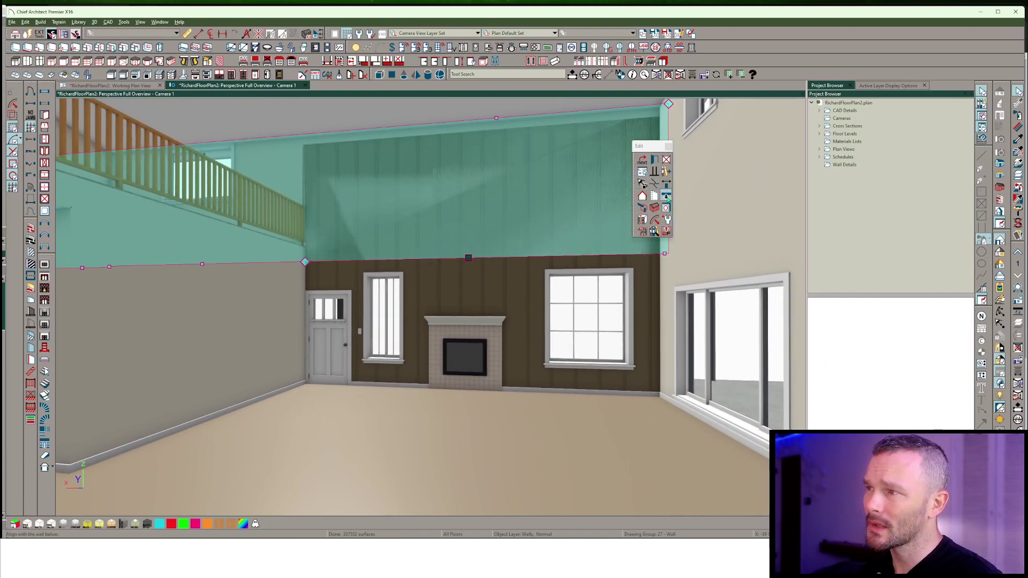
middle_click_drag(561, 238, 503, 292)
left_click(464, 274)
left_click(404, 264)
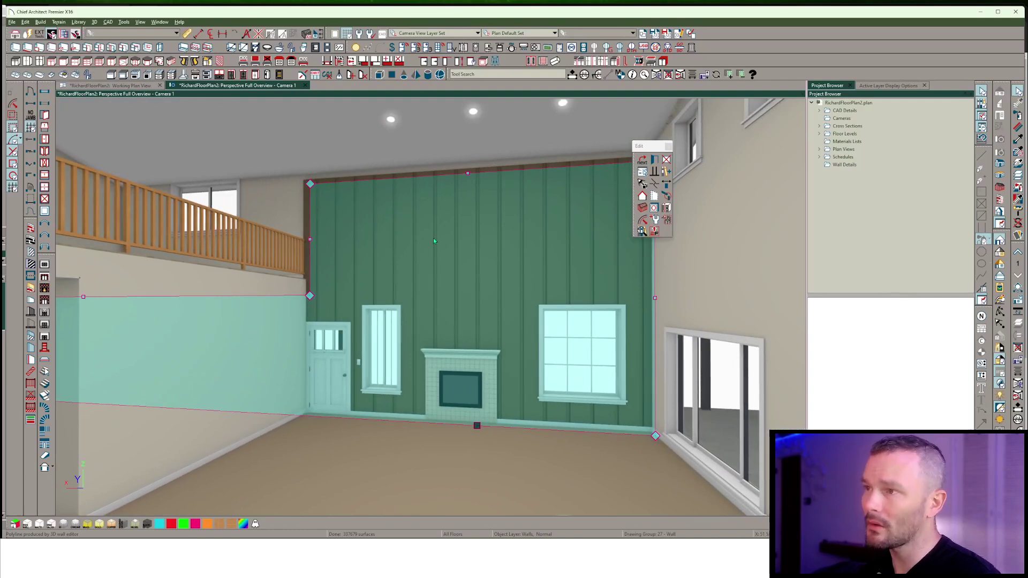
Reset the lower fireplace wall to its default wall top height in its structure settings and dismiss the ceiling height warnings
double_click(311, 156)
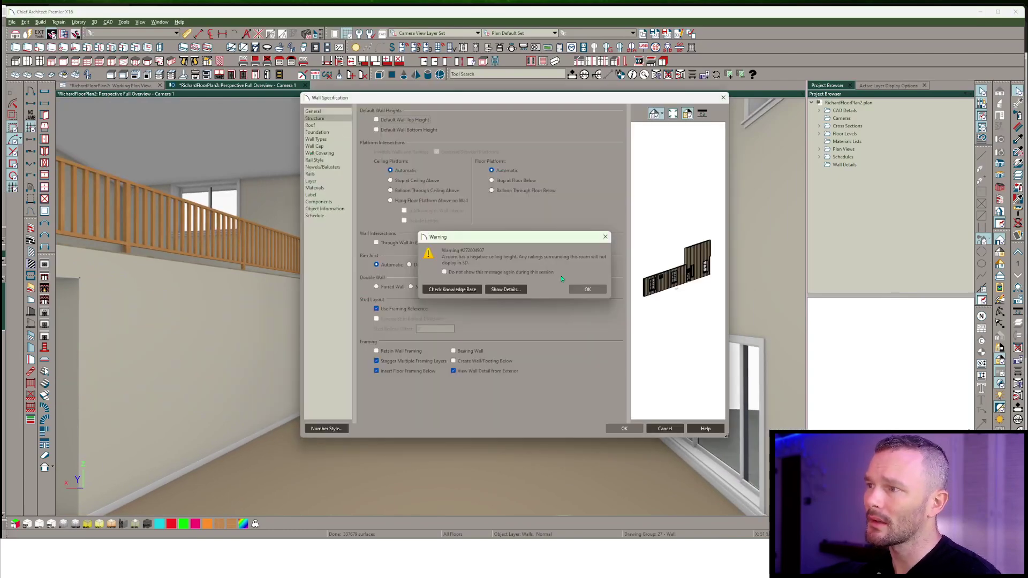
left_click(588, 290)
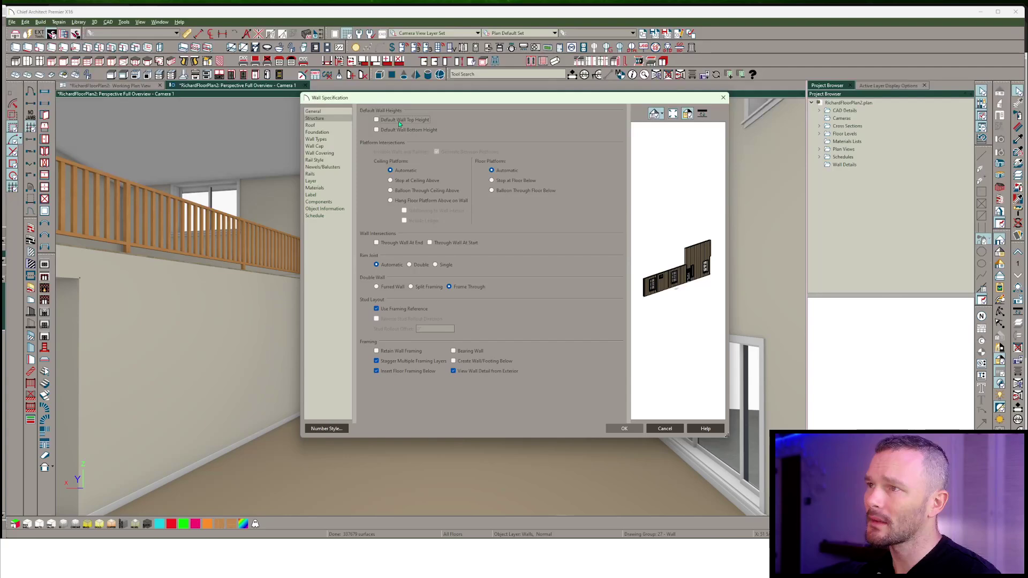
left_click(626, 428)
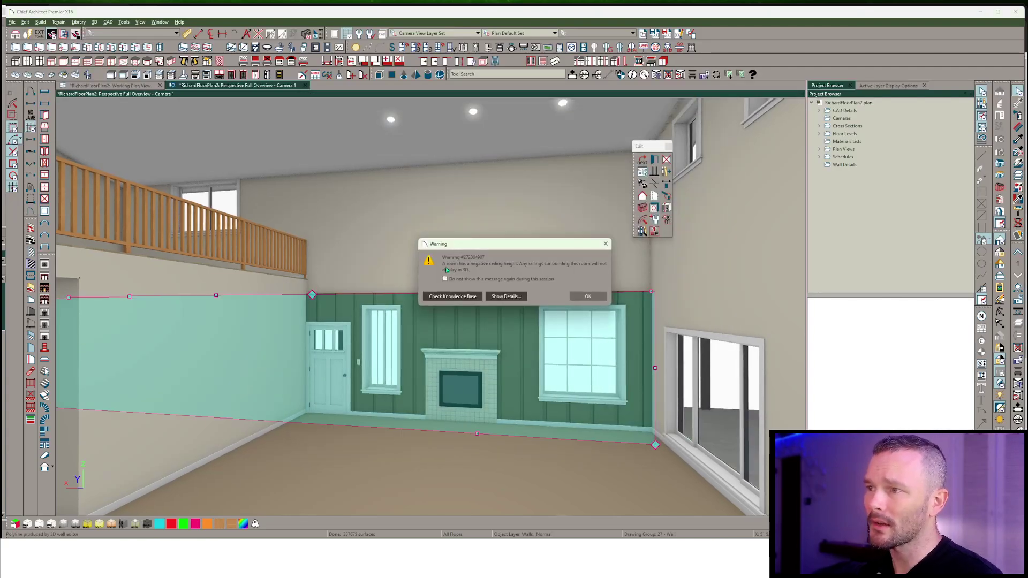
left_click(589, 296)
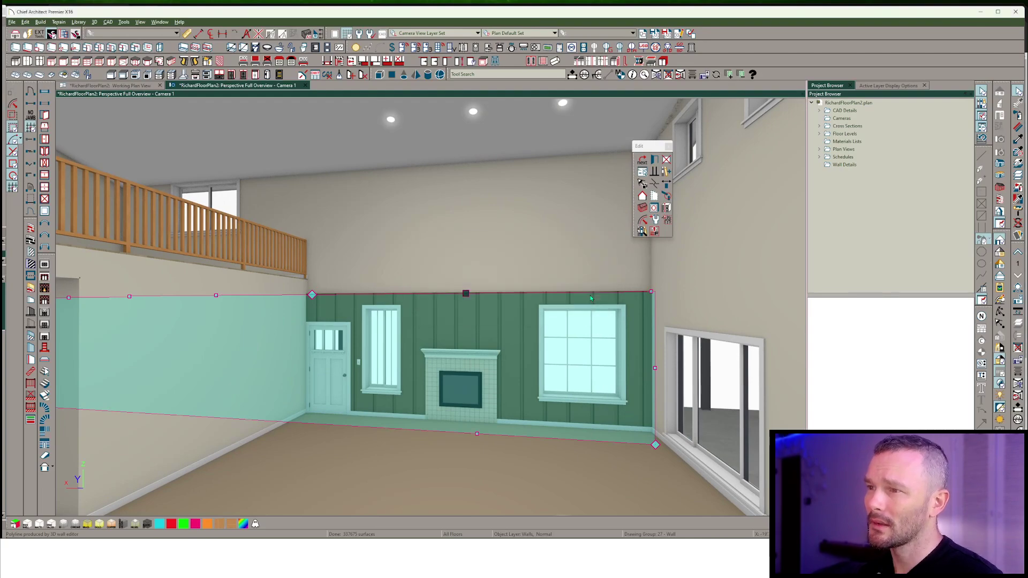
Check the whole house from outside, close the perspective camera view and return to the floor plan
middle_click_drag(588, 296, 434, 193)
middle_click_drag(435, 233, 526, 374)
scroll(527, 375, "down", 15)
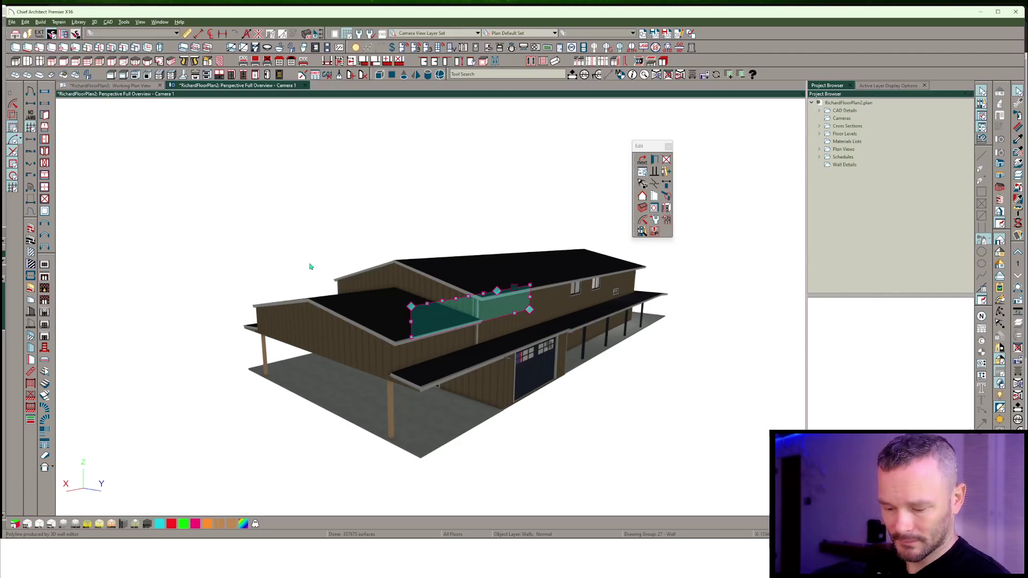
key("ctrl+w")
left_click(553, 296)
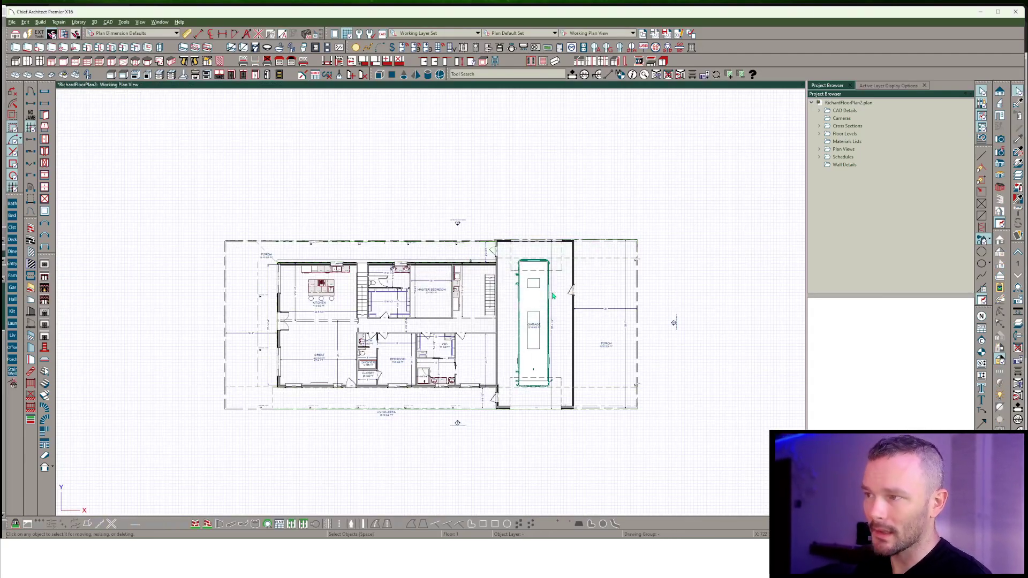
Switch to the ChiefTalk General Q & A forum in the browser and go to page 2 of its topic list
key("alt+Tab")
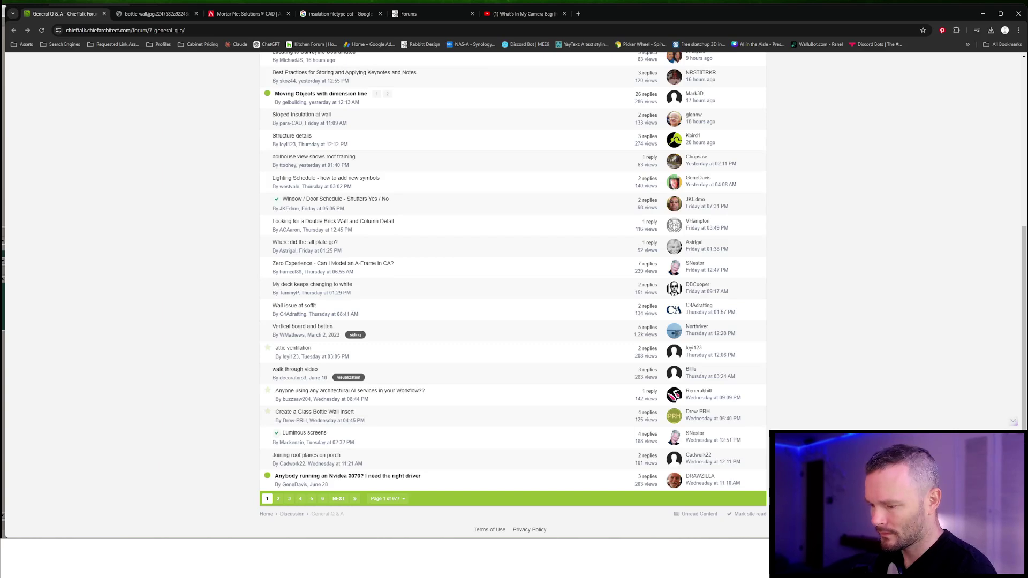
key("alt+Tab")
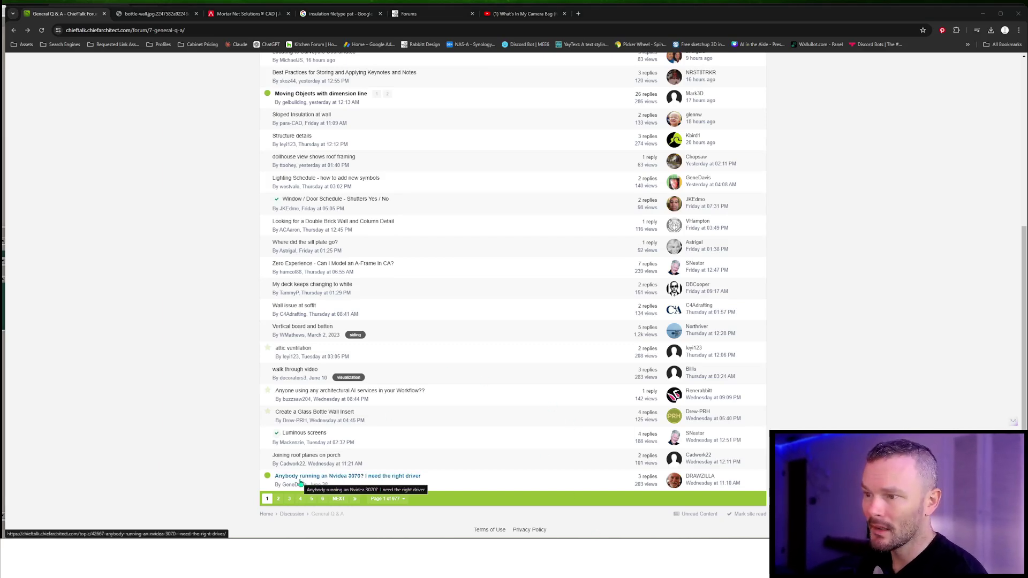
mouse_move(300, 483)
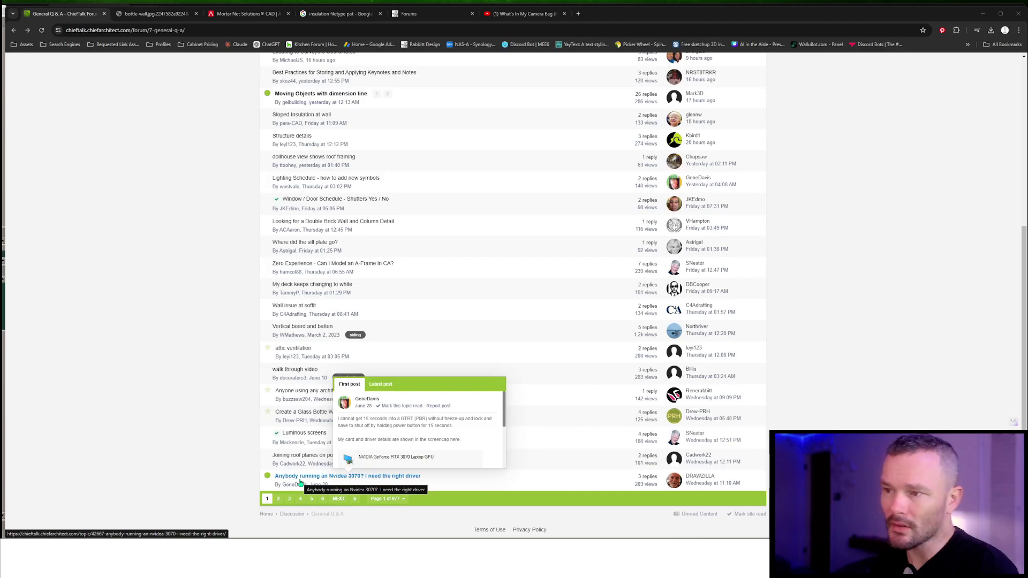
left_click(340, 500)
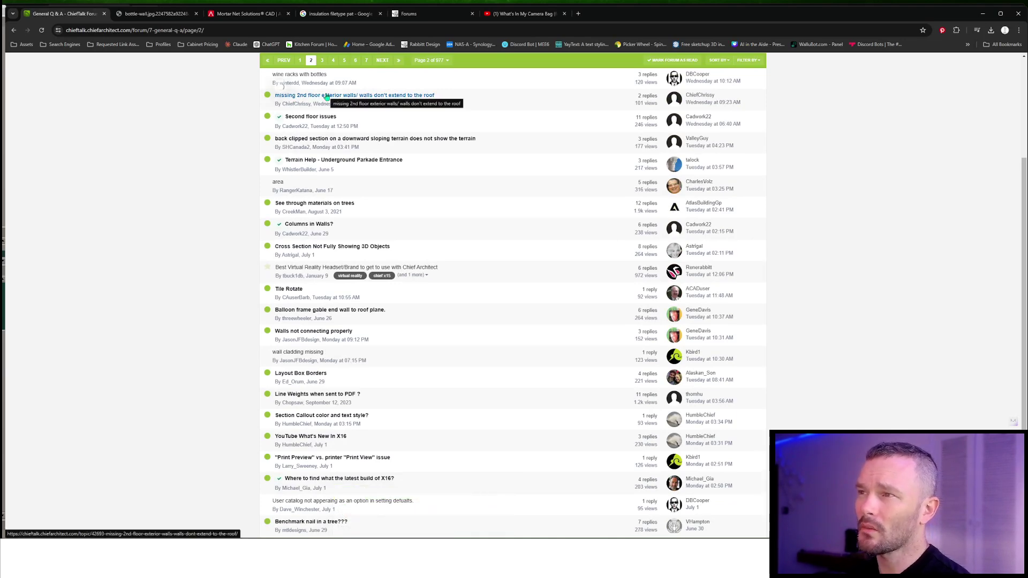
Open the topic about missing 2nd floor exterior walls that don't extend to the roof and read its posts and replies
mouse_move(397, 96)
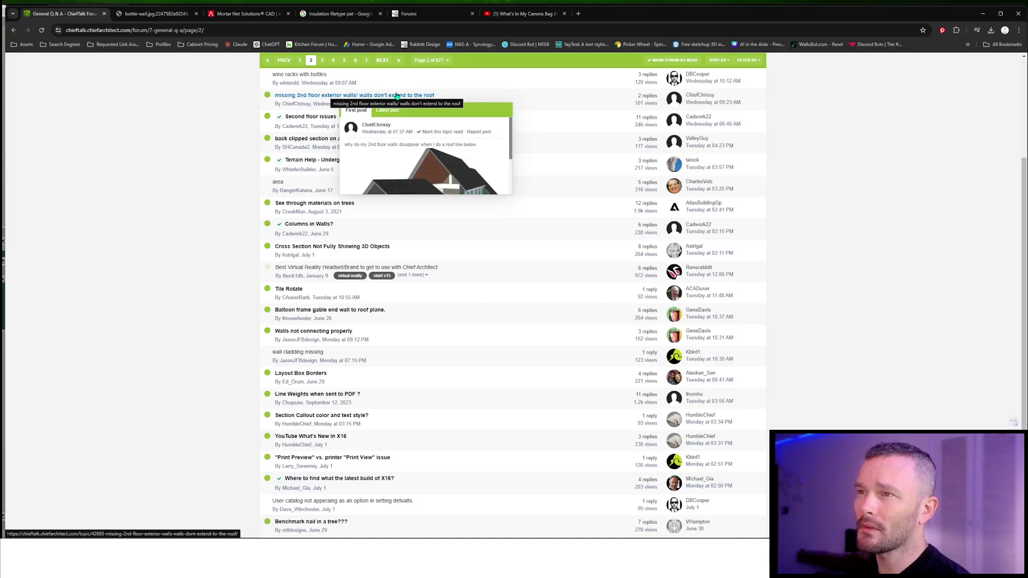
left_click(332, 98)
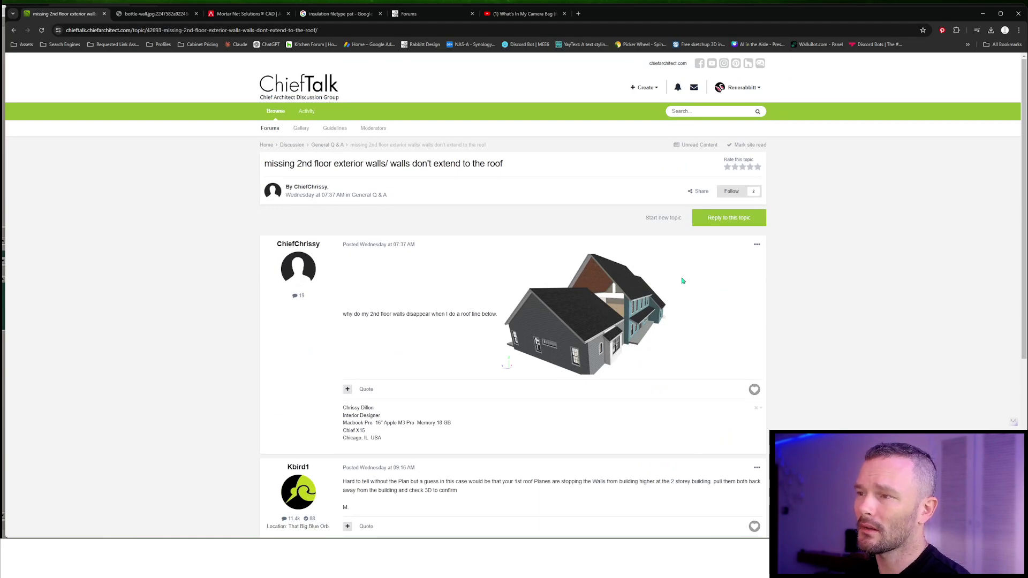
scroll(587, 316, "down", 5)
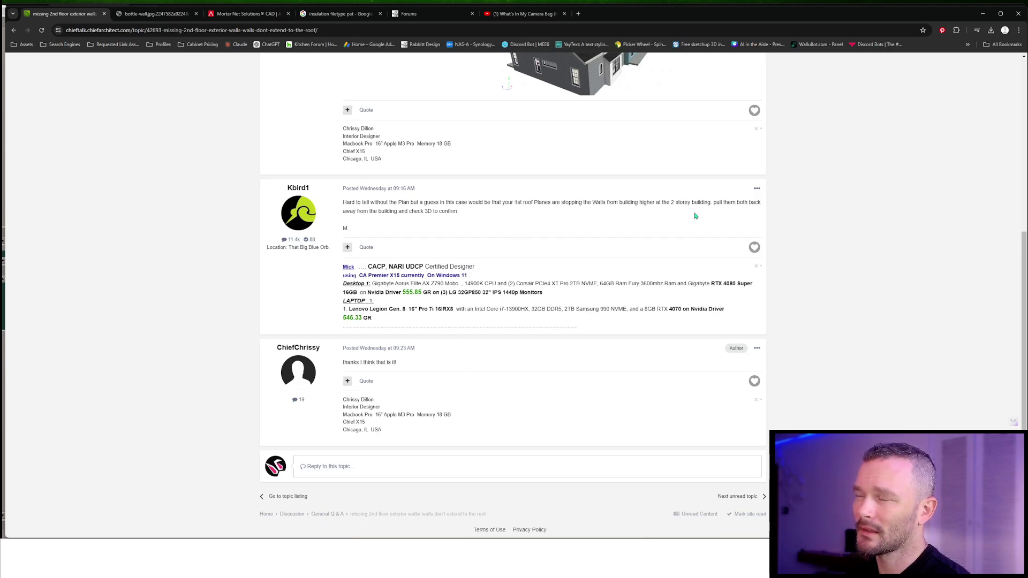
scroll(671, 221, "up", 4)
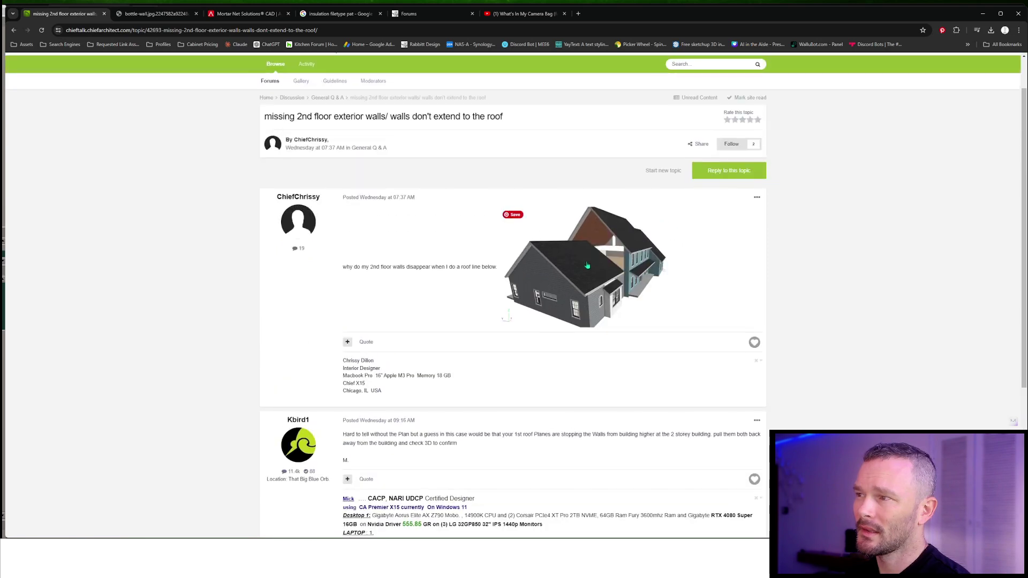